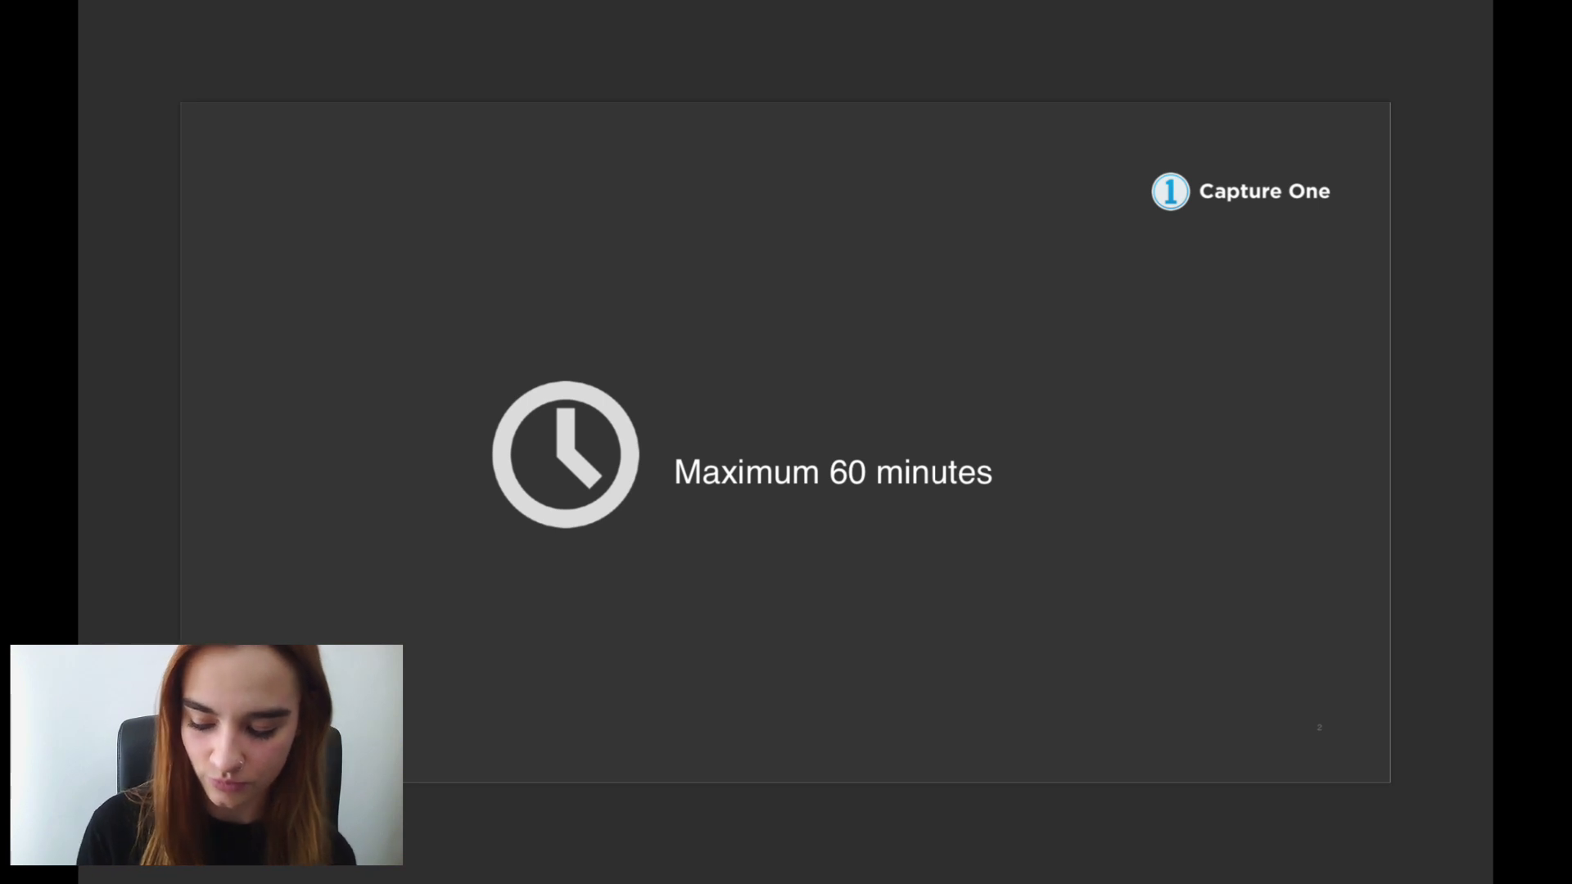
Advance to the final webinar slide, end the slideshow and minimize the presentation window to switch to Capture One.
{"action": "left_click", "coordinate": [989, 367]}
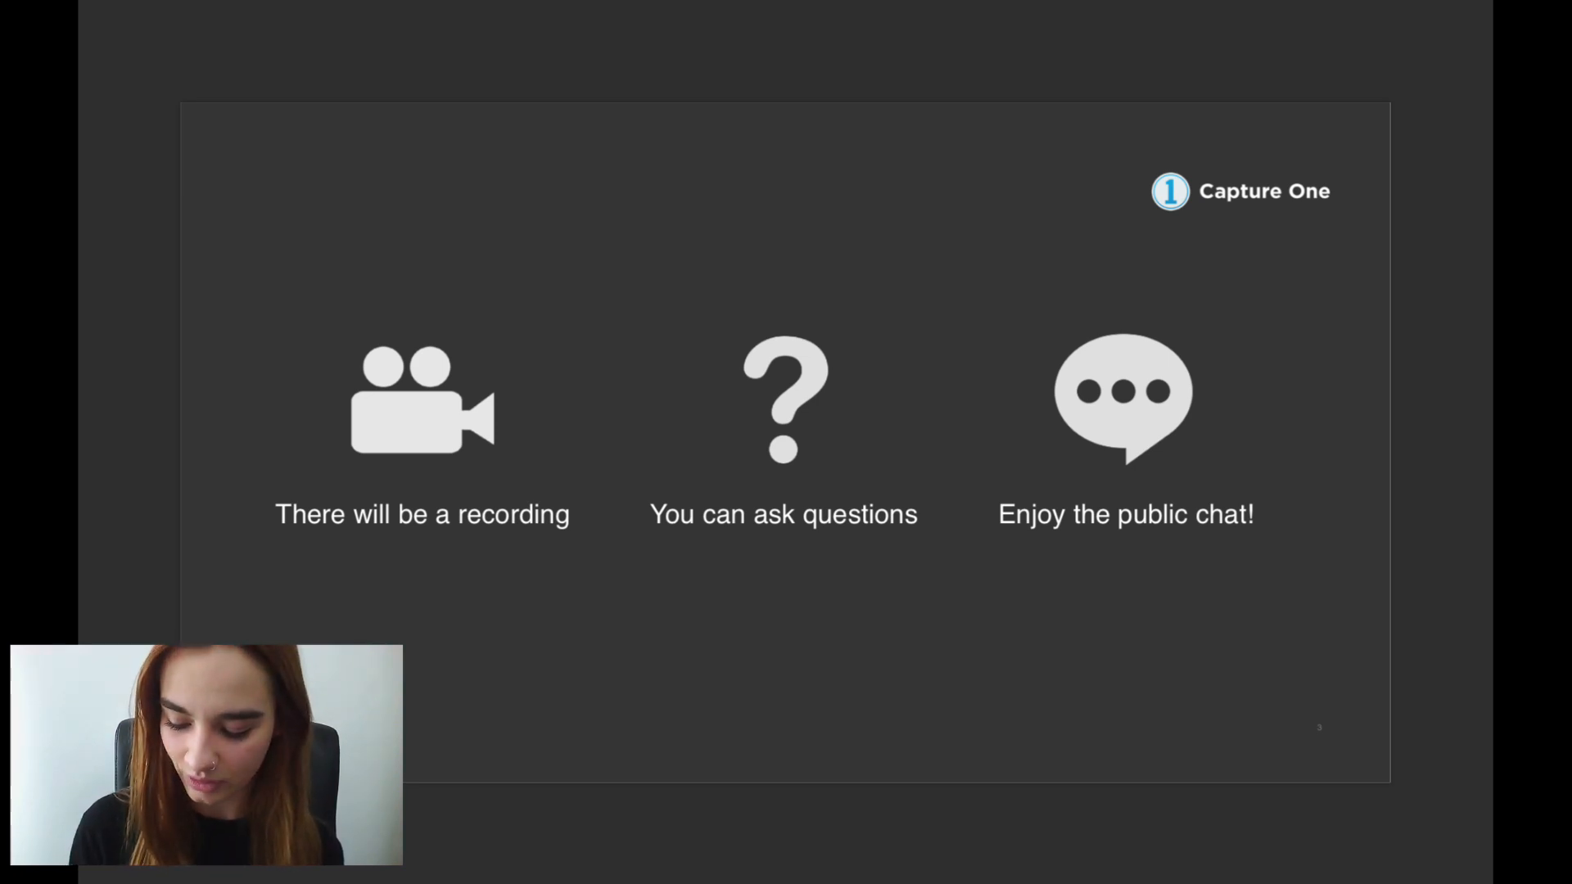
{"action": "left_click", "coordinate": [1484, 611]}
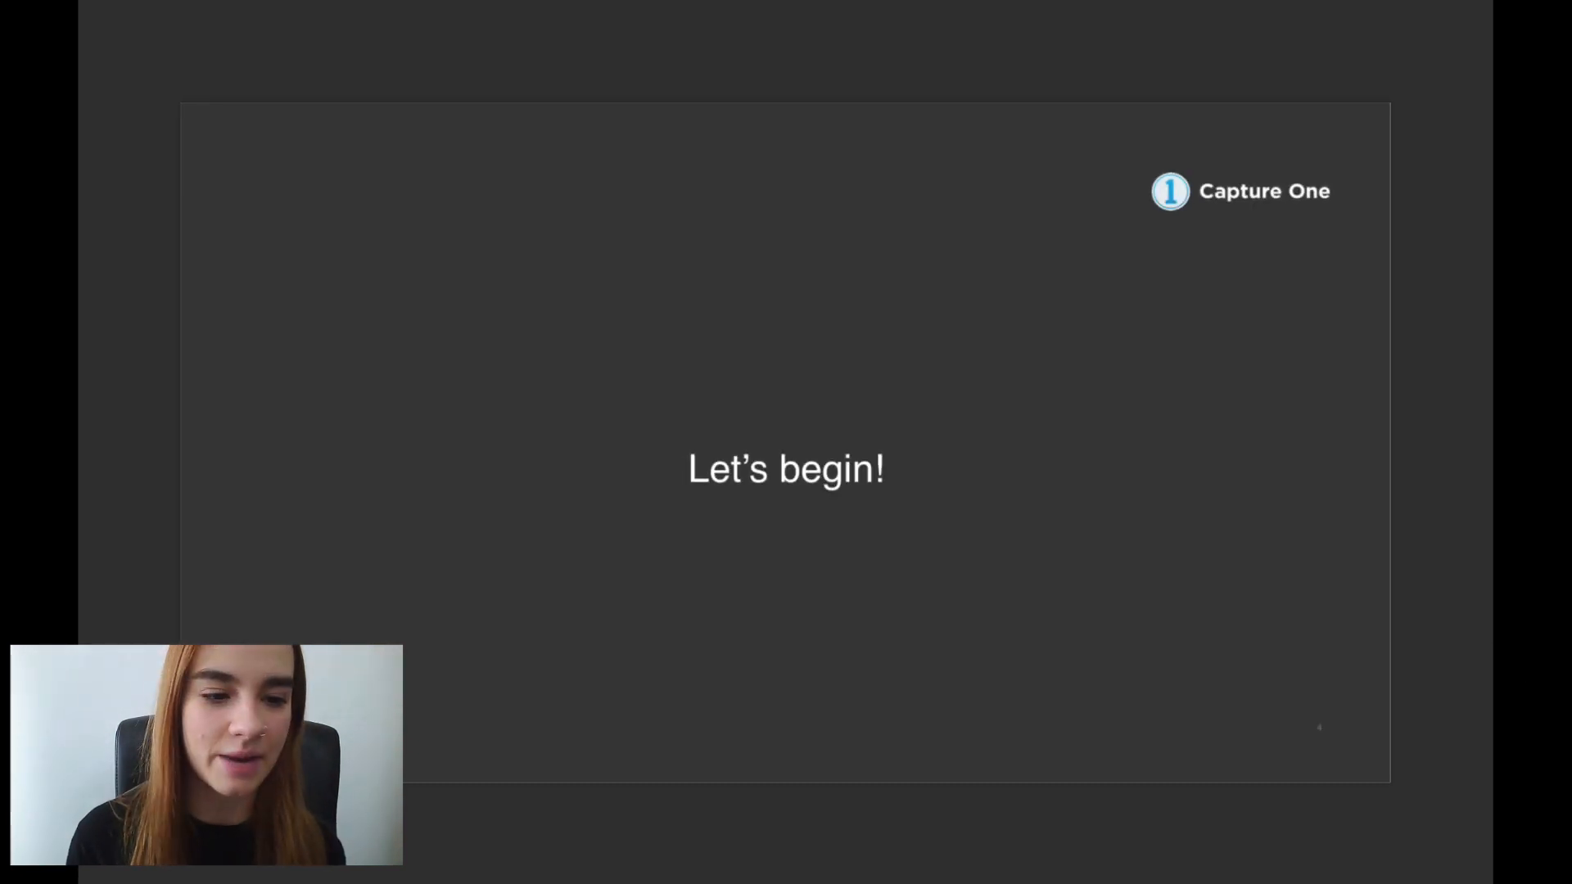
{"action": "key", "text": "Escape"}
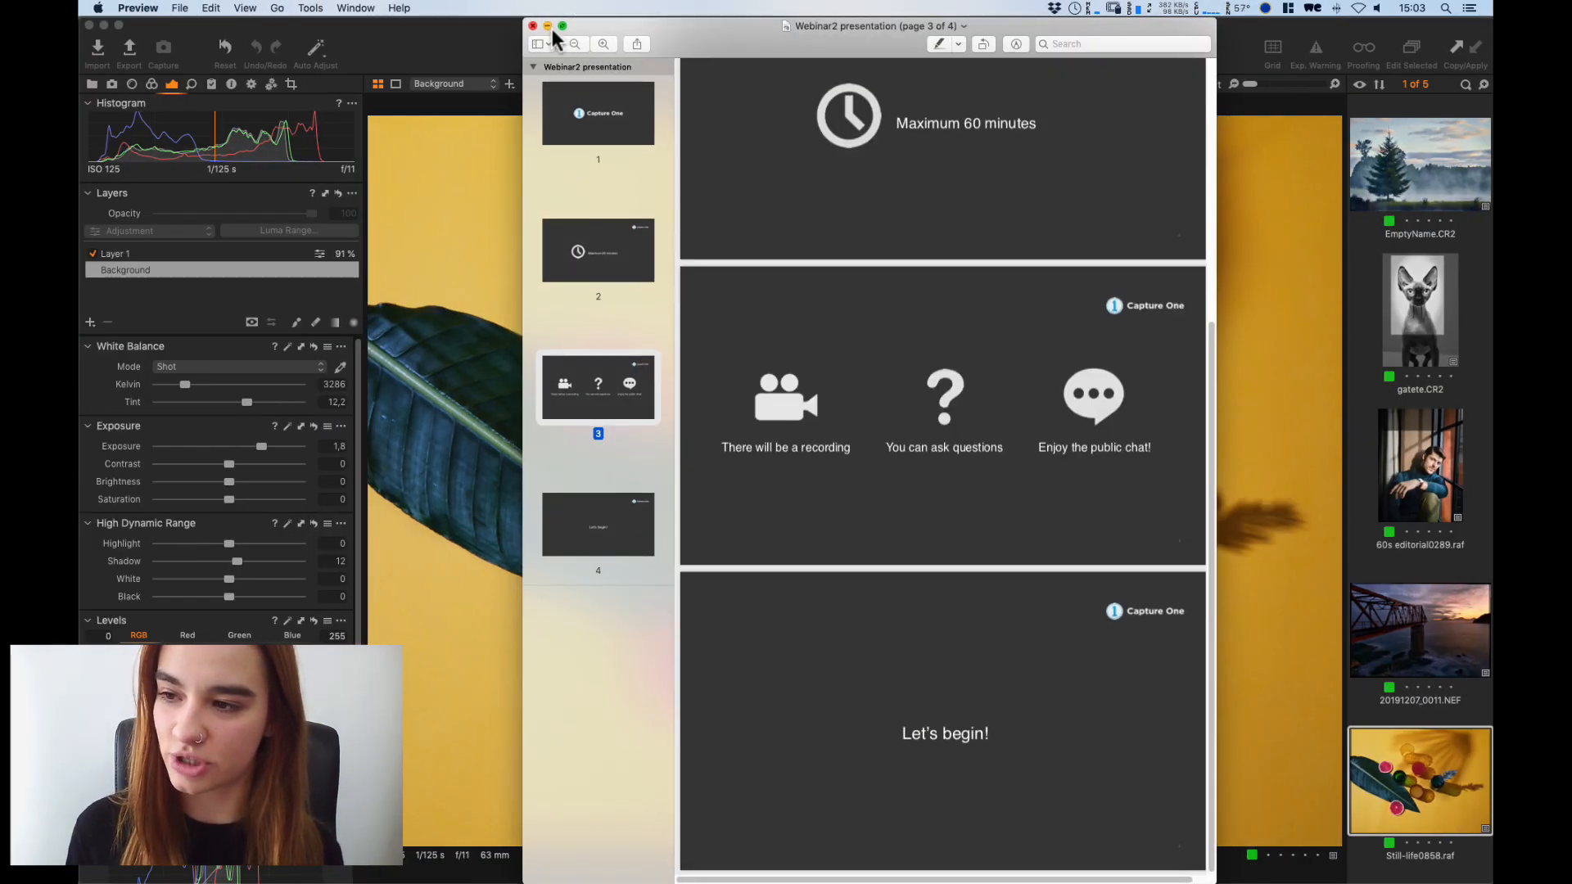
{"action": "left_click", "coordinate": [547, 25]}
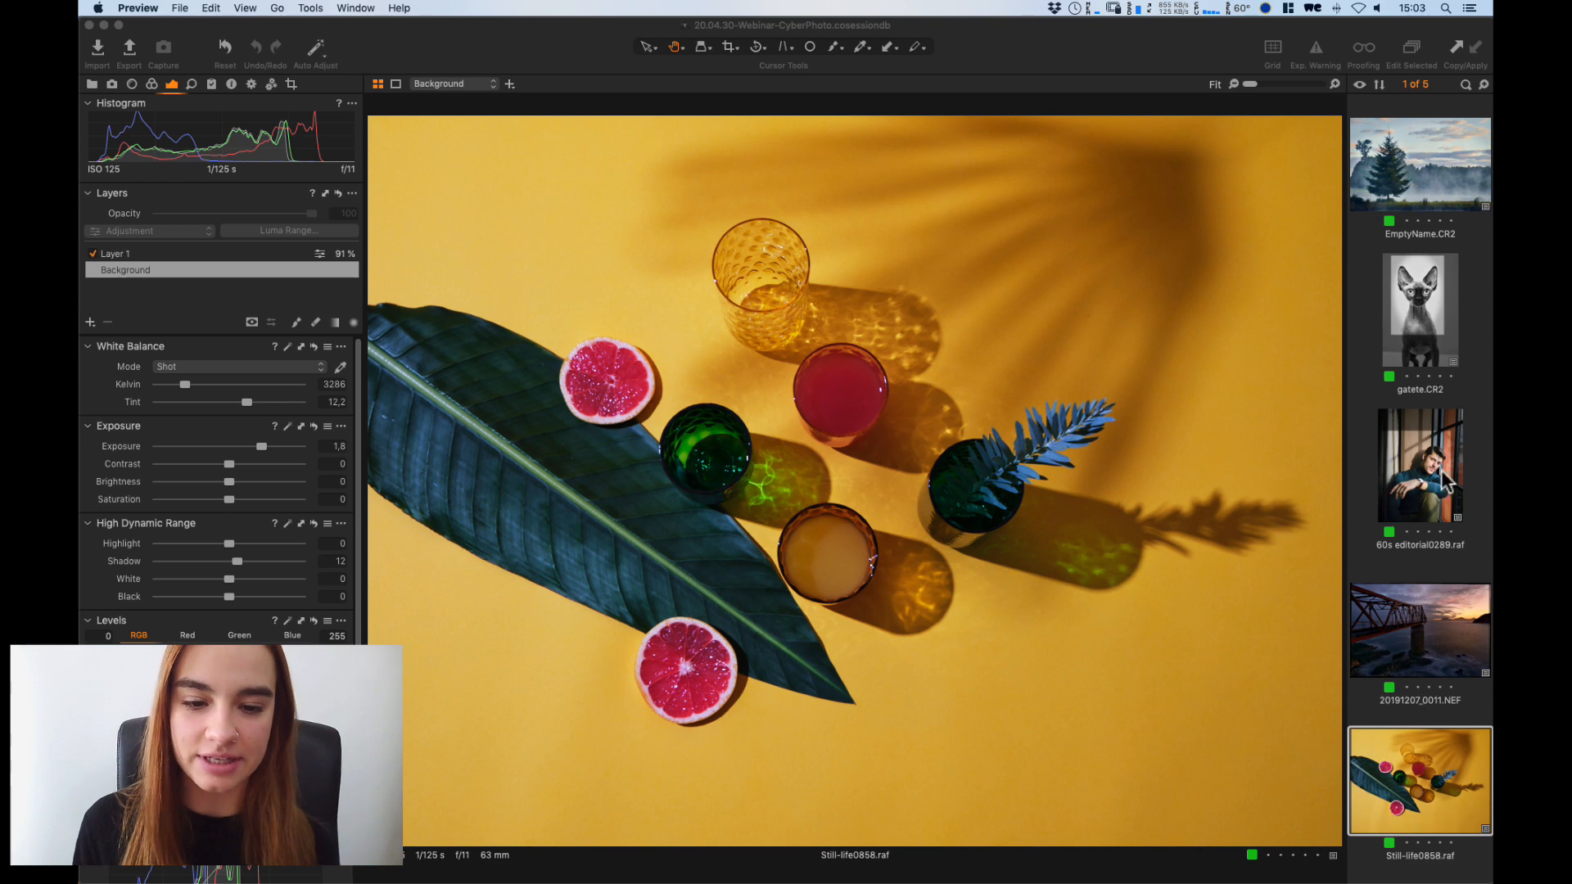
View the session's sample photos one after another, from EmptyName.CR2 through Still-life0858.raf.
{"action": "left_click", "coordinate": [1424, 194]}
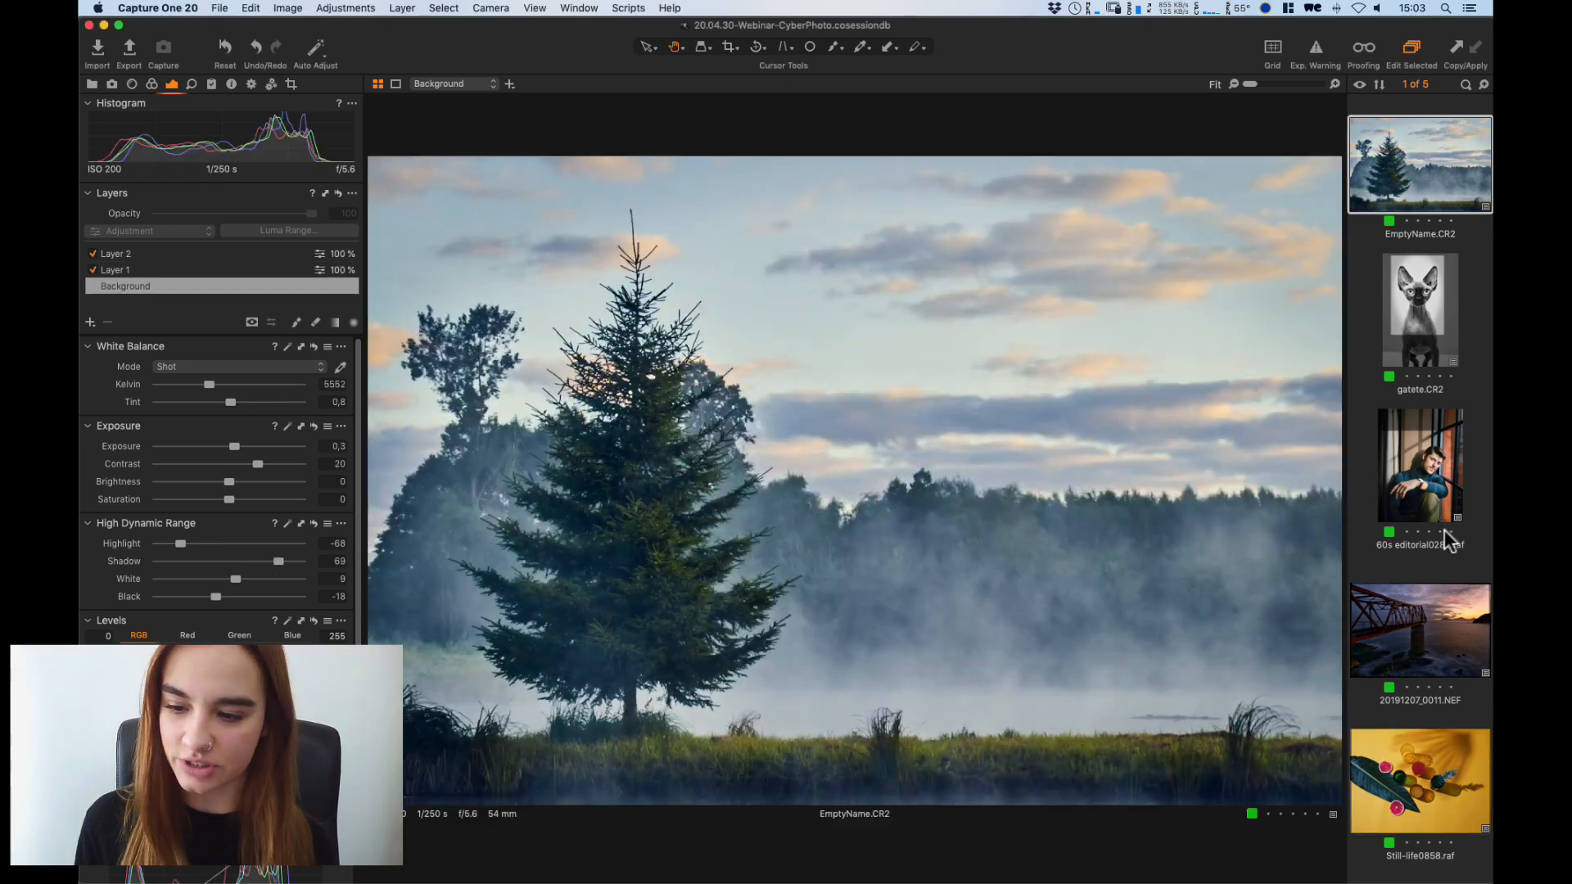
{"action": "left_click", "coordinate": [1396, 368]}
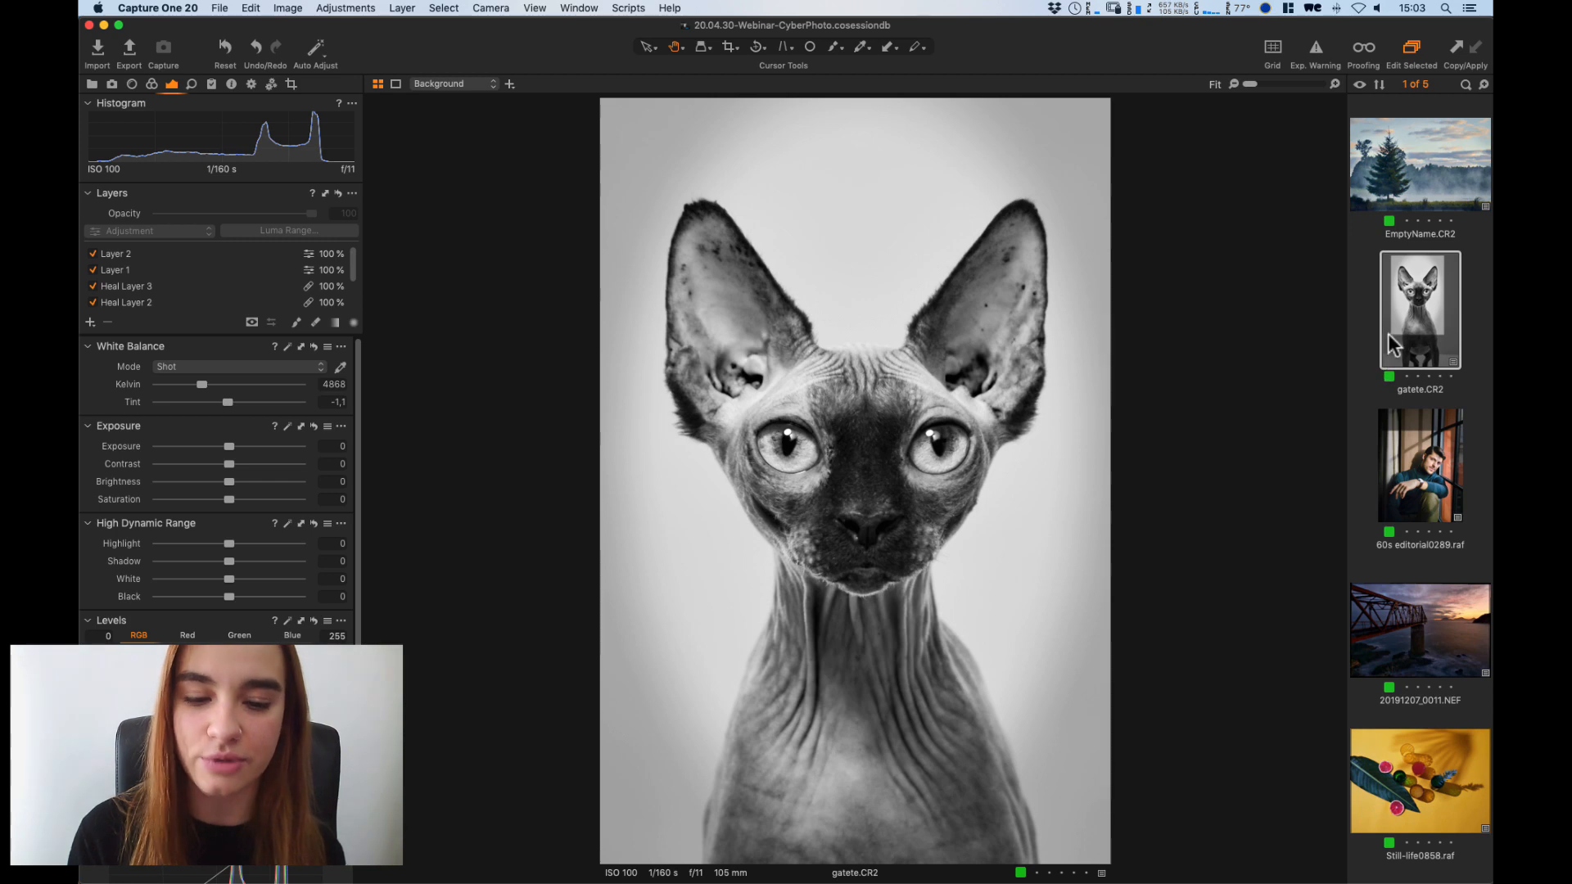
{"action": "key", "text": "Down"}
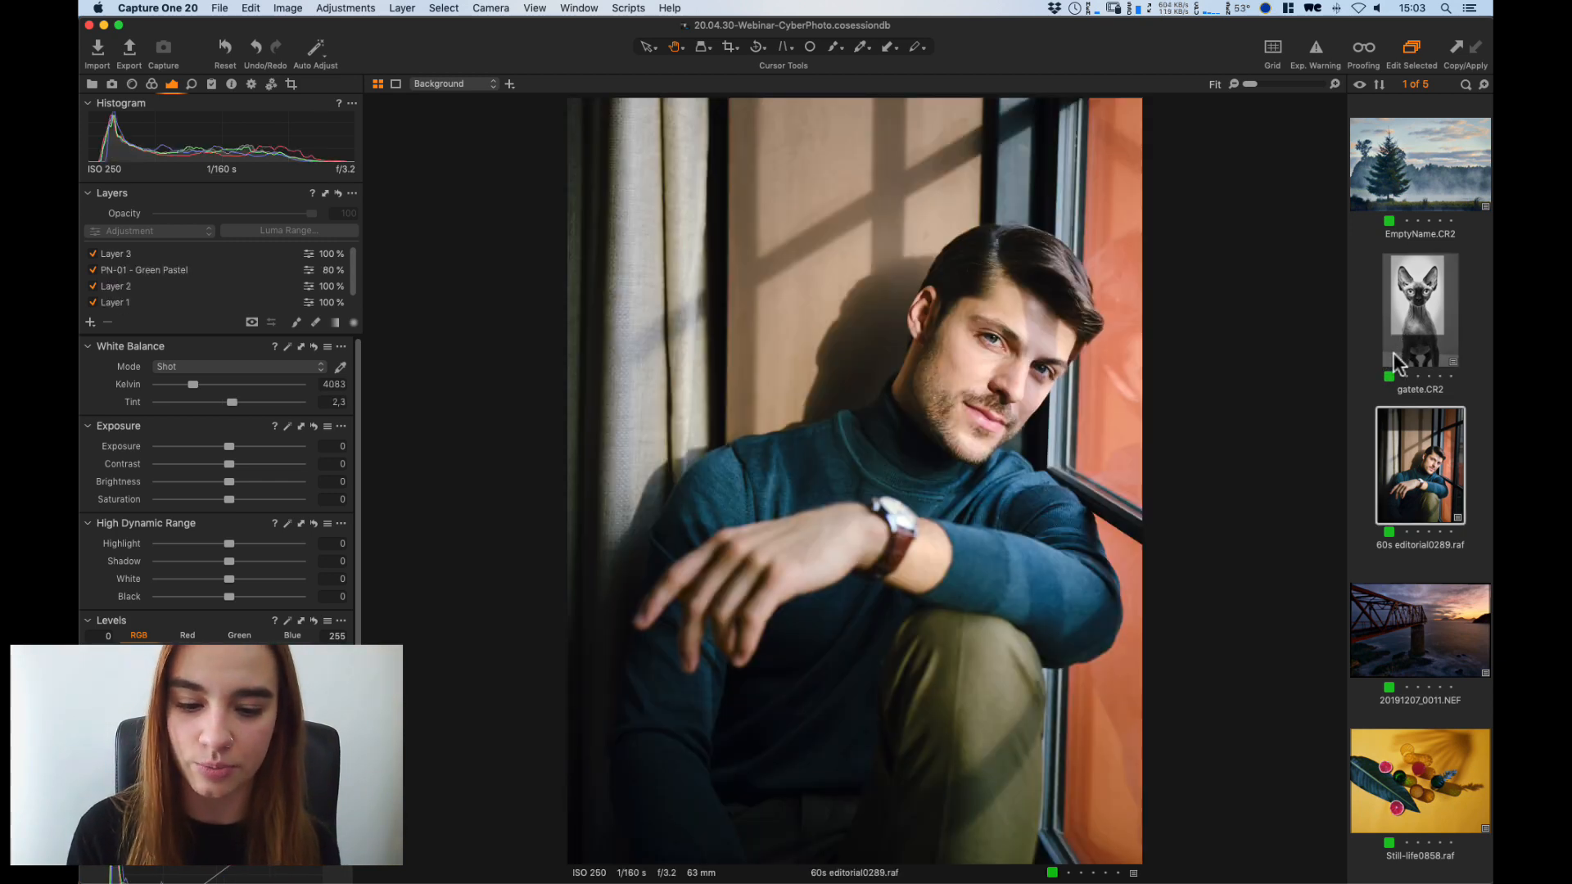
{"action": "key", "text": "Down"}
{"action": "key", "text": "Down"}
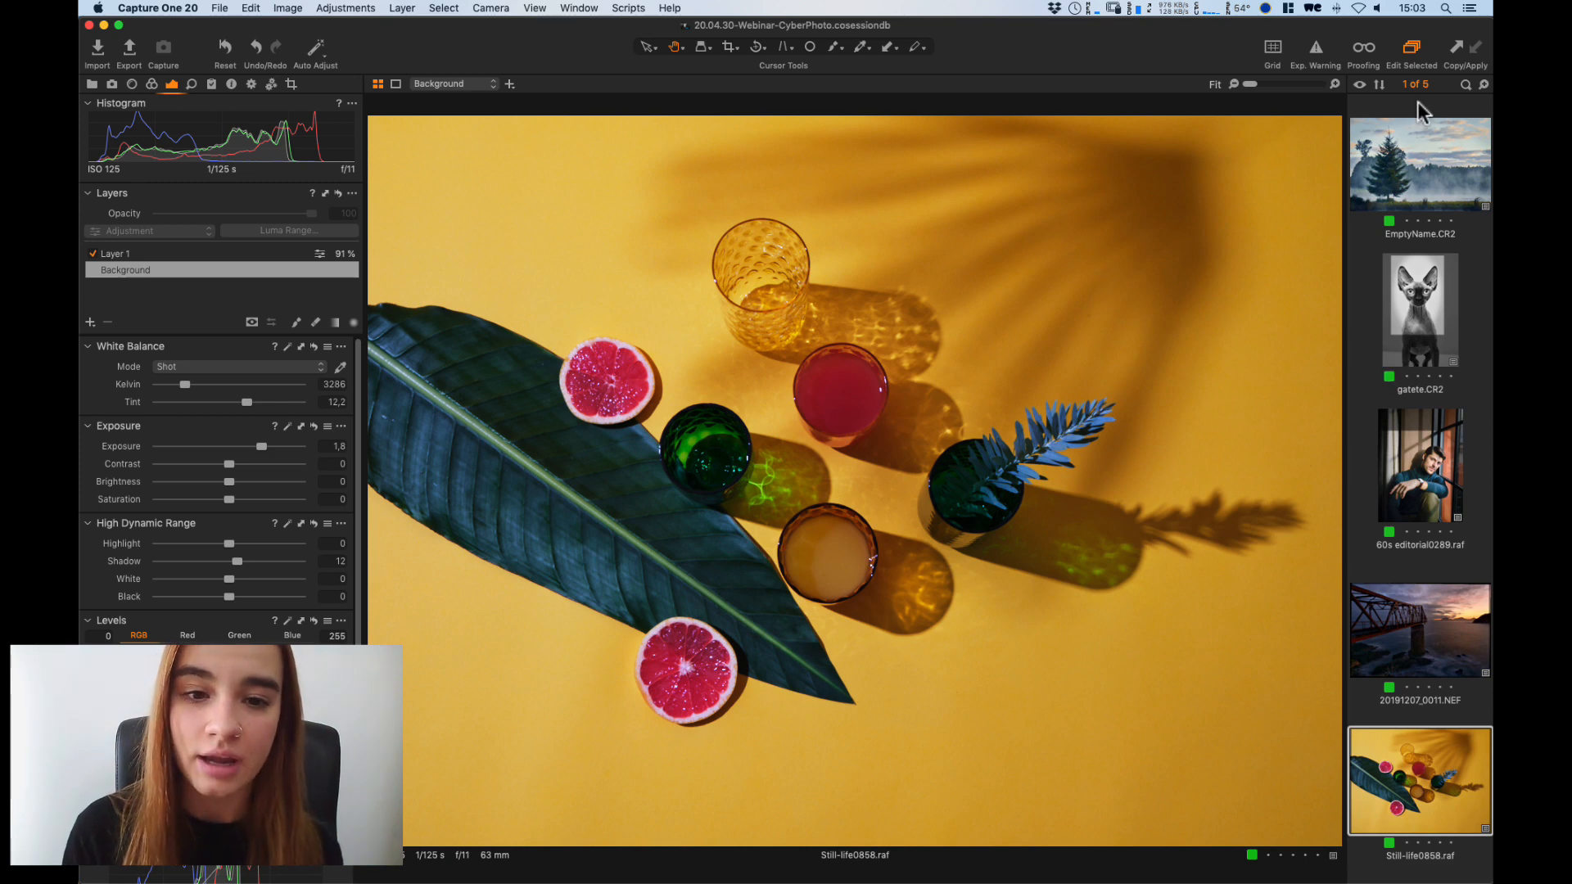
Open EmptyName.CR2, preview its unedited version and reset all of its adjustments.
{"action": "left_click", "coordinate": [1423, 190]}
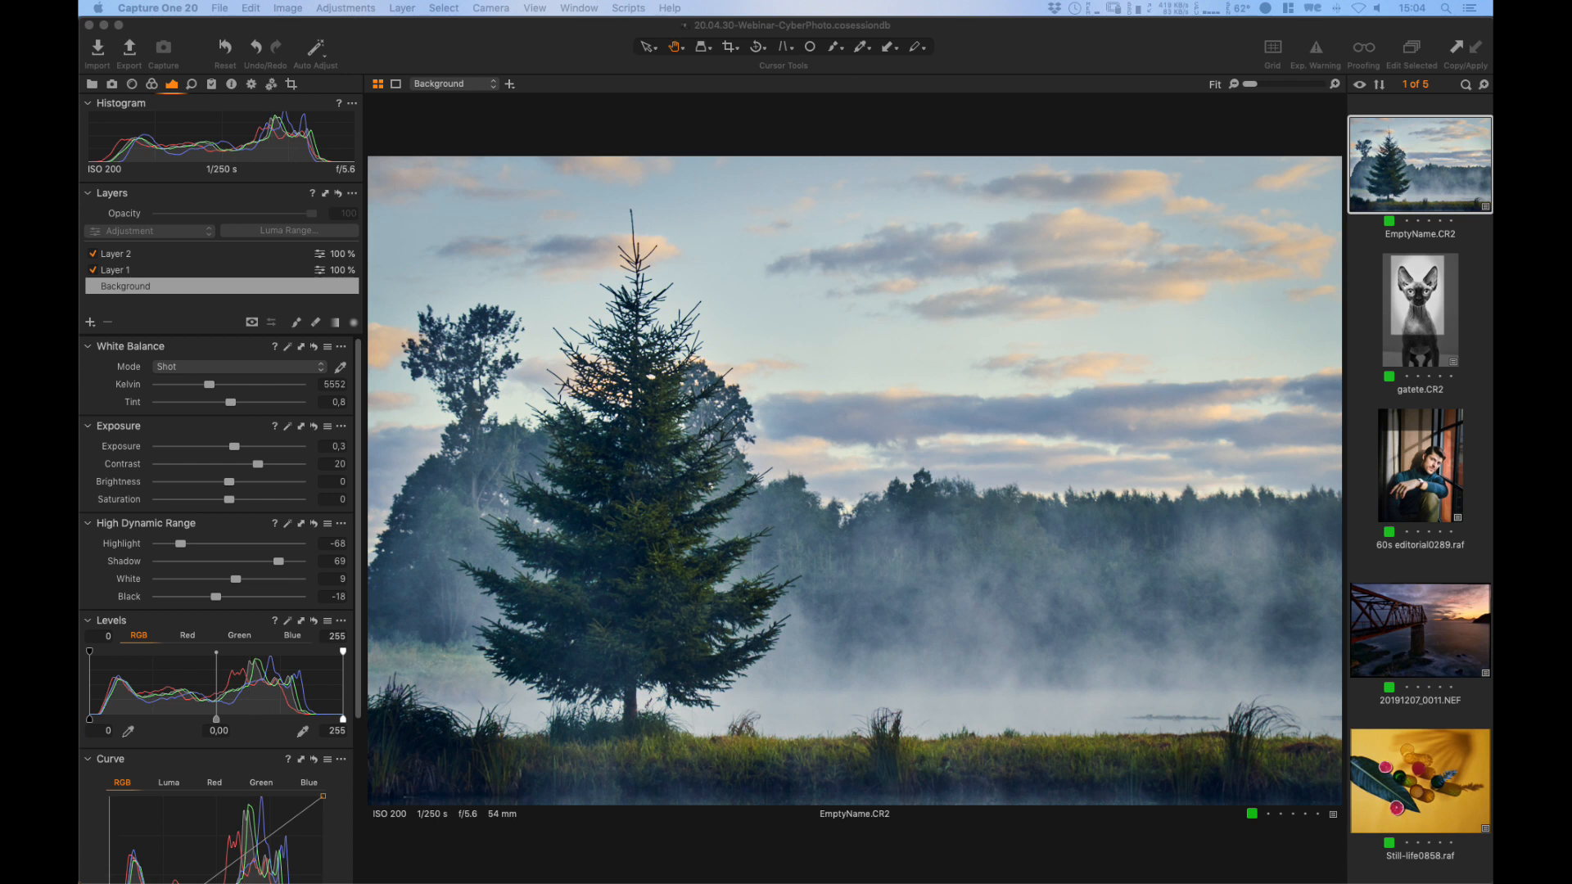
{"action": "left_click", "coordinate": [213, 24]}
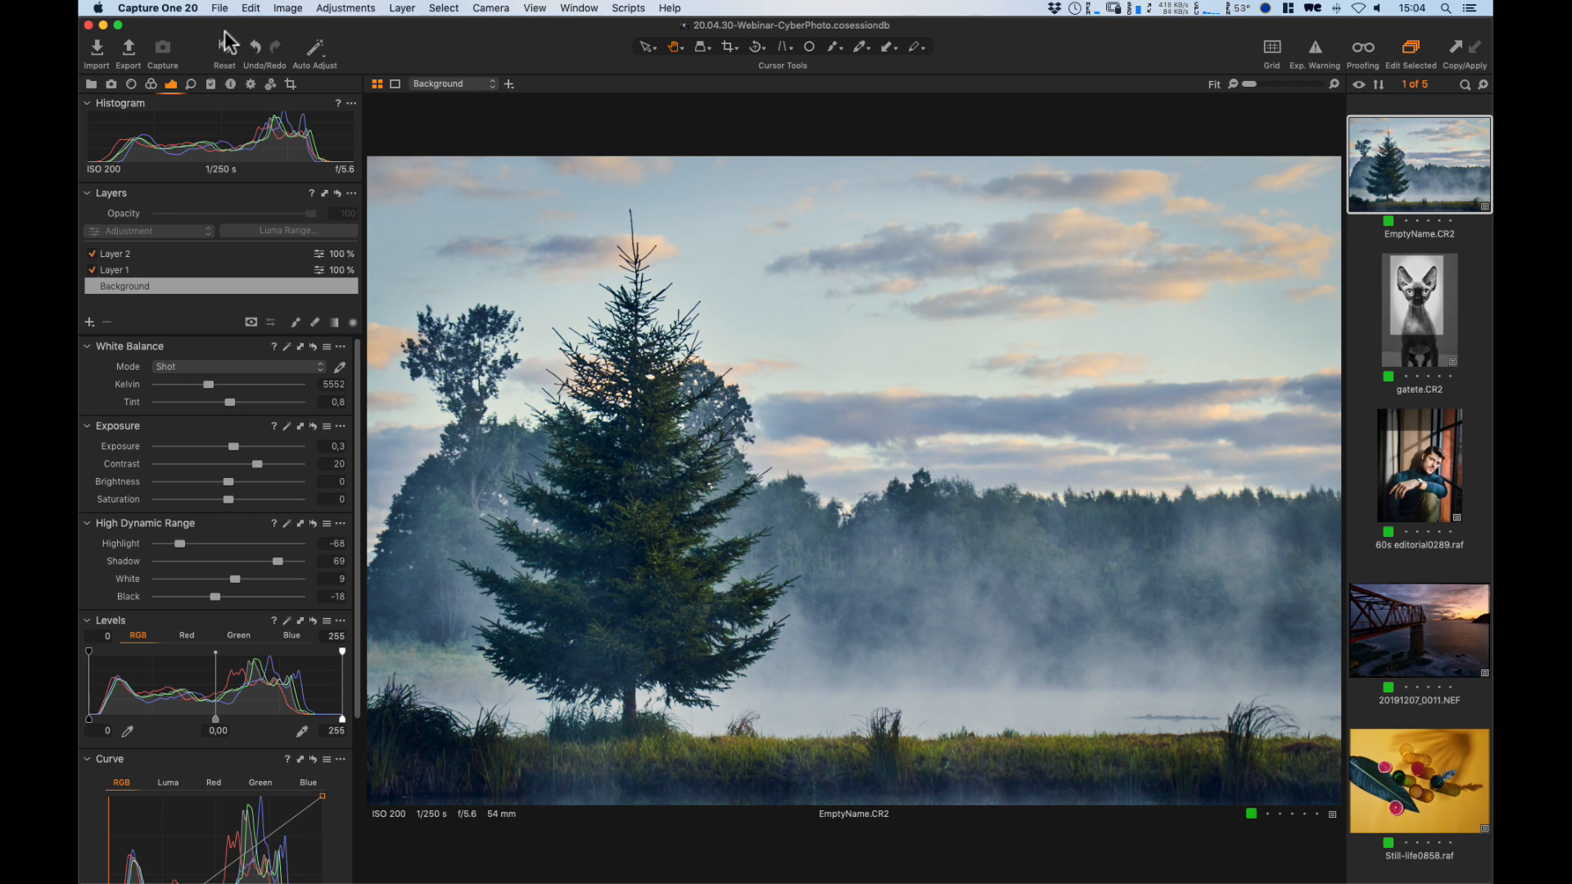
{"action": "left_click", "coordinate": [224, 52]}
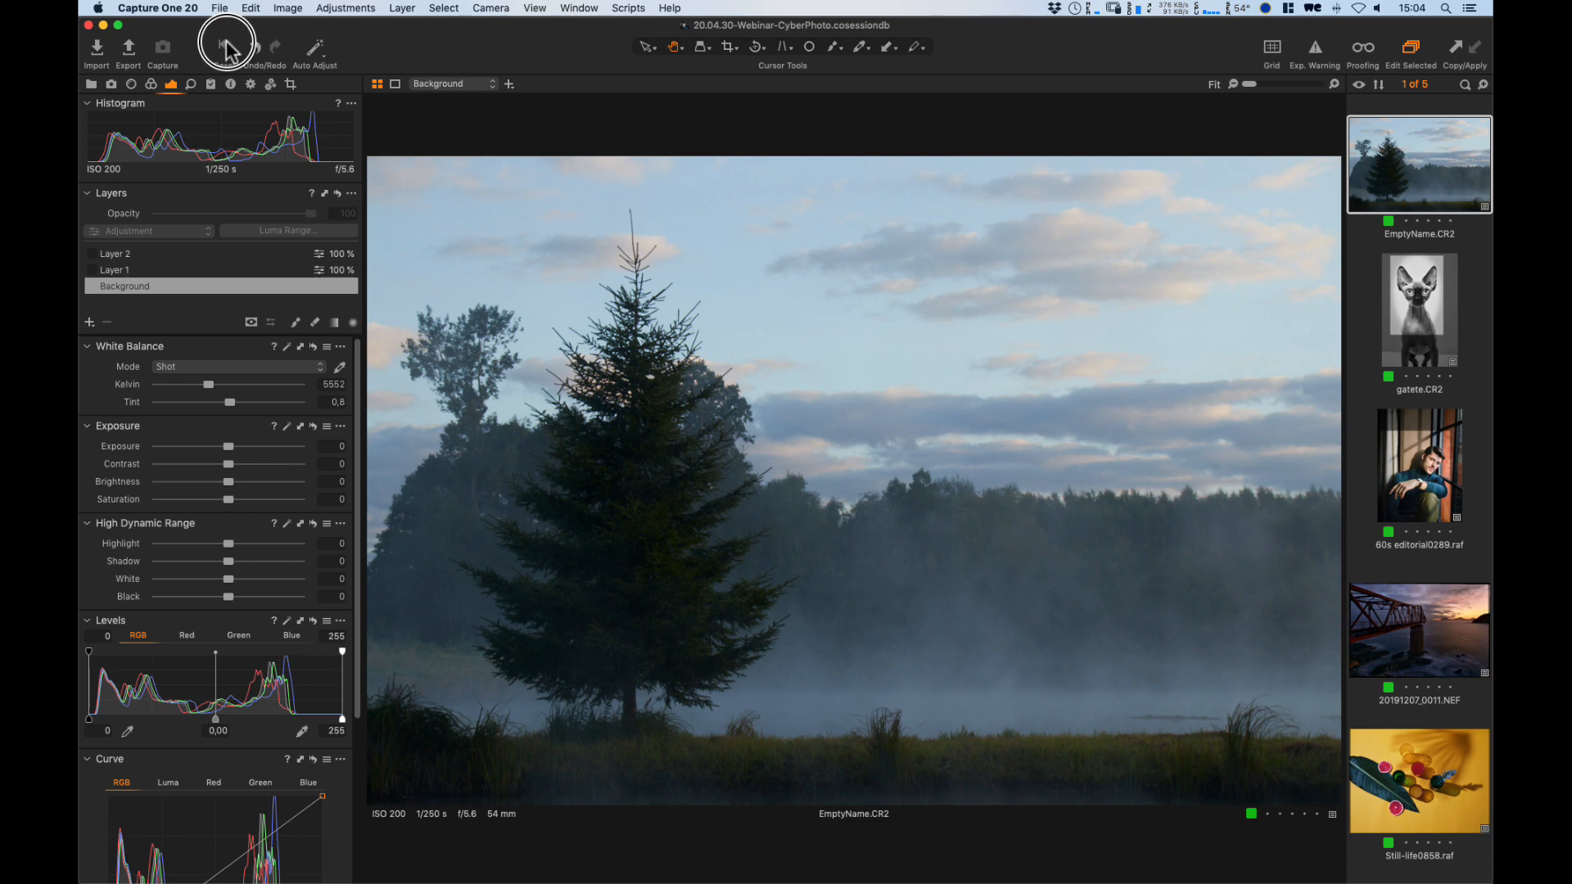
{"action": "key", "text": "super+z"}
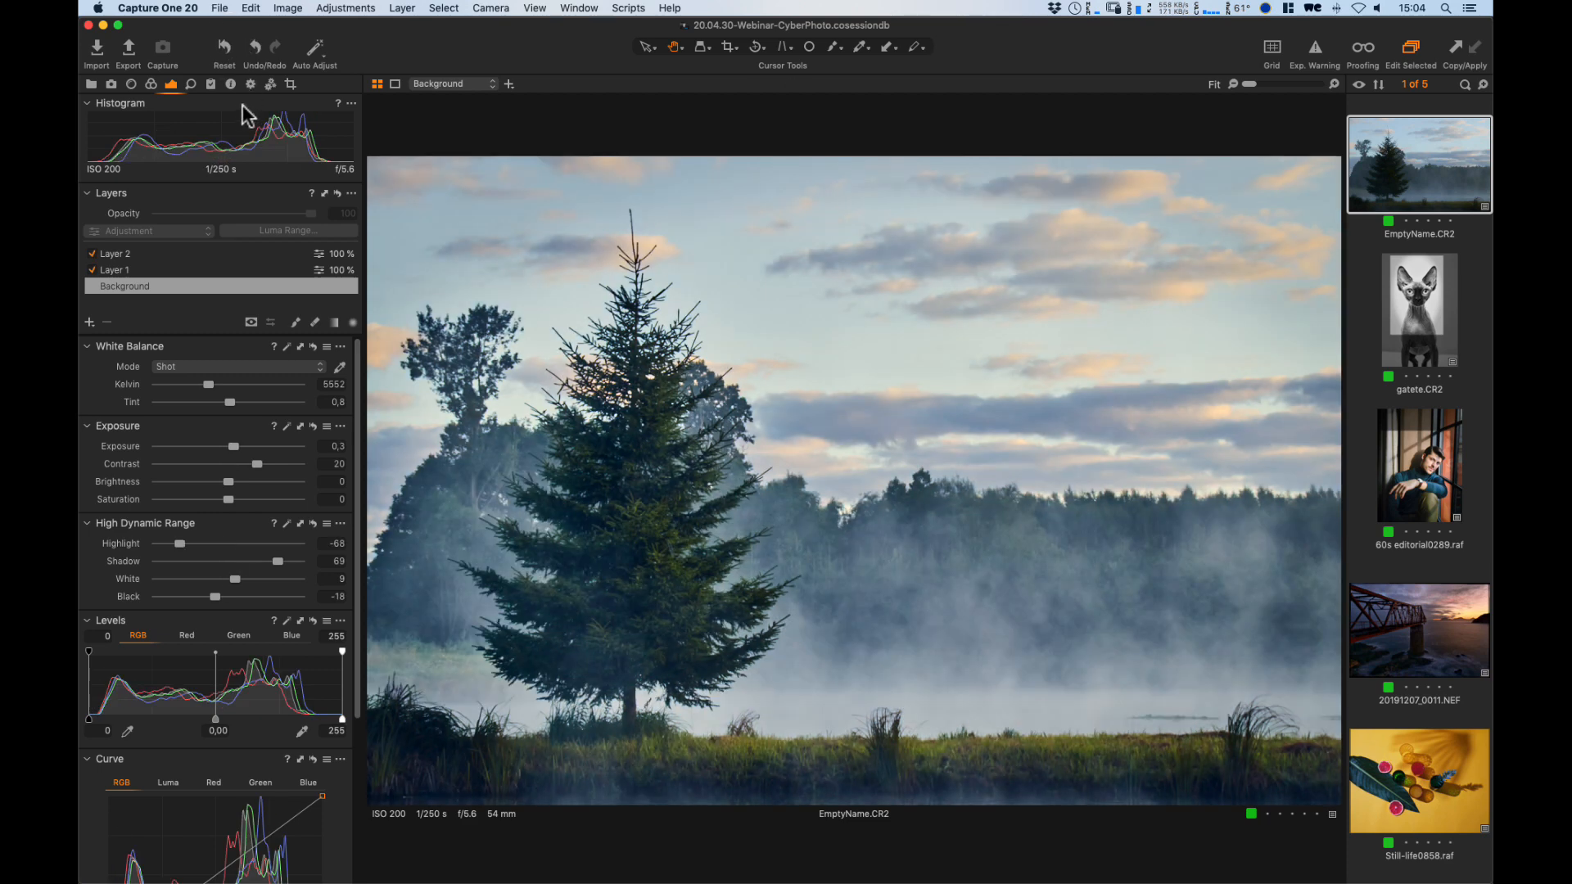
{"action": "left_click", "coordinate": [226, 52]}
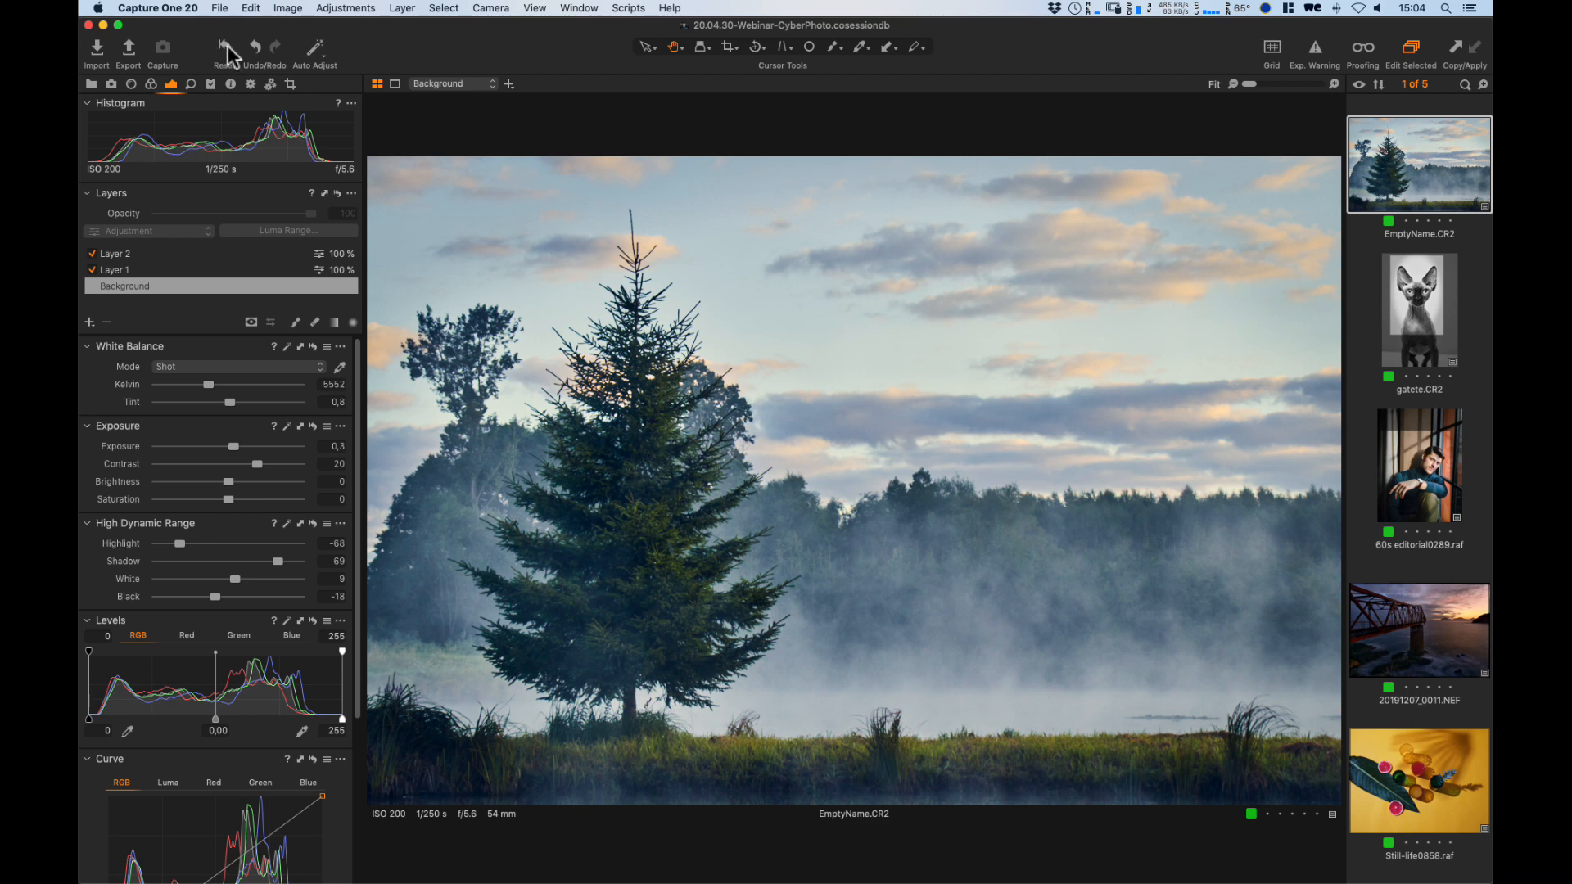
{"action": "left_click", "coordinate": [225, 49]}
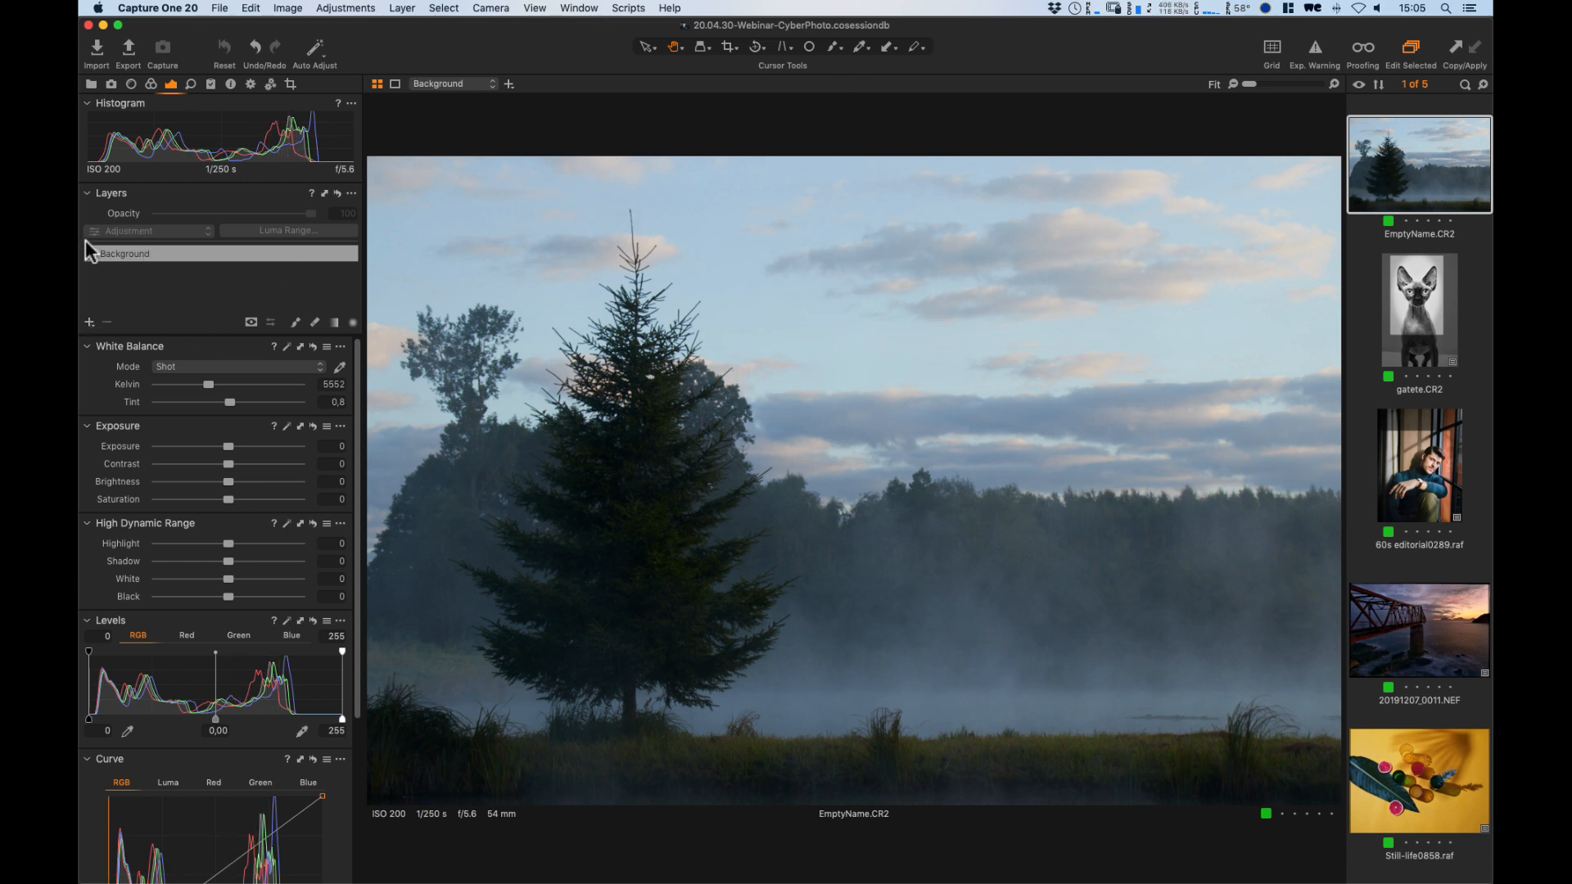
Add a new filled adjustment layer and show its mask briefly to check the coverage.
{"action": "left_click", "coordinate": [90, 323]}
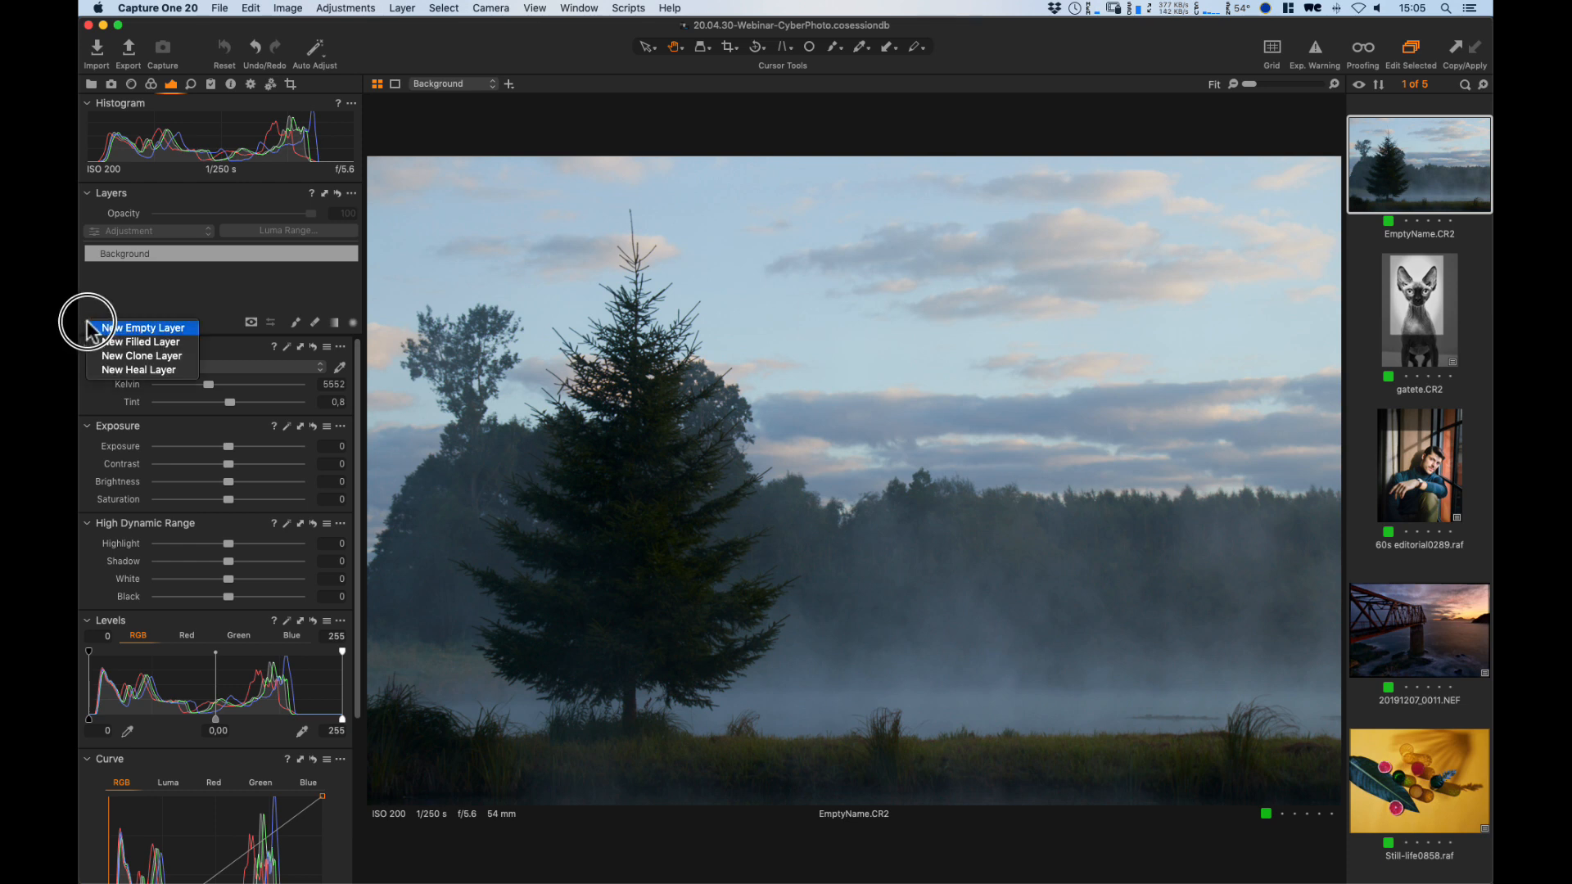
{"action": "left_click", "coordinate": [128, 344]}
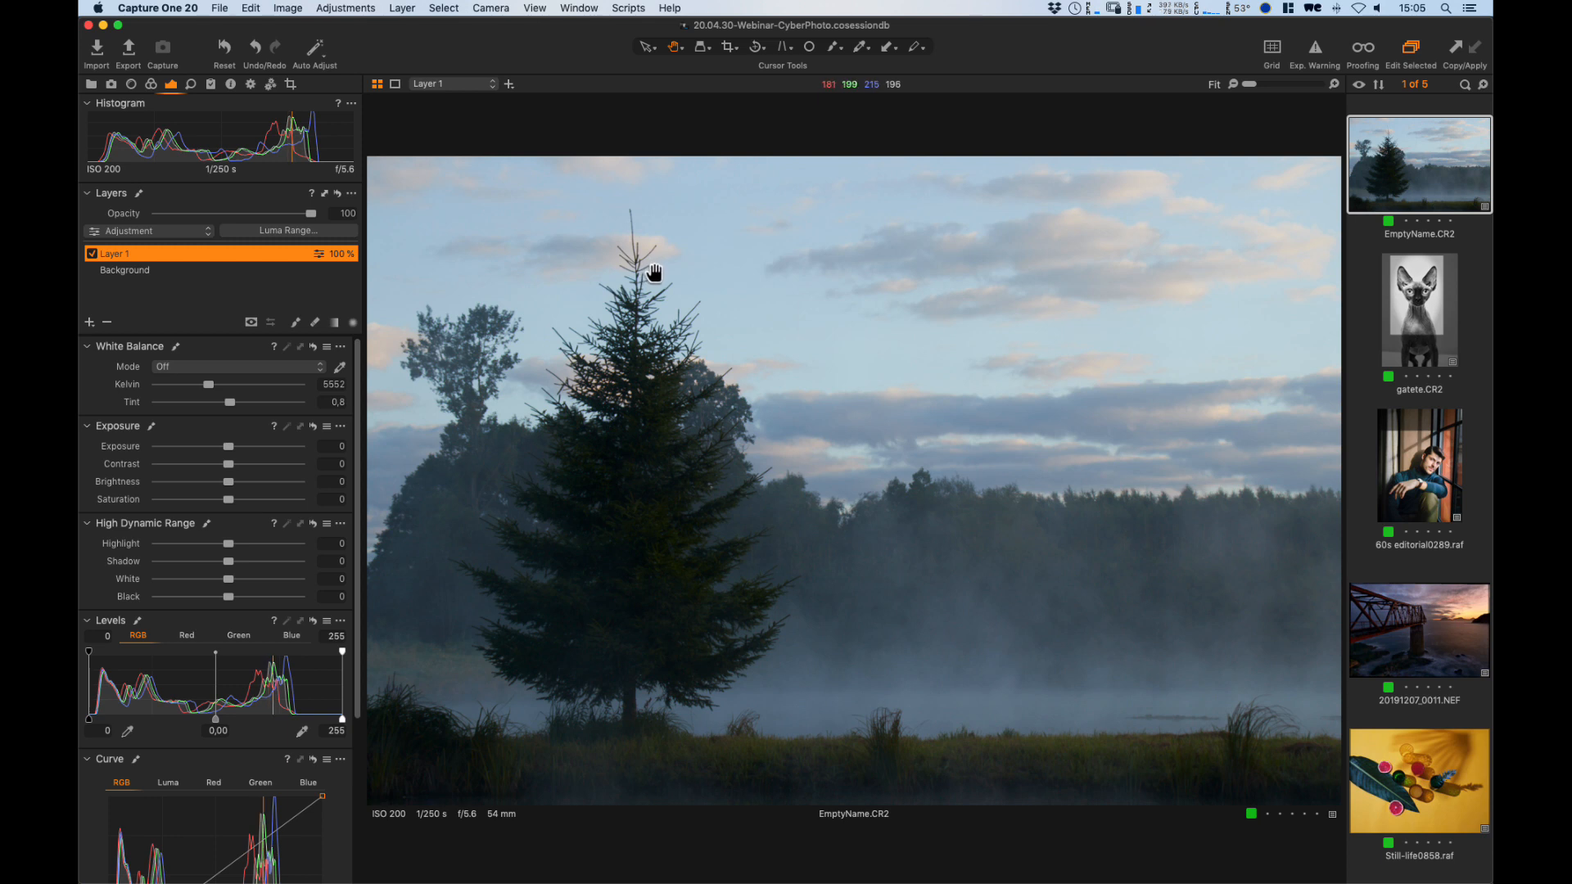
{"action": "key", "text": "m"}
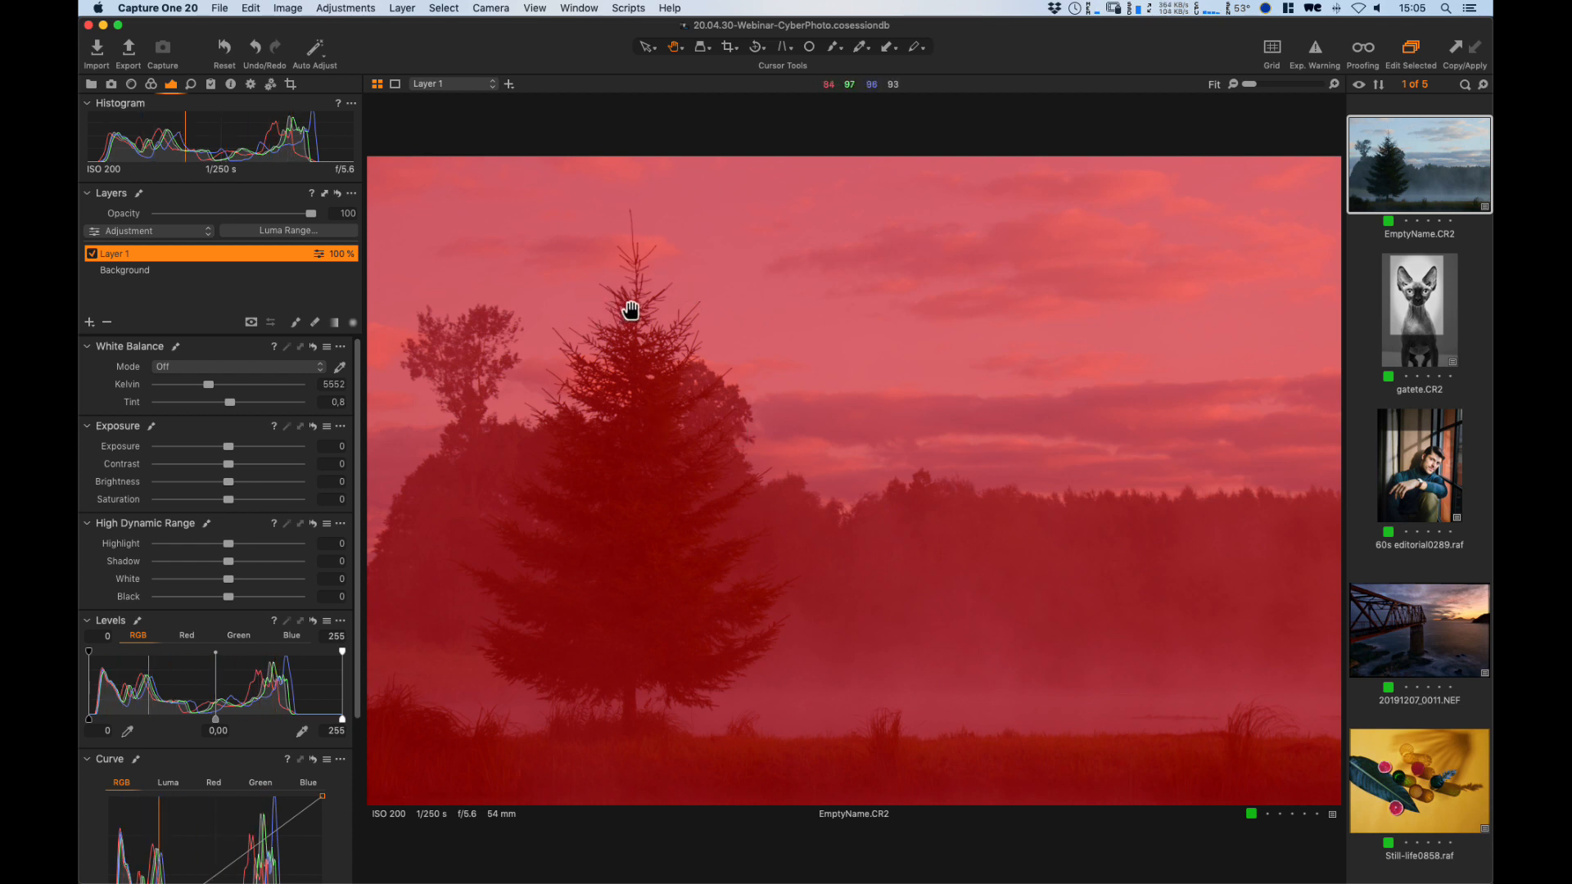
{"action": "key", "text": "m"}
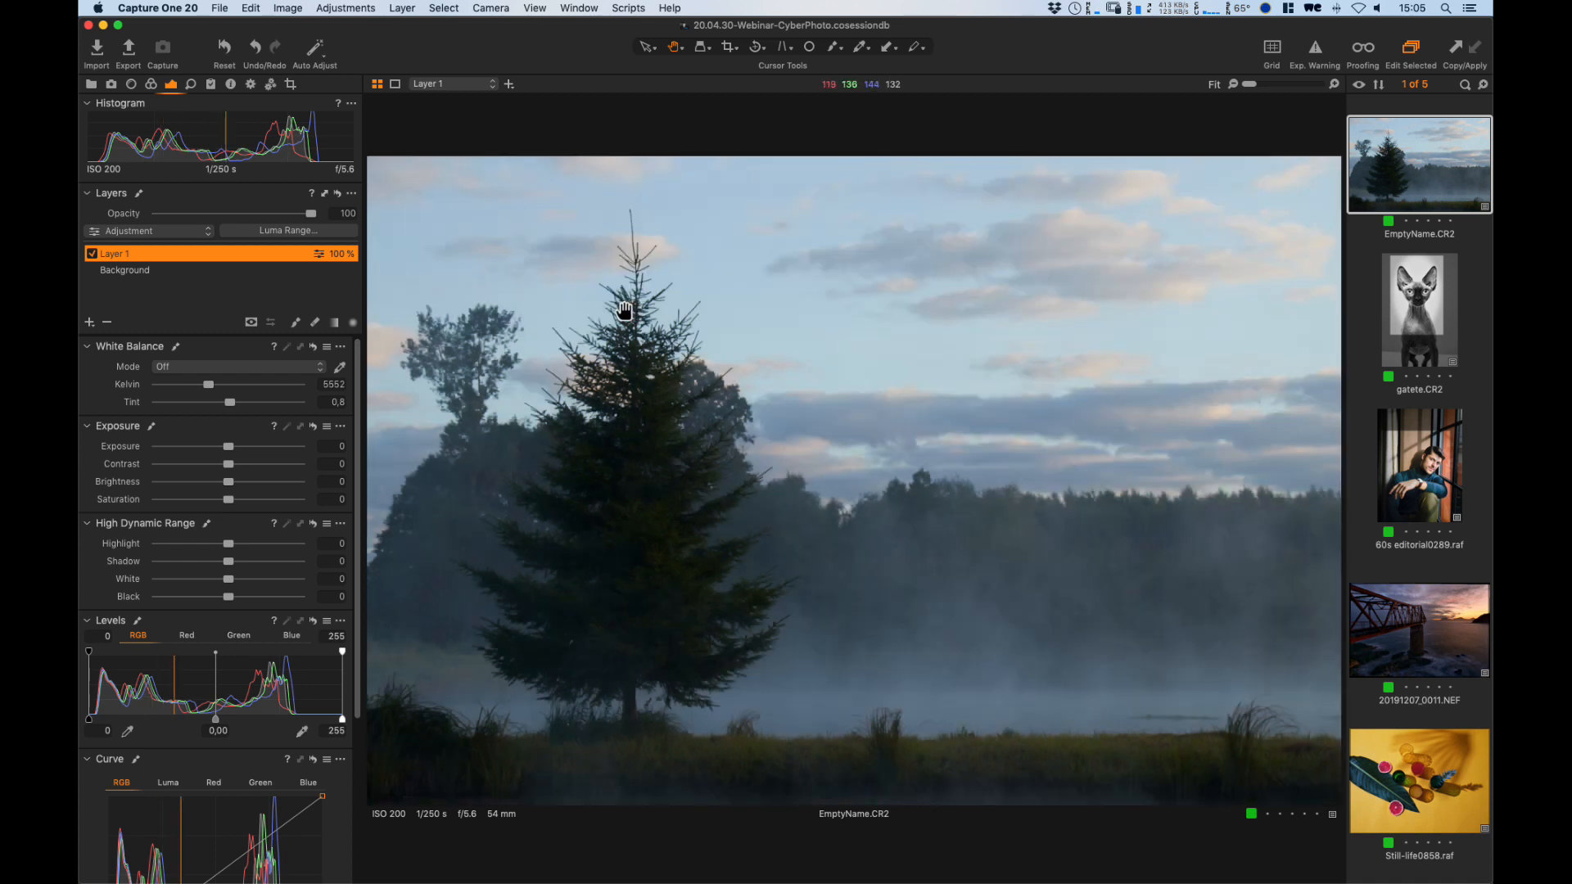
Rename the new filled layer "Adjustments".
{"action": "double_click", "coordinate": [118, 255]}
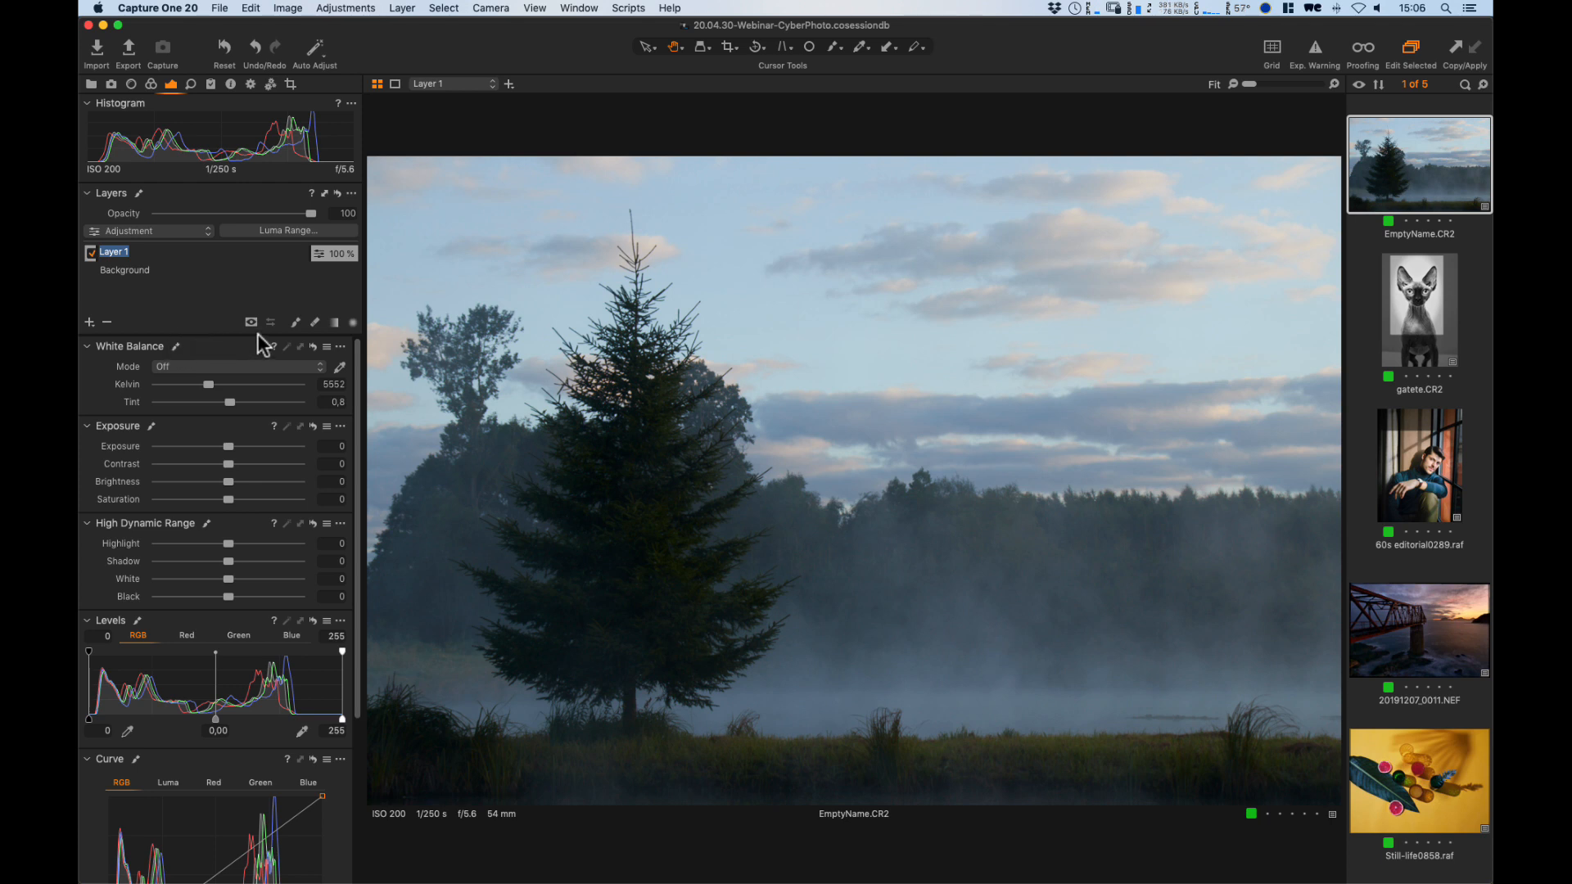
{"action": "type", "text": "Adjustments"}
{"action": "key", "text": "Return"}
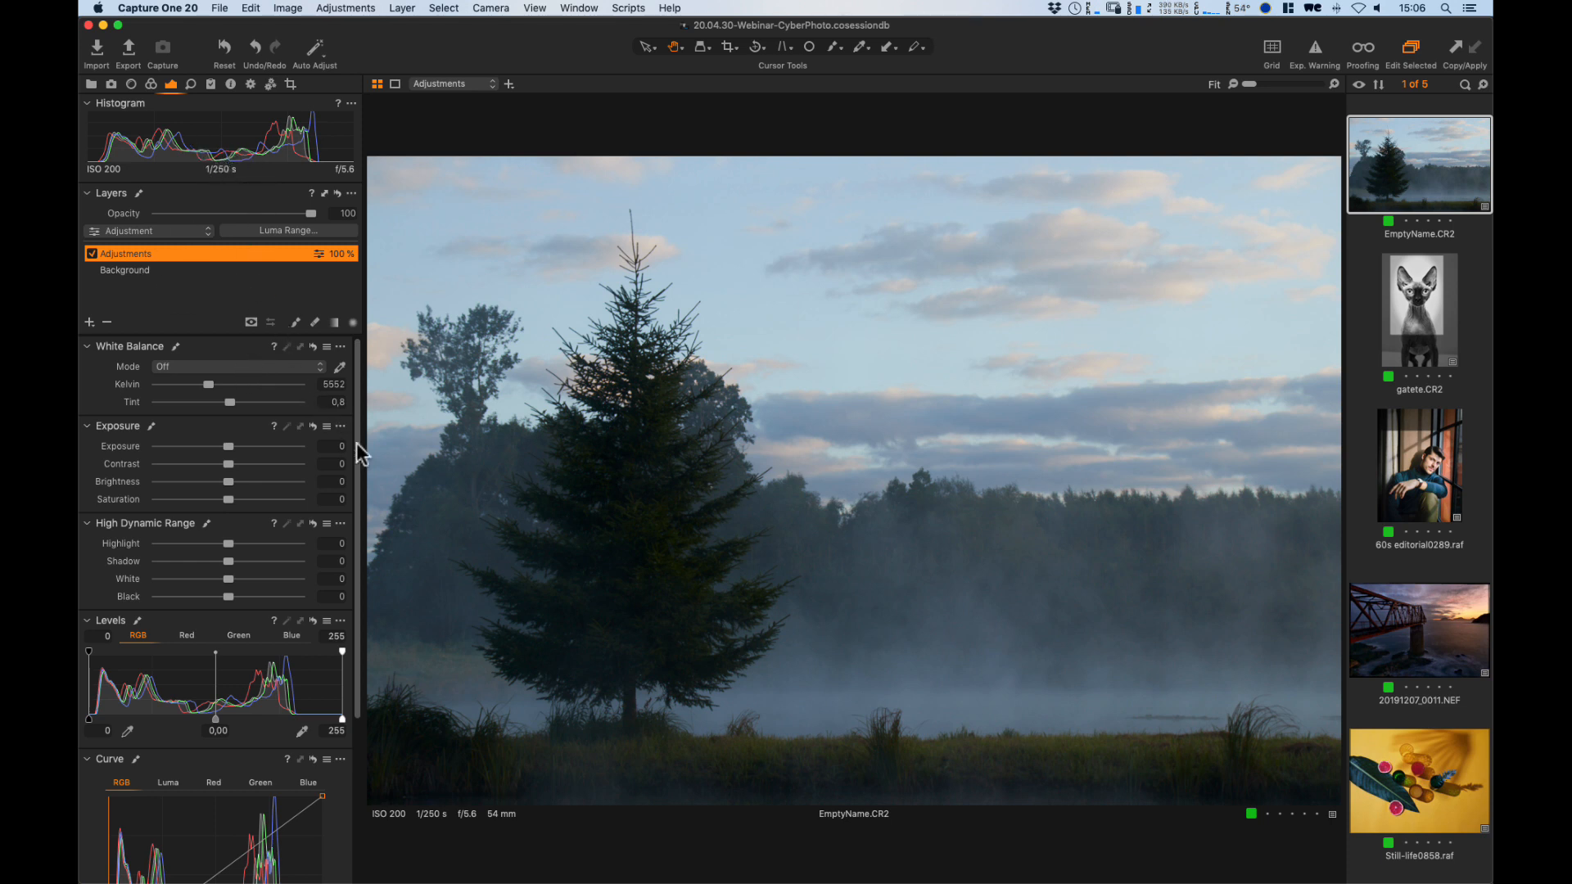
Set the exposure of the Adjustments layer to 0,3.
{"action": "left_click", "coordinate": [330, 447]}
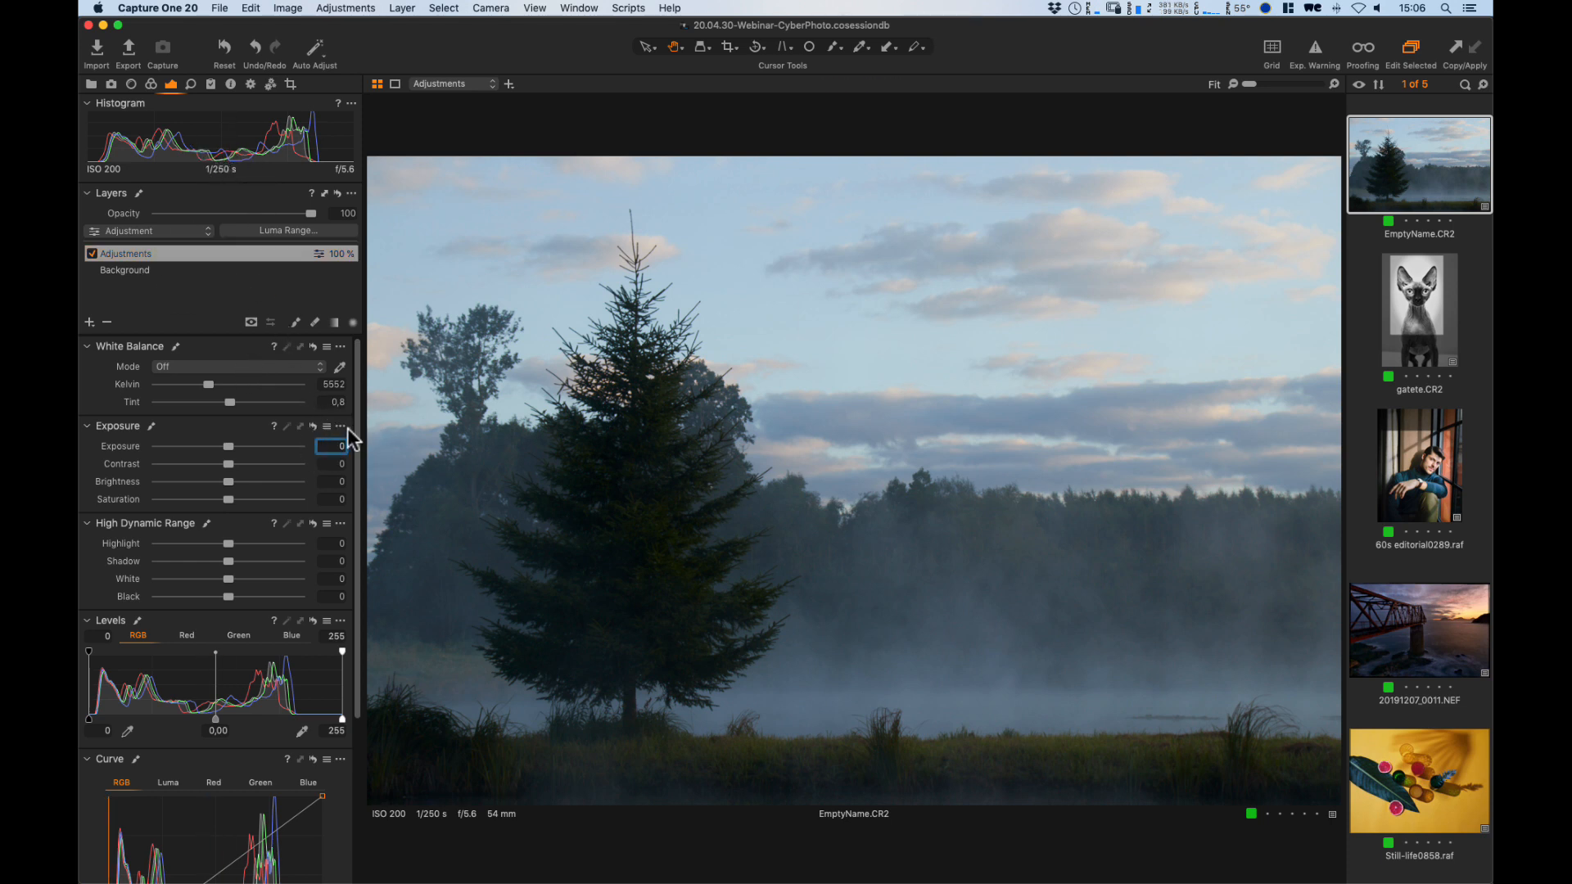
{"action": "type", "text": "0,2"}
{"action": "key", "text": "Return"}
{"action": "key", "text": "Up"}
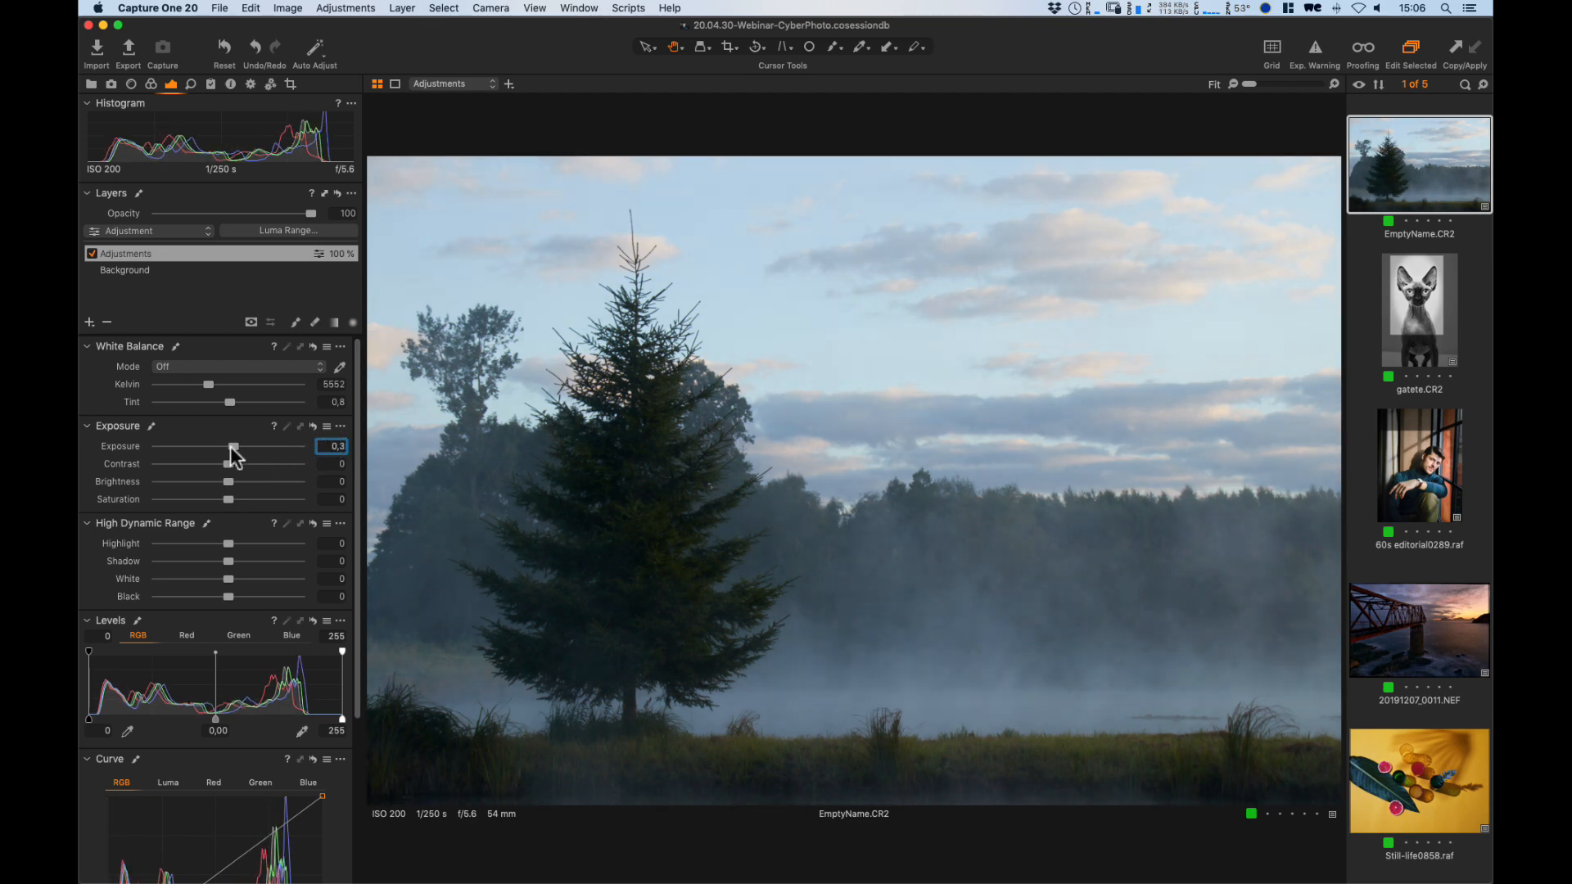
{"action": "mouse_move", "coordinate": [232, 450]}
{"action": "left_mouse_down"}
{"action": "mouse_move", "coordinate": [210, 450]}
{"action": "mouse_move", "coordinate": [233, 450]}
{"action": "left_mouse_up"}
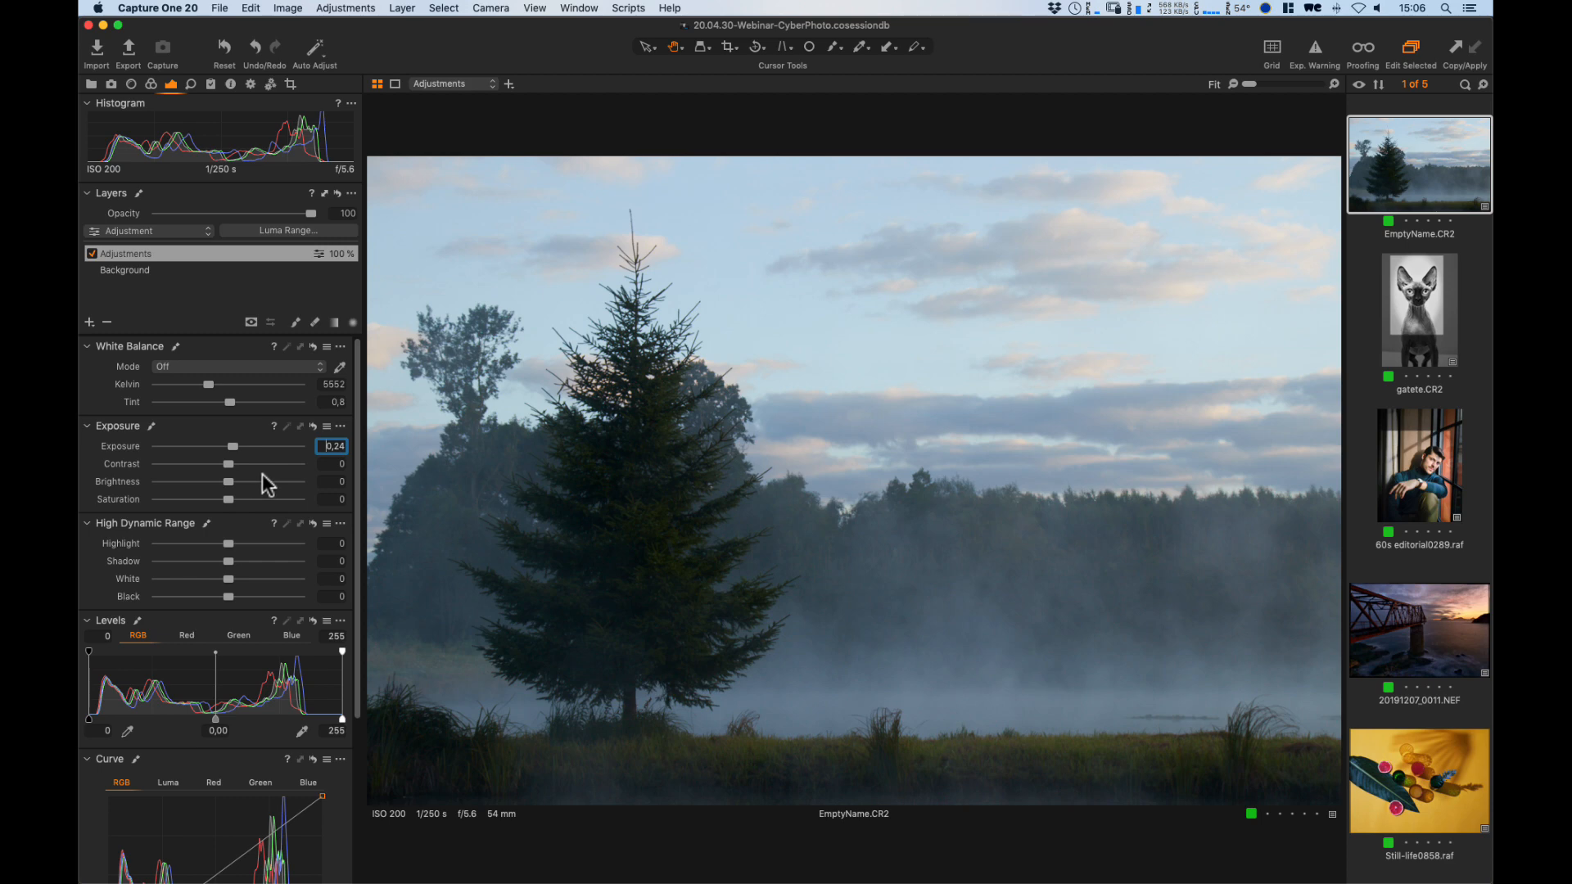
{"action": "key", "text": "super+z"}
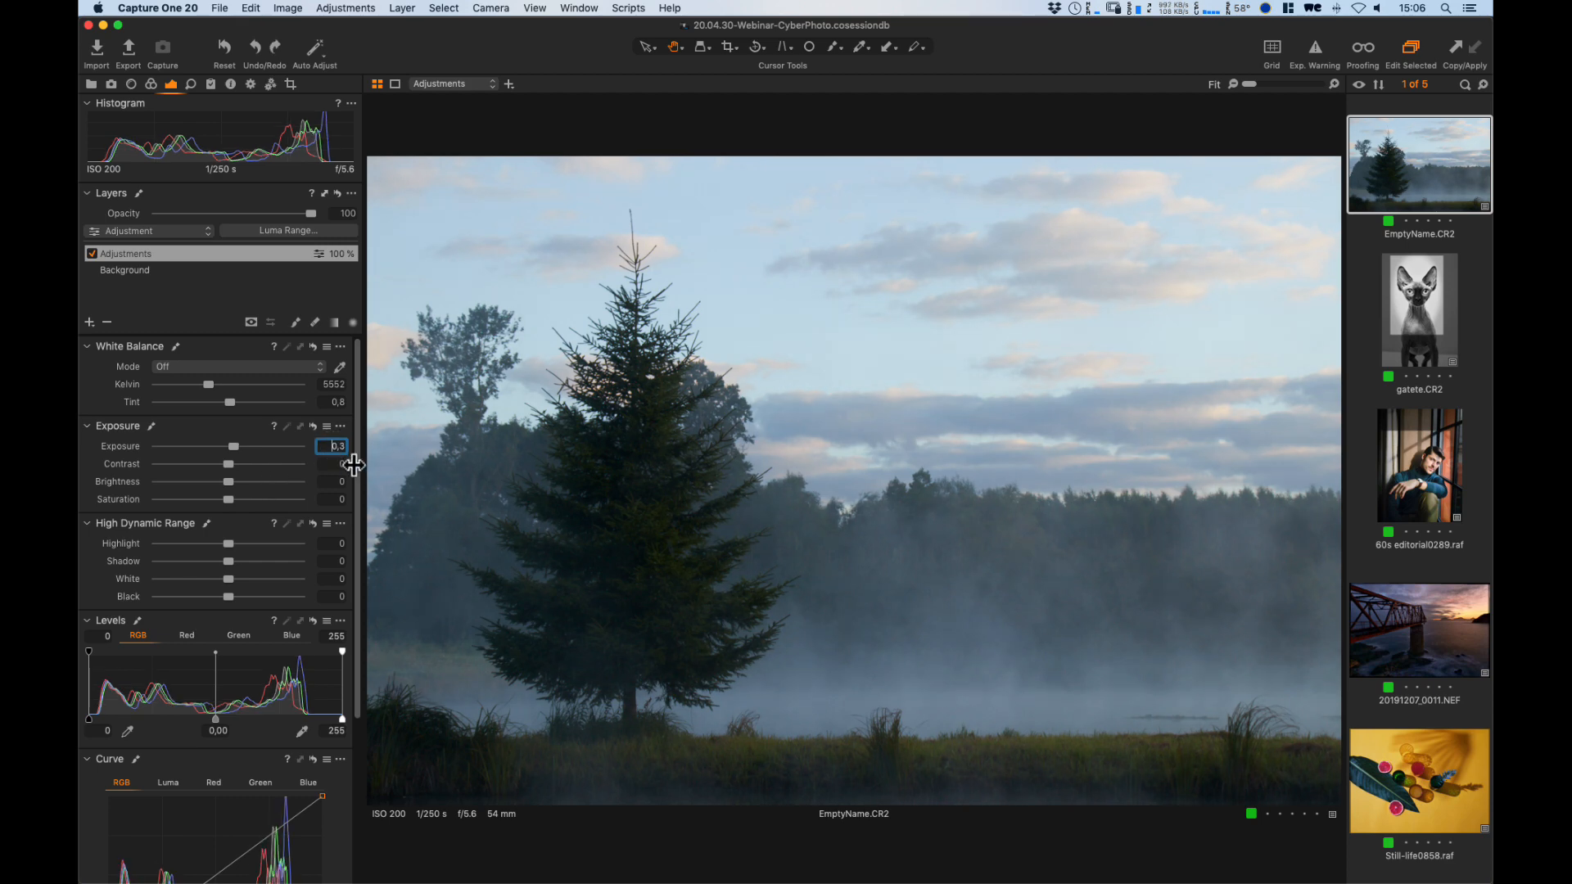
{"action": "key", "text": "super+shift+z"}
{"action": "key", "text": "Return"}
Recover highlights and lift shadows on the Adjustments layer, setting Highlight to -61 and Shadow to 42.
{"action": "left_click_drag", "start_coordinate": [228, 562], "coordinate": [164, 546]}
{"action": "left_click", "coordinate": [313, 523]}
{"action": "left_click_drag", "start_coordinate": [230, 542], "coordinate": [262, 564]}
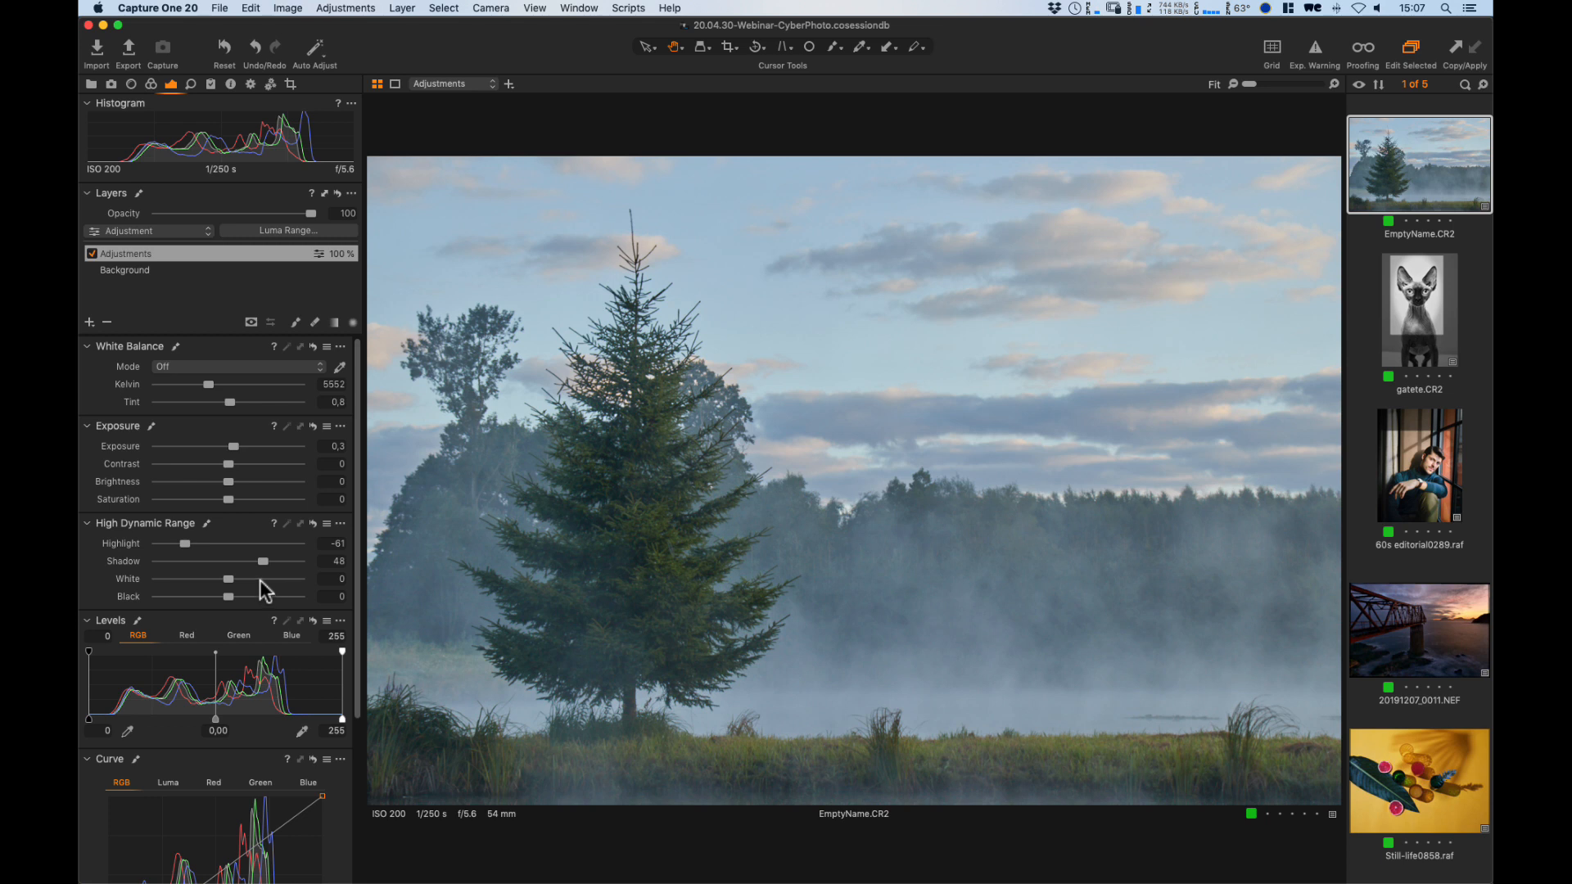
{"action": "left_click_drag", "start_coordinate": [259, 562], "coordinate": [257, 564]}
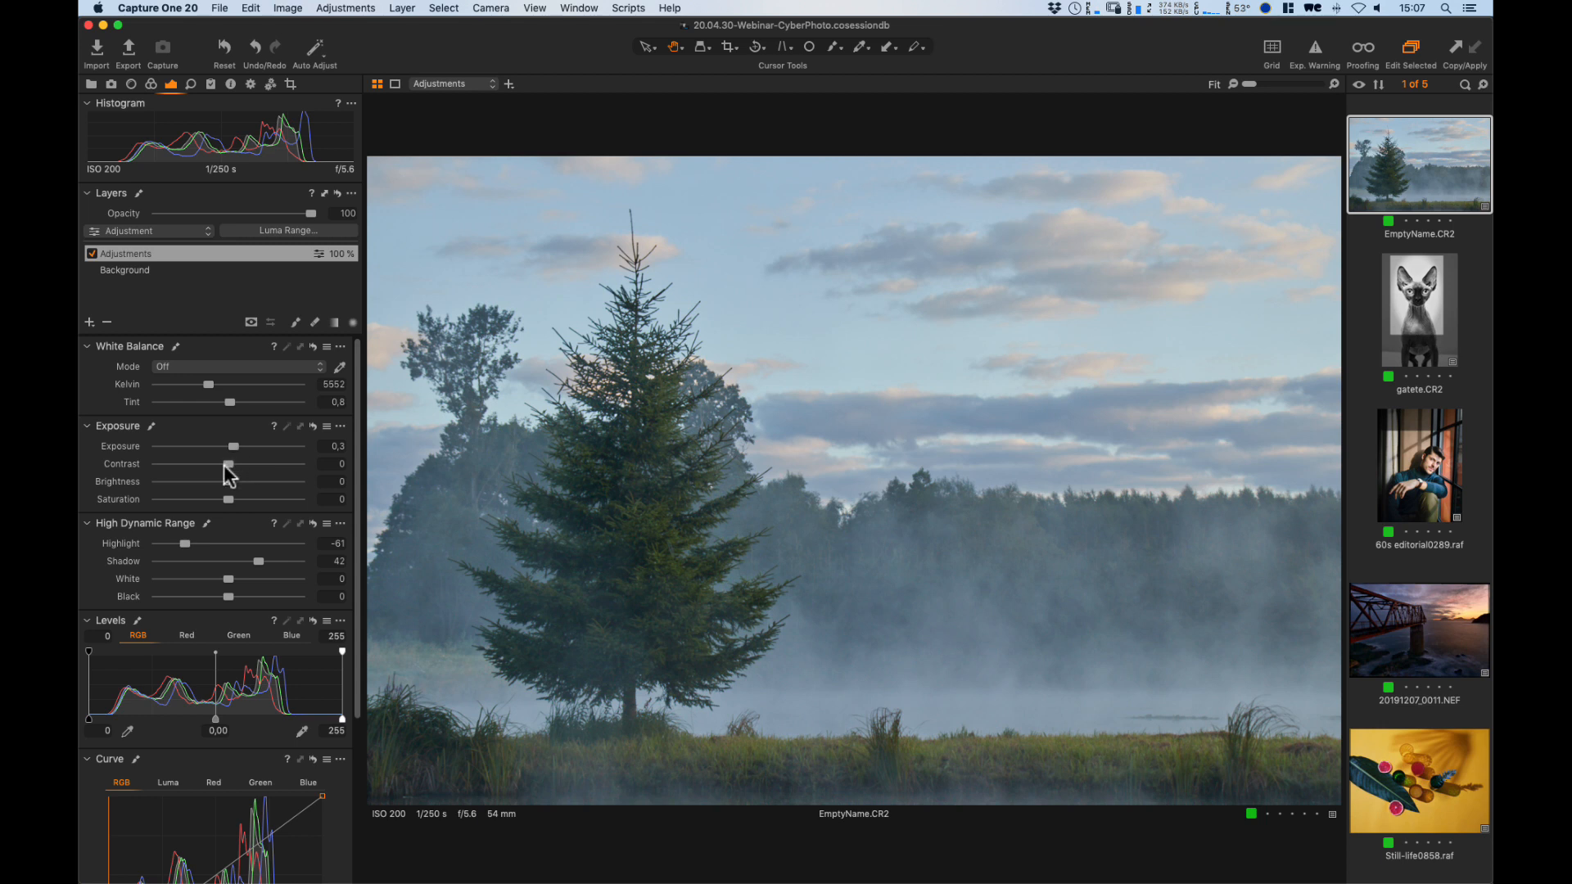
Set Contrast to 16, refine Highlight to -69, Shadow to 53, White to 32 and Black to -7, and compare with the original photo.
{"action": "left_click_drag", "start_coordinate": [232, 464], "coordinate": [248, 464]}
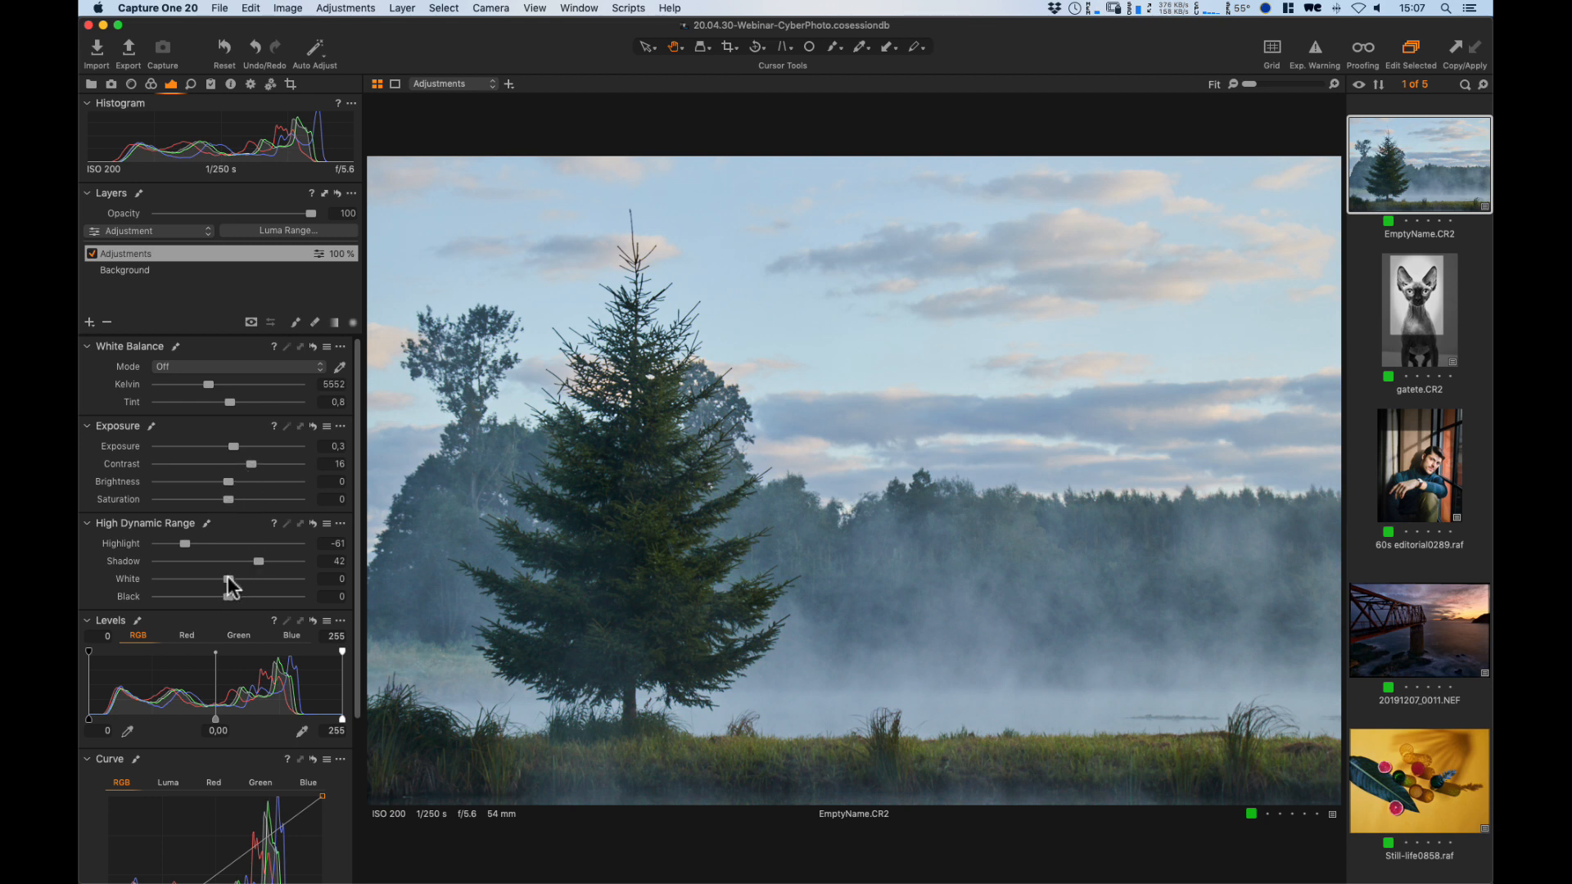
{"action": "left_click_drag", "start_coordinate": [228, 579], "coordinate": [177, 544]}
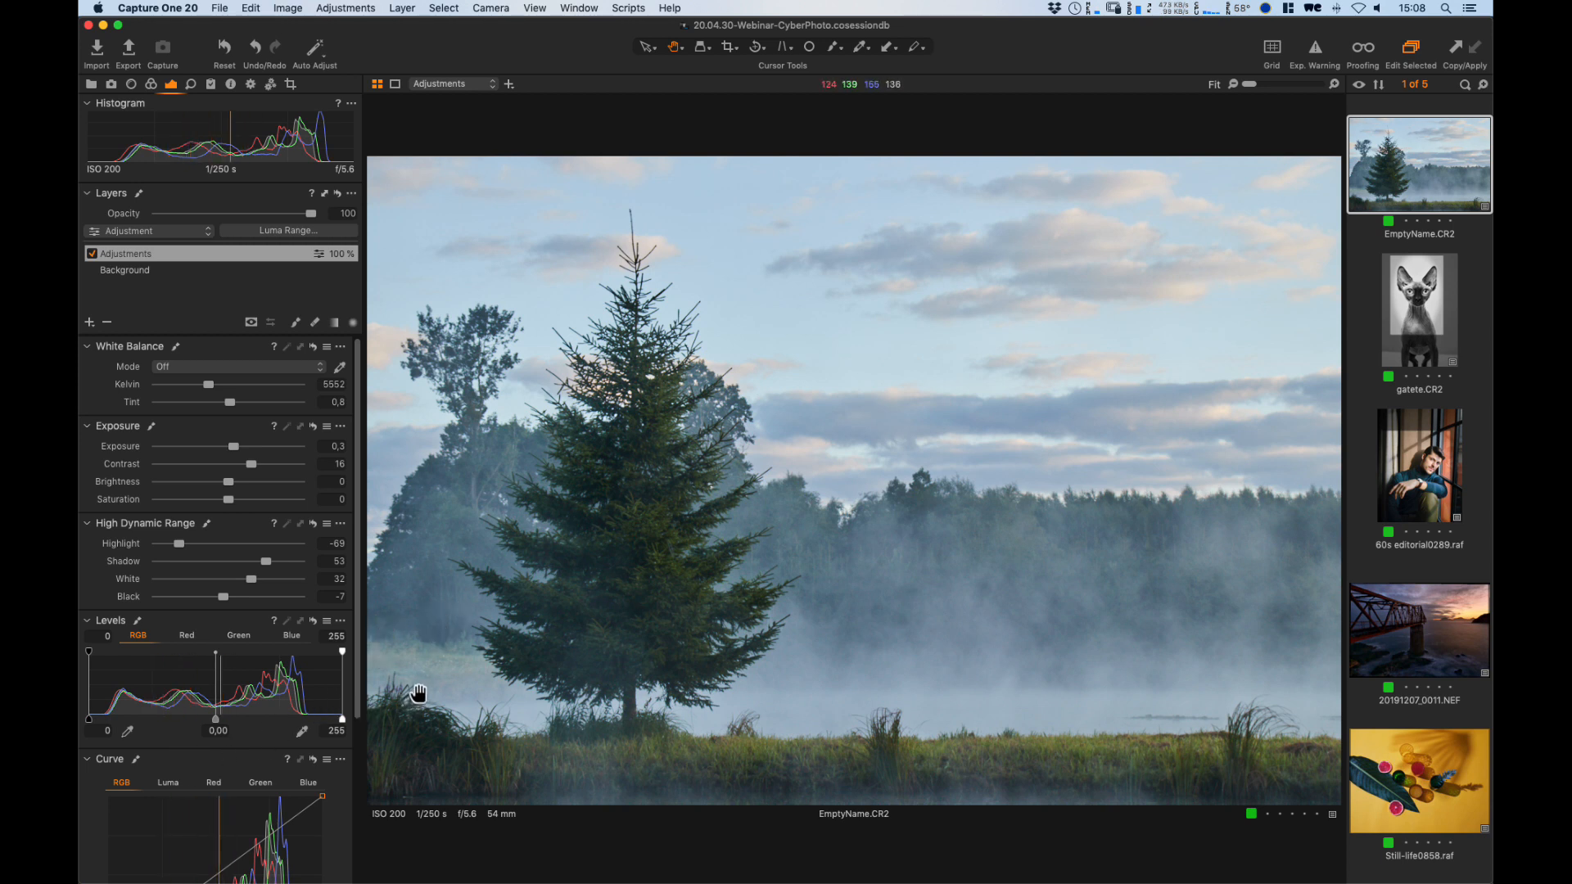
{"action": "left_click", "coordinate": [224, 51]}
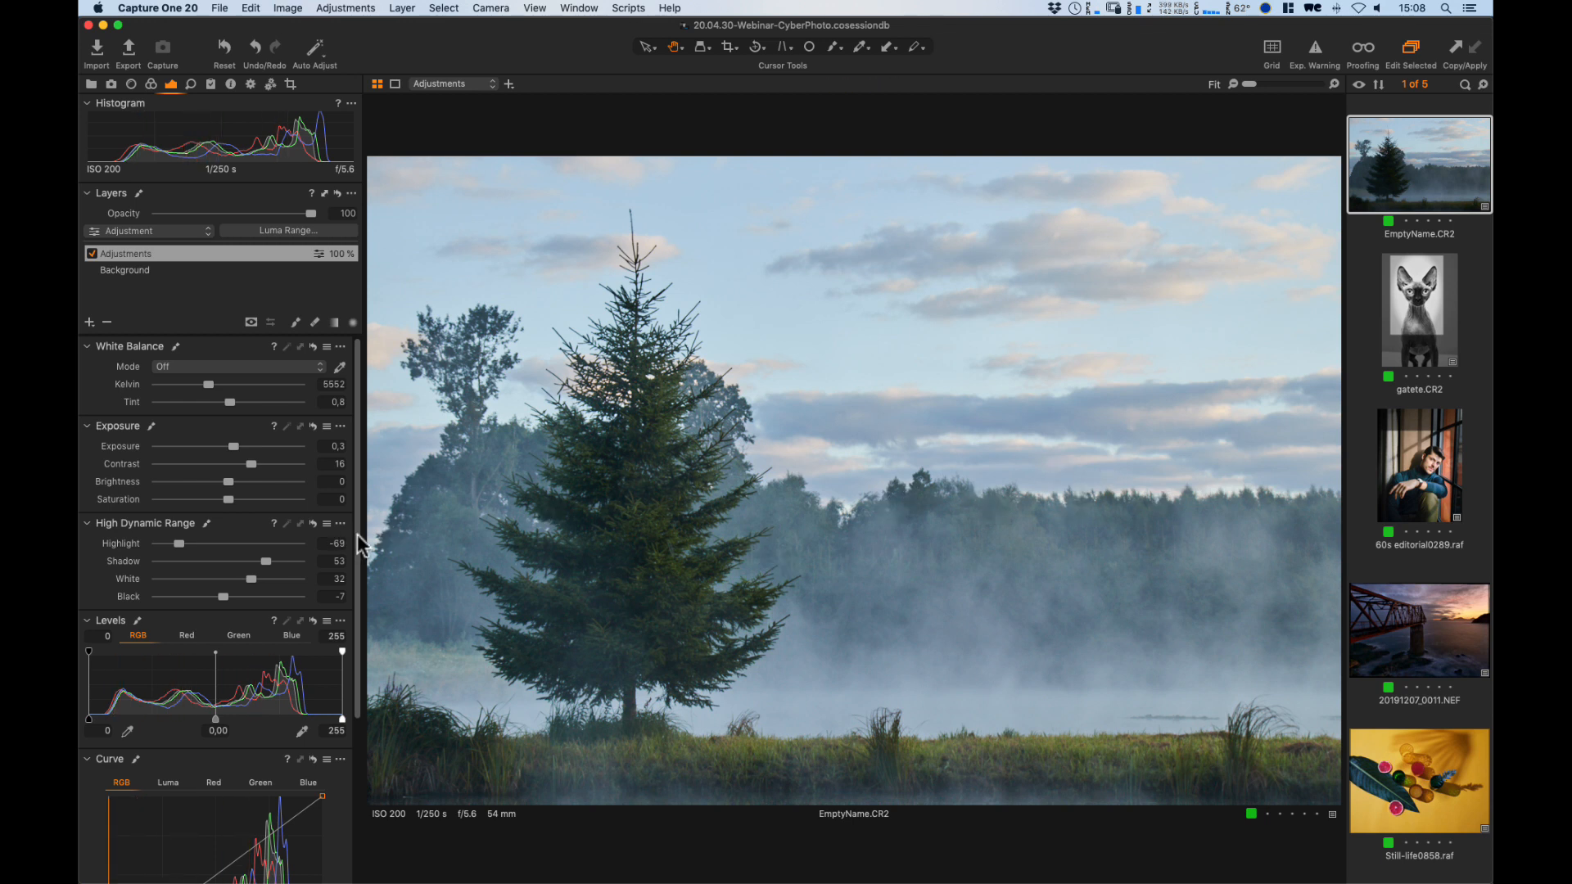
Set the layer's Clarity to 54 and change the clarity method to Punch.
{"action": "left_click_drag", "start_coordinate": [357, 536], "coordinate": [344, 728]}
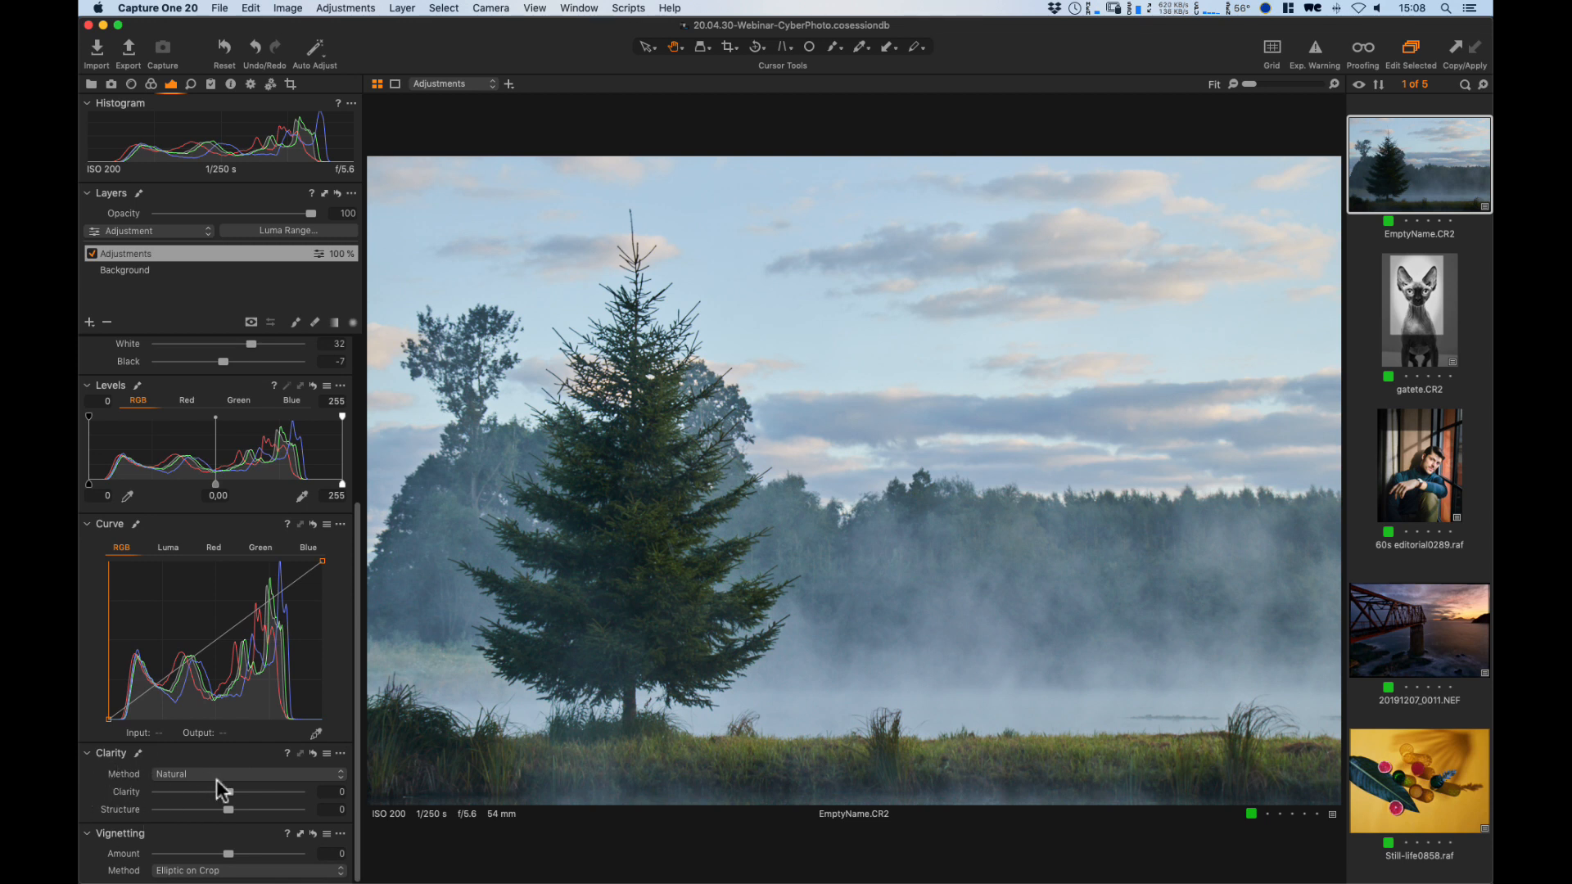
{"action": "left_click_drag", "start_coordinate": [227, 793], "coordinate": [266, 793]}
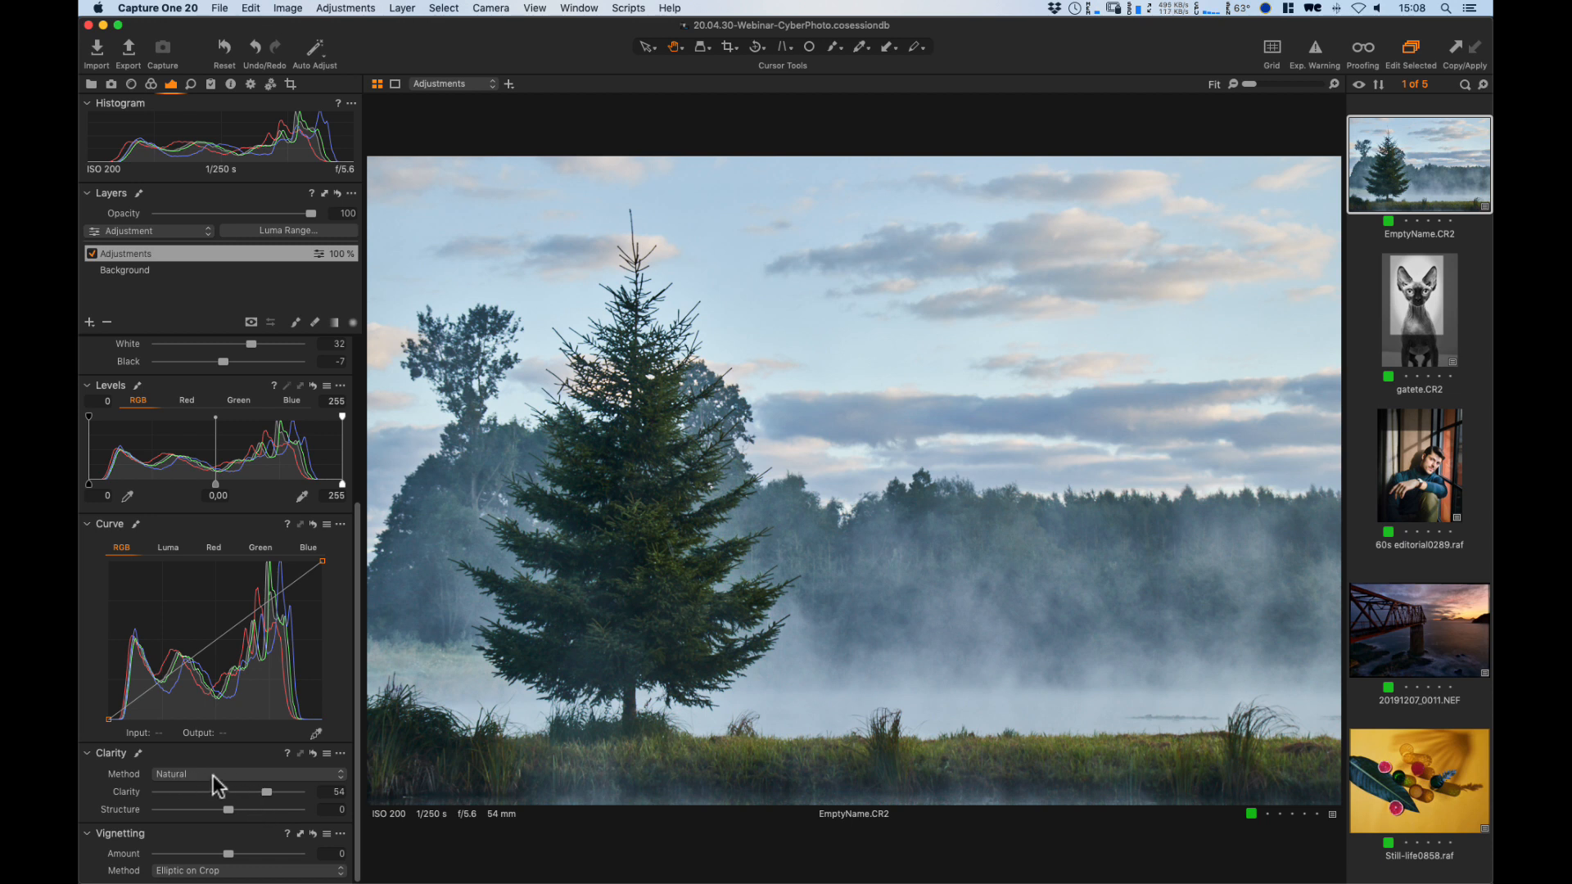
{"action": "mouse_move", "coordinate": [213, 775]}
{"action": "left_mouse_down"}
{"action": "mouse_move", "coordinate": [224, 802]}
{"action": "mouse_move", "coordinate": [221, 776]}
{"action": "left_mouse_up"}
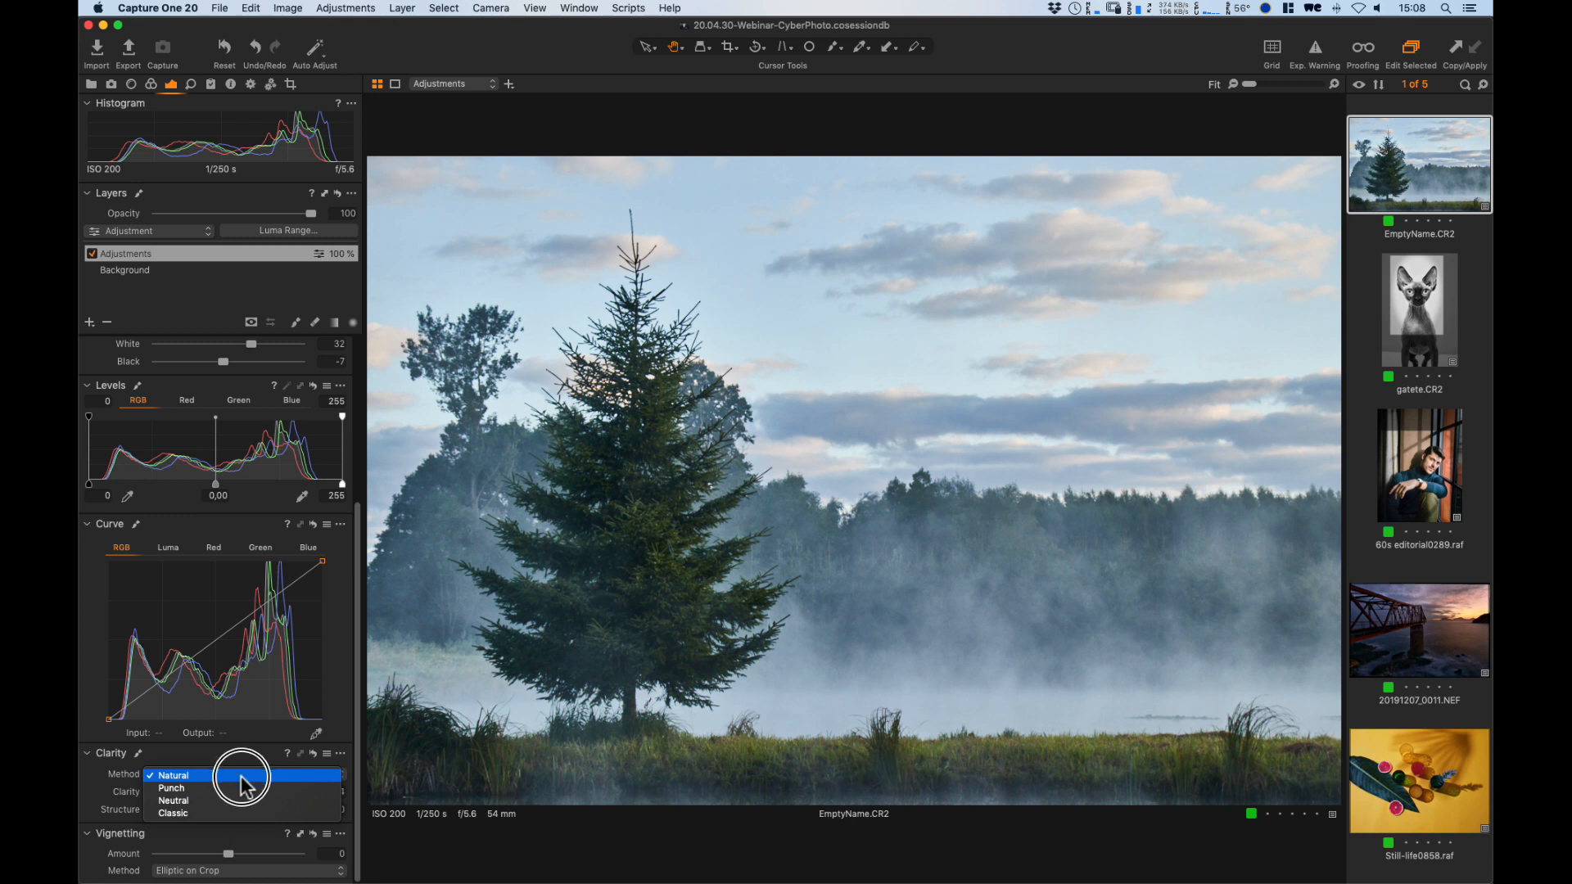
{"action": "left_click", "coordinate": [235, 791]}
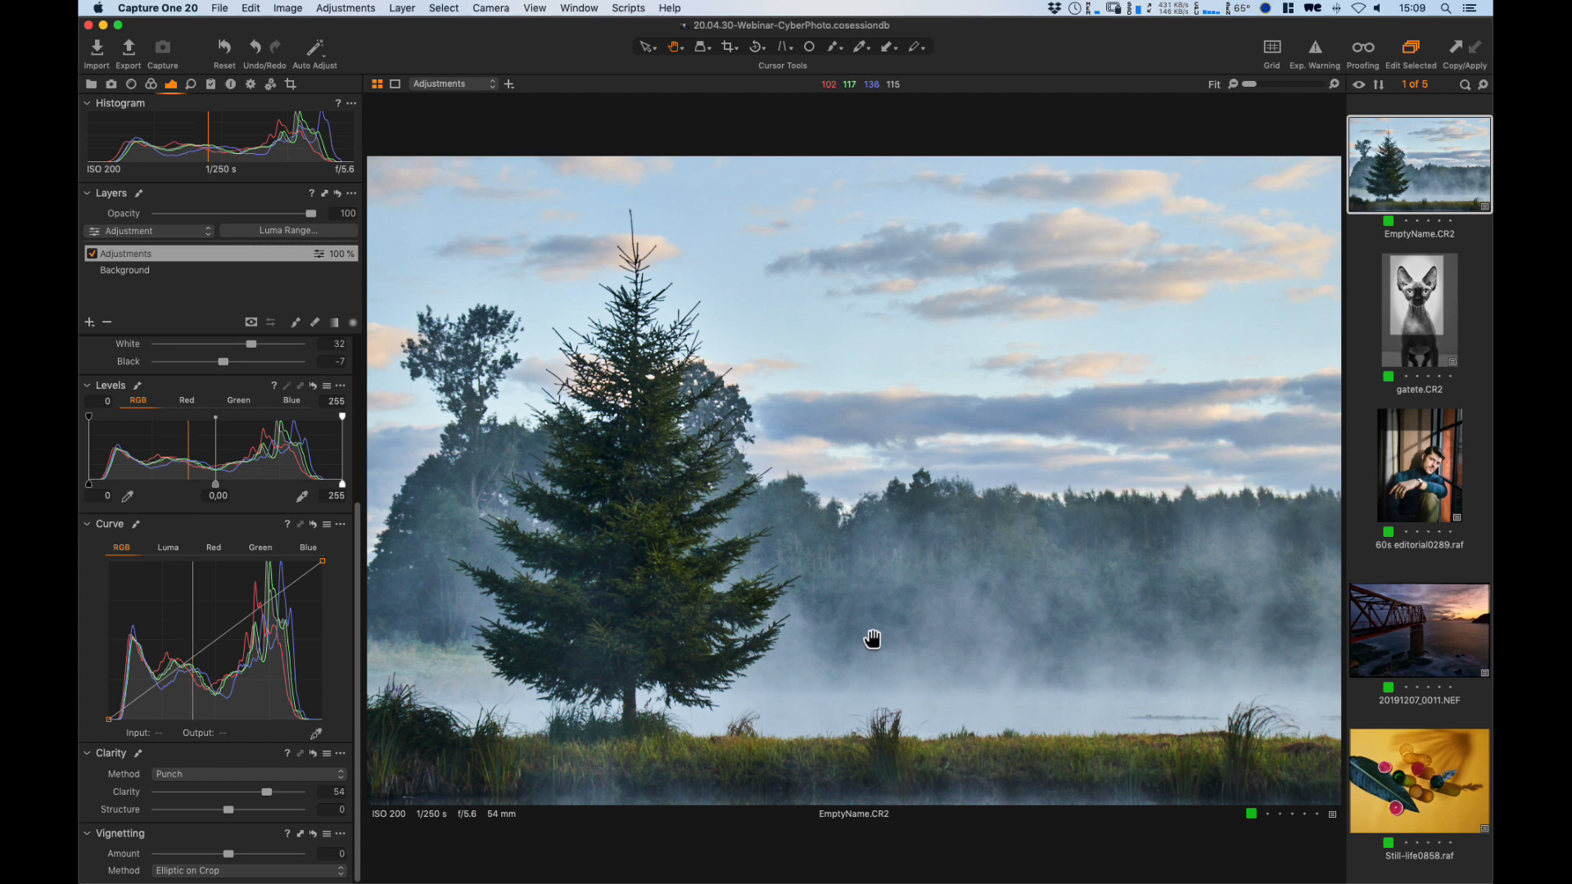
Try the Neutral and Classic clarity methods to compare their effect on the landscape.
{"action": "left_click", "coordinate": [262, 774]}
{"action": "left_click", "coordinate": [233, 788]}
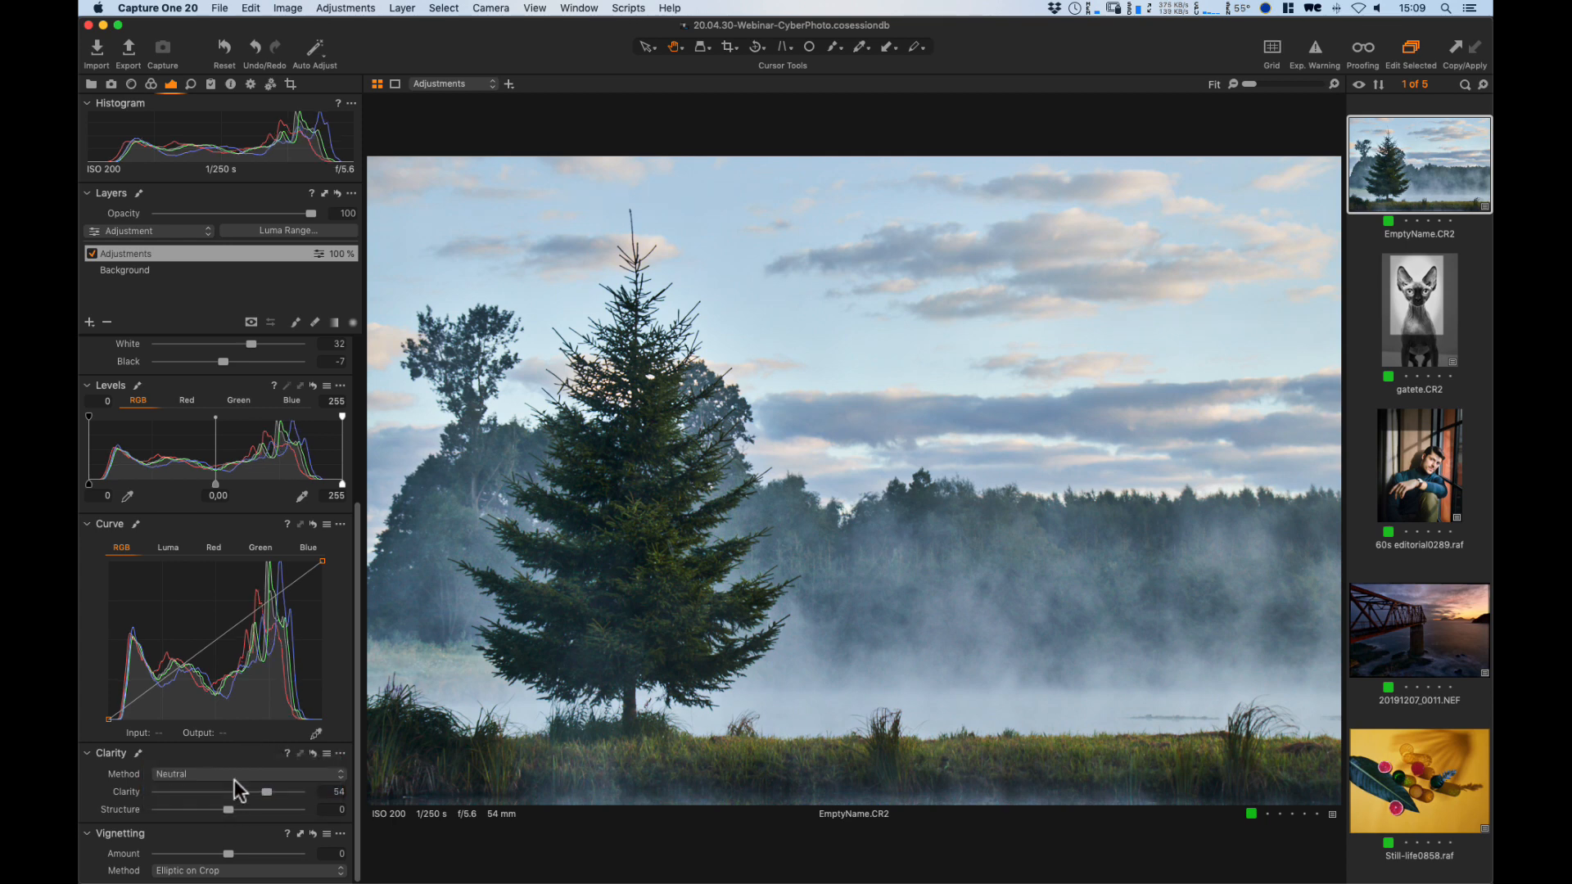
{"action": "left_click", "coordinate": [231, 778]}
{"action": "left_click", "coordinate": [233, 796]}
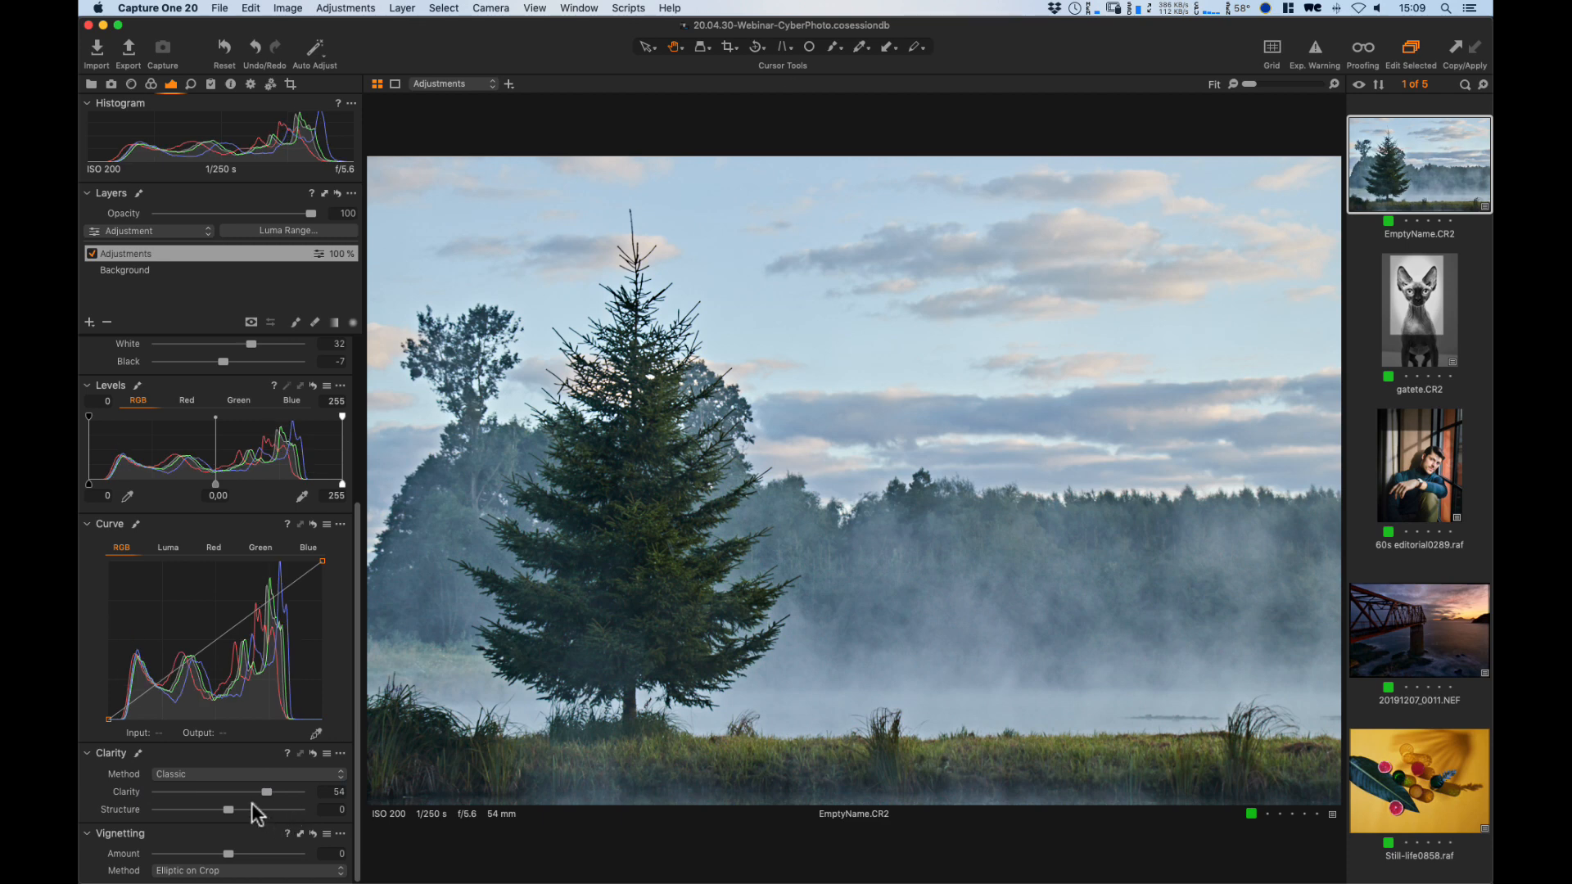
Switch the clarity method back to Punch and set the Adjustments layer's Clarity to 30.
{"action": "mouse_move", "coordinate": [237, 774]}
{"action": "left_mouse_down"}
{"action": "mouse_move", "coordinate": [212, 750]}
{"action": "mouse_move", "coordinate": [259, 793]}
{"action": "left_mouse_up"}
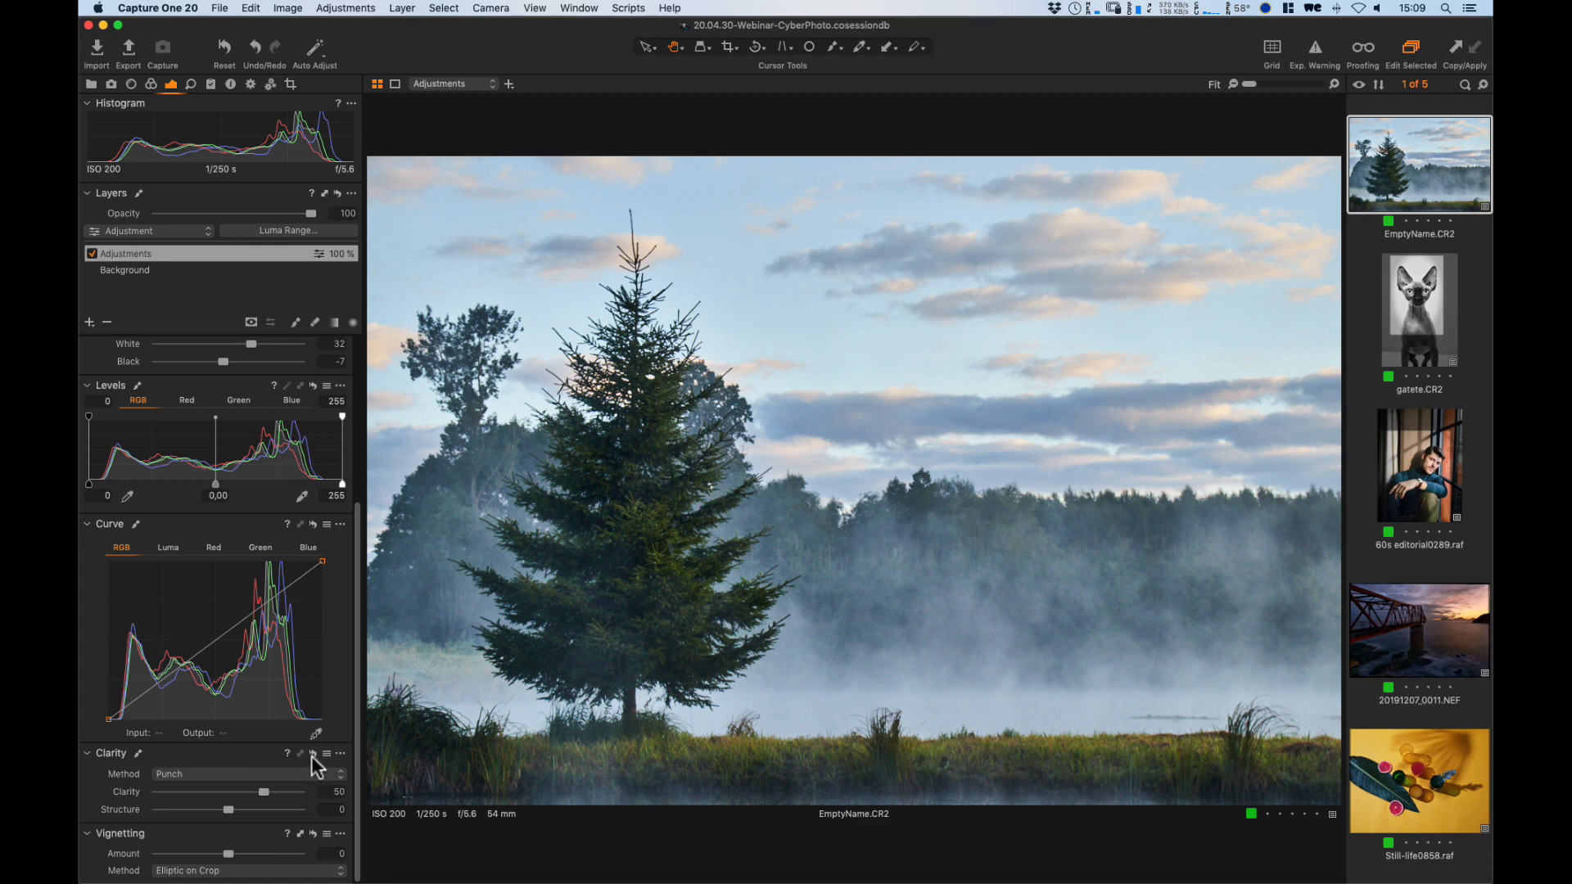
{"action": "left_click", "coordinate": [313, 753]}
{"action": "left_click_drag", "start_coordinate": [258, 794], "coordinate": [244, 794]}
{"action": "left_click", "coordinate": [248, 794]}
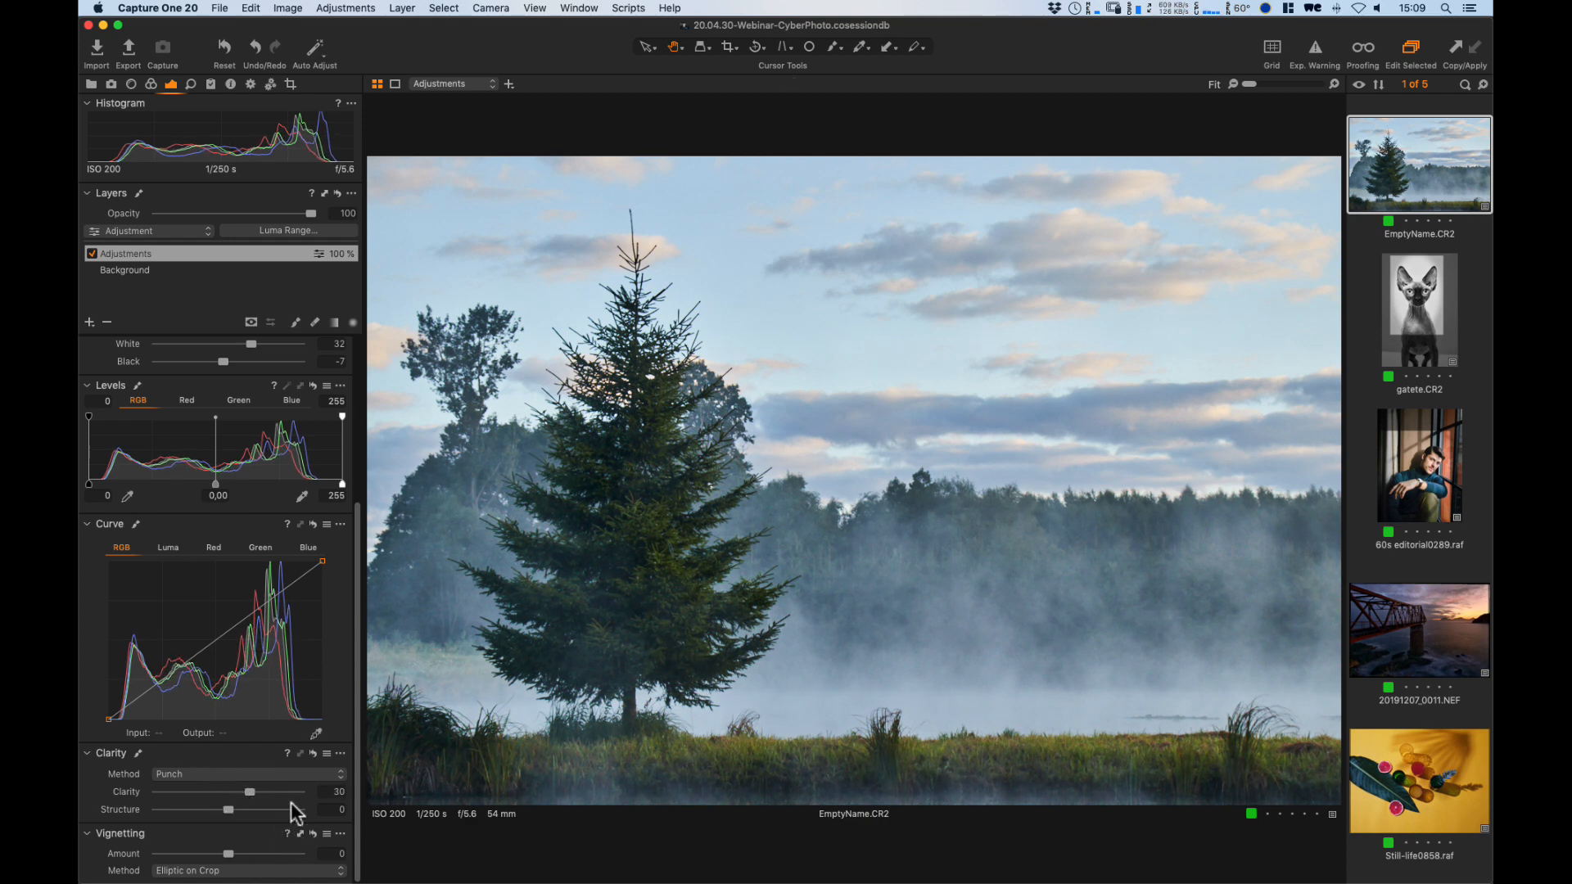
Compare the photo with and without the Adjustments layer, and reduce that layer's opacity to 85.
{"action": "left_click", "coordinate": [354, 711]}
{"action": "left_click_drag", "start_coordinate": [353, 710], "coordinate": [353, 513]}
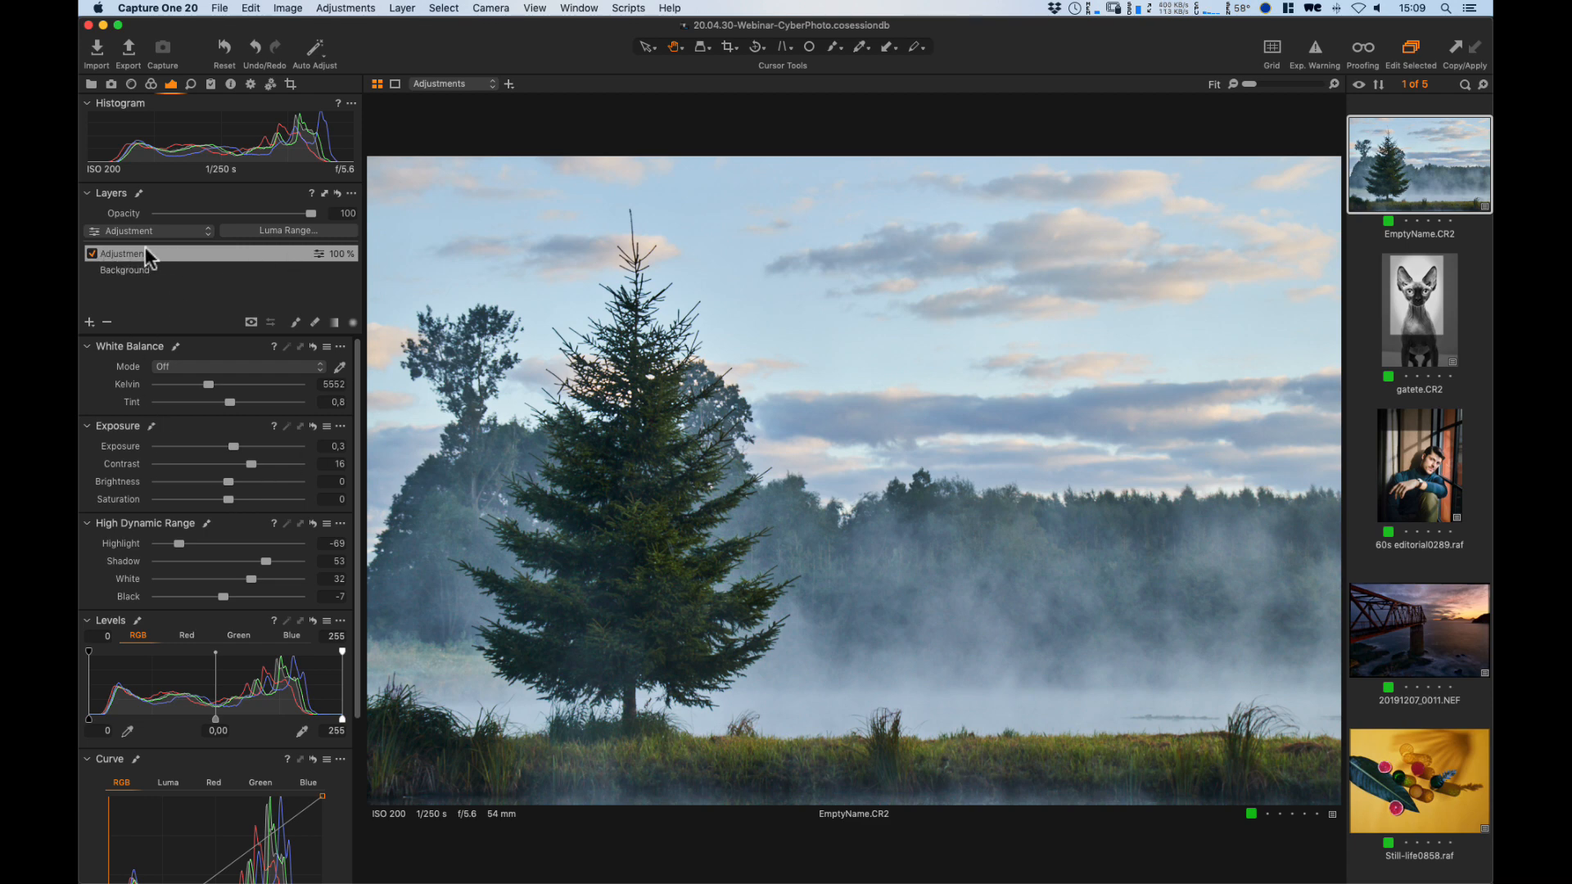
{"action": "left_click", "coordinate": [92, 254]}
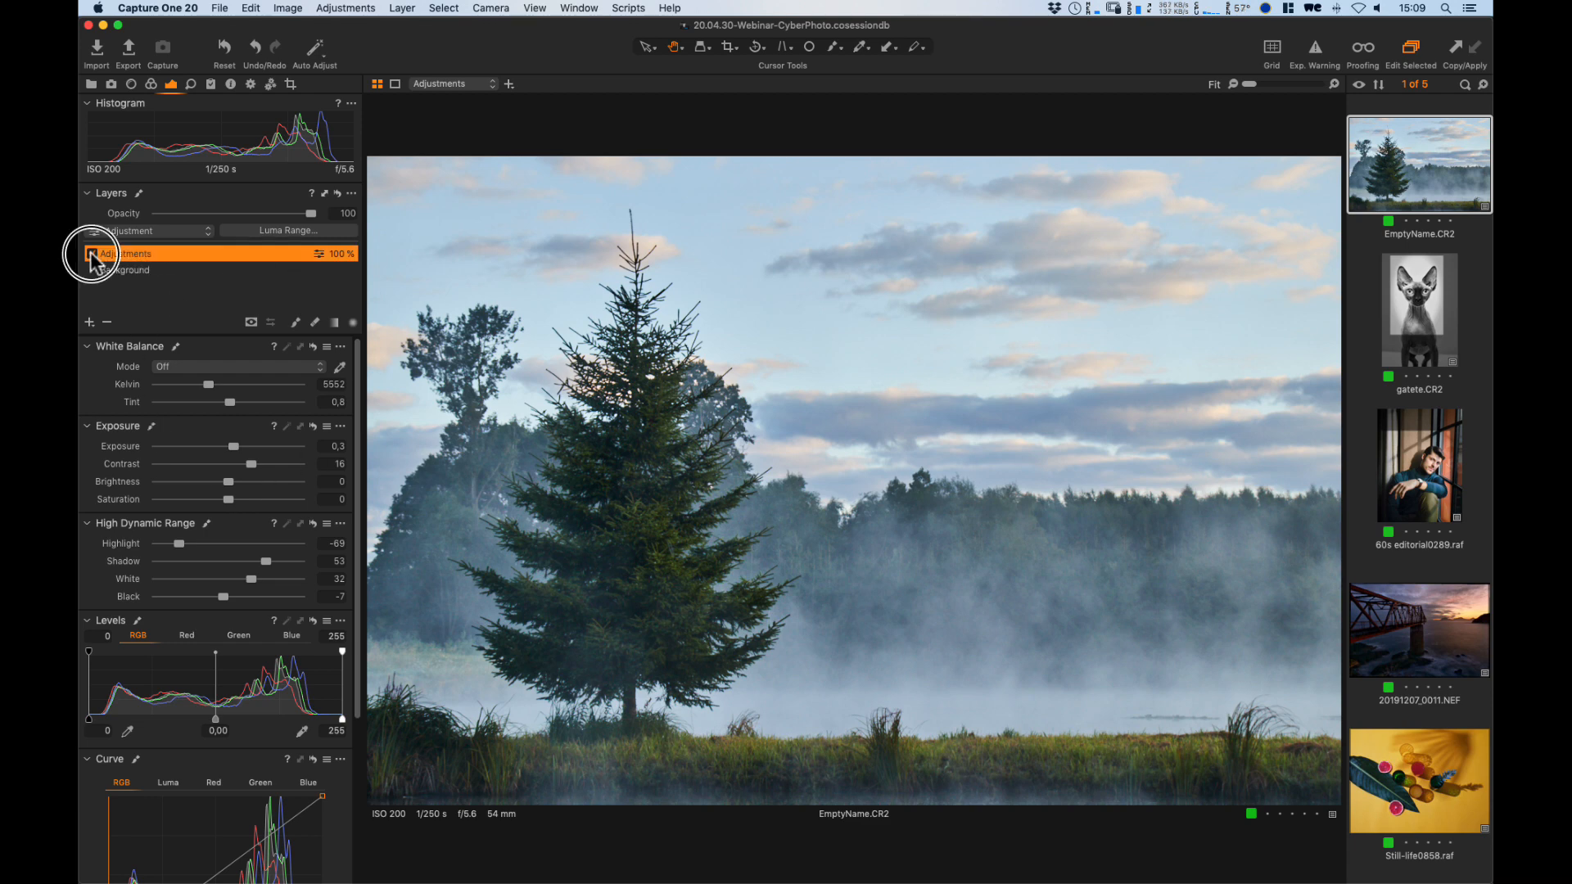
{"action": "left_click", "coordinate": [92, 254]}
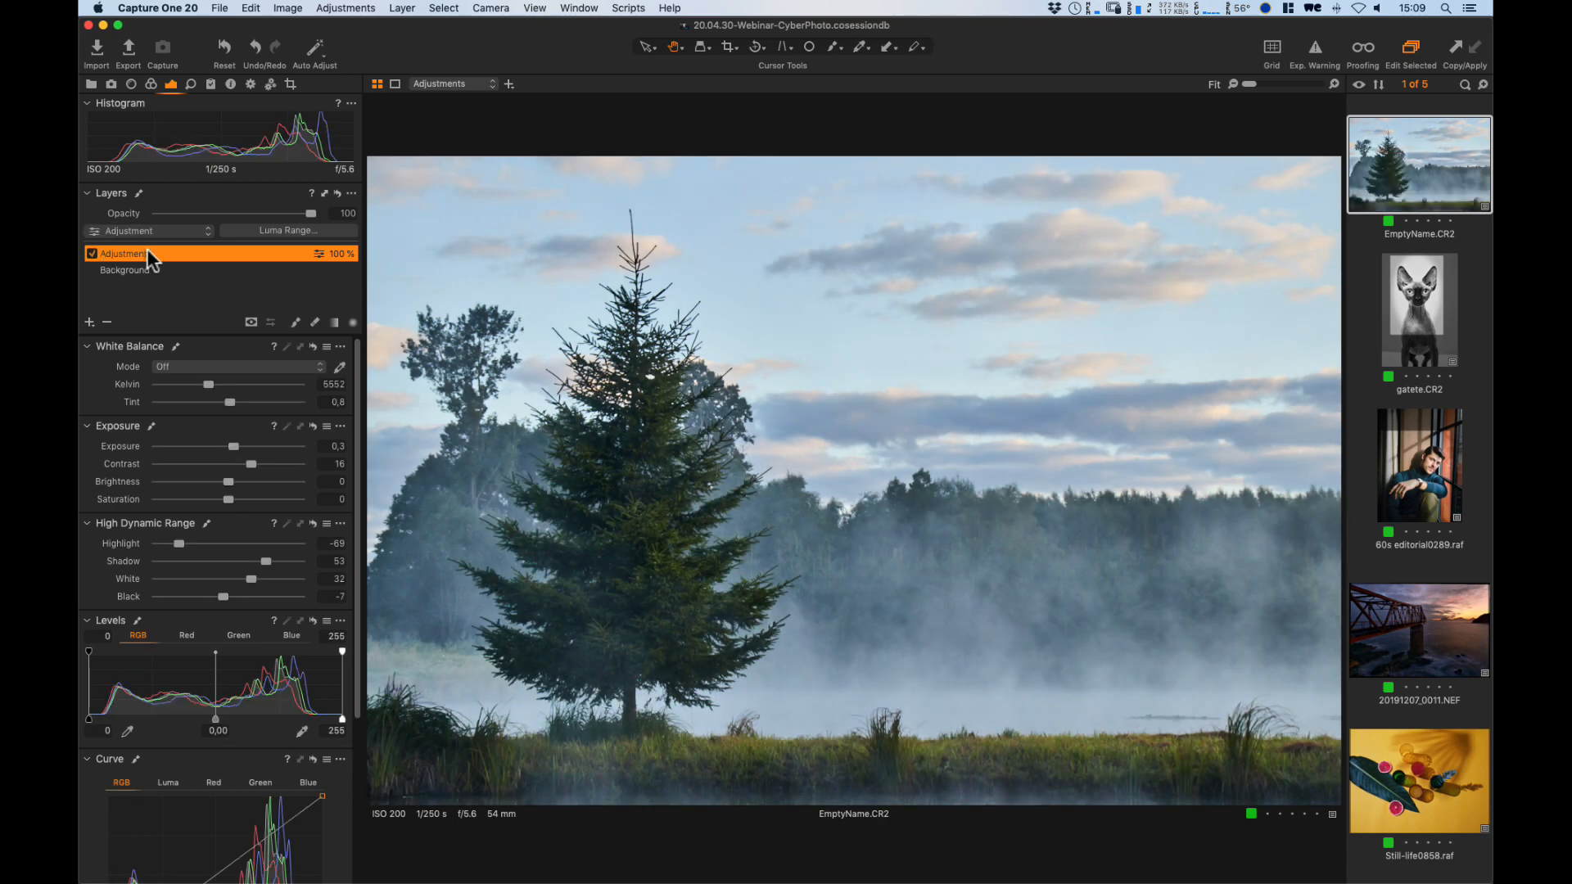
{"action": "left_click", "coordinate": [92, 253]}
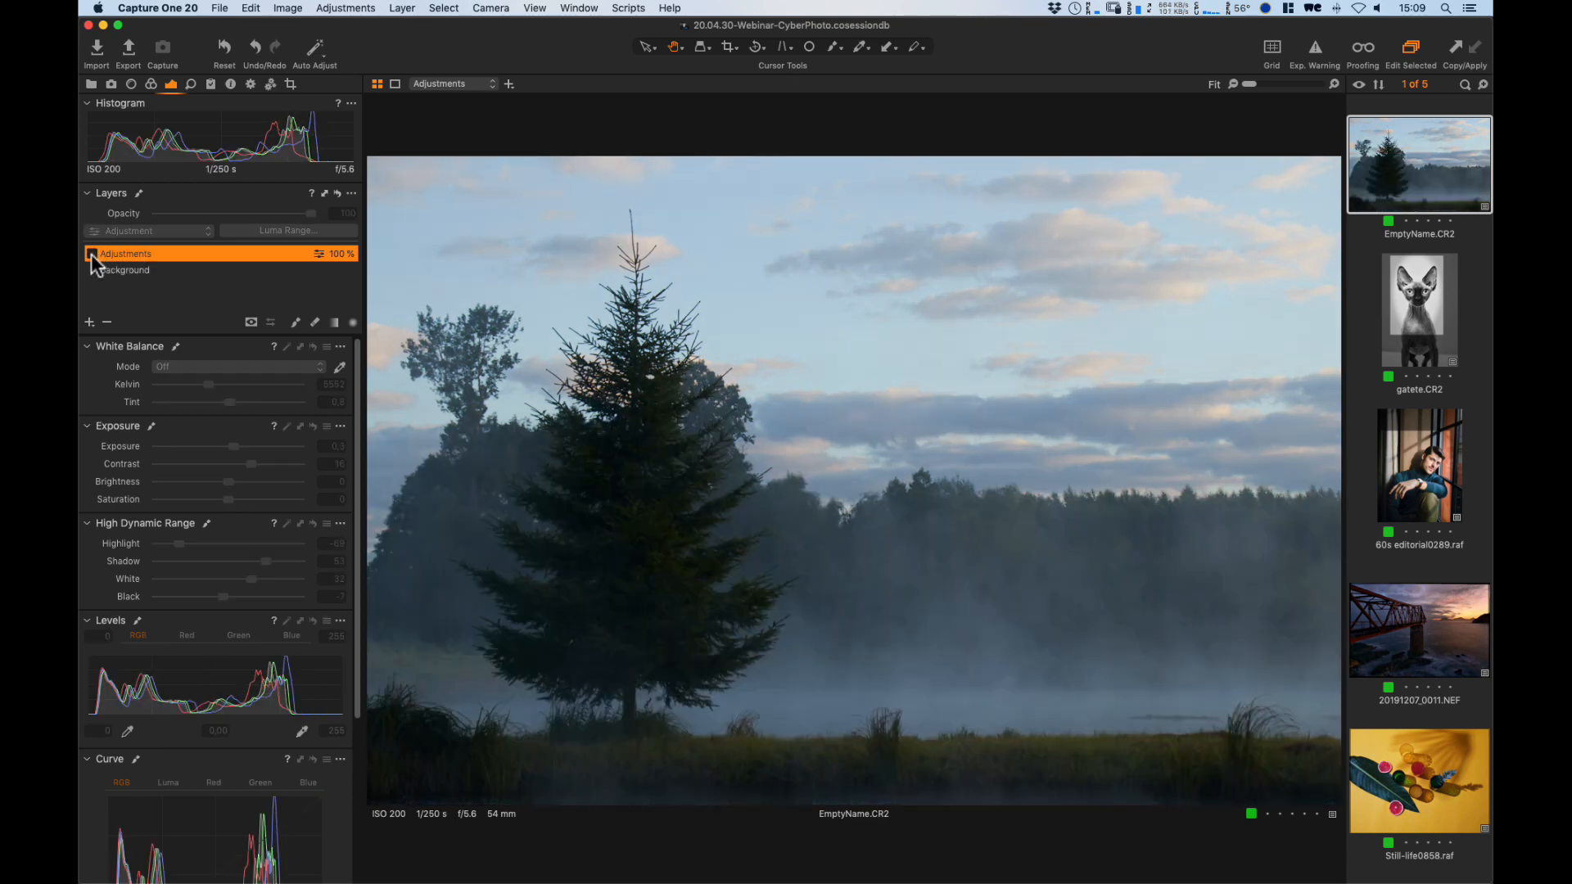
{"action": "left_click", "coordinate": [91, 254]}
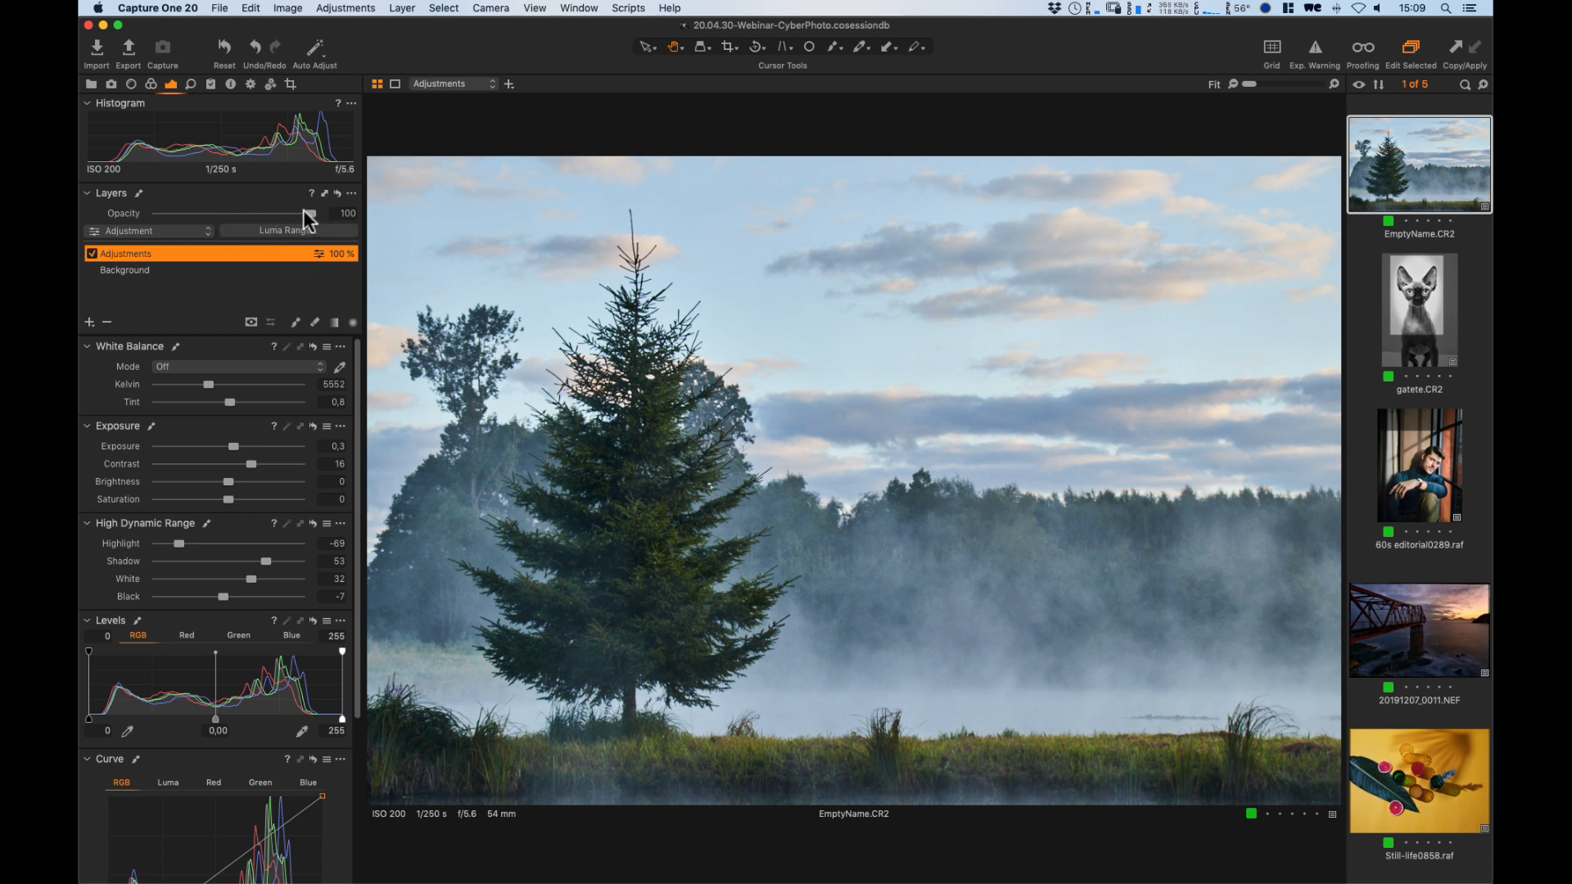
{"action": "mouse_move", "coordinate": [306, 211]}
{"action": "left_mouse_down"}
{"action": "mouse_move", "coordinate": [144, 217]}
{"action": "mouse_move", "coordinate": [290, 214]}
{"action": "left_mouse_up"}
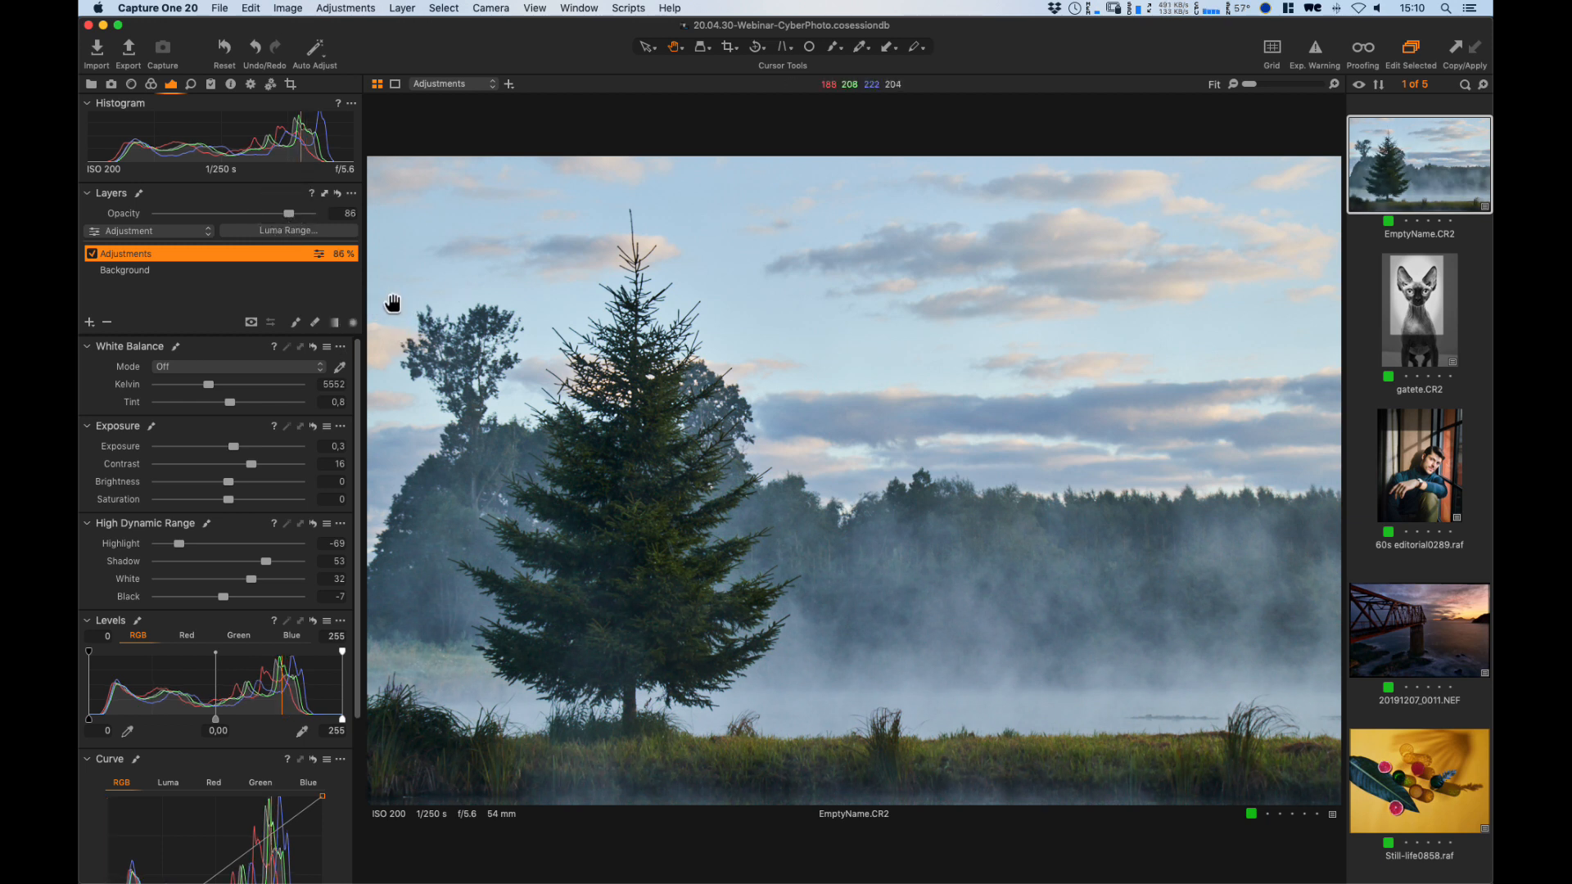
{"action": "left_click", "coordinate": [292, 211]}
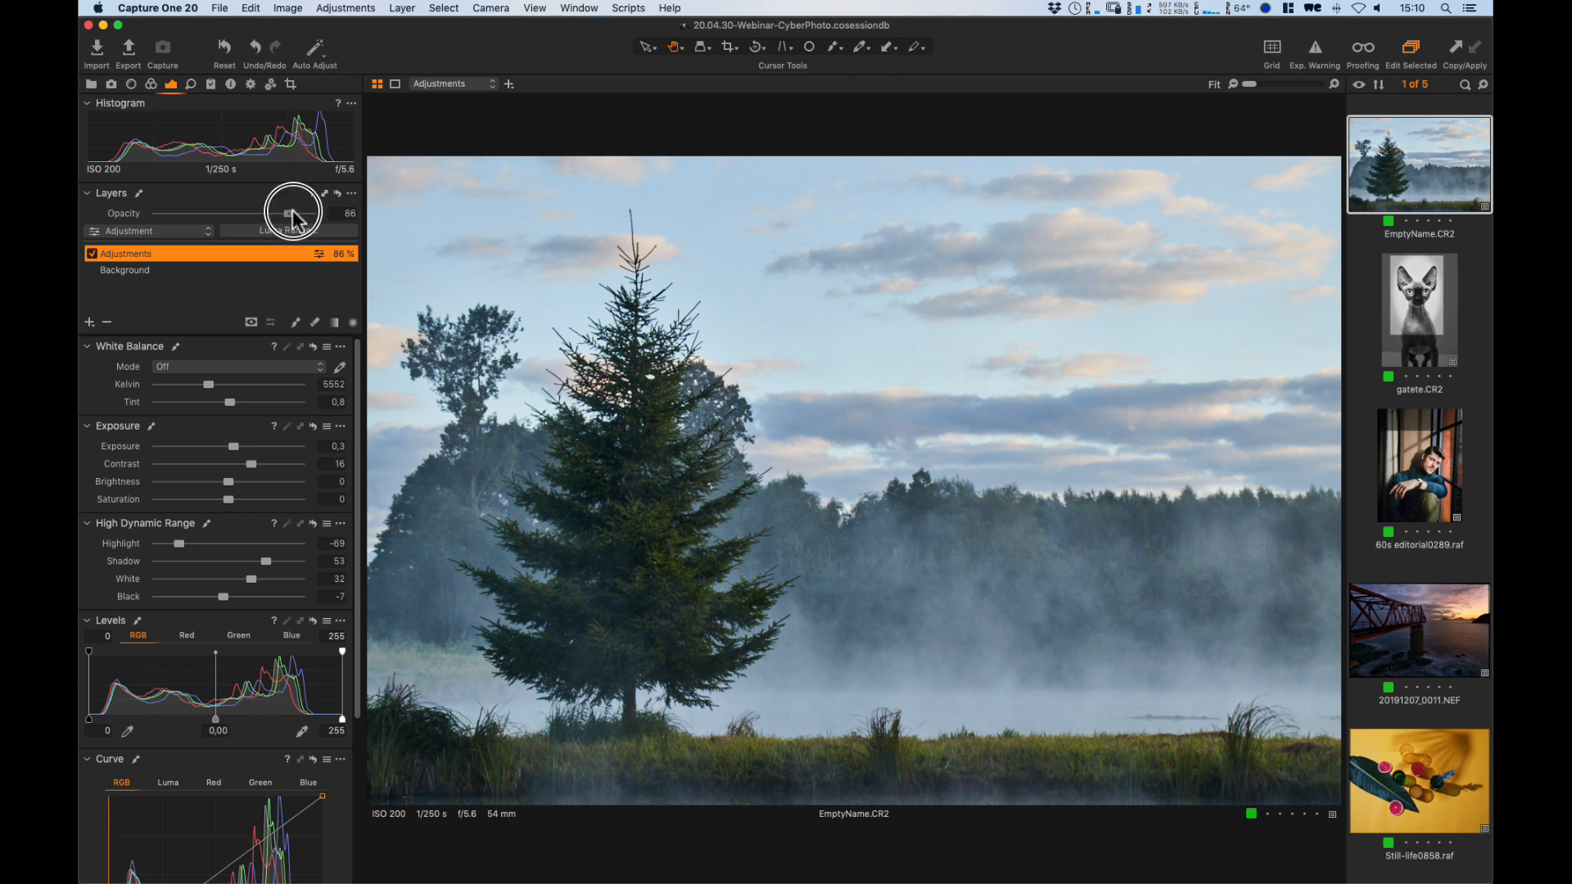
{"action": "left_click_drag", "start_coordinate": [292, 211], "coordinate": [288, 214]}
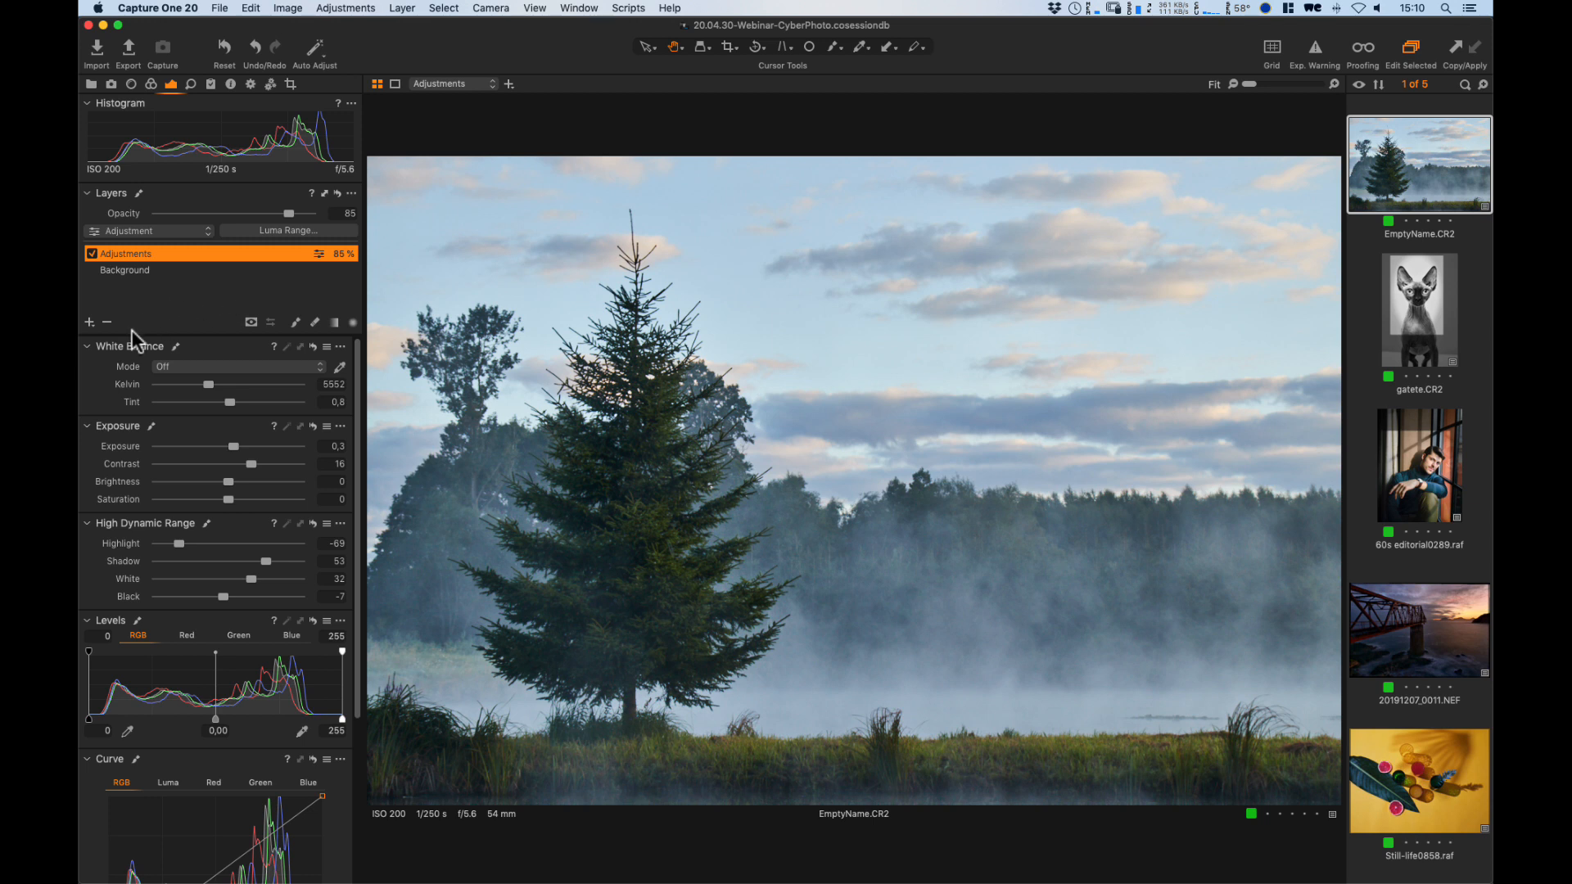
Add a new filled layer named Color, check its mask coverage, and set the layer's Saturation to 10.
{"action": "left_click", "coordinate": [89, 322]}
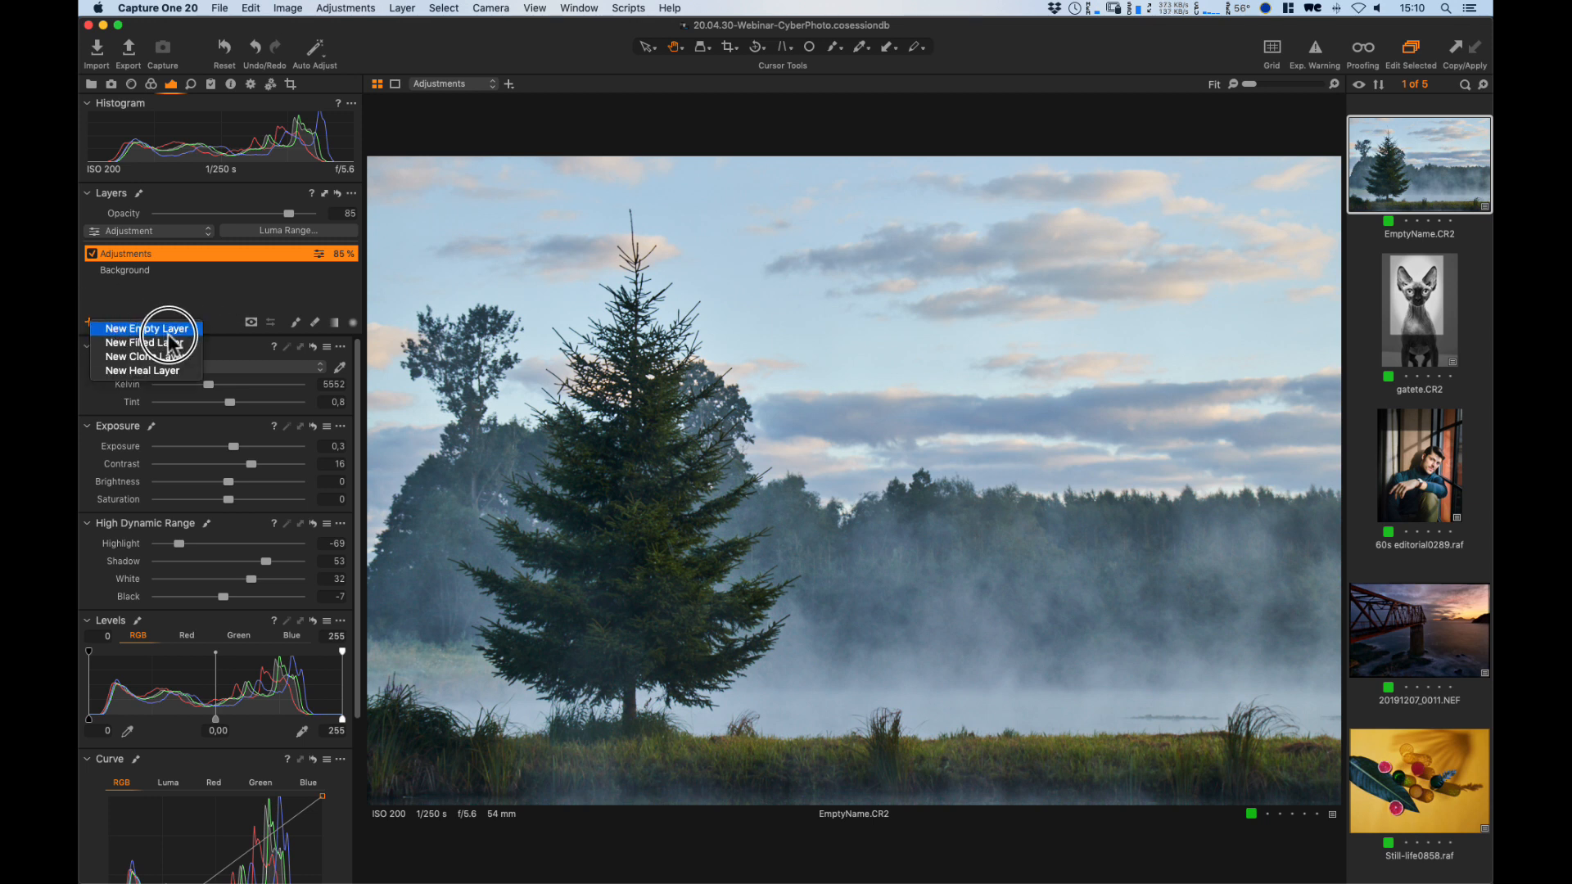
{"action": "left_click", "coordinate": [119, 344]}
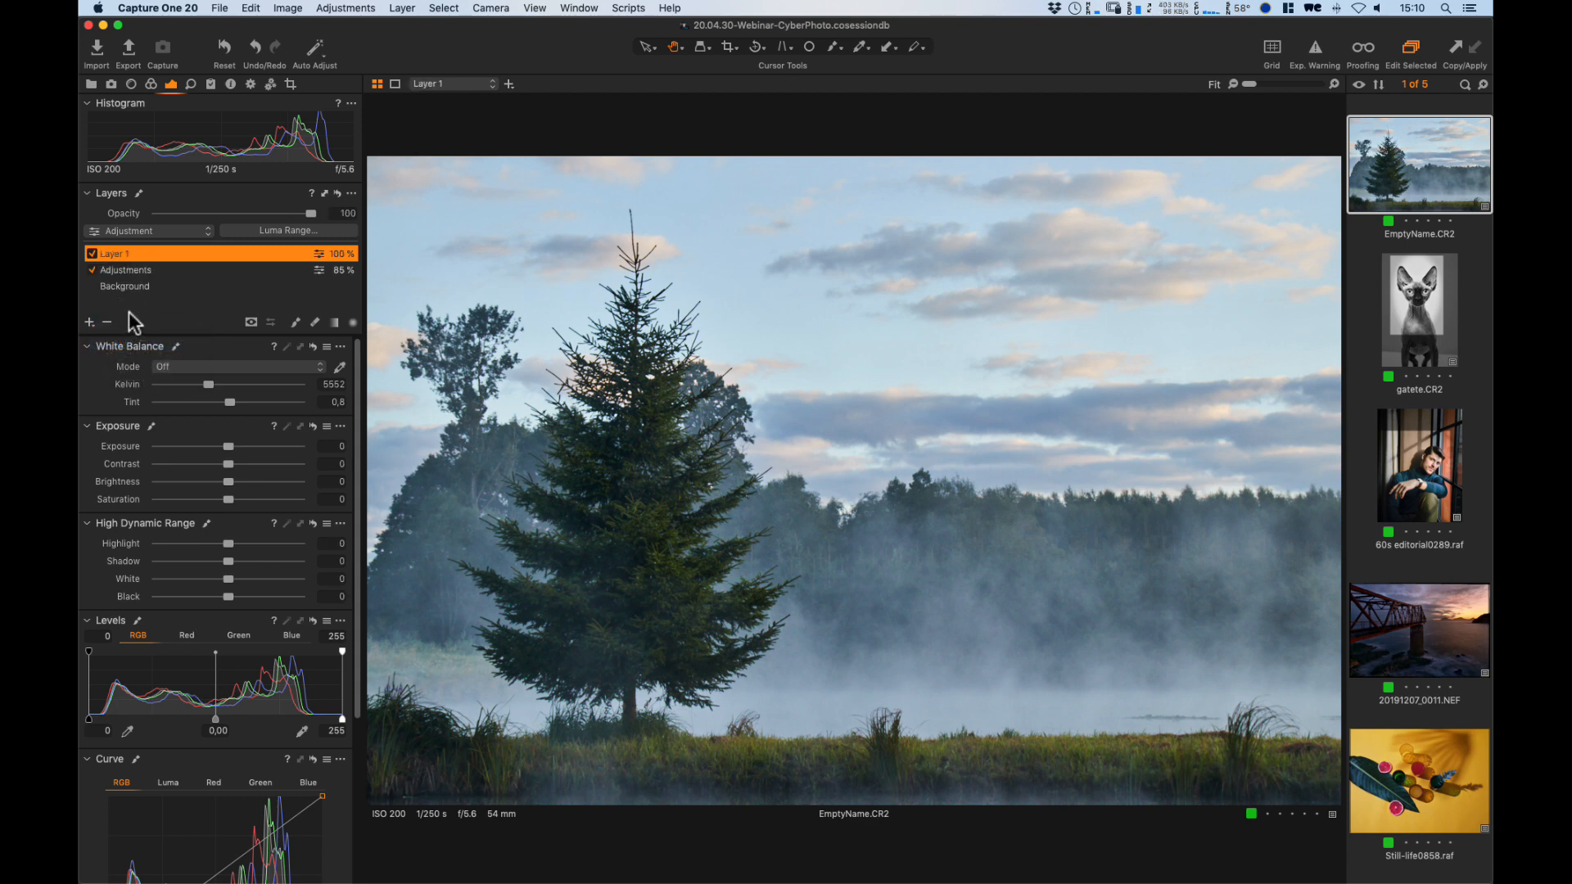
{"action": "key", "text": "m"}
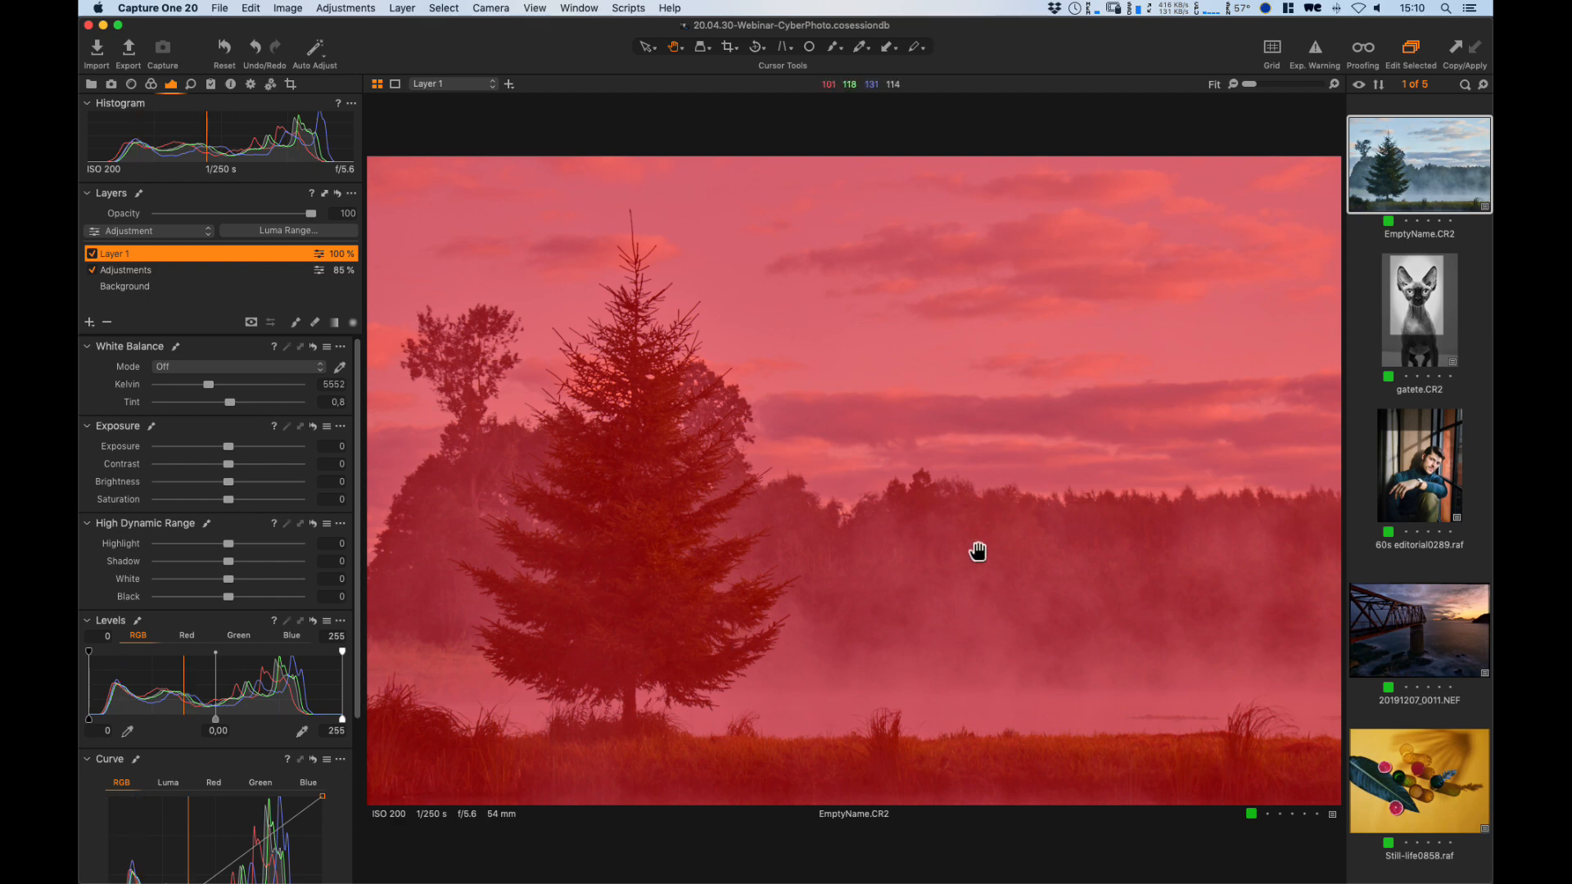
{"action": "key", "text": "m"}
{"action": "double_click", "coordinate": [111, 255]}
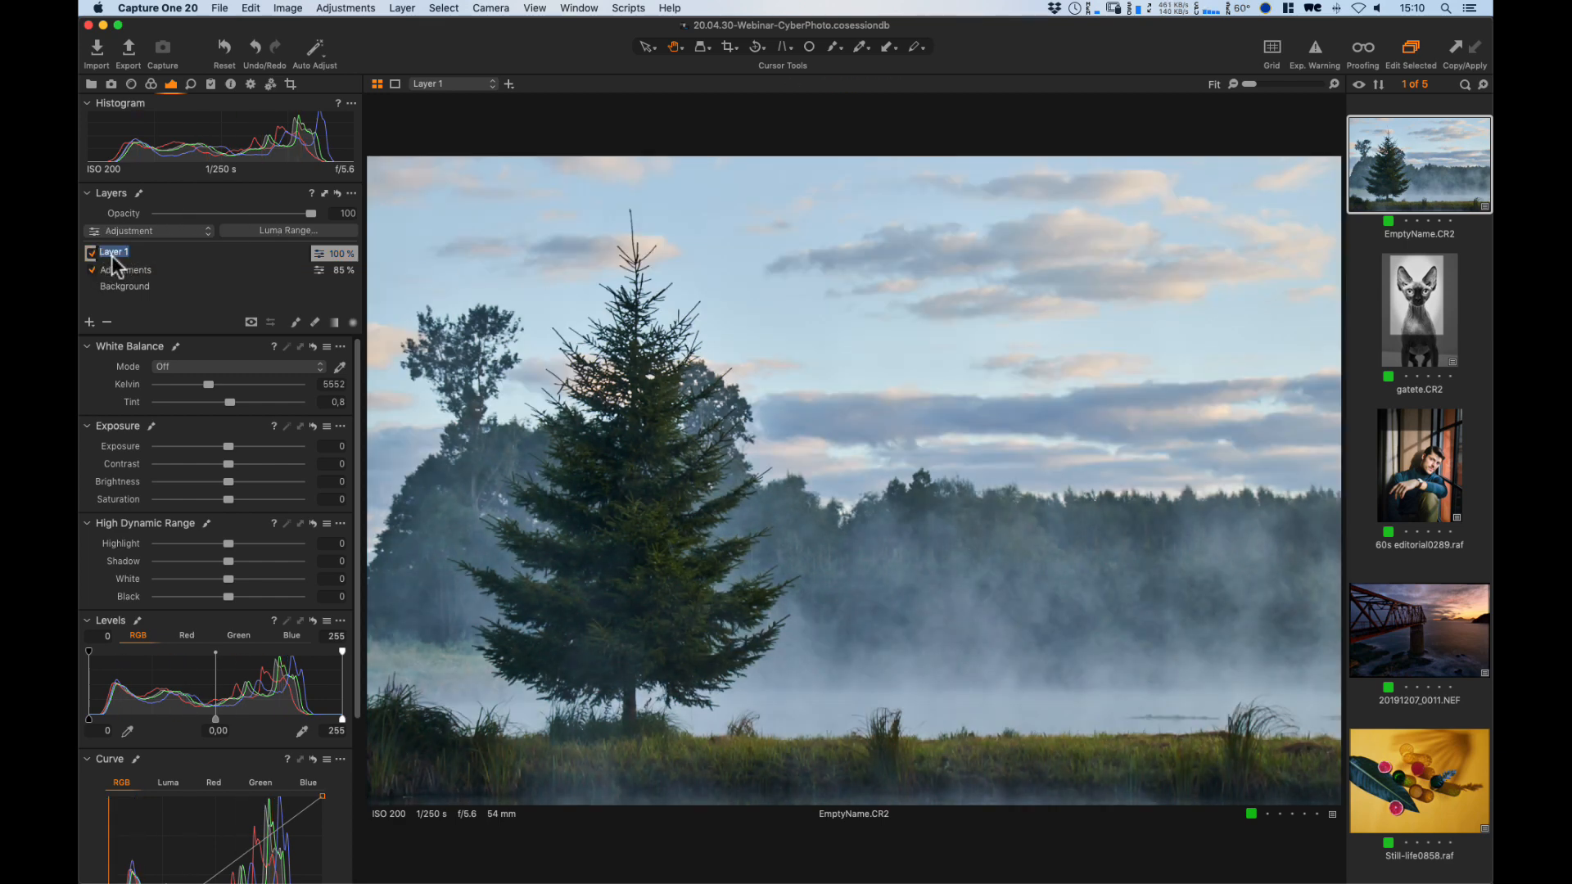
{"action": "type", "text": "Color"}
{"action": "key", "text": "Return"}
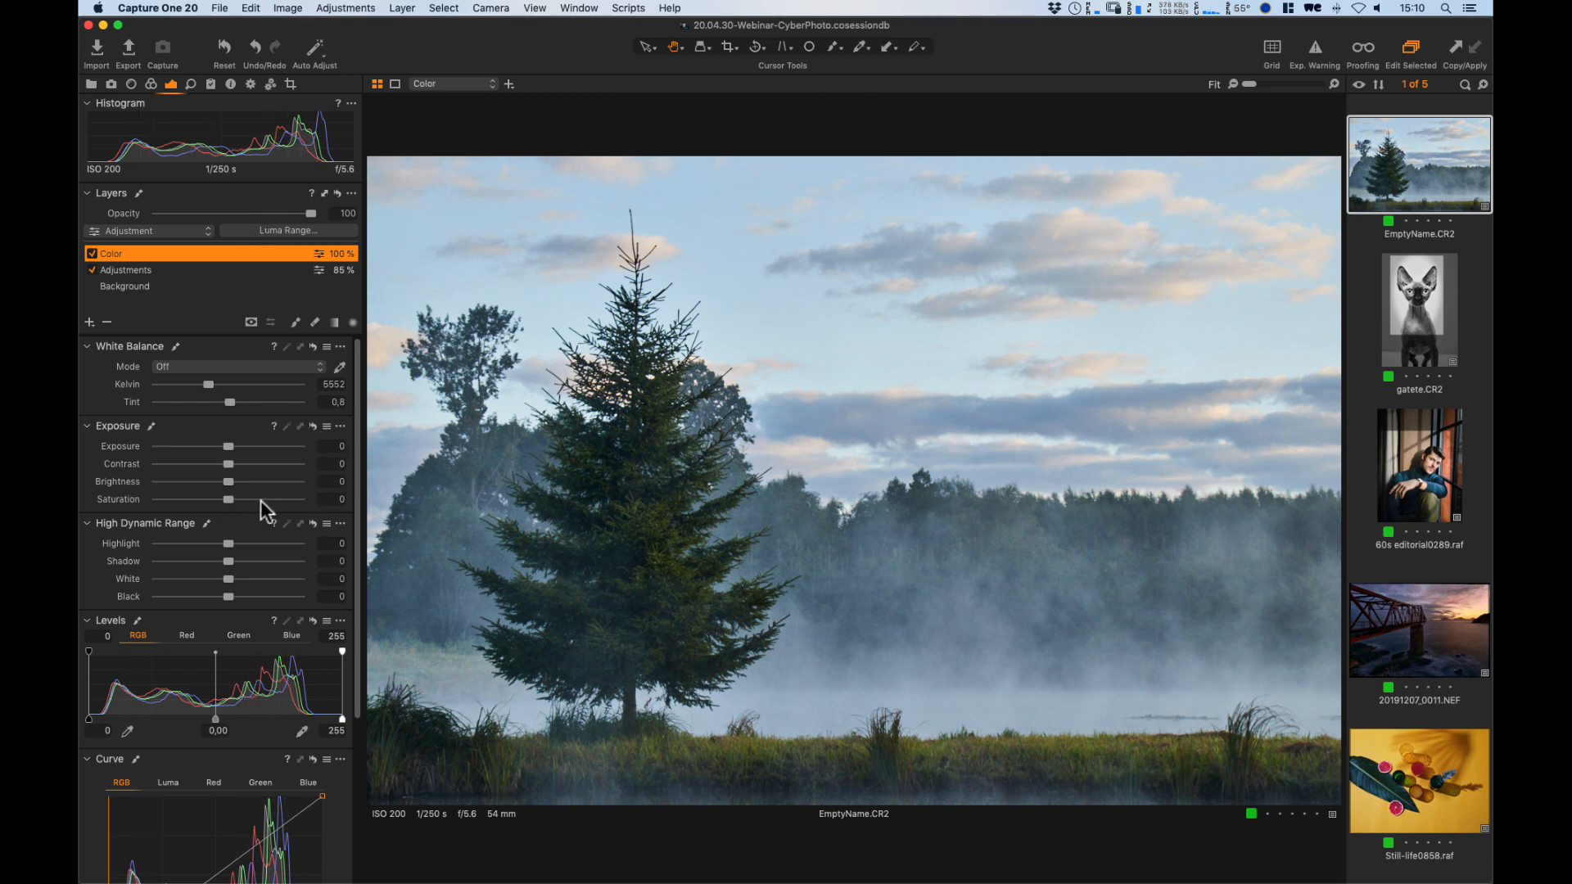
{"action": "left_click_drag", "start_coordinate": [228, 500], "coordinate": [234, 504]}
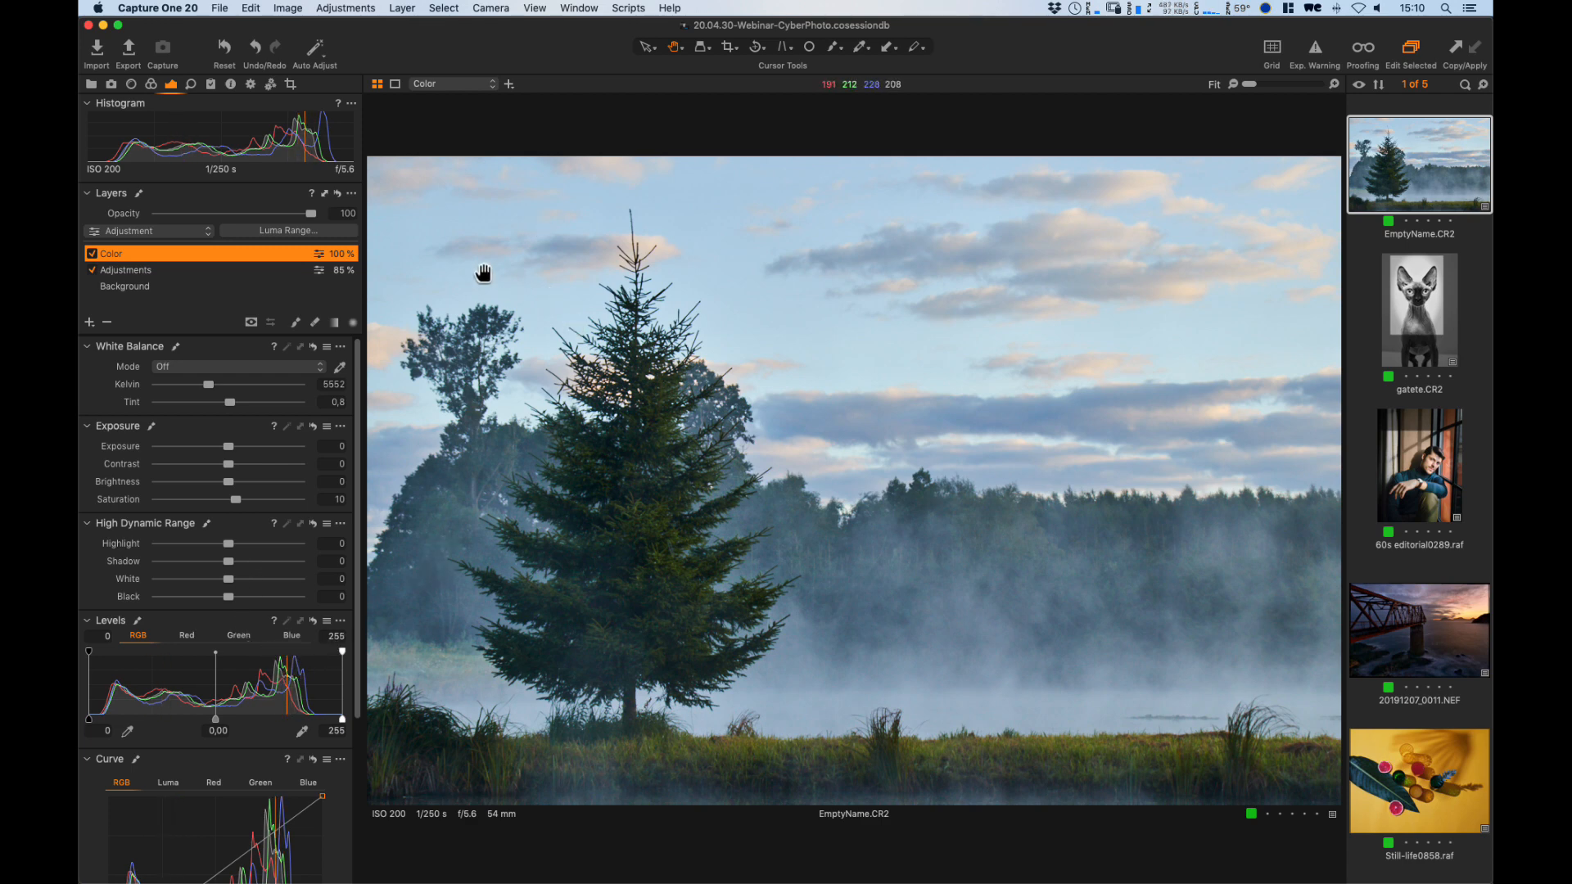
Tint the shadows slightly blue on the Color layer using Color Balance.
{"action": "left_click", "coordinate": [149, 85]}
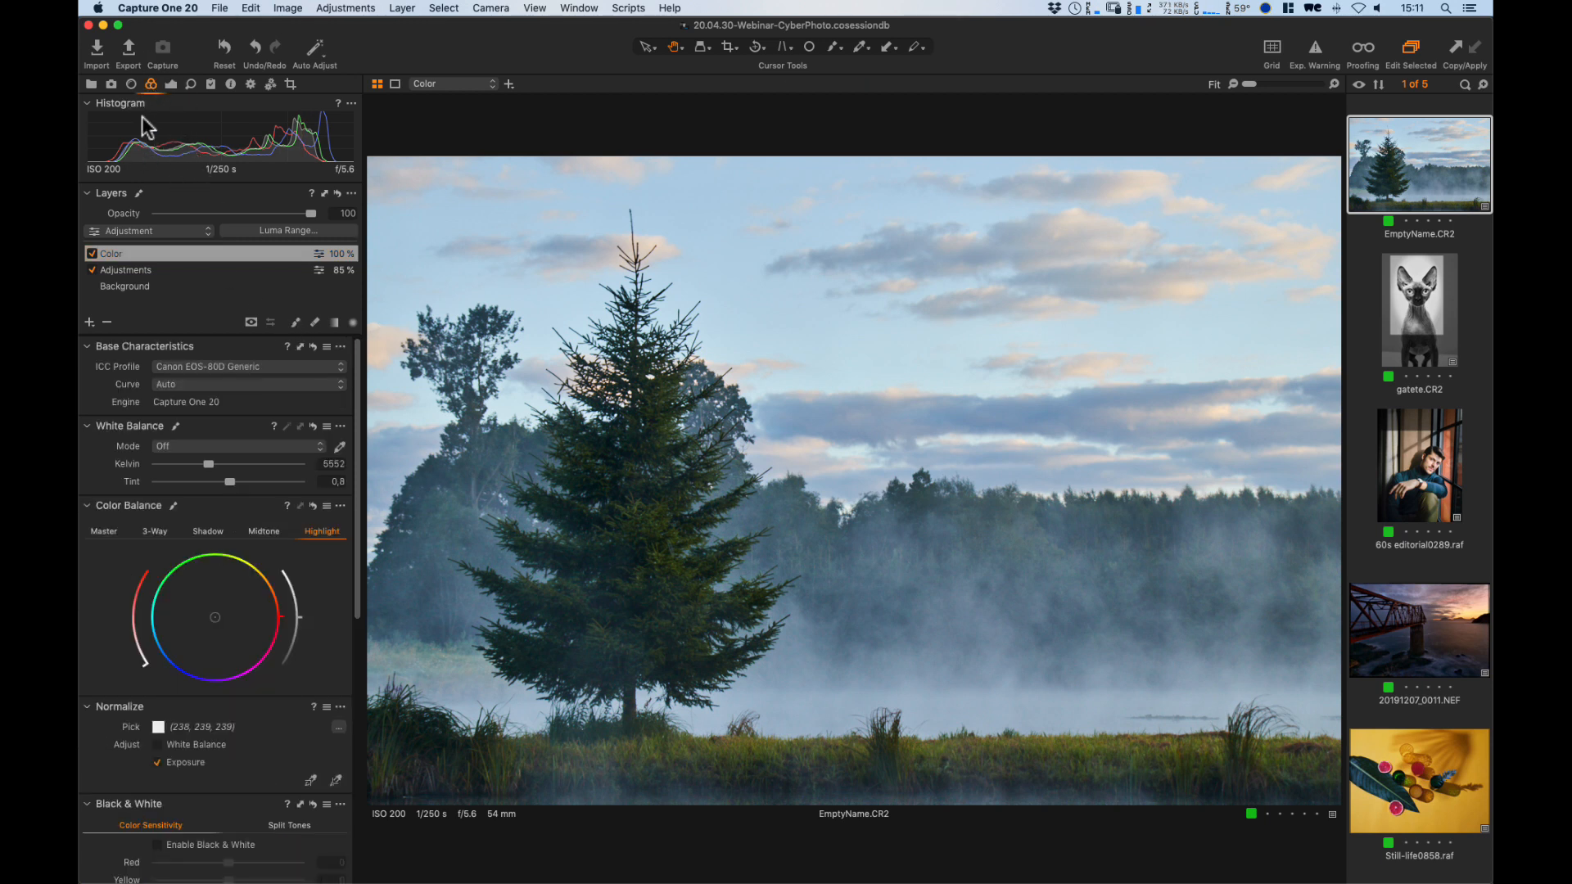
{"action": "left_click", "coordinate": [170, 85]}
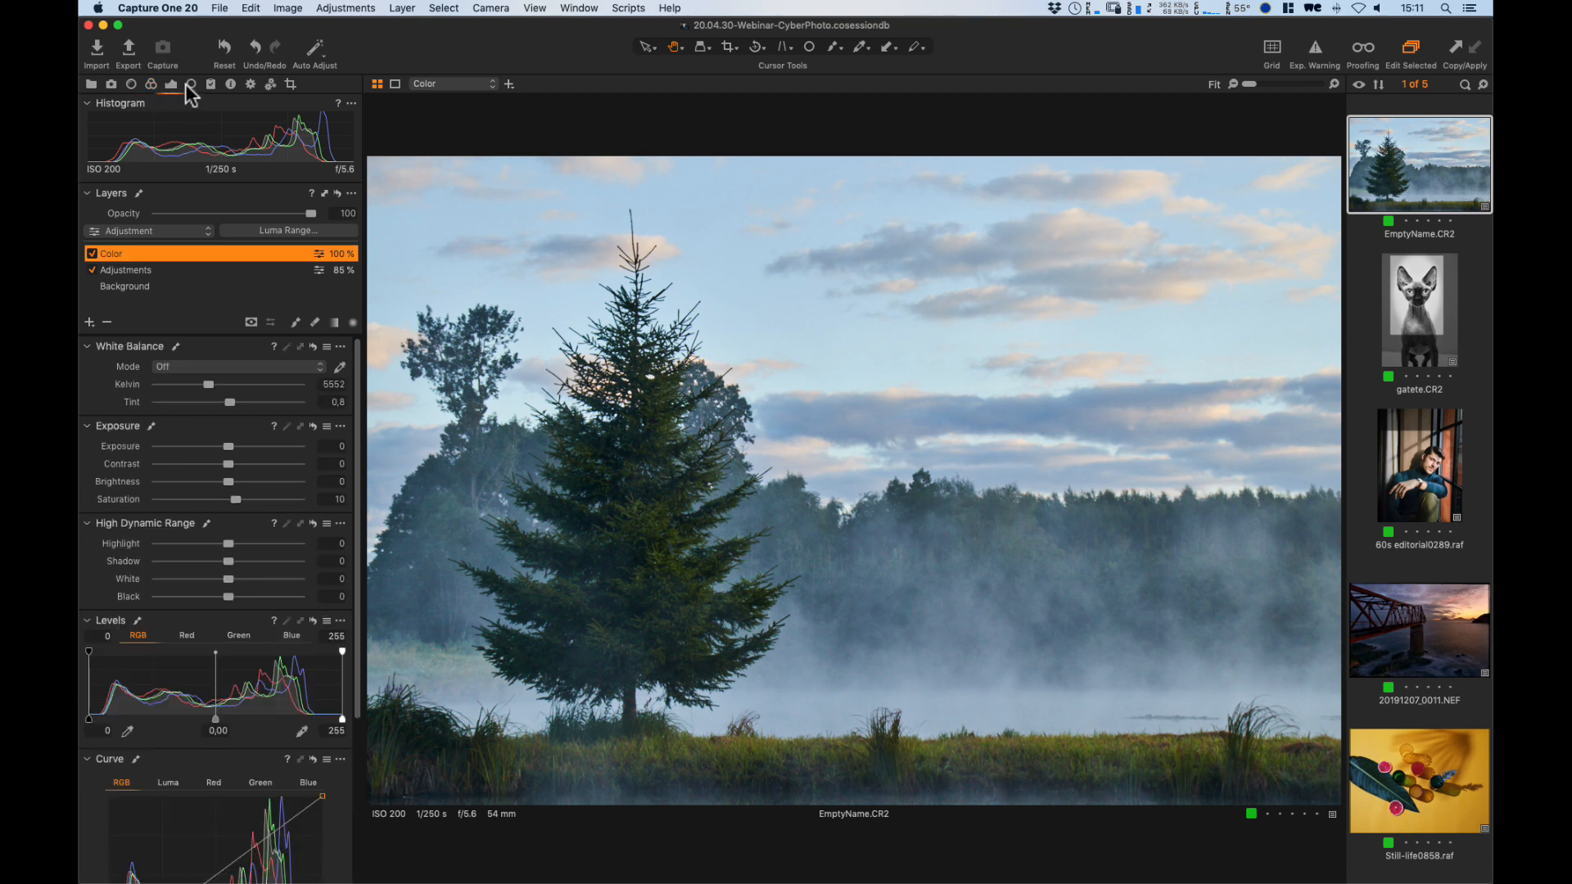
{"action": "left_click", "coordinate": [188, 85]}
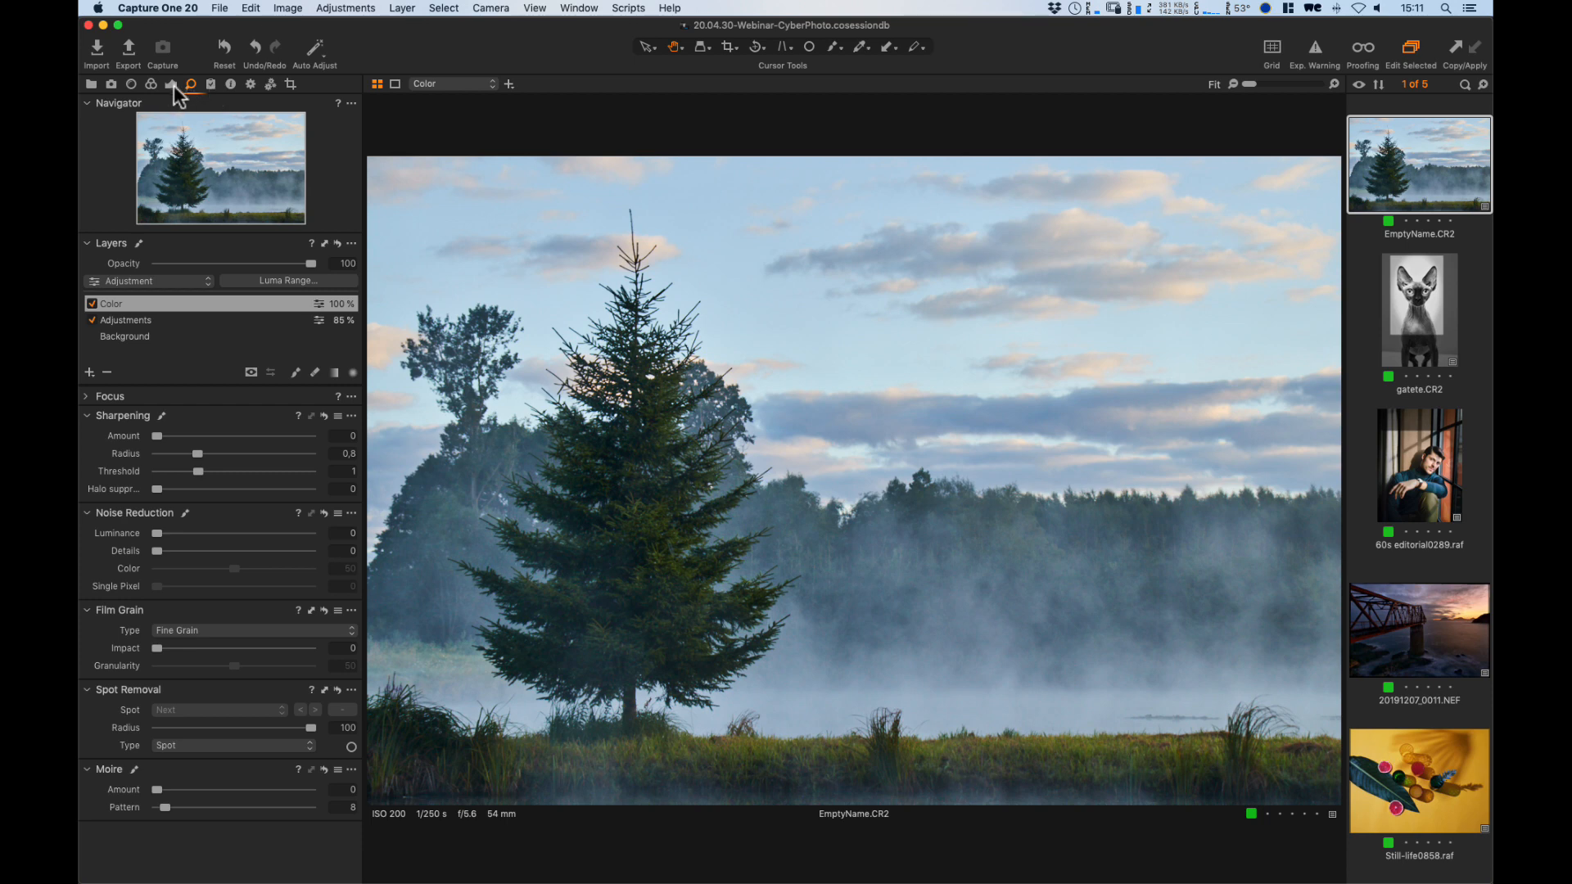
{"action": "left_click", "coordinate": [150, 85]}
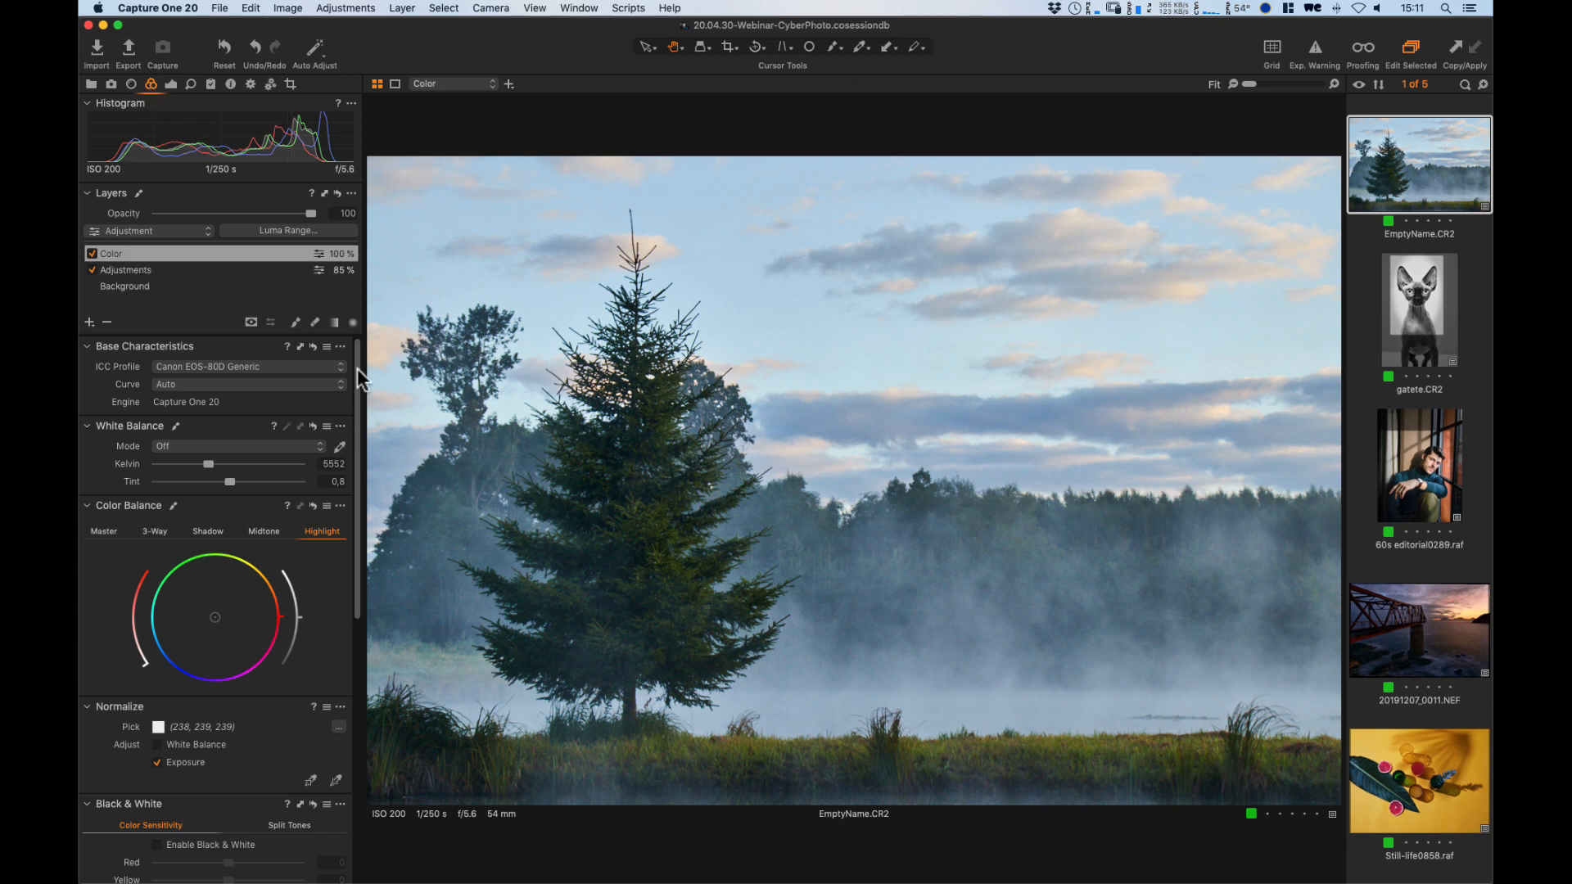
{"action": "scroll", "coordinate": [360, 378], "scroll_direction": "down", "scroll_amount": 3}
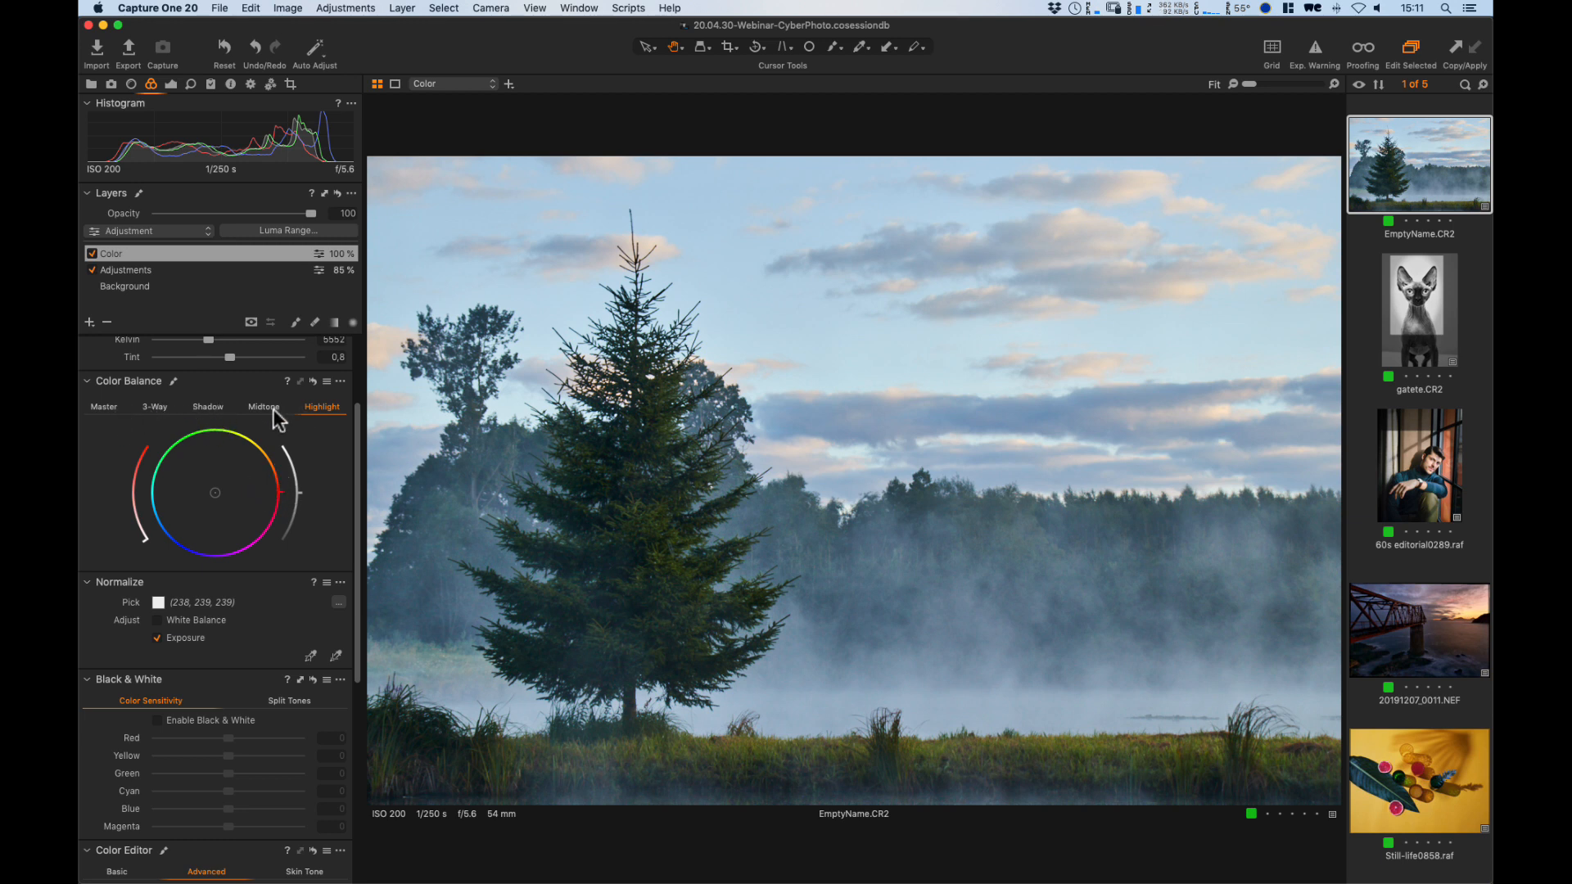
{"action": "left_click", "coordinate": [158, 408]}
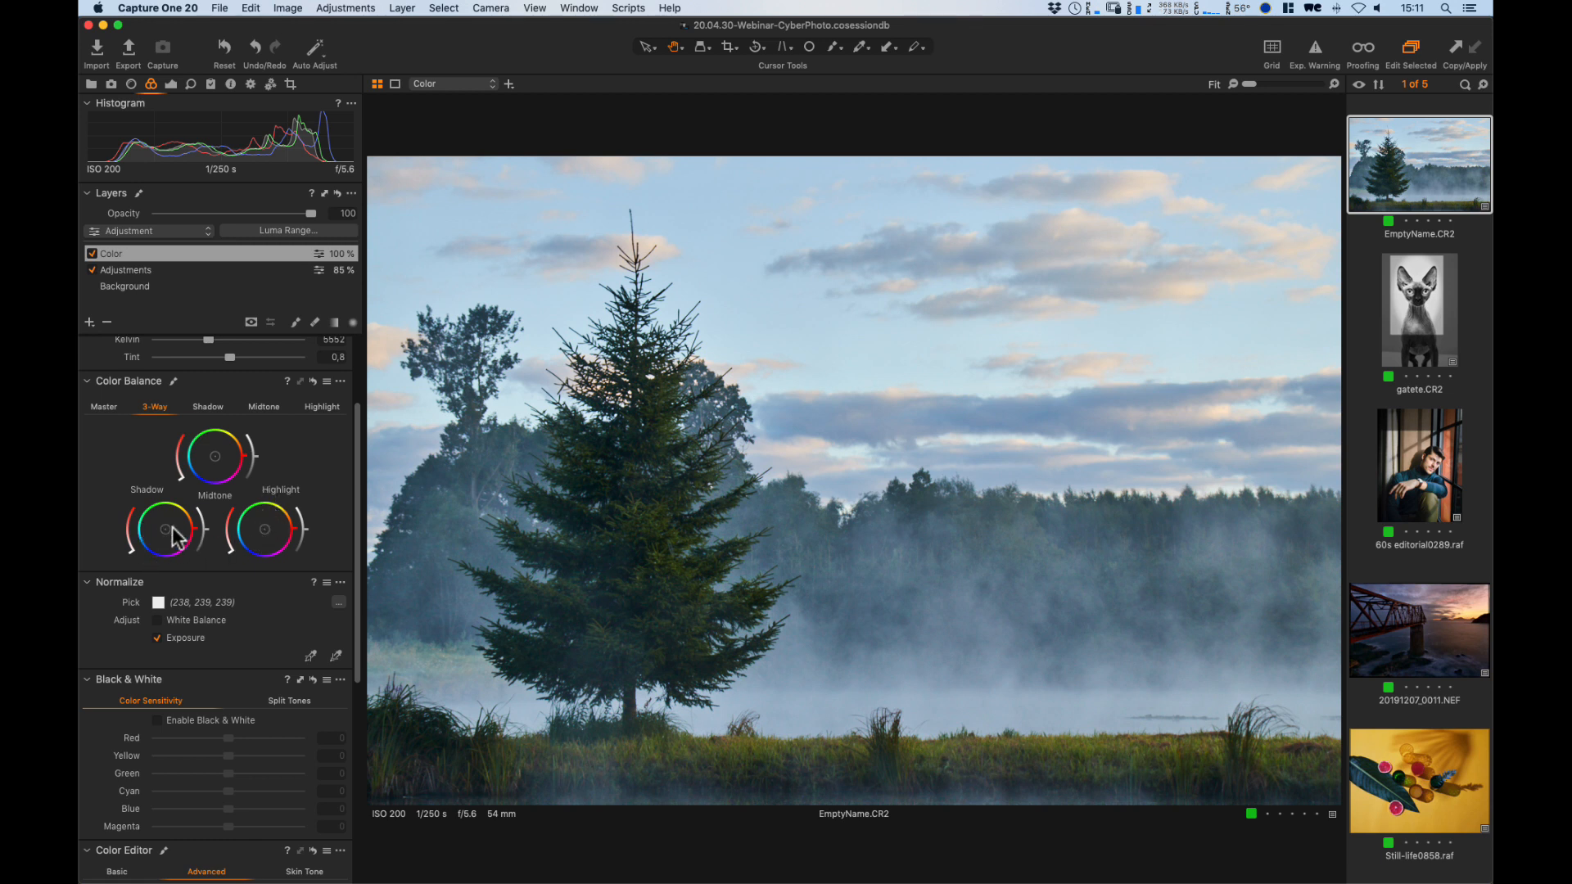
{"action": "left_click", "coordinate": [207, 409]}
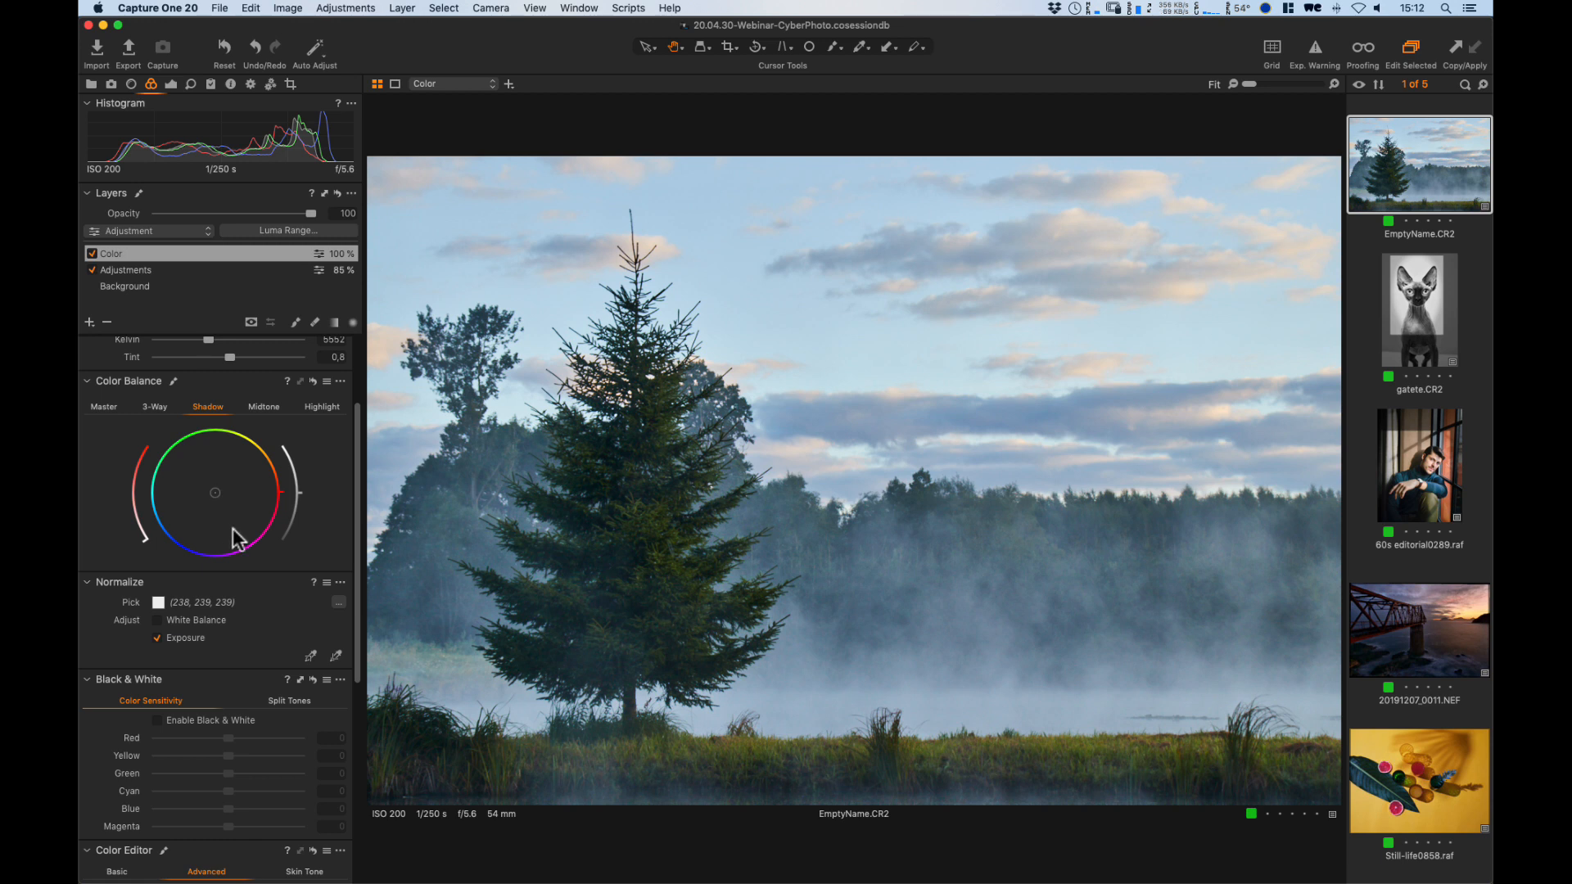
{"action": "left_click", "coordinate": [177, 553]}
{"action": "left_click", "coordinate": [174, 551]}
{"action": "left_click_drag", "start_coordinate": [171, 554], "coordinate": [124, 518]}
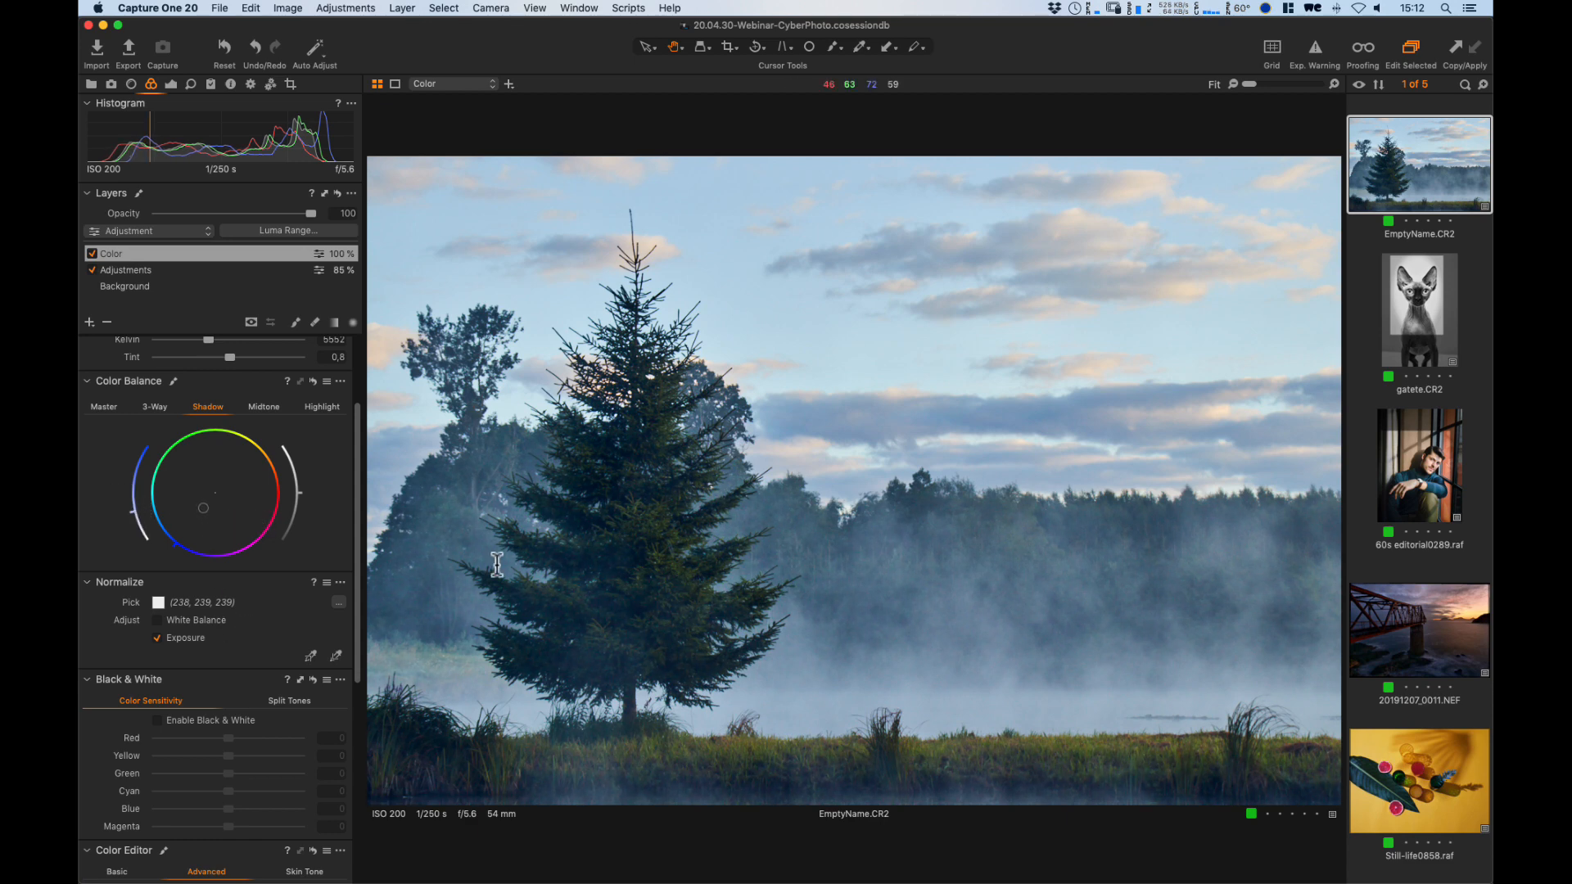
Tint the highlights a moderate warm orange on the Color layer using Color Balance.
{"action": "left_click", "coordinate": [320, 408]}
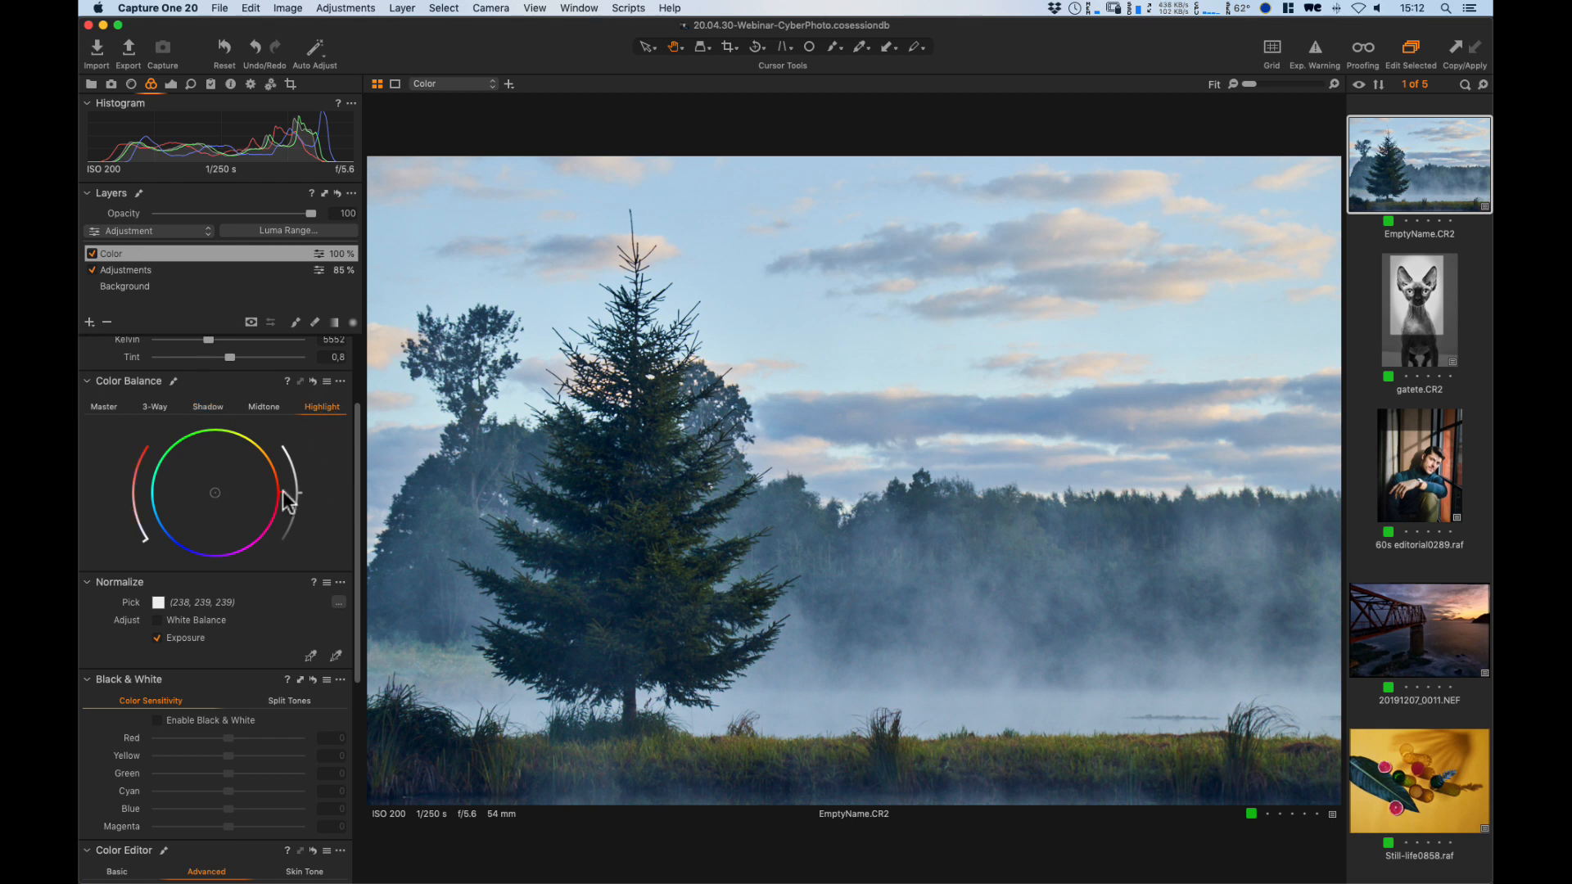
{"action": "left_click_drag", "start_coordinate": [283, 490], "coordinate": [272, 452]}
{"action": "left_click_drag", "start_coordinate": [143, 535], "coordinate": [129, 509]}
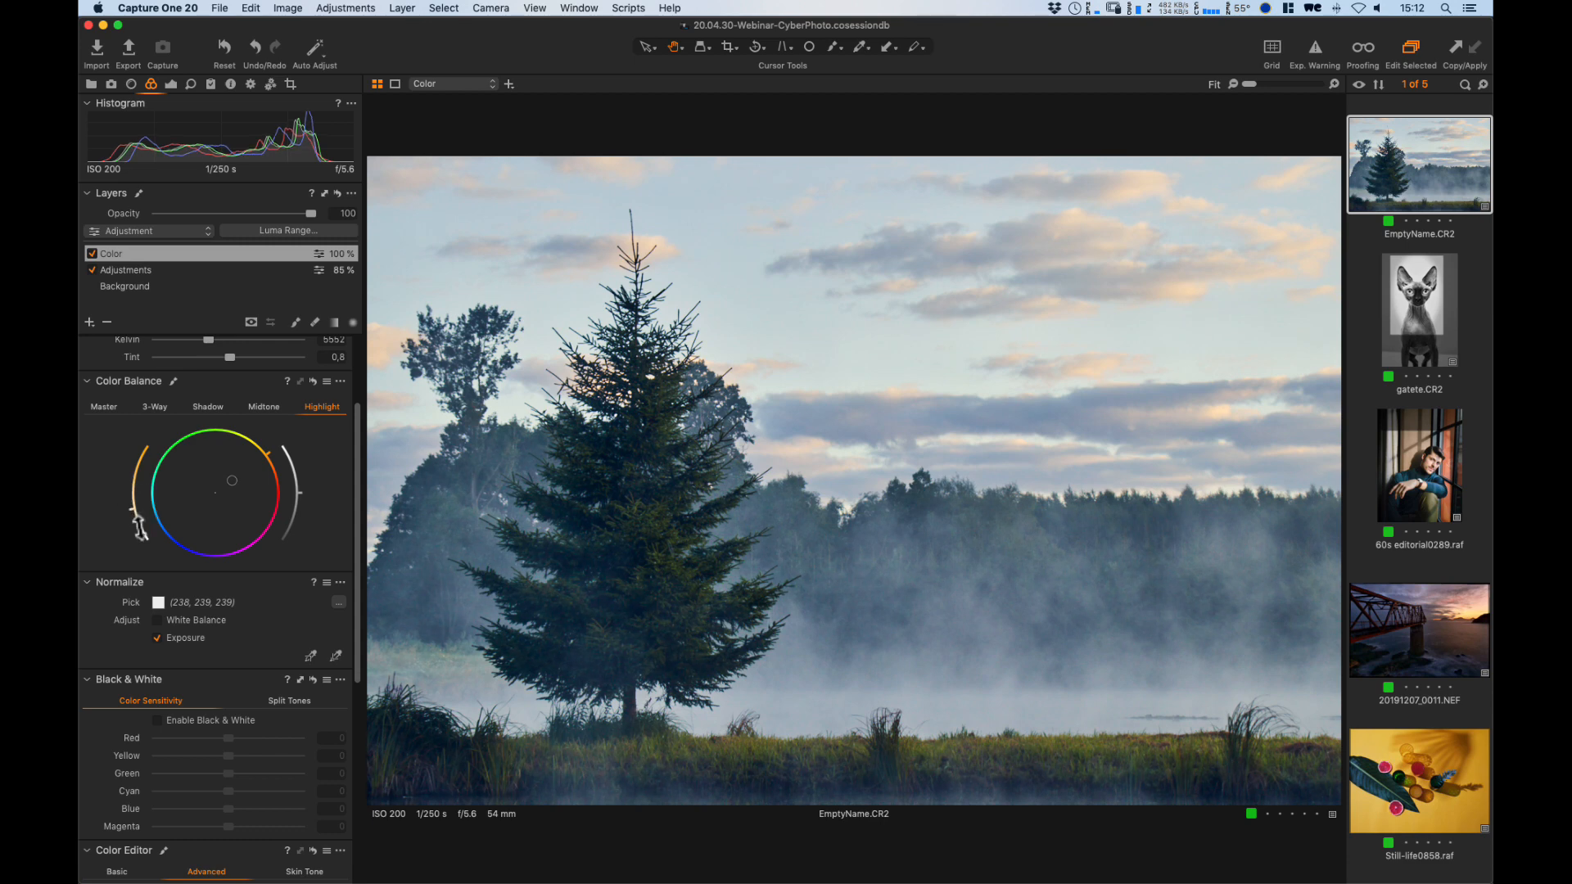
Compare the photo with and without the Color layer, and reduce that layer's opacity to 80.
{"action": "left_click", "coordinate": [91, 254]}
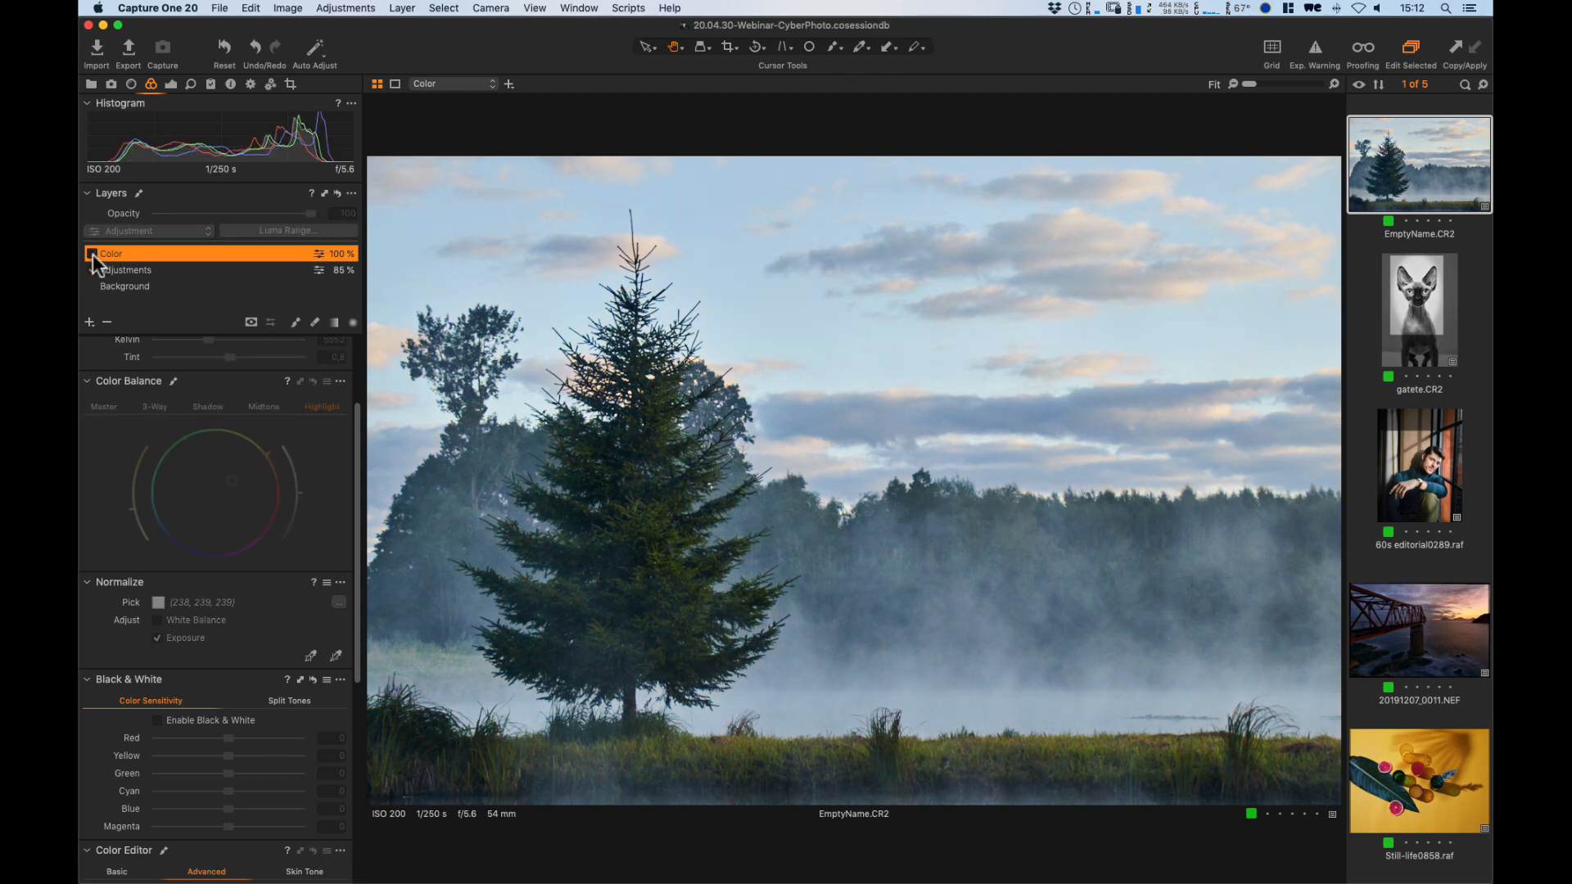
{"action": "left_click", "coordinate": [92, 255]}
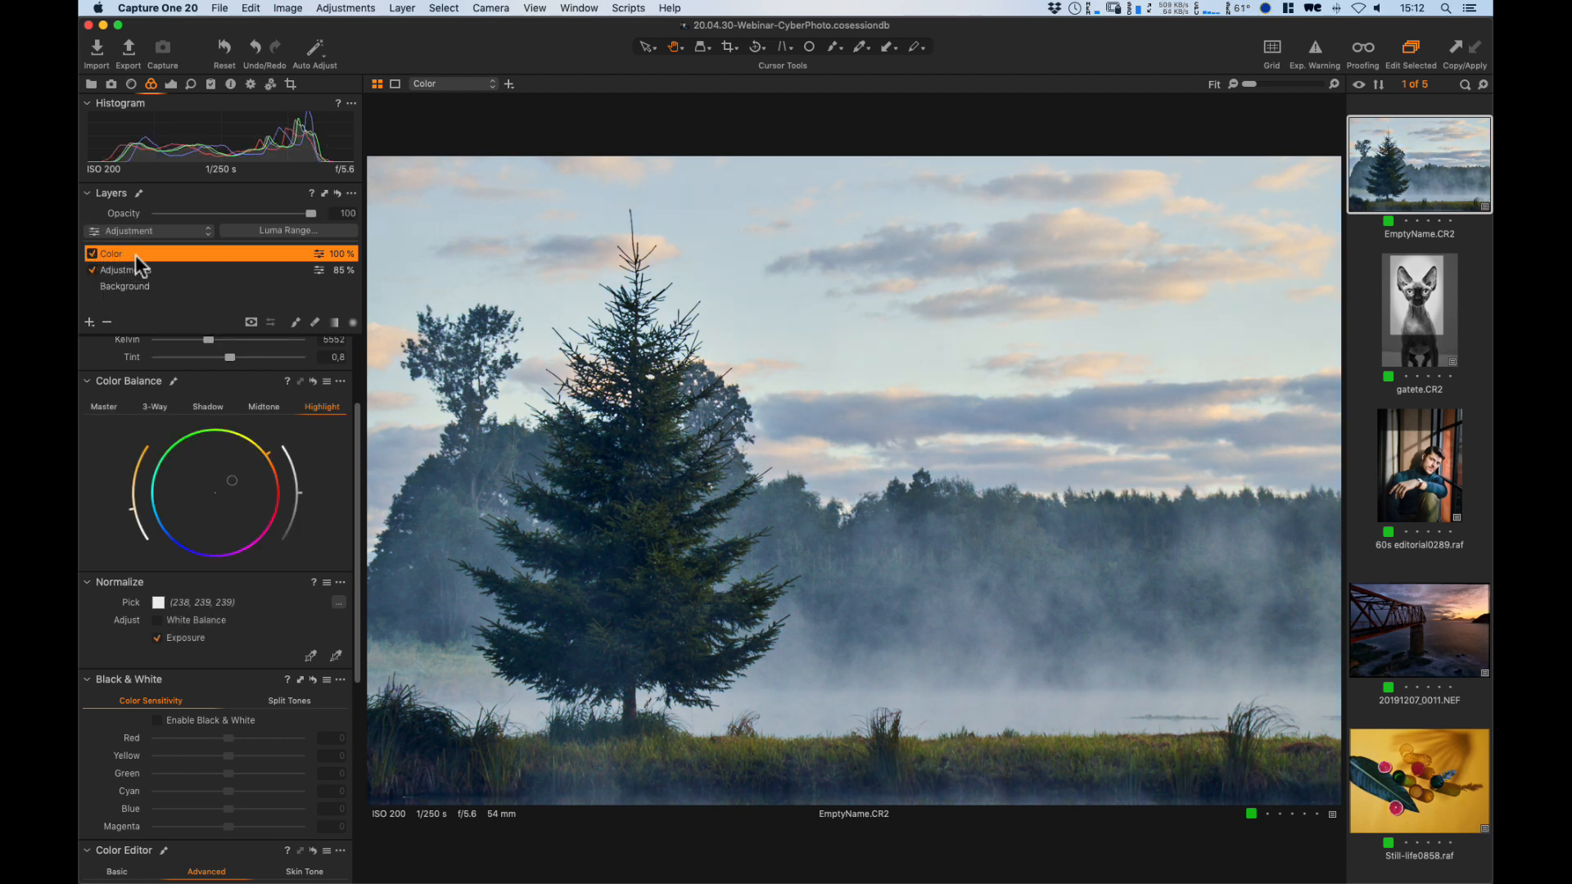
{"action": "left_click", "coordinate": [92, 255]}
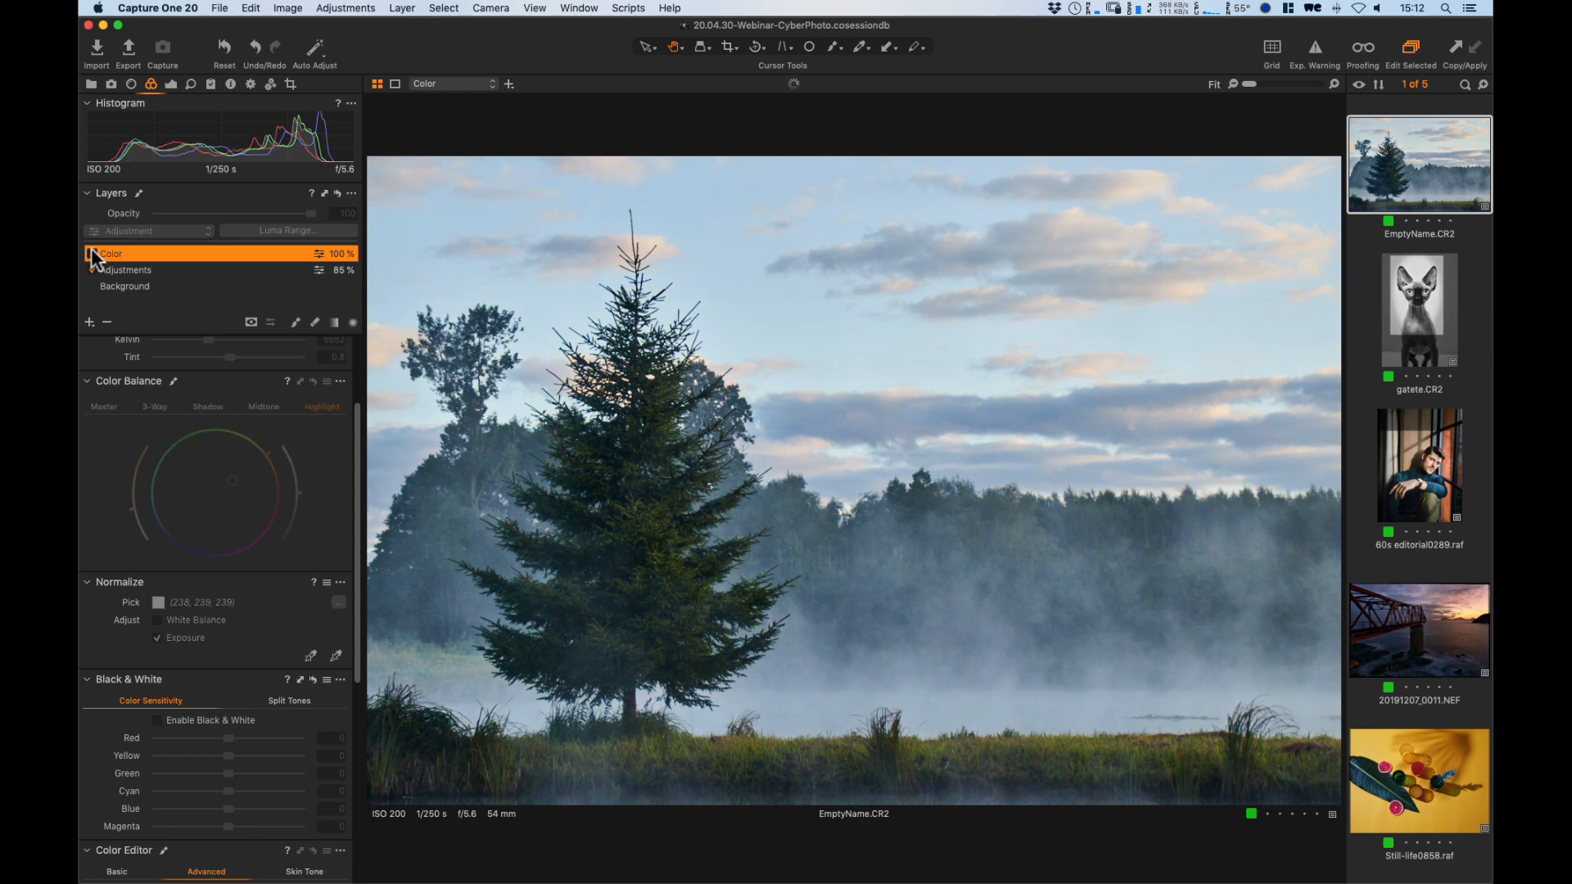
{"action": "left_click", "coordinate": [92, 255]}
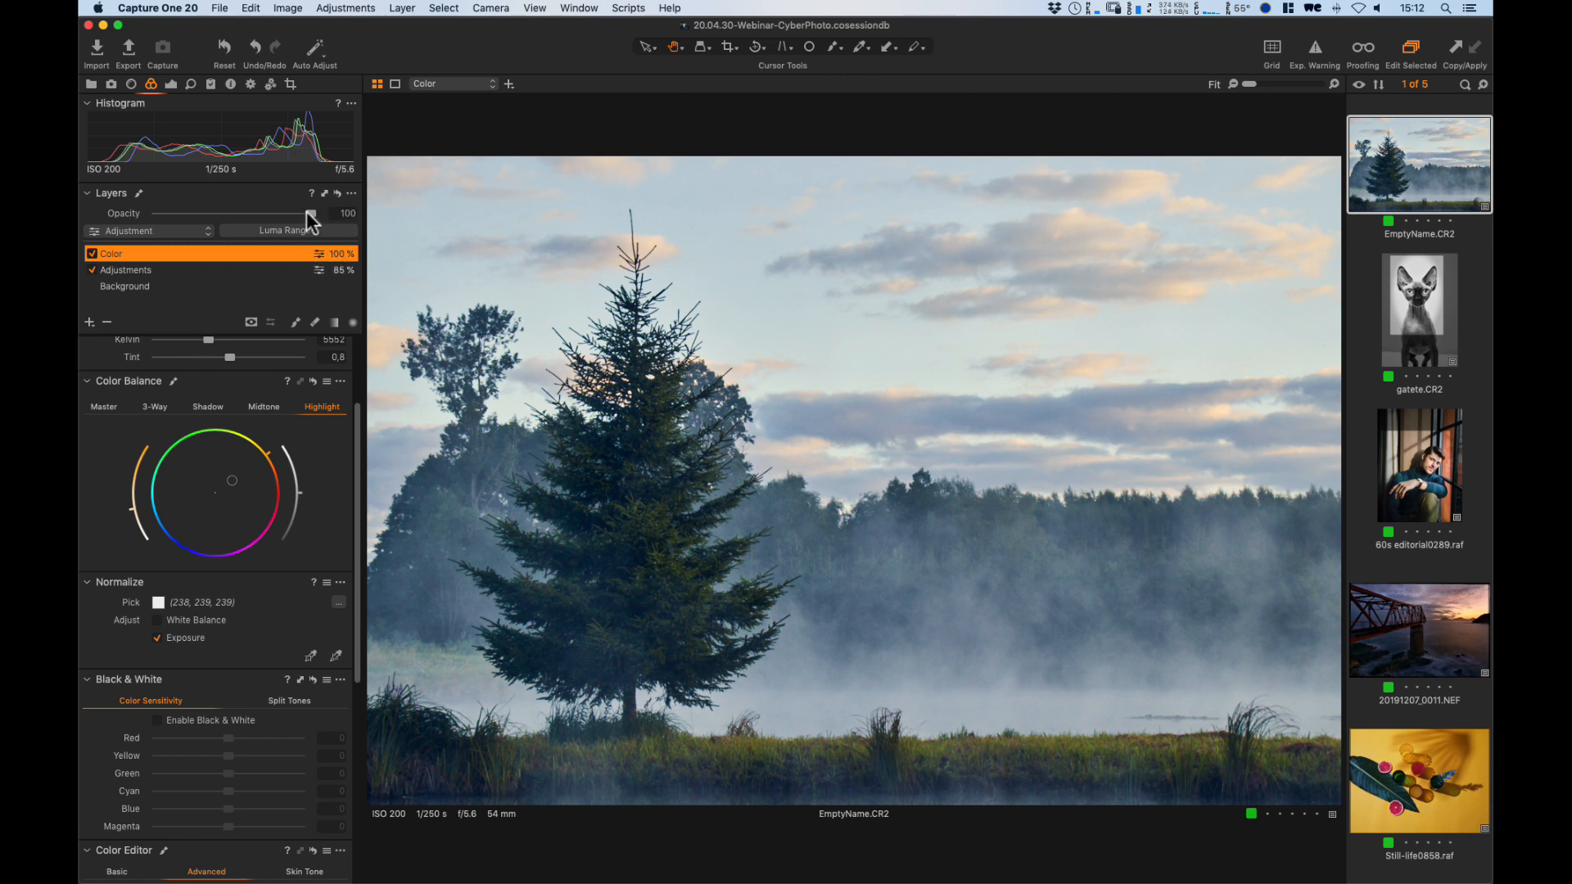
{"action": "left_click_drag", "start_coordinate": [301, 209], "coordinate": [276, 212]}
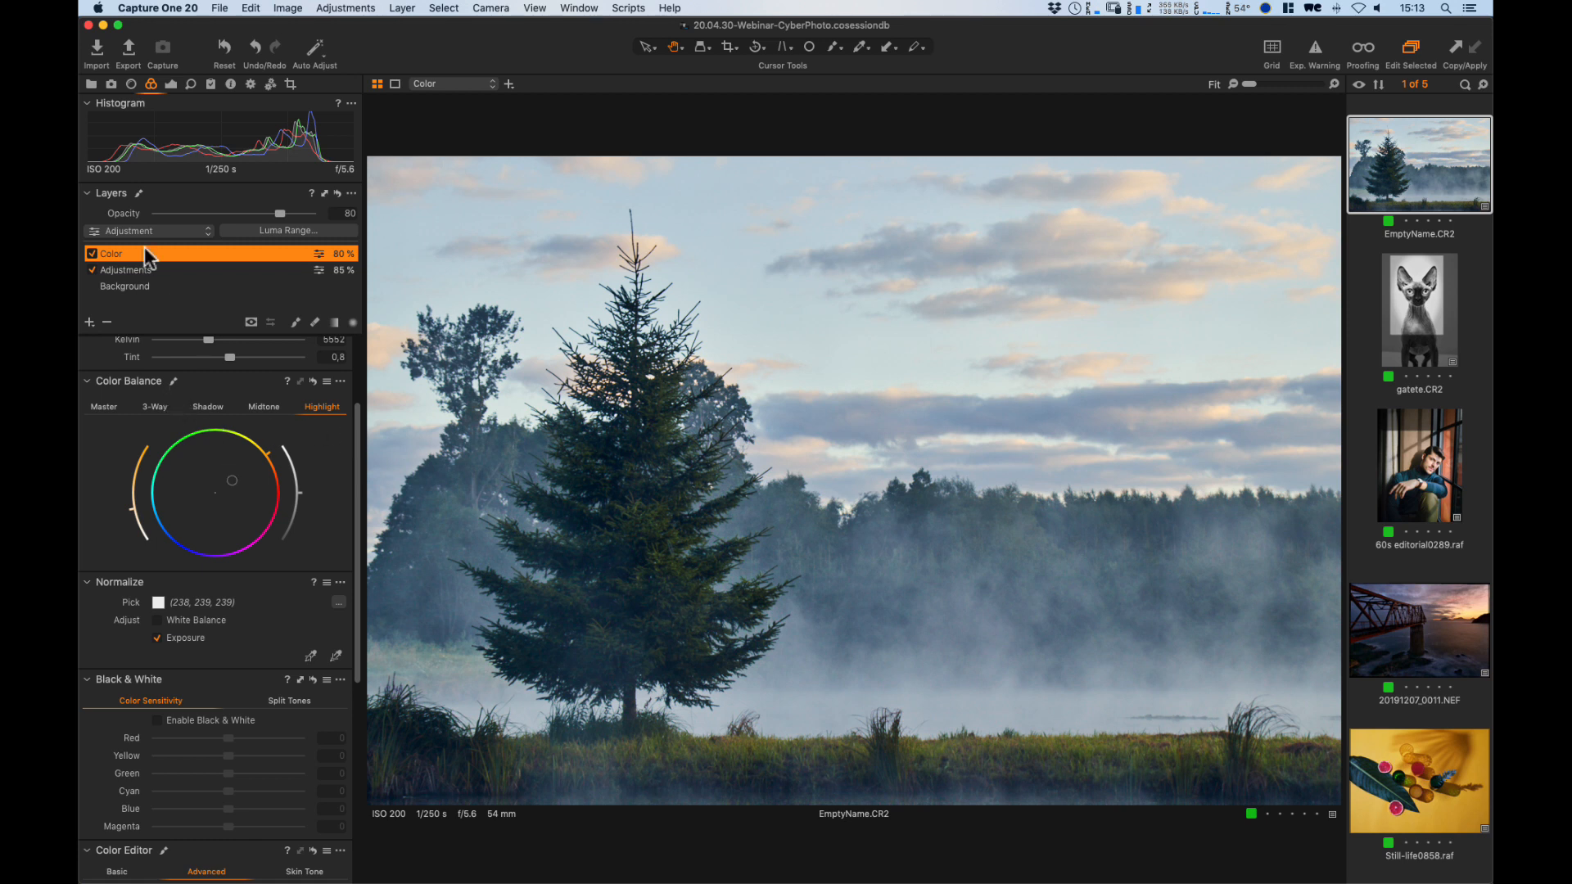
Darken the photo's edges by setting the Vignetting amount to -1.2 on the Background layer.
{"action": "left_click", "coordinate": [150, 286]}
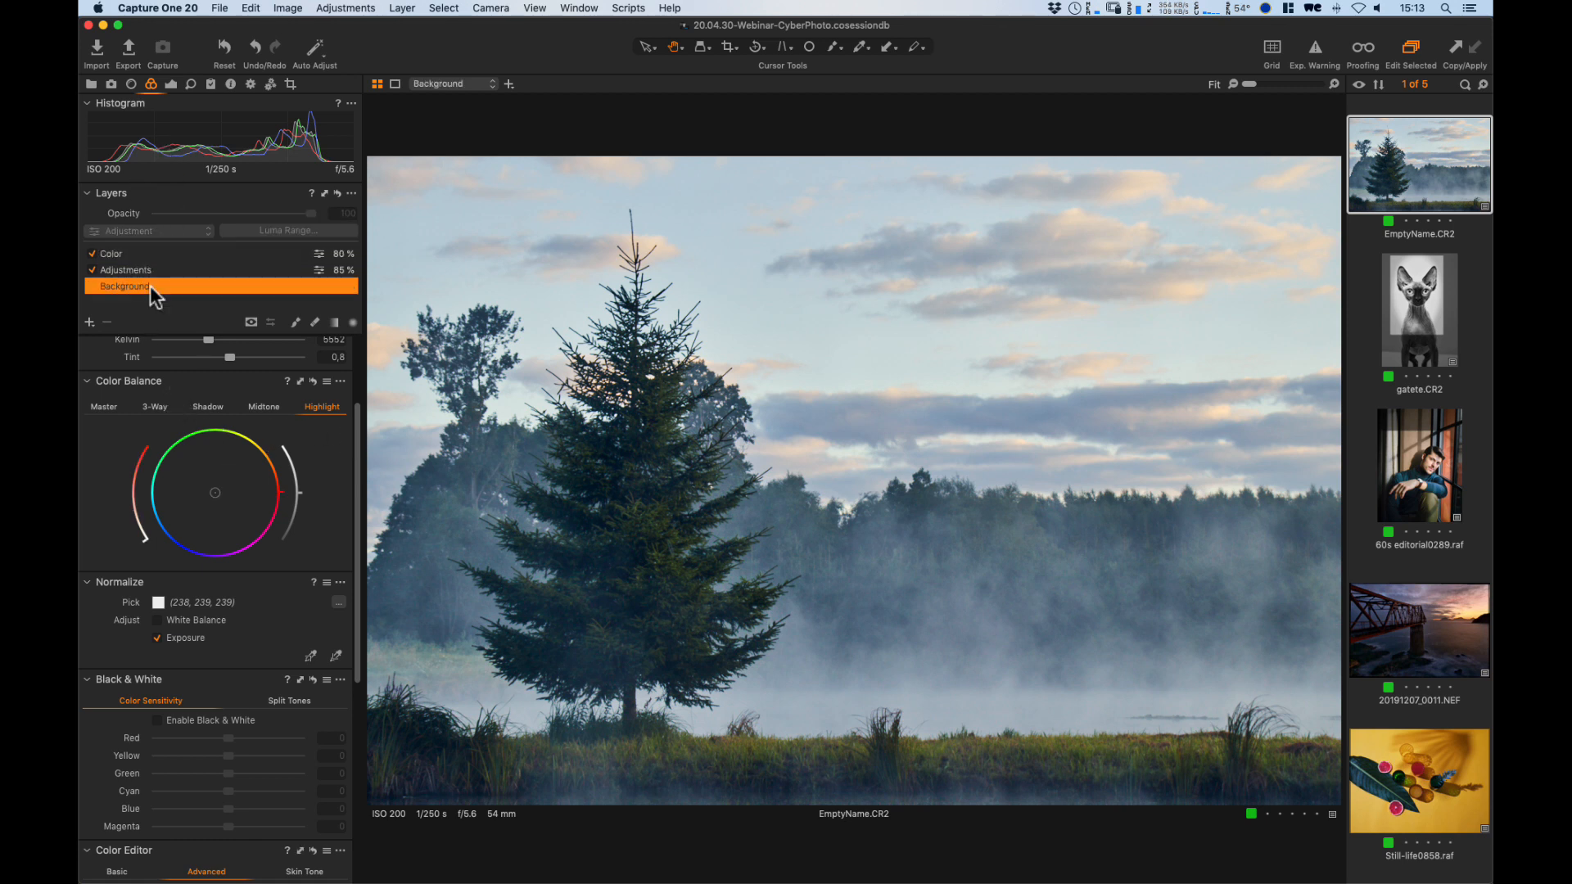
{"action": "left_click", "coordinate": [171, 83]}
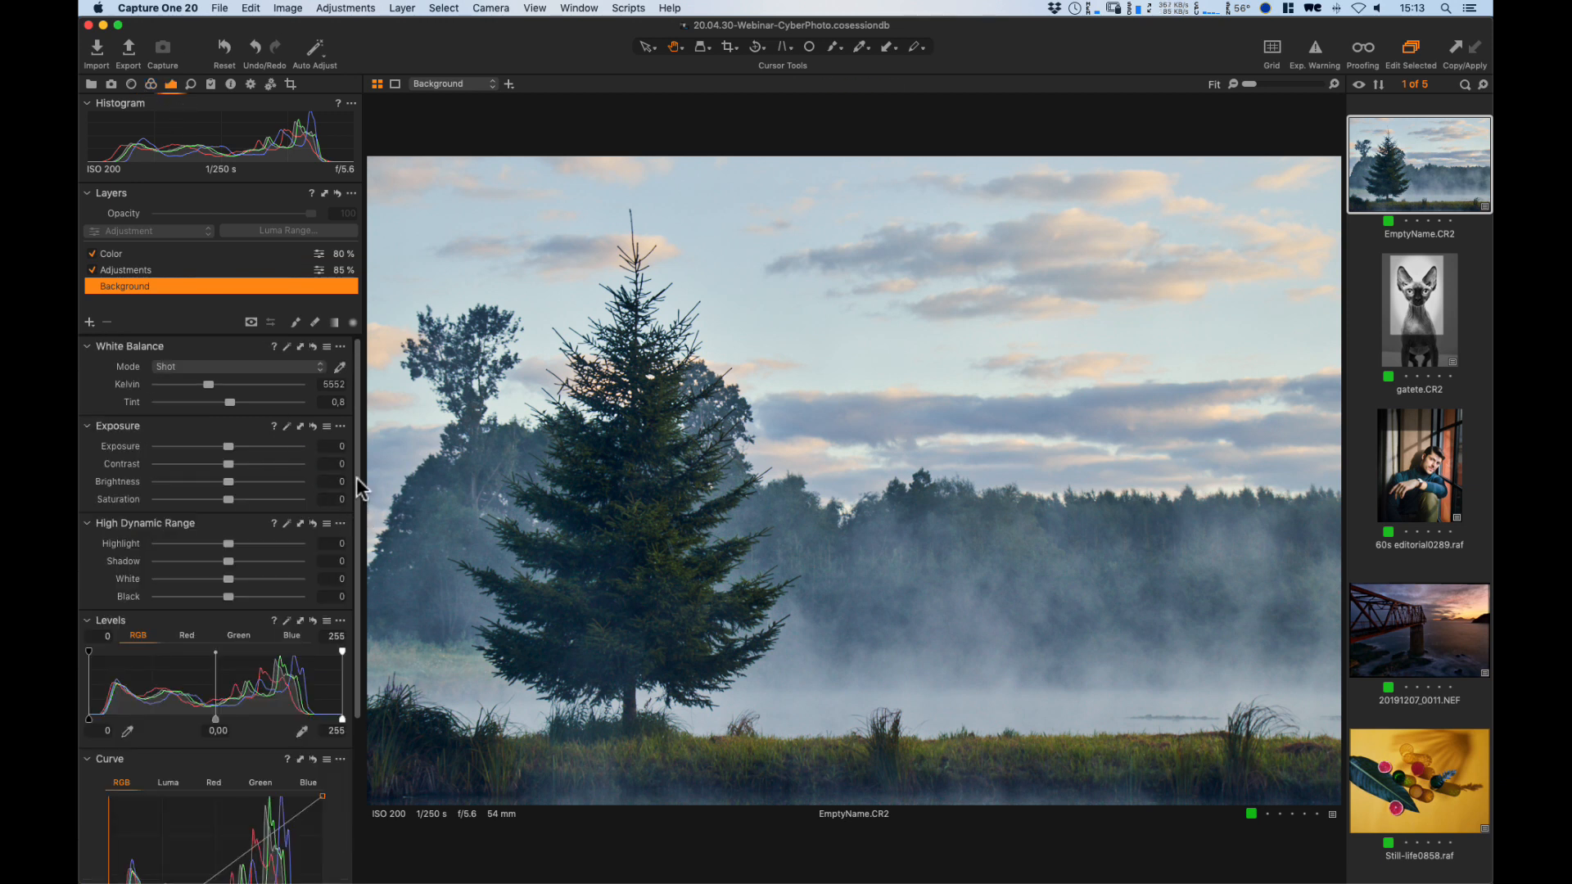
{"action": "left_click_drag", "start_coordinate": [356, 478], "coordinate": [356, 642]}
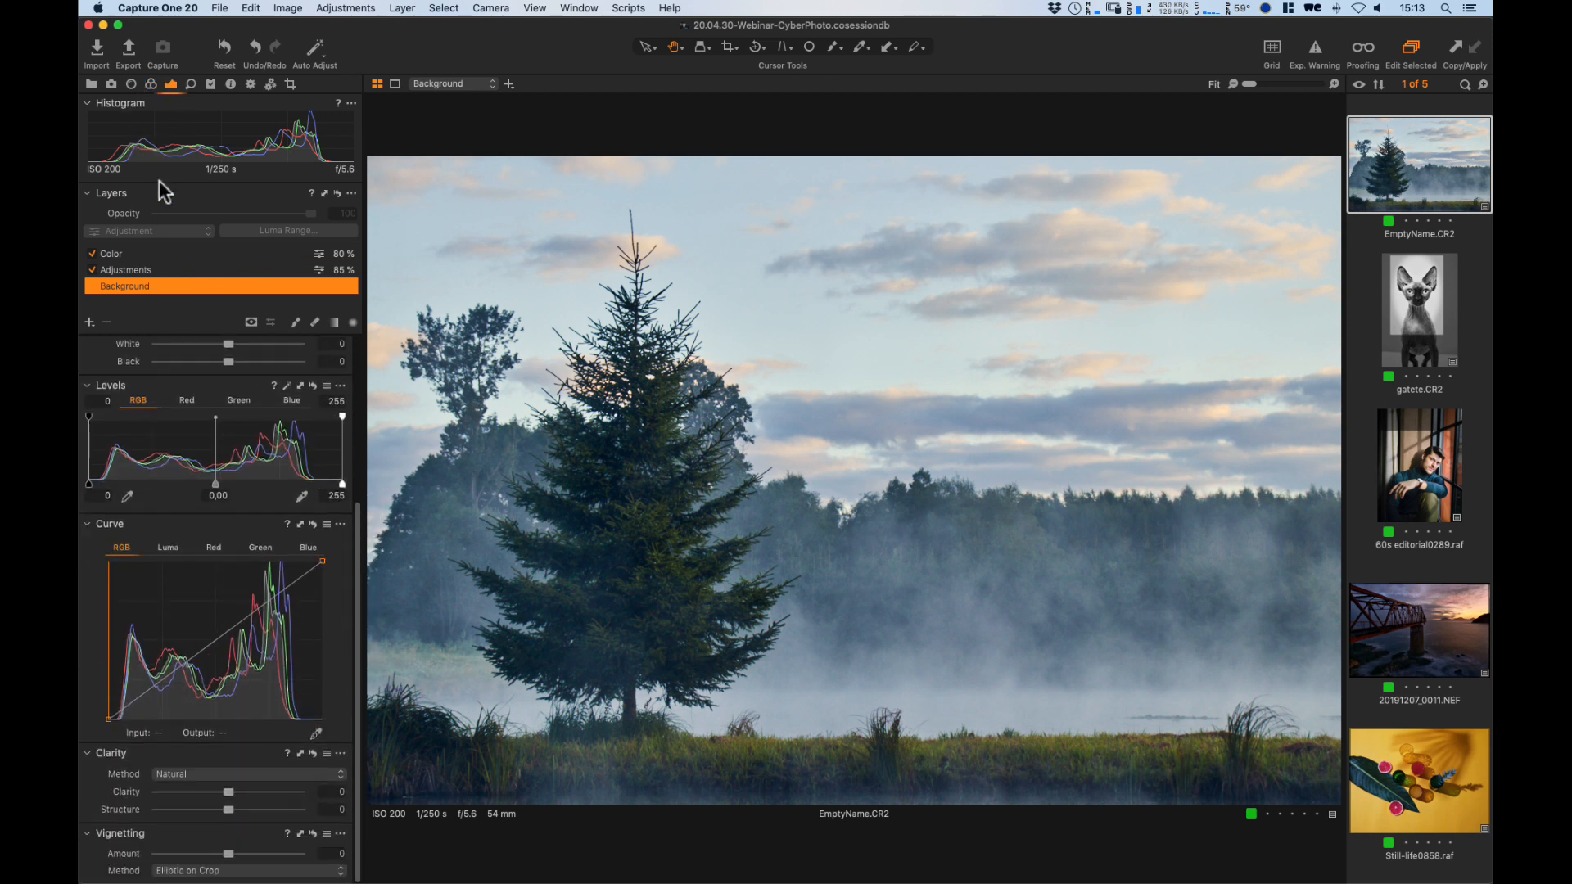
{"action": "left_click_drag", "start_coordinate": [232, 853], "coordinate": [207, 854]}
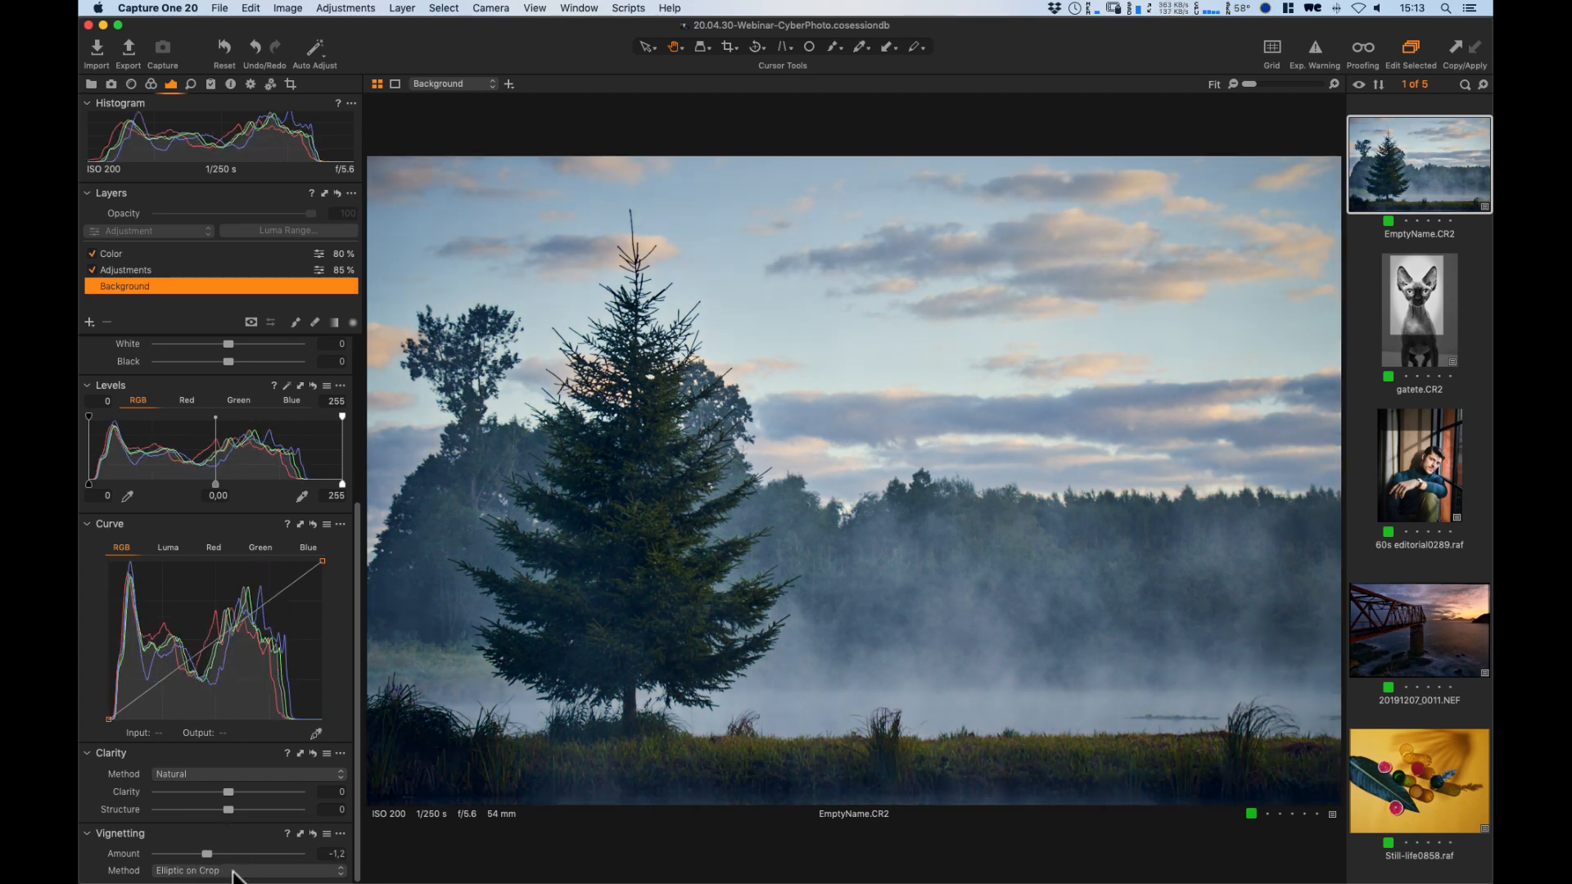
Try the Circular on Crop vignetting method, and reset the Vignetting adjustment on the Background layer.
{"action": "left_click", "coordinate": [231, 872]}
{"action": "left_click", "coordinate": [232, 843]}
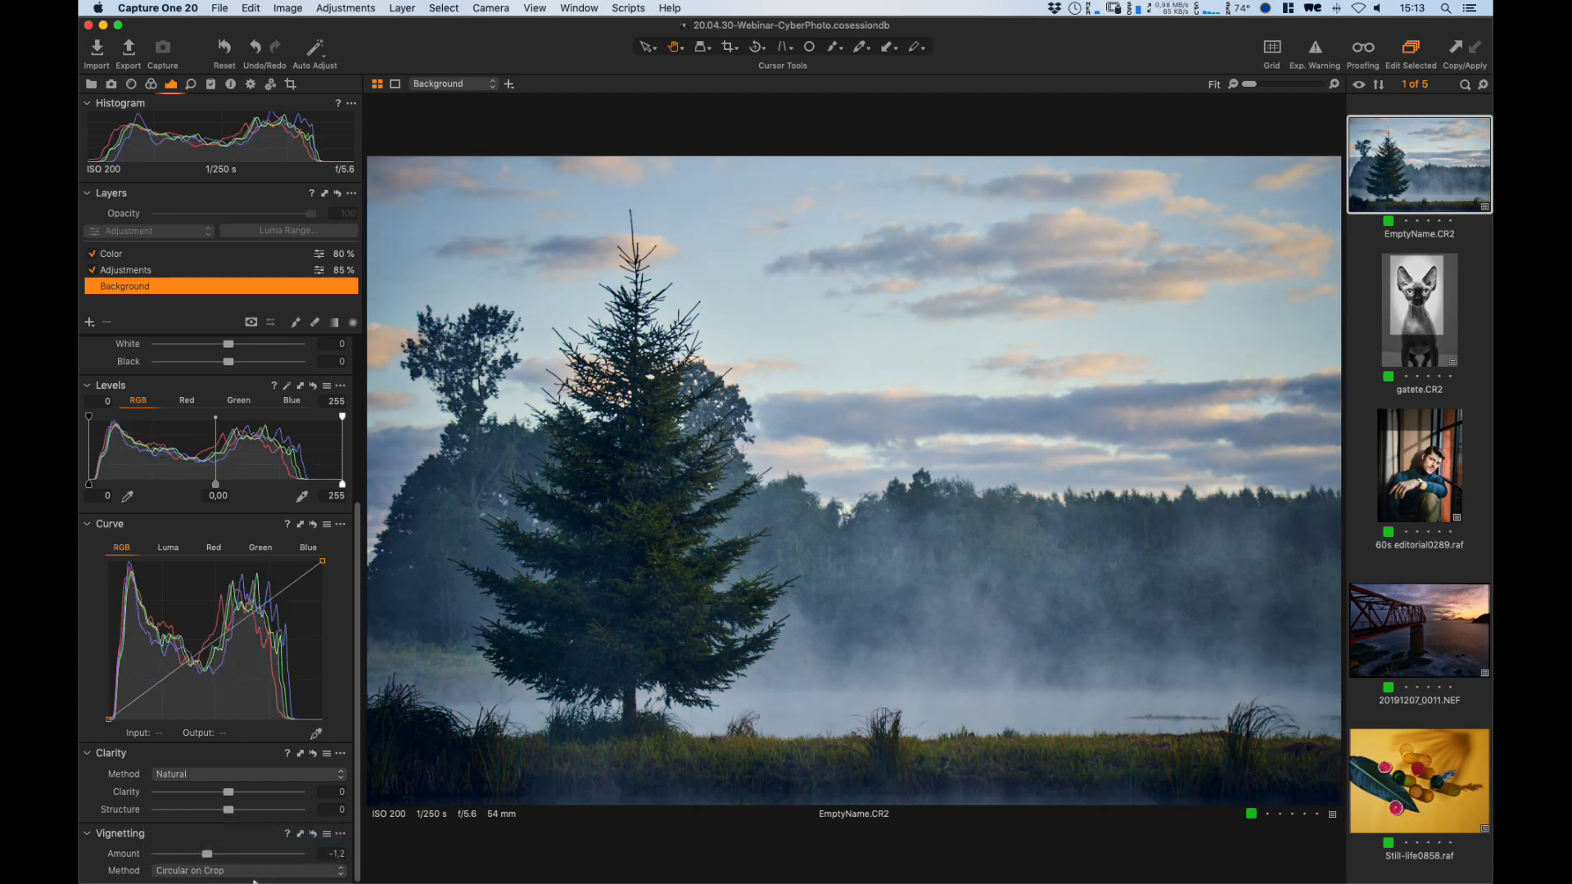
{"action": "left_click", "coordinate": [312, 834]}
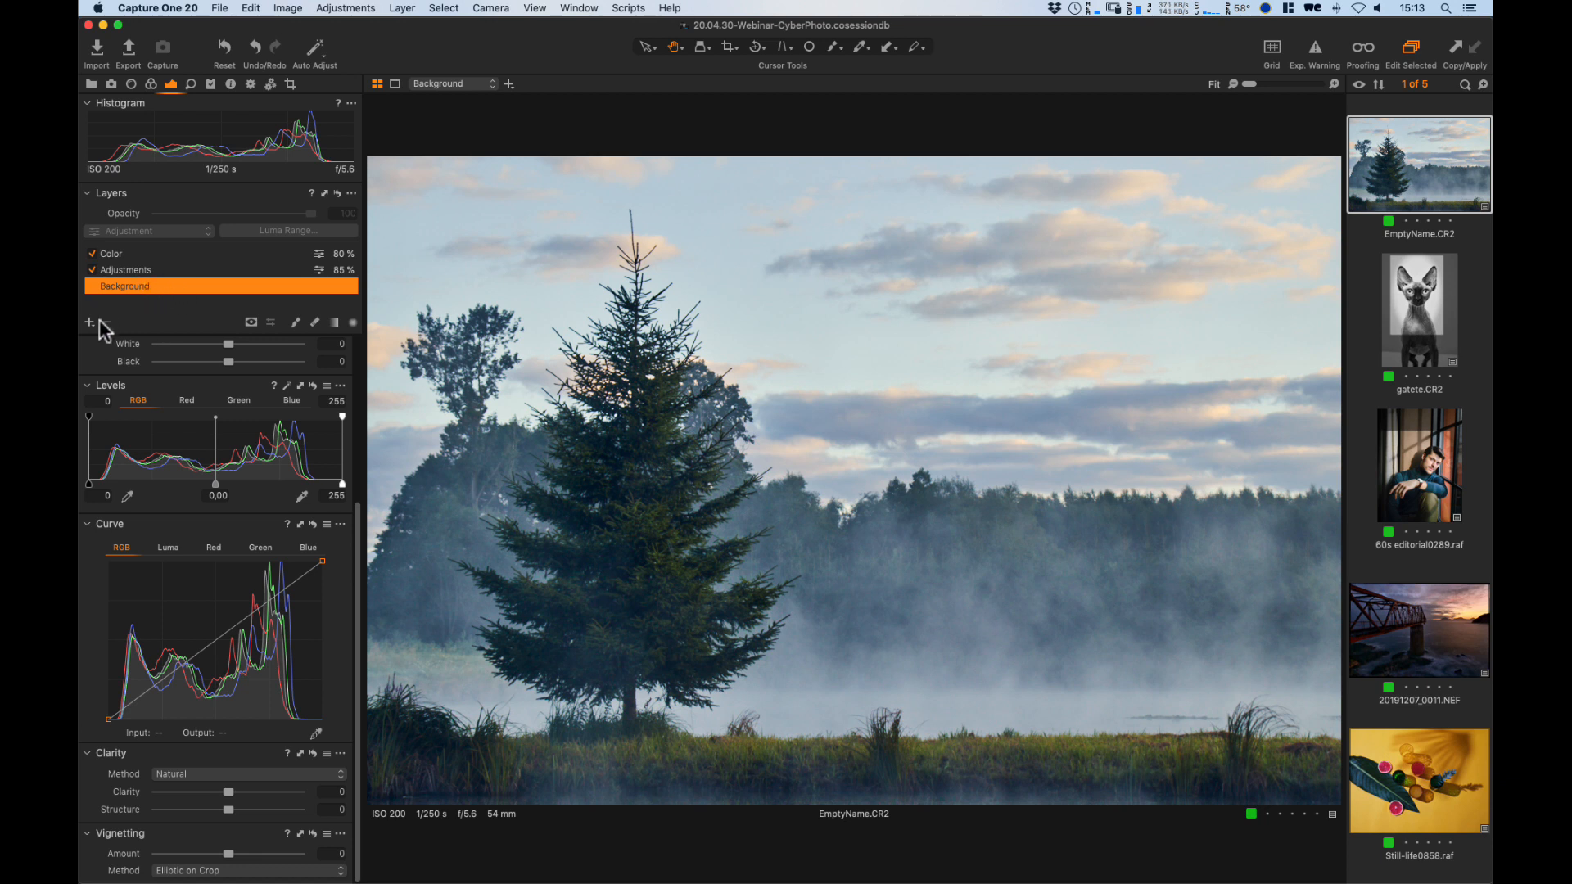
Add a new empty adjustment layer above the Color layer and name it Vignette.
{"action": "left_click_drag", "start_coordinate": [86, 323], "coordinate": [158, 328]}
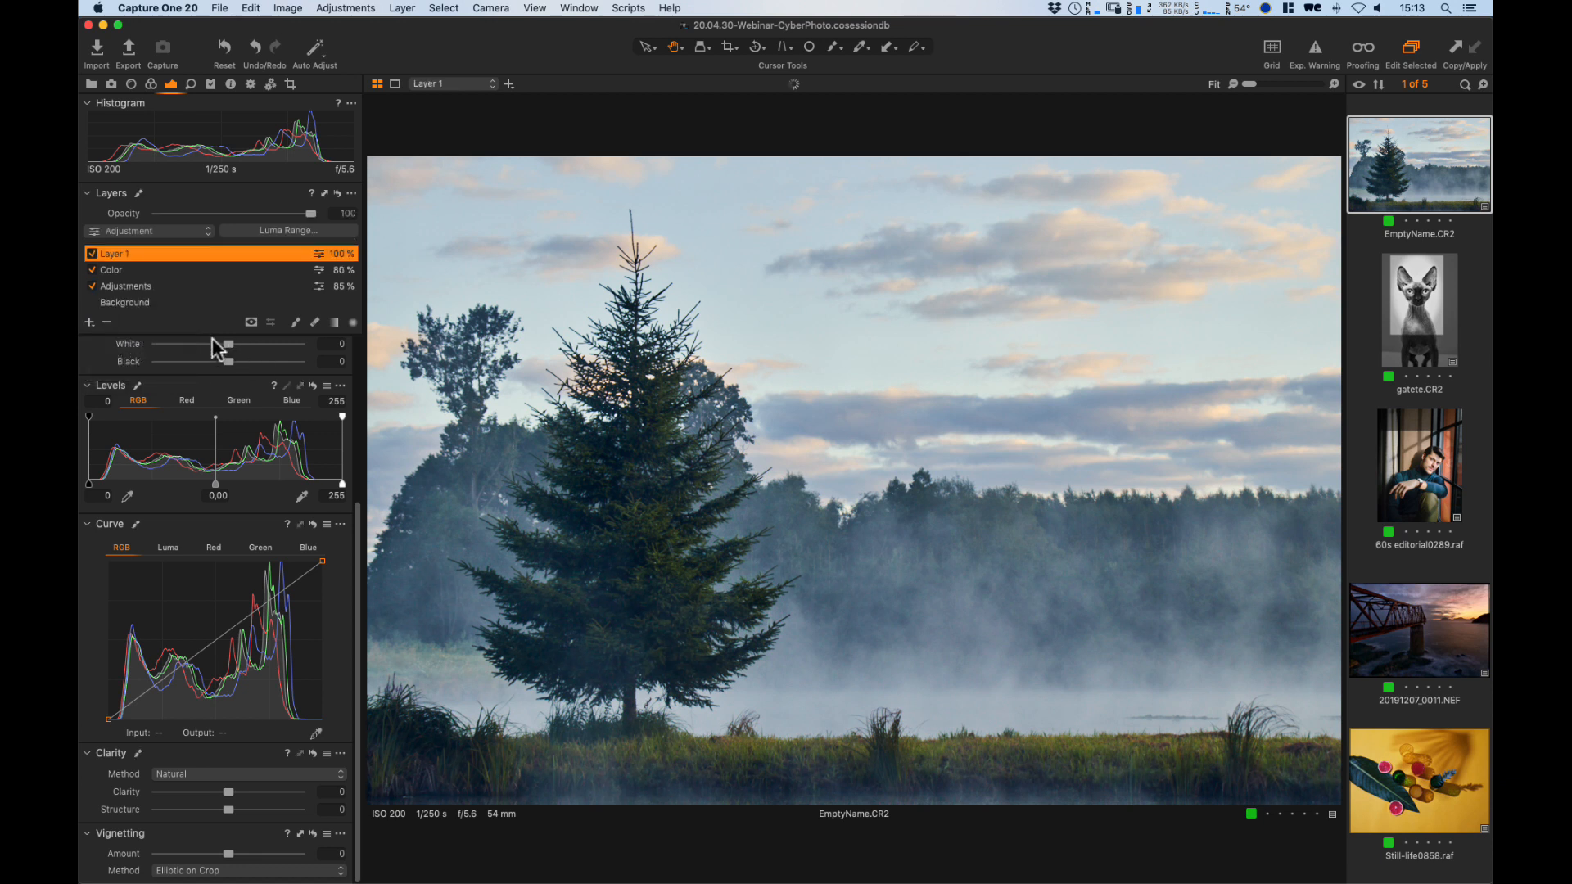
{"action": "double_click", "coordinate": [115, 253]}
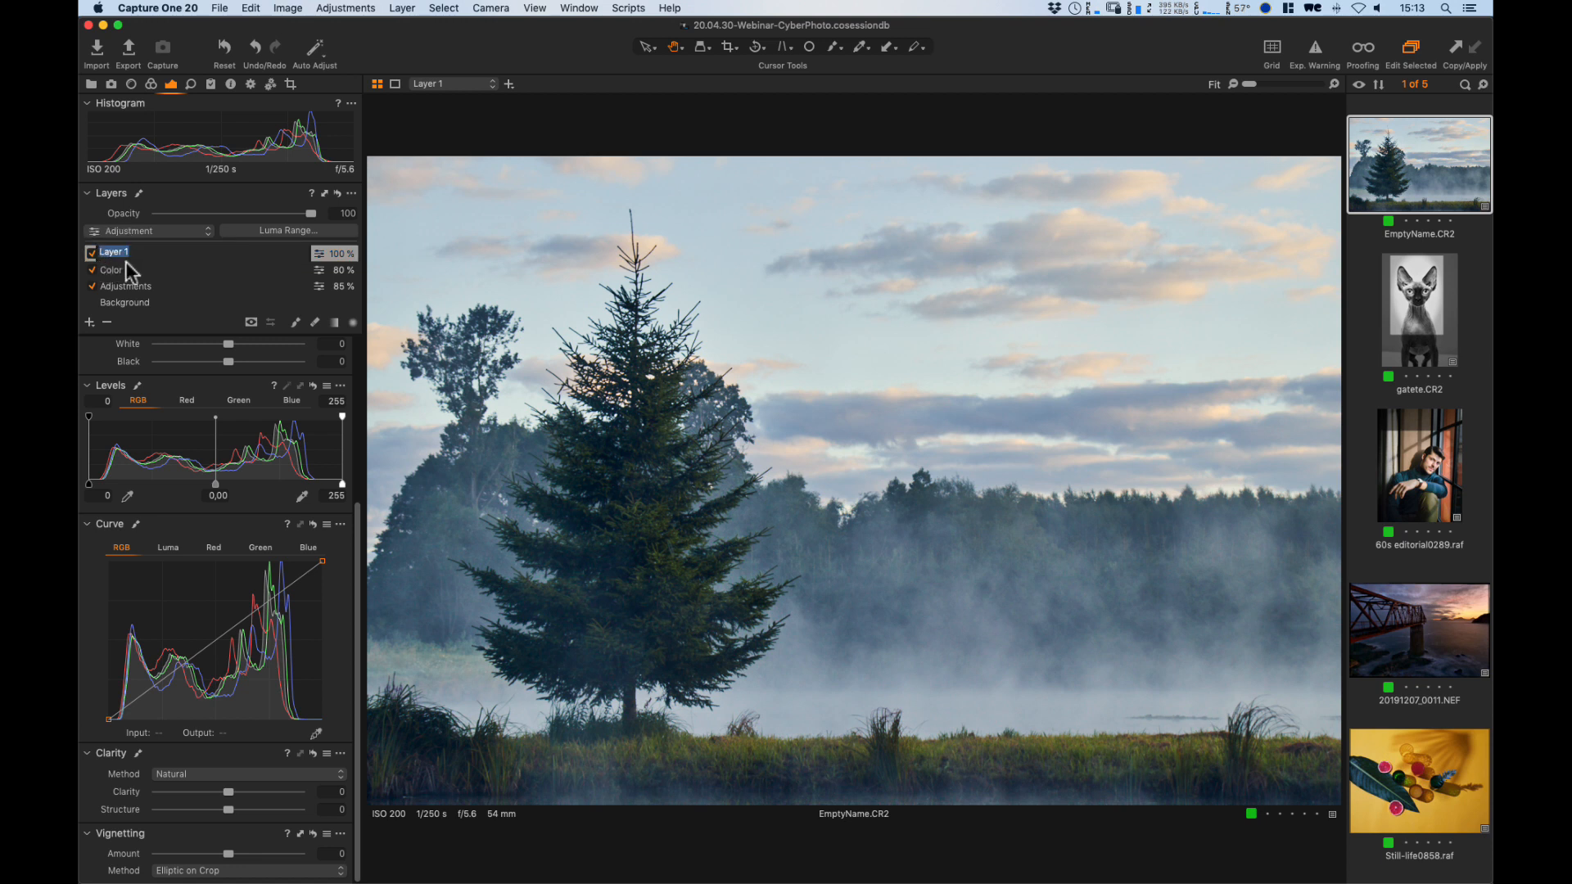
{"action": "type", "text": "Vignette"}
{"action": "key", "text": "Return"}
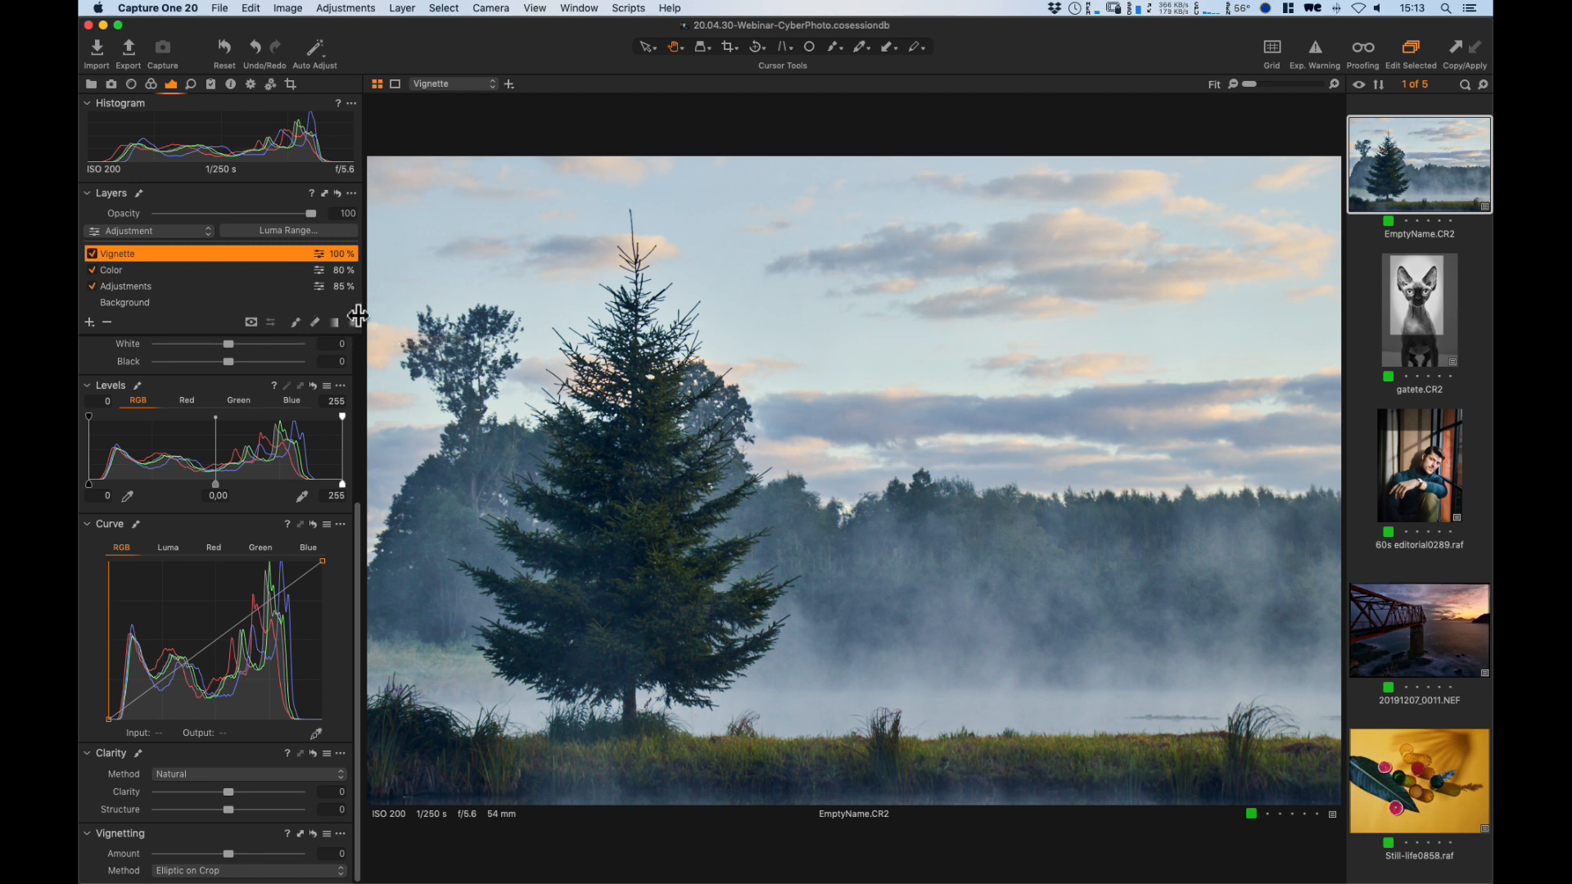
Draw a wide radial gradient mask around the middle of the photo on the Vignette layer, covering the edges.
{"action": "left_click", "coordinate": [296, 322]}
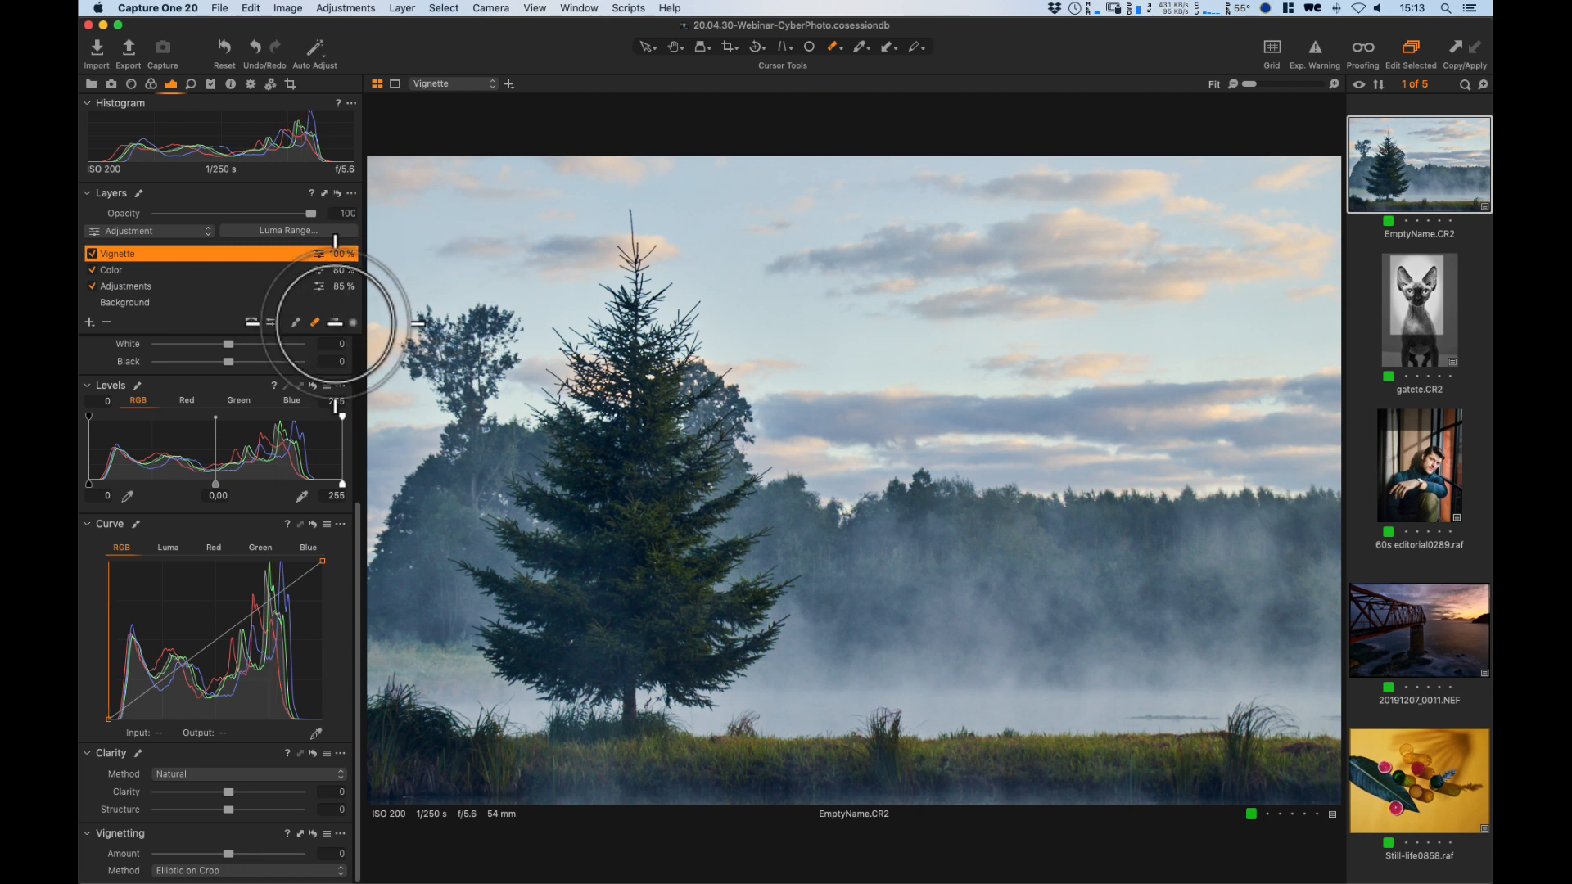
{"action": "left_click", "coordinate": [352, 324]}
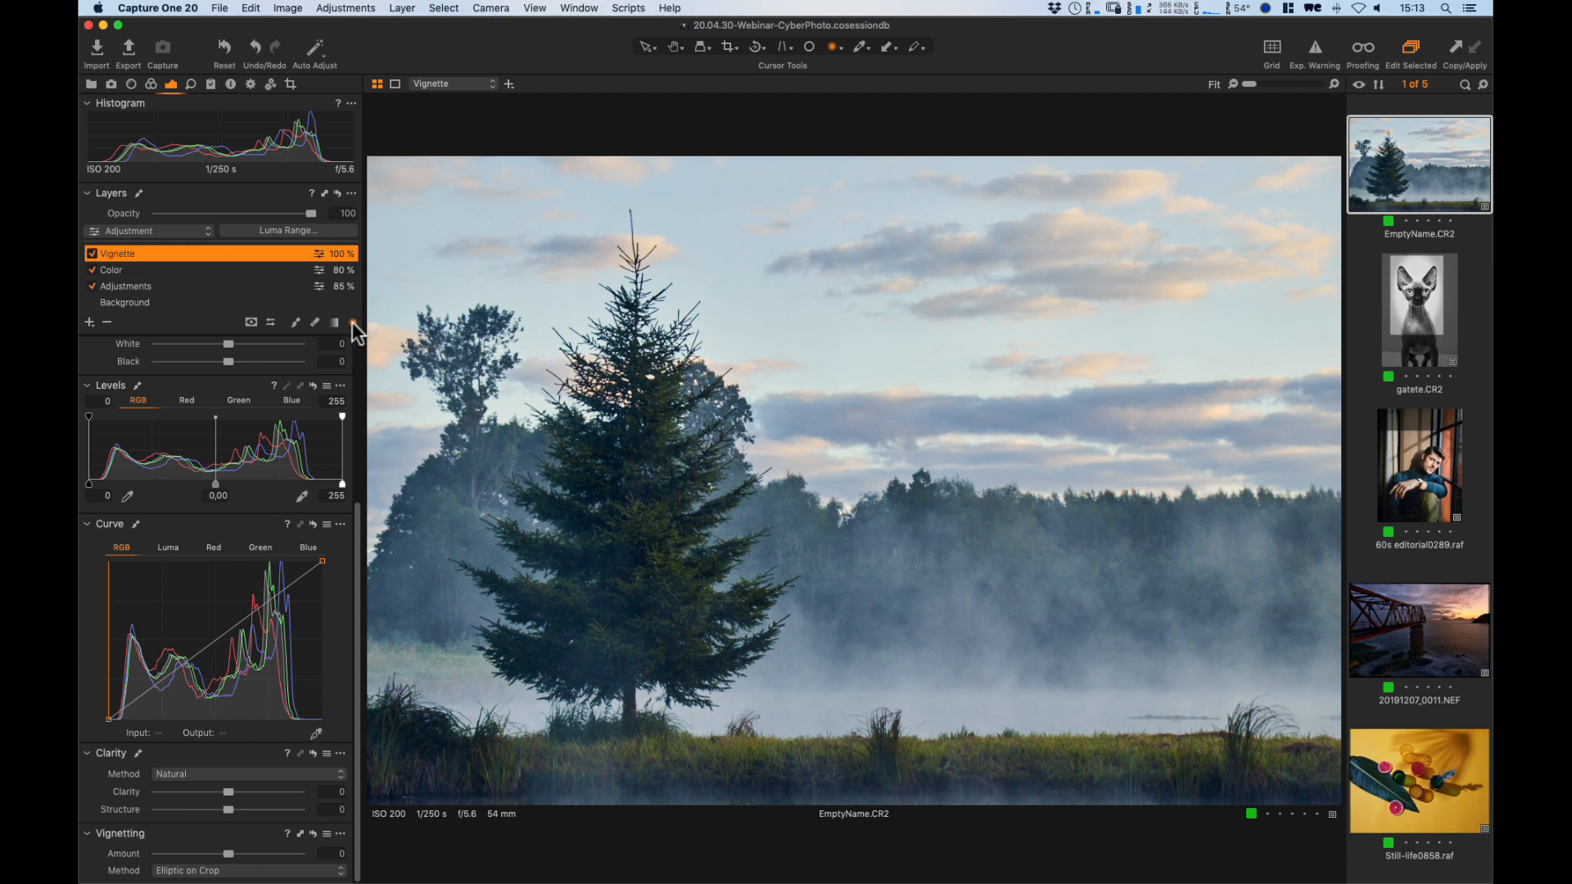
{"action": "left_click_drag", "start_coordinate": [727, 456], "coordinate": [1330, 724]}
{"action": "left_click_drag", "start_coordinate": [856, 530], "coordinate": [975, 554]}
{"action": "left_click_drag", "start_coordinate": [846, 677], "coordinate": [846, 726]}
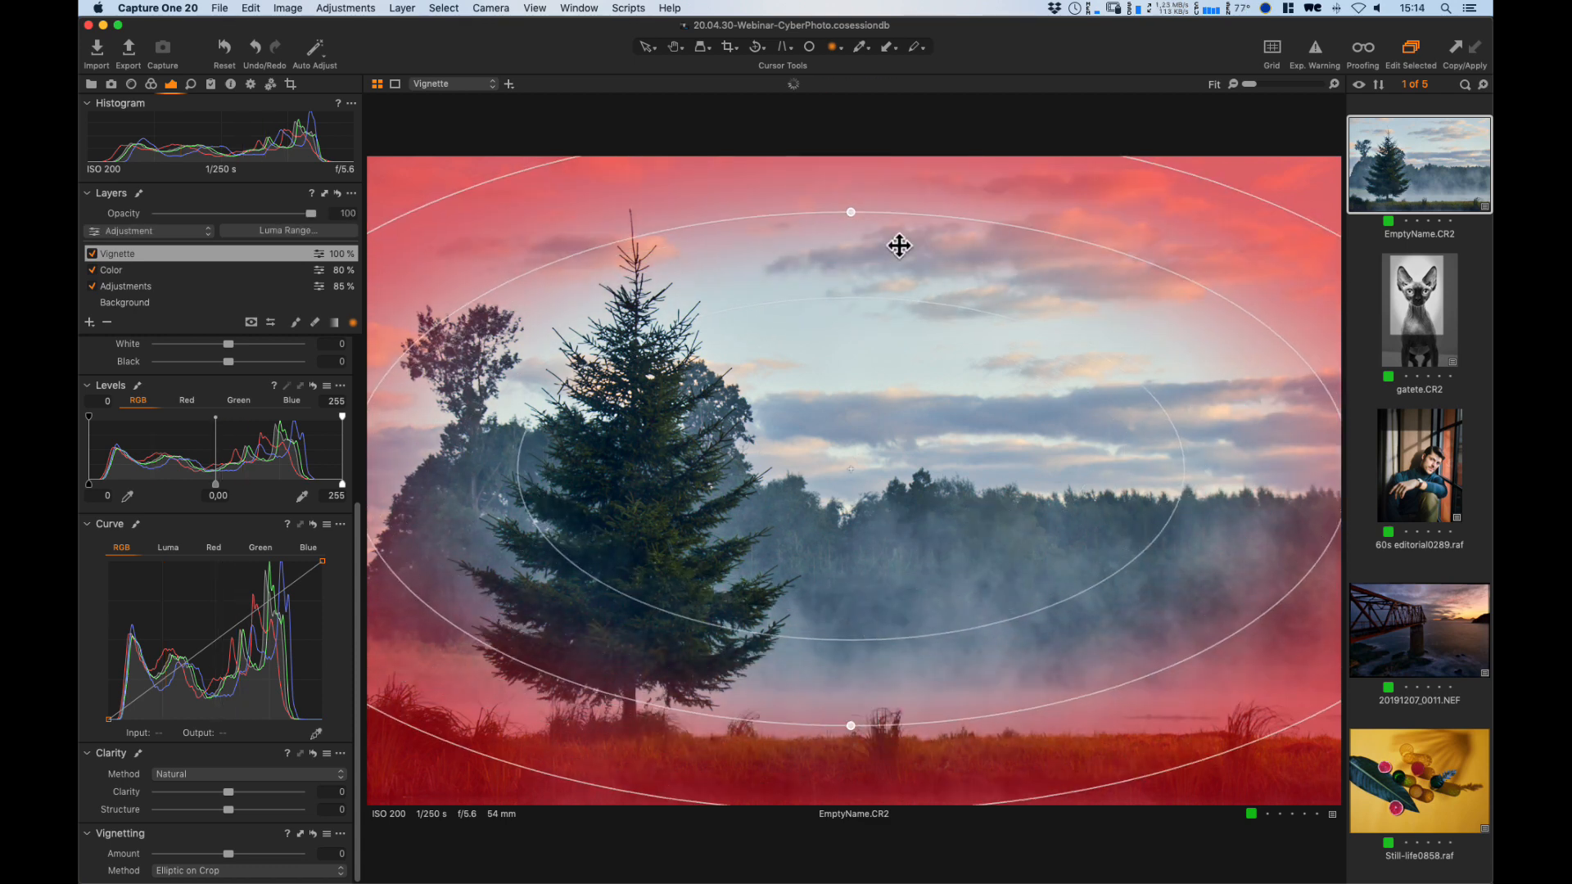
Reshape the radial mask into an ellipse reaching almost to the photo's side edges, and hide the mask overlay.
{"action": "left_click_drag", "start_coordinate": [846, 210], "coordinate": [851, 195]}
{"action": "left_click_drag", "start_coordinate": [1248, 521], "coordinate": [1190, 513]}
{"action": "left_click_drag", "start_coordinate": [1291, 463], "coordinate": [1207, 459]}
{"action": "left_click_drag", "start_coordinate": [1134, 524], "coordinate": [1189, 522]}
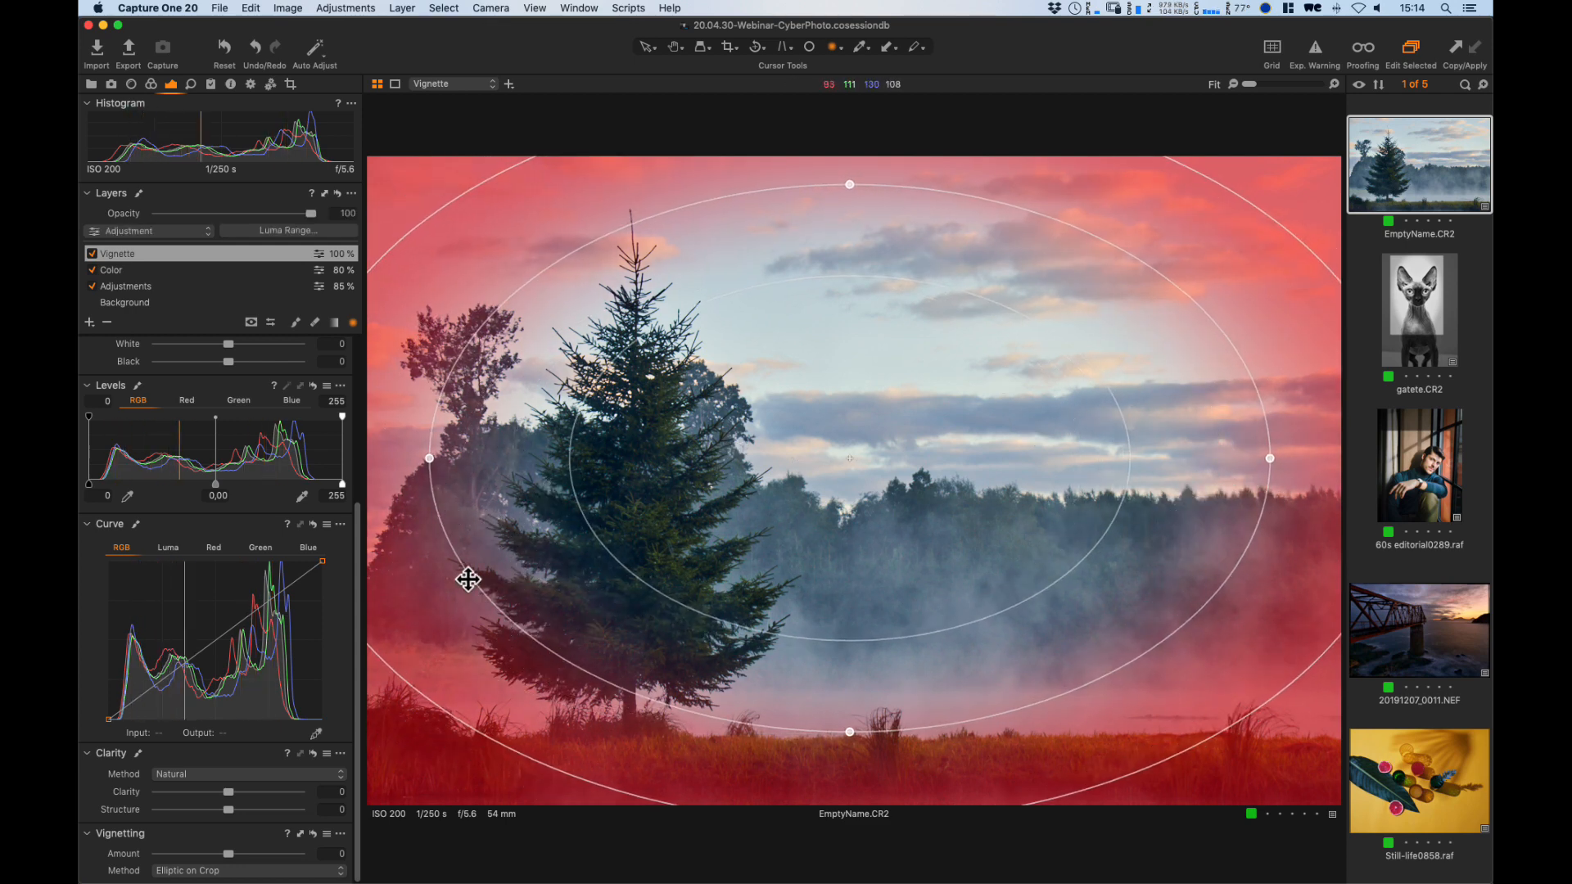
{"action": "left_click_drag", "start_coordinate": [423, 461], "coordinate": [384, 459]}
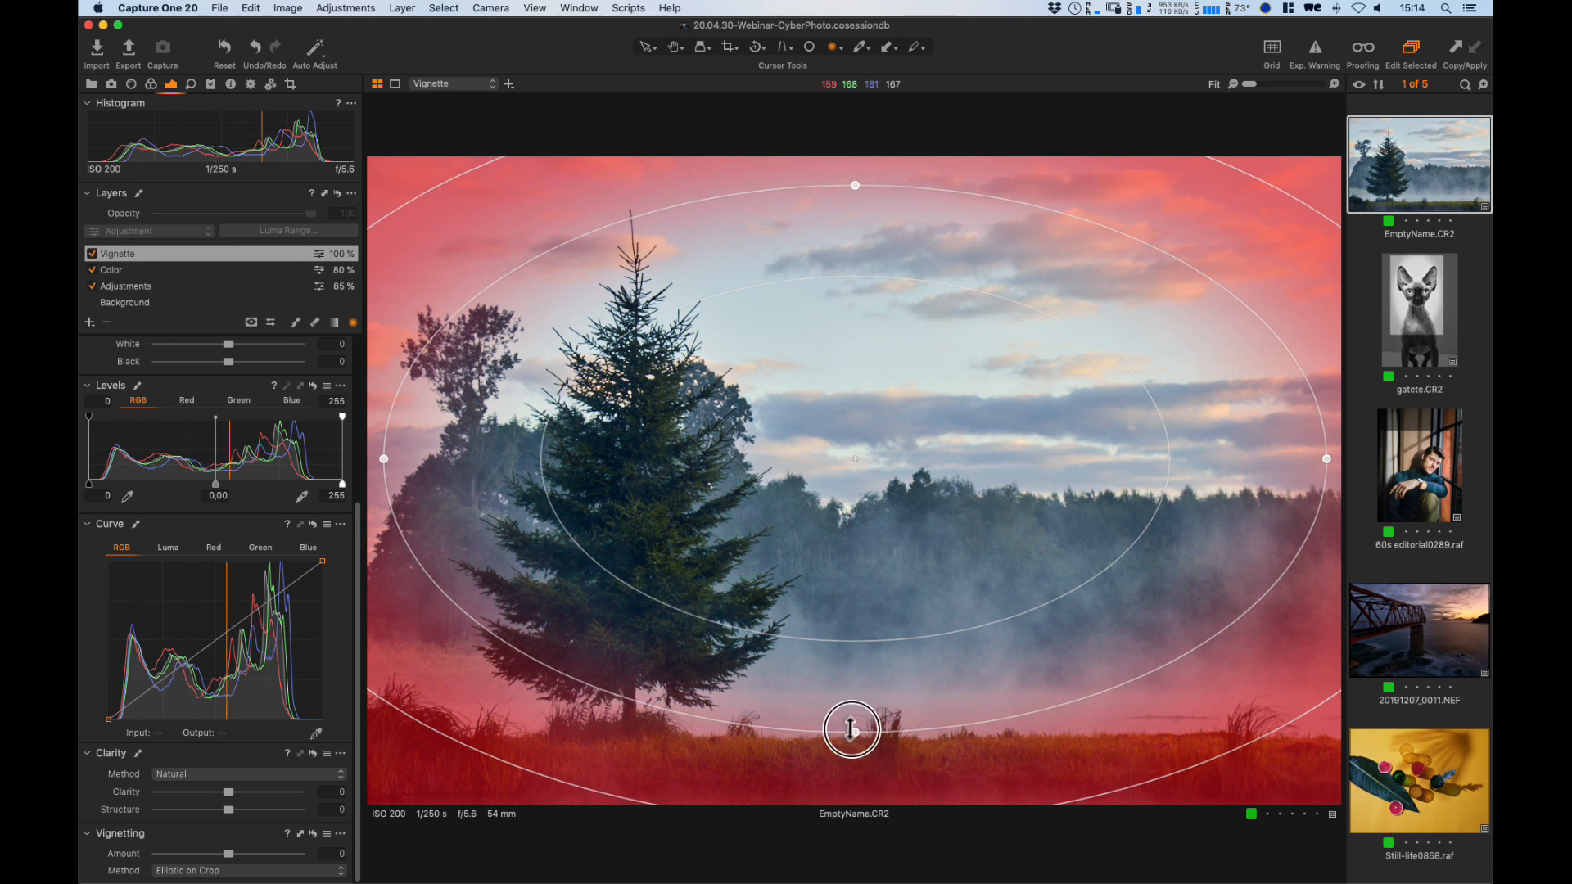
{"action": "left_click_drag", "start_coordinate": [854, 732], "coordinate": [855, 741]}
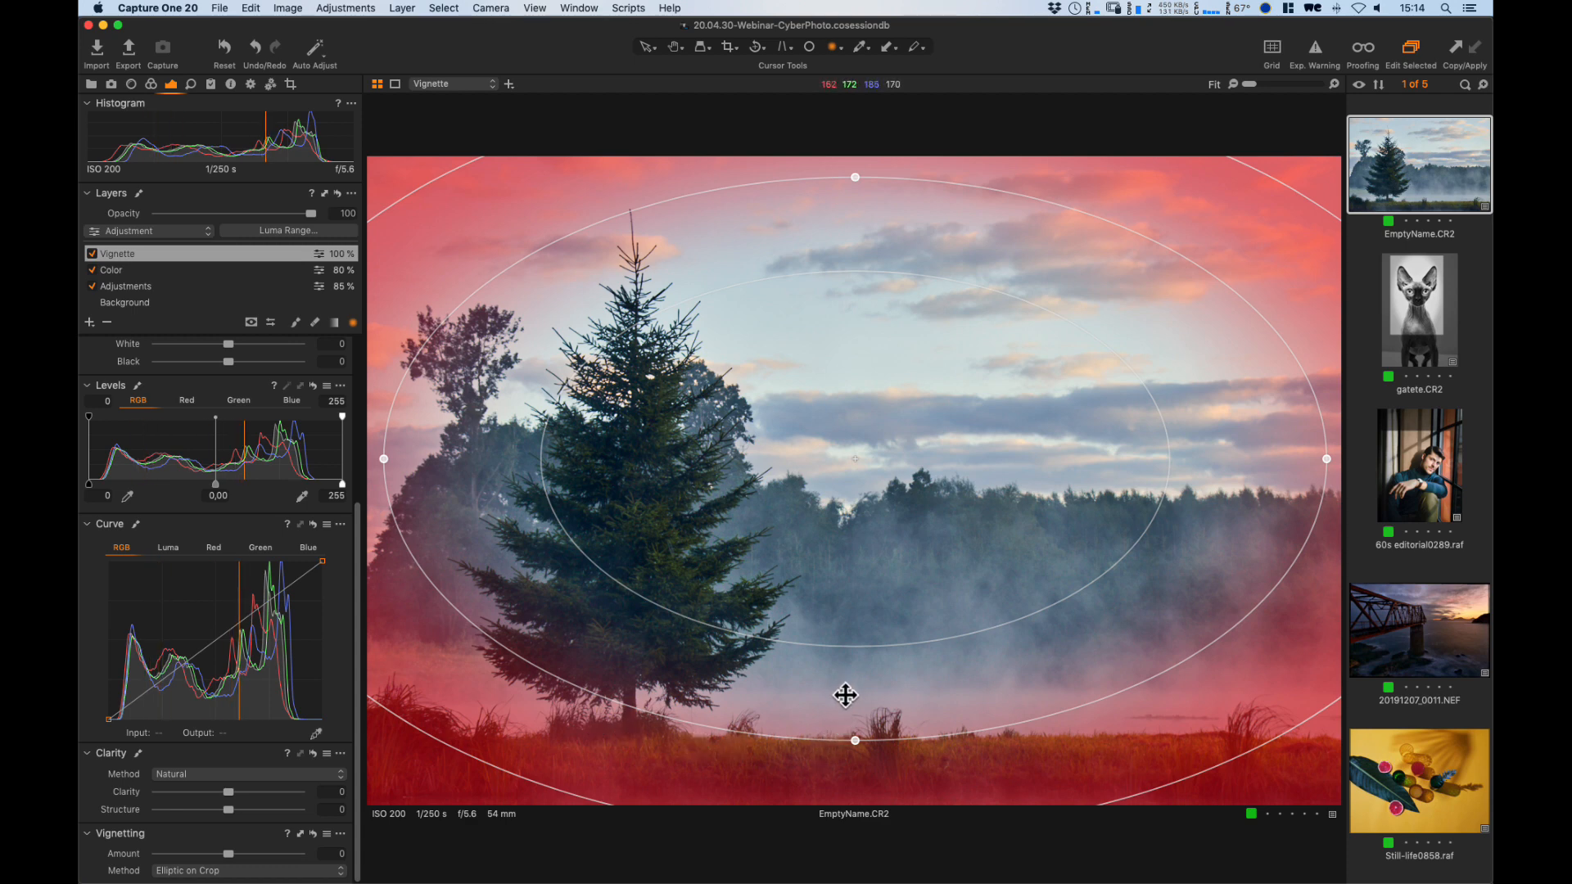
{"action": "key", "text": "m"}
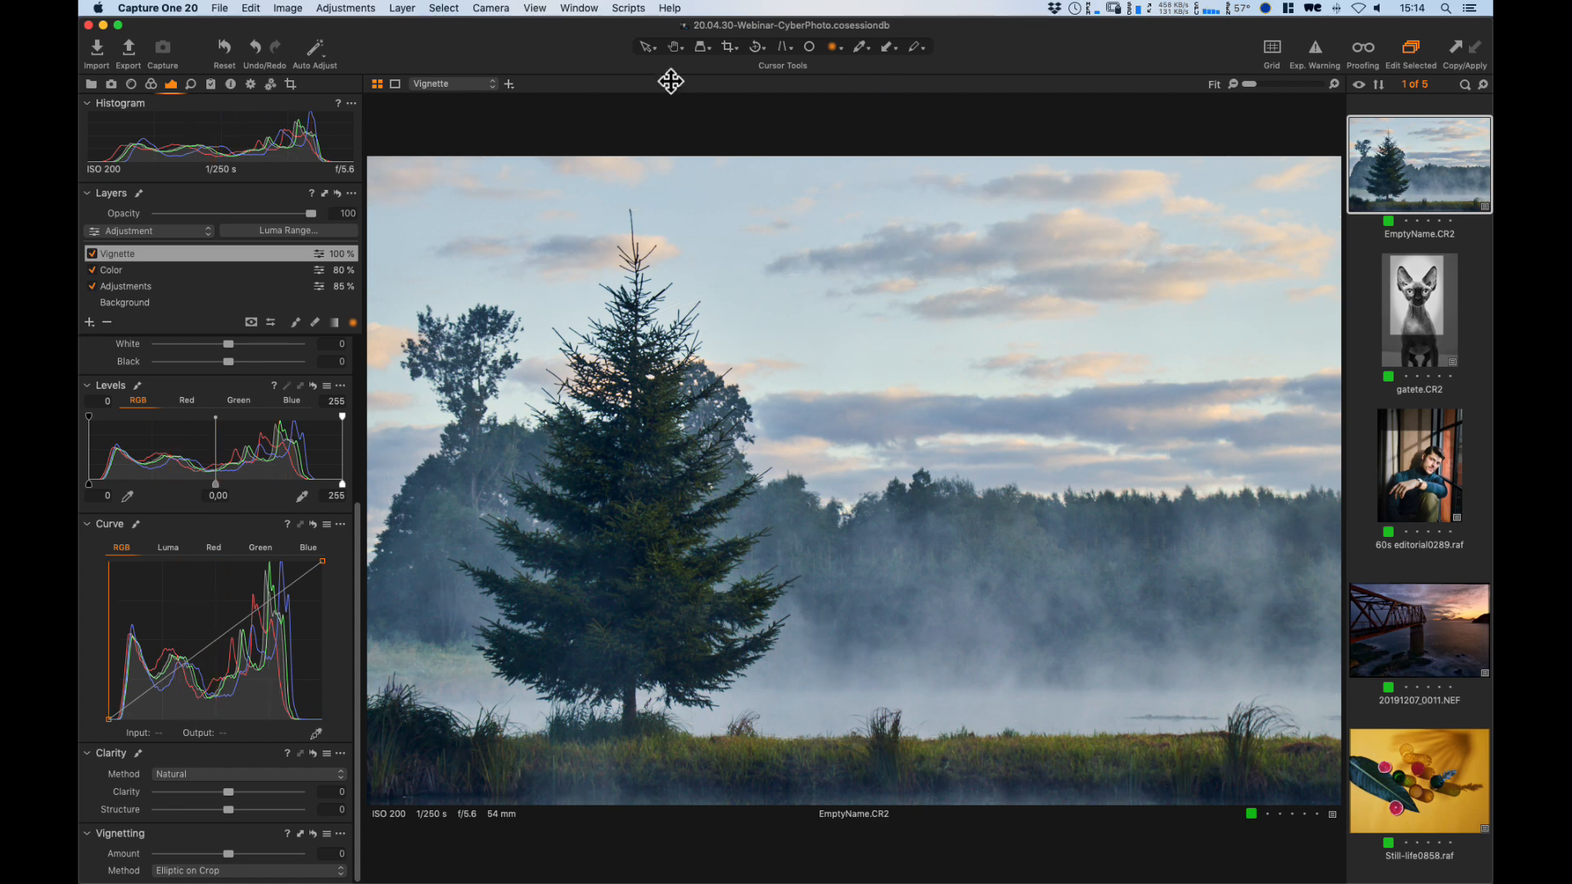
Lower the Vignette layer's Exposure to -0.3.
{"action": "left_click", "coordinate": [675, 46]}
{"action": "left_click_drag", "start_coordinate": [357, 543], "coordinate": [337, 372]}
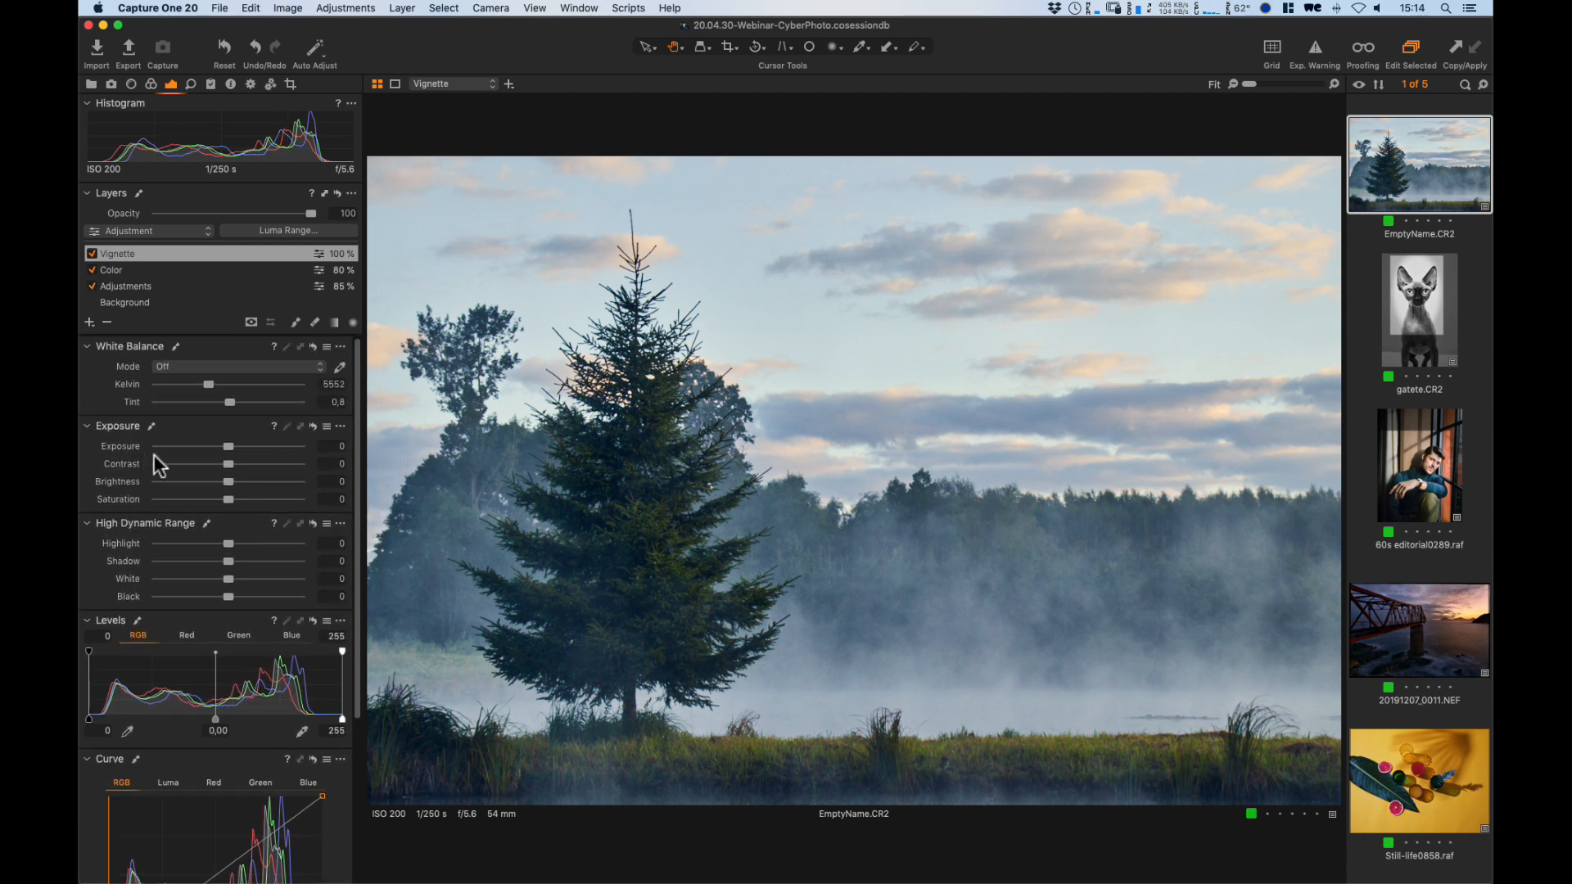
{"action": "left_click", "coordinate": [333, 446]}
{"action": "type", "text": "-0,1"}
{"action": "key", "text": "Down"}
{"action": "key", "text": "Down"}
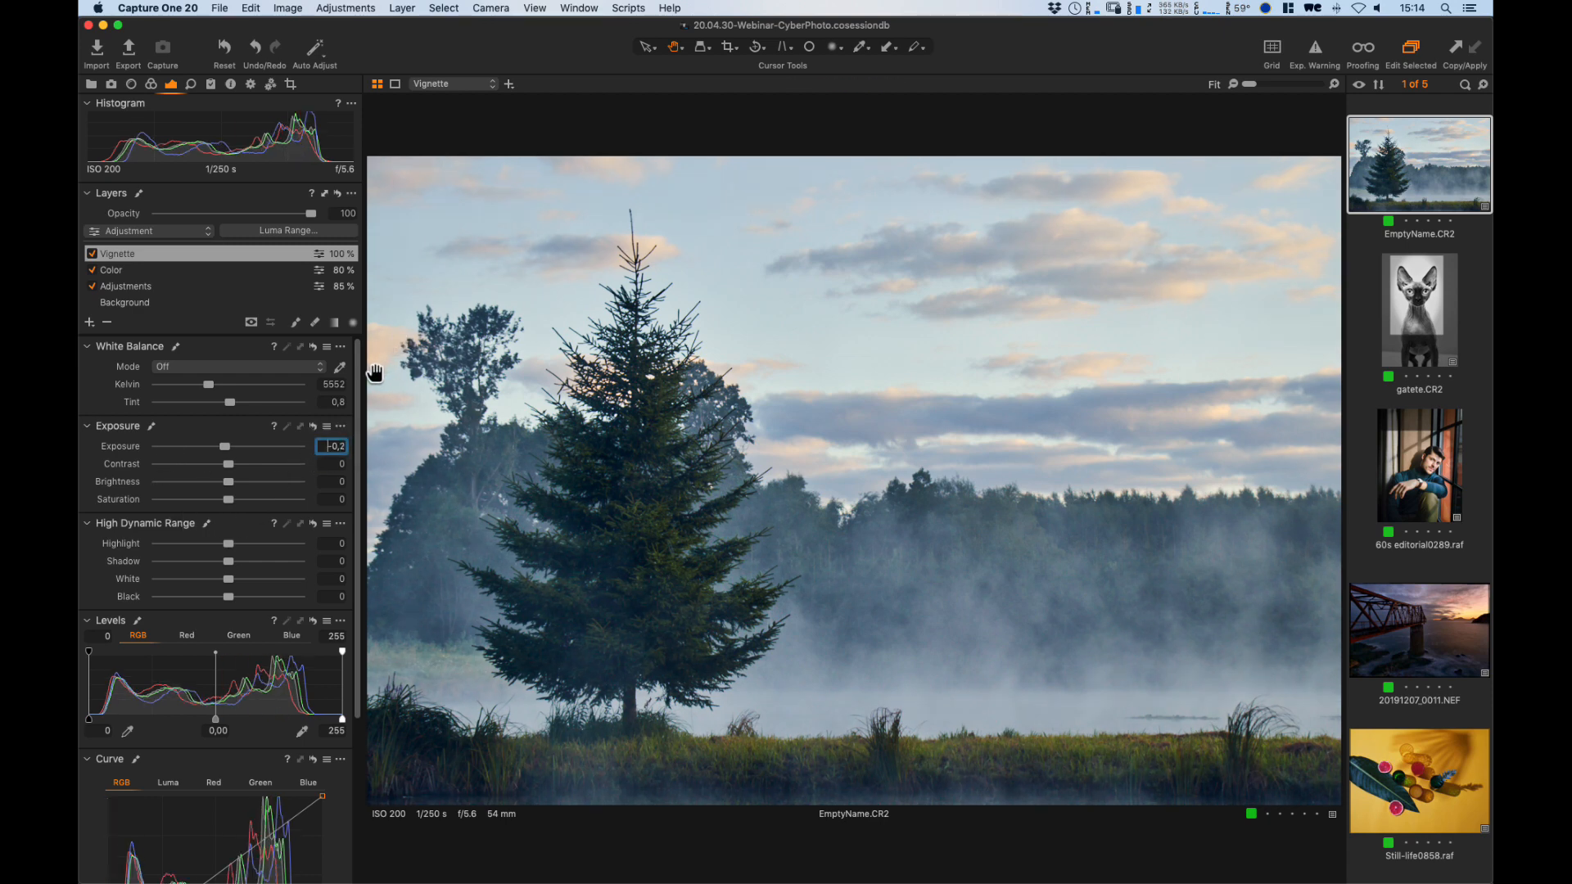
Lower the Vignette layer's Brightness to -4.
{"action": "left_click", "coordinate": [334, 482]}
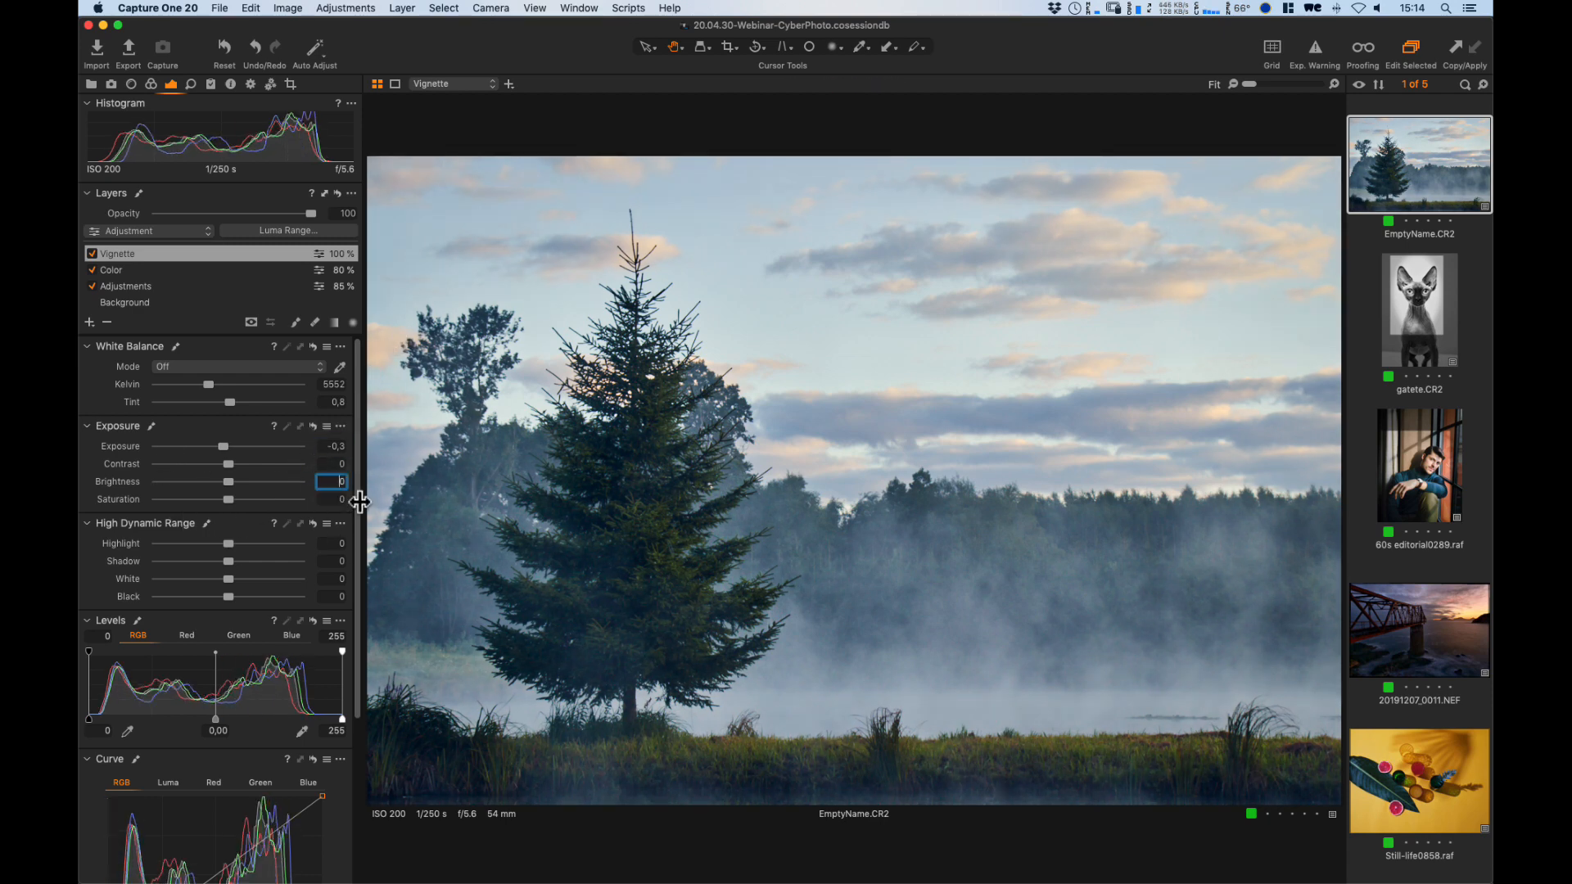
{"action": "key", "text": "Down"}
{"action": "key", "text": "Down"}
{"action": "key", "text": "Down"}
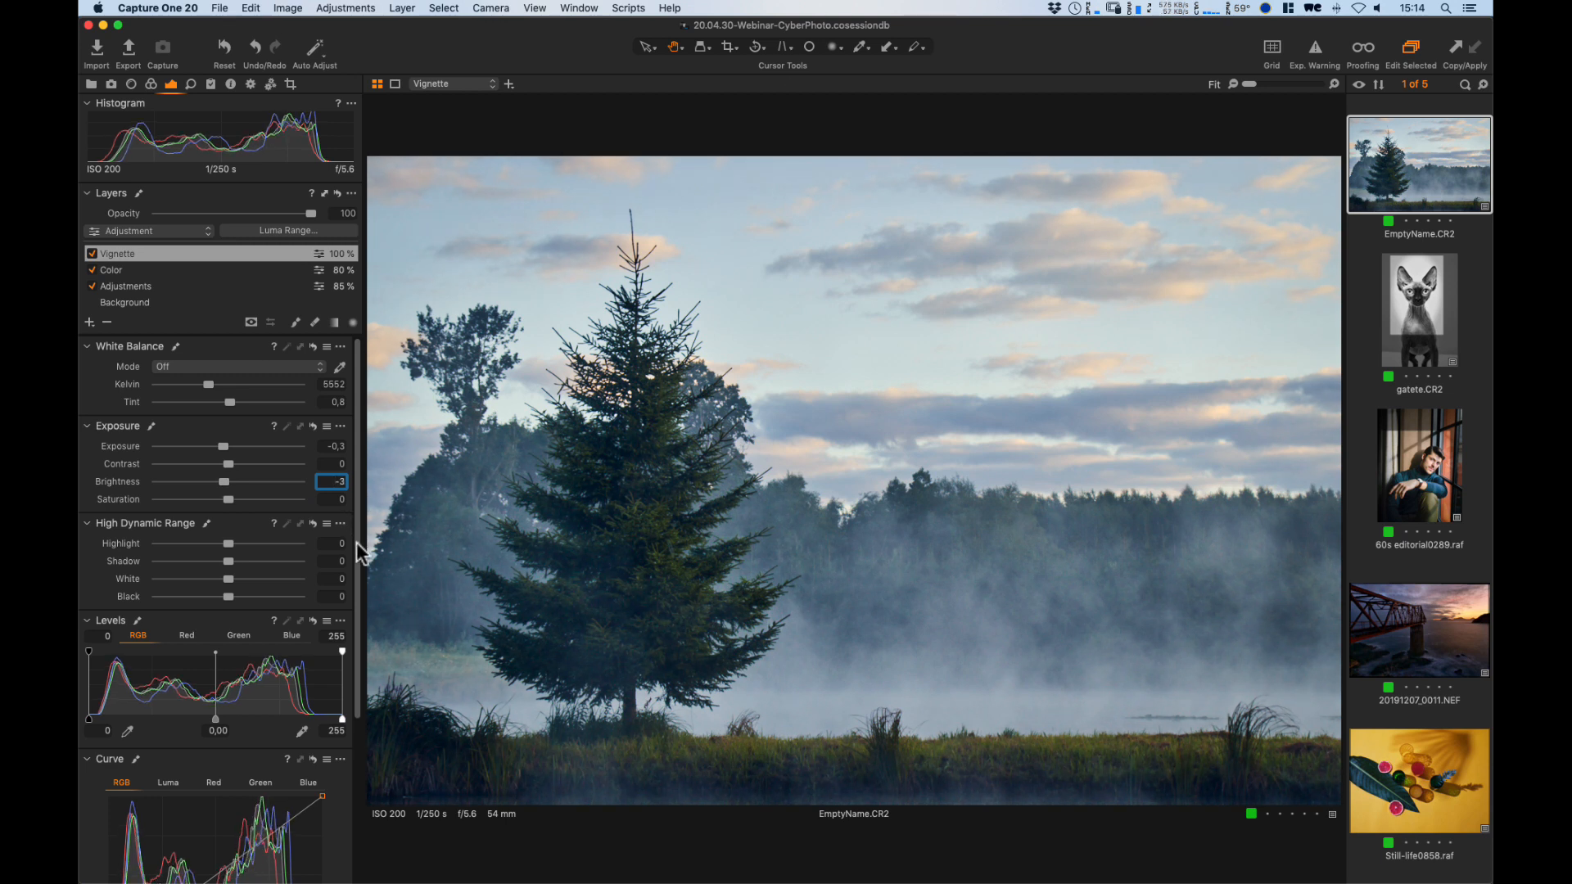
{"action": "key", "text": "Down"}
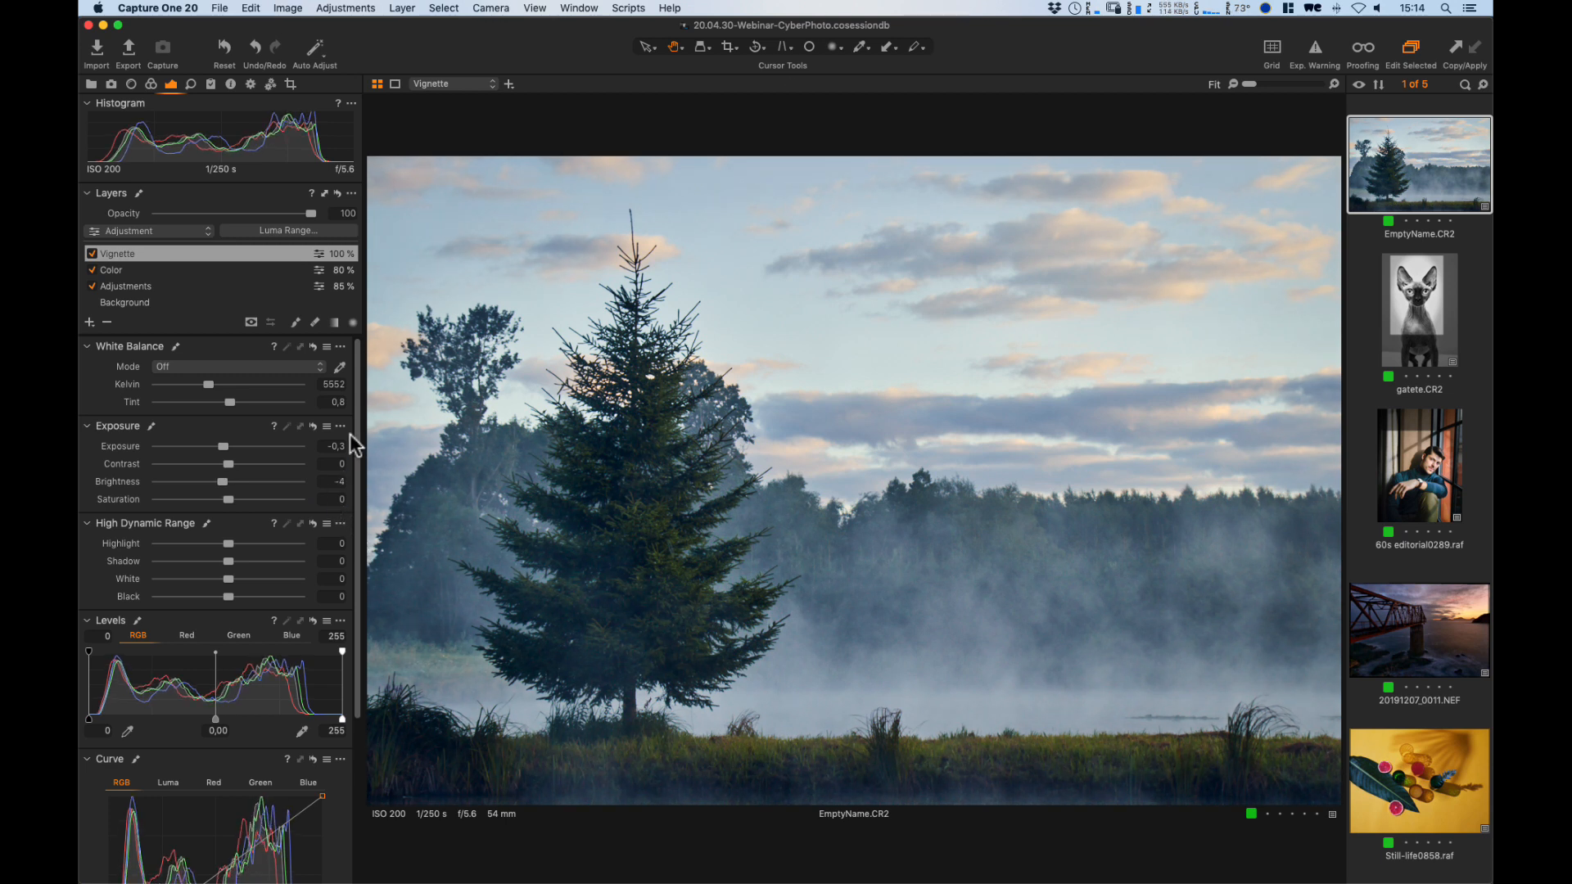
Compare the landscape with and without the Vignette, Color and Adjustments layers, and against the unedited original.
{"action": "left_click", "coordinate": [91, 253]}
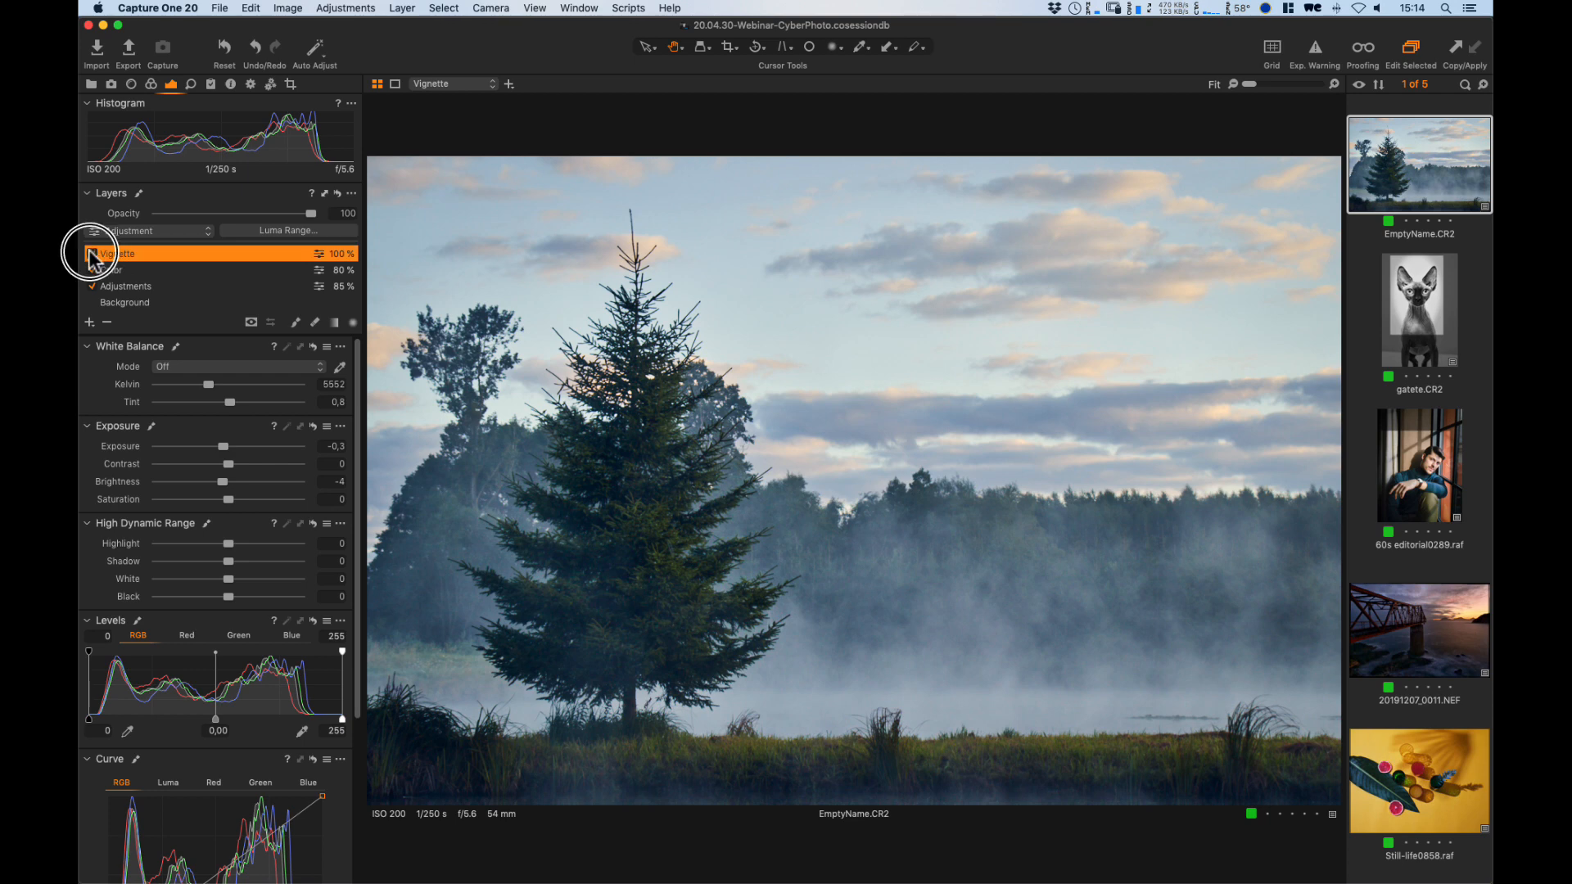
{"action": "left_click", "coordinate": [92, 254]}
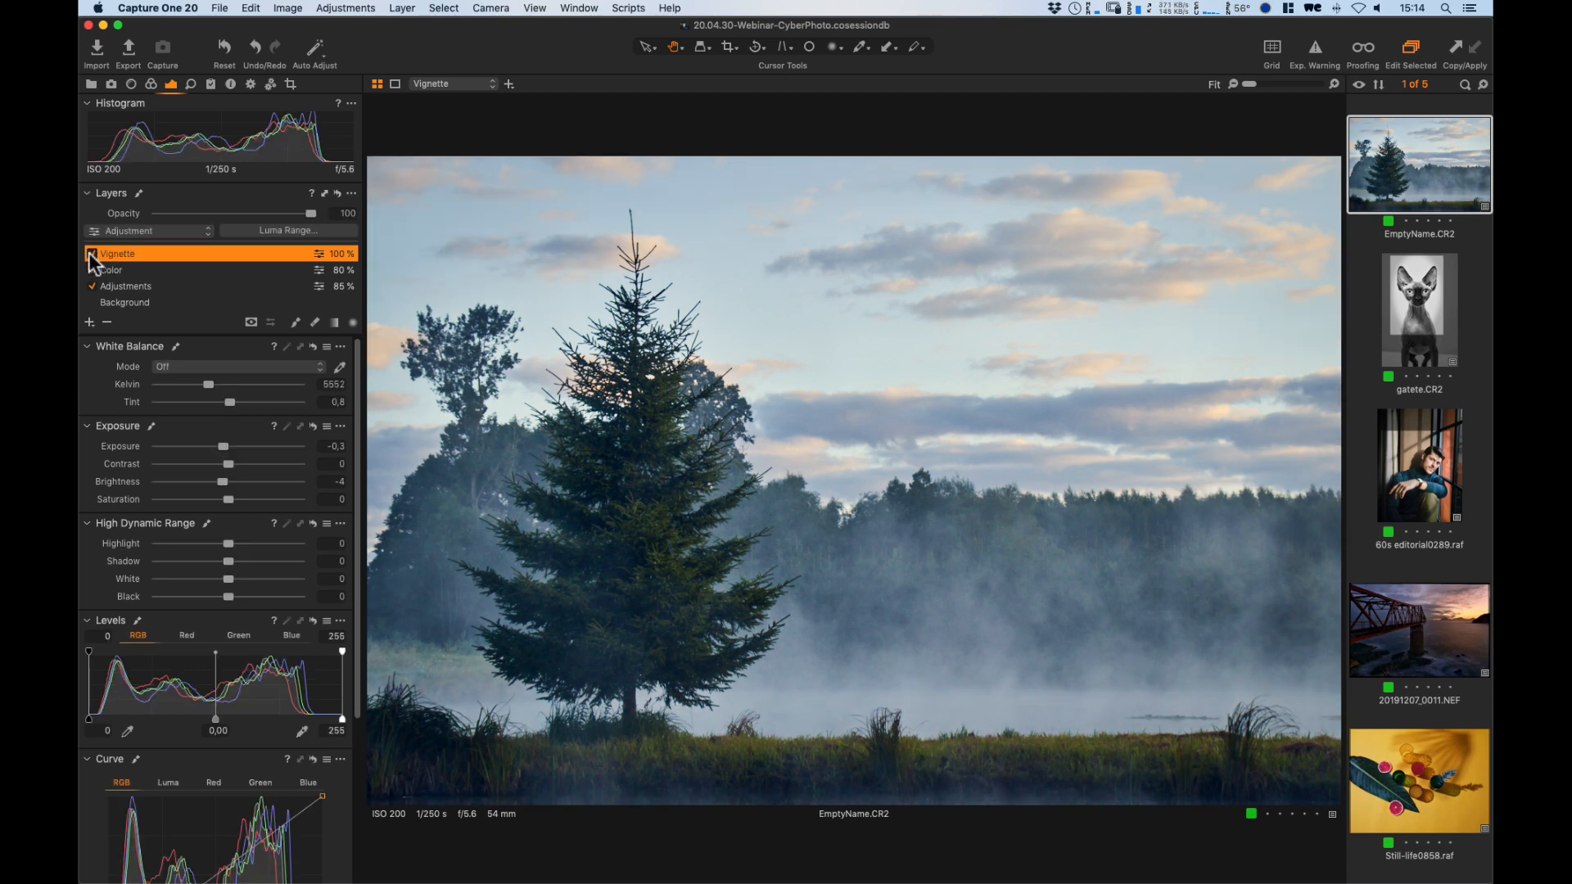
{"action": "left_click", "coordinate": [92, 254]}
{"action": "left_click", "coordinate": [91, 254]}
{"action": "left_click", "coordinate": [92, 269]}
{"action": "left_click", "coordinate": [92, 269]}
{"action": "left_click", "coordinate": [90, 286]}
{"action": "left_click", "coordinate": [91, 284]}
{"action": "left_click", "coordinate": [223, 49]}
Open the cat portrait gatete.CR2, inspect its forehead at 100%, and reset all of its adjustments.
{"action": "left_click", "coordinate": [1423, 327]}
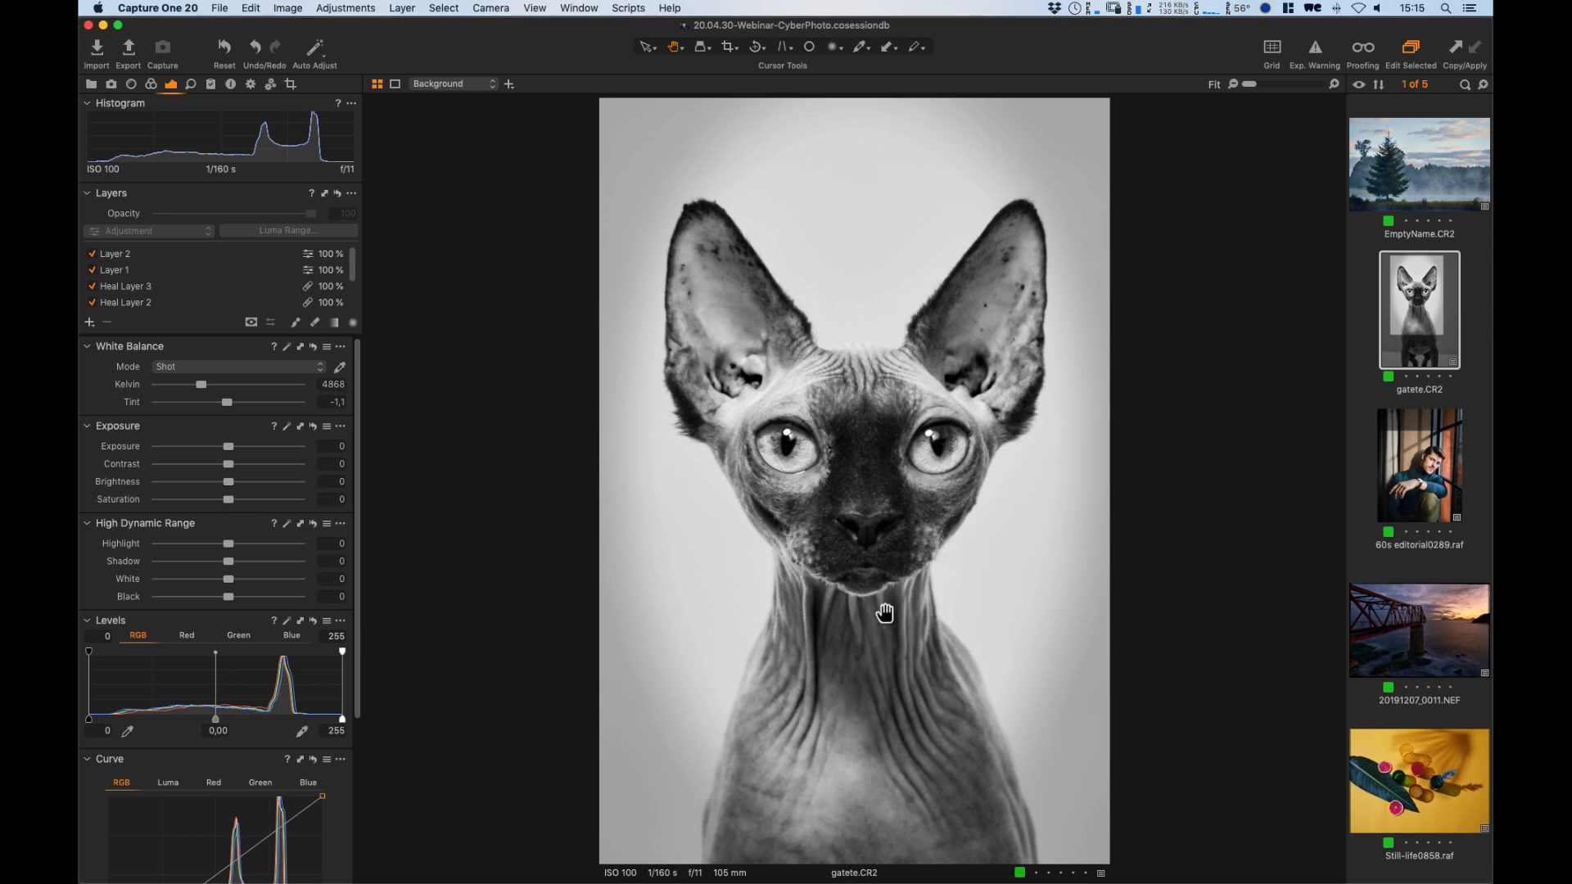
{"action": "left_click", "coordinate": [847, 368]}
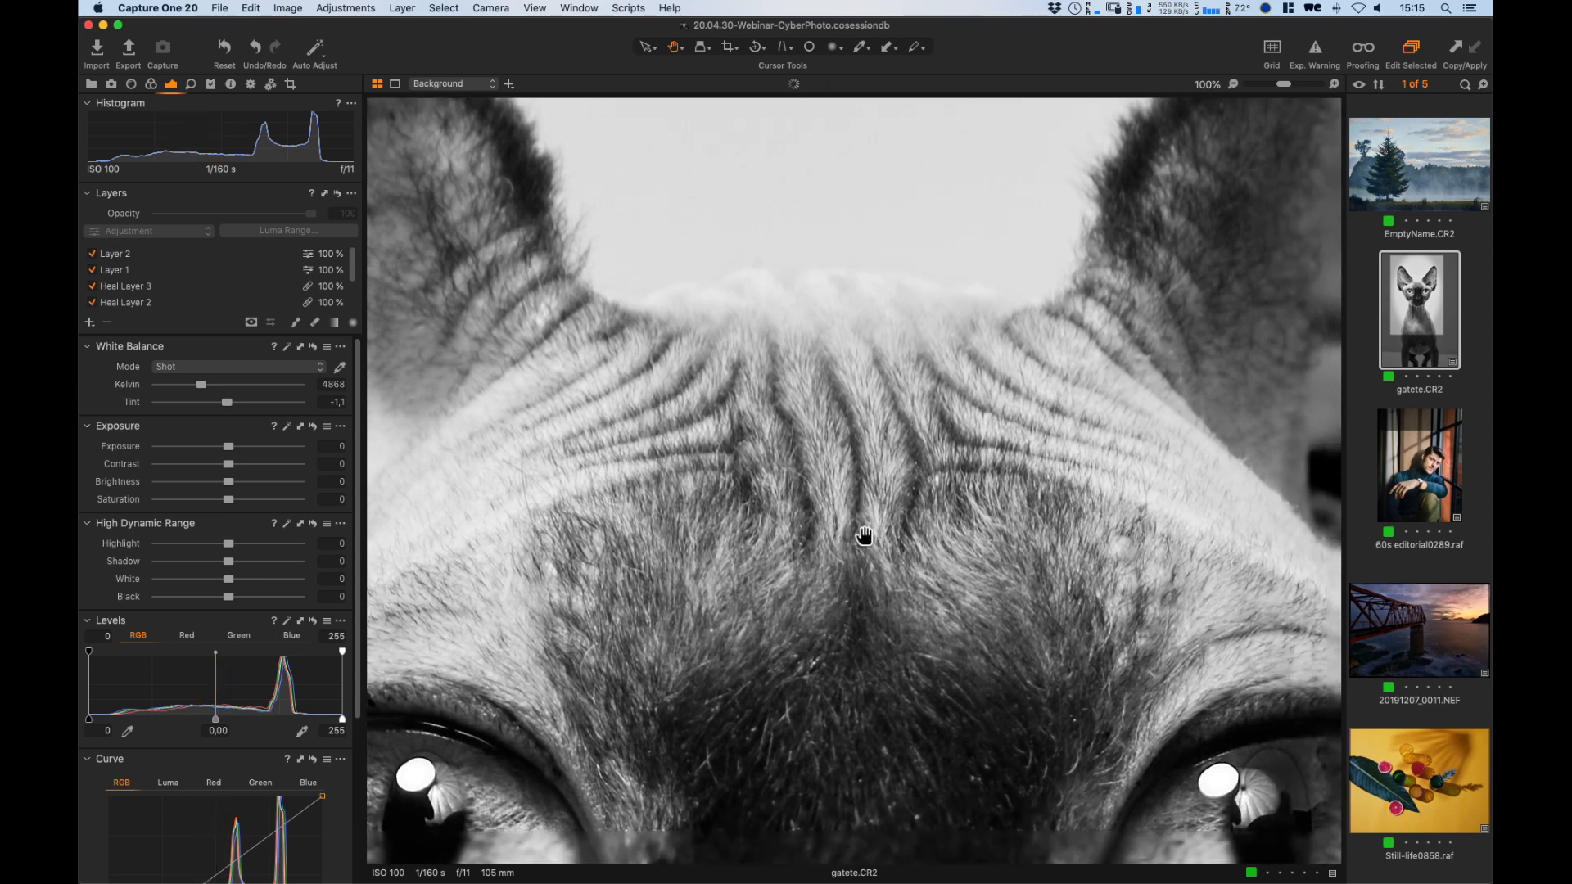
{"action": "left_click", "coordinate": [860, 534]}
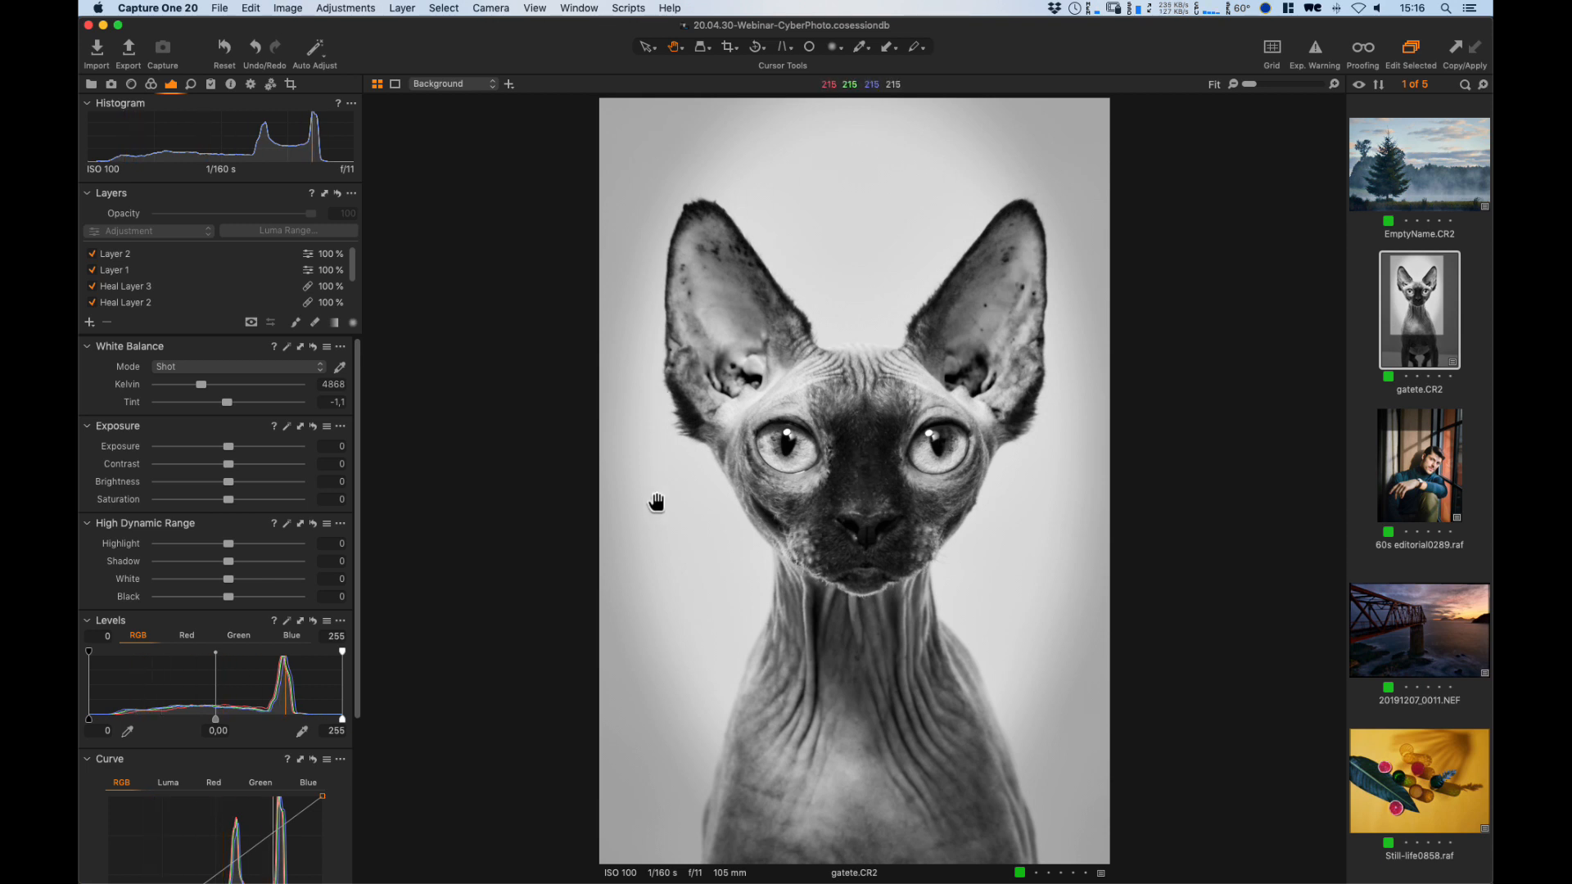
{"action": "left_click", "coordinate": [223, 54]}
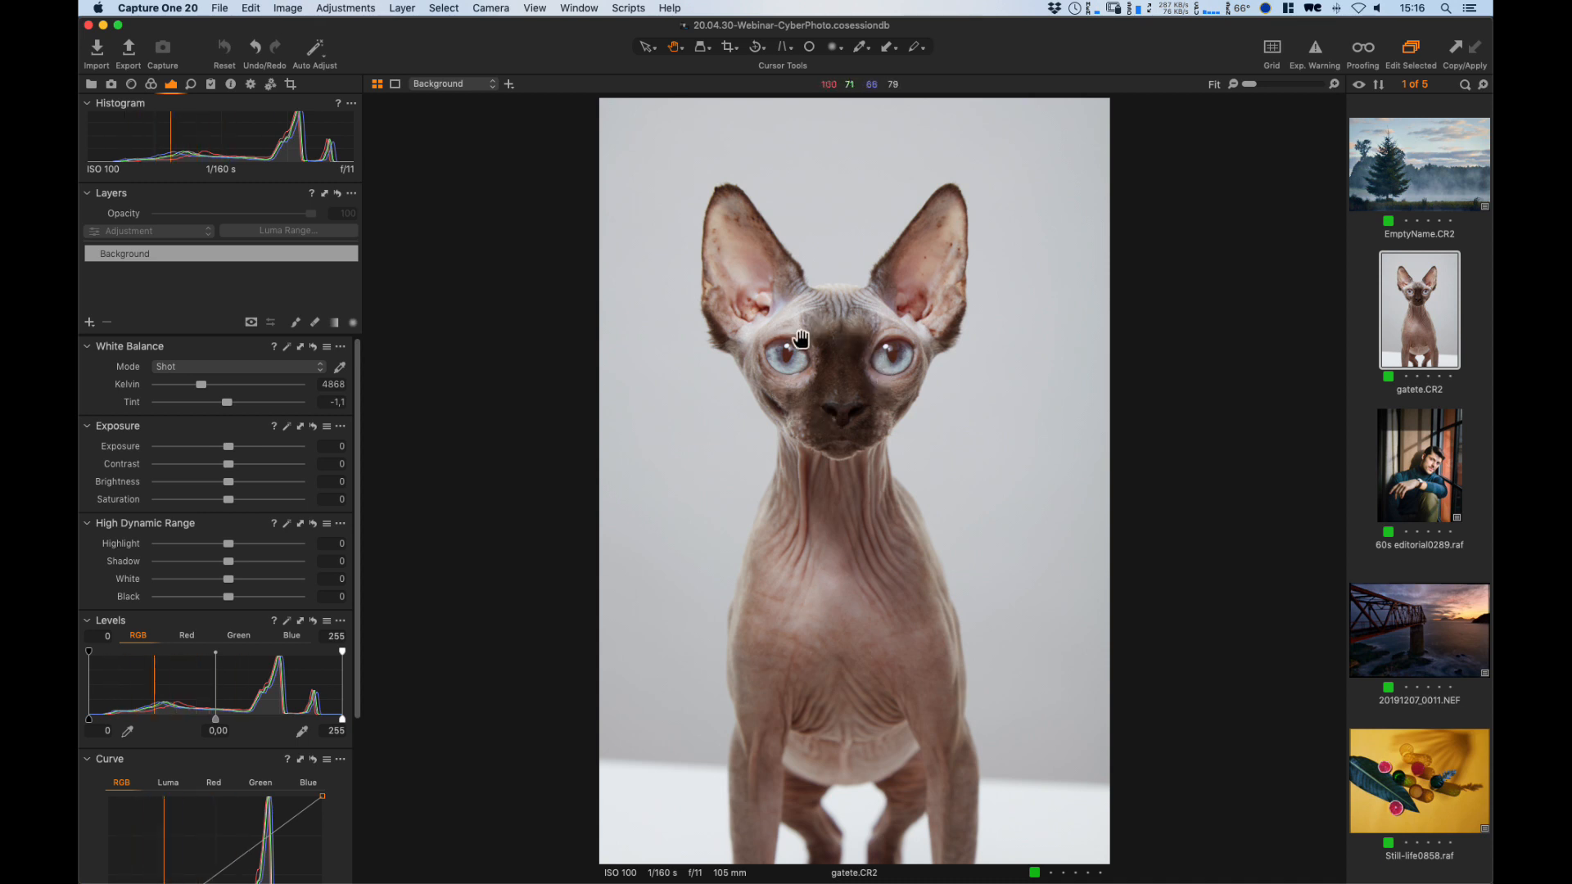
Crop the cat portrait around the head and chest to about 13.3 × 19.9 in.
{"action": "left_click", "coordinate": [728, 50]}
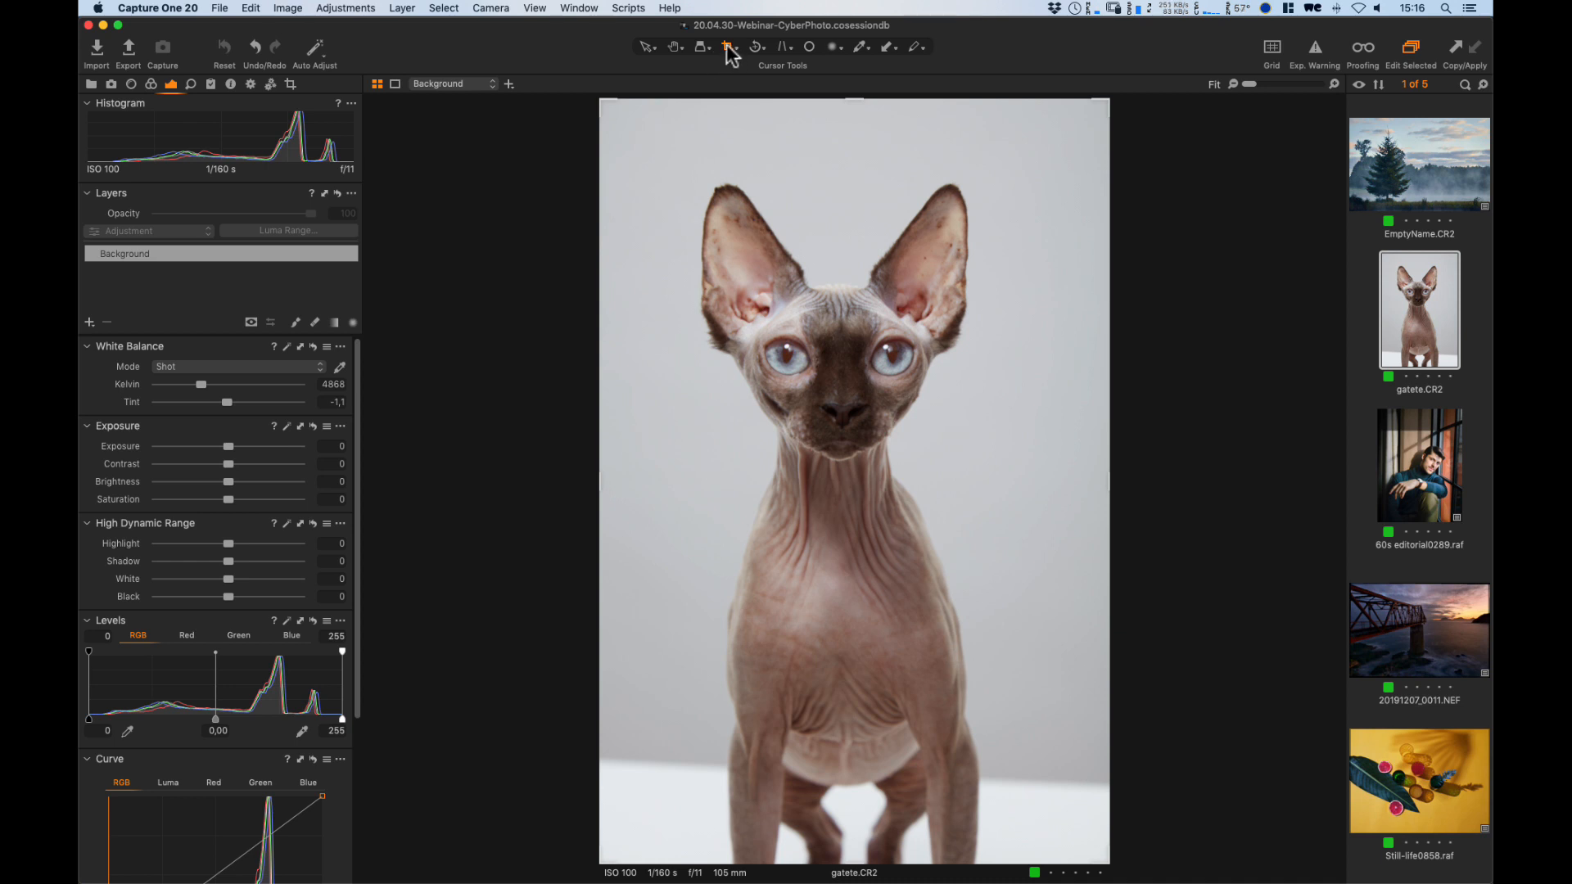
{"action": "left_click_drag", "start_coordinate": [729, 47], "coordinate": [750, 94]}
{"action": "left_click_drag", "start_coordinate": [597, 99], "coordinate": [770, 298]}
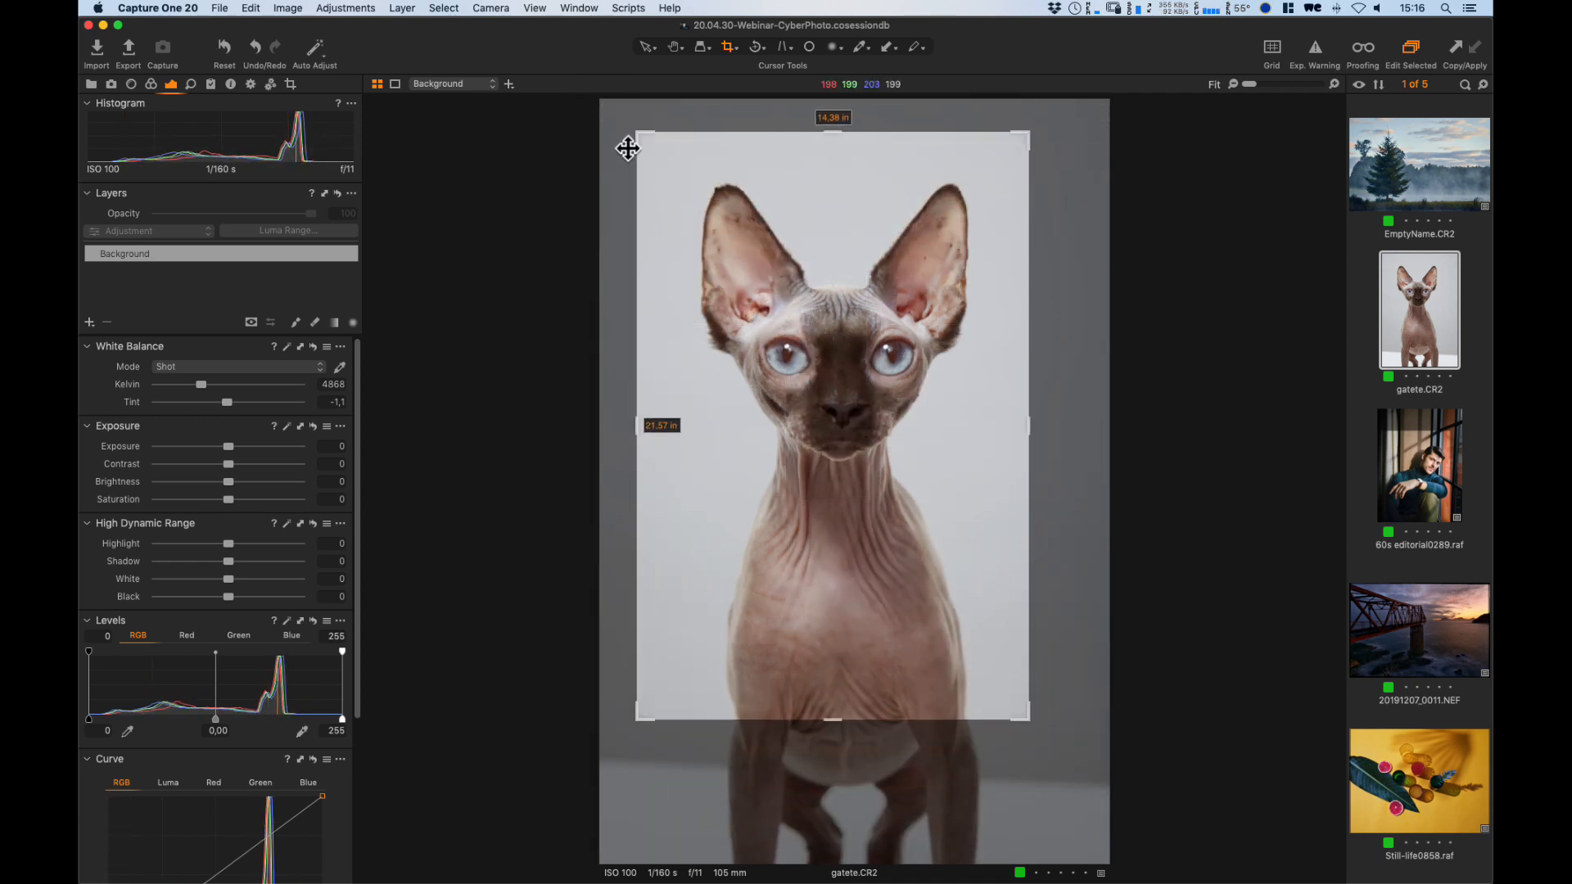
{"action": "left_click_drag", "start_coordinate": [645, 151], "coordinate": [668, 183]}
{"action": "left_click_drag", "start_coordinate": [843, 379], "coordinate": [841, 320]}
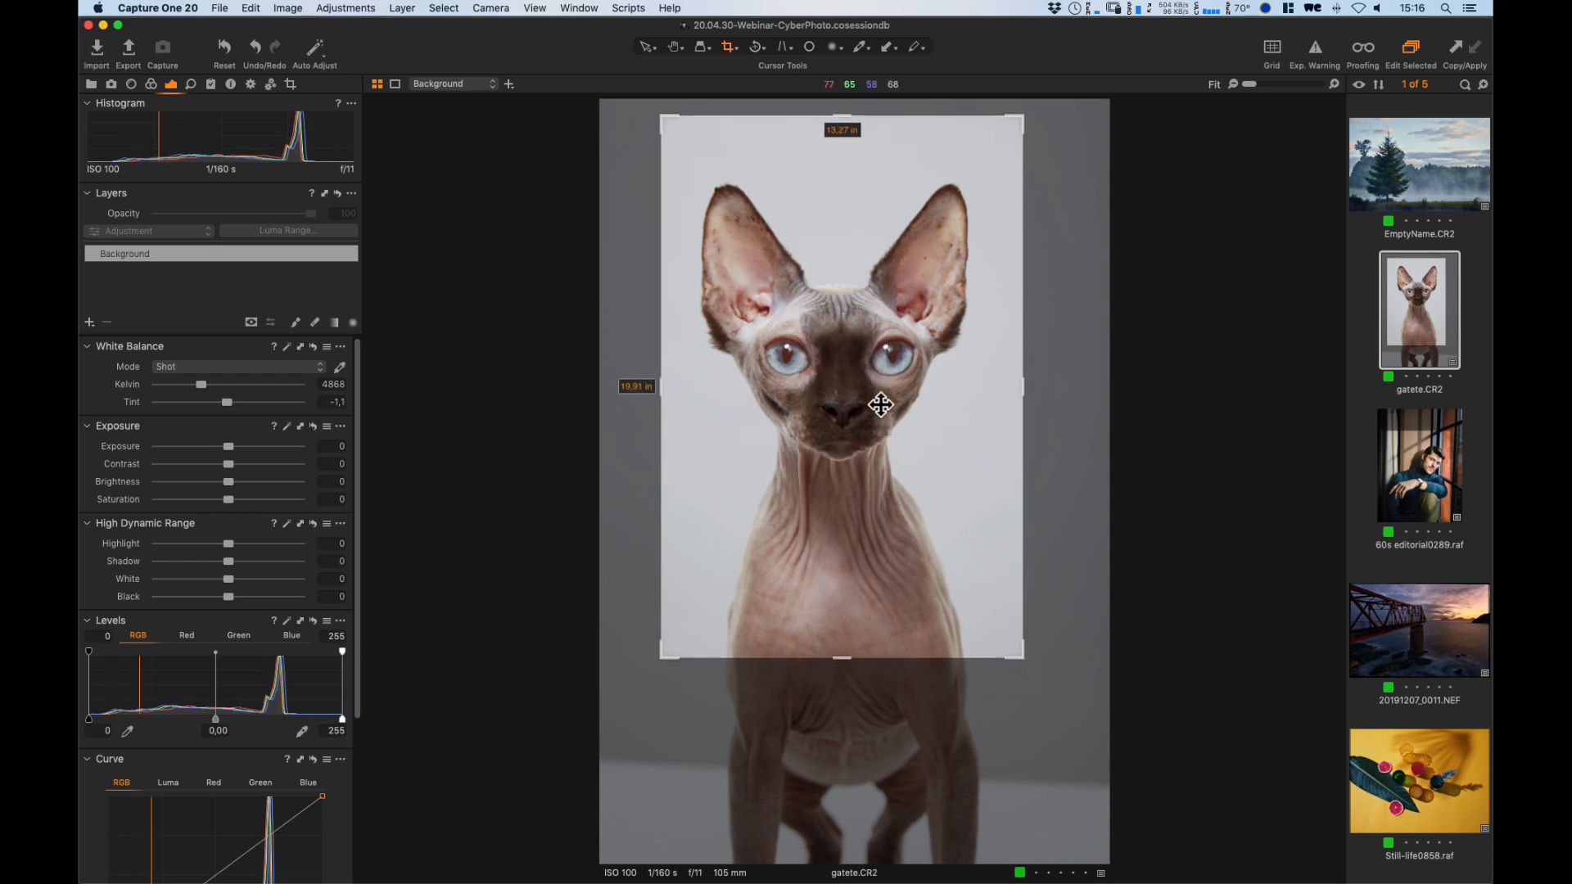
Tighten the crop to about 12.8 × 19.1 in, center it on the cat, and apply it.
{"action": "left_click_drag", "start_coordinate": [883, 408], "coordinate": [877, 399]}
{"action": "left_click_drag", "start_coordinate": [1007, 642], "coordinate": [1000, 619]}
{"action": "left_click_drag", "start_coordinate": [899, 546], "coordinate": [904, 552]}
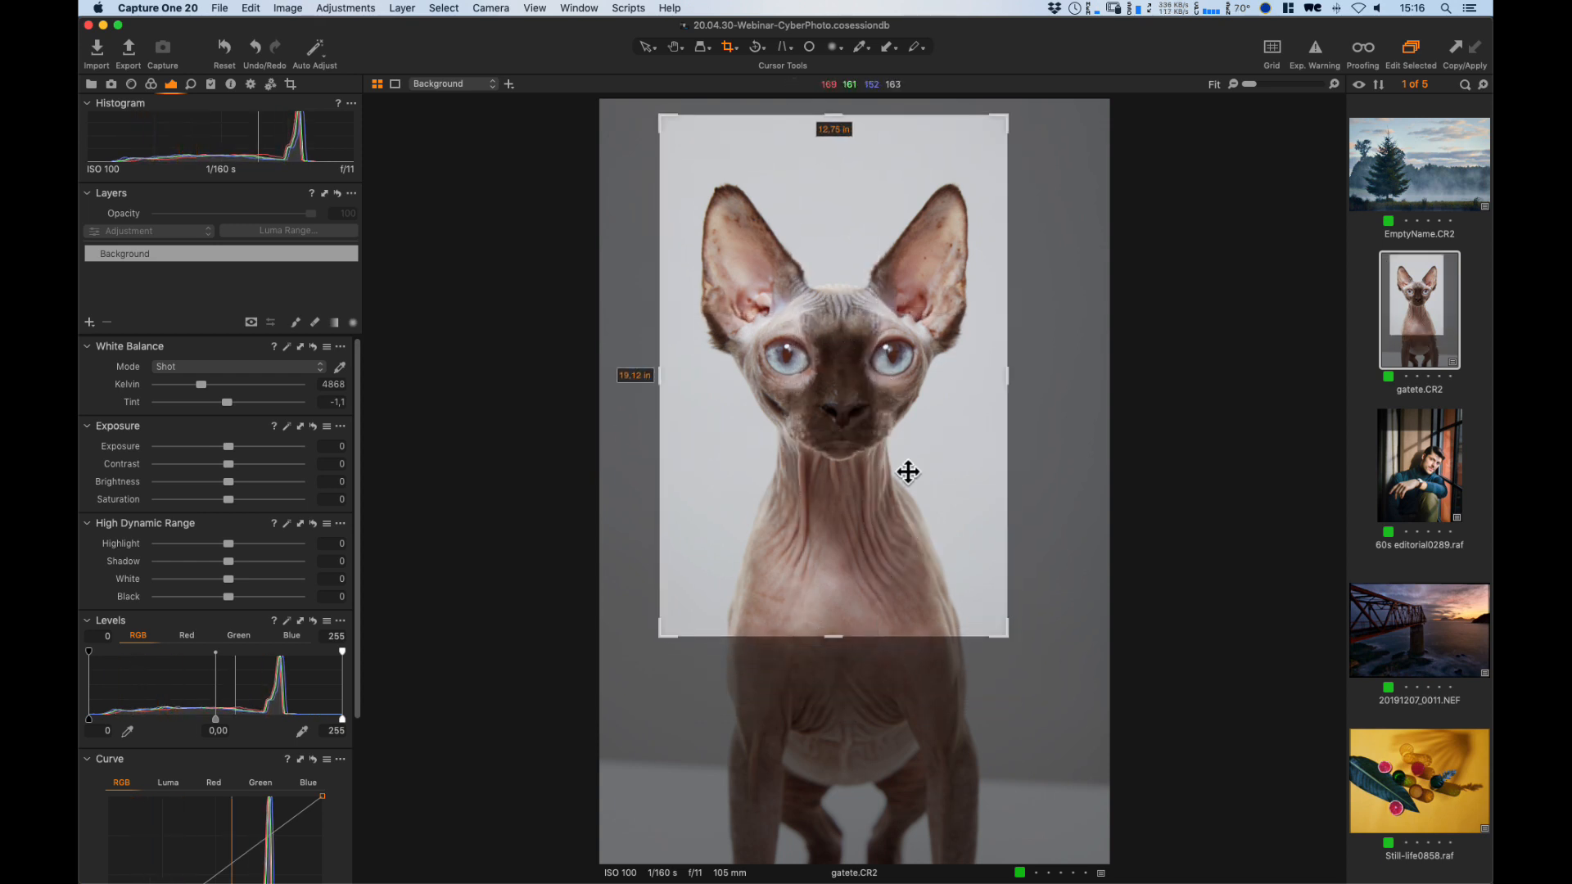
{"action": "key", "text": "h"}
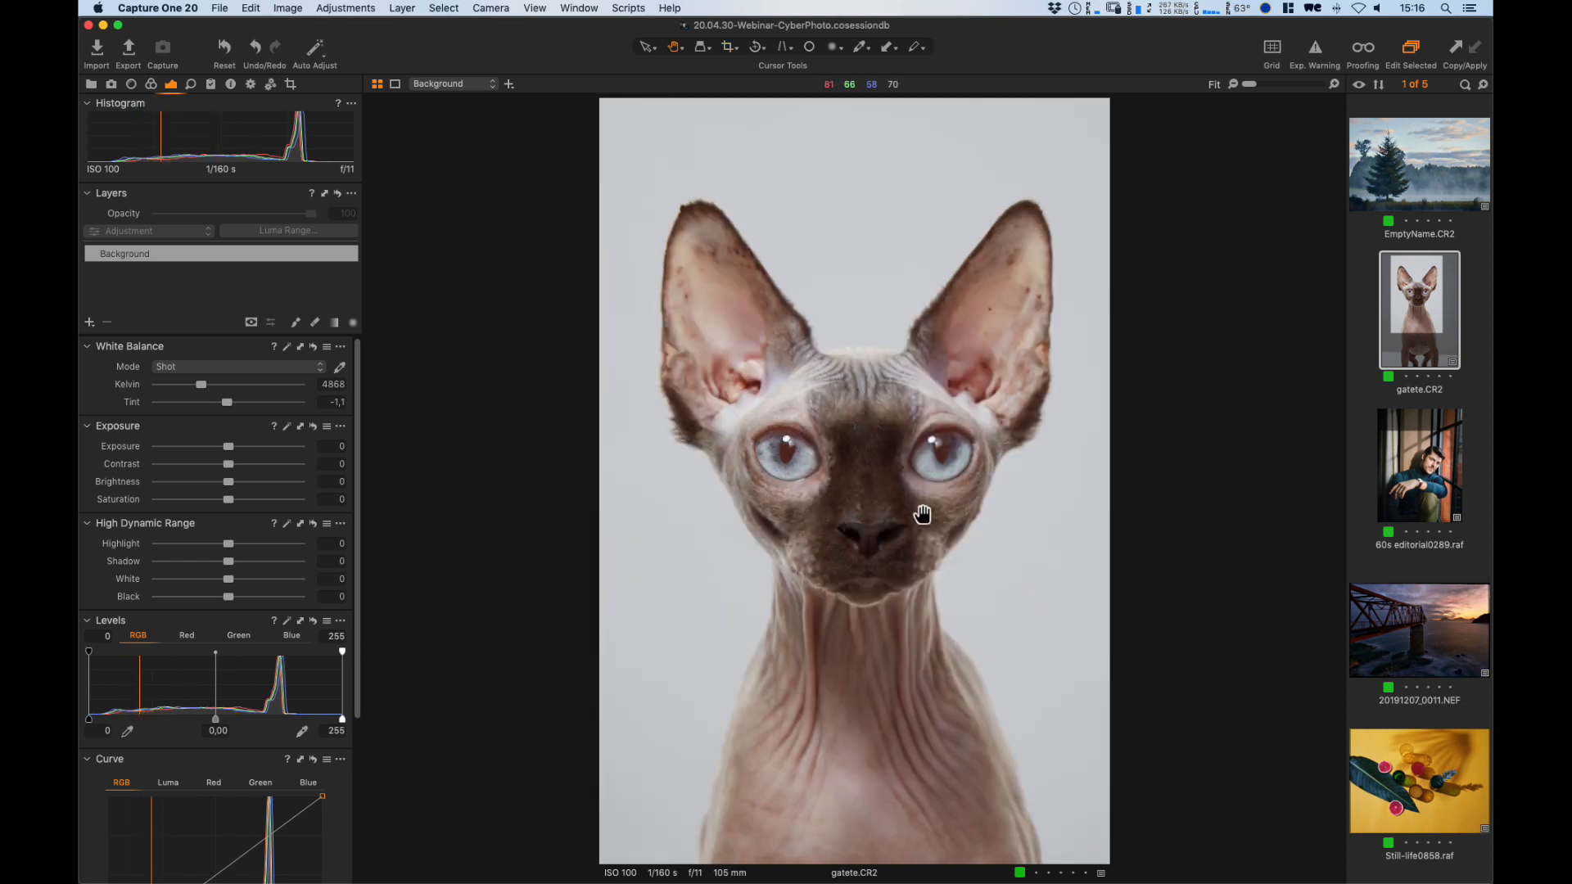
{"action": "key", "text": "c"}
{"action": "left_click_drag", "start_coordinate": [885, 518], "coordinate": [886, 518]}
{"action": "key", "text": "h"}
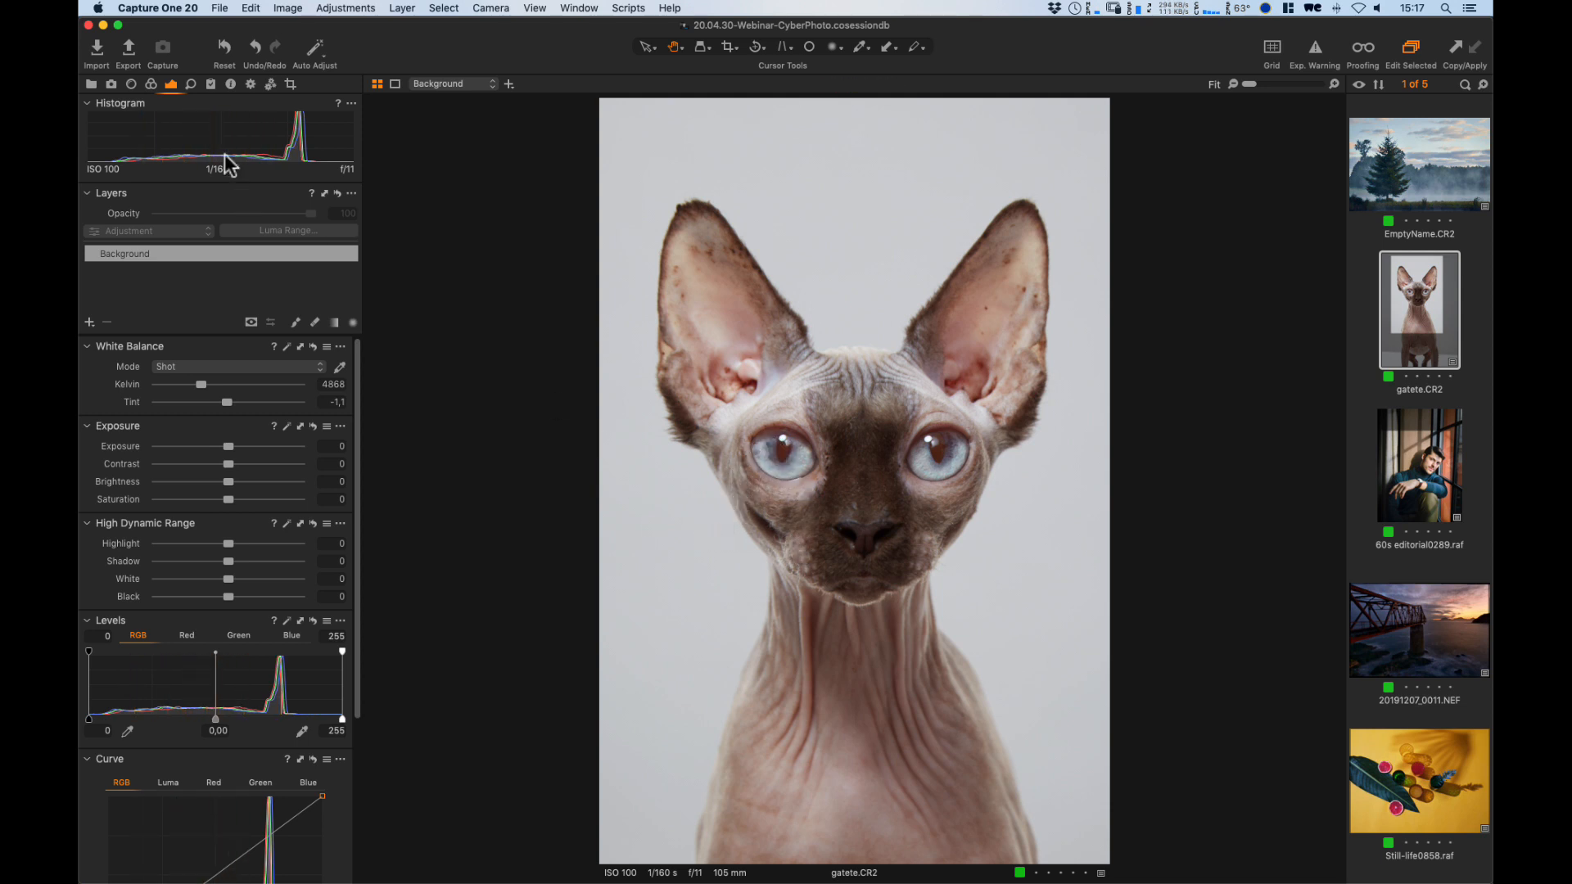
Convert the cat portrait to black and white with Red sensitivity at -80, and inspect the eye at 100%.
{"action": "left_click", "coordinate": [150, 84]}
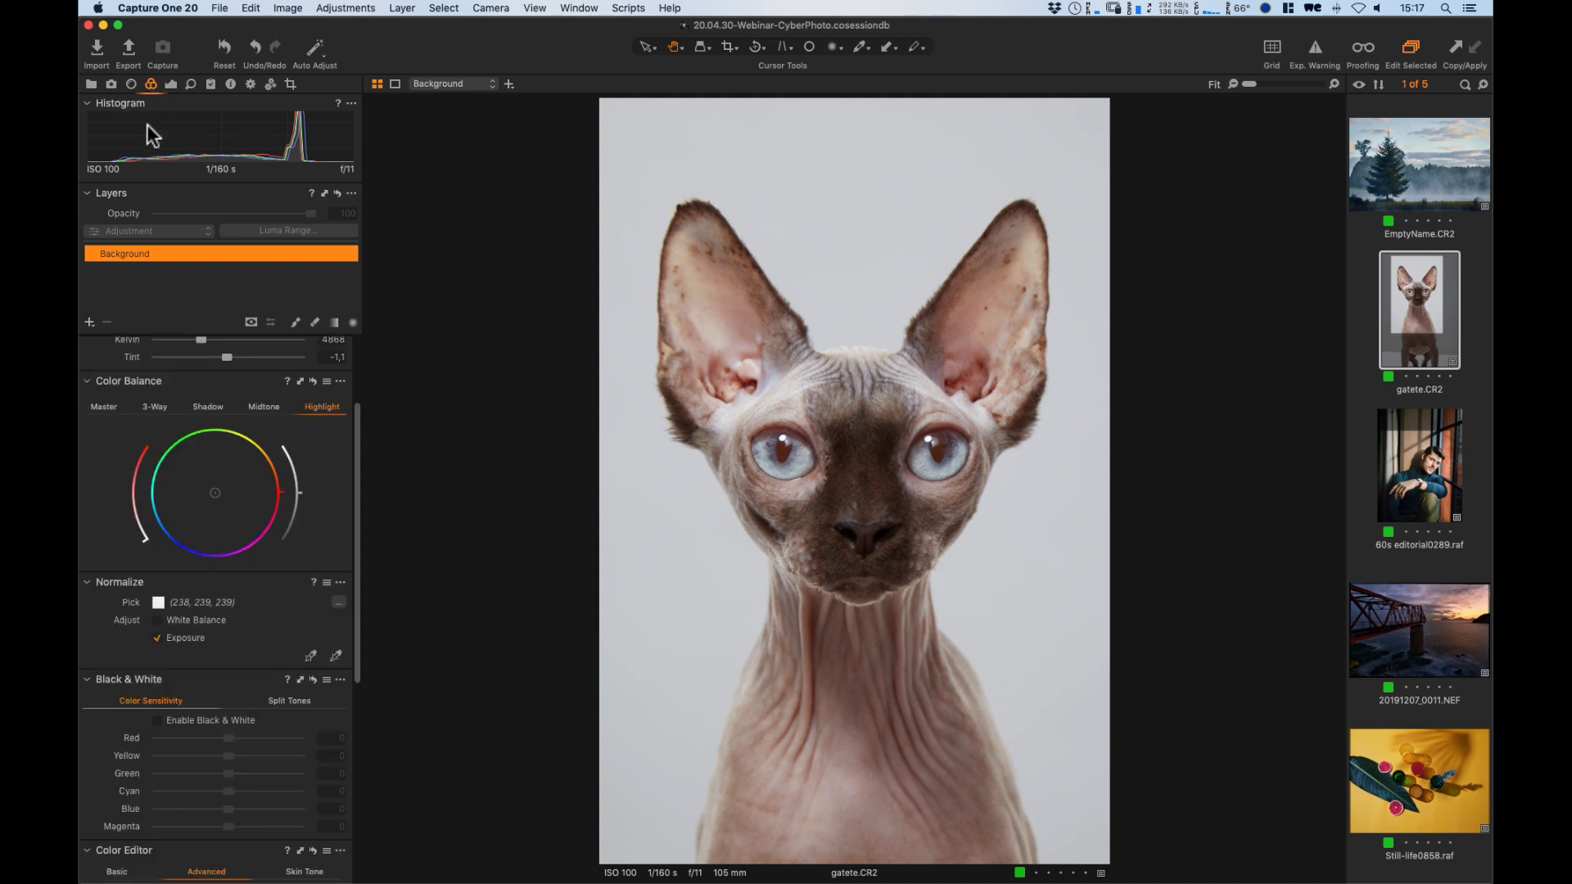
{"action": "left_click_drag", "start_coordinate": [357, 469], "coordinate": [309, 576]}
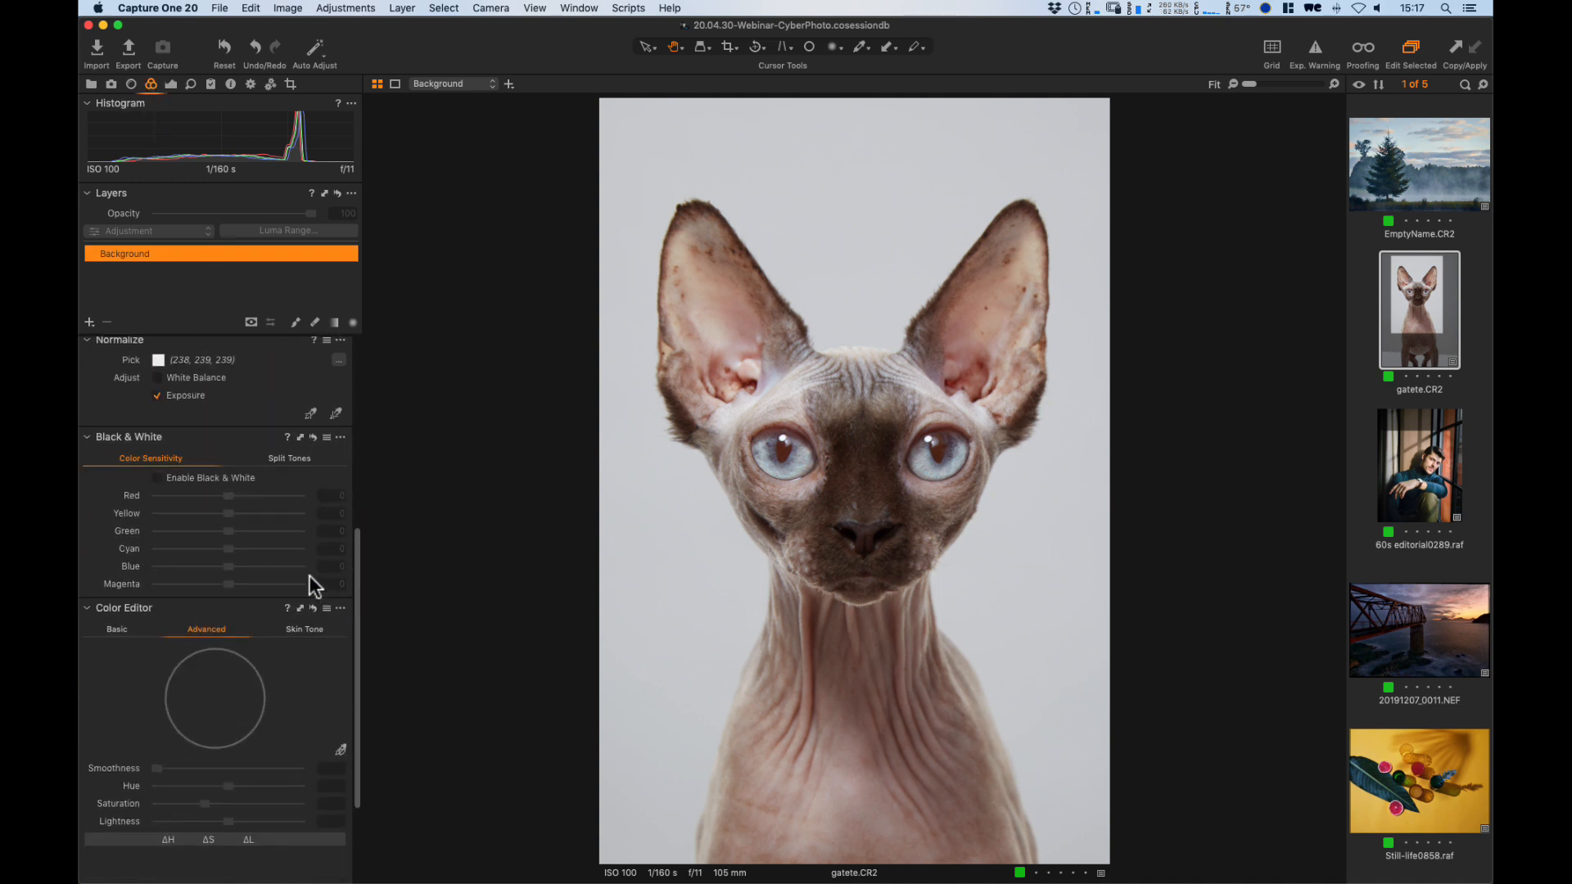
{"action": "left_click", "coordinate": [157, 479]}
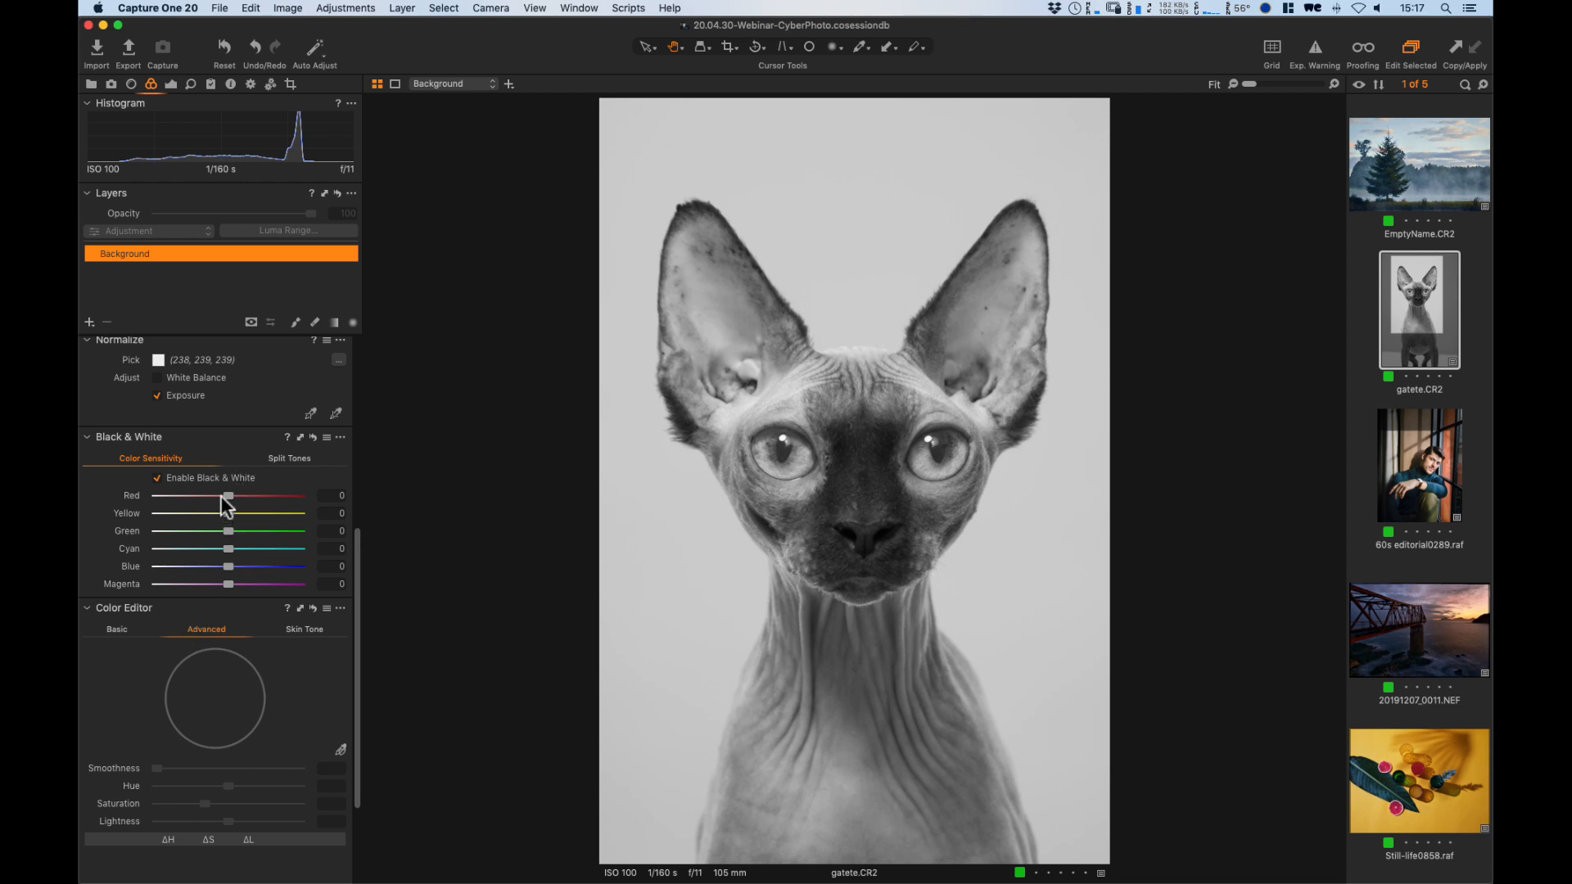
{"action": "left_click_drag", "start_coordinate": [223, 496], "coordinate": [191, 496]}
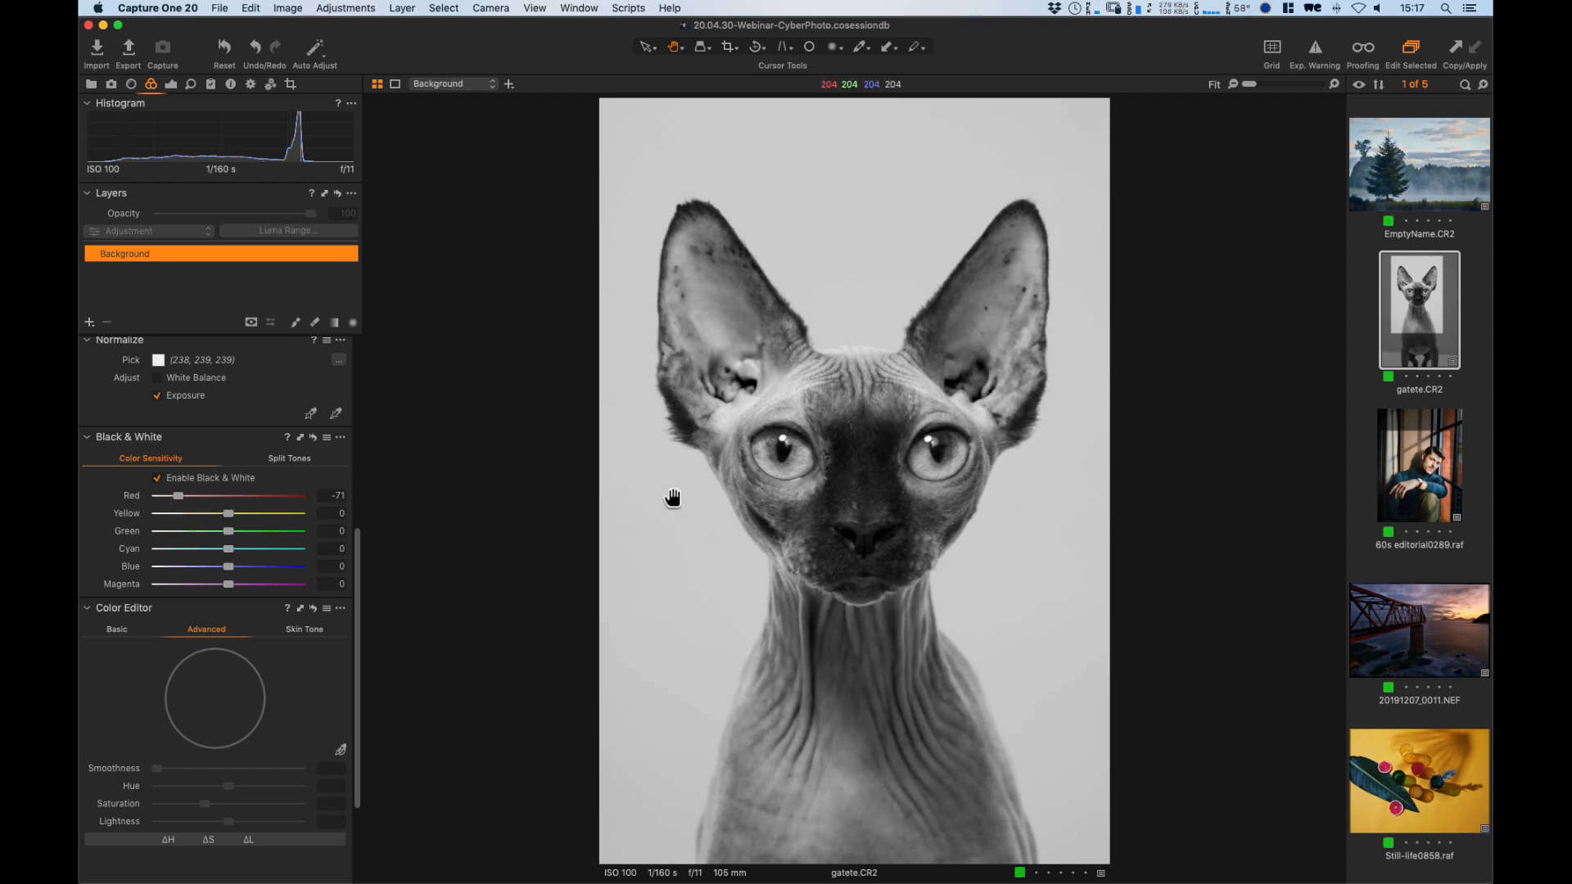
{"action": "left_click_drag", "start_coordinate": [172, 495], "coordinate": [170, 496]}
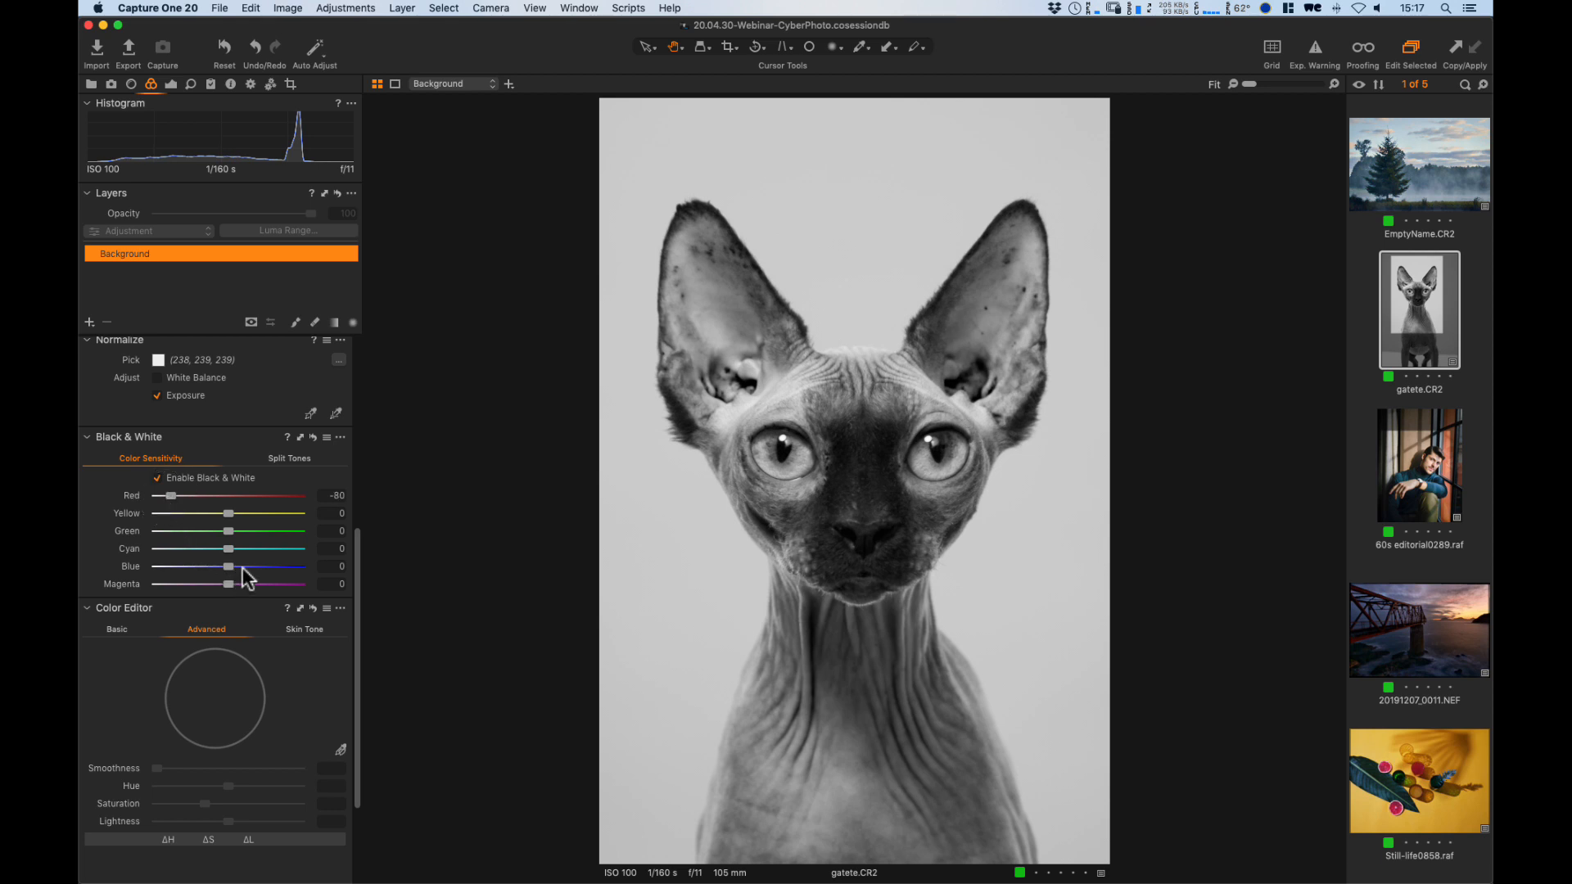
{"action": "double_click", "coordinate": [776, 463]}
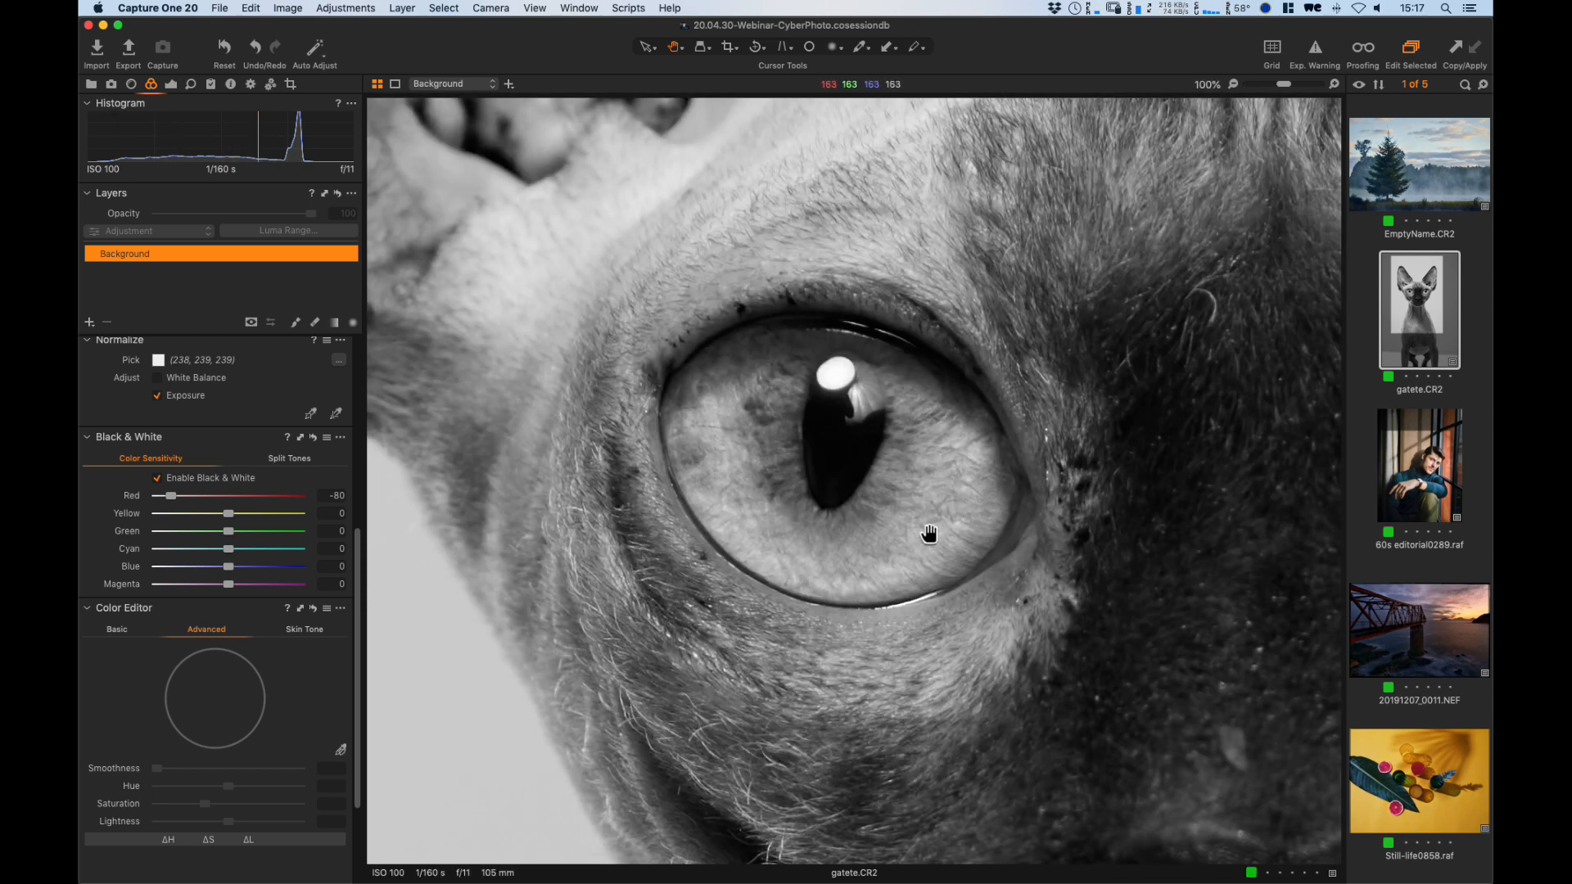
Set the black-and-white sensitivities to Yellow -51, Green 1, Cyan 83, Blue 68 and Magenta -72, and inspect the eye at 100%.
{"action": "double_click", "coordinate": [888, 486]}
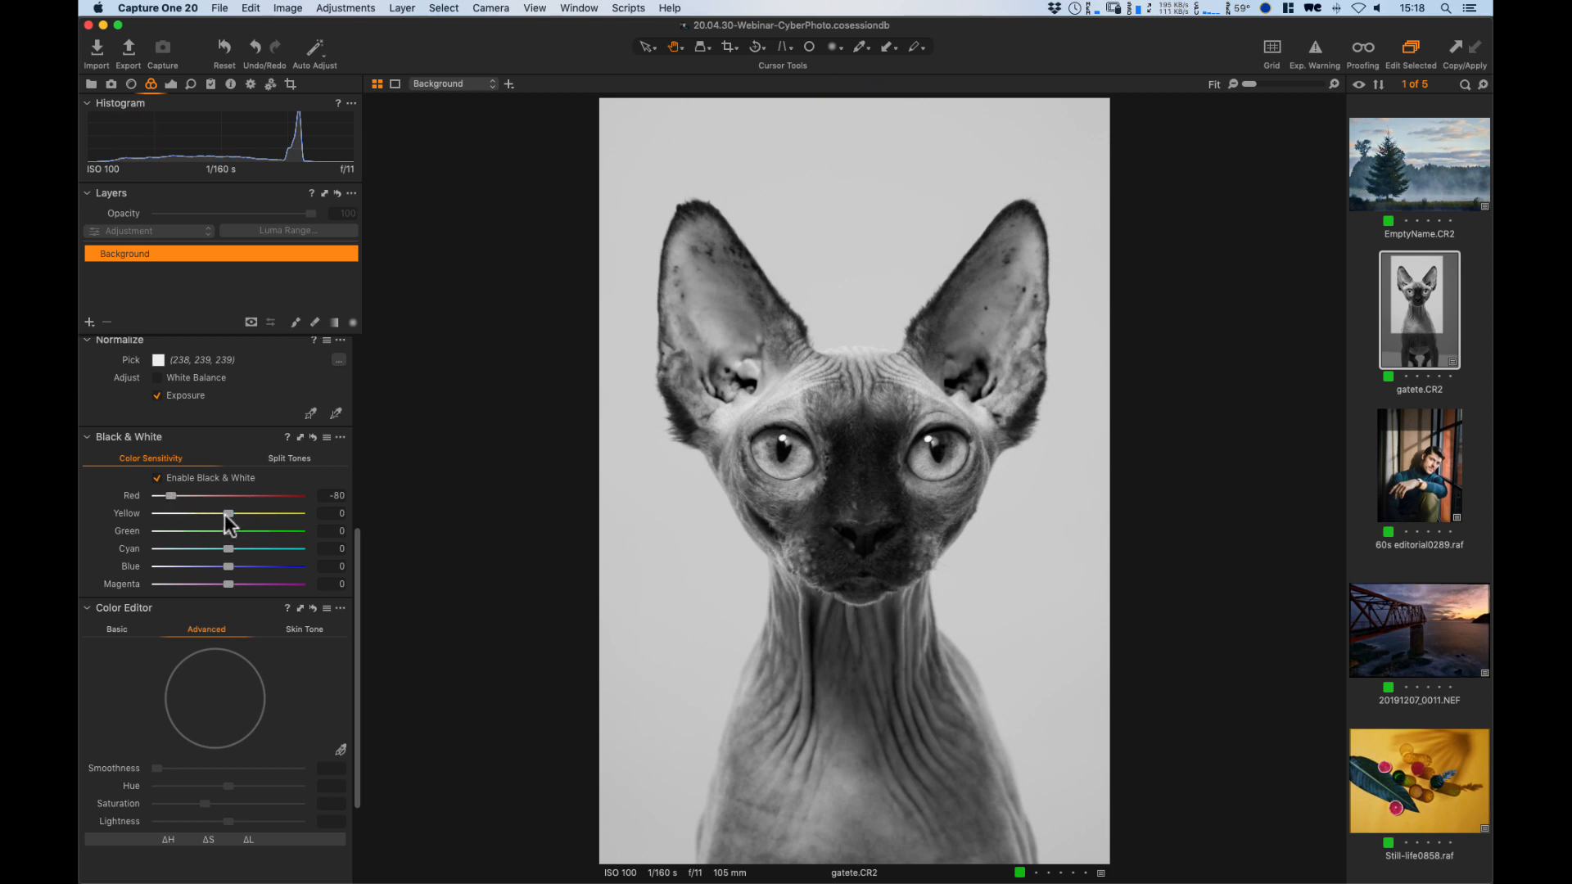
{"action": "mouse_move", "coordinate": [229, 520]}
{"action": "left_mouse_down"}
{"action": "mouse_move", "coordinate": [193, 514]}
{"action": "mouse_move", "coordinate": [258, 528]}
{"action": "mouse_move", "coordinate": [177, 531]}
{"action": "mouse_move", "coordinate": [273, 545]}
{"action": "mouse_move", "coordinate": [160, 554]}
{"action": "mouse_move", "coordinate": [308, 554]}
{"action": "mouse_move", "coordinate": [151, 579]}
{"action": "mouse_move", "coordinate": [277, 566]}
{"action": "mouse_move", "coordinate": [211, 587]}
{"action": "mouse_move", "coordinate": [165, 579]}
{"action": "mouse_move", "coordinate": [177, 584]}
{"action": "left_mouse_up"}
{"action": "left_click", "coordinate": [791, 444]}
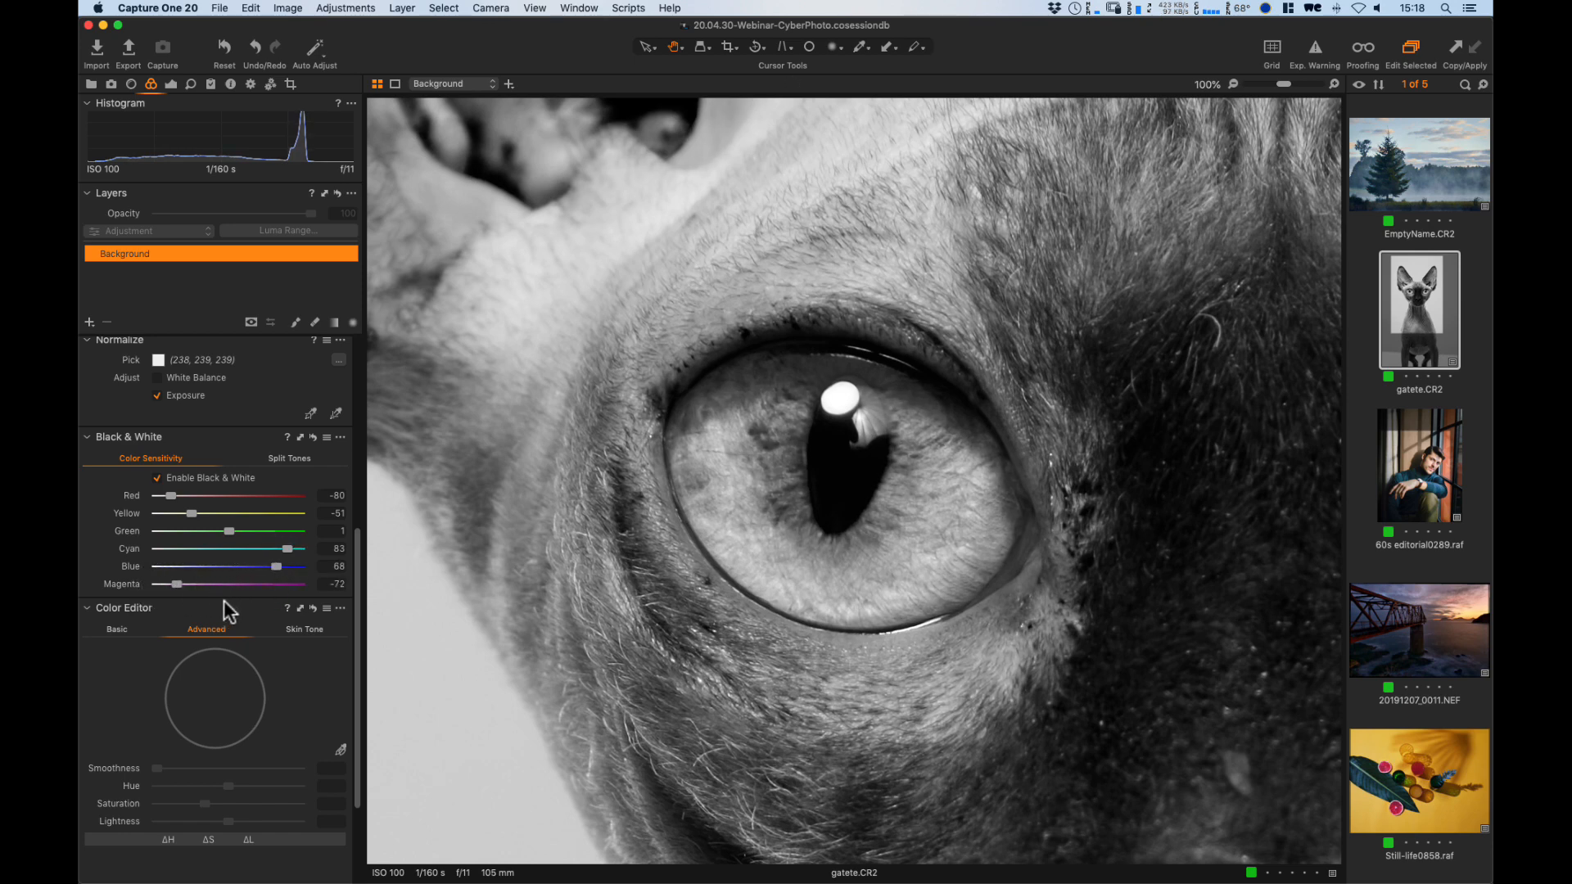
Undo the last Magenta change and refine the Magenta sensitivity to -50 while checking the eye at 100%.
{"action": "key", "text": "super+z"}
{"action": "left_click", "coordinate": [972, 413]}
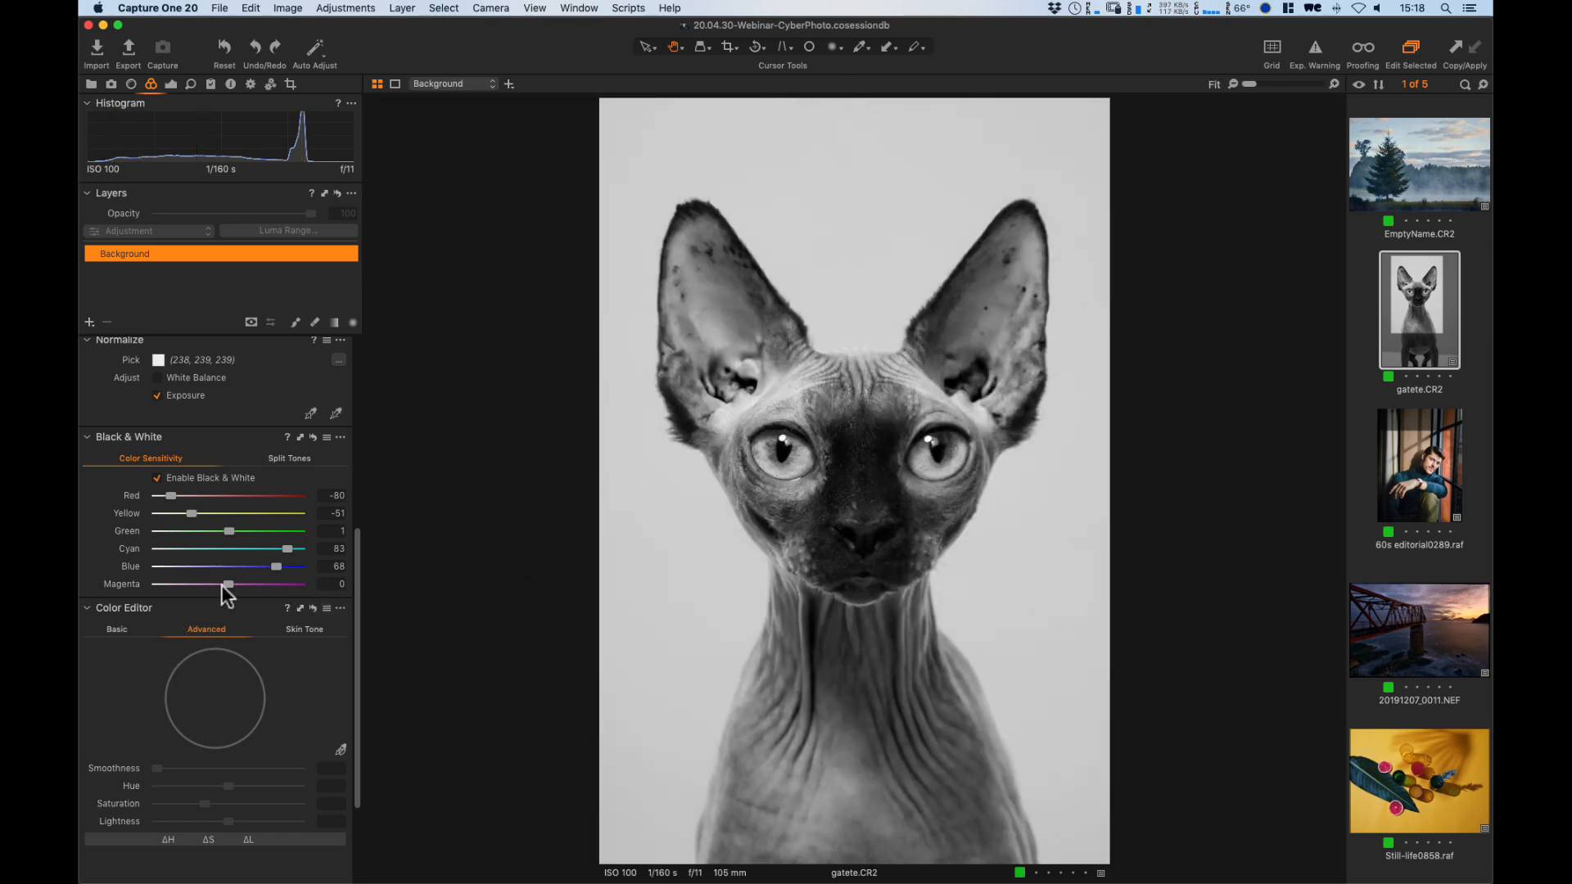
{"action": "left_click_drag", "start_coordinate": [229, 584], "coordinate": [155, 606]}
{"action": "left_click_drag", "start_coordinate": [234, 606], "coordinate": [196, 603]}
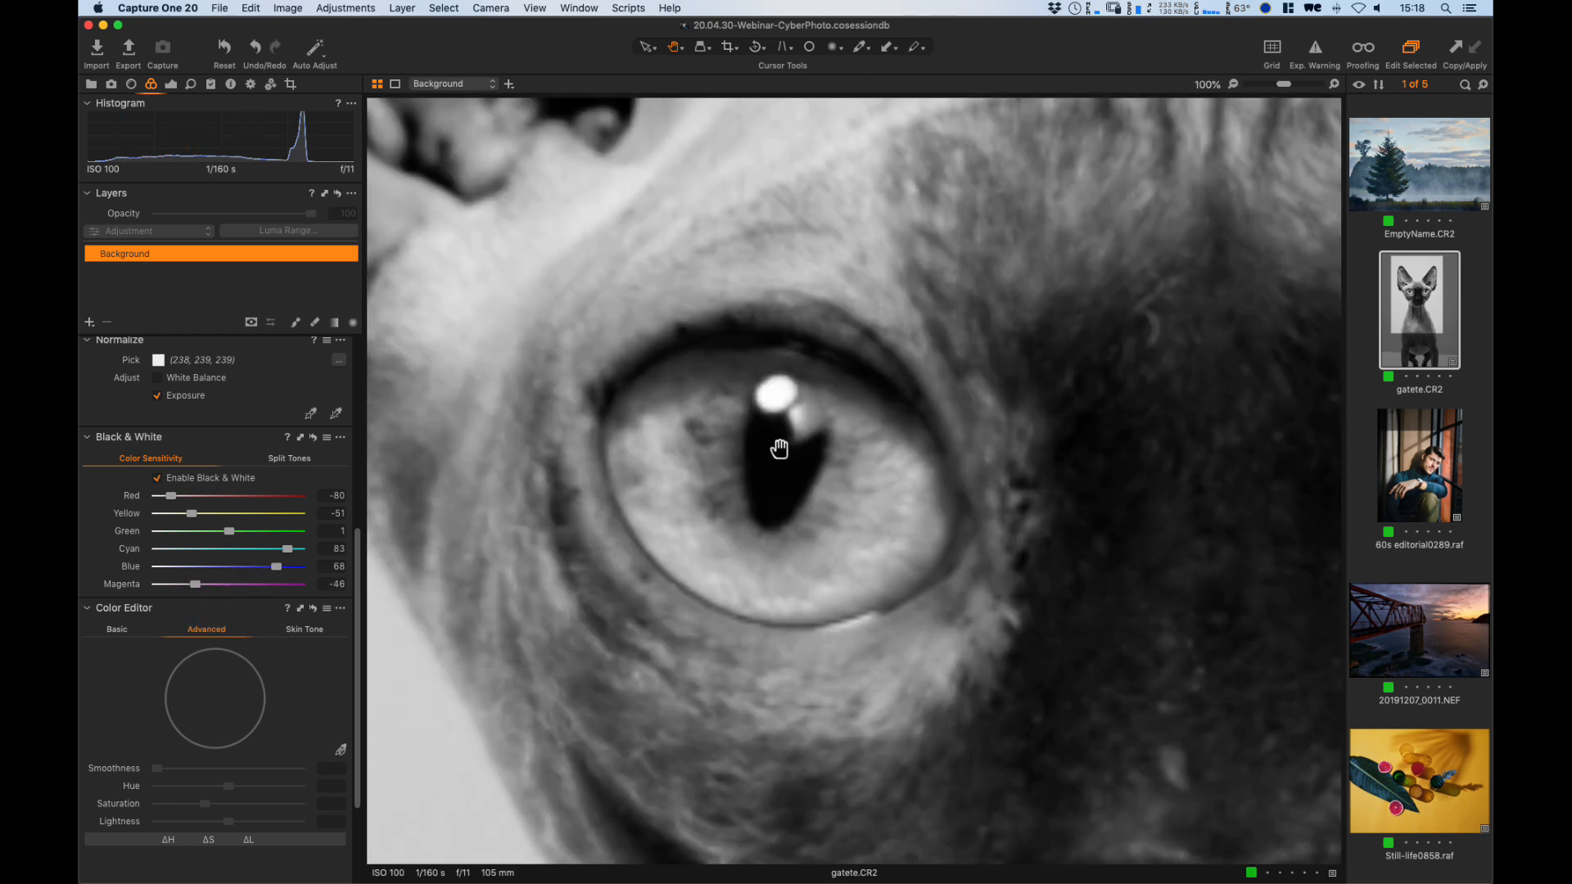
{"action": "left_click", "coordinate": [791, 450]}
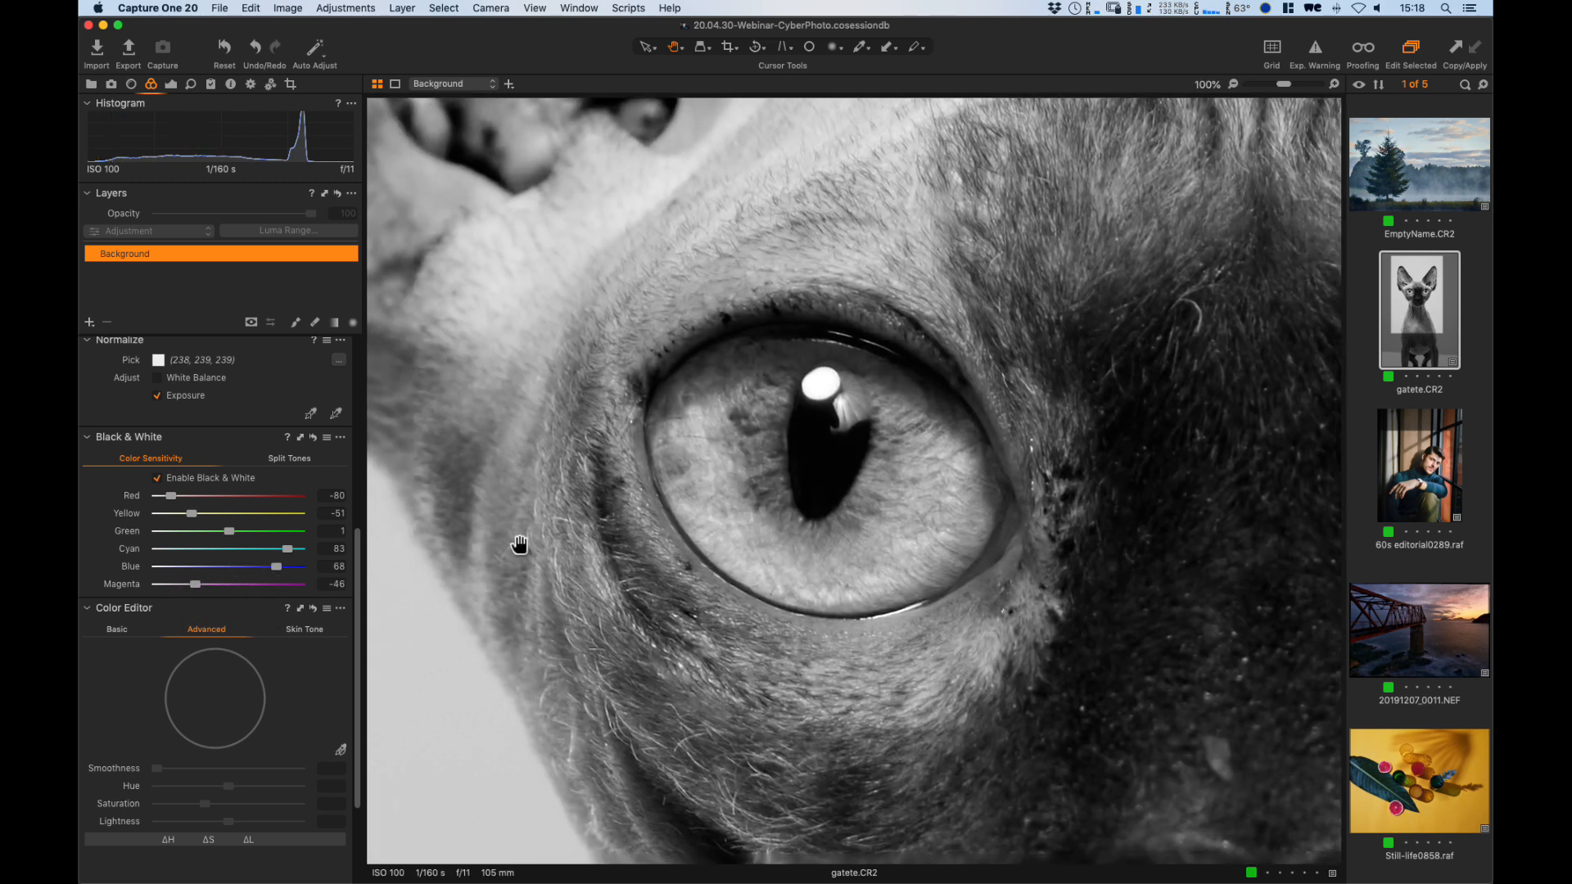
{"action": "mouse_move", "coordinate": [197, 586]}
{"action": "left_mouse_down"}
{"action": "mouse_move", "coordinate": [269, 589]}
{"action": "mouse_move", "coordinate": [193, 616]}
{"action": "left_mouse_up"}
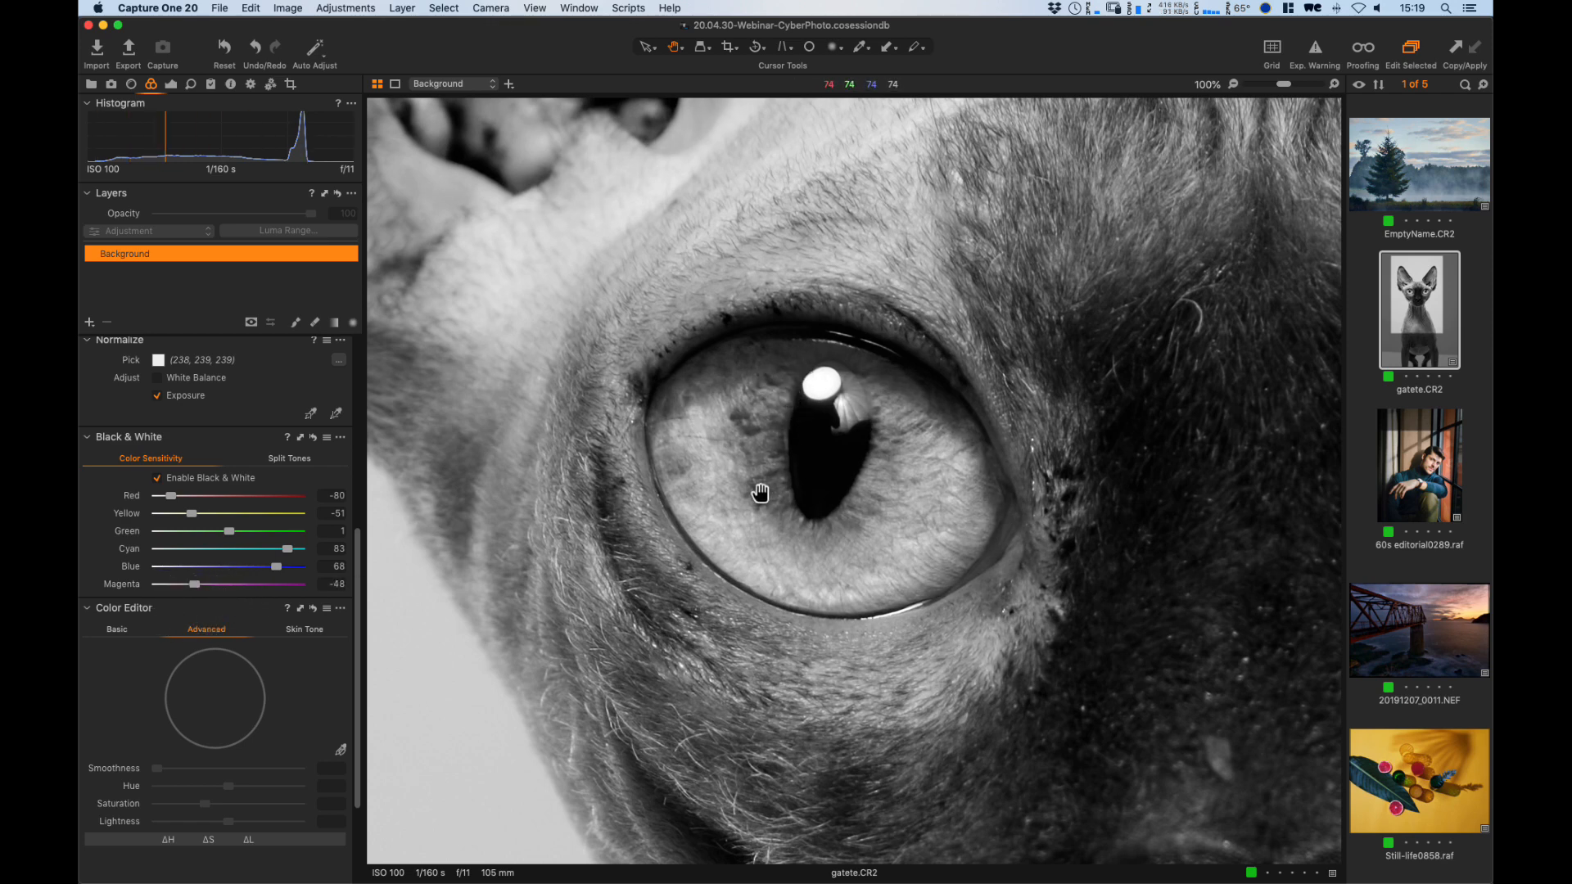
{"action": "mouse_move", "coordinate": [194, 584]}
{"action": "left_mouse_down"}
{"action": "mouse_move", "coordinate": [179, 589]}
{"action": "mouse_move", "coordinate": [192, 592]}
{"action": "left_mouse_up"}
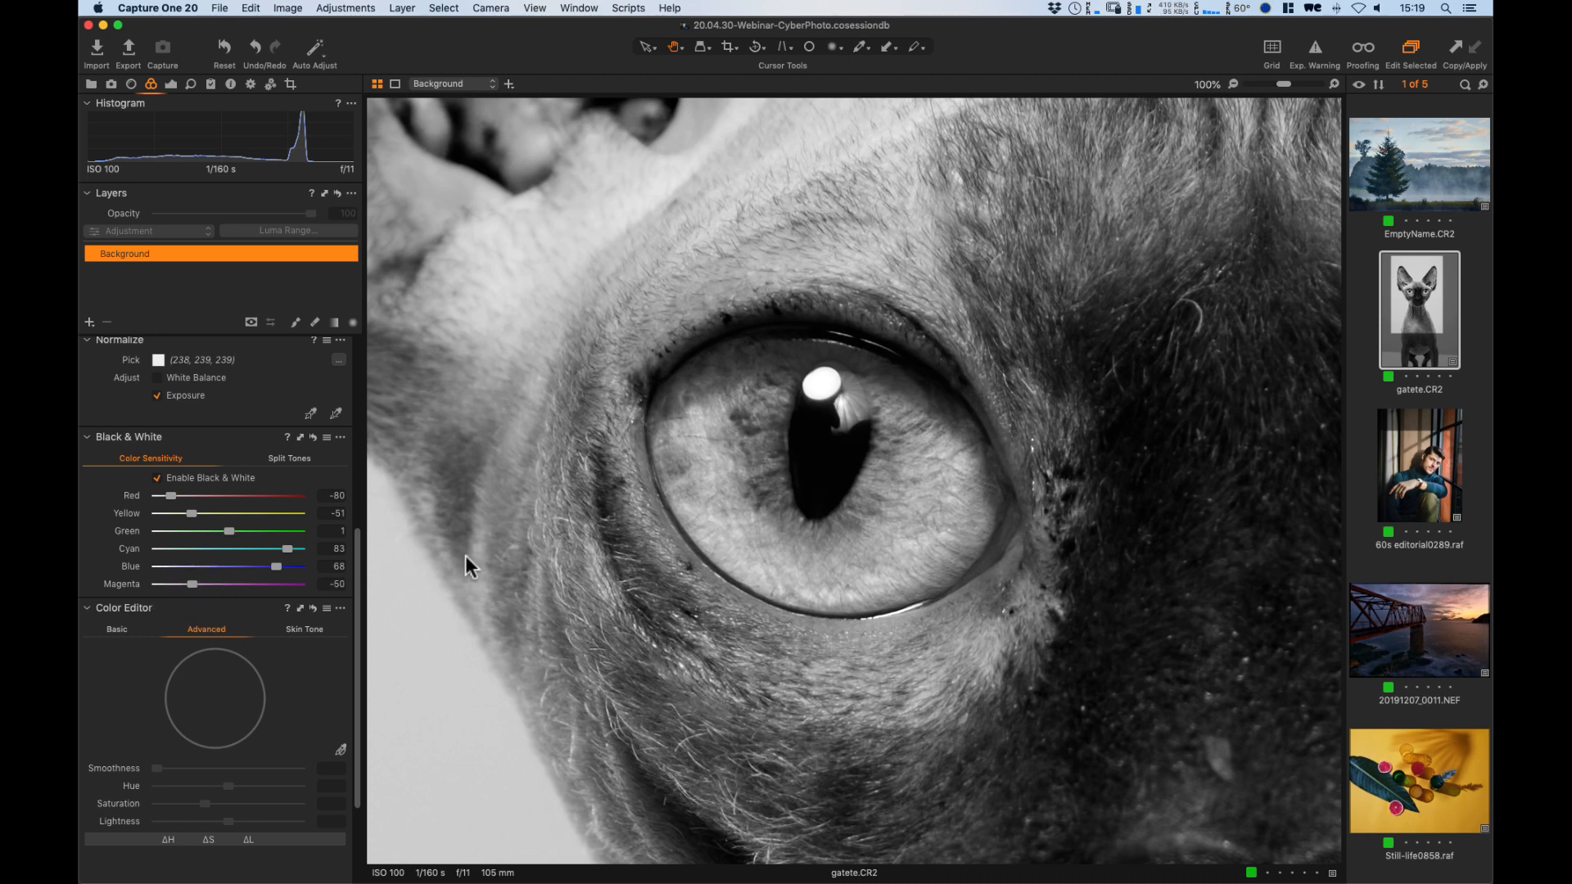
Compare the whole portrait's custom black-and-white conversion with the default sensitivities, and restore the custom values.
{"action": "double_click", "coordinate": [834, 495]}
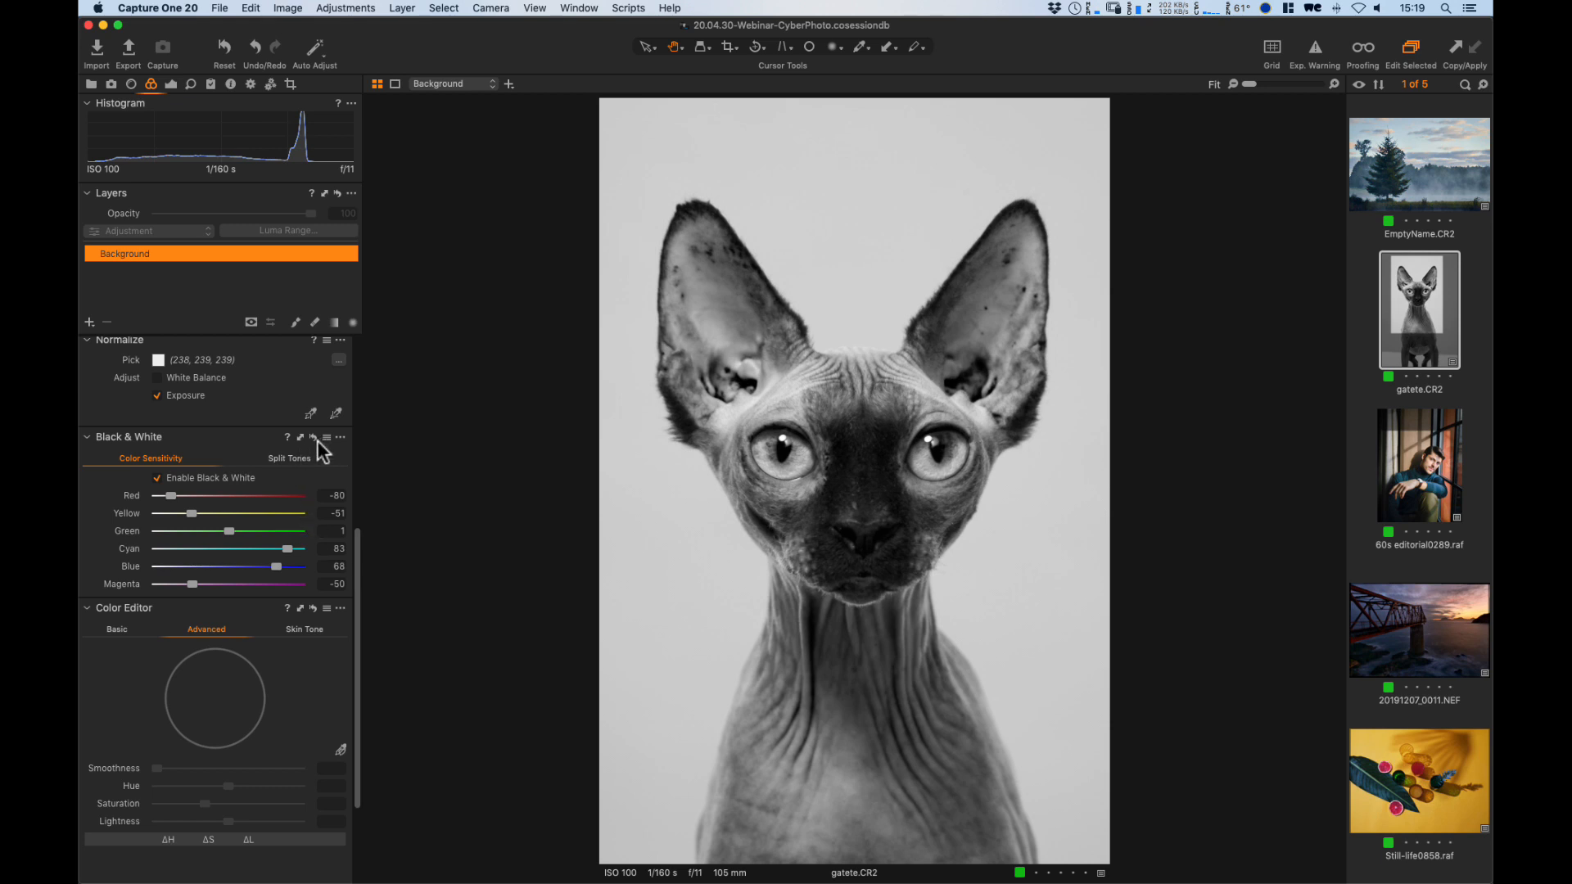
{"action": "left_click_drag", "start_coordinate": [312, 435], "coordinate": [313, 439]}
{"action": "left_click", "coordinate": [312, 438]}
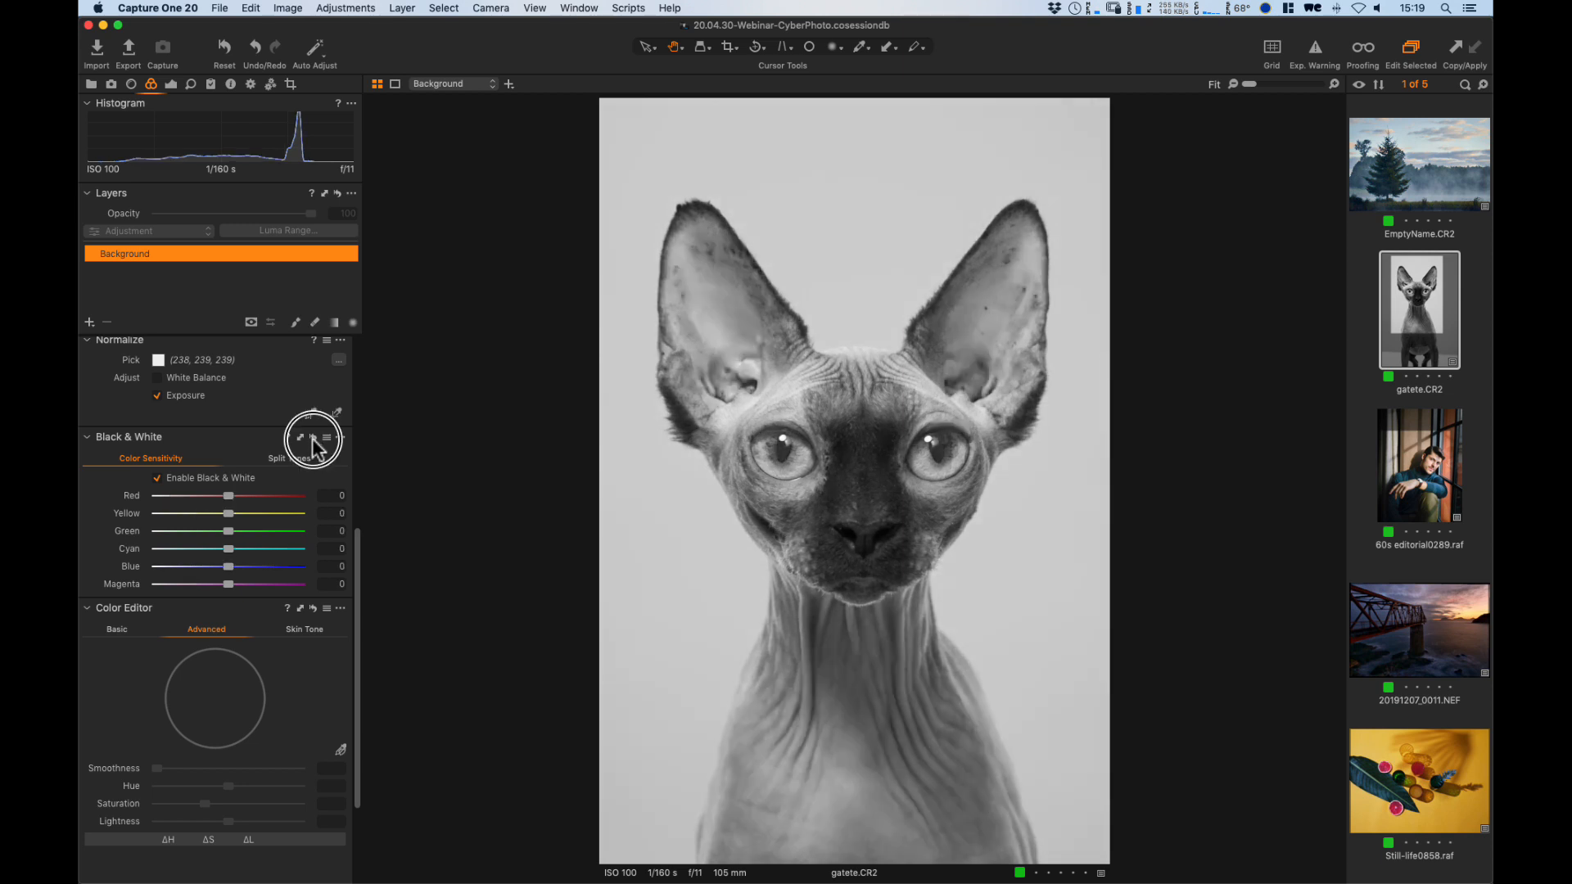
{"action": "key", "text": "super+z"}
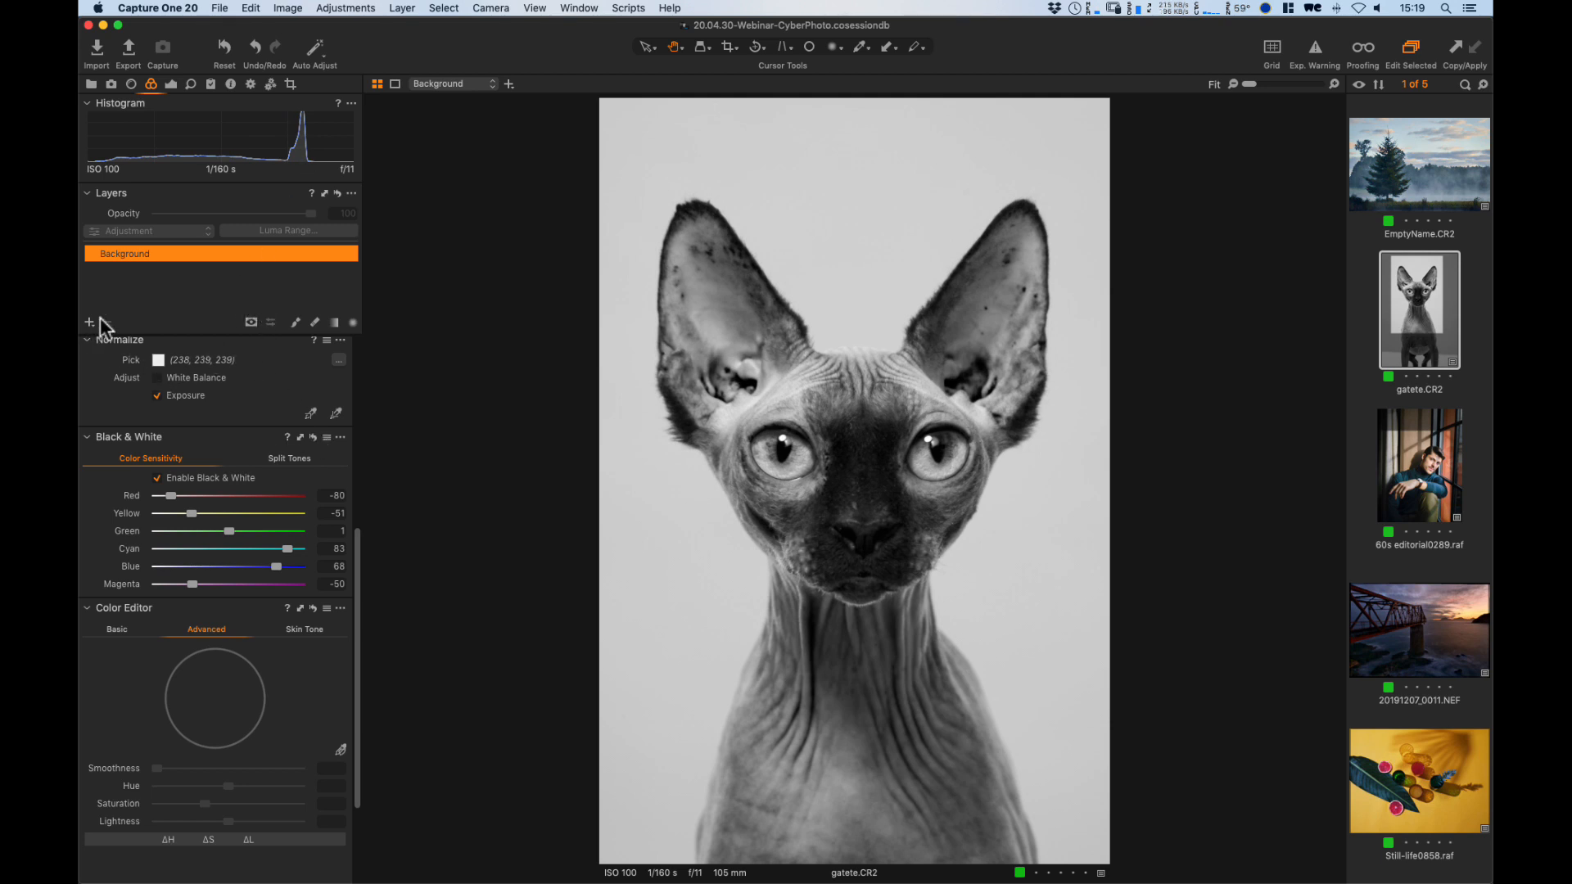
Add a filled adjustment layer named Adjustments to the cat portrait and check its mask.
{"action": "left_click_drag", "start_coordinate": [89, 323], "coordinate": [123, 342]}
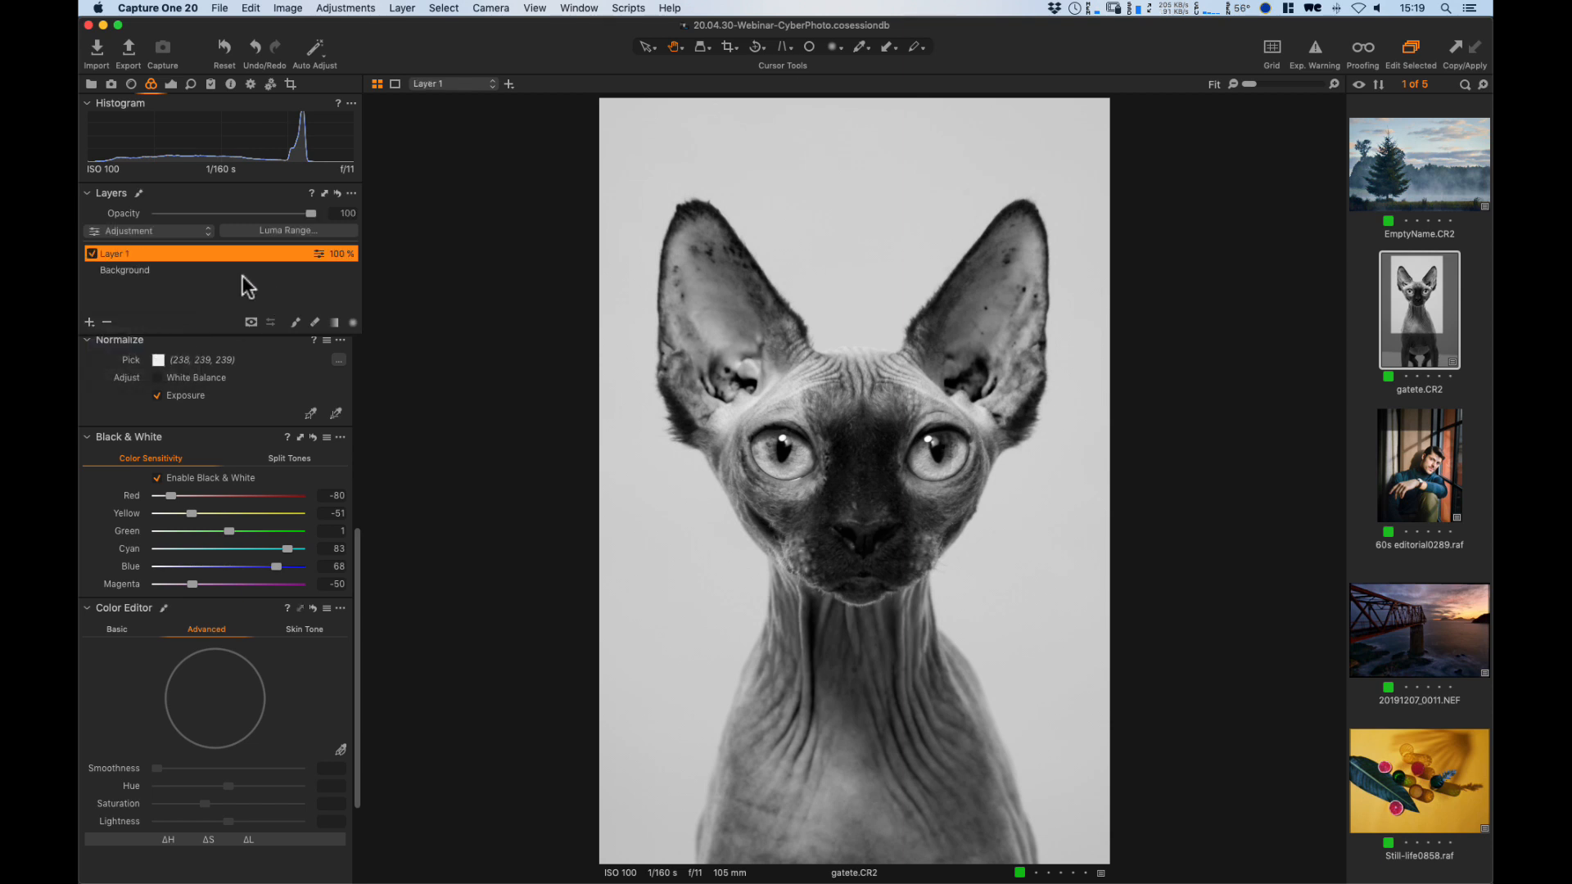
{"action": "double_click", "coordinate": [107, 255]}
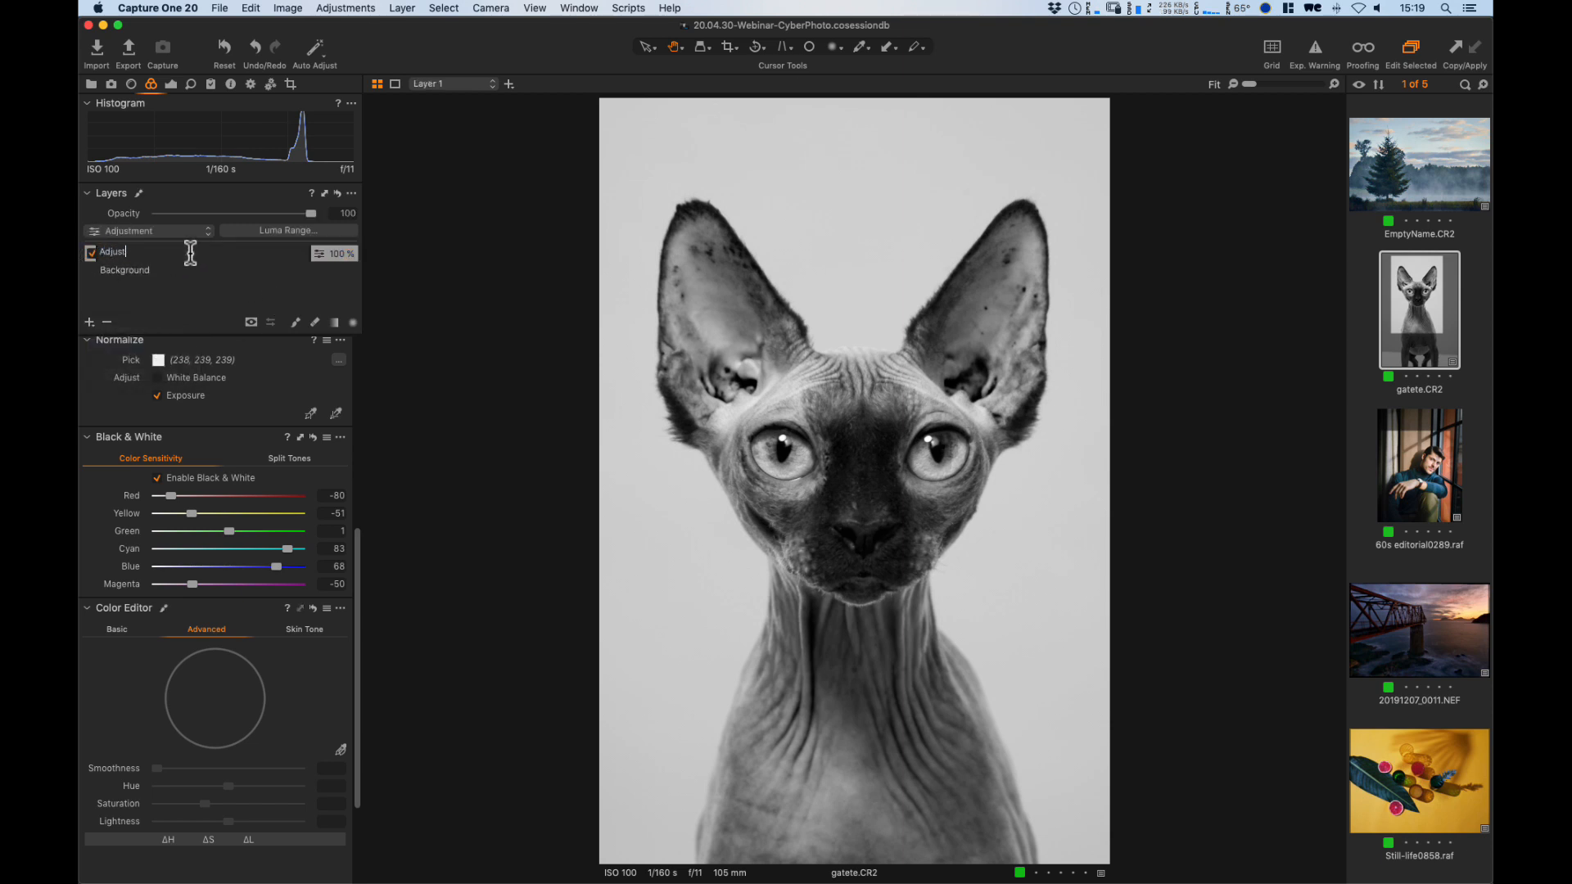
{"action": "key", "text": "Return"}
{"action": "key", "text": "m"}
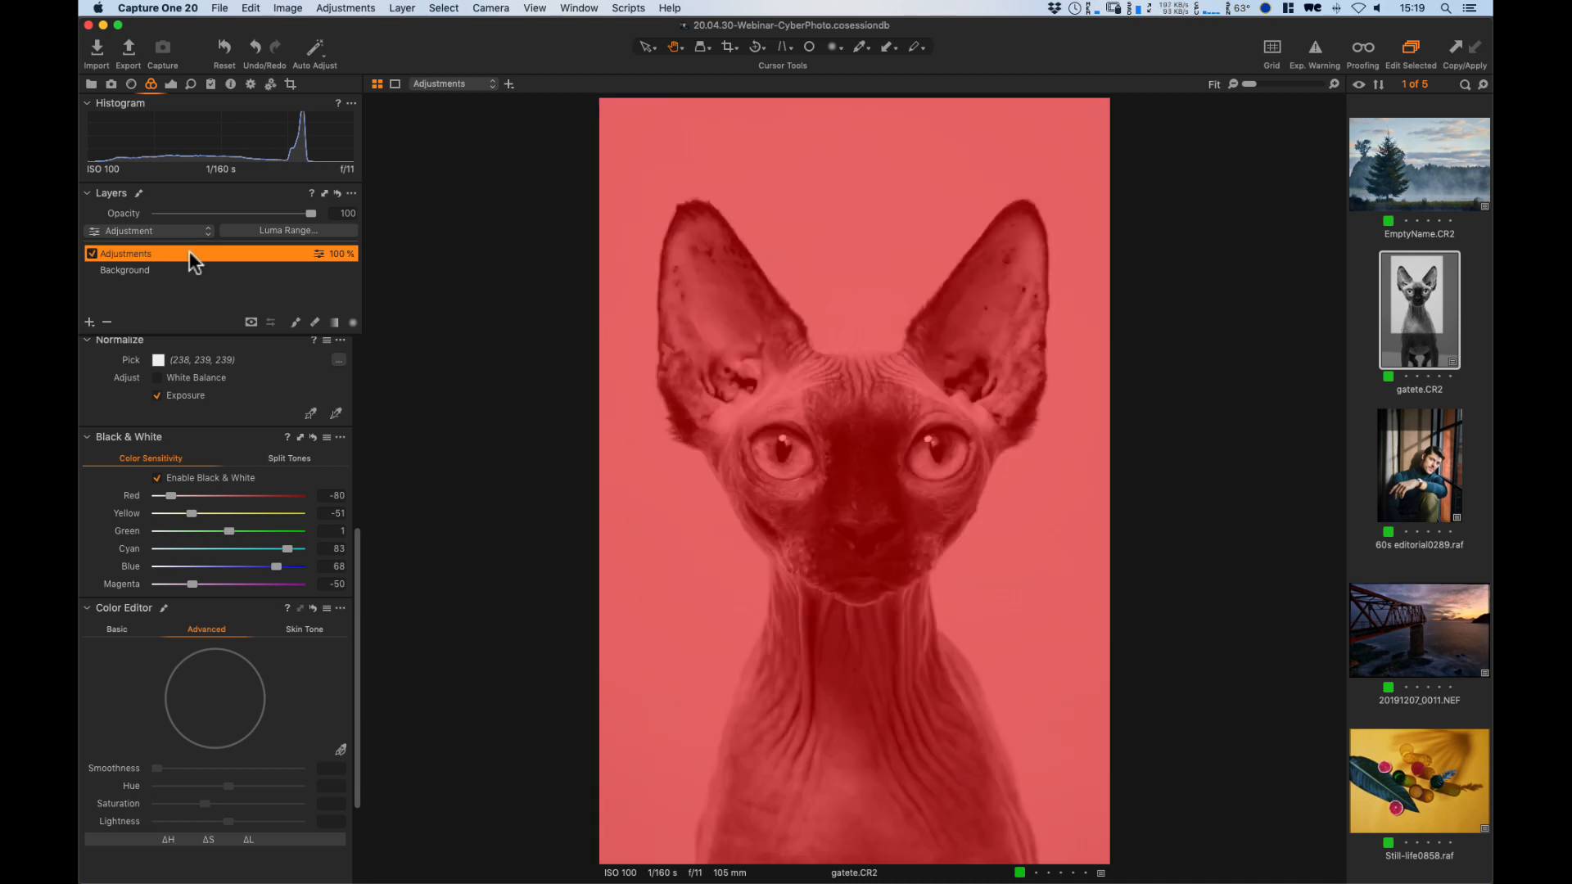
{"action": "key", "text": "m"}
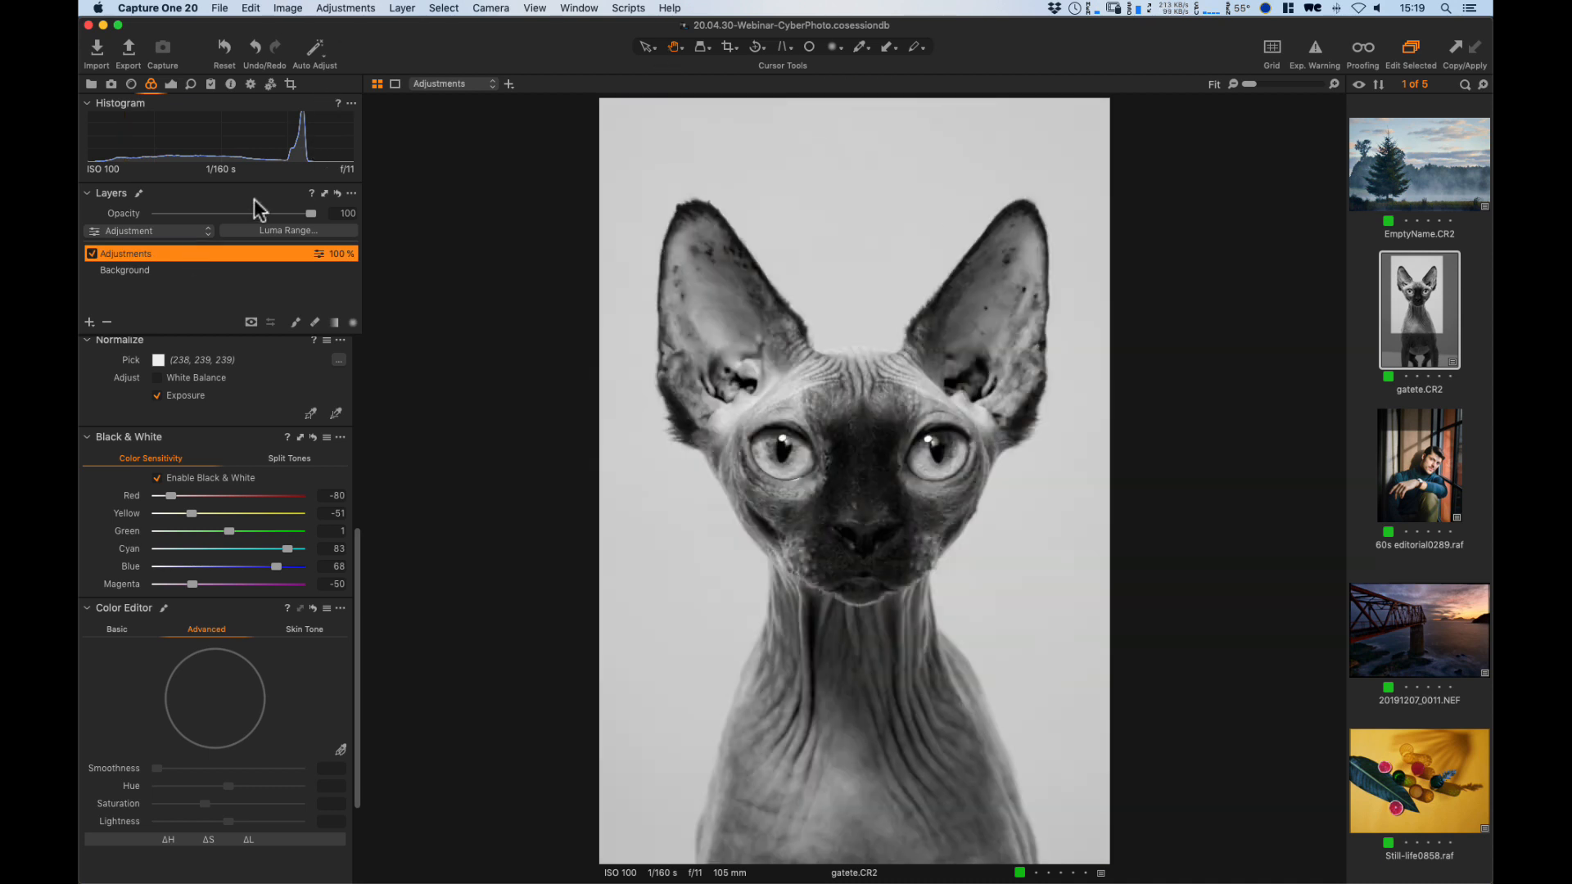
Raise the Exposure of the Adjustments layer to 0.3.
{"action": "left_click", "coordinate": [170, 84]}
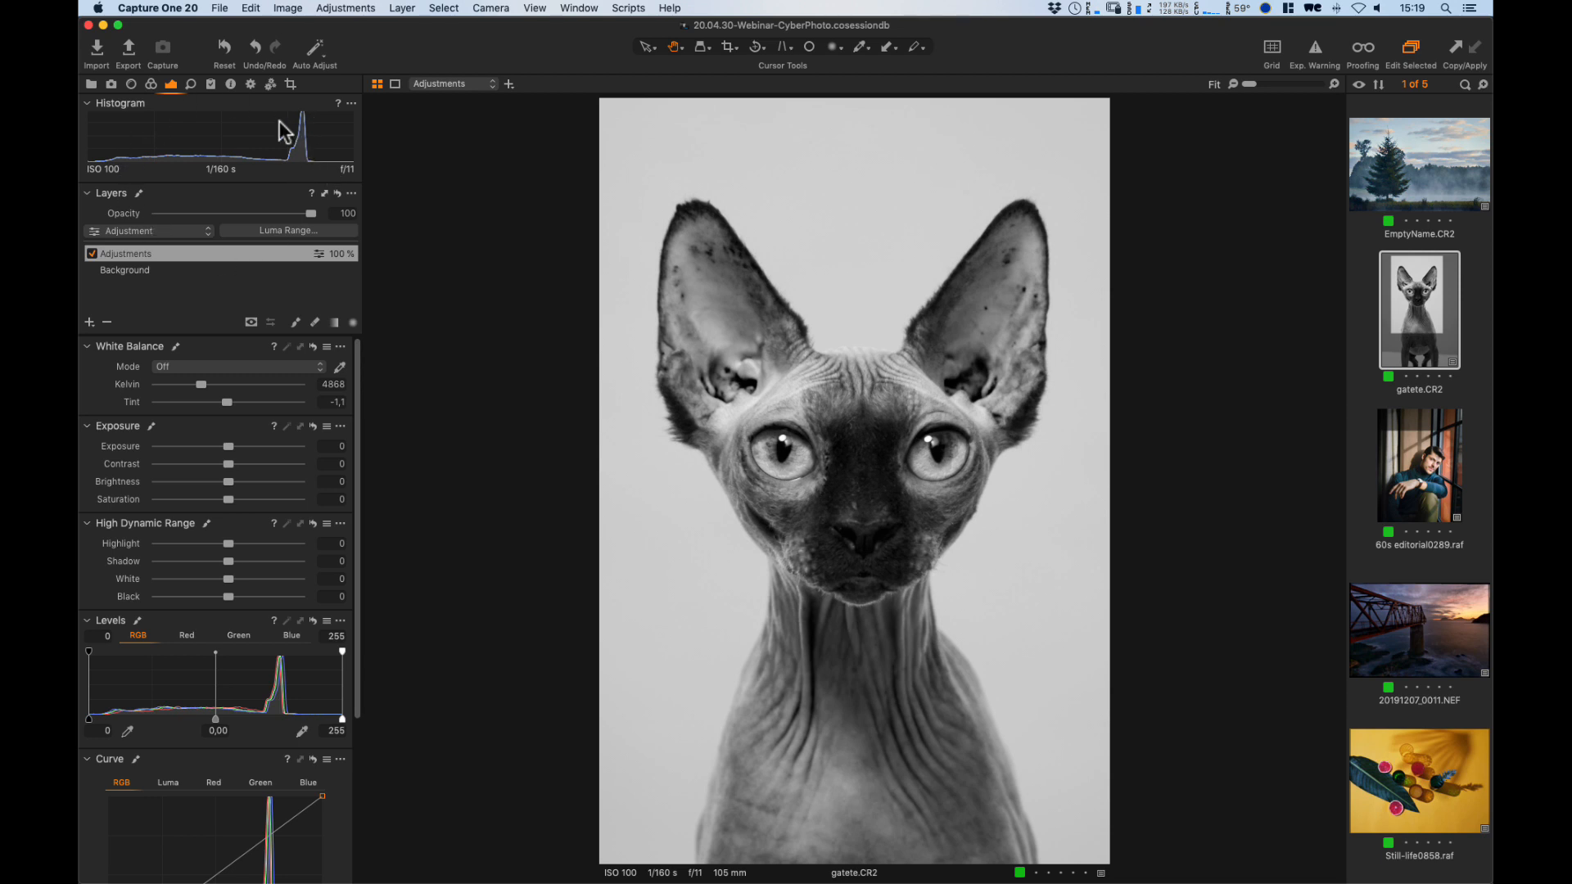
{"action": "left_click", "coordinate": [336, 446]}
{"action": "key", "text": "Up"}
{"action": "key", "text": "Up"}
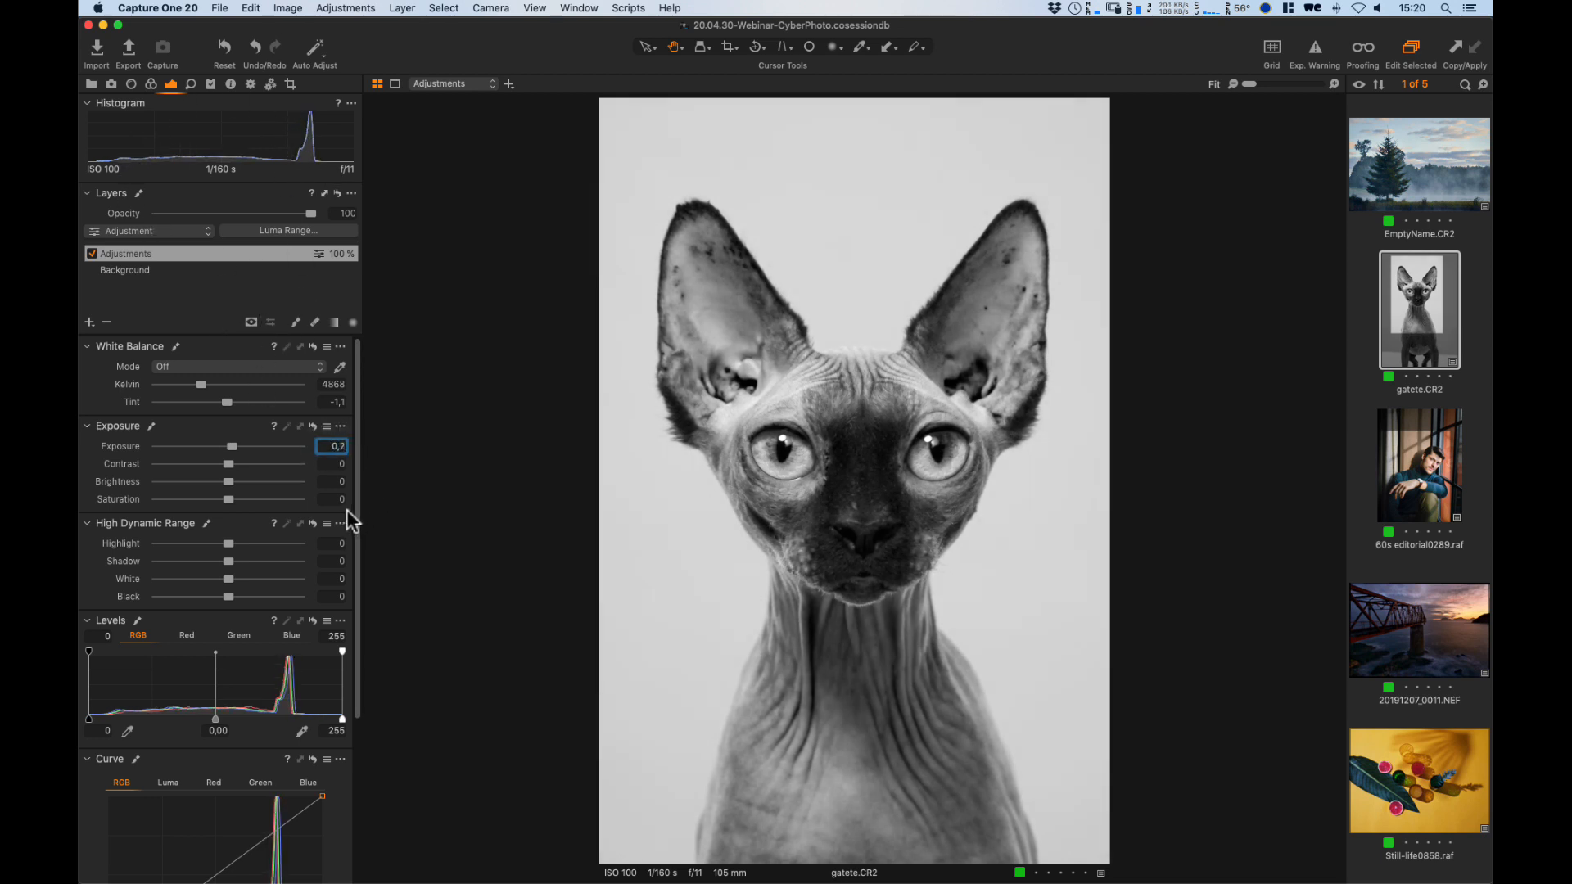
{"action": "key", "text": "Up"}
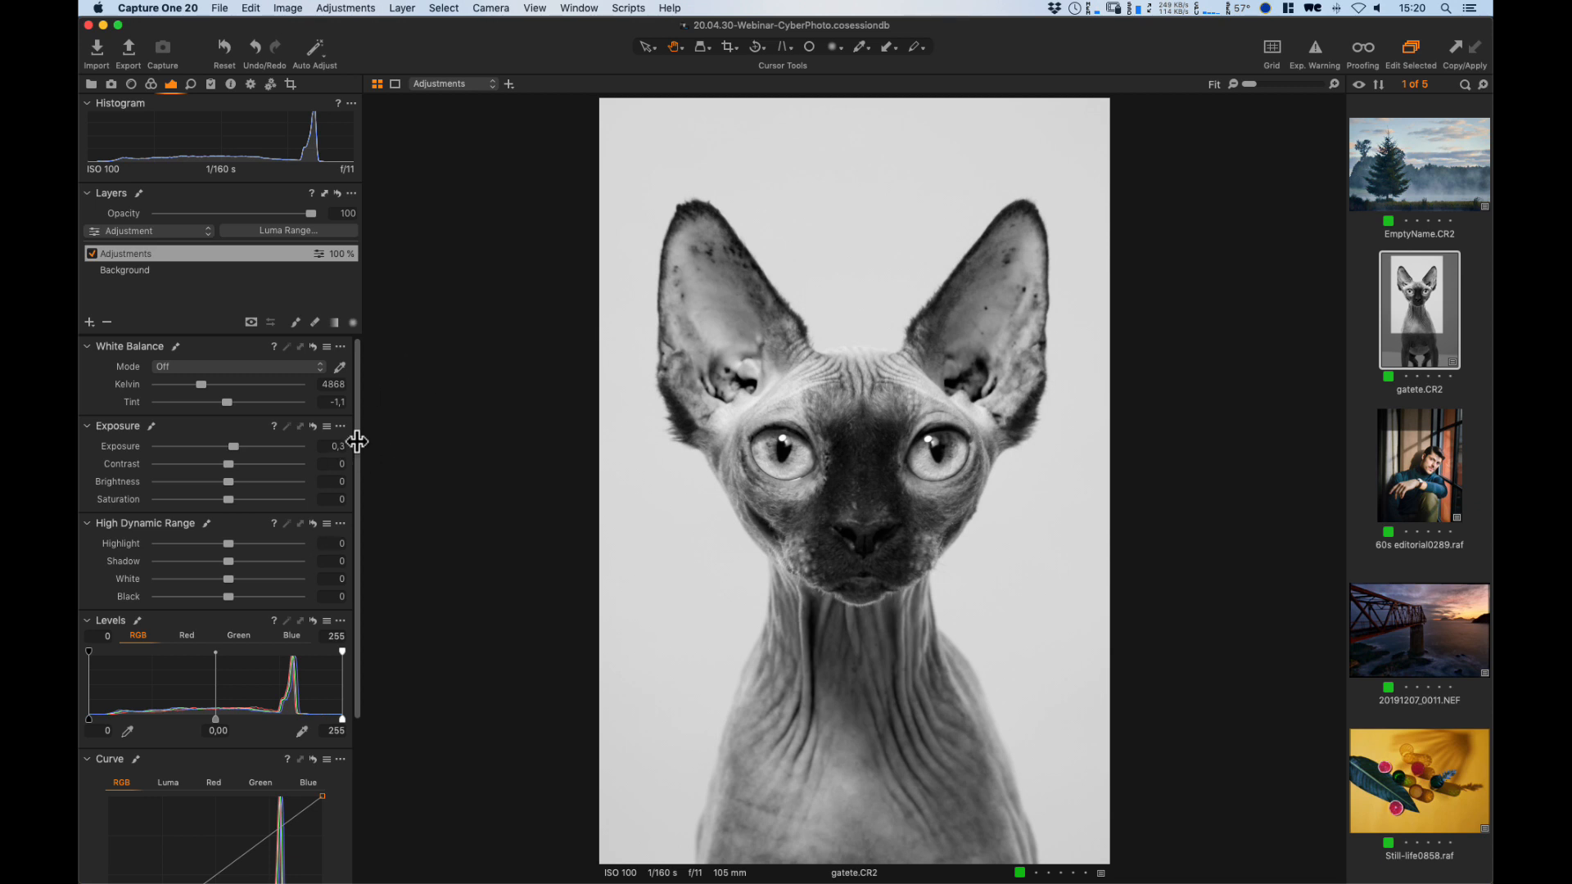
Set Highlight to -27 and Shadow to 10 on the Adjustments layer, checking the ear and forehead at 100%.
{"action": "scroll", "coordinate": [358, 440], "scroll_direction": "down", "scroll_amount": 5}
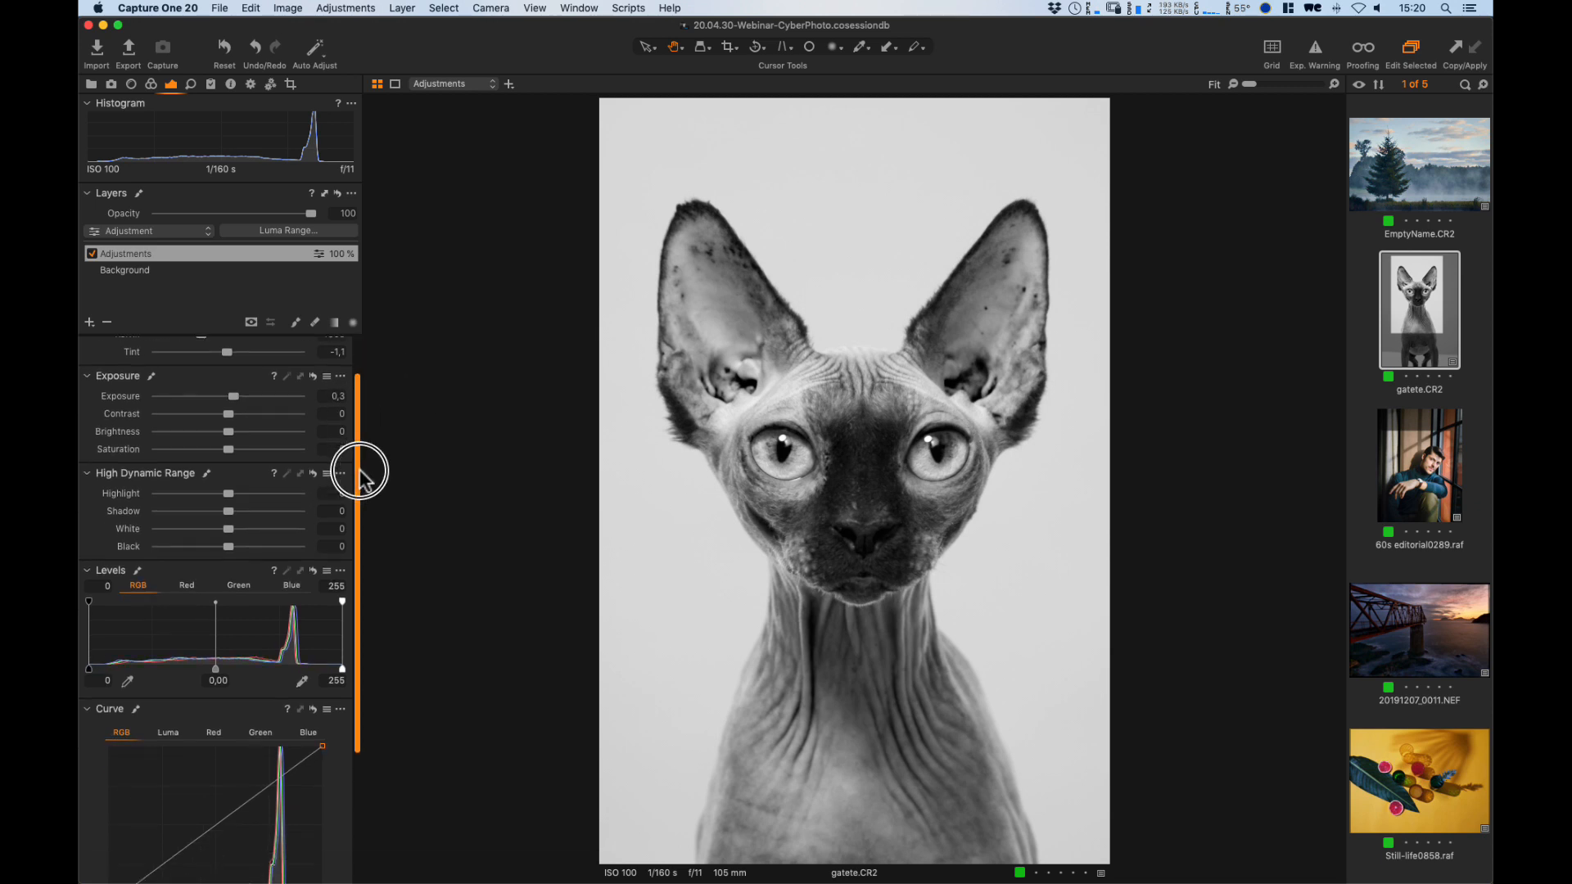
{"action": "left_click", "coordinate": [760, 388]}
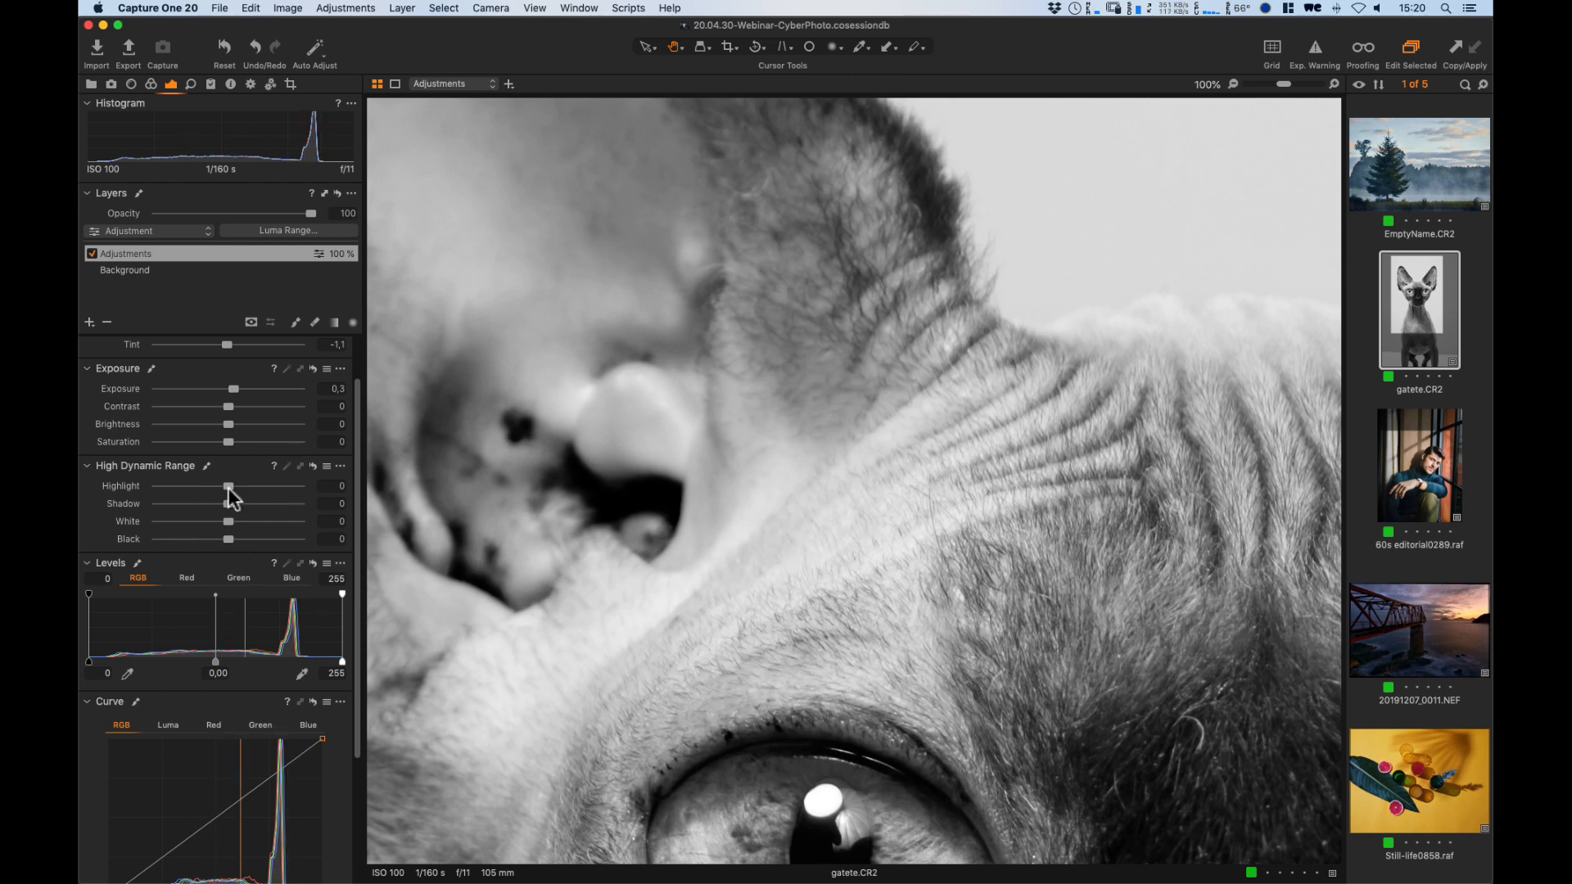
{"action": "left_click_drag", "start_coordinate": [224, 487], "coordinate": [237, 516]}
{"action": "double_click", "coordinate": [796, 493]}
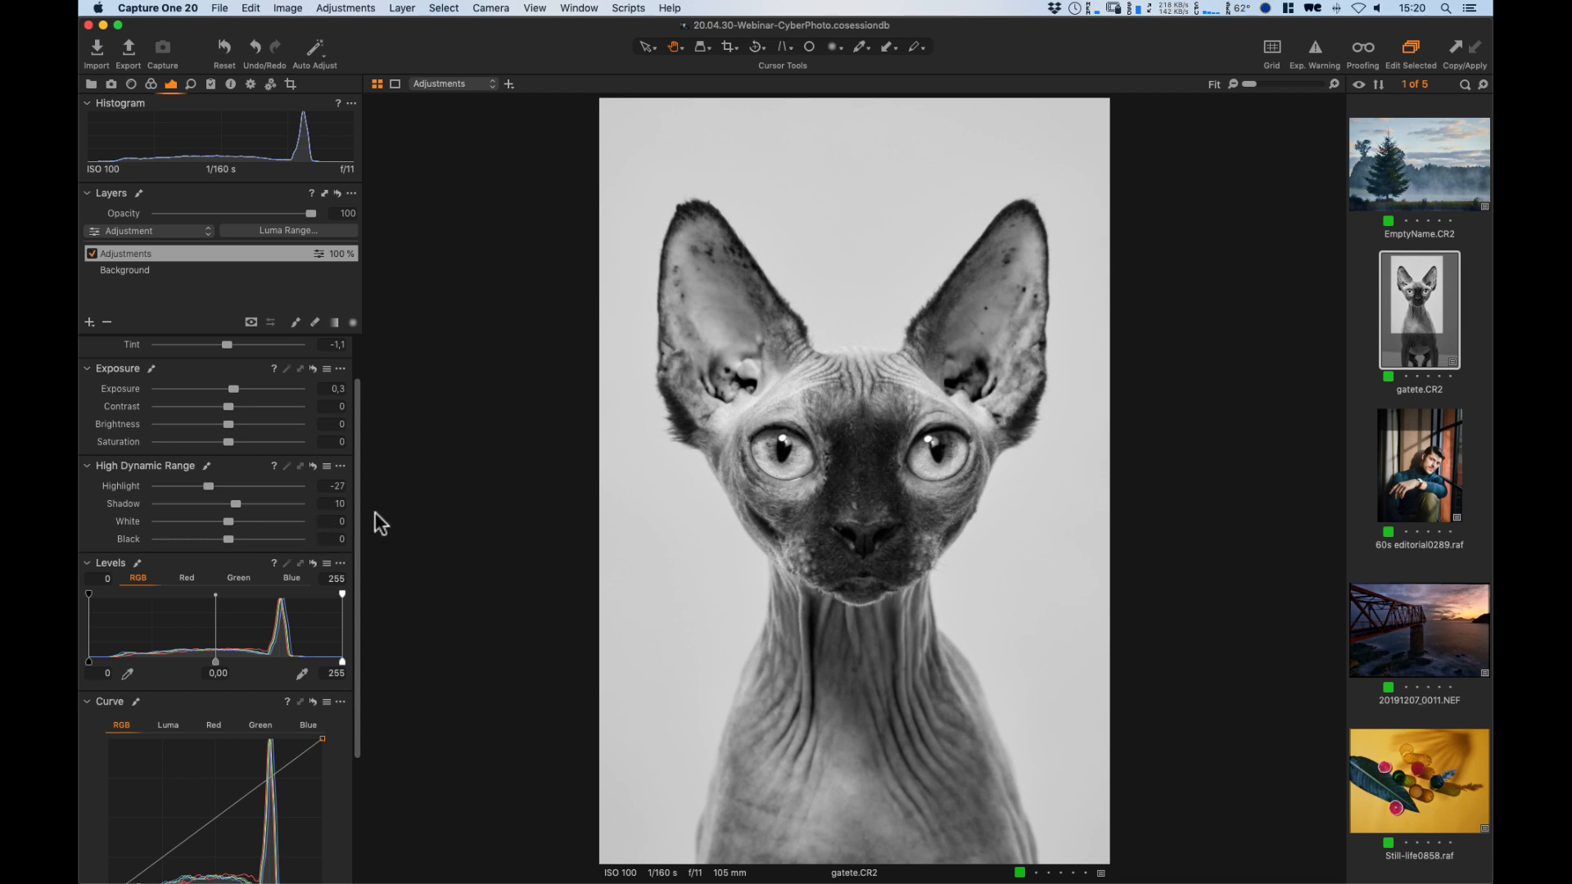
Shape the Luma curve into a gentle S, lowering the shadows near input 73 and raising the lighter tones near input 163.
{"action": "mouse_move", "coordinate": [355, 498]}
{"action": "left_mouse_down"}
{"action": "mouse_move", "coordinate": [365, 634]}
{"action": "mouse_move", "coordinate": [341, 506]}
{"action": "left_mouse_up"}
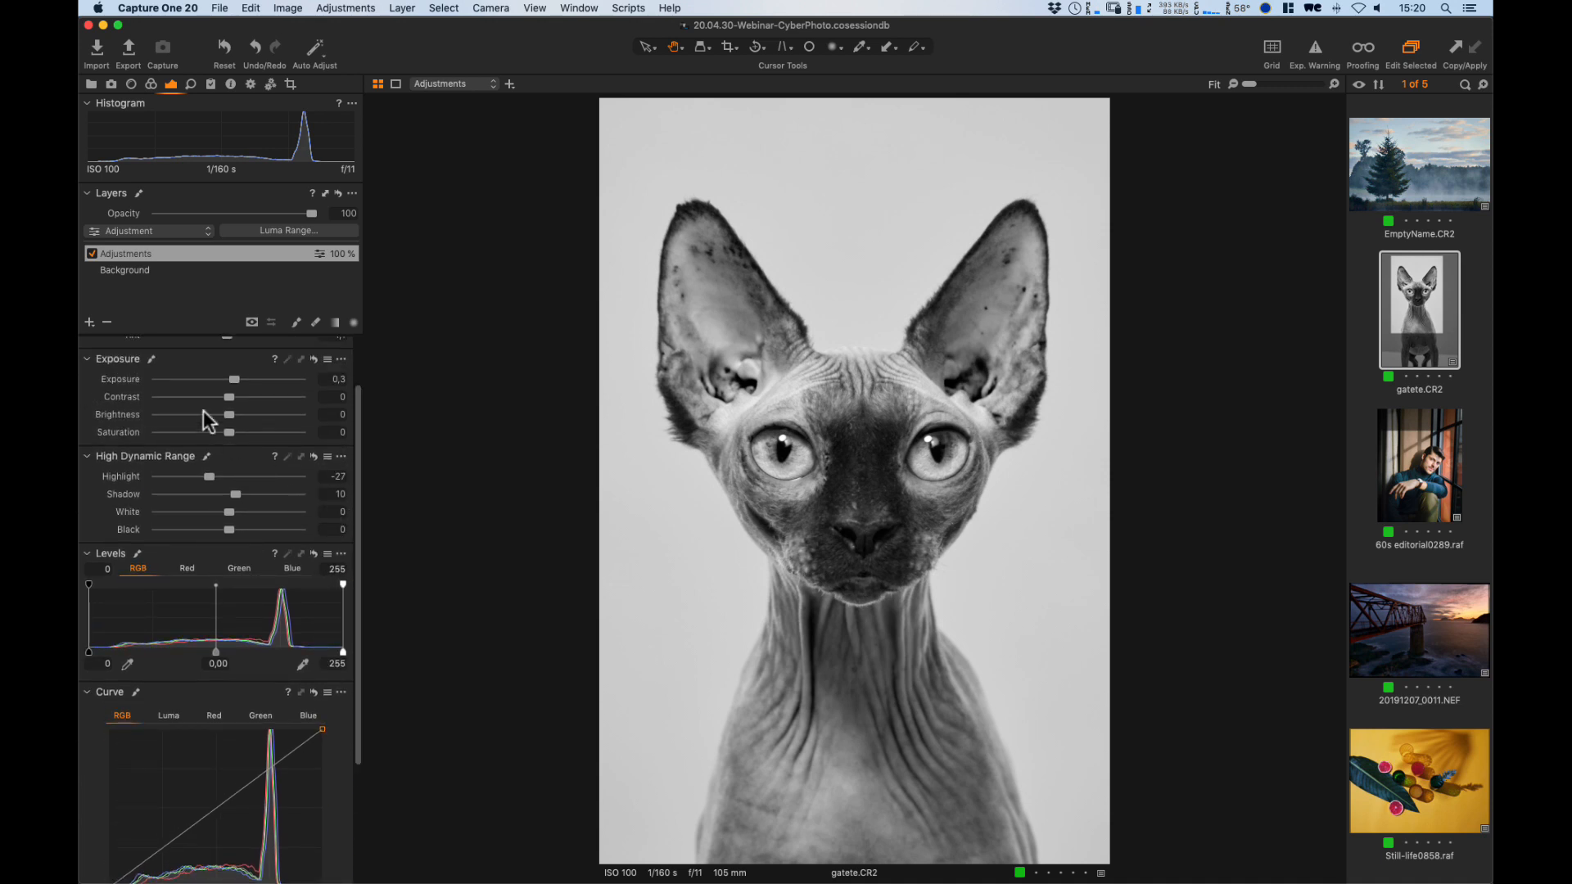
{"action": "left_click_drag", "start_coordinate": [357, 410], "coordinate": [358, 534]}
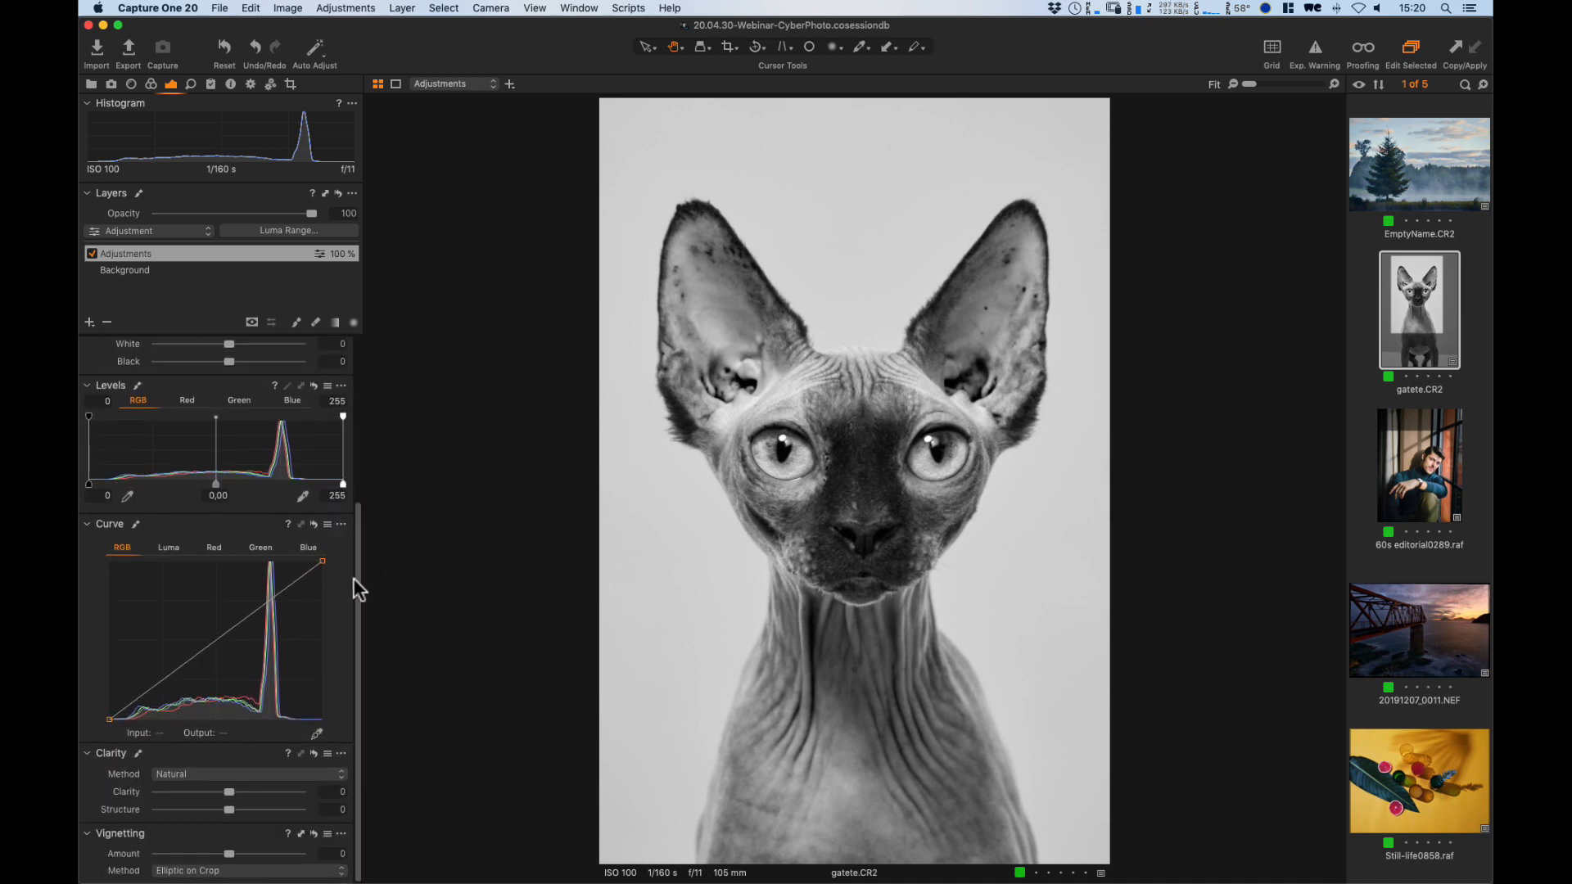
{"action": "left_click", "coordinate": [169, 547]}
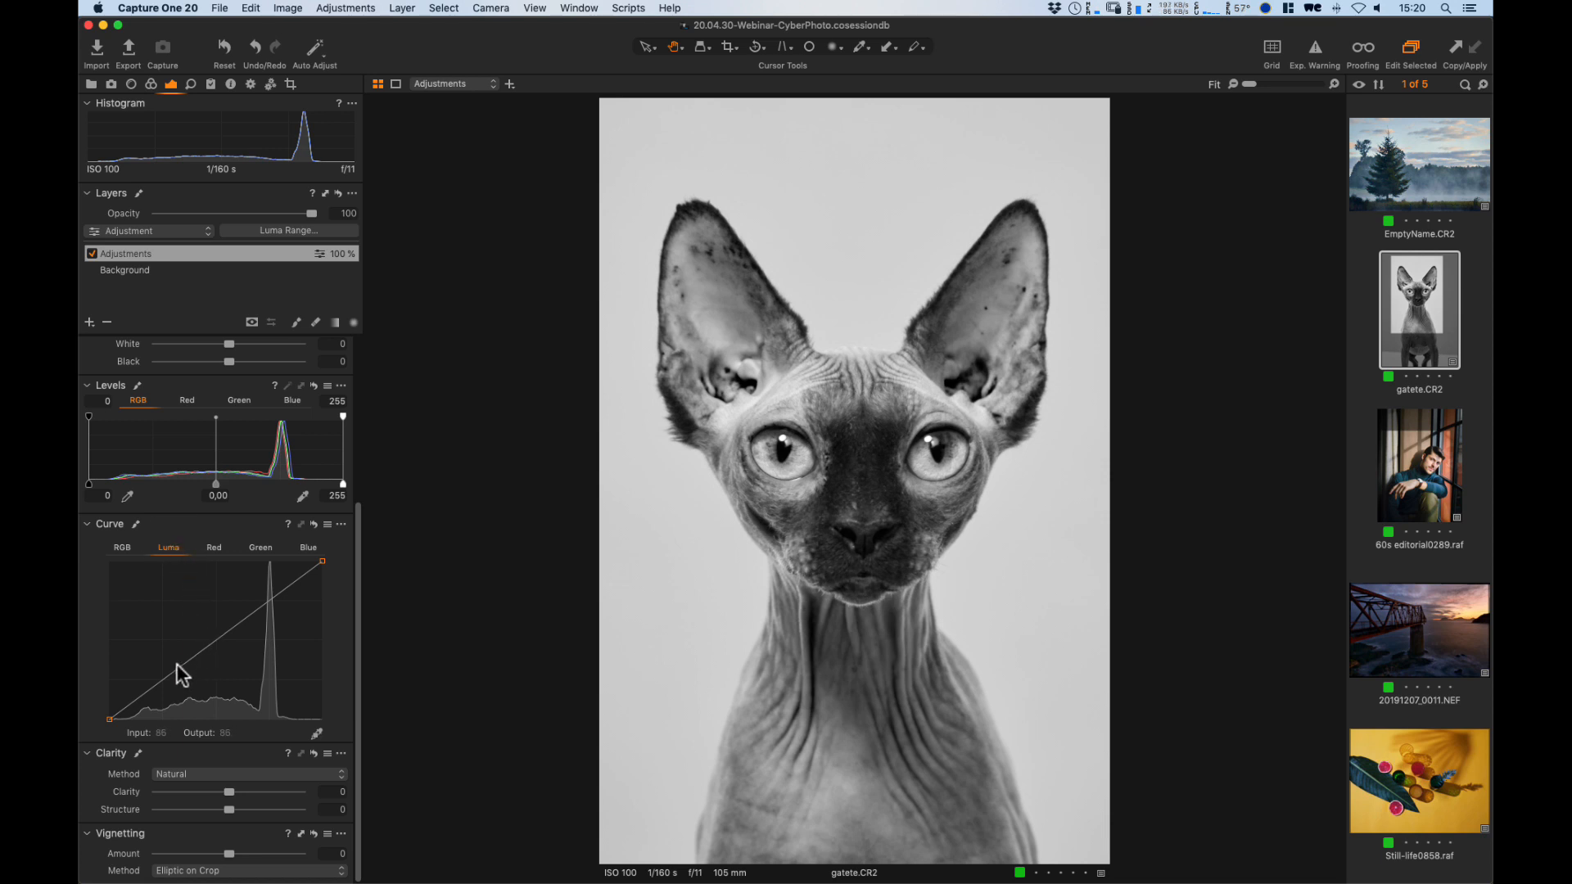
{"action": "left_click_drag", "start_coordinate": [174, 667], "coordinate": [169, 682]}
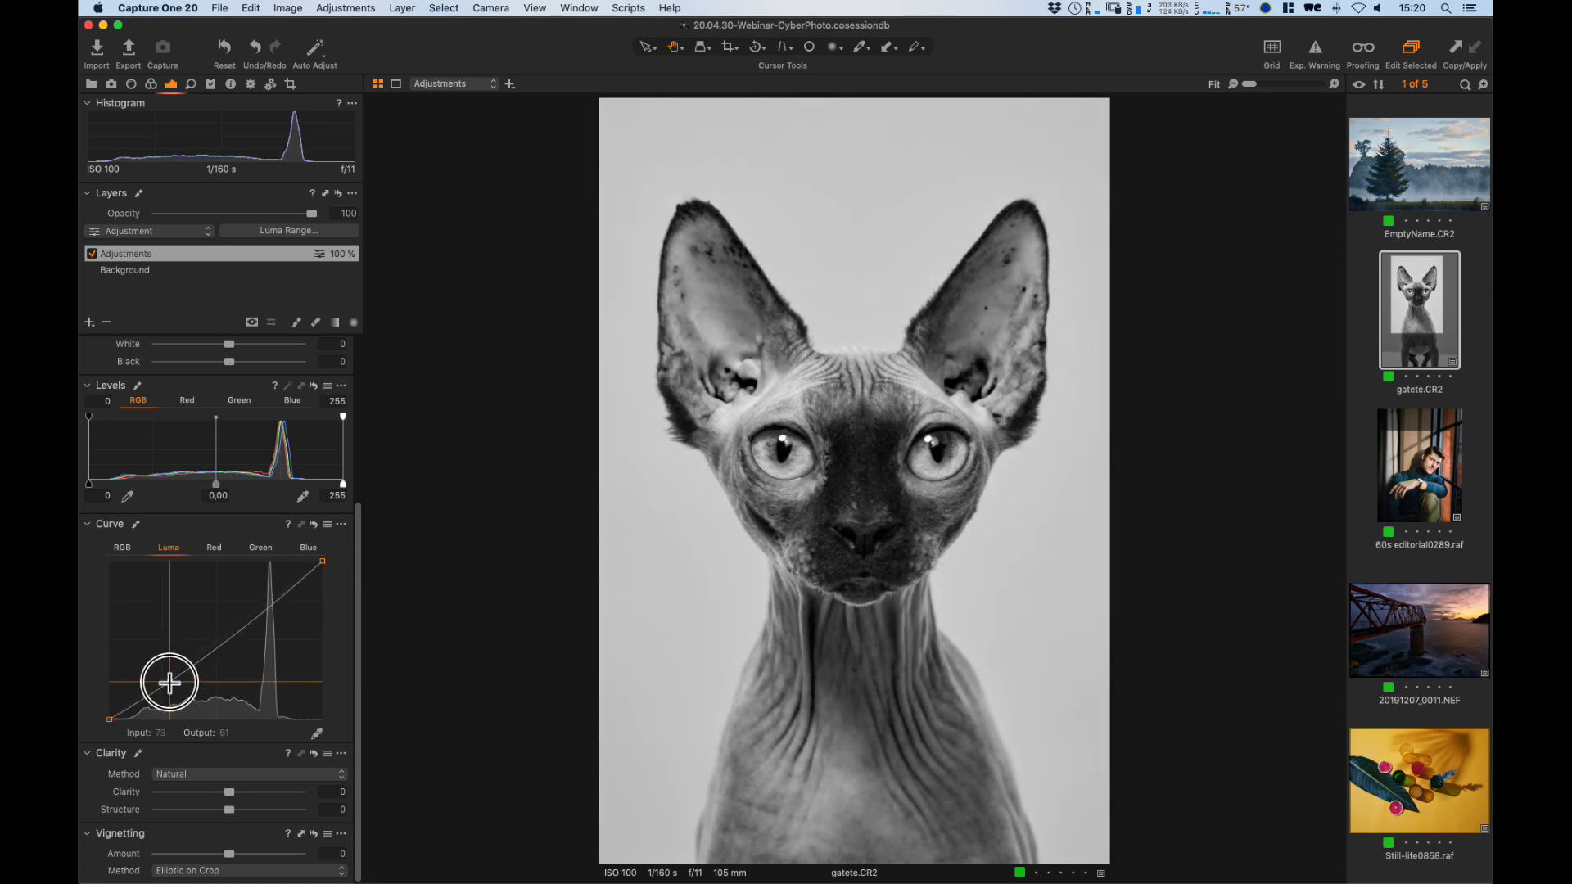
{"action": "left_click_drag", "start_coordinate": [235, 631], "coordinate": [239, 618]}
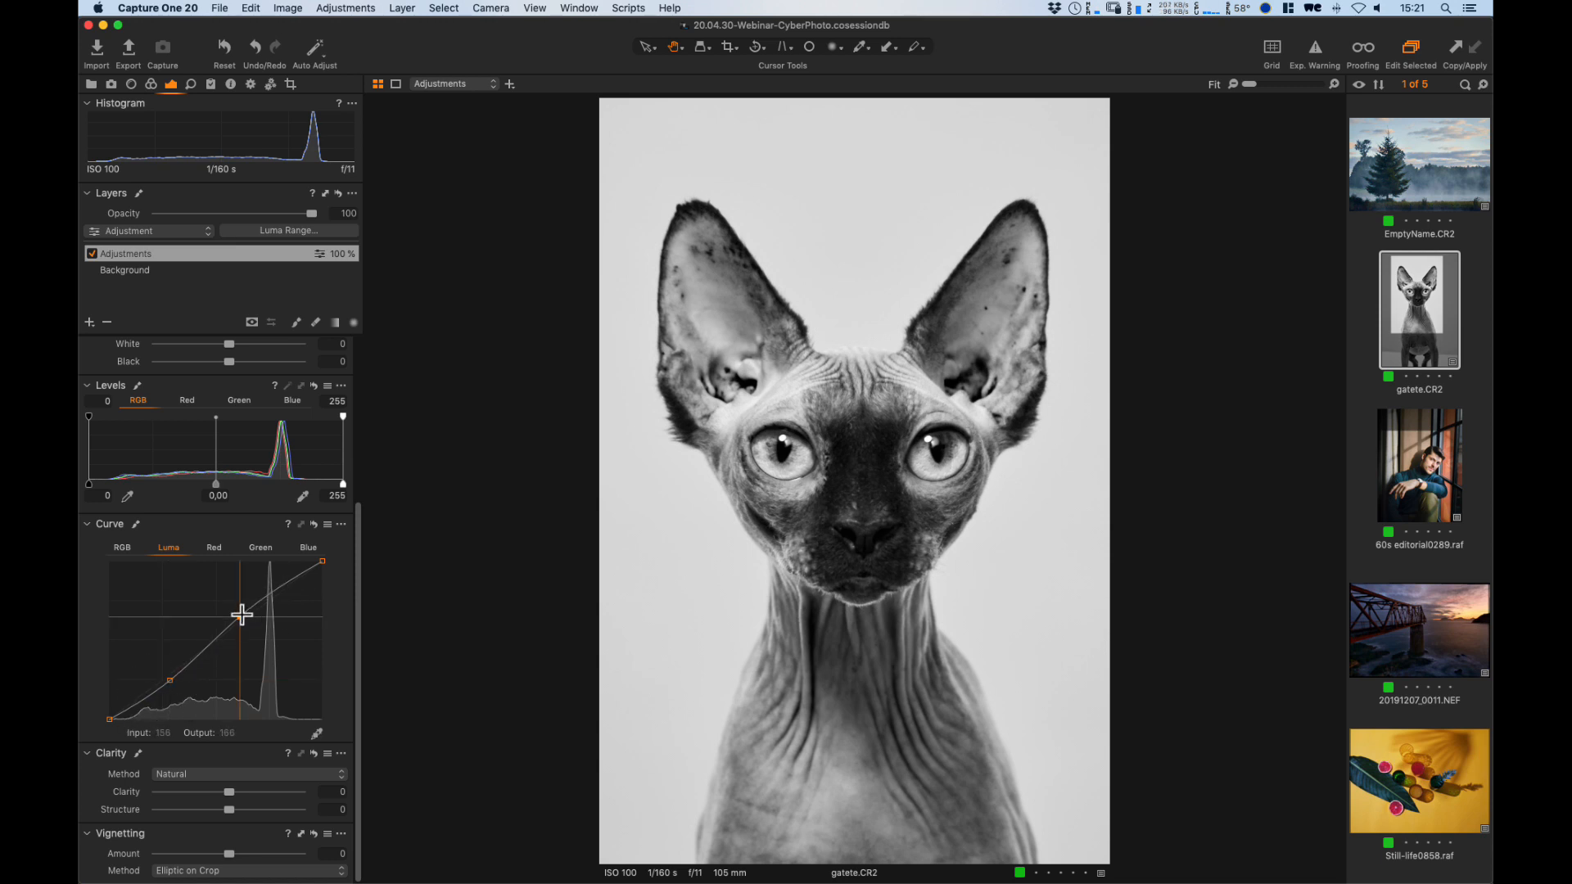
{"action": "left_click_drag", "start_coordinate": [239, 616], "coordinate": [246, 614]}
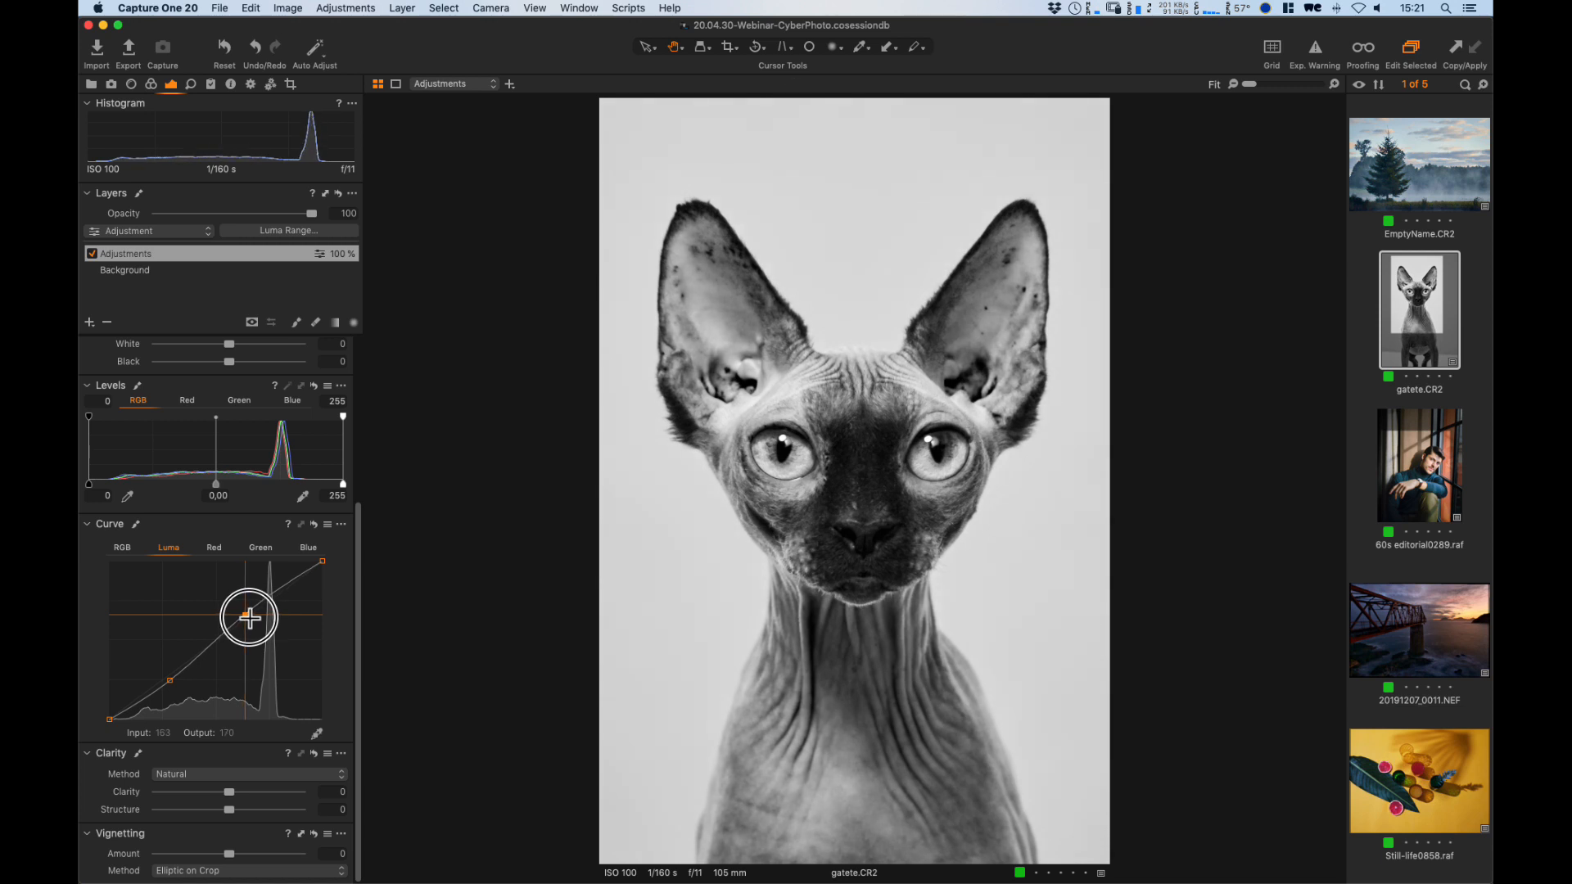
{"action": "left_click_drag", "start_coordinate": [171, 679], "coordinate": [172, 678]}
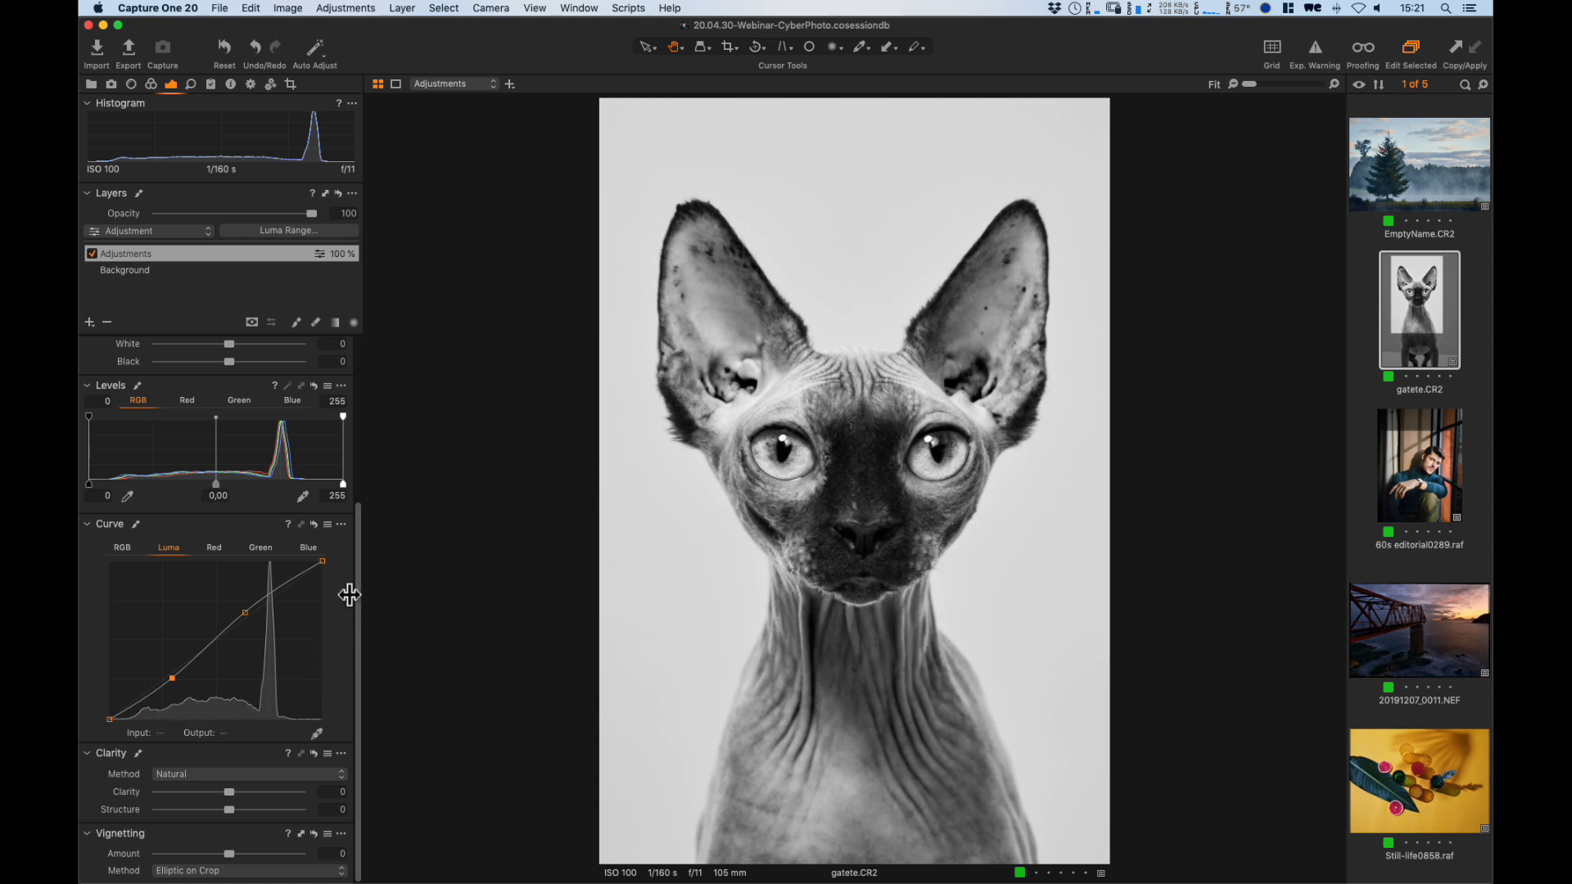
Set Clarity to 17 on the Adjustments layer, compare the neck and chin without it at 100%, and inspect the eye.
{"action": "left_click_drag", "start_coordinate": [231, 798], "coordinate": [245, 801]}
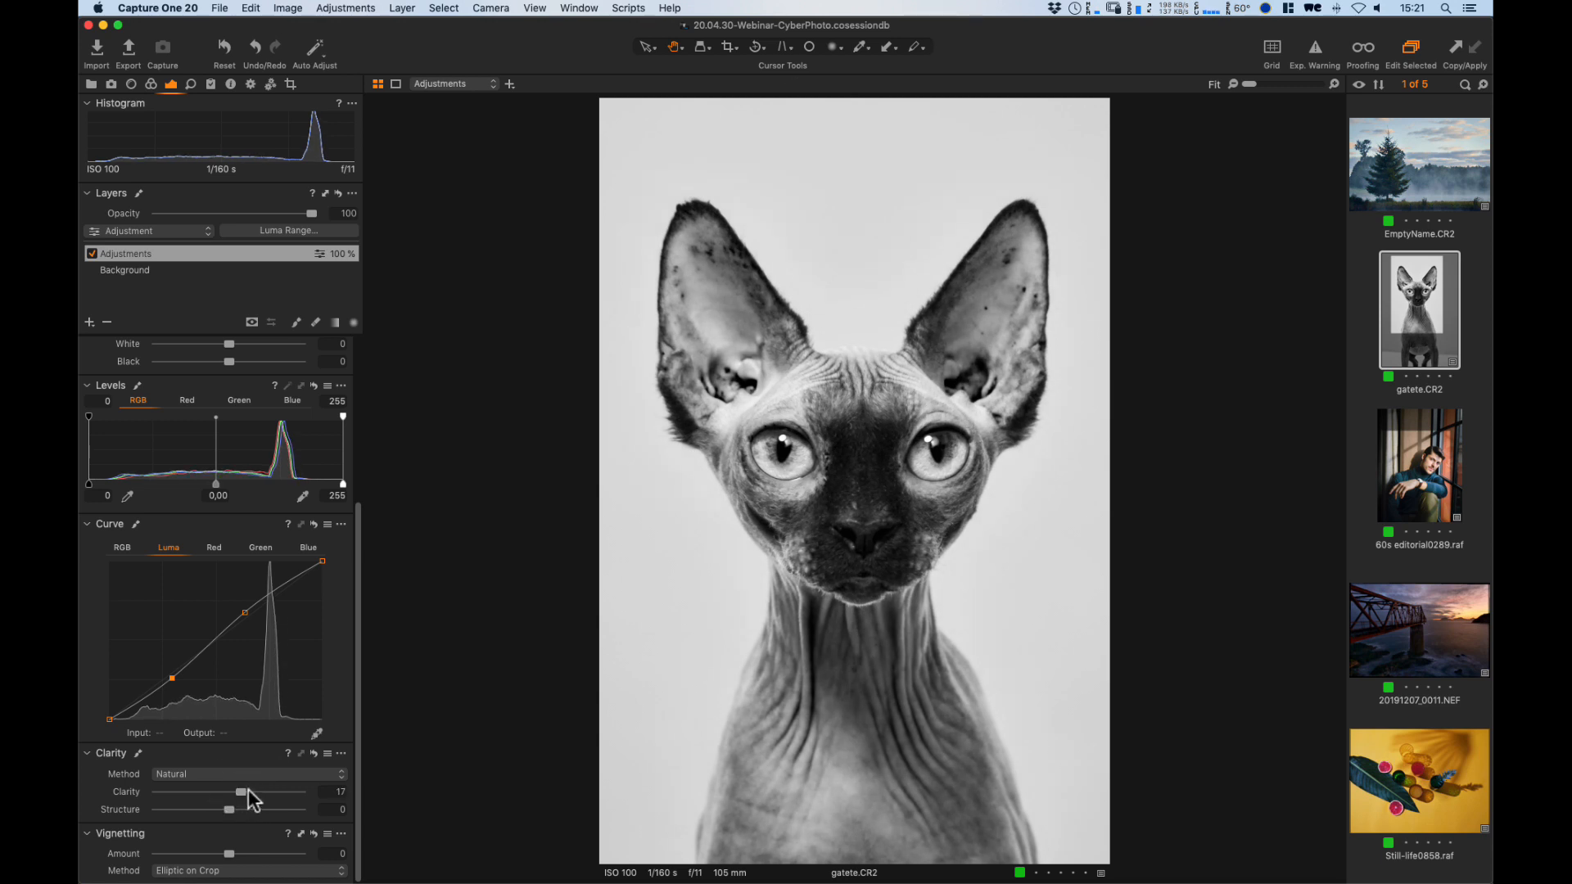
{"action": "left_click_drag", "start_coordinate": [835, 626], "coordinate": [655, 429]}
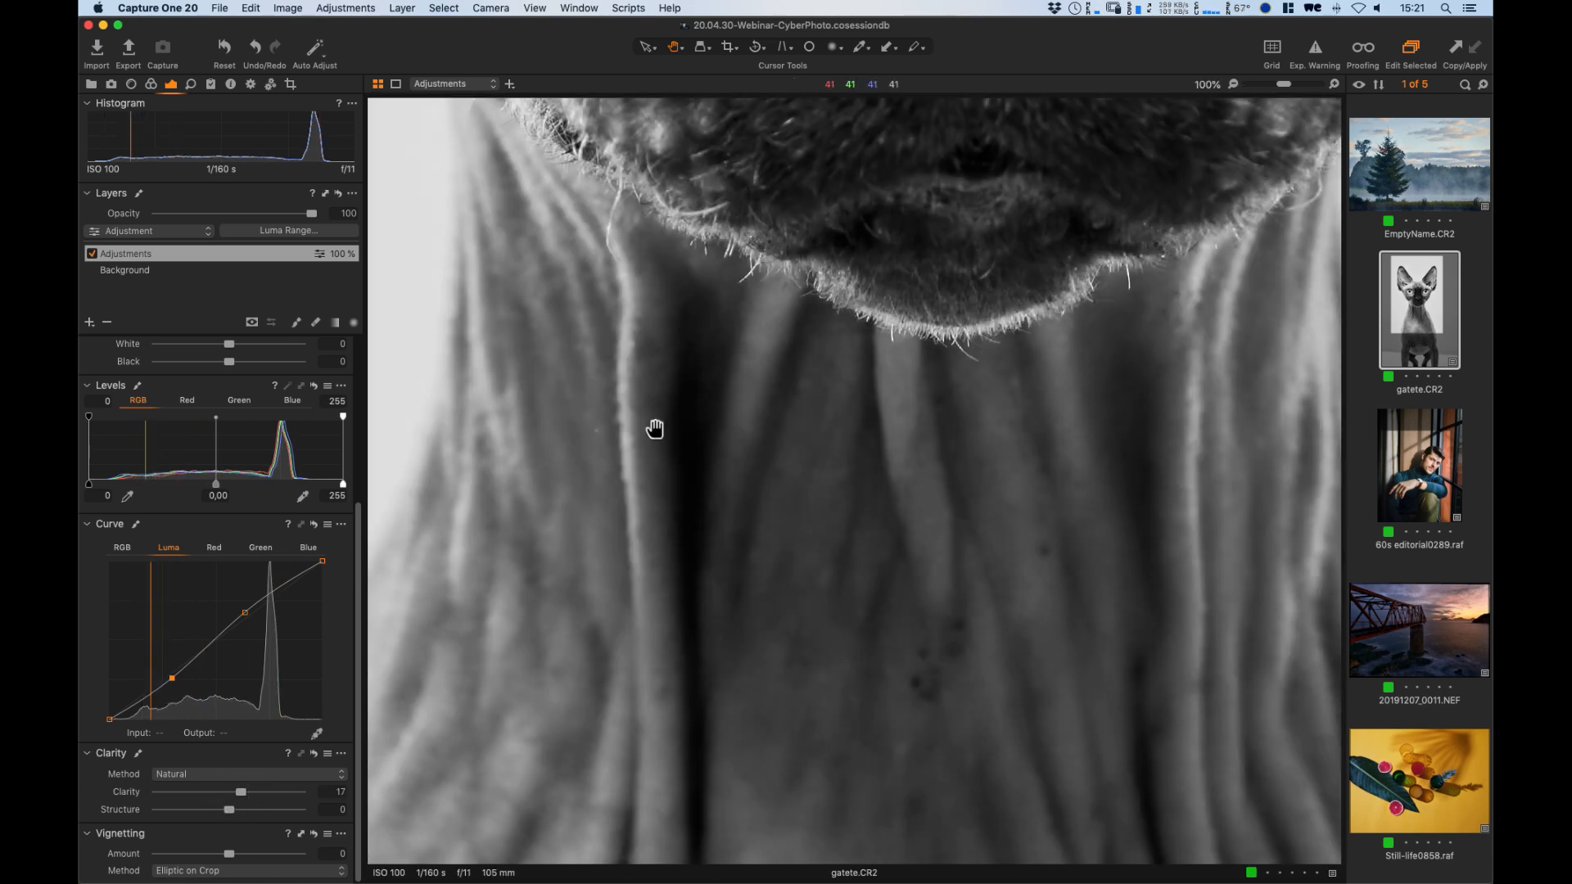
{"action": "left_click_drag", "start_coordinate": [917, 355], "coordinate": [860, 452]}
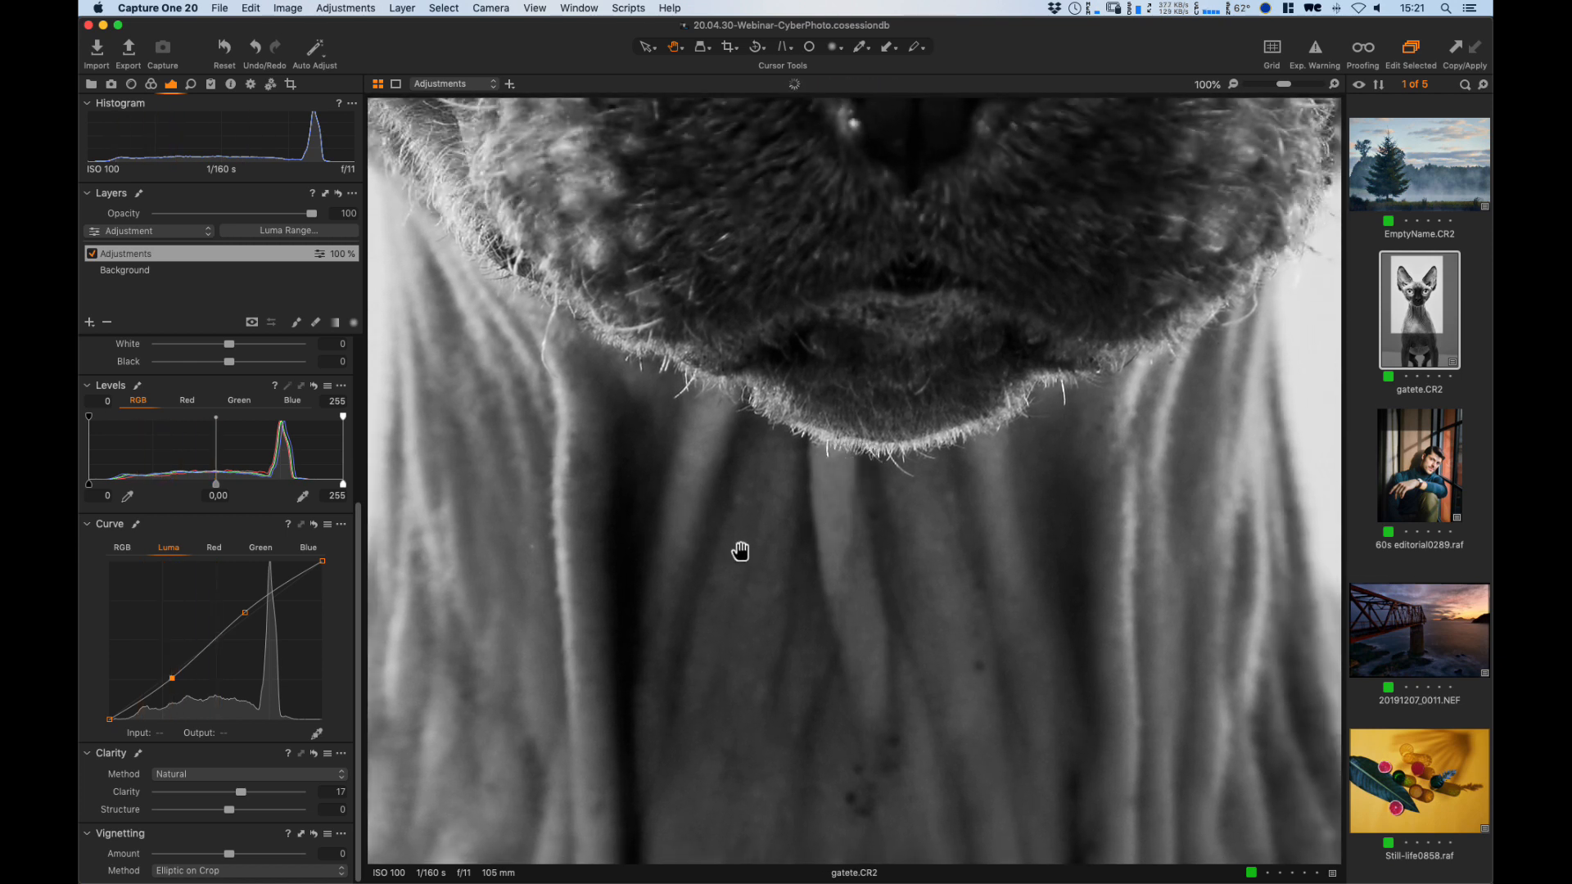
{"action": "left_click", "coordinate": [314, 754]}
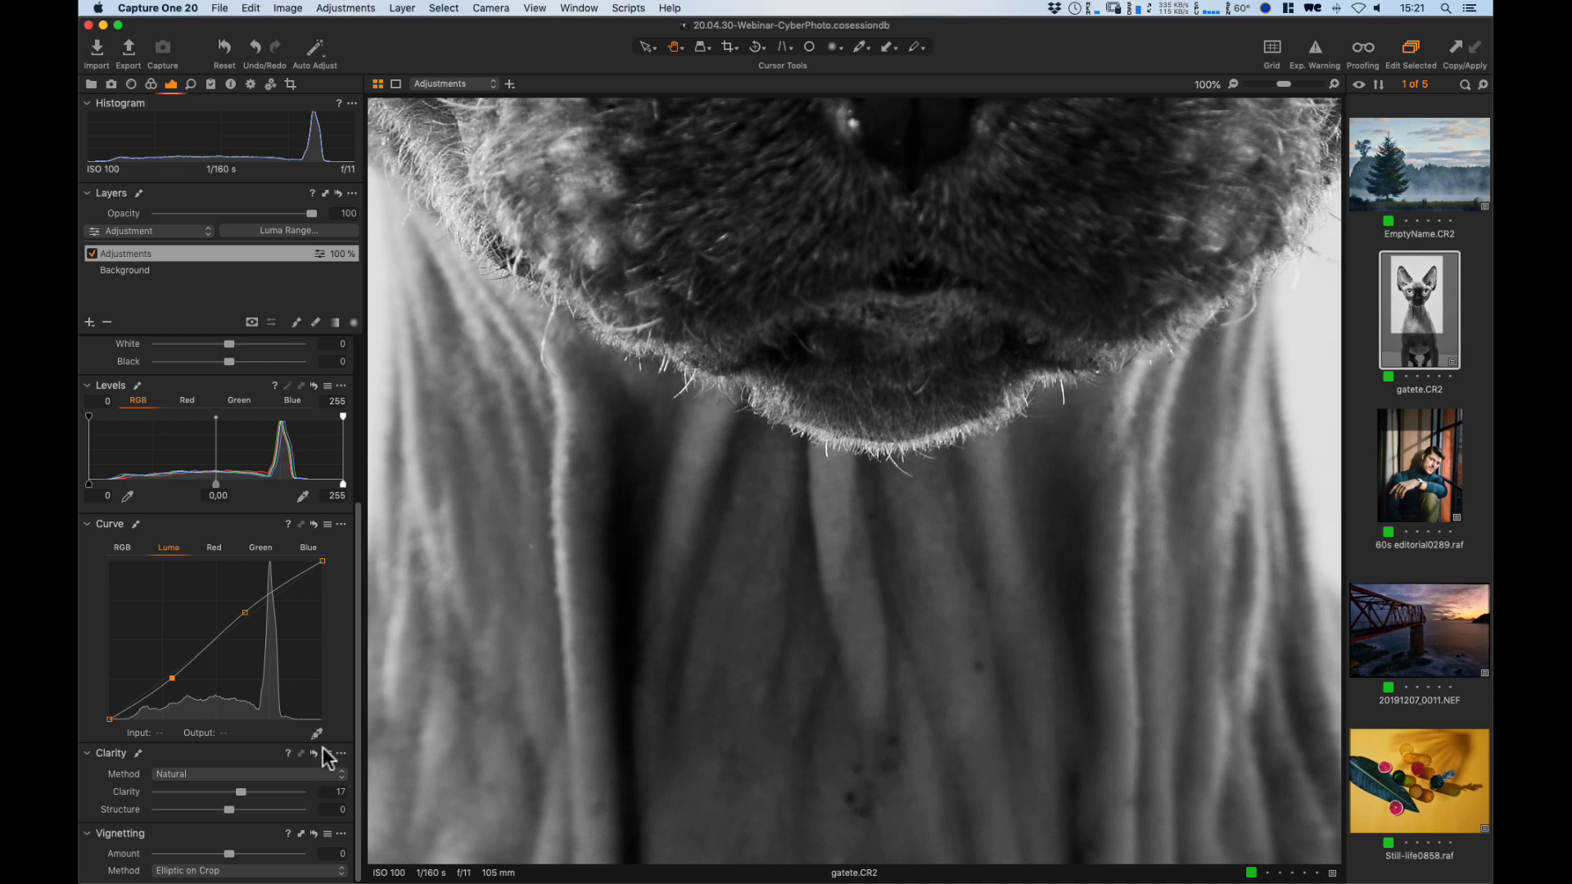
{"action": "left_click", "coordinate": [314, 754]}
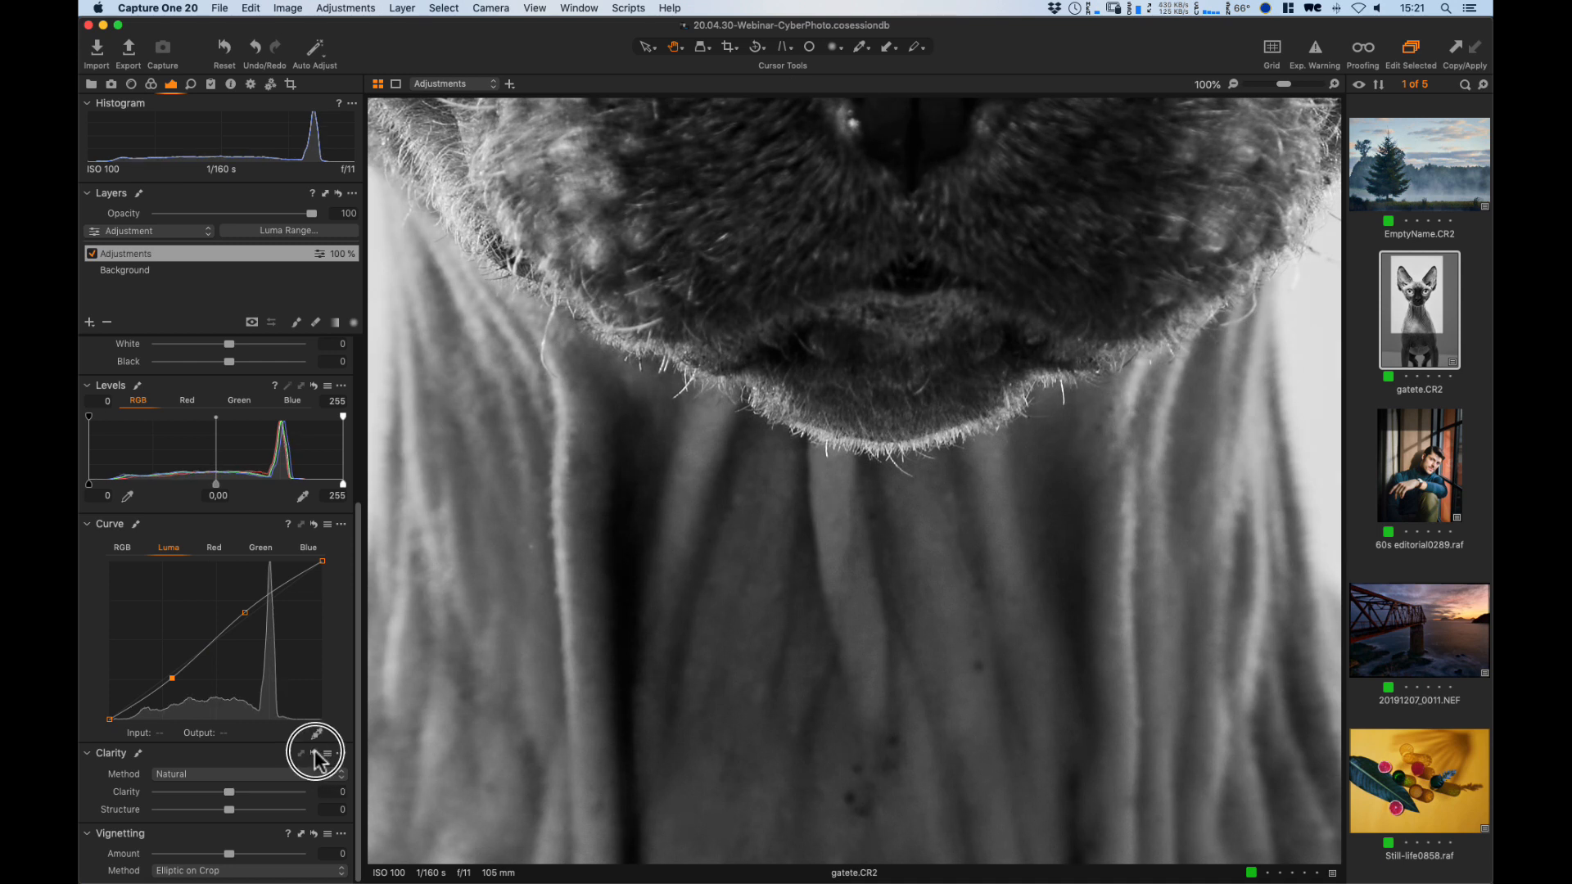
{"action": "mouse_move", "coordinate": [575, 501]}
{"action": "left_mouse_down"}
{"action": "mouse_move", "coordinate": [589, 513]}
{"action": "mouse_move", "coordinate": [605, 499]}
{"action": "left_mouse_up"}
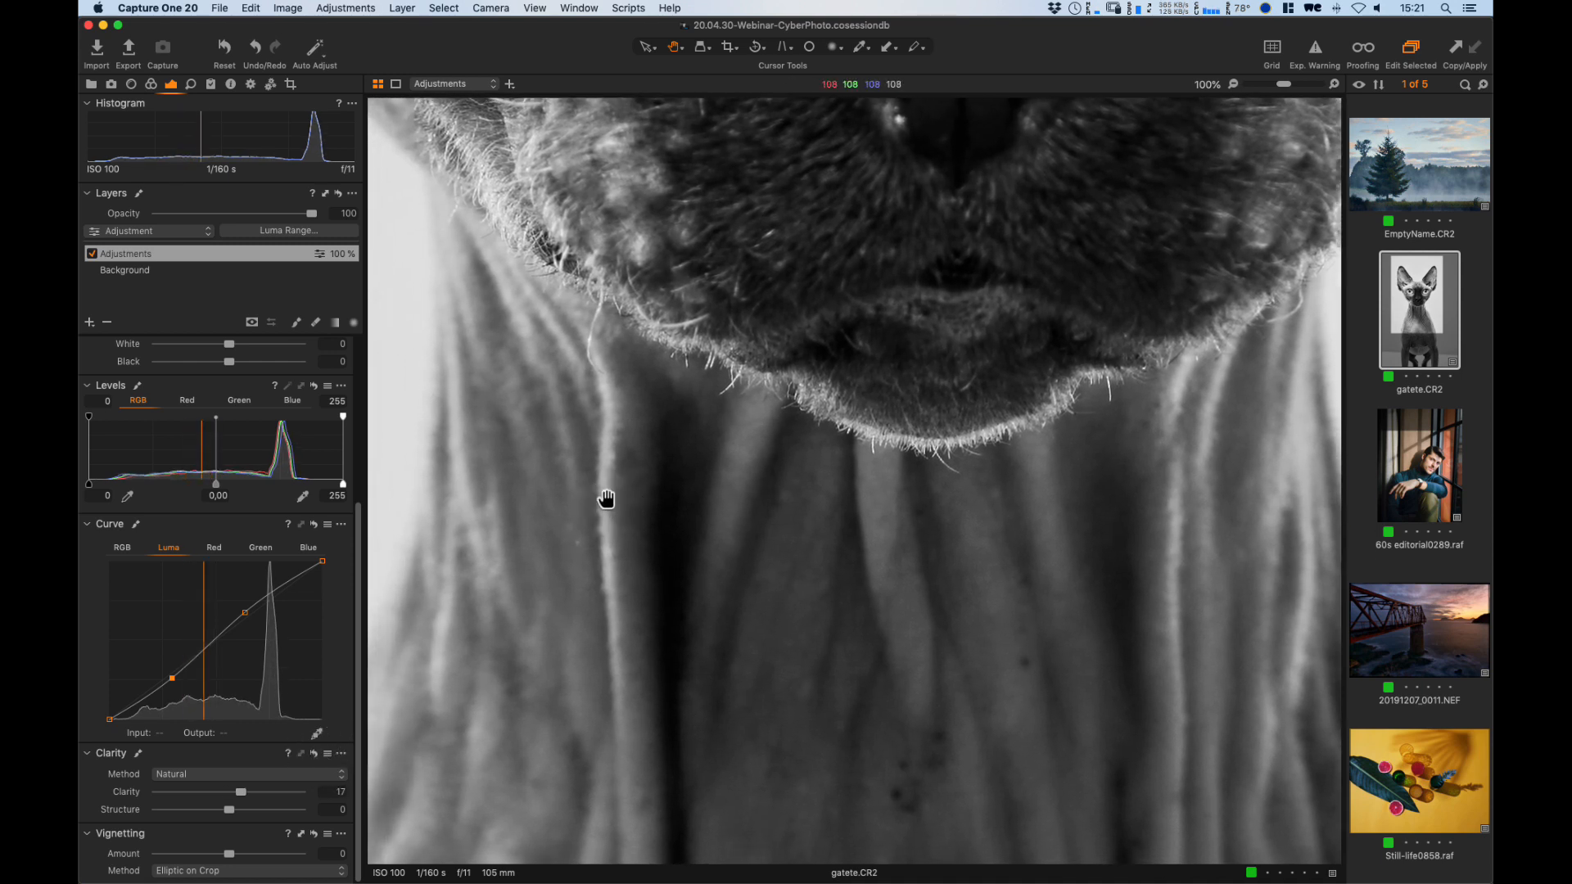
{"action": "double_click", "coordinate": [793, 423]}
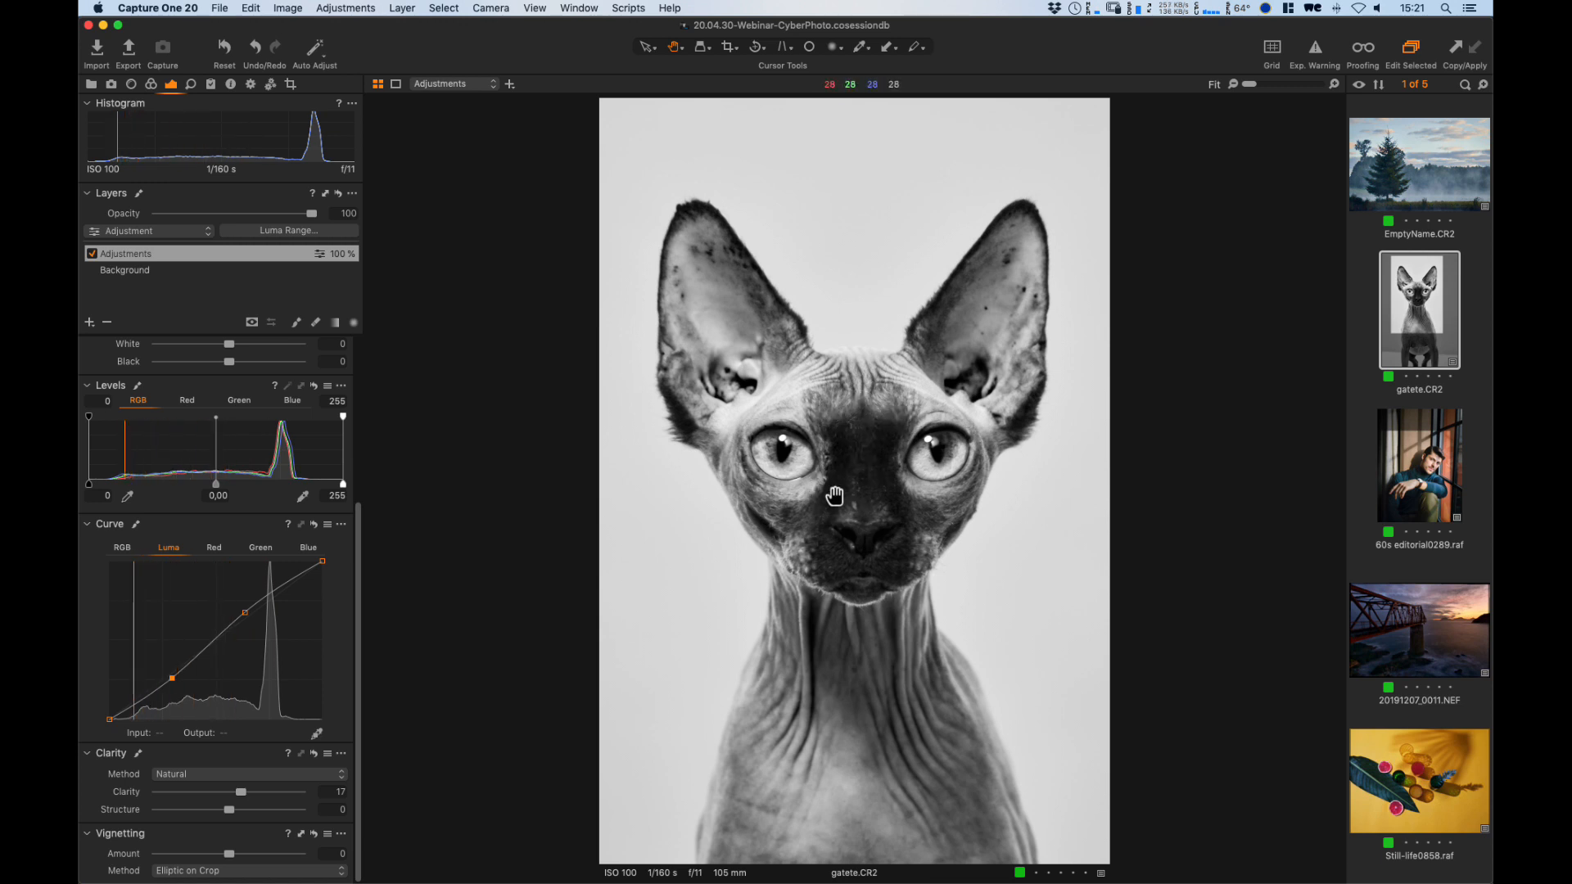
{"action": "double_click", "coordinate": [796, 463]}
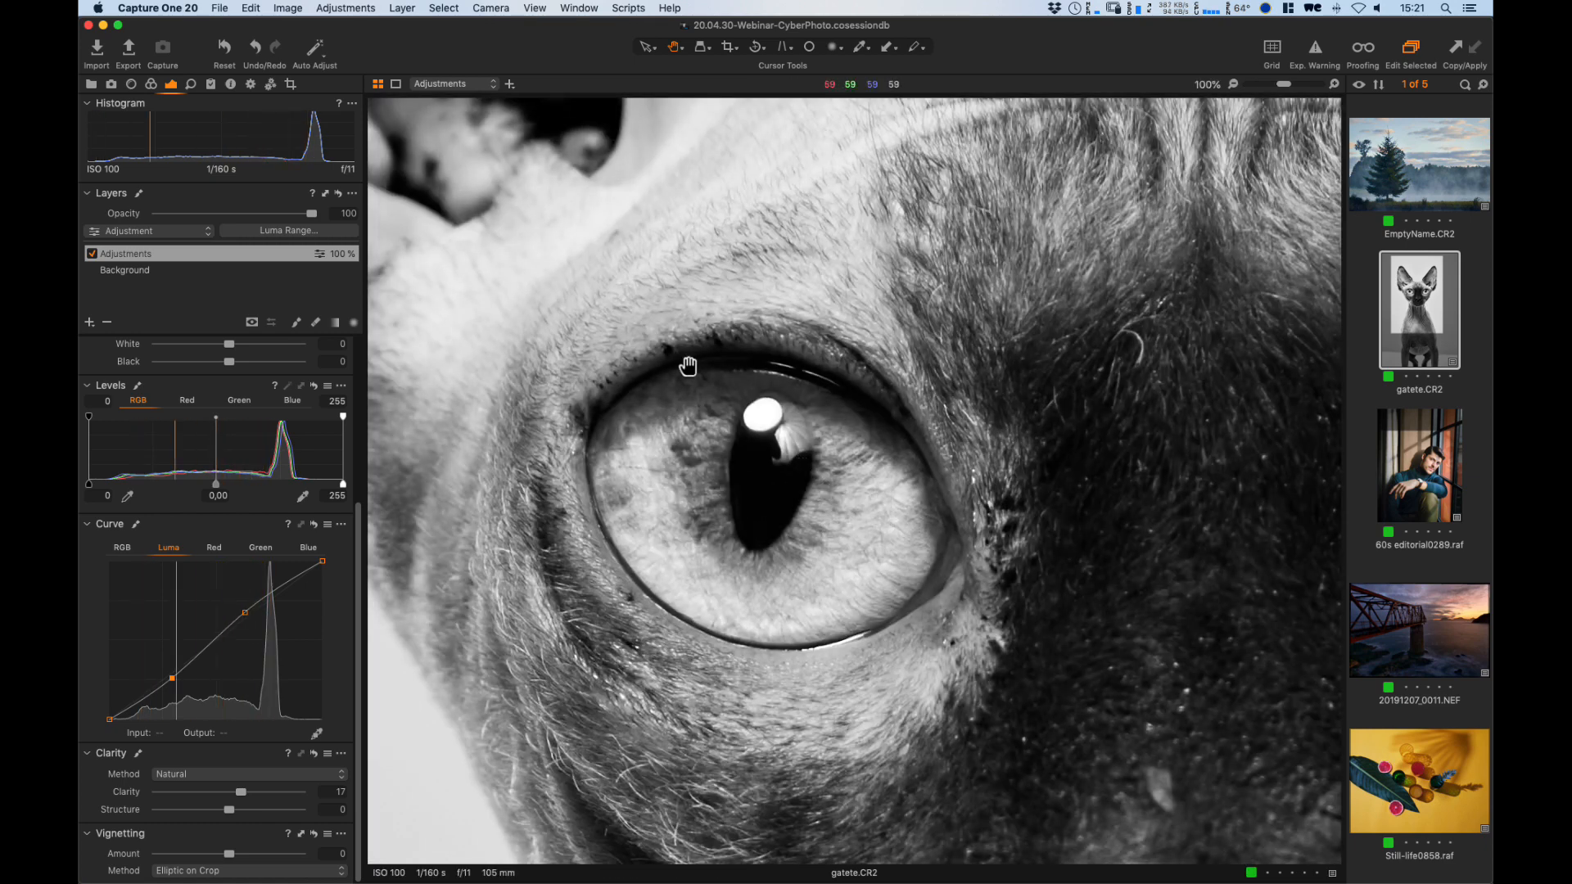
Add a new empty adjustment layer above the Adjustments layer and name it Eyes.
{"action": "left_click", "coordinate": [89, 322]}
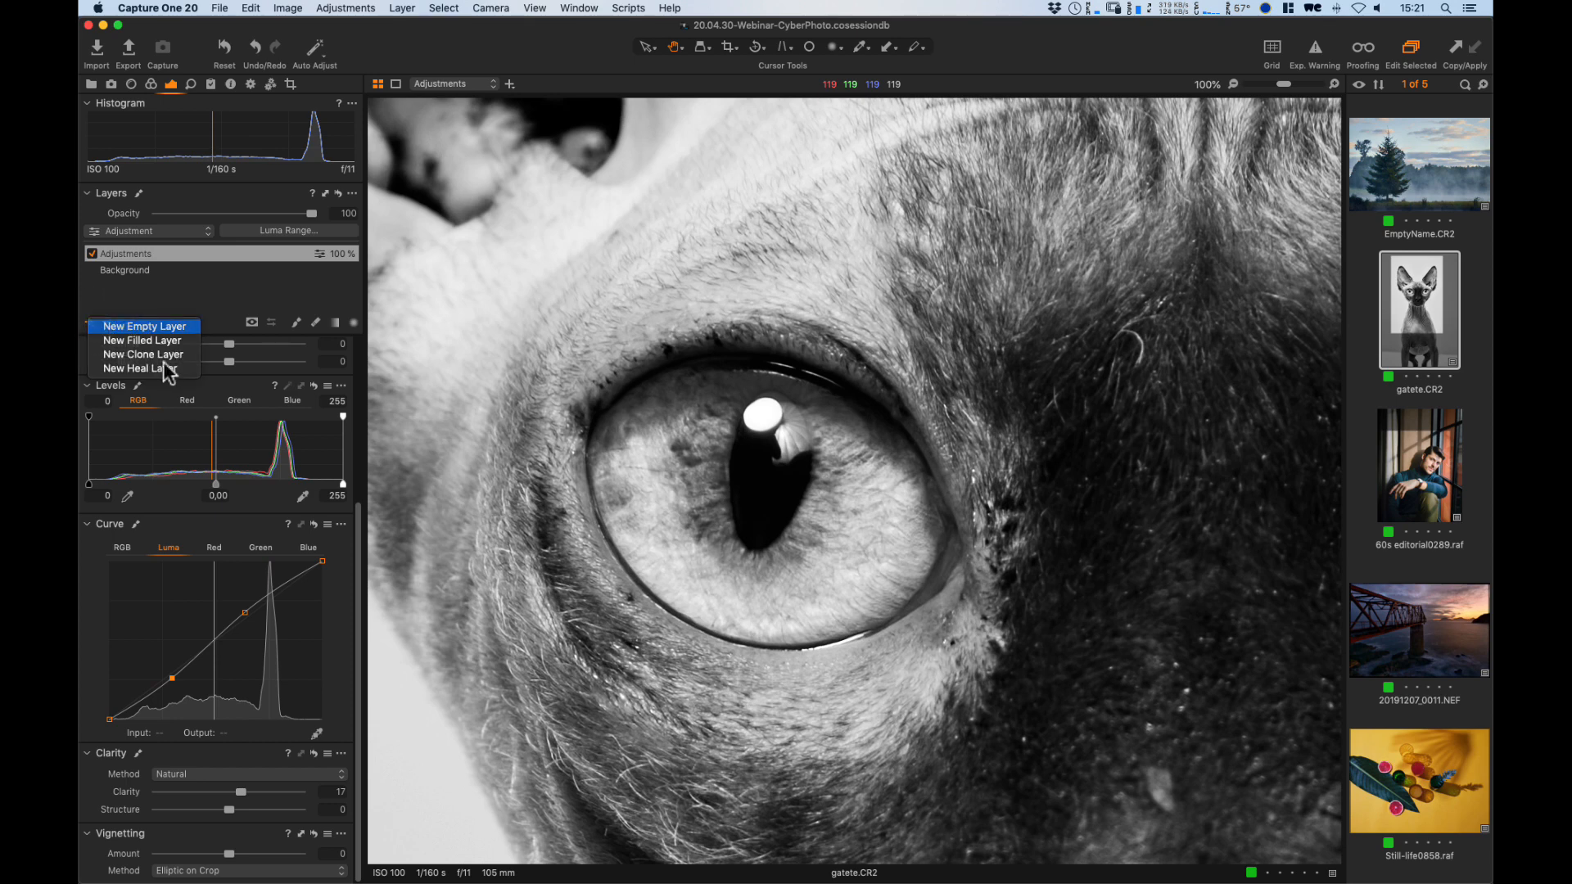
{"action": "left_click", "coordinate": [124, 327]}
{"action": "double_click", "coordinate": [111, 254]}
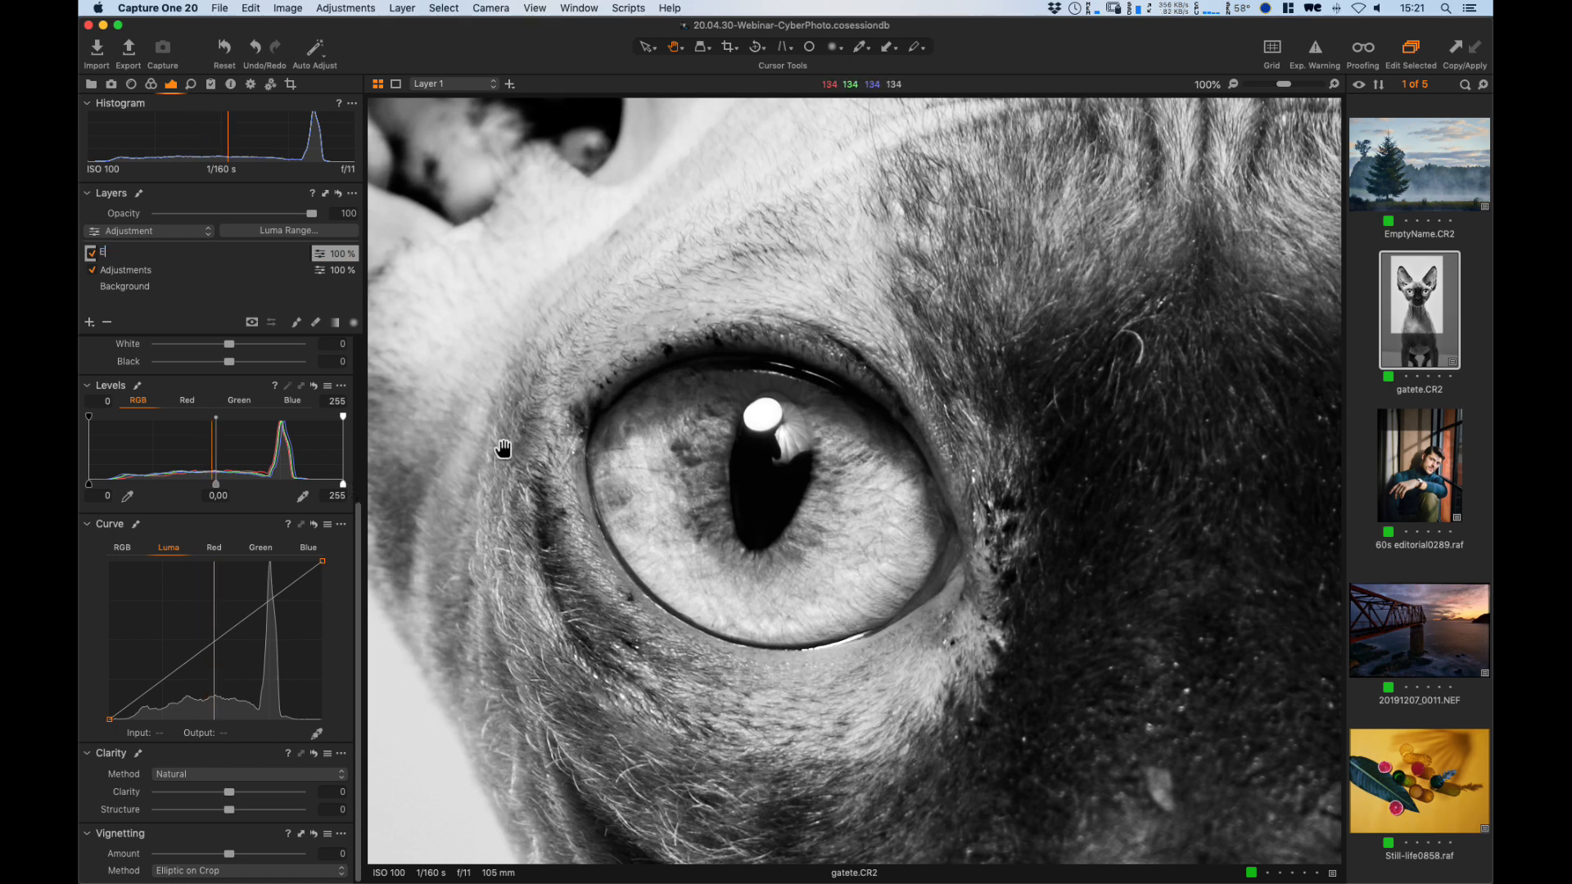
{"action": "key", "text": "Return"}
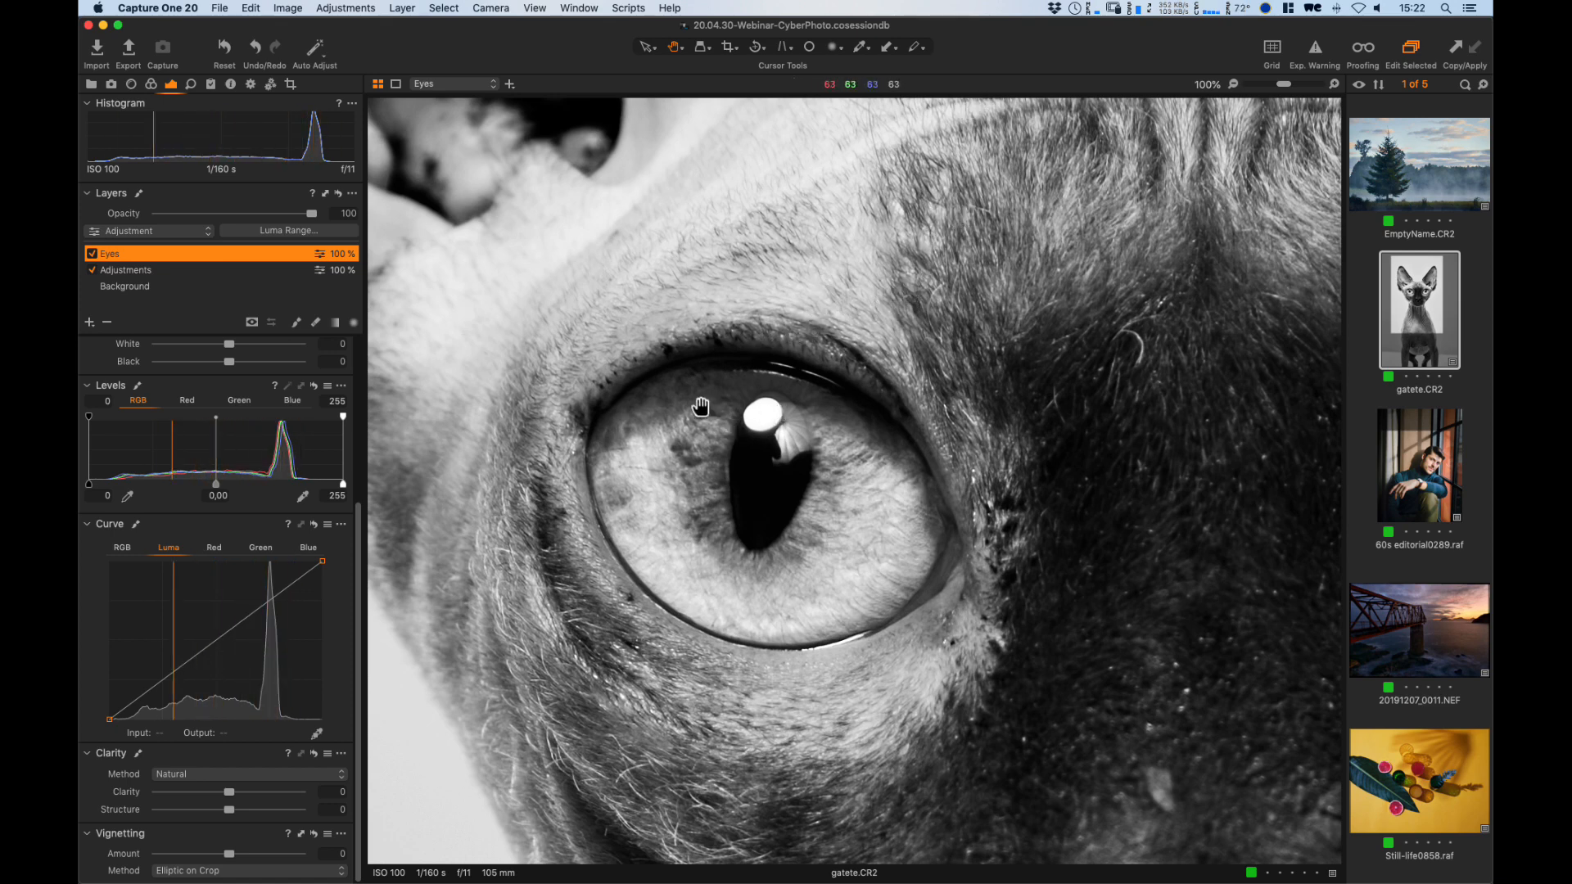
Paint the Eyes layer mask over the whole eye on the image's left side with a brush of size 116.
{"action": "left_click_drag", "start_coordinate": [701, 407], "coordinate": [835, 425]}
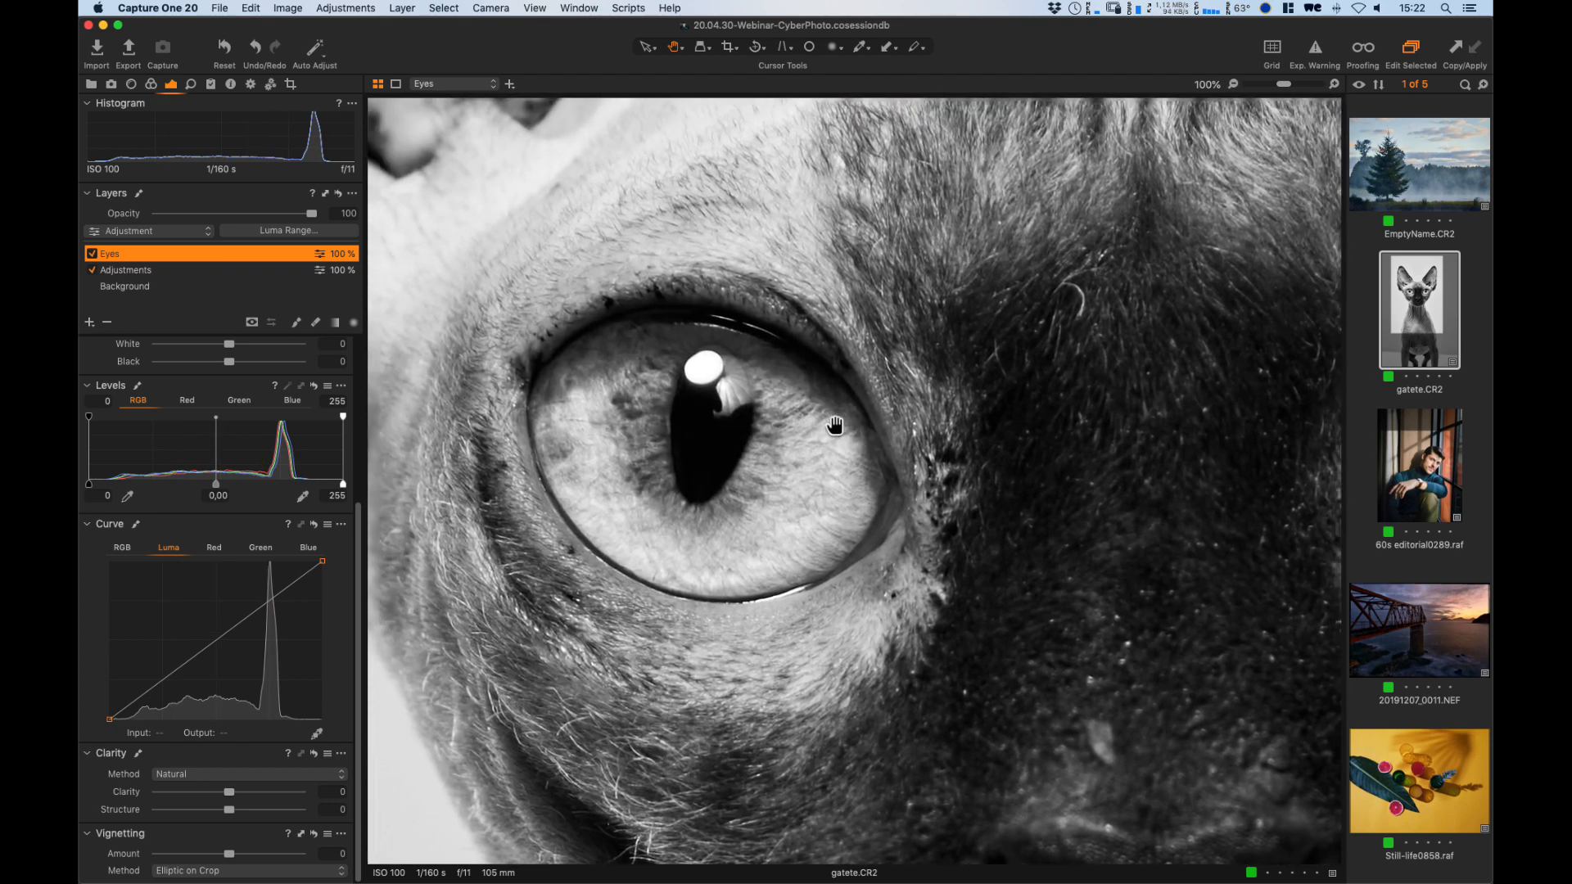
{"action": "left_click", "coordinate": [296, 324]}
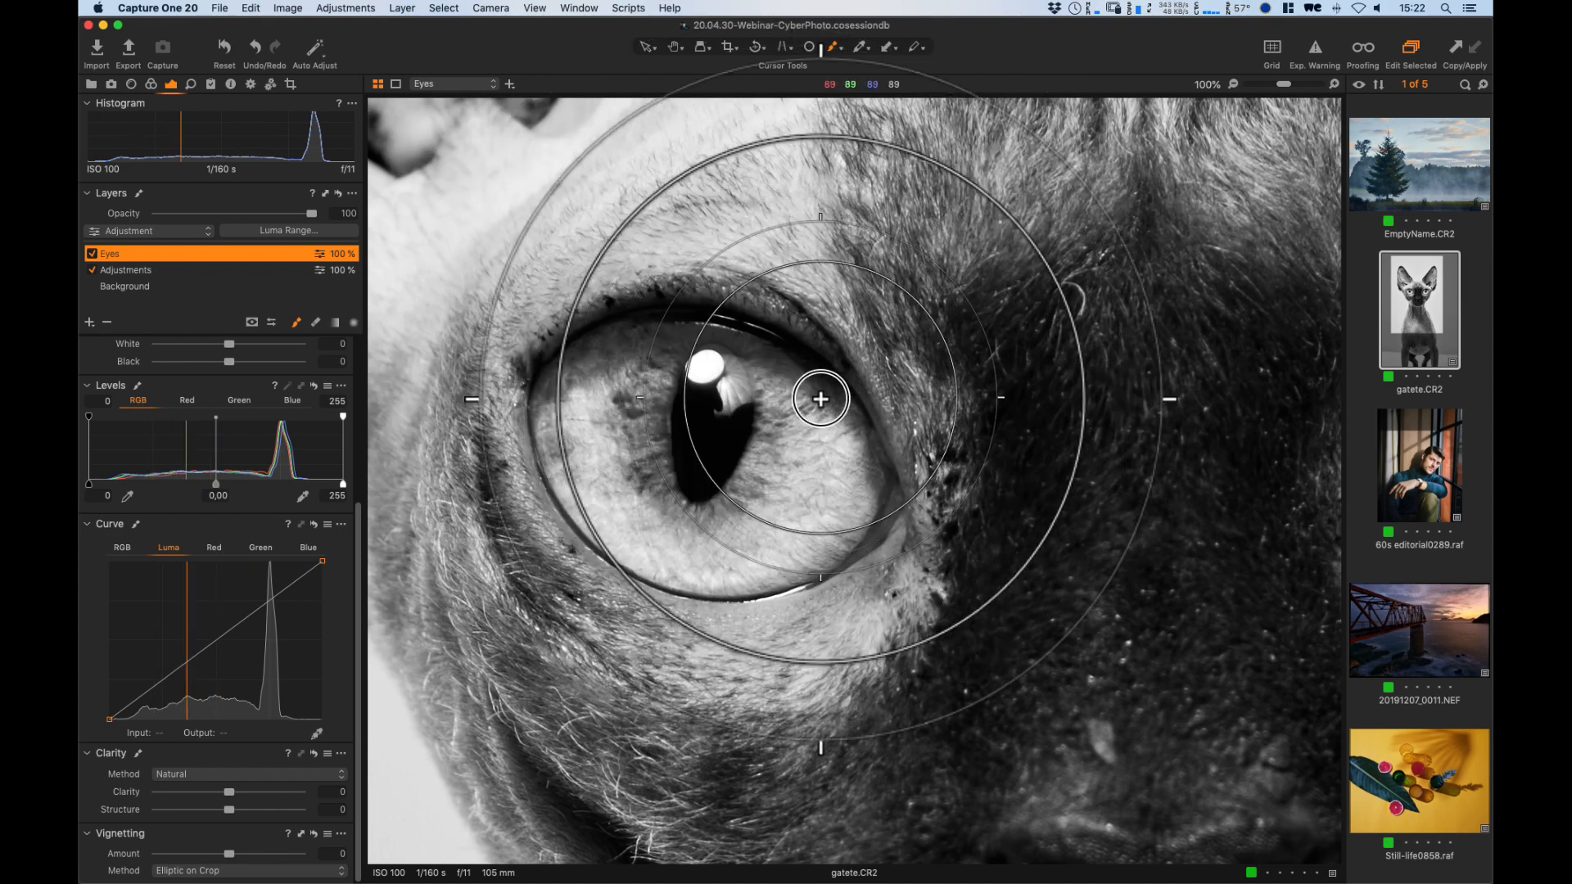
{"action": "right_click", "coordinate": [838, 444]}
{"action": "mouse_move", "coordinate": [803, 398]}
{"action": "left_mouse_down"}
{"action": "mouse_move", "coordinate": [857, 421]}
{"action": "mouse_move", "coordinate": [796, 425]}
{"action": "mouse_move", "coordinate": [851, 415]}
{"action": "mouse_move", "coordinate": [807, 401]}
{"action": "left_mouse_up"}
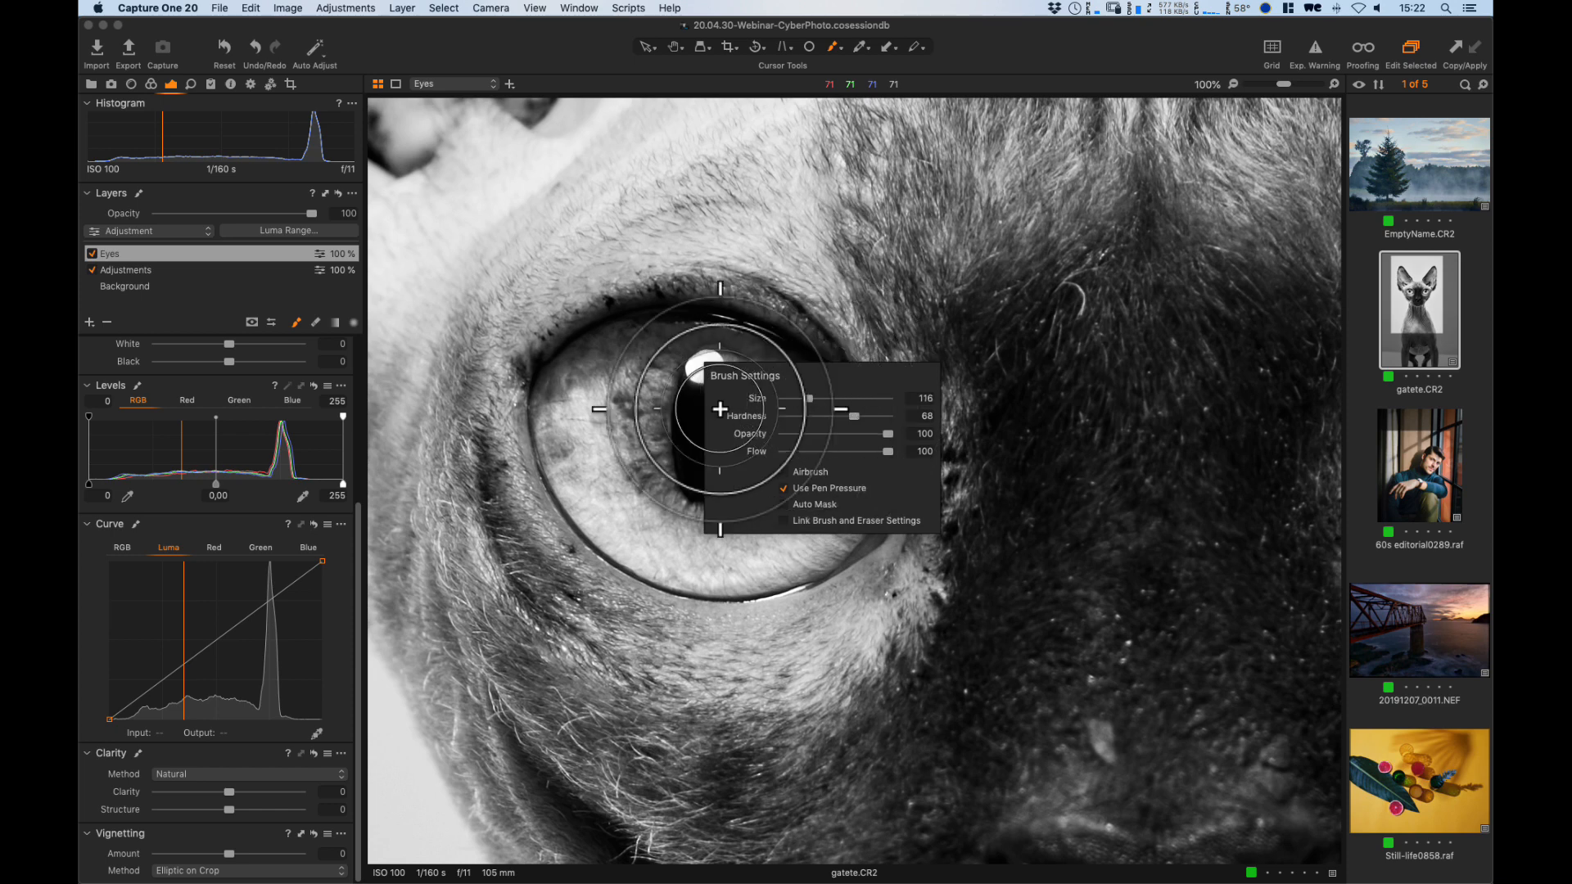
{"action": "mouse_move", "coordinate": [631, 405]}
{"action": "left_mouse_down"}
{"action": "mouse_move", "coordinate": [706, 401]}
{"action": "mouse_move", "coordinate": [677, 403]}
{"action": "mouse_move", "coordinate": [698, 441]}
{"action": "mouse_move", "coordinate": [614, 396]}
{"action": "mouse_move", "coordinate": [647, 365]}
{"action": "mouse_move", "coordinate": [594, 394]}
{"action": "mouse_move", "coordinate": [702, 358]}
{"action": "mouse_move", "coordinate": [779, 365]}
{"action": "mouse_move", "coordinate": [758, 397]}
{"action": "mouse_move", "coordinate": [811, 422]}
{"action": "mouse_move", "coordinate": [807, 450]}
{"action": "mouse_move", "coordinate": [835, 481]}
{"action": "mouse_move", "coordinate": [714, 549]}
{"action": "mouse_move", "coordinate": [669, 540]}
{"action": "mouse_move", "coordinate": [565, 425]}
{"action": "mouse_move", "coordinate": [631, 435]}
{"action": "mouse_move", "coordinate": [603, 434]}
{"action": "mouse_move", "coordinate": [642, 520]}
{"action": "mouse_move", "coordinate": [705, 543]}
{"action": "mouse_move", "coordinate": [617, 474]}
{"action": "mouse_move", "coordinate": [616, 548]}
{"action": "left_mouse_up"}
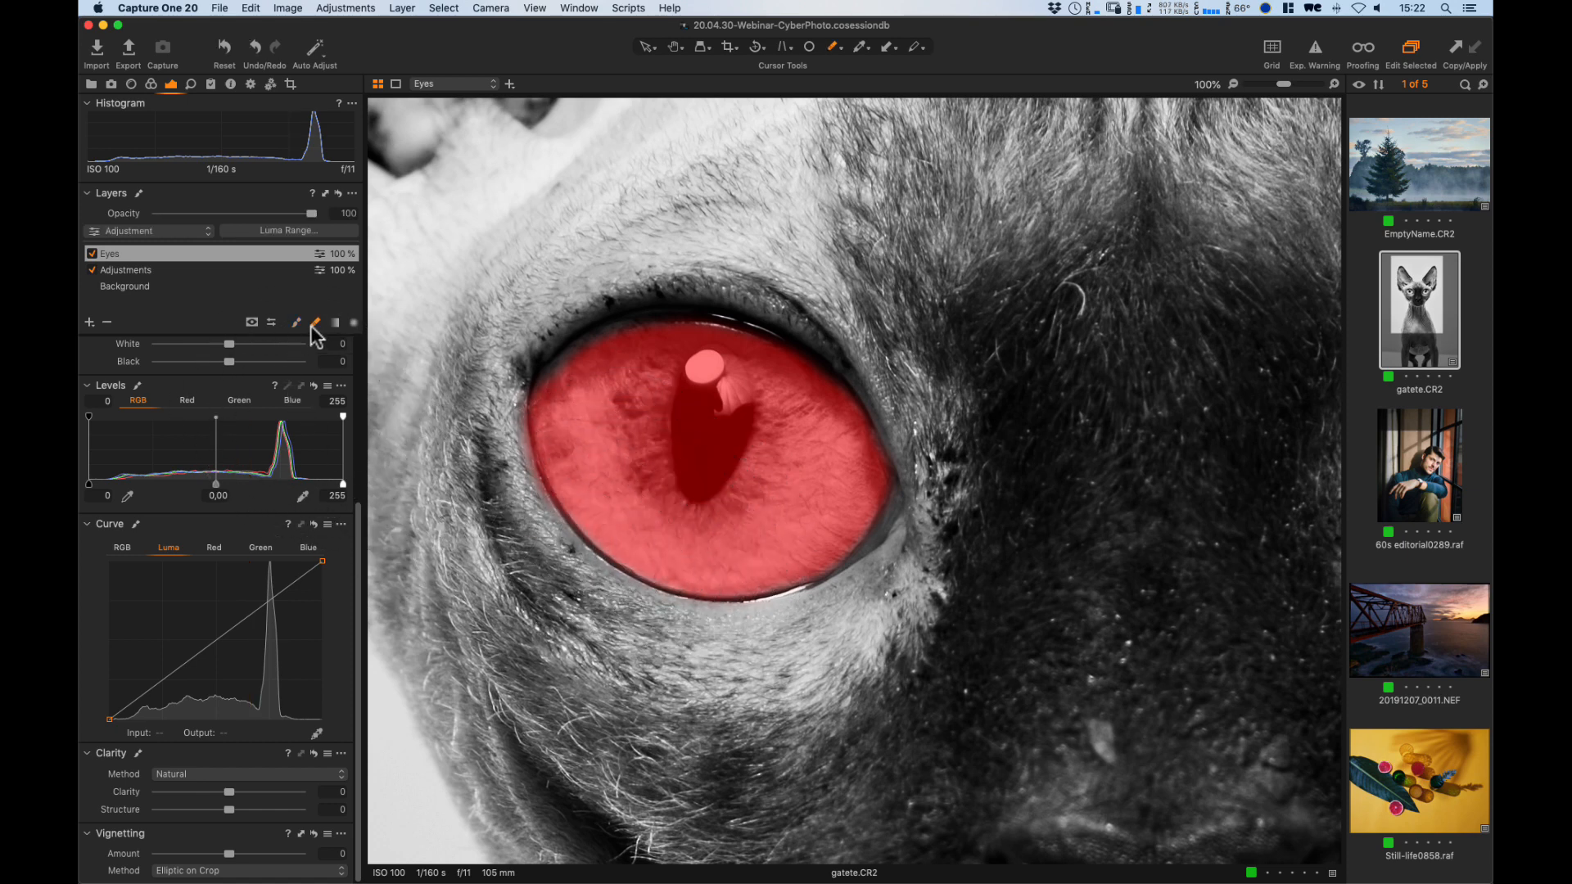
Clean the outer edge of the first eye's mask with an eraser of size 93 and hardness 70.
{"action": "right_click", "coordinate": [680, 358]}
{"action": "left_click_drag", "start_coordinate": [626, 345], "coordinate": [611, 344]}
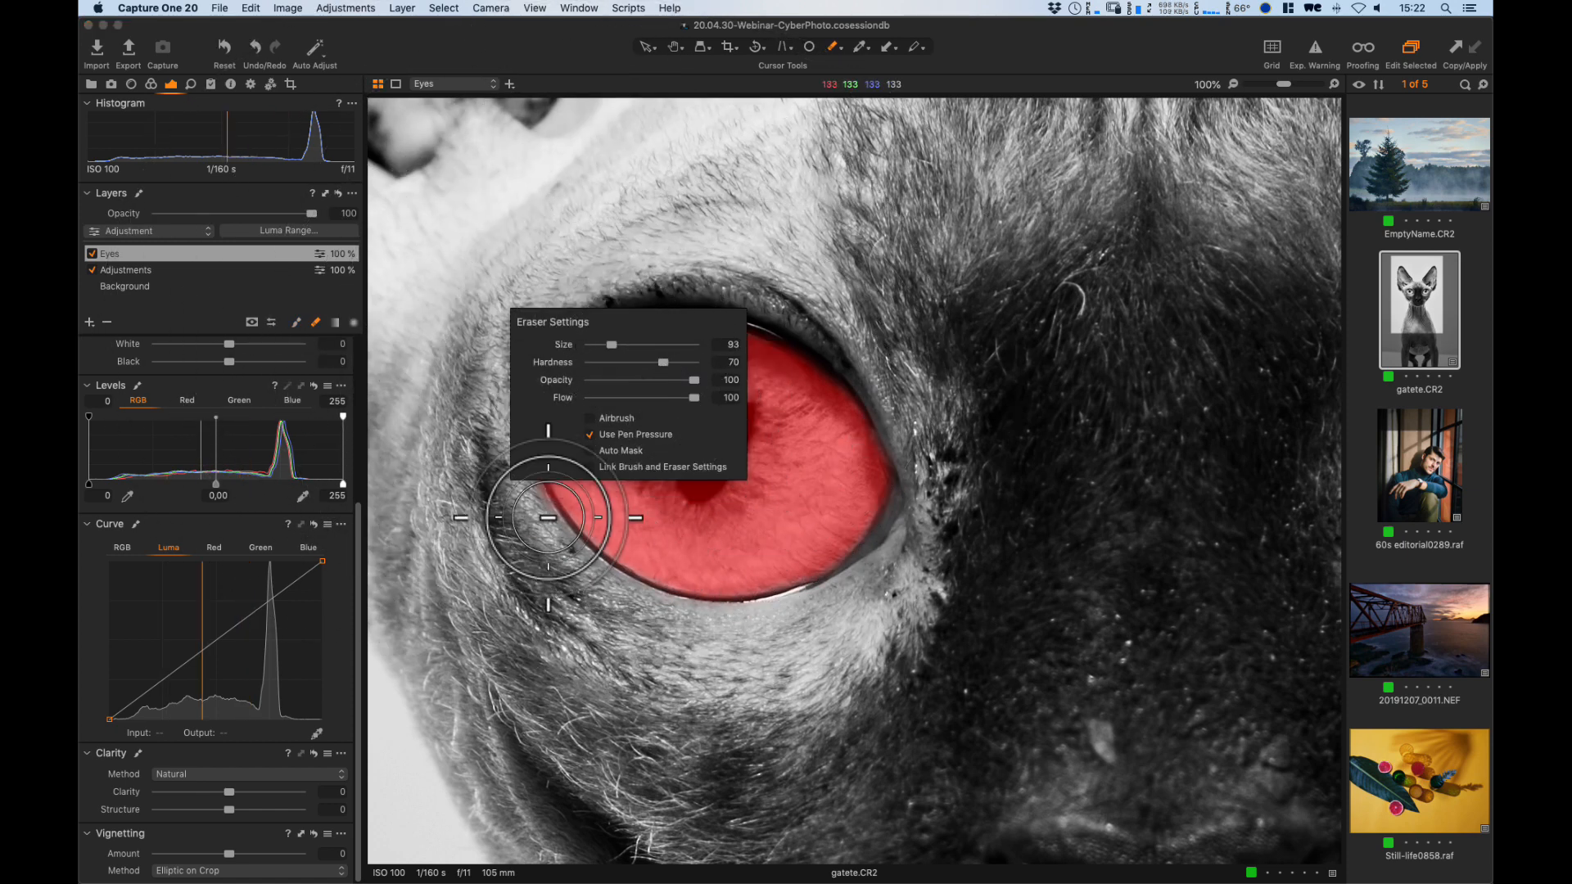
{"action": "mouse_move", "coordinate": [536, 518]}
{"action": "left_mouse_down"}
{"action": "mouse_move", "coordinate": [490, 440]}
{"action": "mouse_move", "coordinate": [507, 509]}
{"action": "left_mouse_up"}
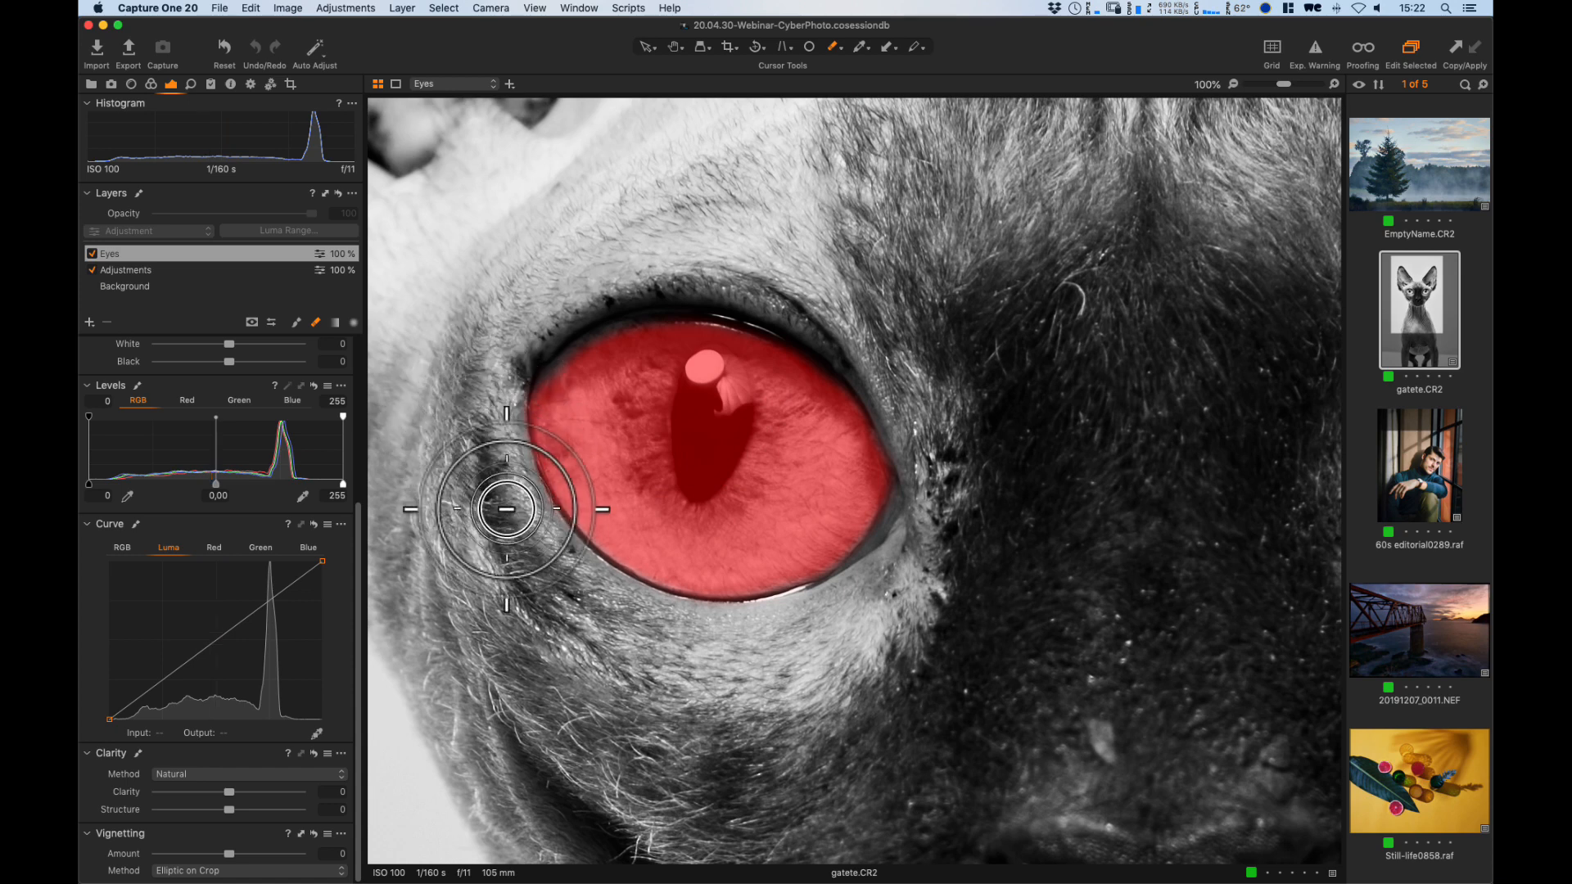
Paint the Eyes layer mask over the cat's other eye, check both masks on the whole image, and hide the mask overlay.
{"action": "mouse_move", "coordinate": [1264, 404]}
{"action": "left_mouse_down"}
{"action": "mouse_move", "coordinate": [453, 450]}
{"action": "mouse_move", "coordinate": [476, 453]}
{"action": "left_mouse_up"}
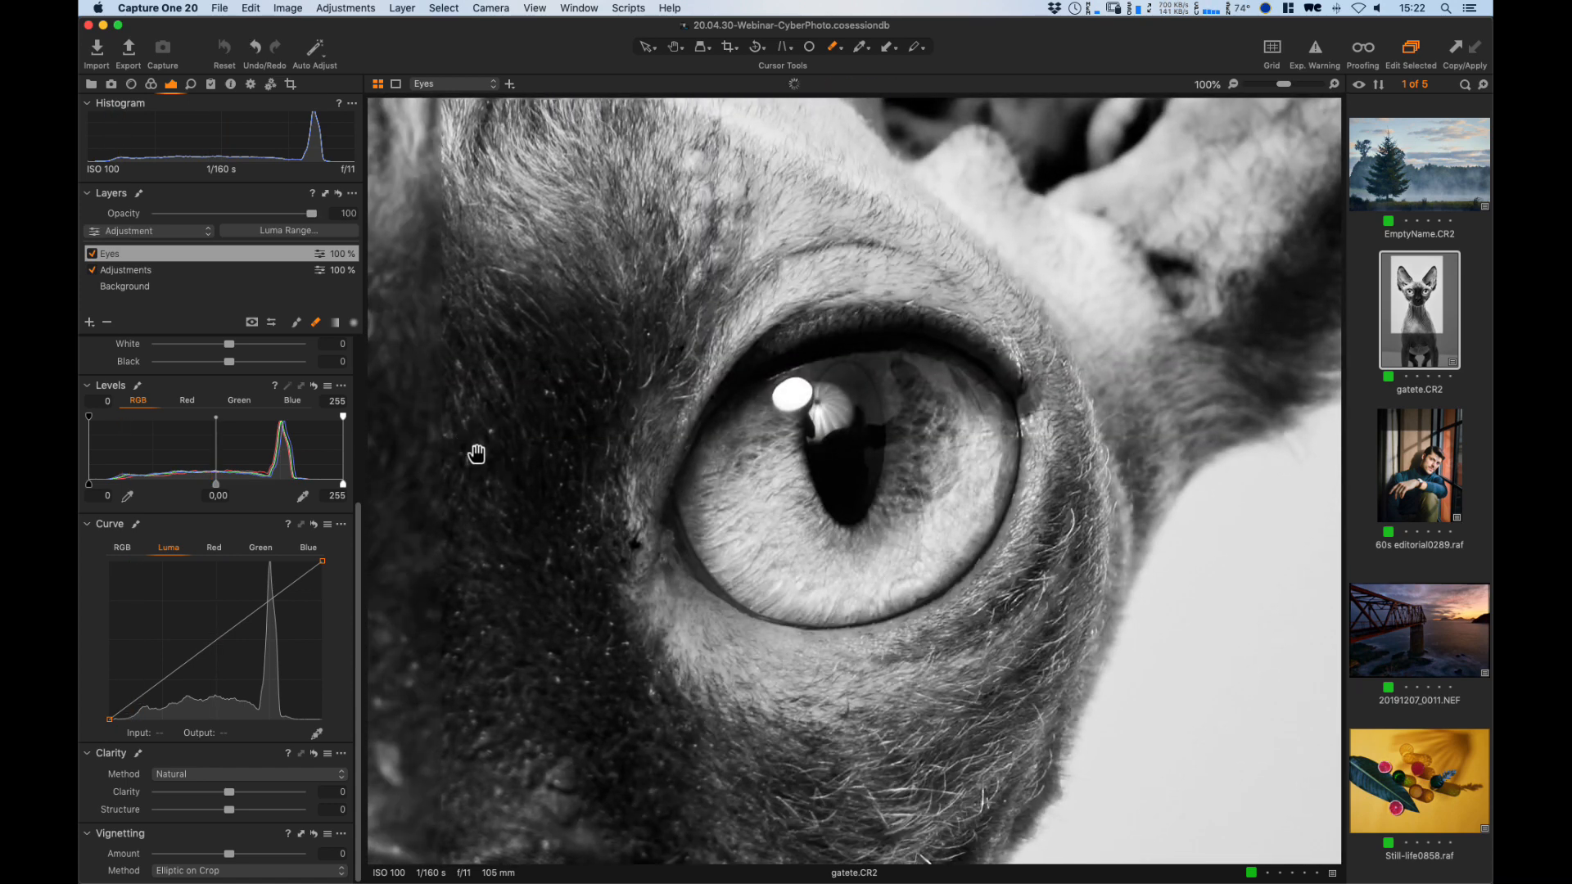
{"action": "left_click", "coordinate": [297, 322]}
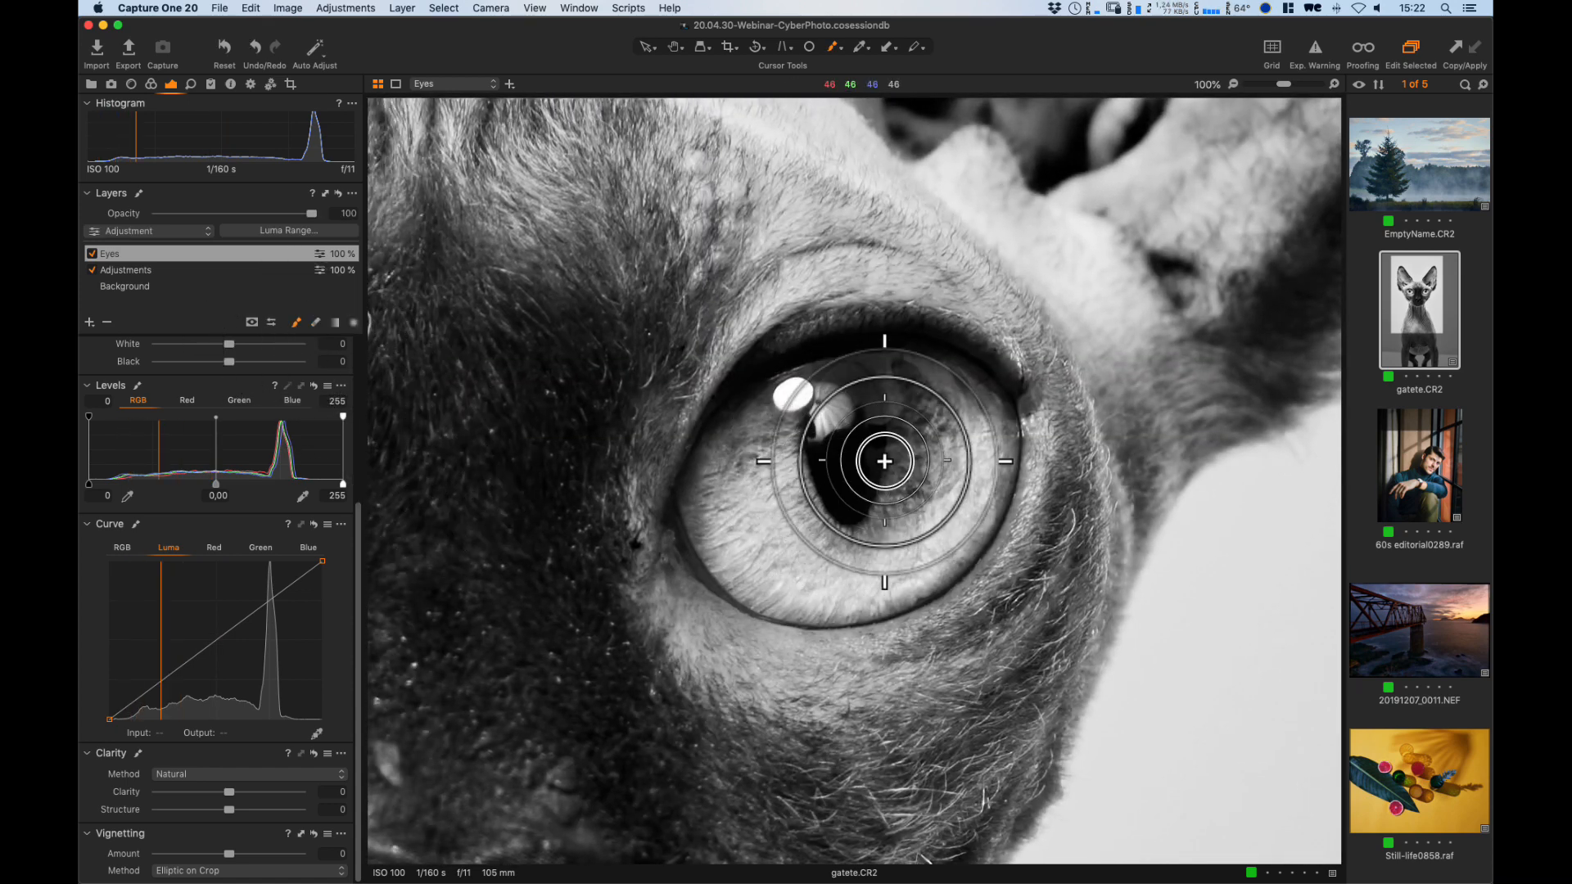
{"action": "mouse_move", "coordinate": [884, 461]}
{"action": "left_mouse_down"}
{"action": "mouse_move", "coordinate": [816, 408]}
{"action": "mouse_move", "coordinate": [739, 486]}
{"action": "mouse_move", "coordinate": [805, 426]}
{"action": "mouse_move", "coordinate": [914, 397]}
{"action": "mouse_move", "coordinate": [827, 413]}
{"action": "mouse_move", "coordinate": [950, 409]}
{"action": "mouse_move", "coordinate": [968, 460]}
{"action": "mouse_move", "coordinate": [905, 557]}
{"action": "mouse_move", "coordinate": [929, 516]}
{"action": "mouse_move", "coordinate": [875, 557]}
{"action": "mouse_move", "coordinate": [861, 508]}
{"action": "mouse_move", "coordinate": [767, 546]}
{"action": "mouse_move", "coordinate": [723, 510]}
{"action": "mouse_move", "coordinate": [727, 487]}
{"action": "mouse_move", "coordinate": [736, 545]}
{"action": "mouse_move", "coordinate": [807, 577]}
{"action": "mouse_move", "coordinate": [882, 558]}
{"action": "mouse_move", "coordinate": [846, 575]}
{"action": "mouse_move", "coordinate": [758, 568]}
{"action": "mouse_move", "coordinate": [825, 579]}
{"action": "mouse_move", "coordinate": [904, 556]}
{"action": "mouse_move", "coordinate": [941, 531]}
{"action": "mouse_move", "coordinate": [941, 425]}
{"action": "left_mouse_up"}
{"action": "key", "text": "space"}
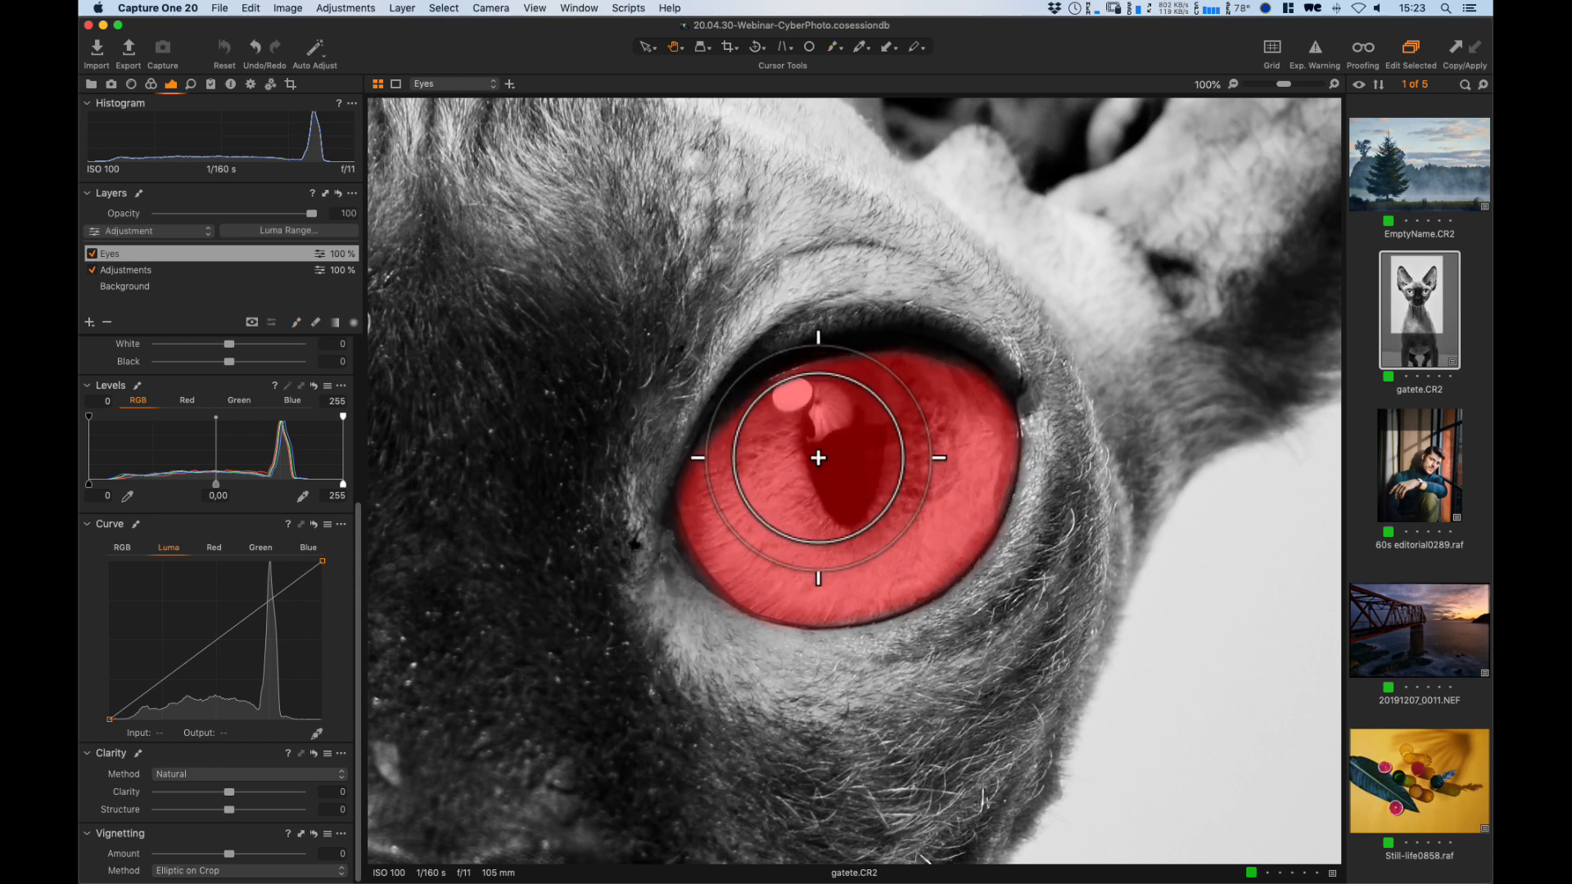
{"action": "double_click", "coordinate": [798, 468]}
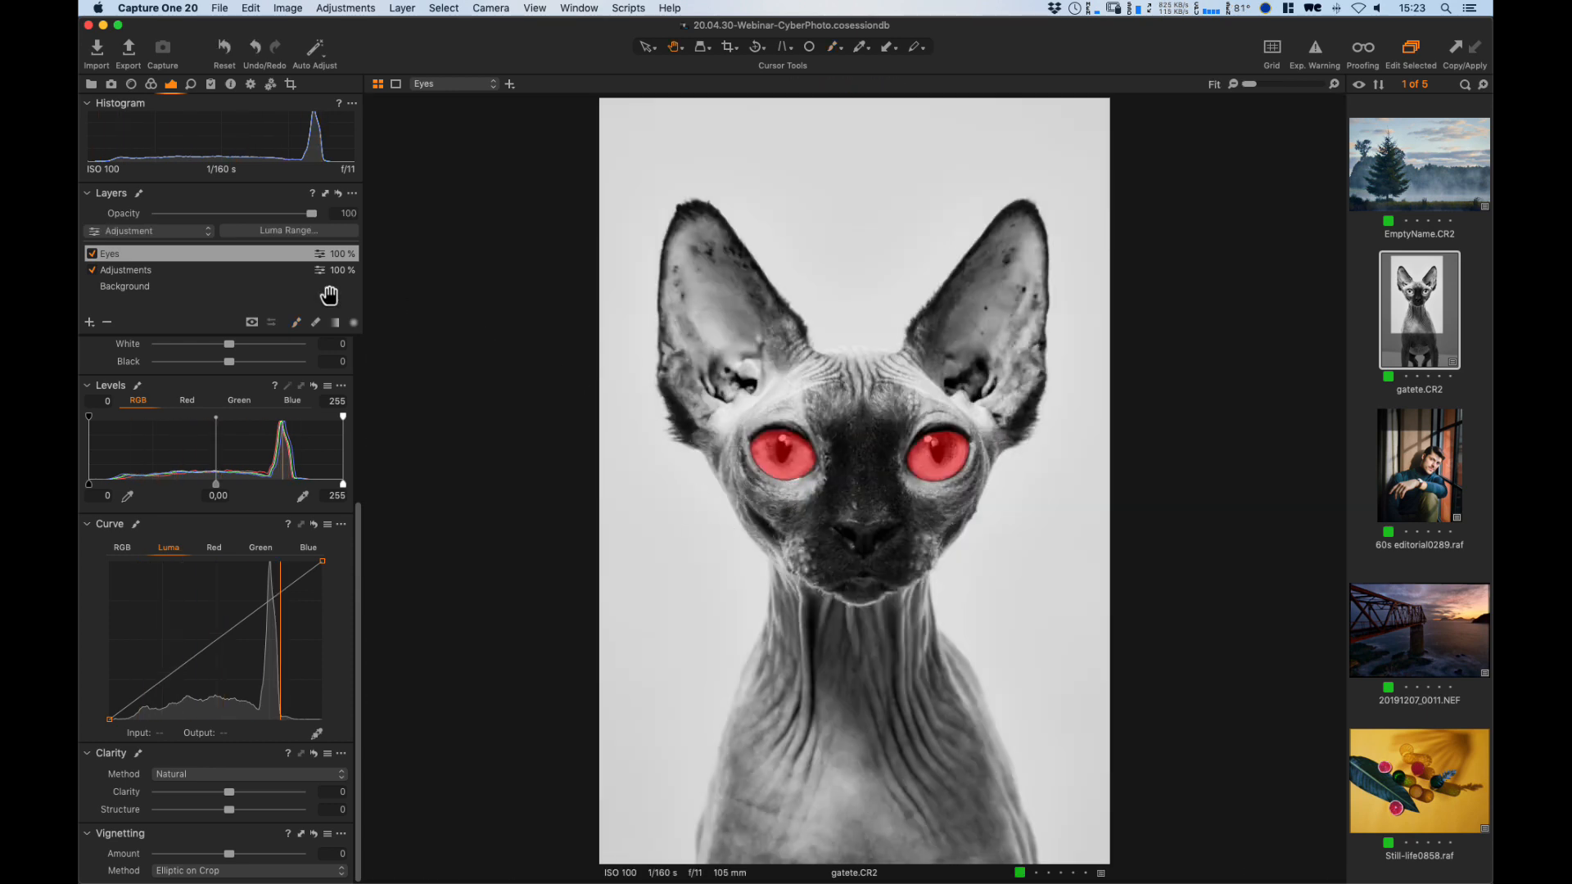
{"action": "key", "text": "m"}
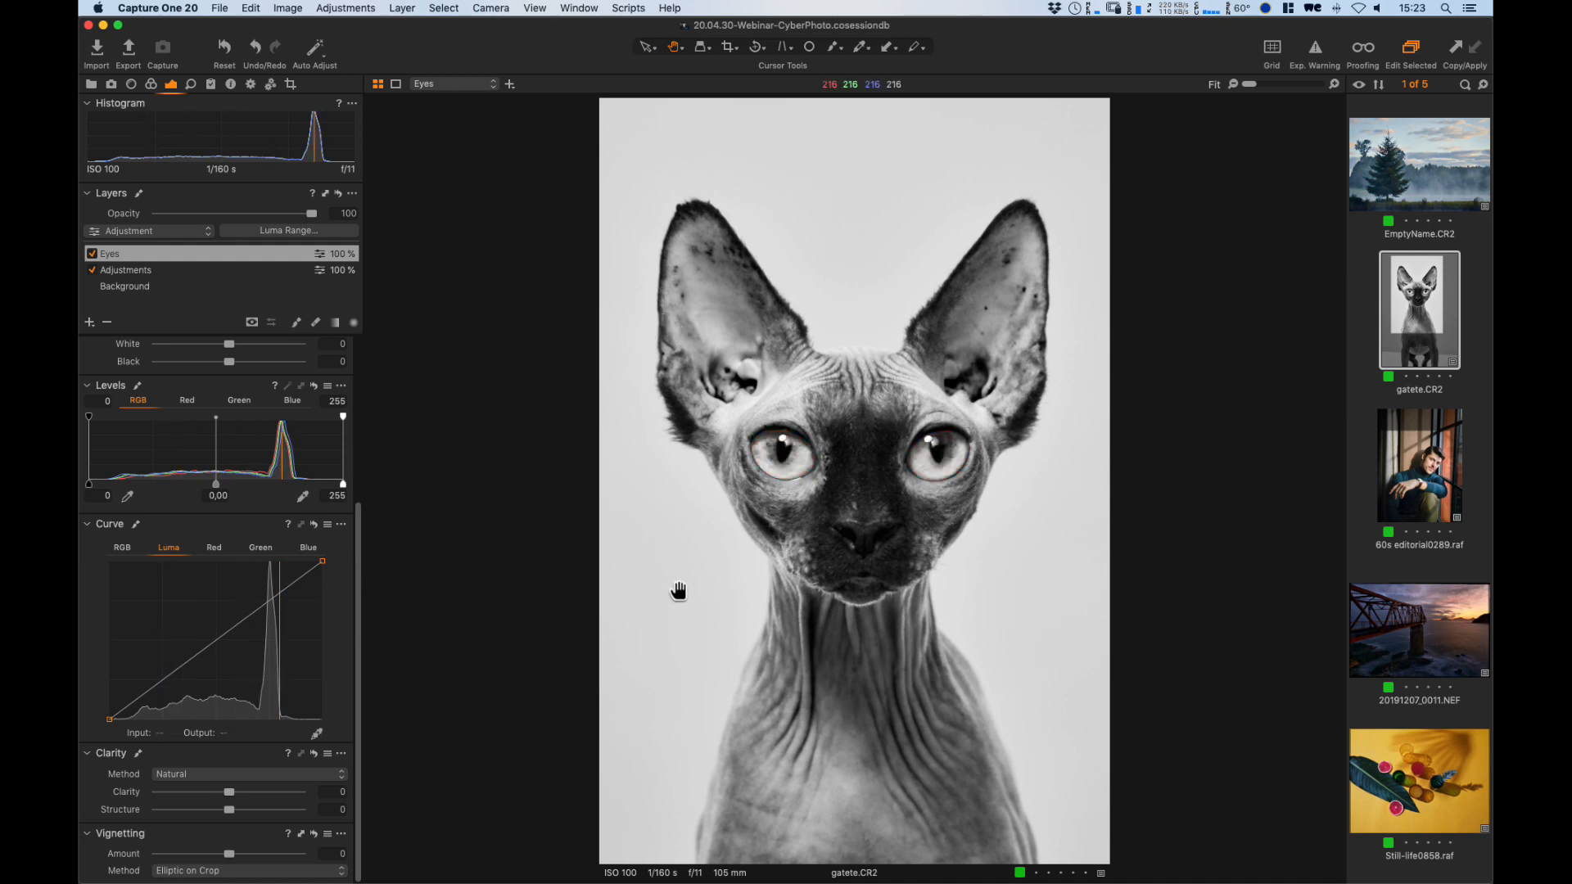
Set the Clarity tool's Structure to 18 on the Eyes layer at 100% and compare the eye with and without it.
{"action": "left_click", "coordinate": [801, 465]}
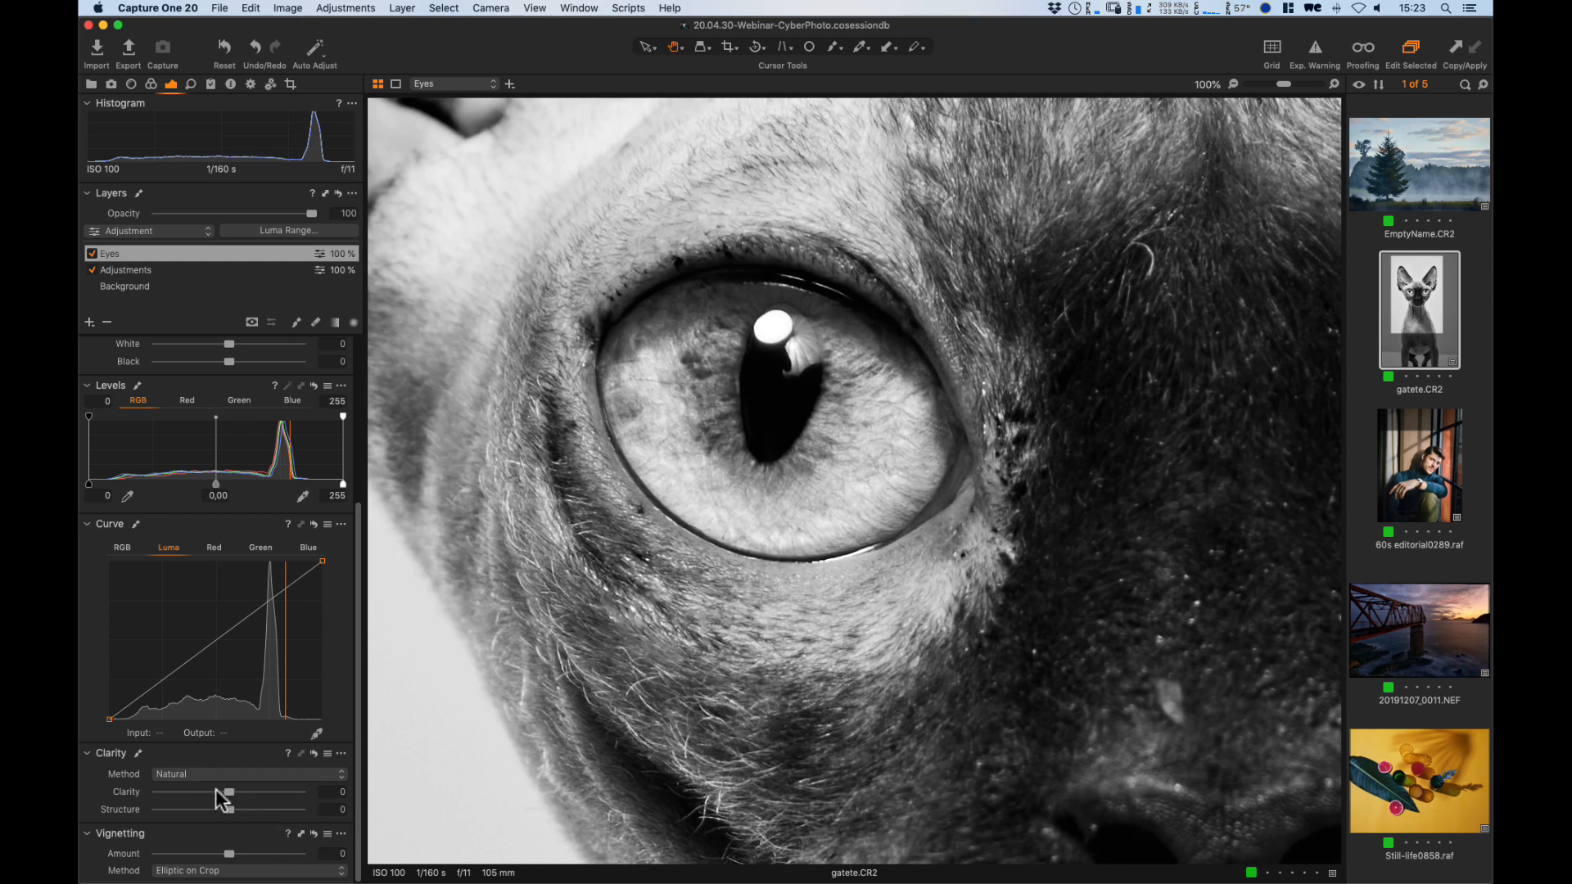
{"action": "left_click_drag", "start_coordinate": [228, 809], "coordinate": [282, 810]}
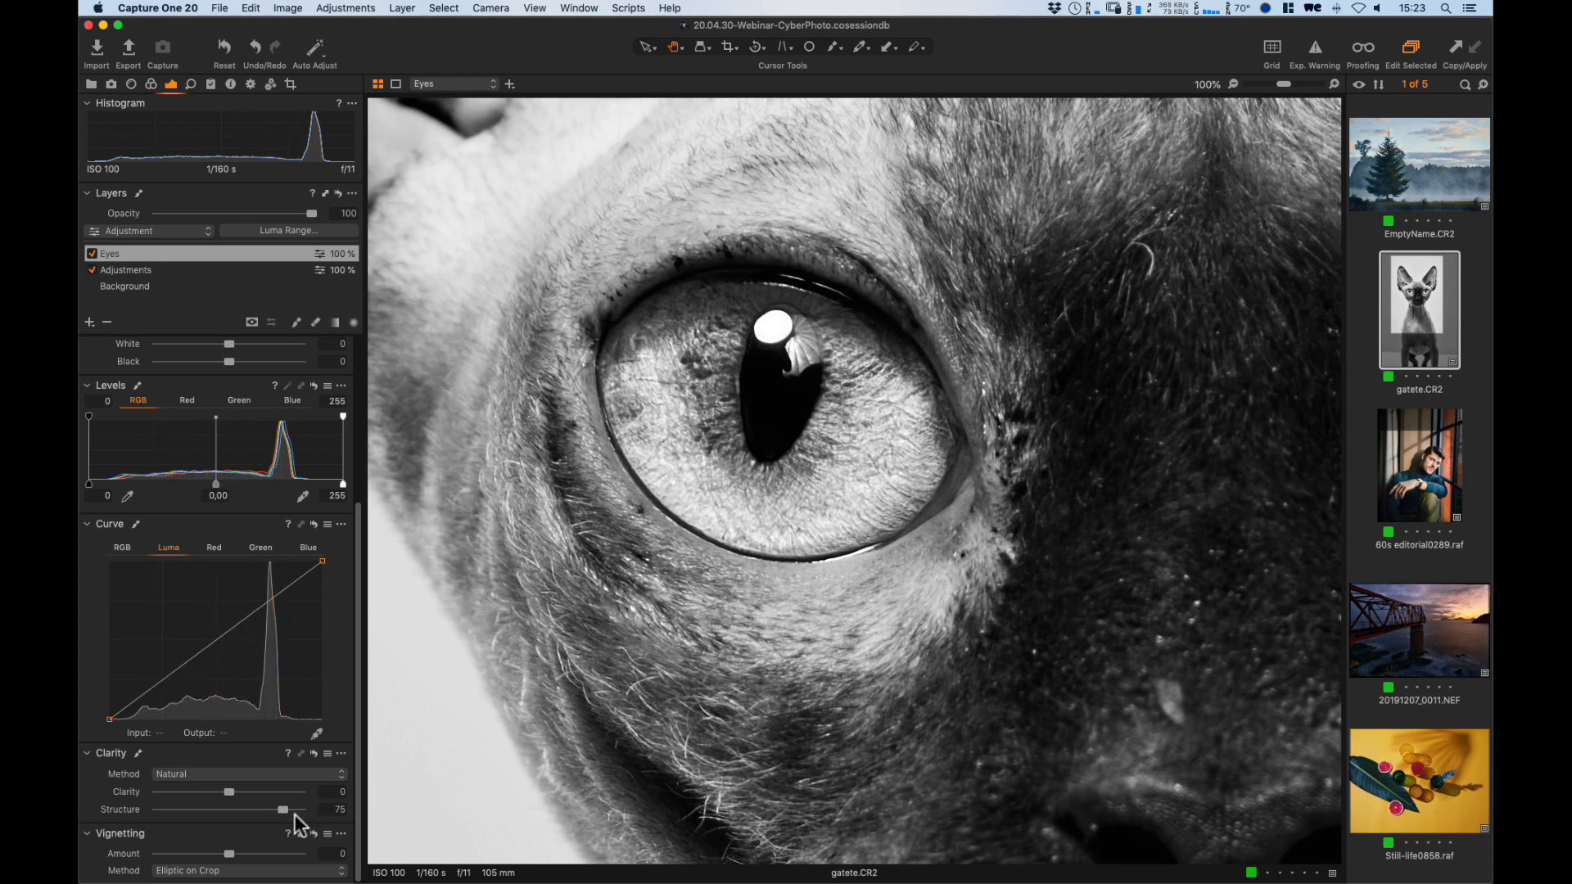
{"action": "left_click_drag", "start_coordinate": [282, 811], "coordinate": [245, 824]}
{"action": "left_click", "coordinate": [313, 754]}
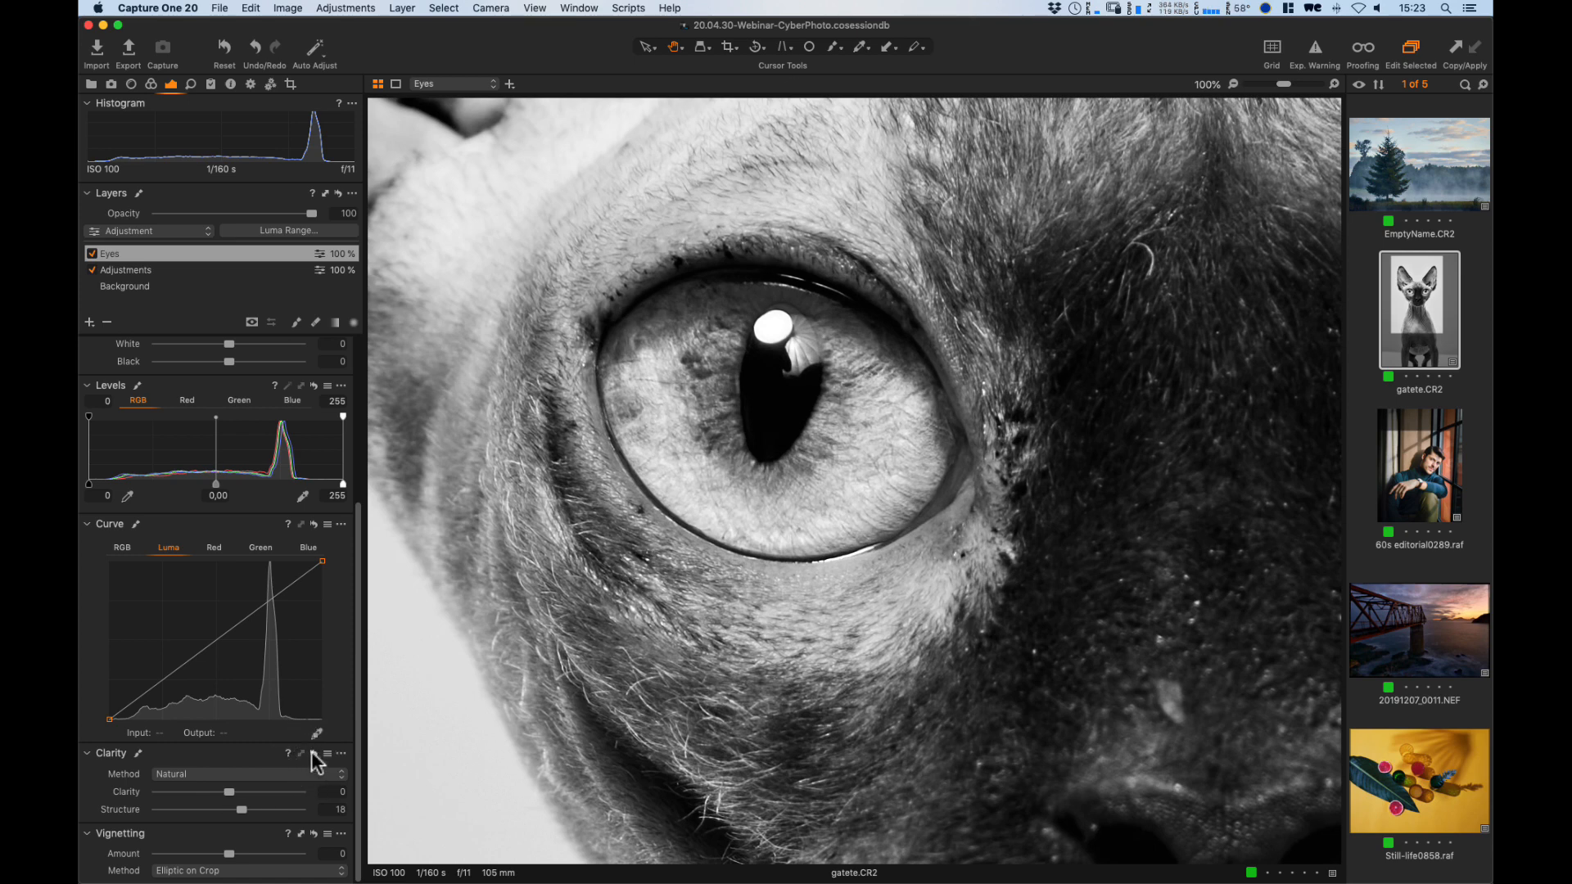
{"action": "left_click", "coordinate": [314, 754]}
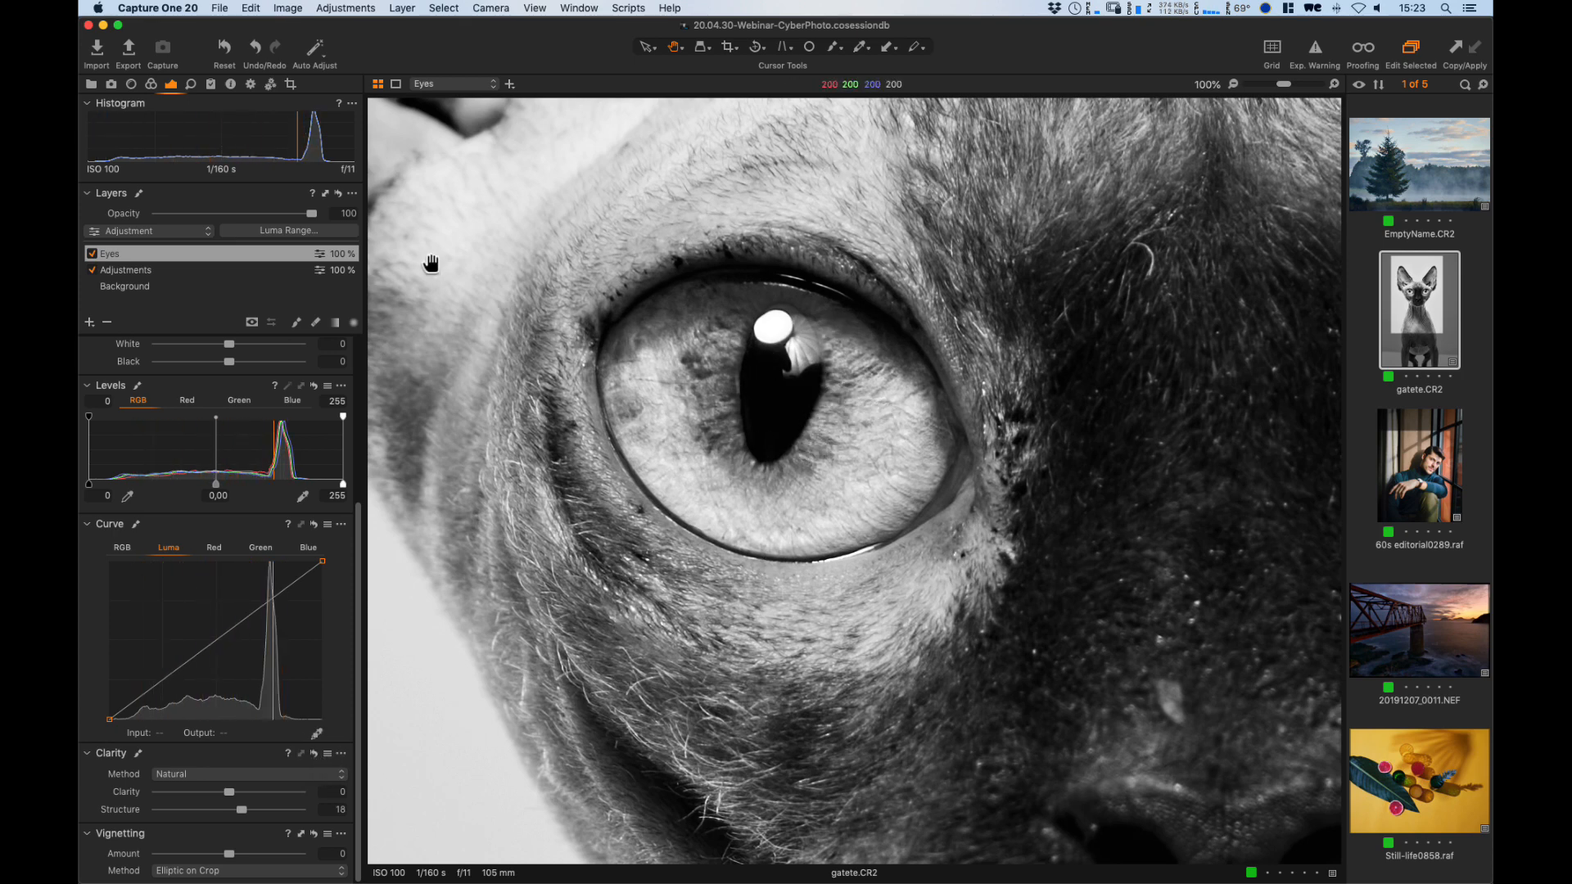
Set the Sharpening Amount to 173 on the Eyes layer and compare both eyes at 67% with the layer off and on.
{"action": "left_click", "coordinate": [191, 86]}
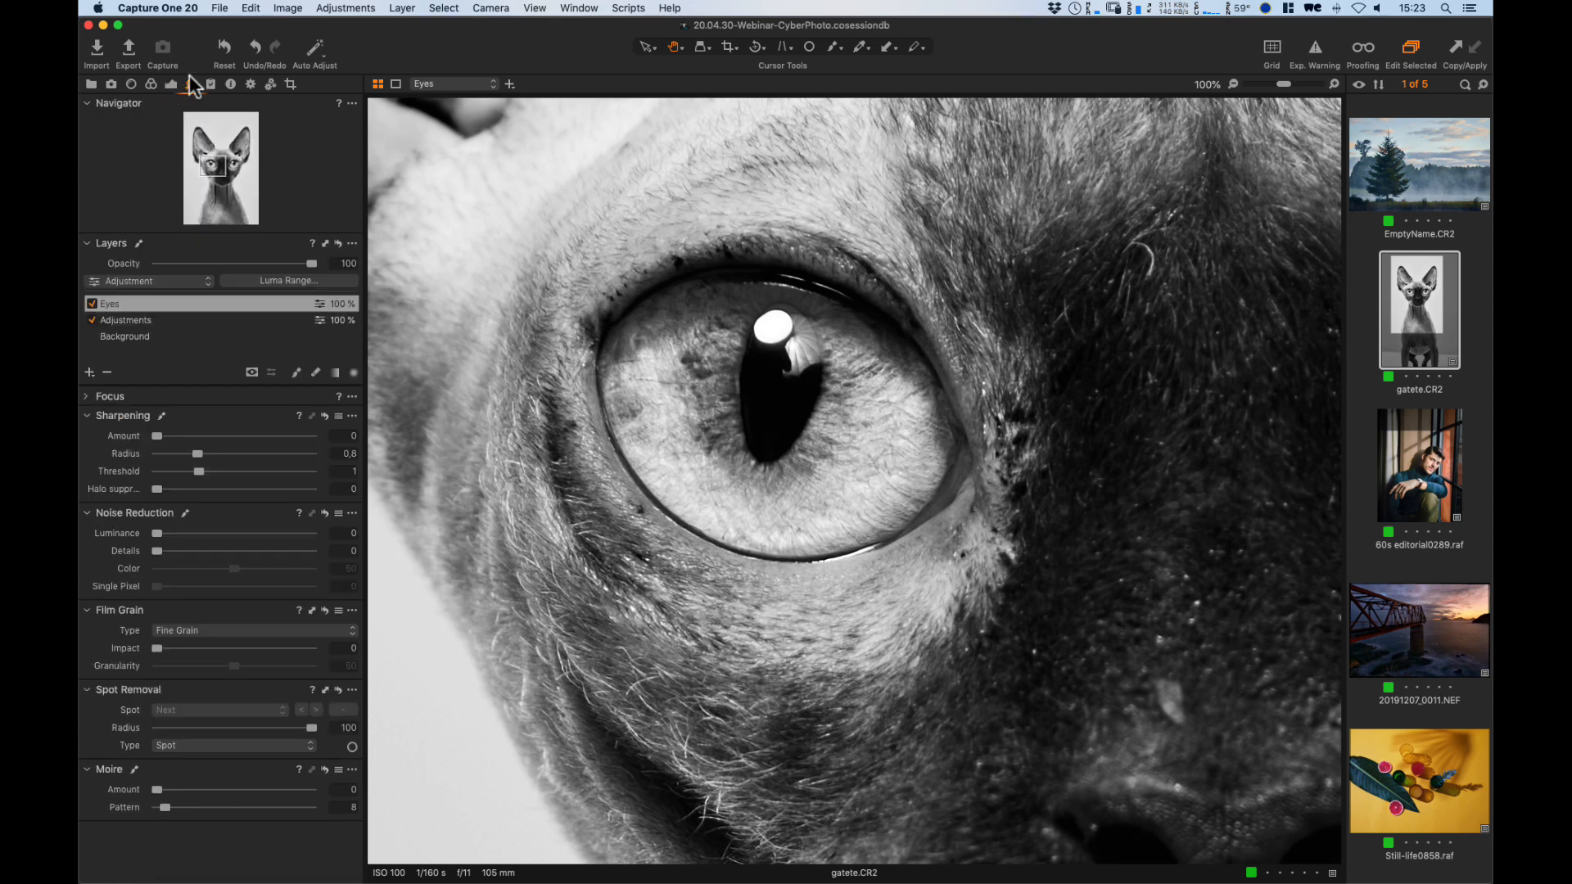
{"action": "mouse_move", "coordinate": [158, 442]}
{"action": "left_mouse_down"}
{"action": "mouse_move", "coordinate": [202, 442]}
{"action": "mouse_move", "coordinate": [179, 432]}
{"action": "left_mouse_up"}
{"action": "left_click_drag", "start_coordinate": [1089, 429], "coordinate": [695, 475]}
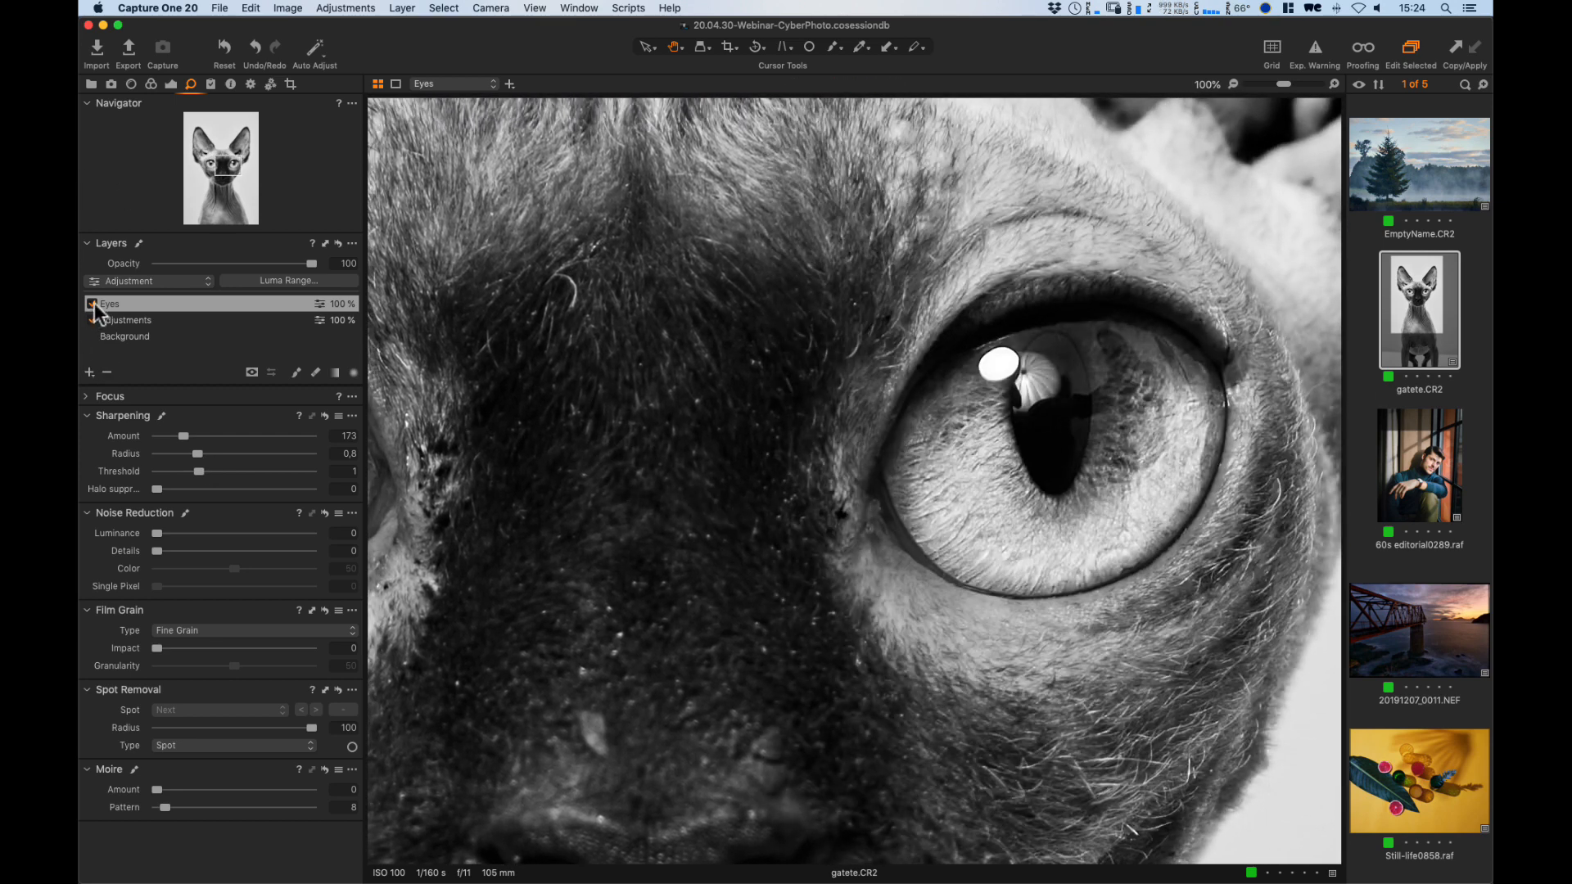
{"action": "left_click_drag", "start_coordinate": [1281, 84], "coordinate": [1274, 85]}
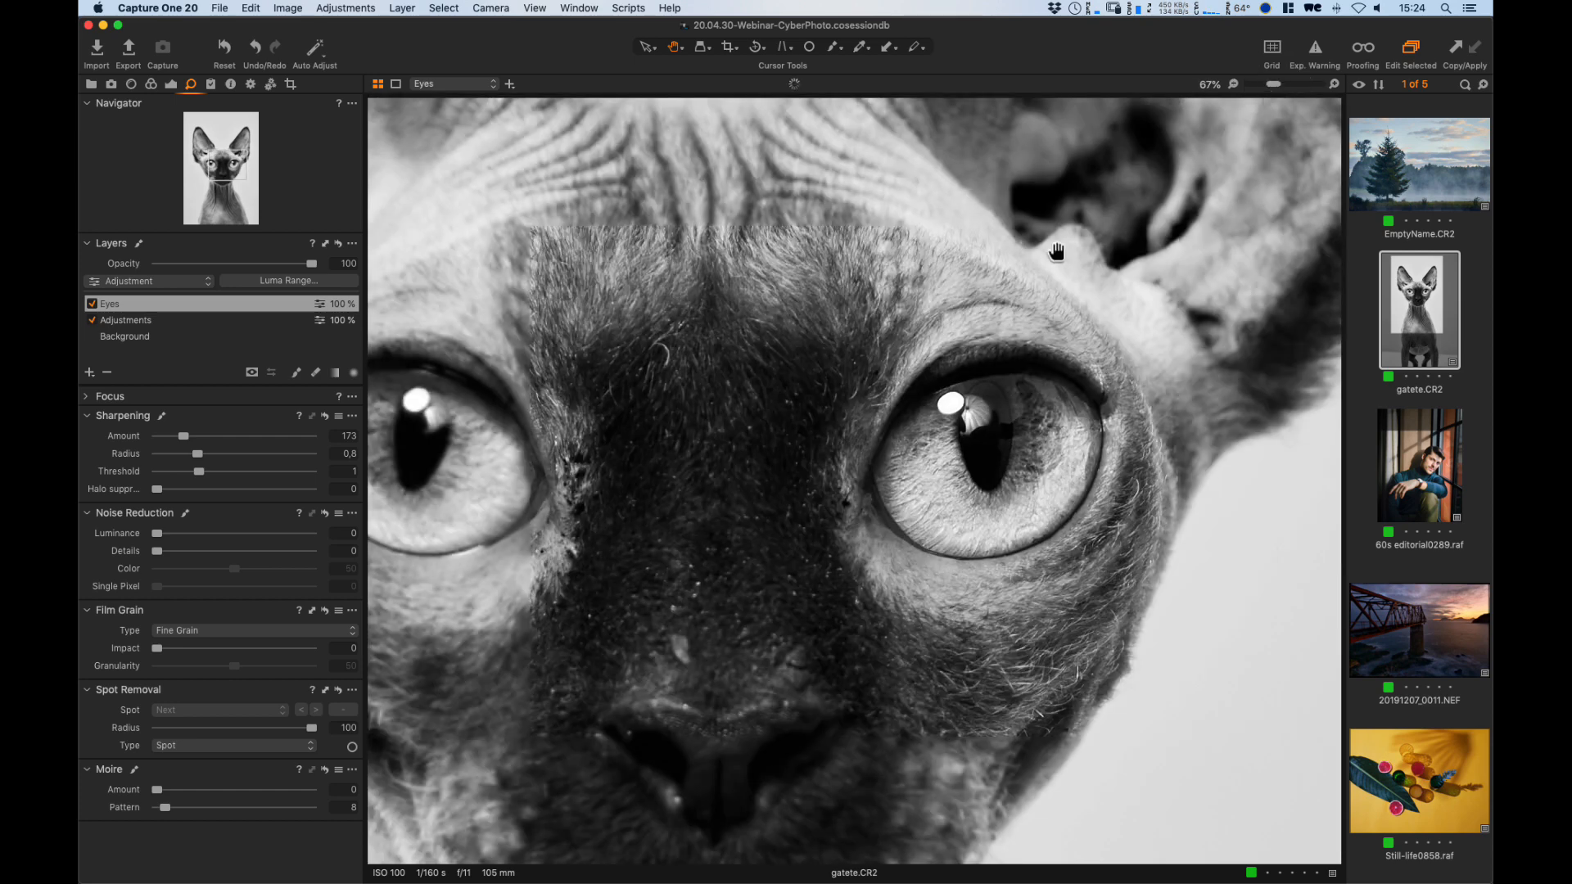
{"action": "left_click_drag", "start_coordinate": [702, 426], "coordinate": [878, 416]}
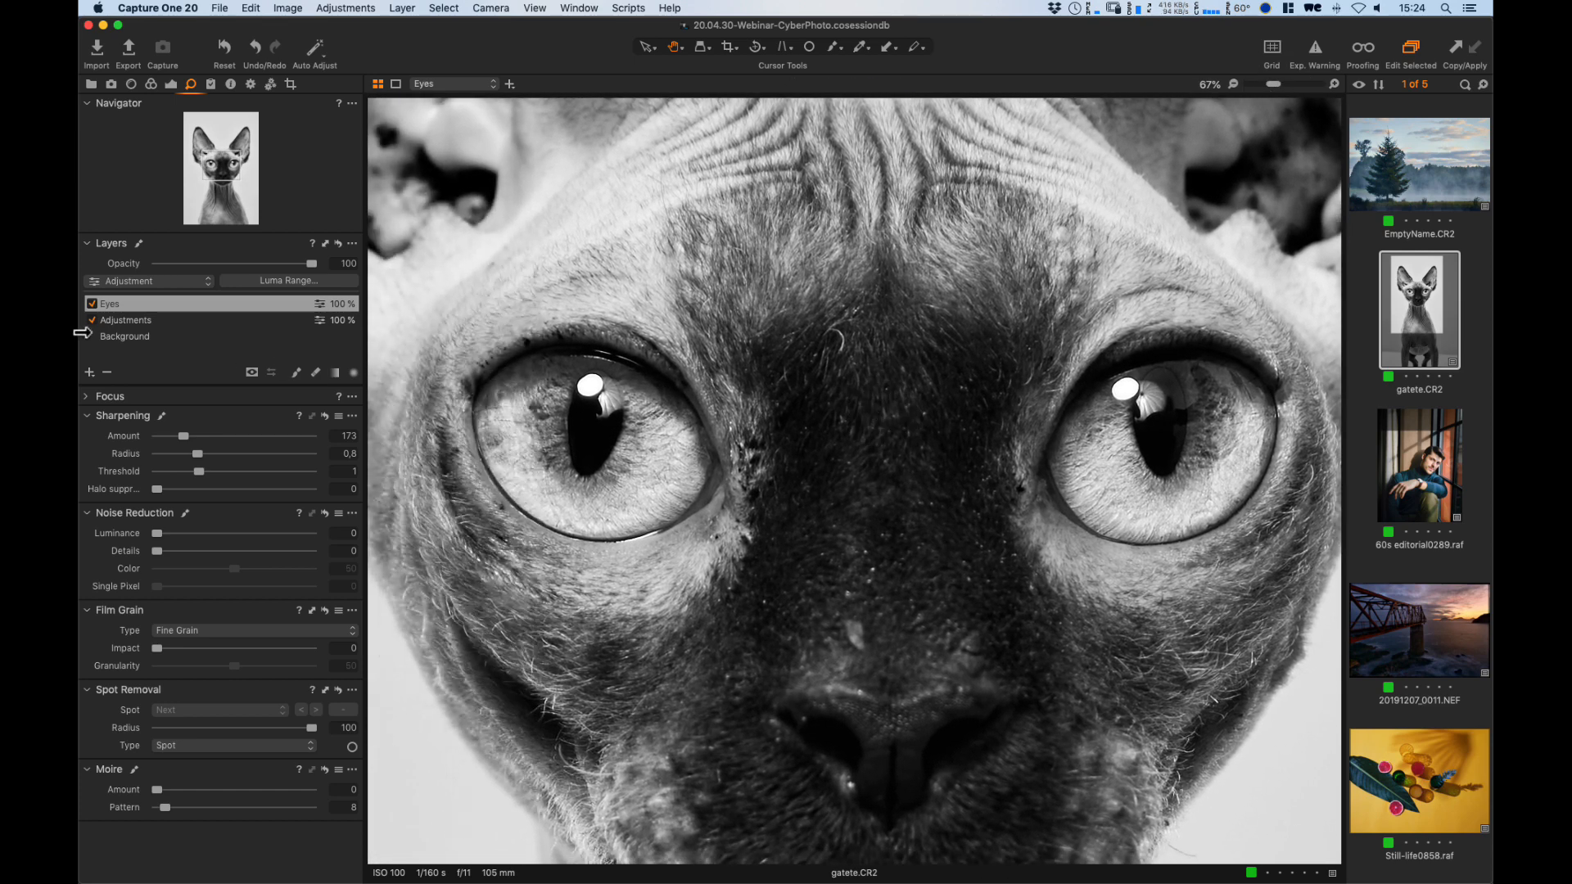
{"action": "left_click", "coordinate": [92, 304]}
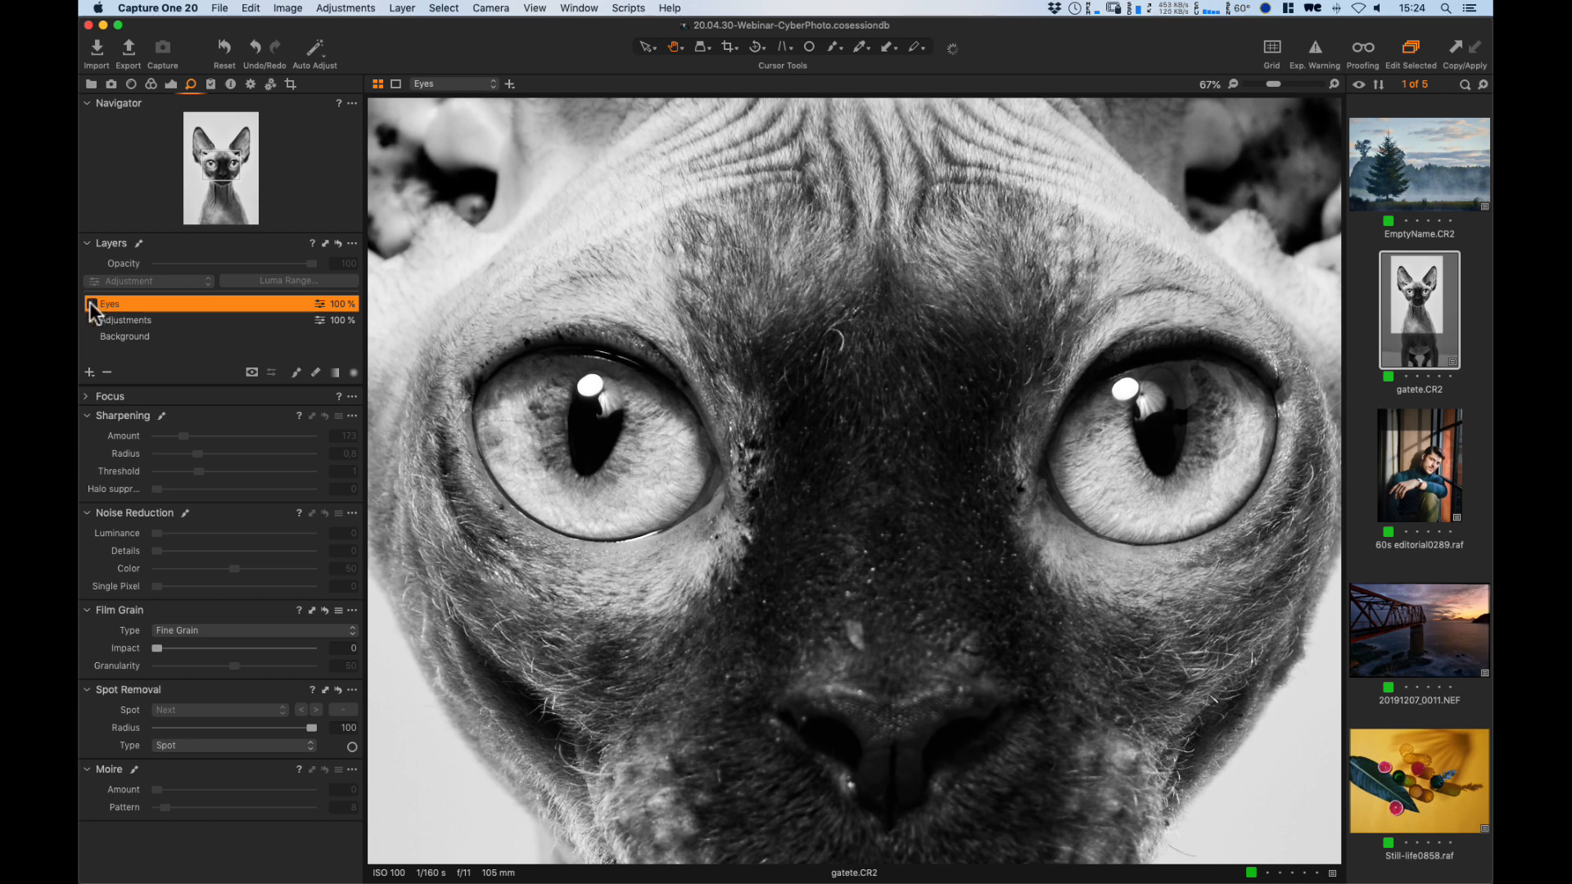
{"action": "left_click", "coordinate": [90, 303]}
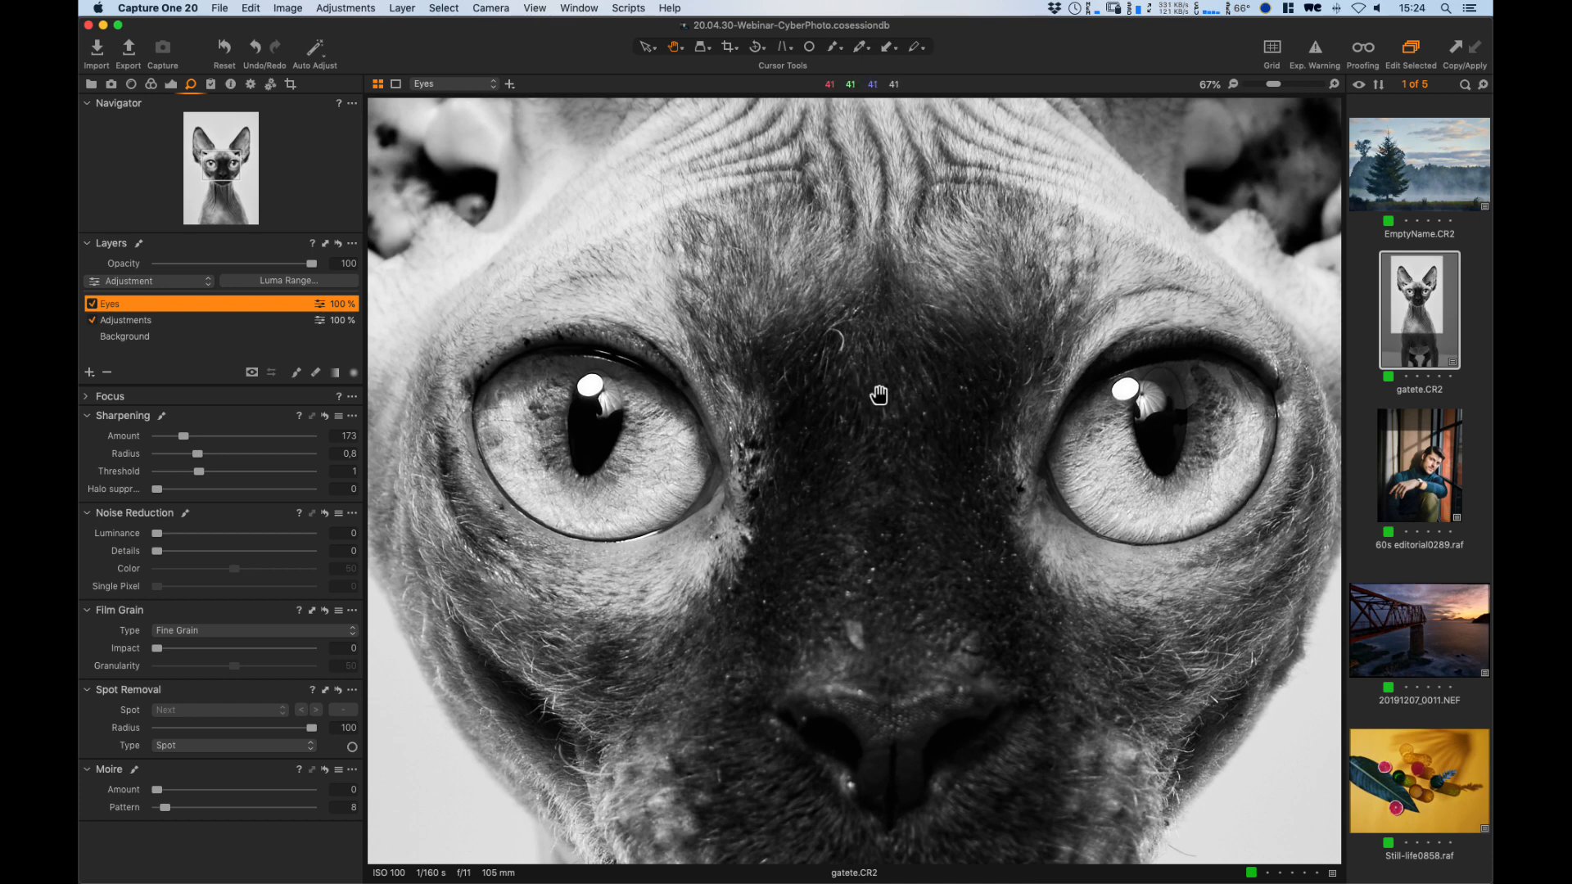
{"action": "key", "text": "super+0"}
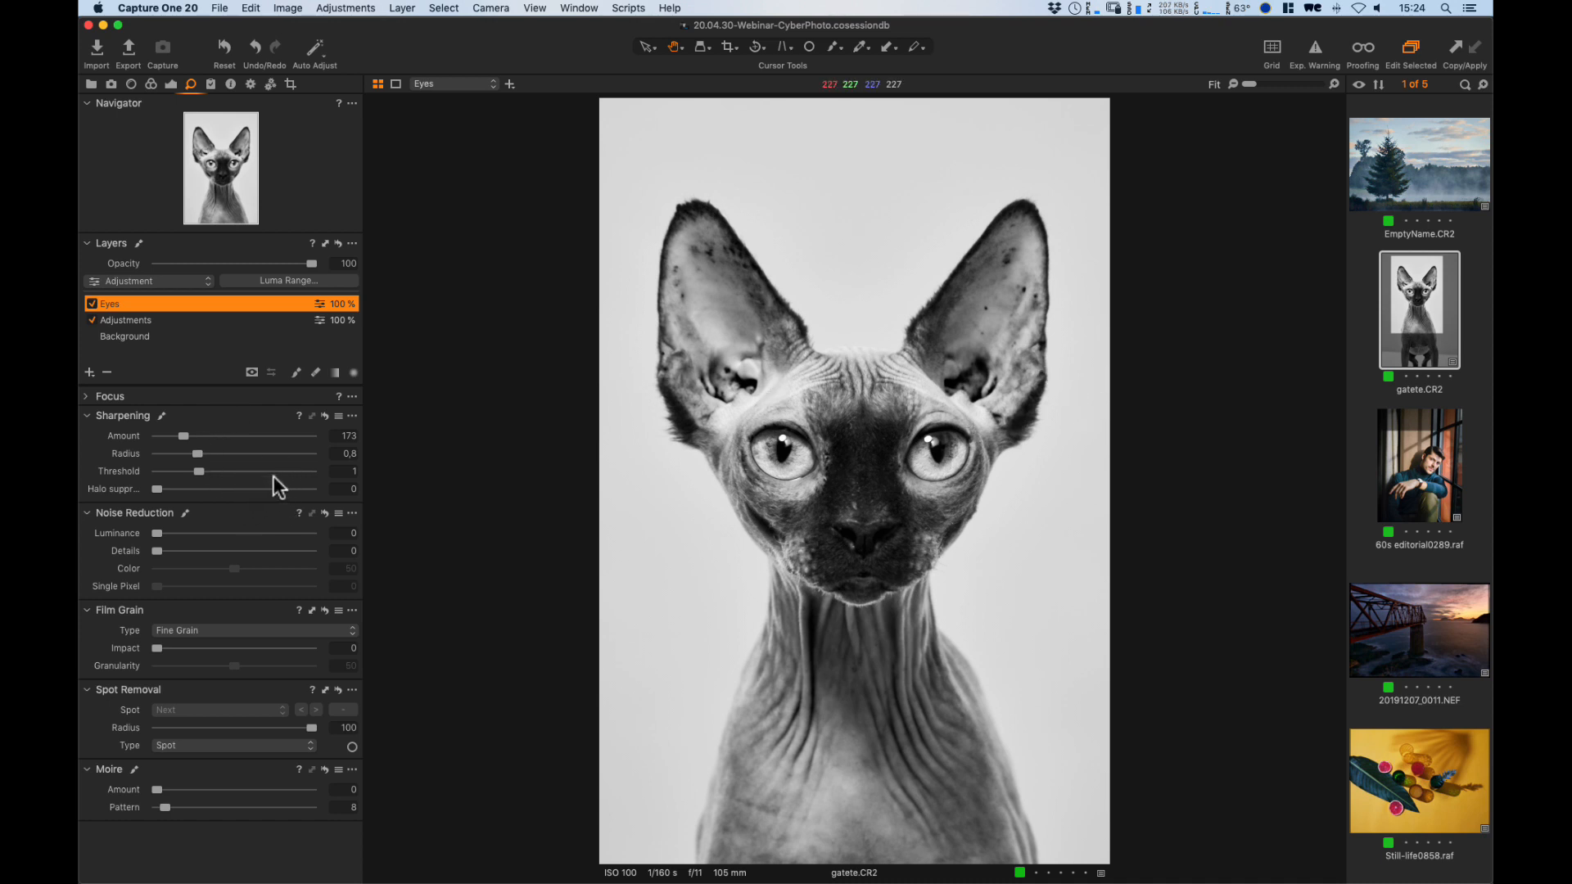
Inspect the blemish above the nose at 100%, add a new heal layer, and name it Spot.
{"action": "left_click", "coordinate": [859, 506]}
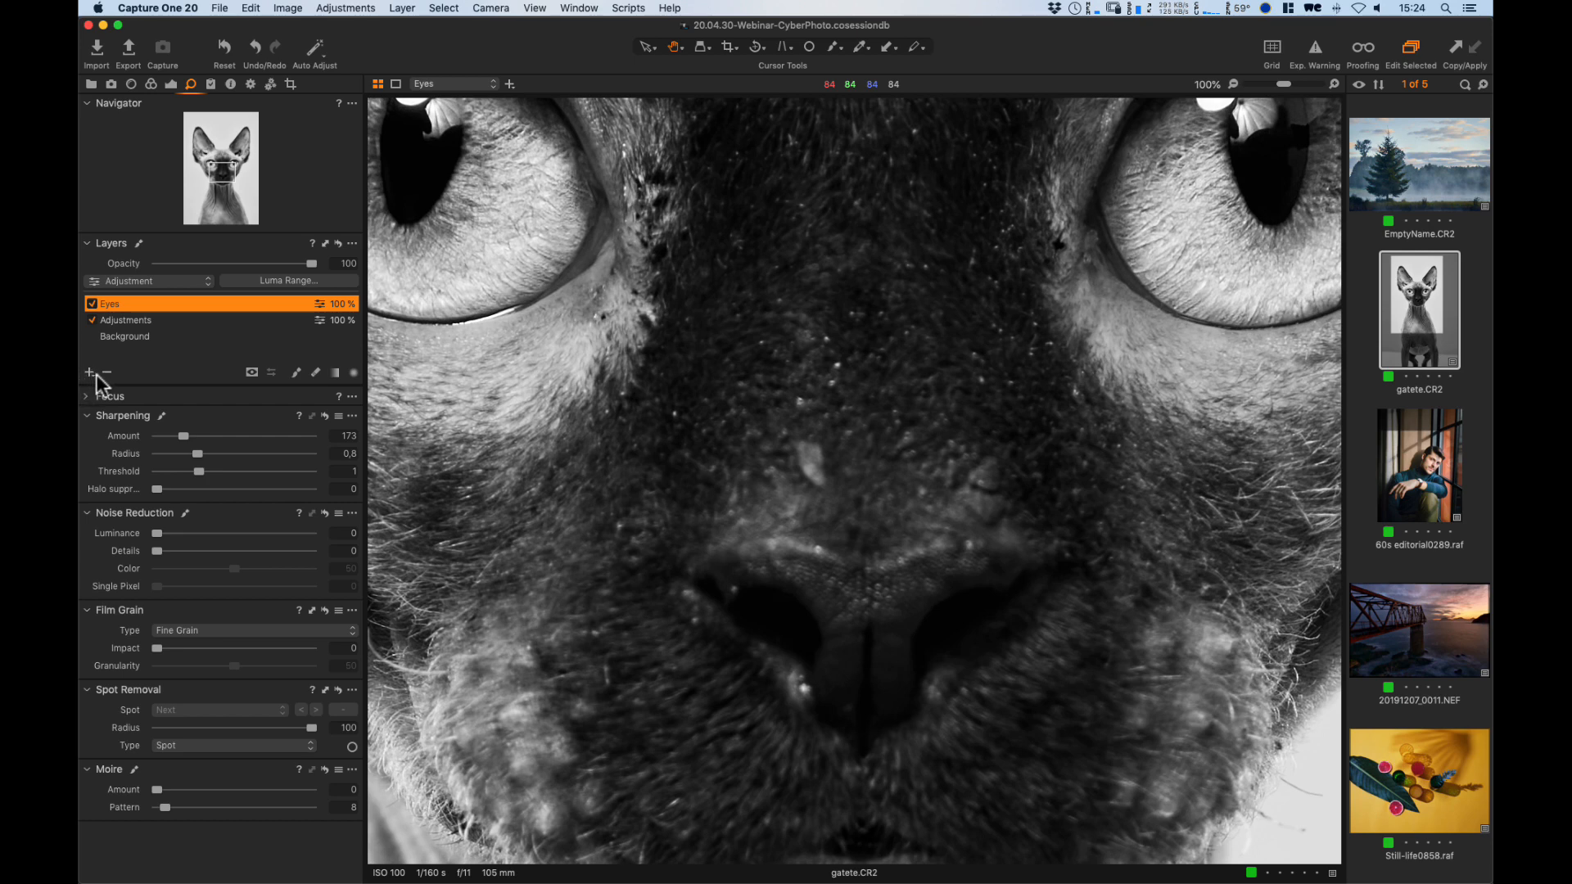
{"action": "mouse_move", "coordinate": [92, 379]}
{"action": "left_mouse_down"}
{"action": "mouse_move", "coordinate": [176, 379]}
{"action": "mouse_move", "coordinate": [178, 399]}
{"action": "left_mouse_up"}
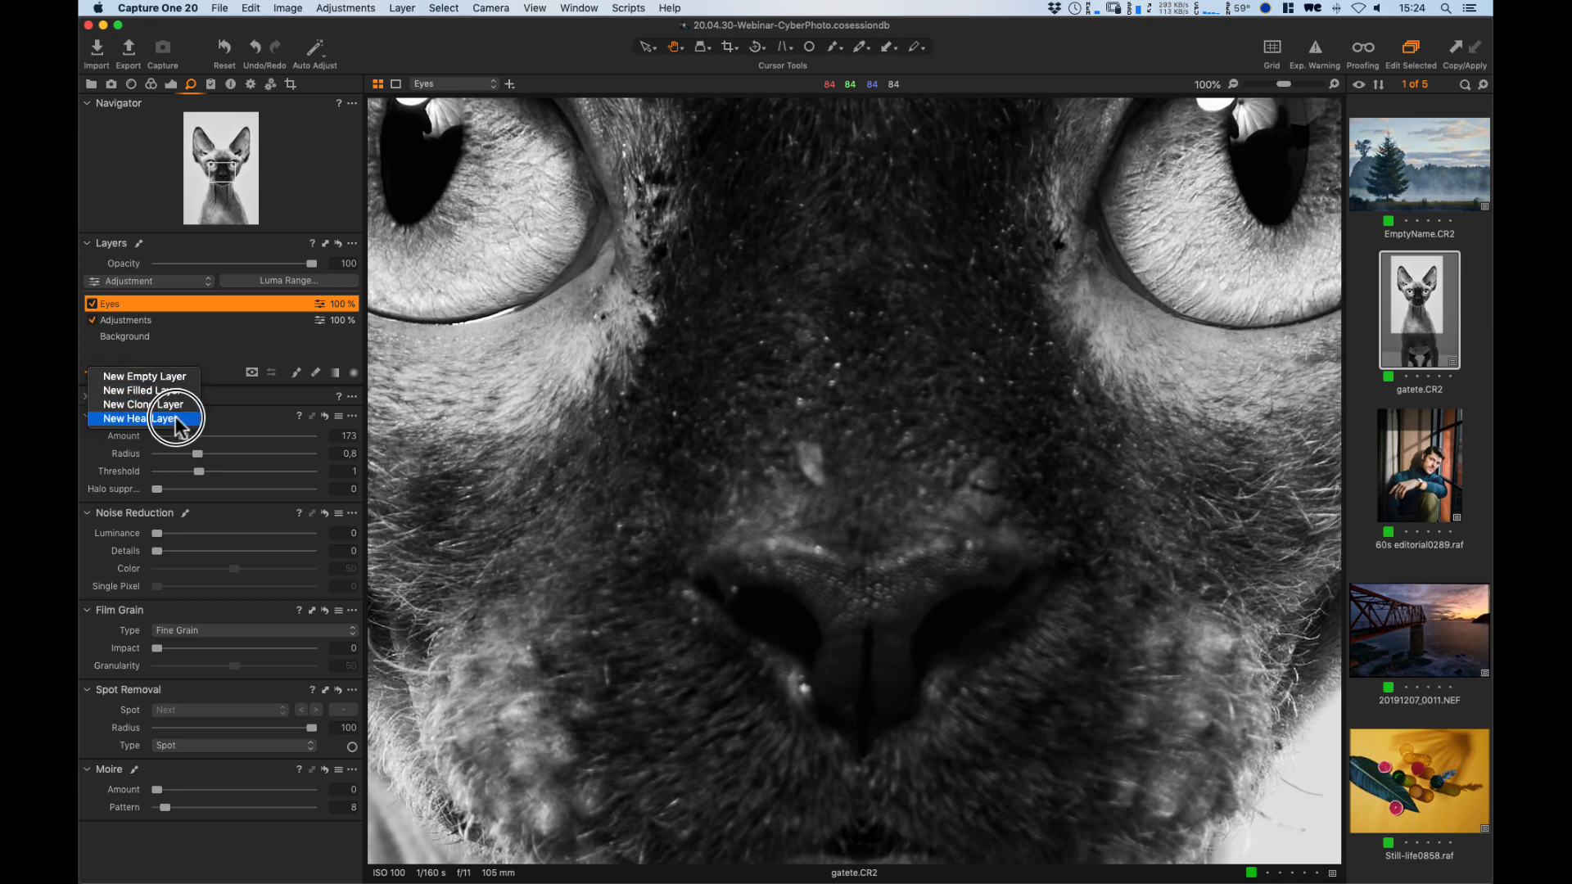
{"action": "left_click", "coordinate": [135, 420]}
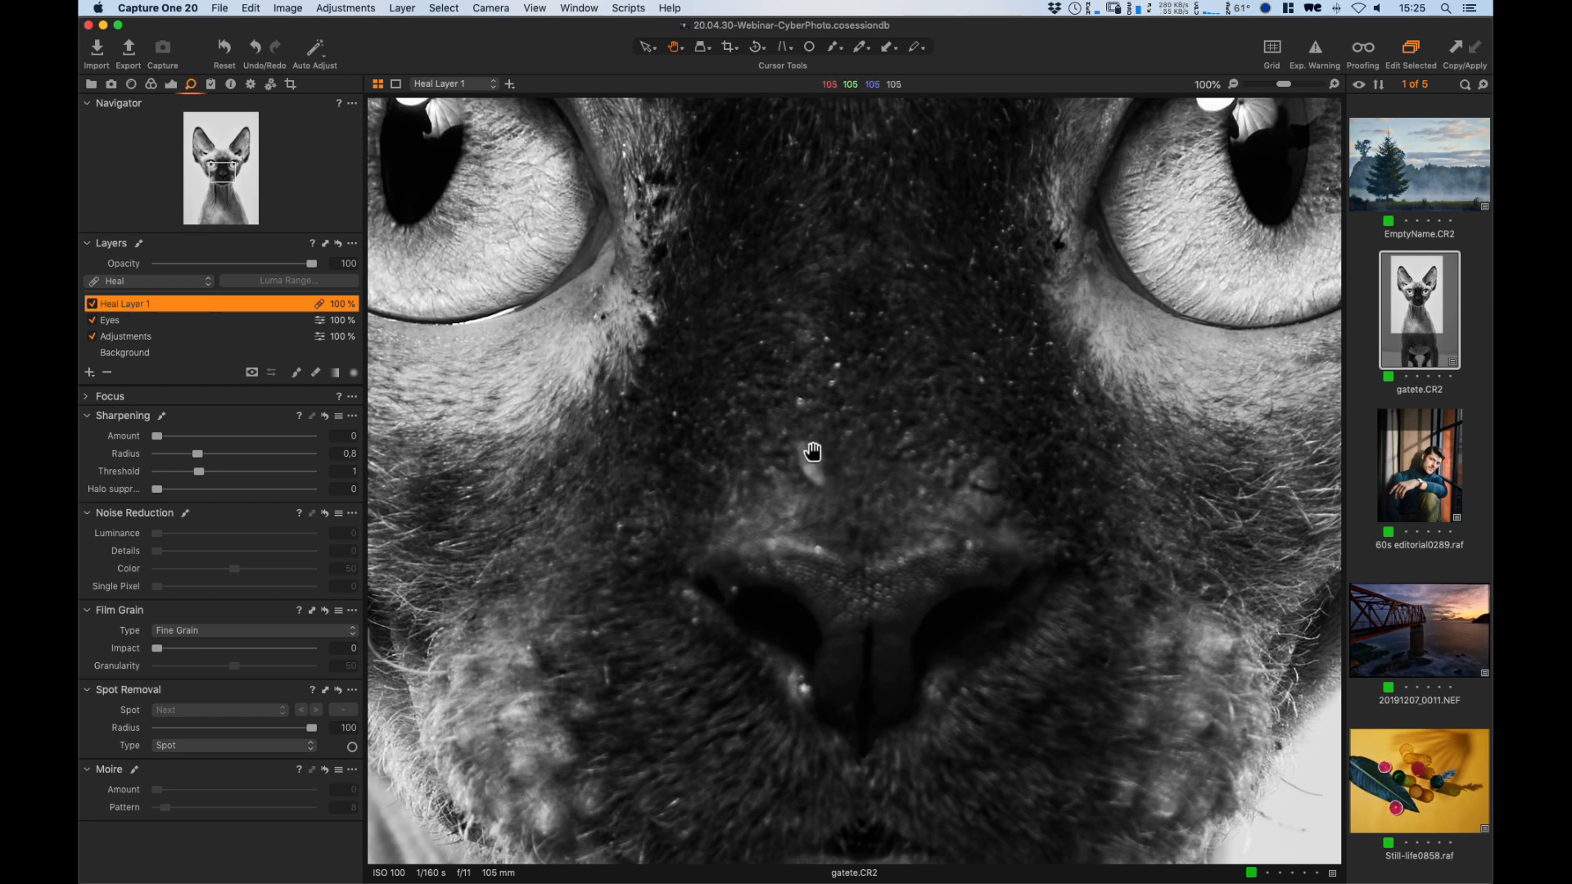
{"action": "double_click", "coordinate": [135, 305]}
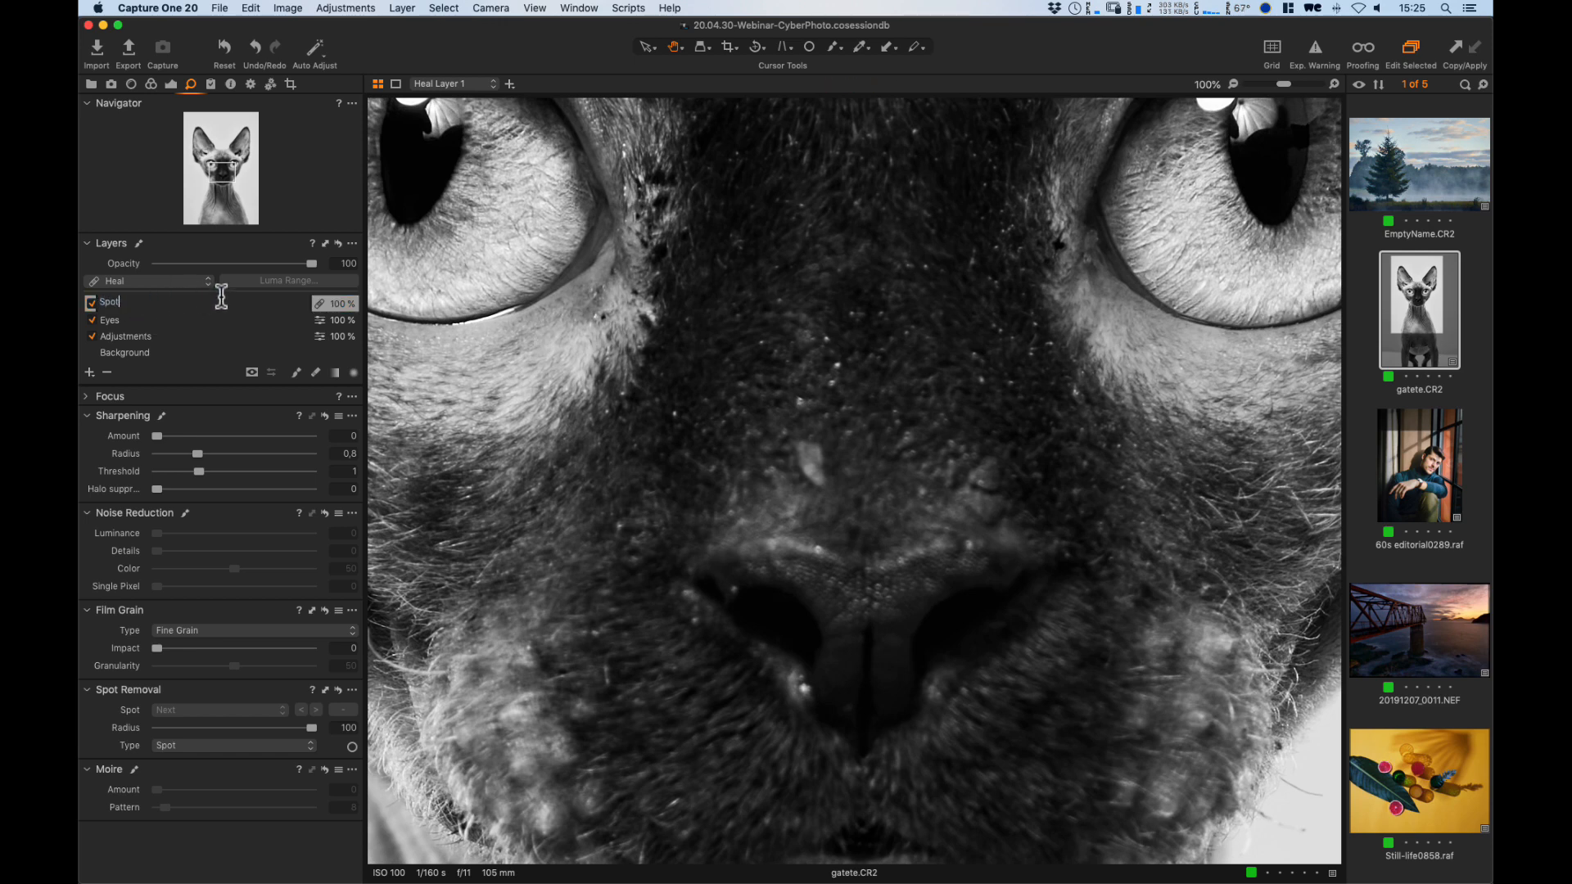
{"action": "key", "text": "Return"}
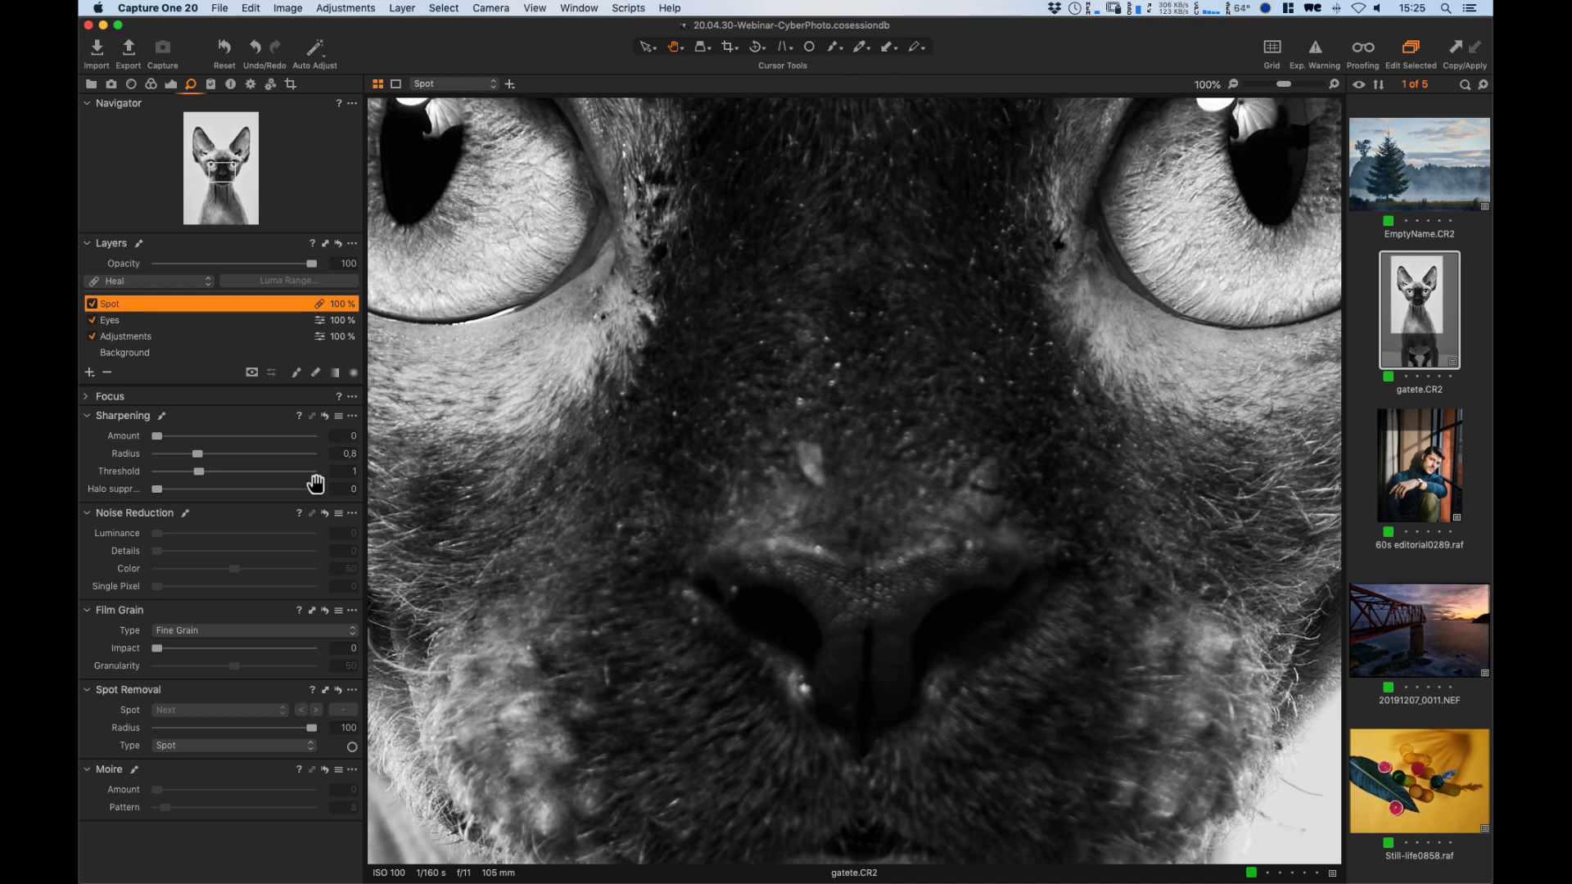
Paint over the light blemish above the nose on the Spot layer with a size 29 brush, and move the heal source to nearby dark fur.
{"action": "left_click", "coordinate": [296, 374]}
{"action": "right_click", "coordinate": [641, 355]}
{"action": "left_click_drag", "start_coordinate": [725, 361], "coordinate": [715, 367]}
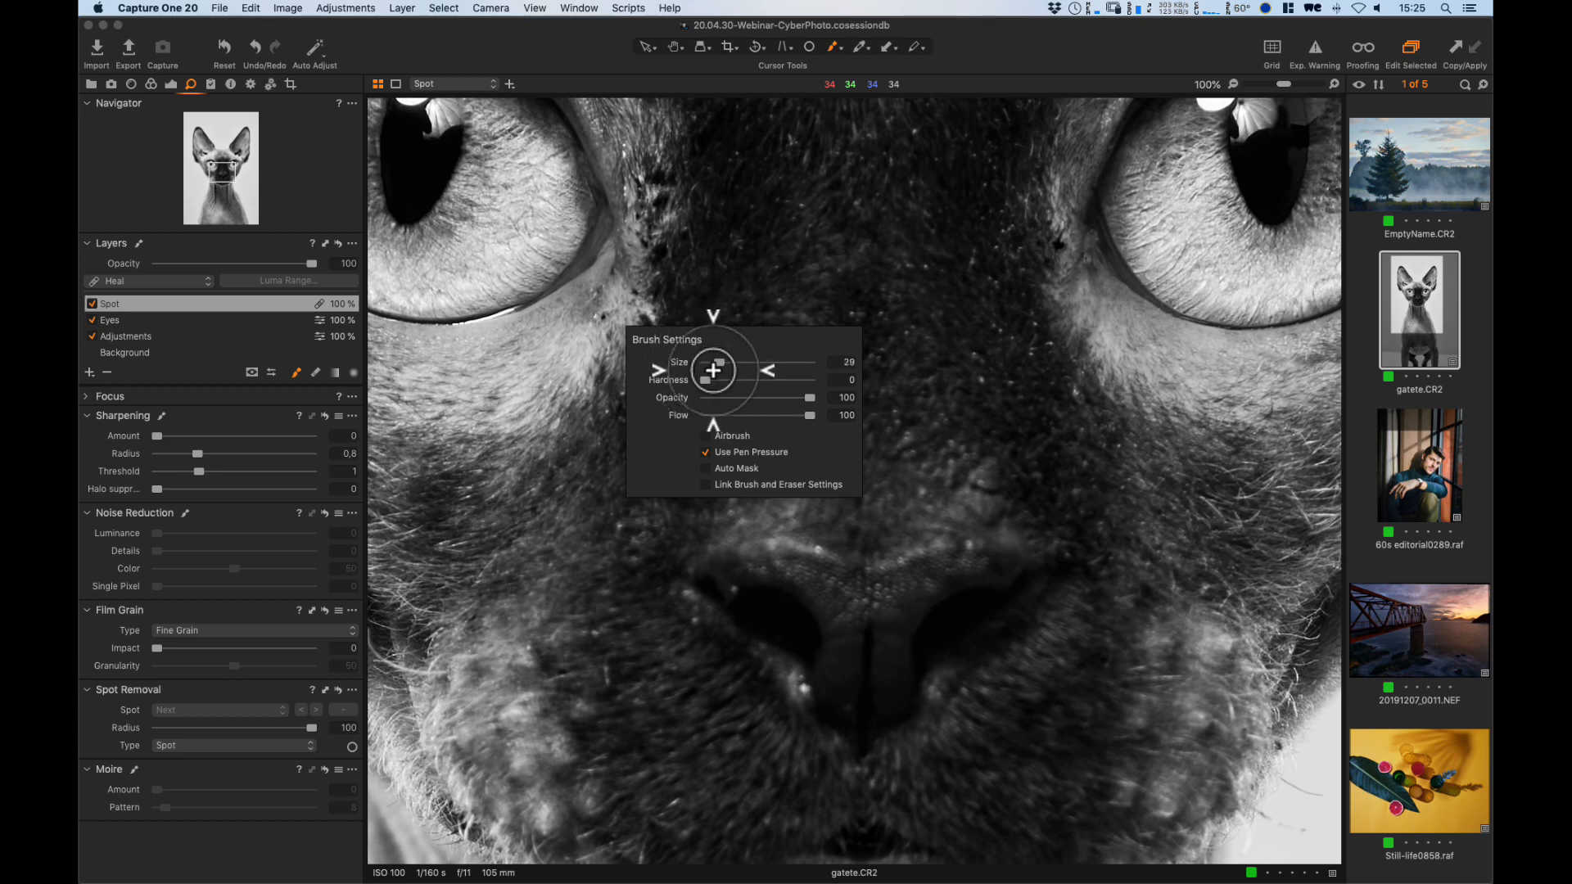
{"action": "left_click_drag", "start_coordinate": [800, 453], "coordinate": [814, 475]}
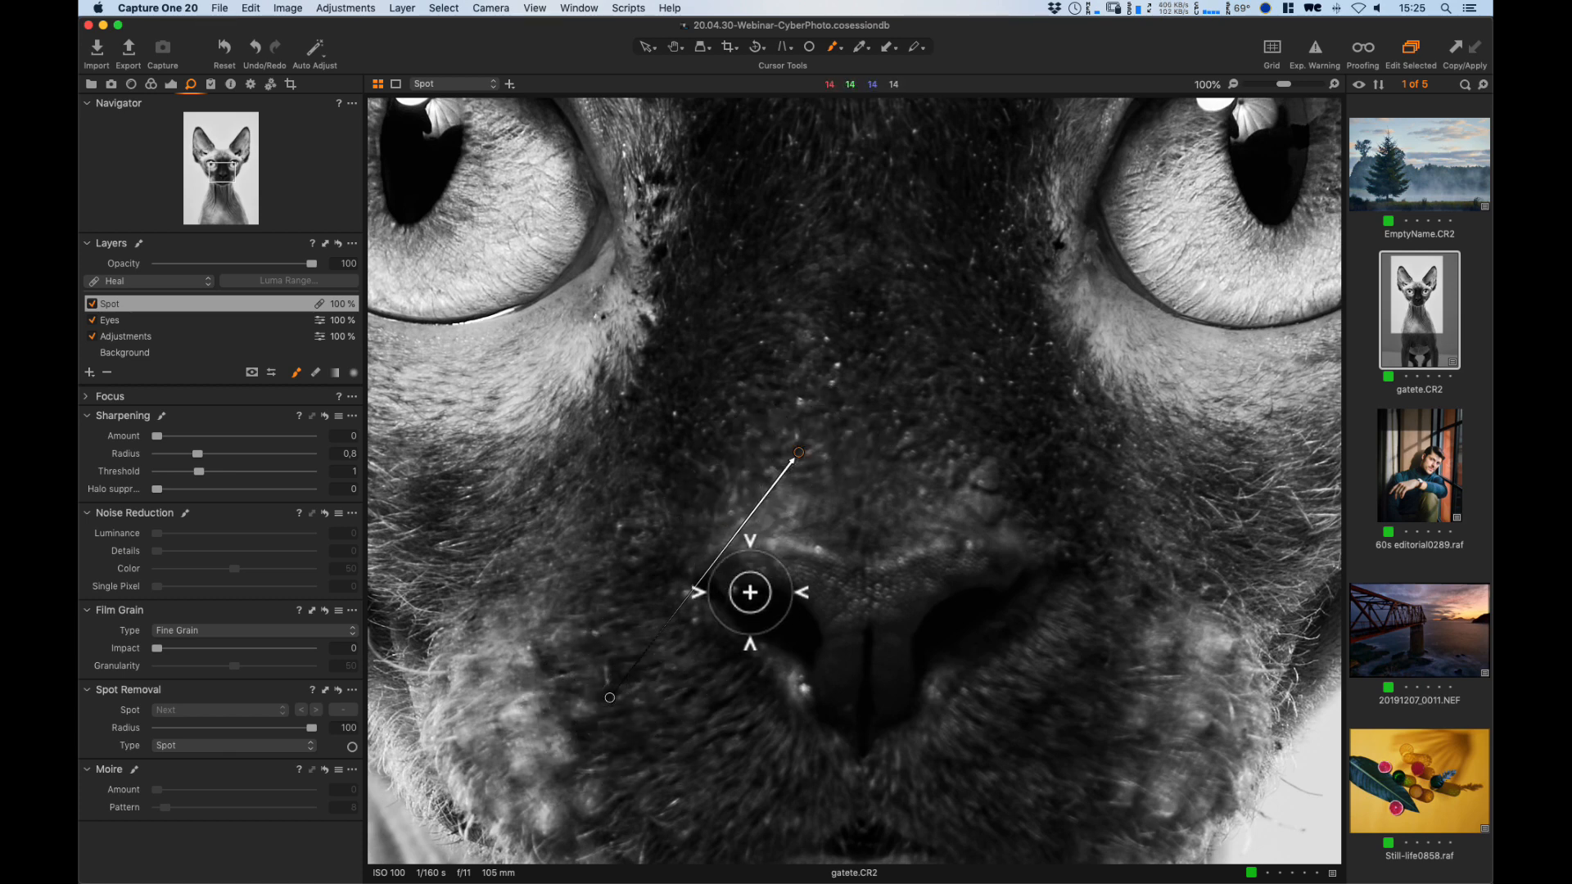
{"action": "mouse_move", "coordinate": [609, 698]}
{"action": "left_mouse_down"}
{"action": "mouse_move", "coordinate": [614, 604]}
{"action": "mouse_move", "coordinate": [711, 438]}
{"action": "left_mouse_up"}
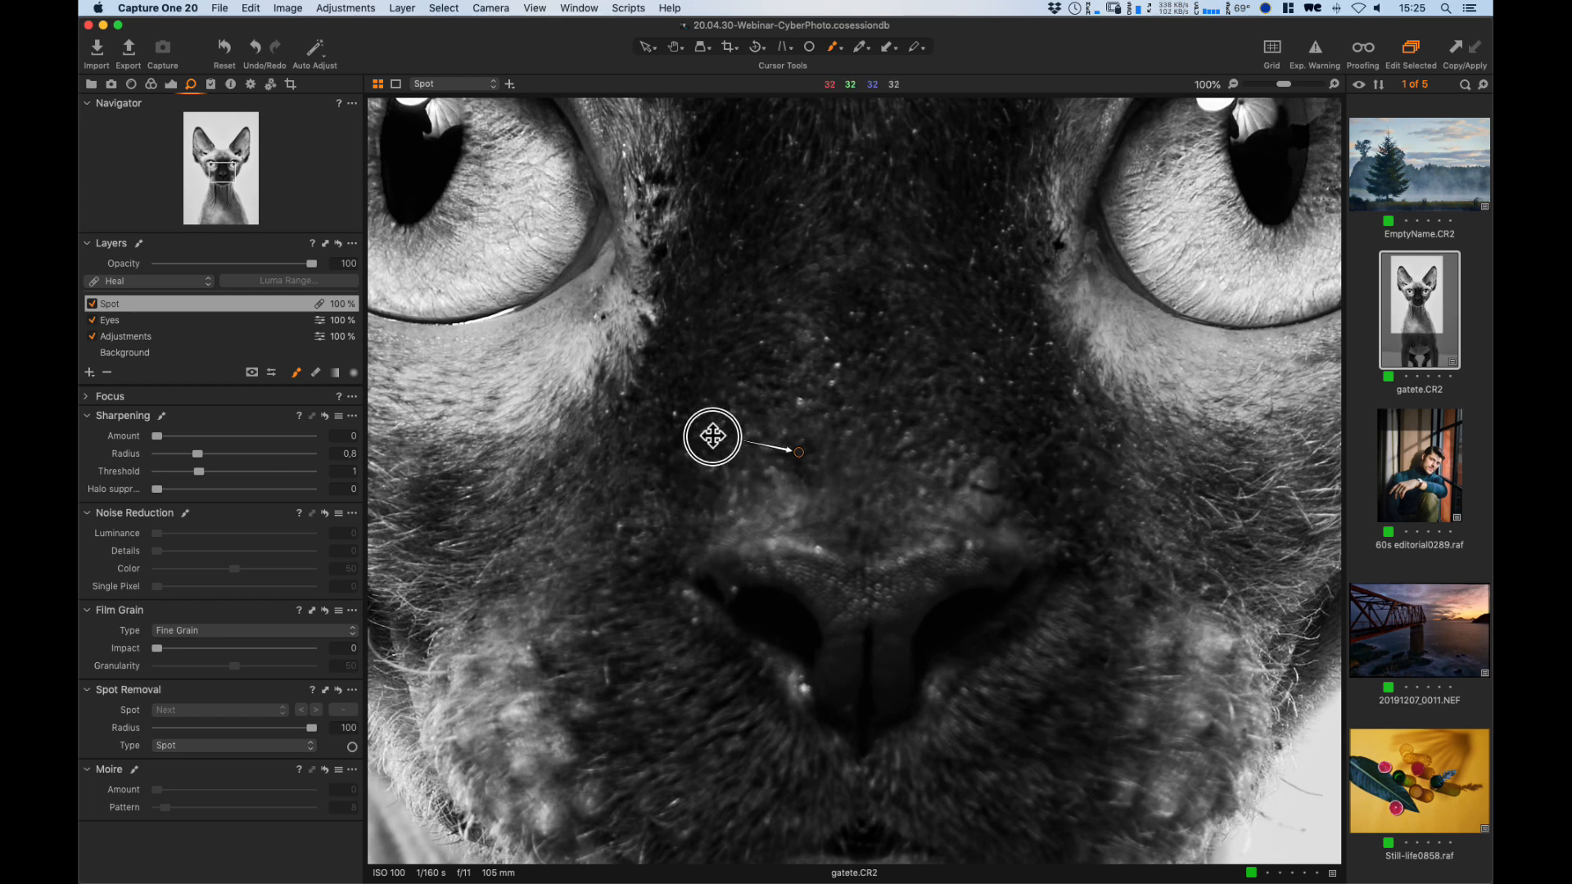
{"action": "left_click_drag", "start_coordinate": [710, 435], "coordinate": [704, 448]}
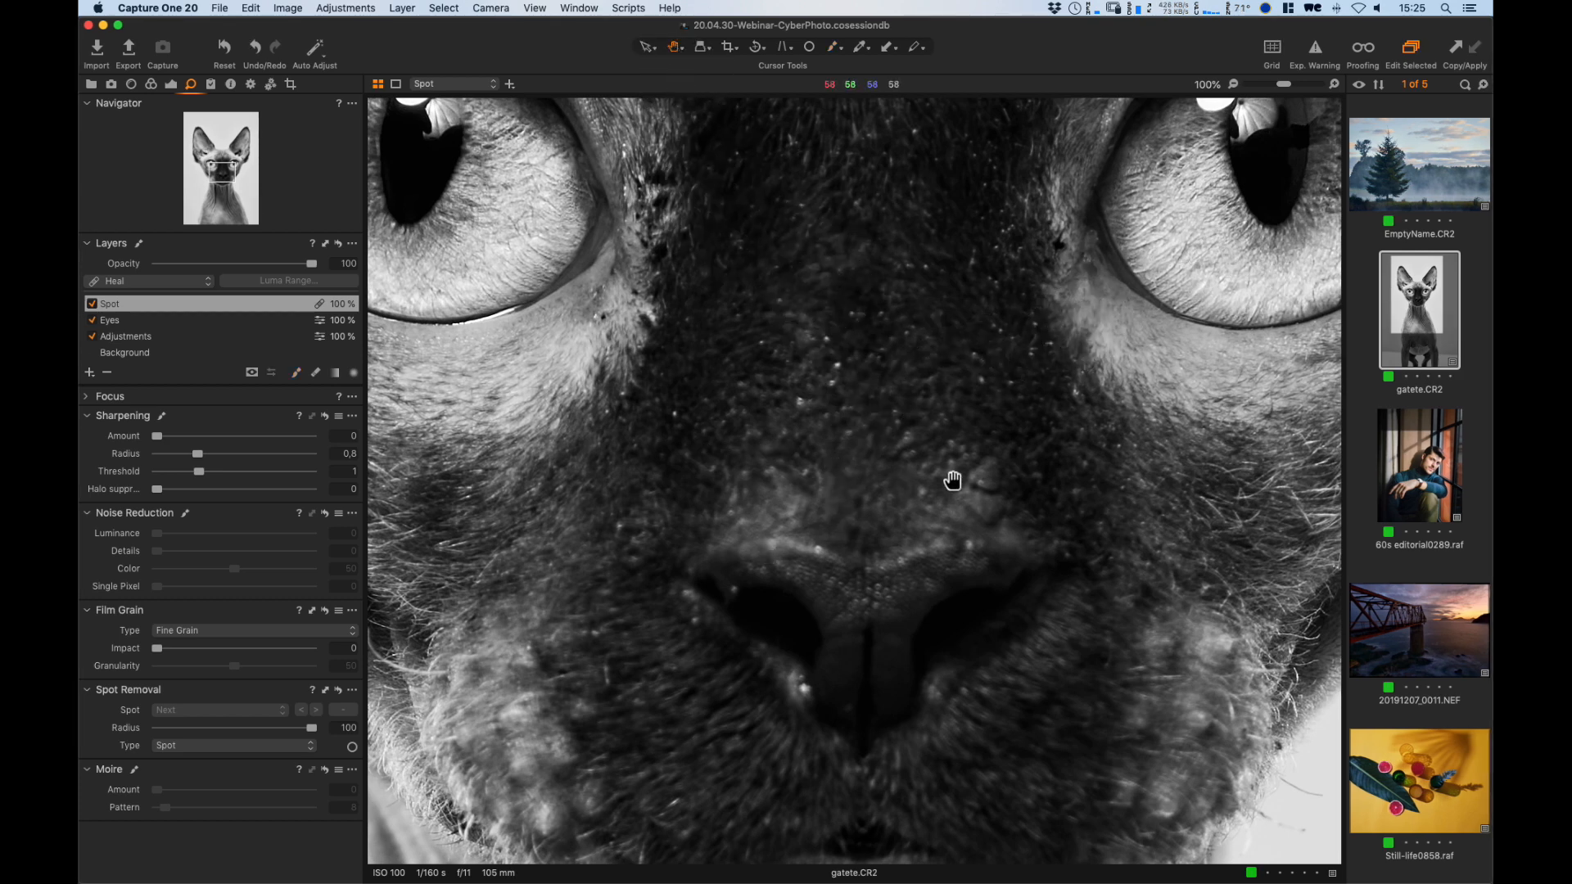
Compare the healed area above the nose with the Spot layer off and on, and return to the whole image.
{"action": "left_click", "coordinate": [91, 305]}
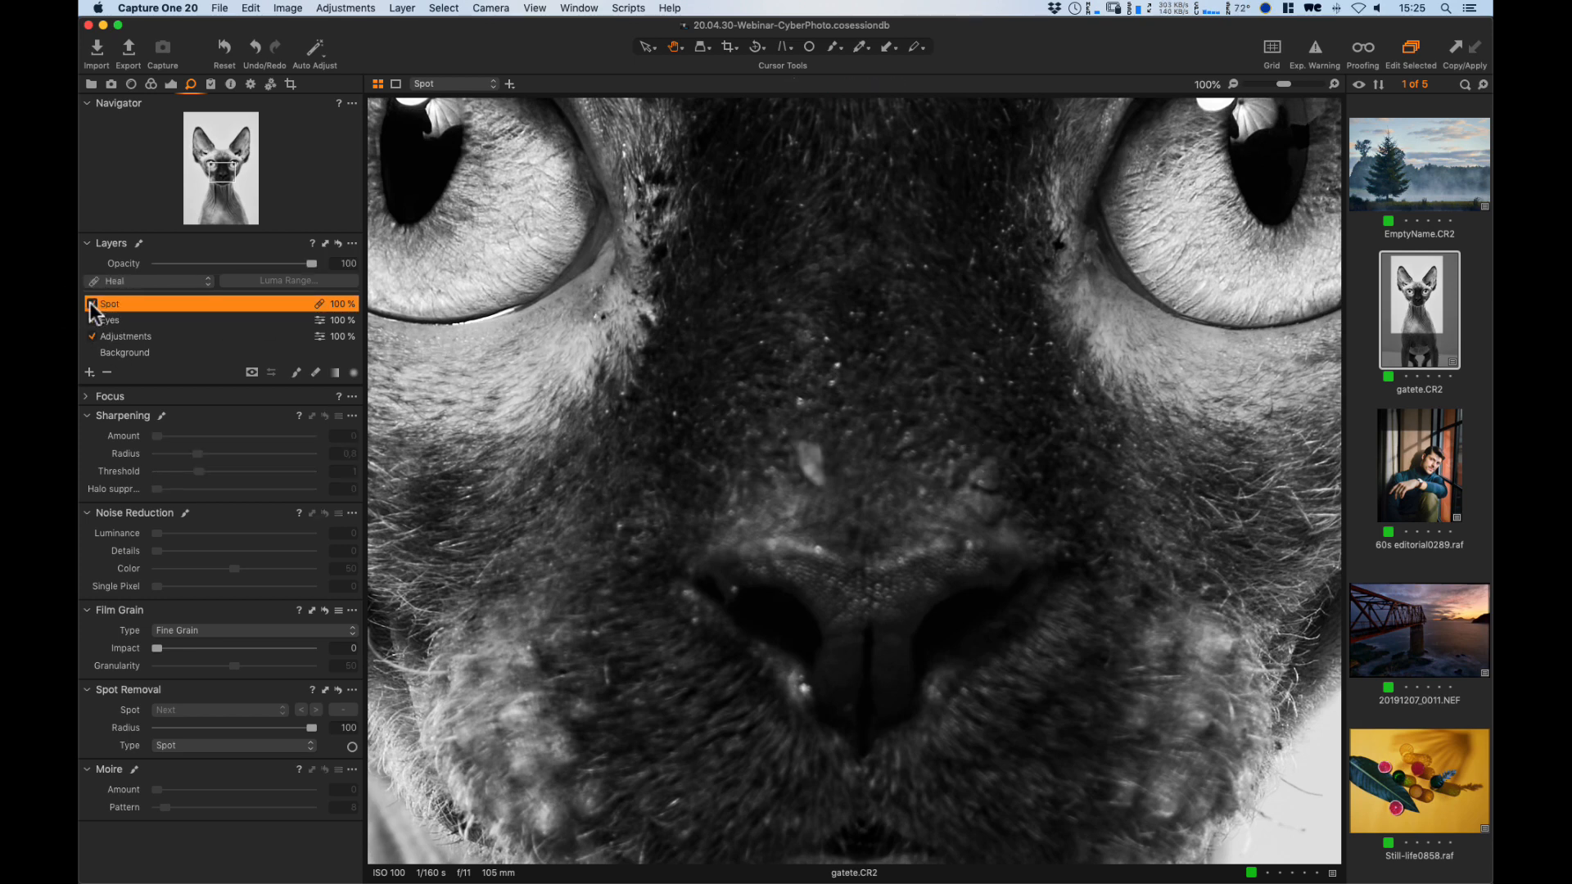
{"action": "left_click", "coordinate": [90, 304]}
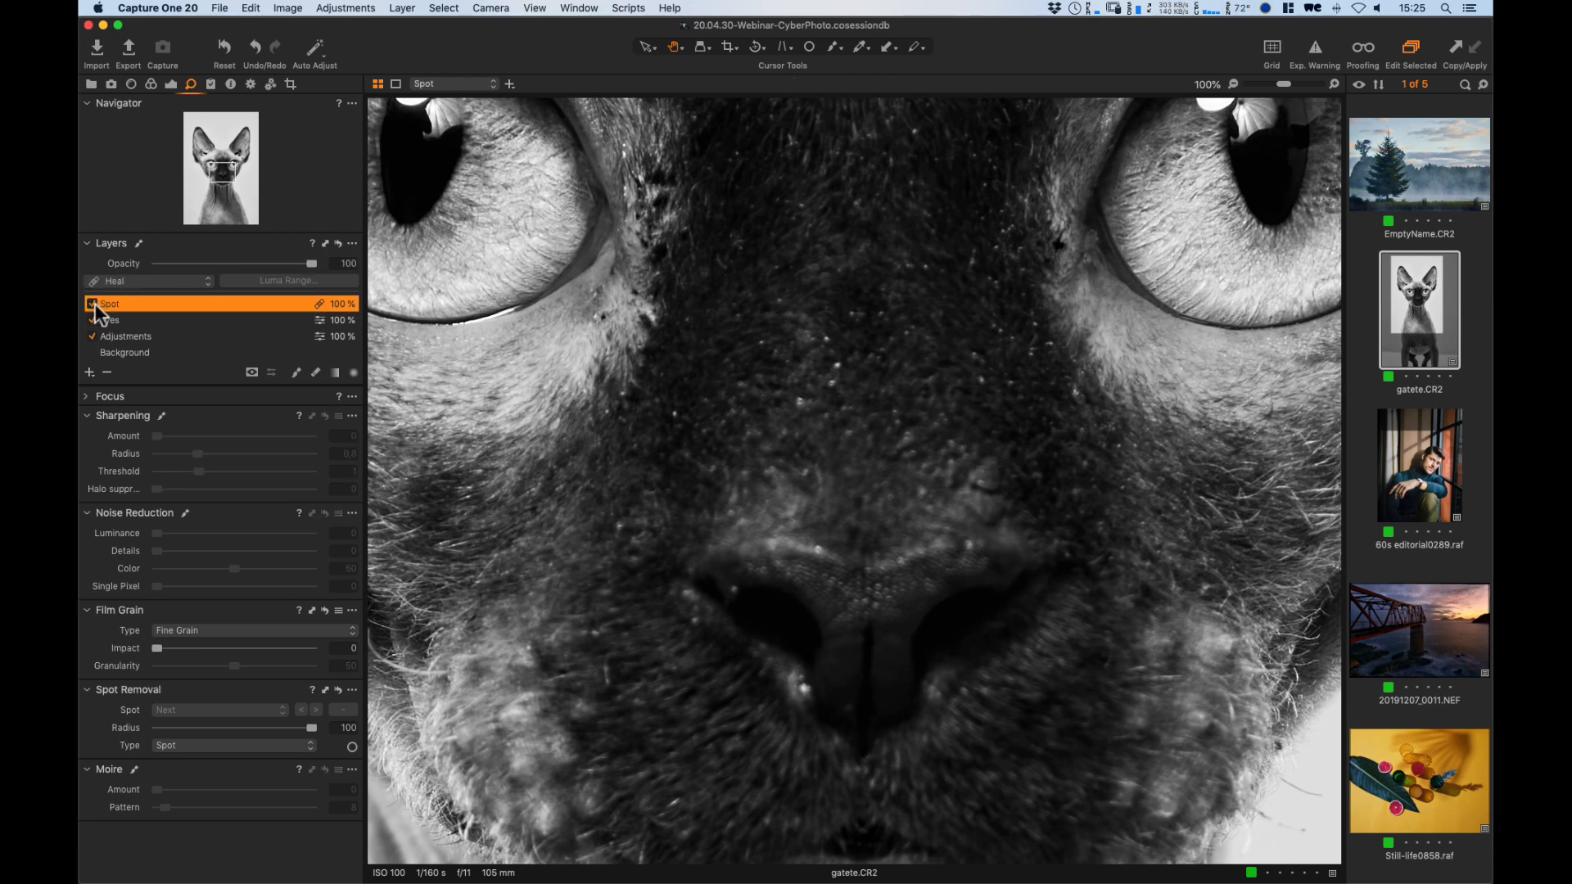
{"action": "double_click", "coordinate": [881, 343]}
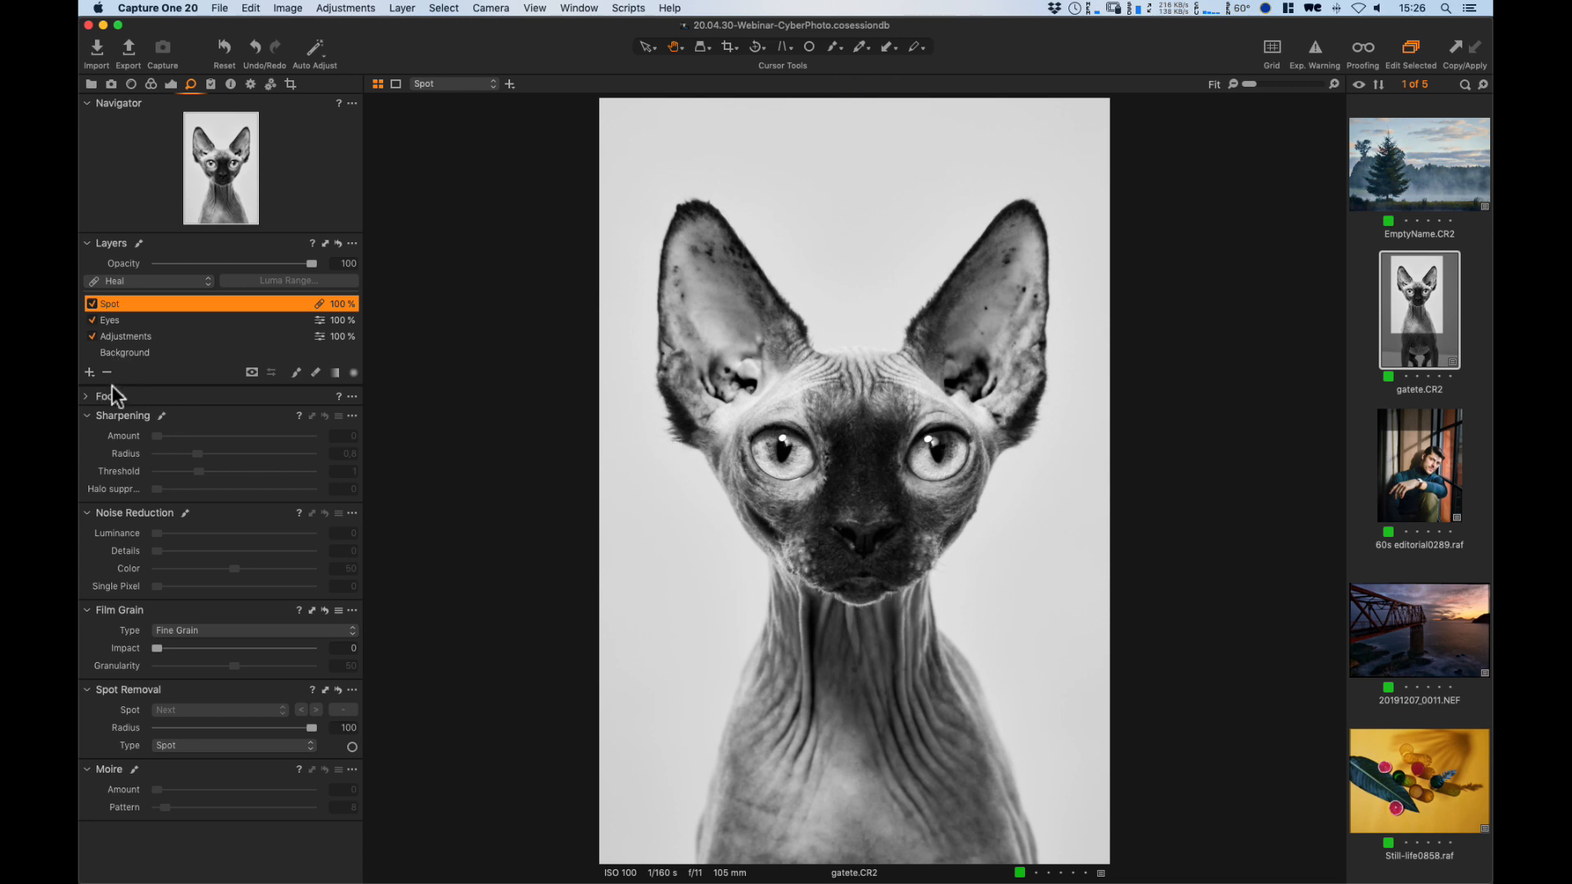
Add a new empty adjustment layer and name it Vignette.
{"action": "left_click", "coordinate": [88, 373]}
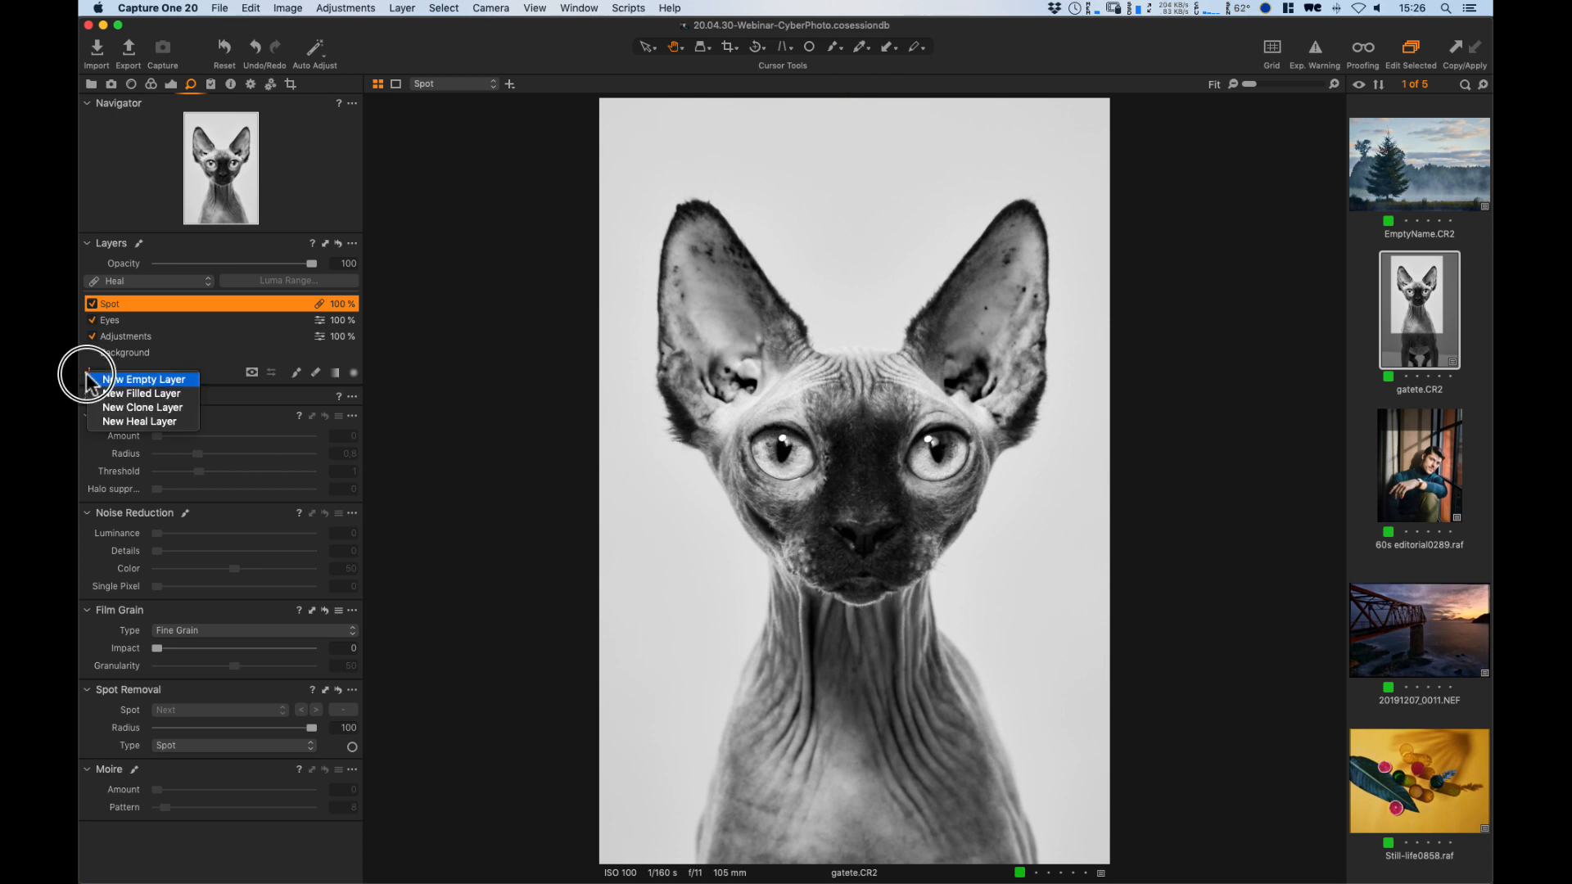
{"action": "left_click", "coordinate": [144, 380]}
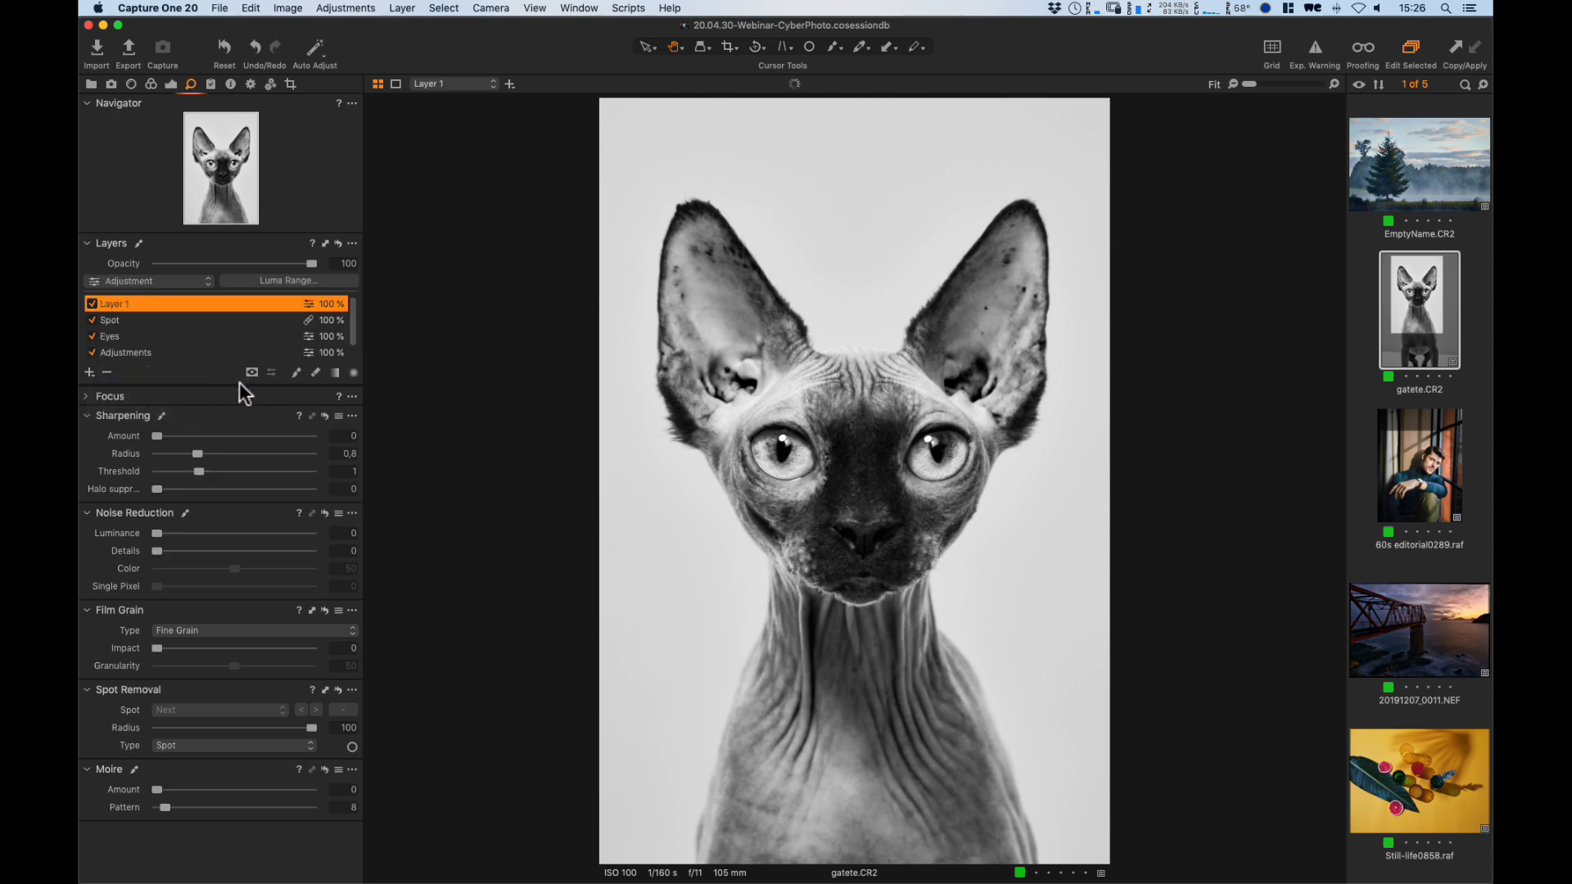
{"action": "double_click", "coordinate": [115, 308]}
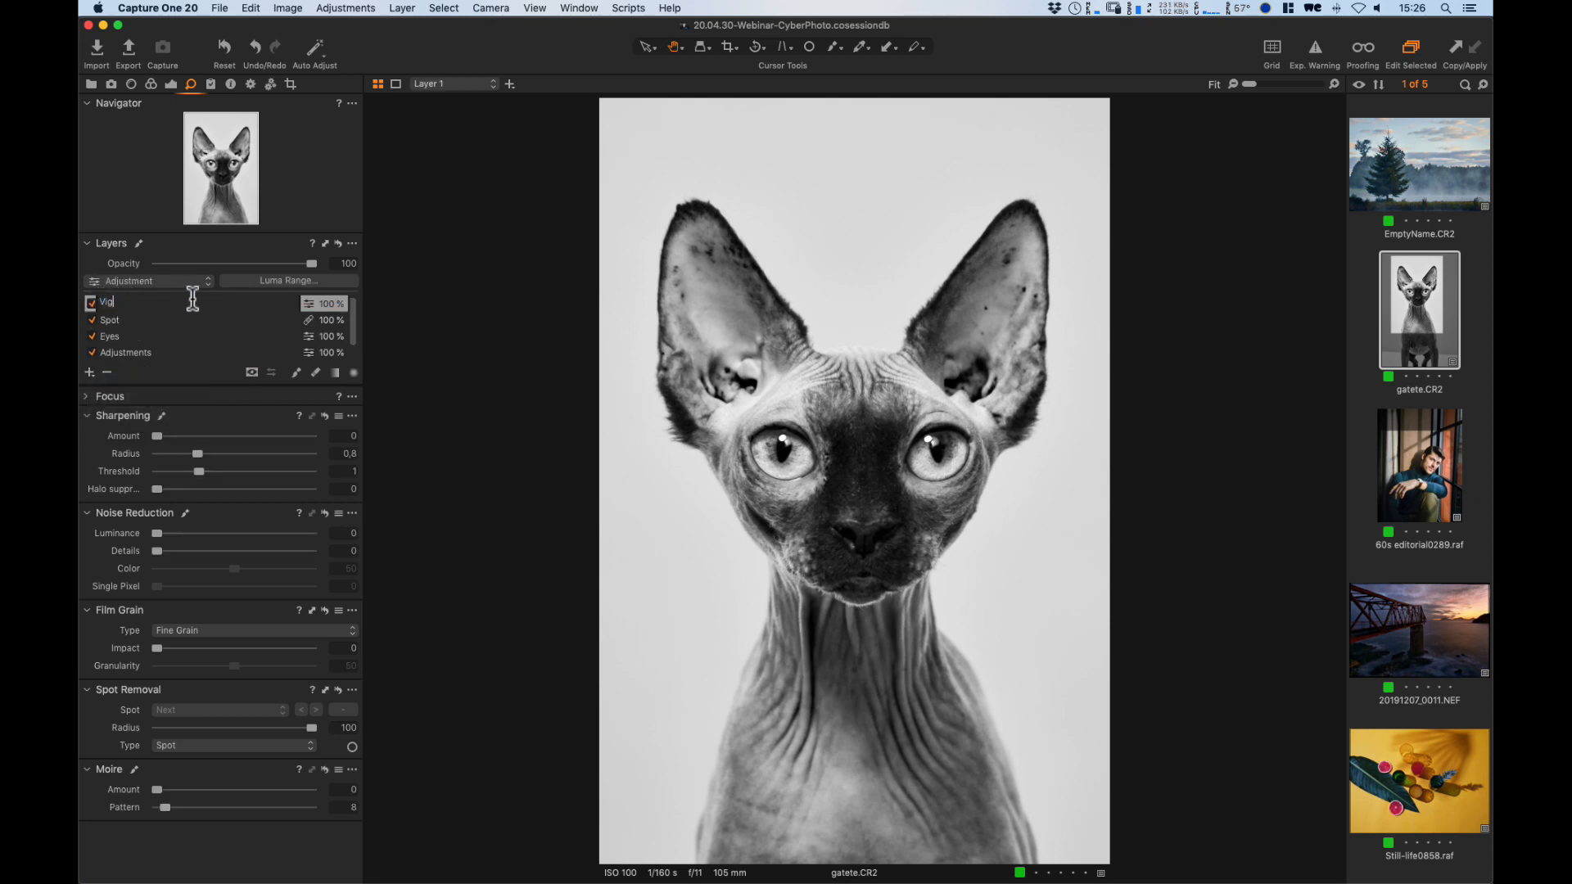
{"action": "type", "text": "Vignette"}
{"action": "key", "text": "Return"}
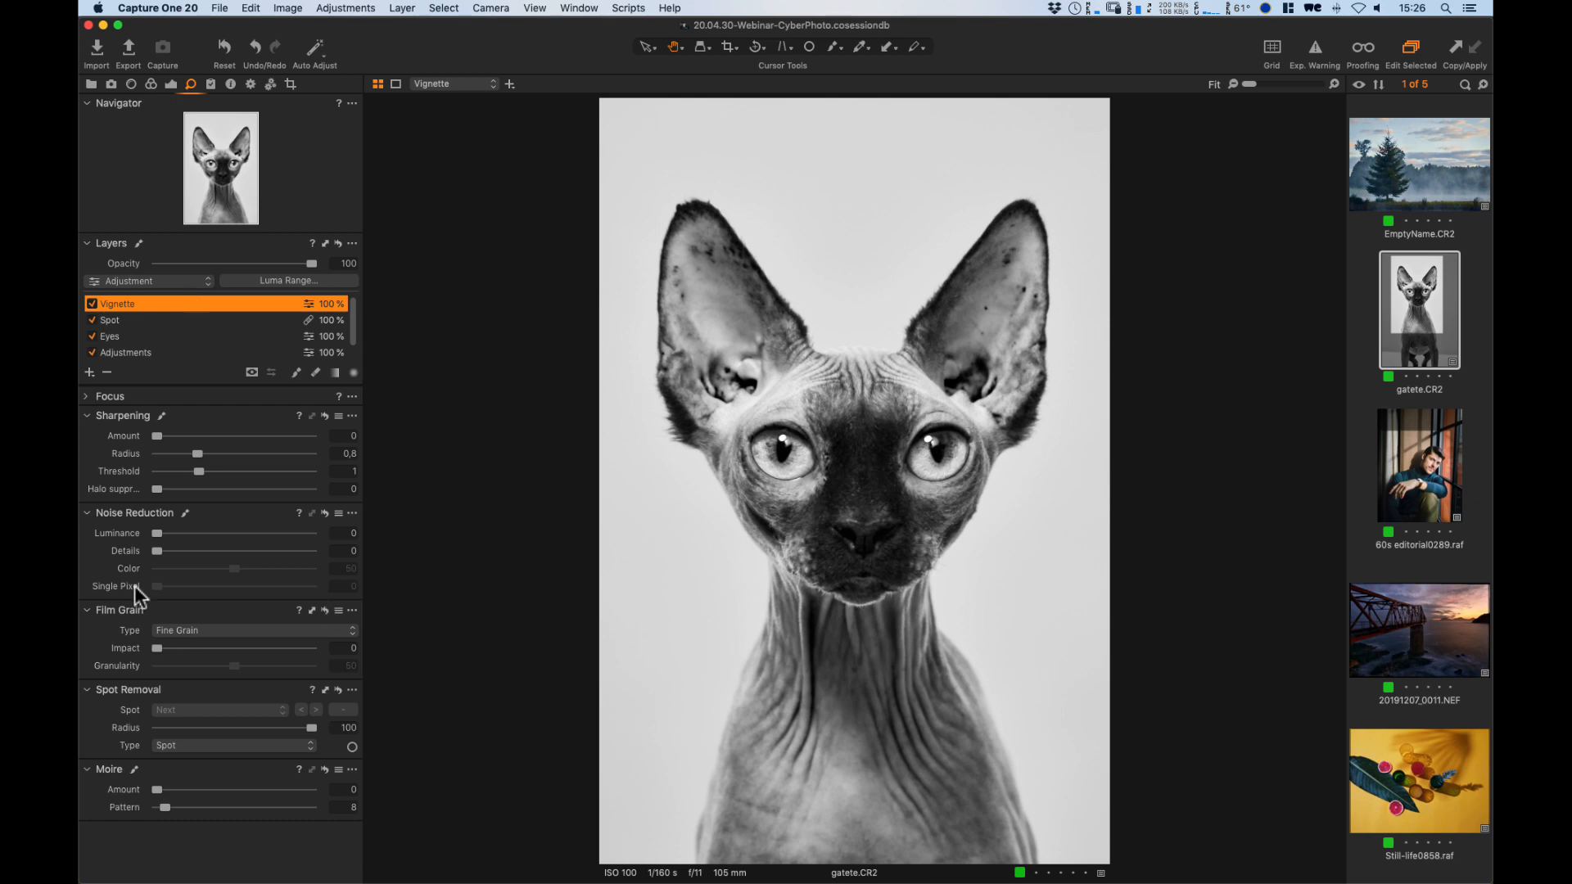
Draw a radial gradient mask on the Vignette layer, centred and enlarged around the cat's face and ears so the surroundings are masked.
{"action": "left_click", "coordinate": [354, 372]}
{"action": "left_click_drag", "start_coordinate": [843, 361], "coordinate": [1098, 737]}
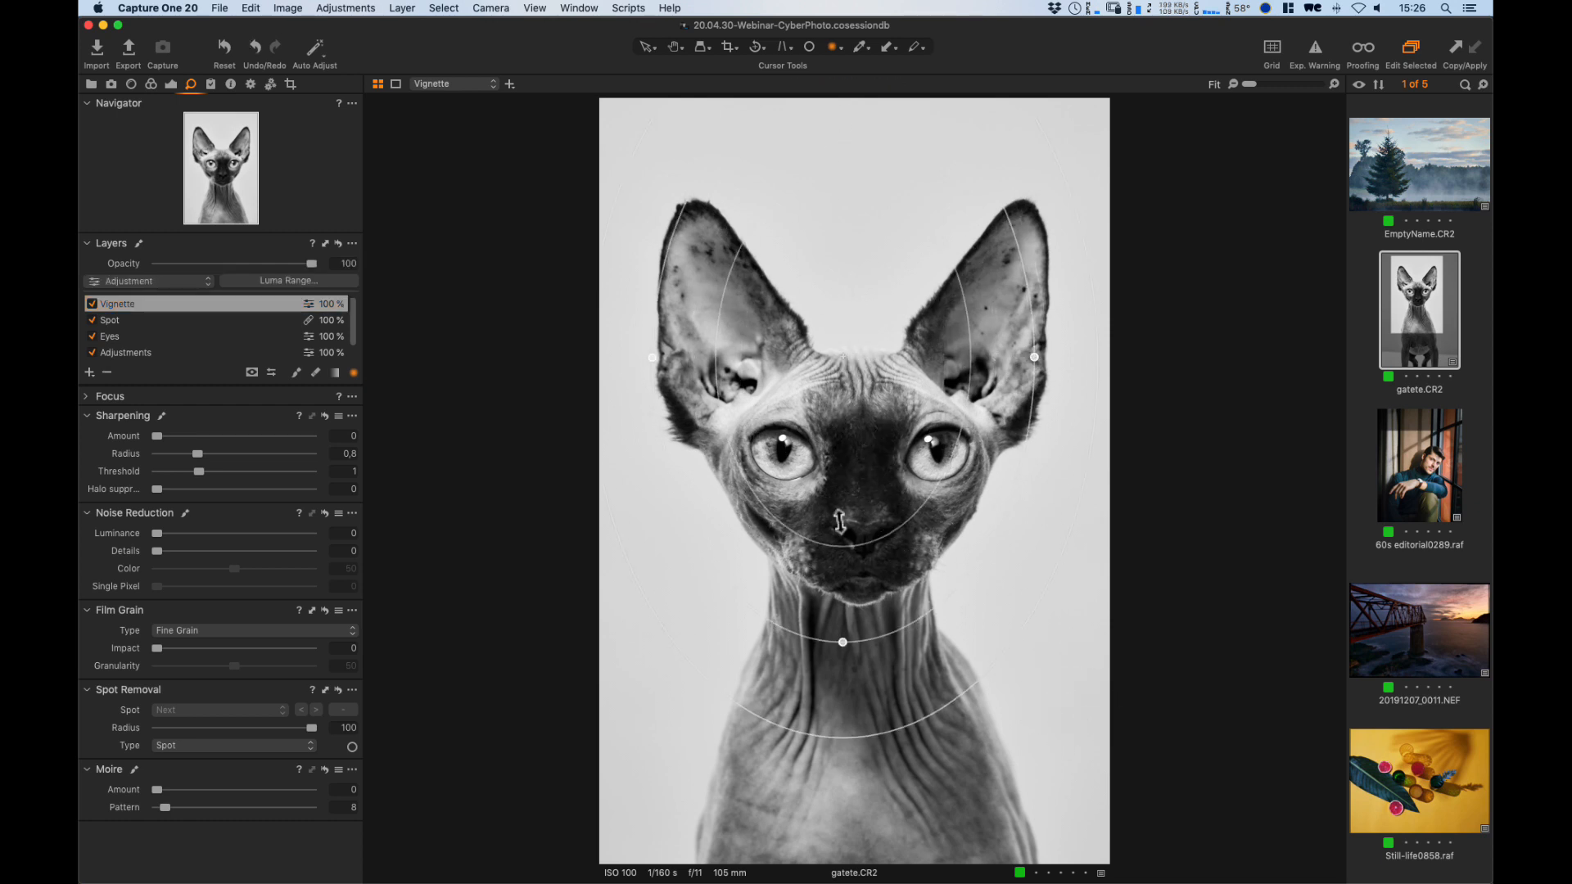
{"action": "left_click_drag", "start_coordinate": [846, 504], "coordinate": [852, 629]}
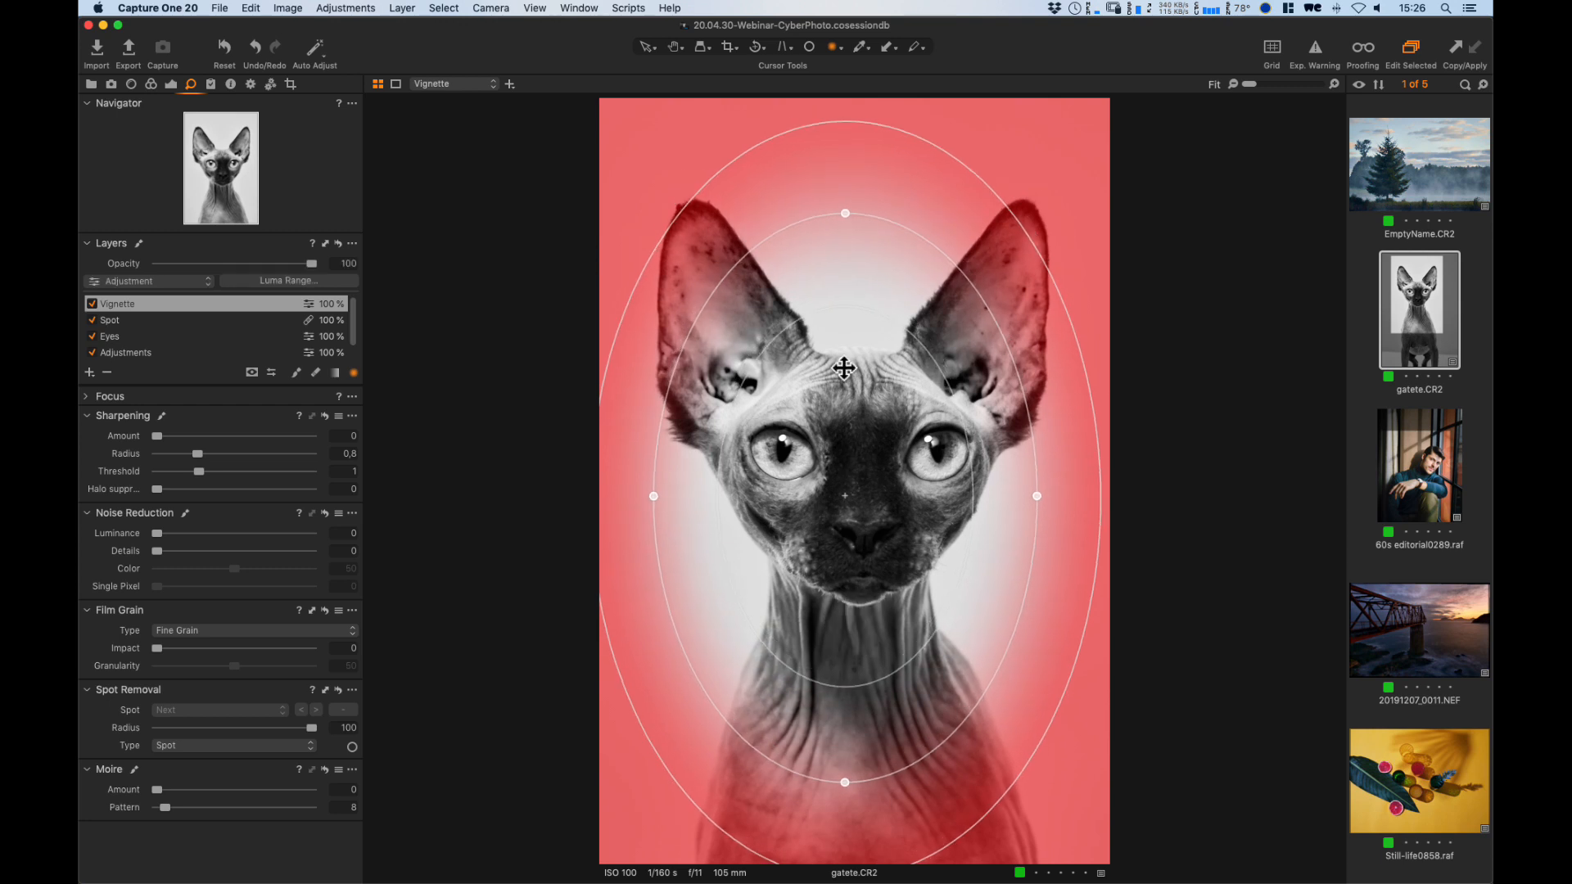
{"action": "left_click_drag", "start_coordinate": [846, 211], "coordinate": [851, 177]}
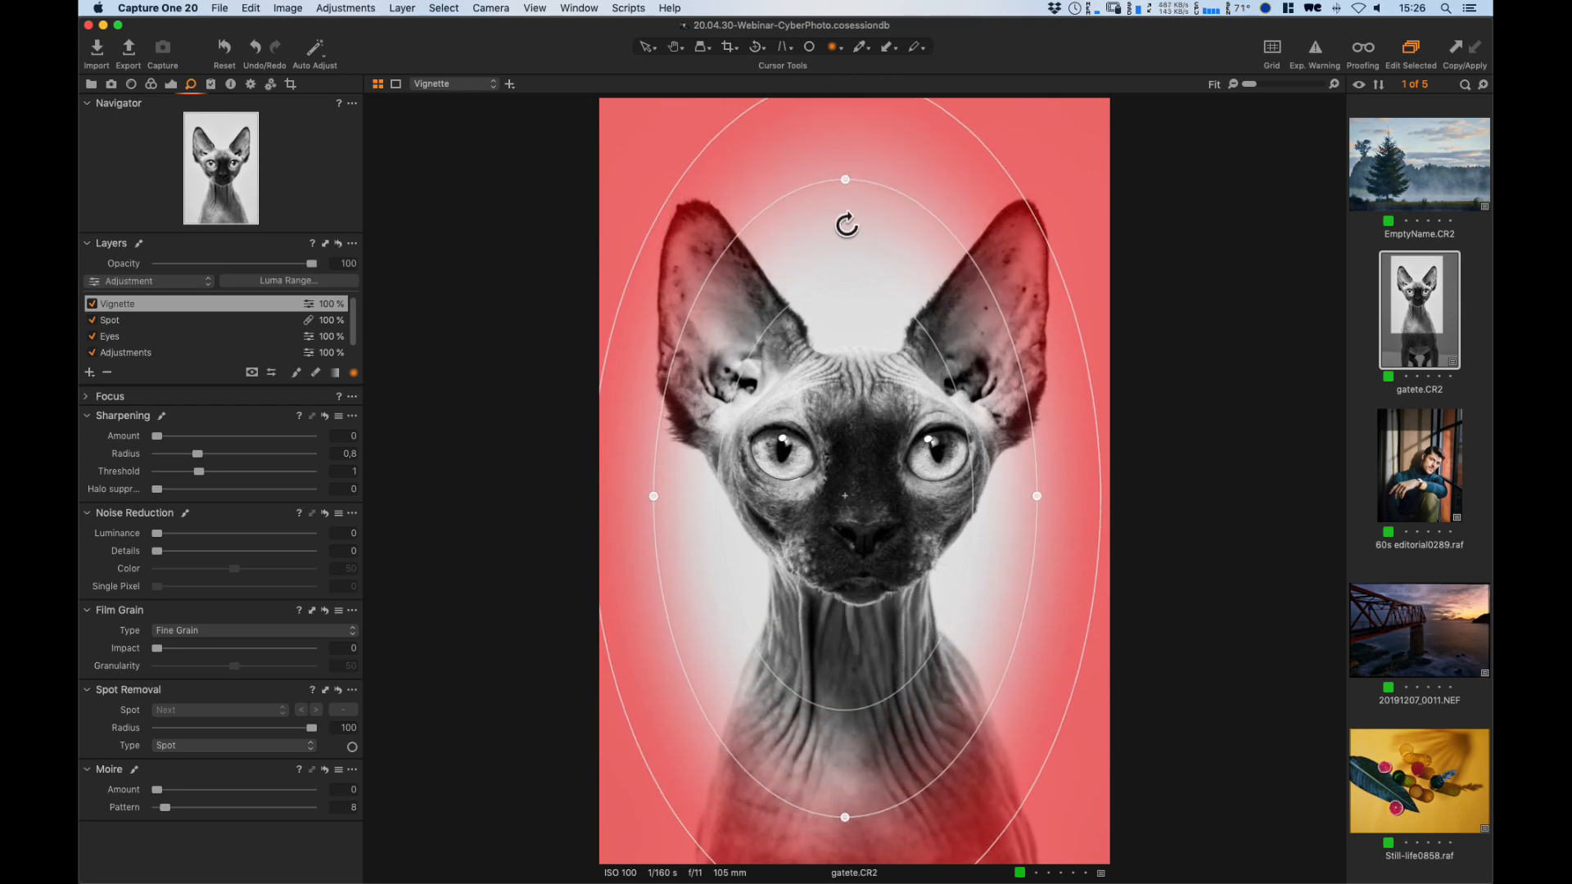
{"action": "left_click_drag", "start_coordinate": [653, 496], "coordinate": [635, 501]}
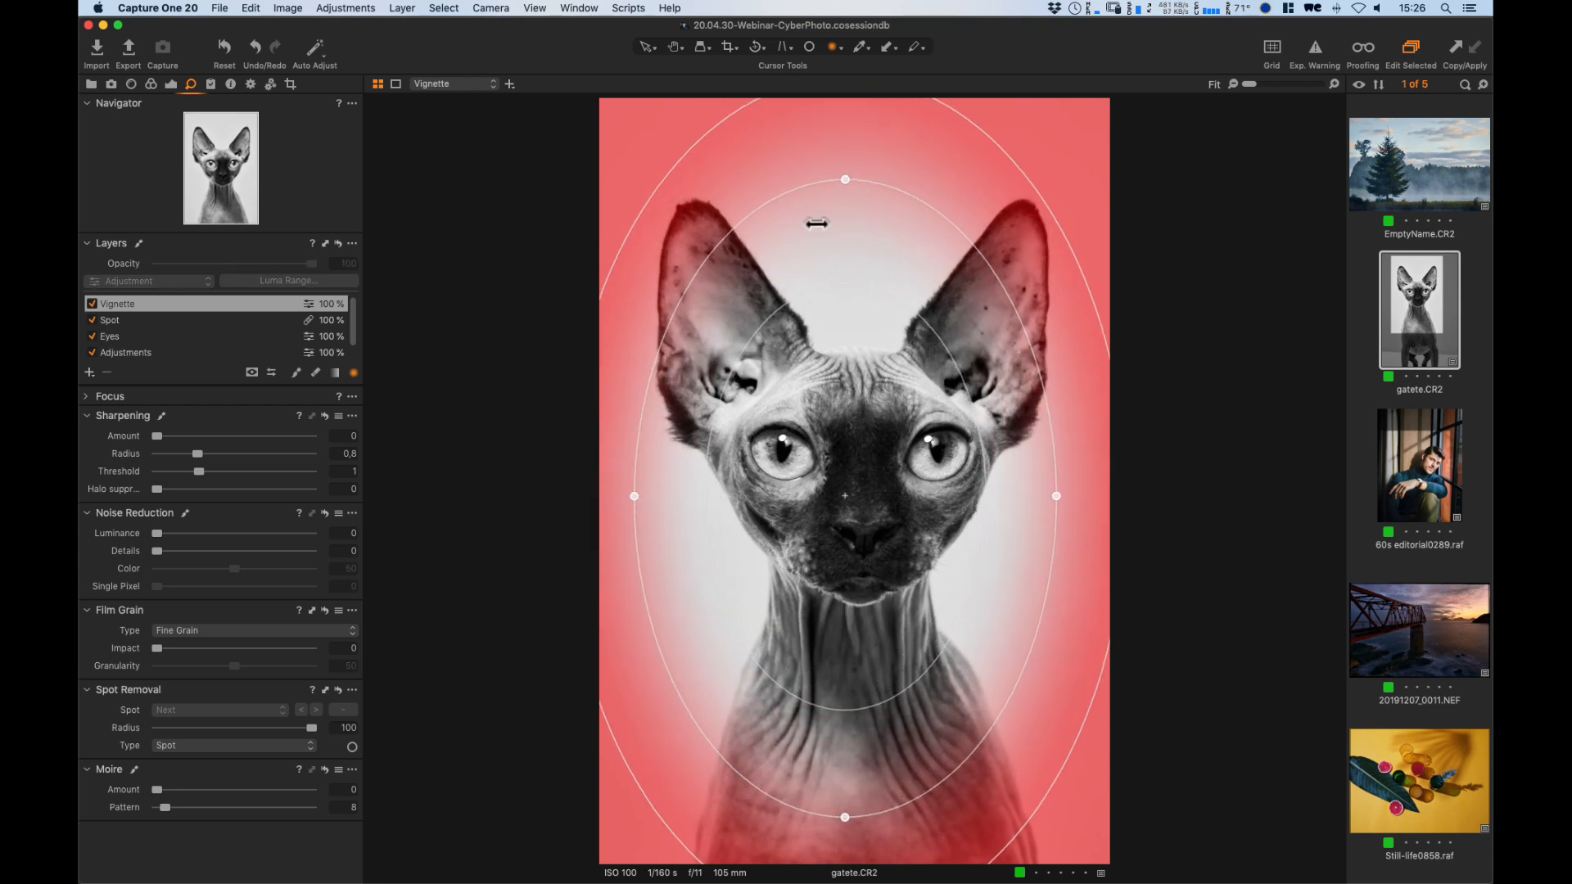
{"action": "left_click_drag", "start_coordinate": [848, 176], "coordinate": [845, 154]}
{"action": "left_click_drag", "start_coordinate": [880, 570], "coordinate": [879, 551]}
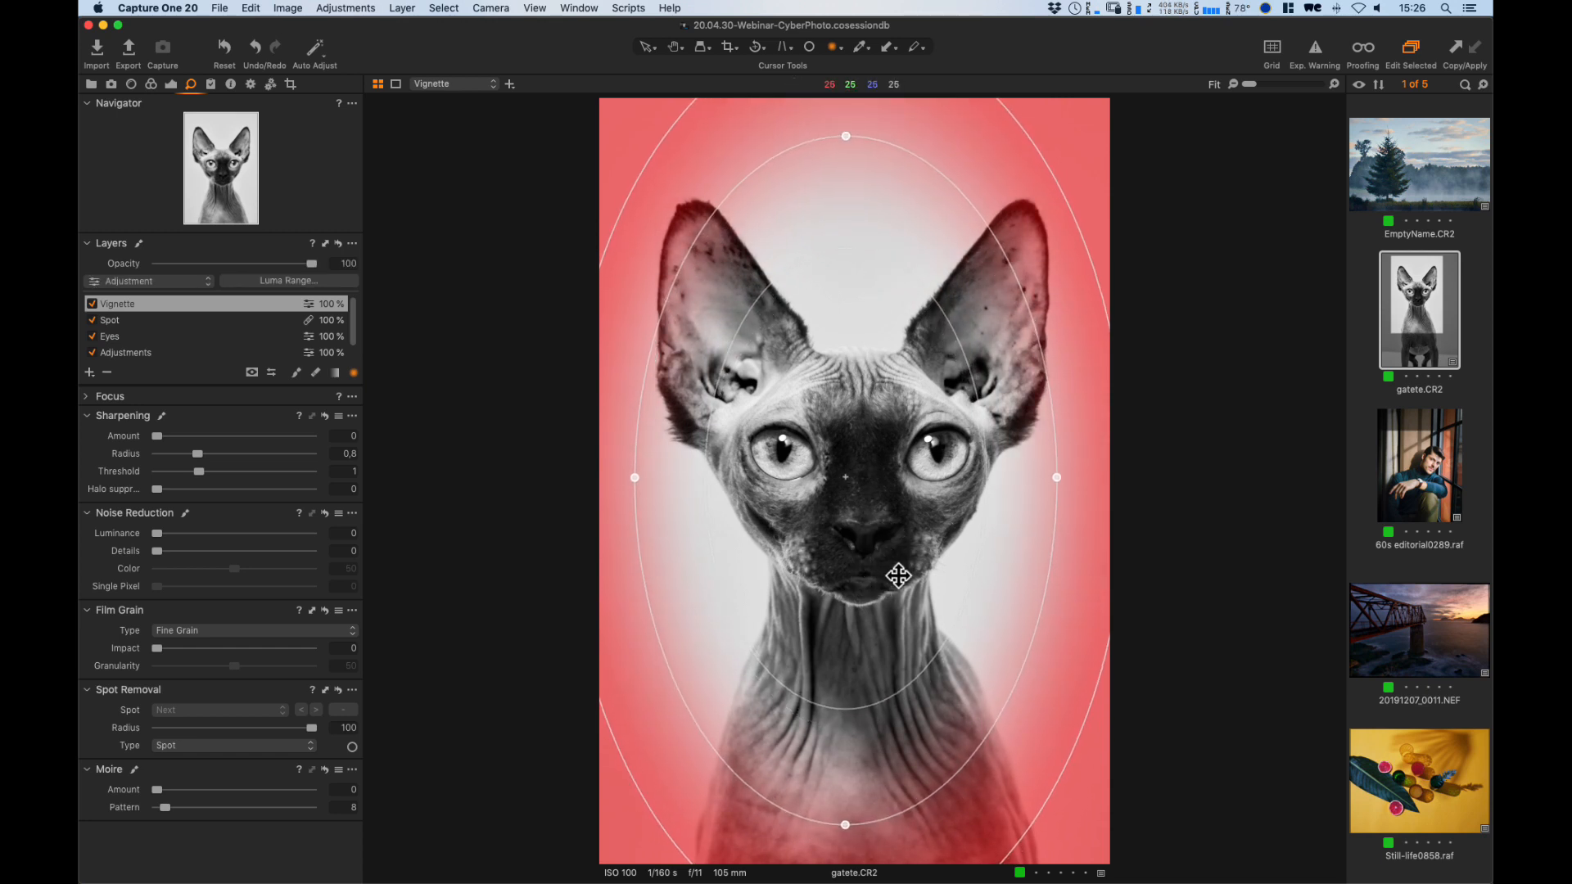
{"action": "left_click", "coordinate": [677, 49]}
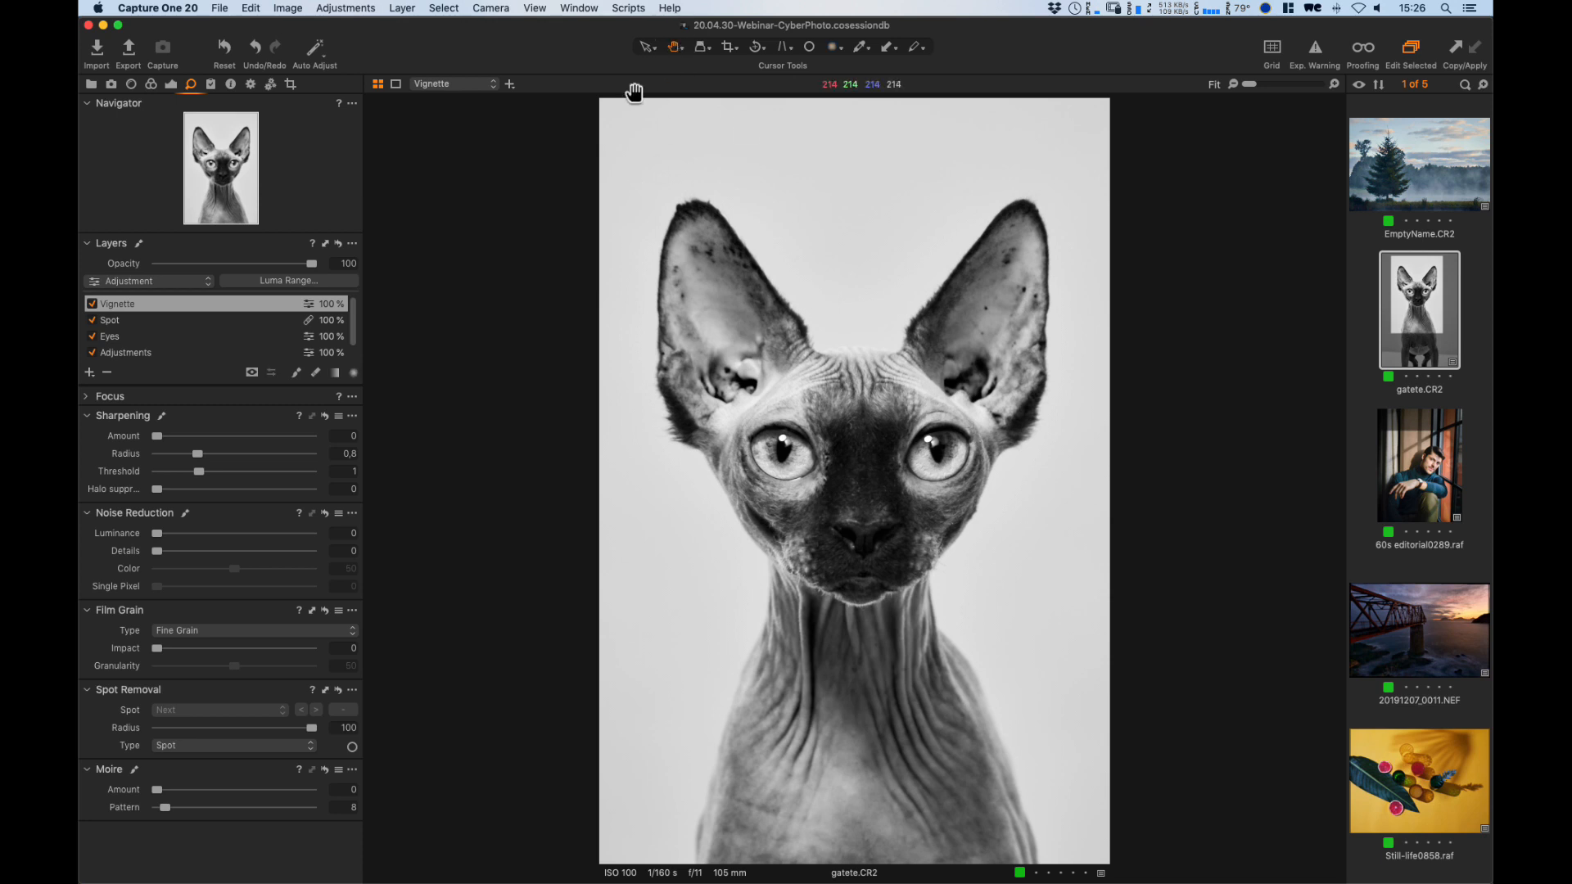
Try darkening the Vignette layer with an Exposure of -0.9, and reset the exposure settings.
{"action": "left_click", "coordinate": [170, 84]}
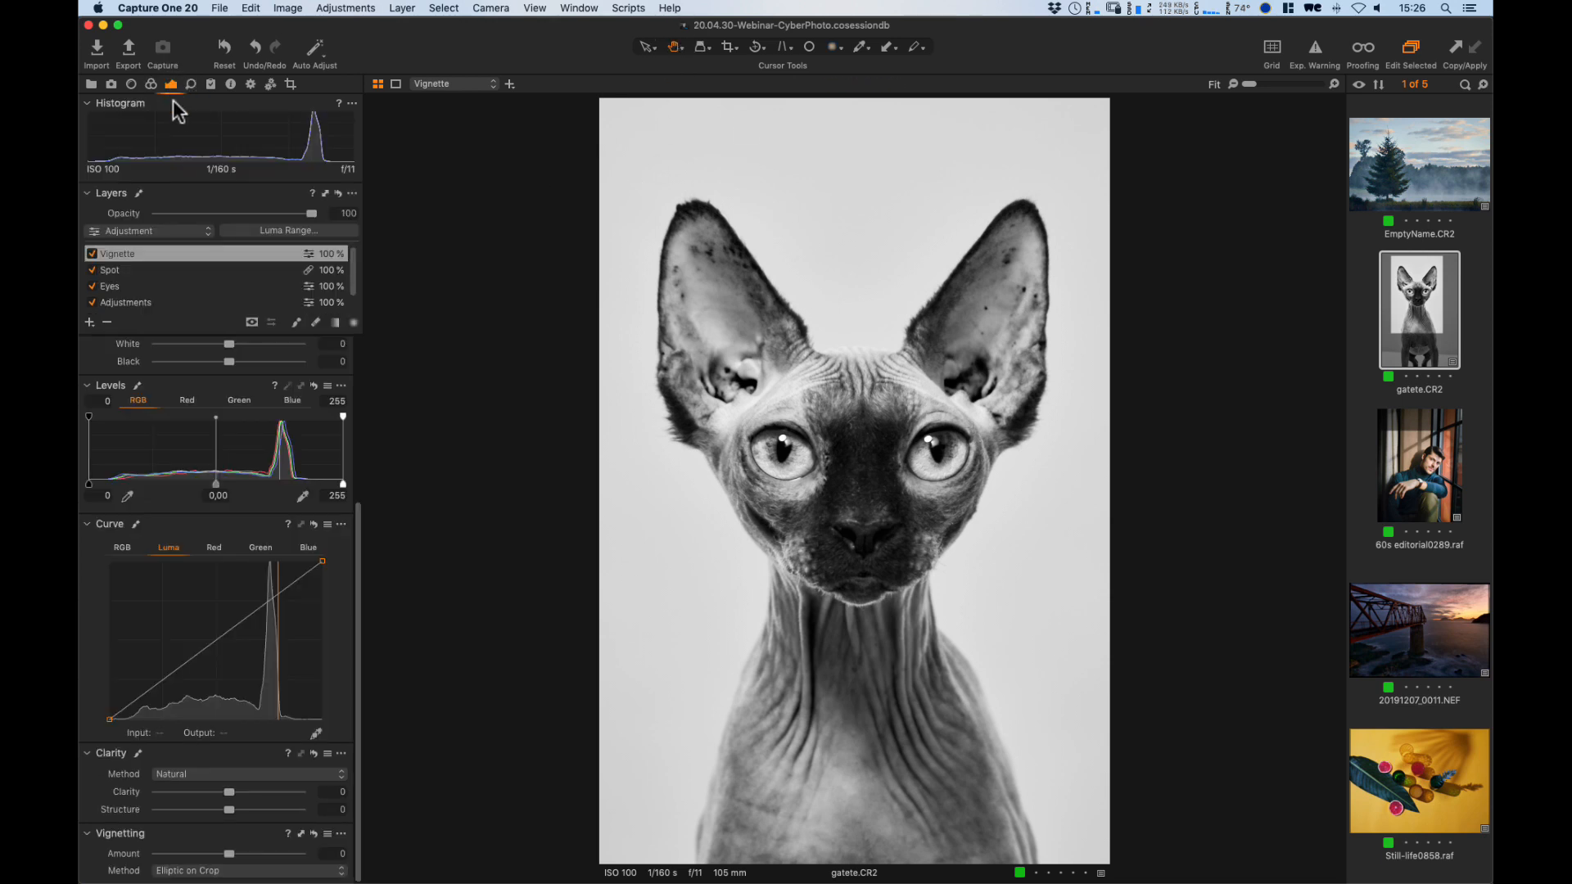
{"action": "left_click_drag", "start_coordinate": [349, 530], "coordinate": [352, 346]}
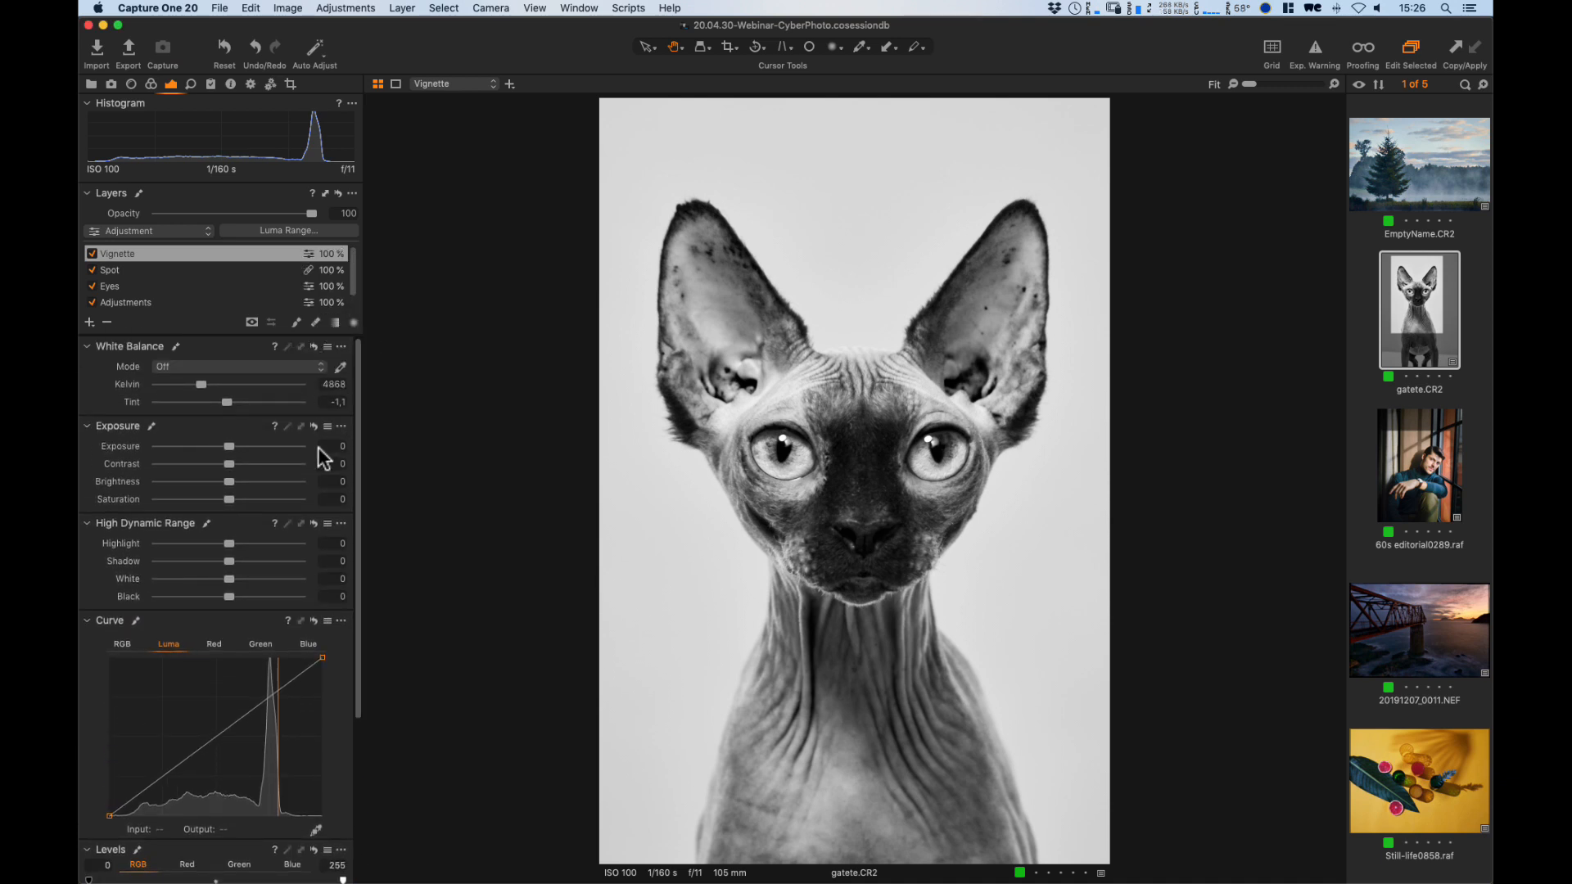
{"action": "left_click", "coordinate": [334, 447]}
{"action": "type", "text": "-0,8"}
{"action": "key", "text": "Return"}
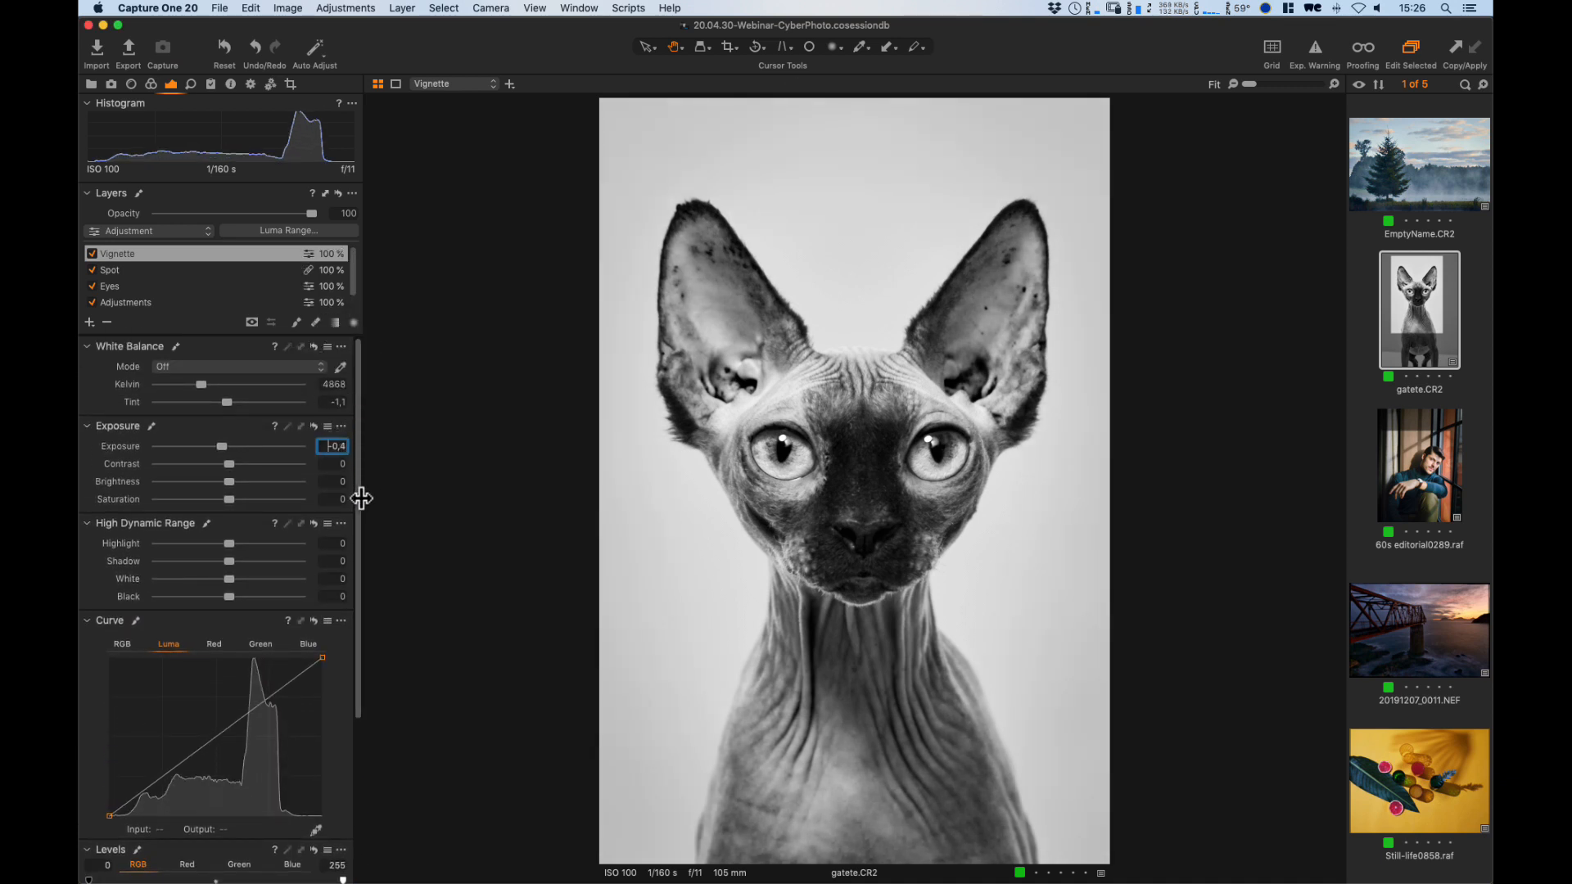
{"action": "key", "text": "Down"}
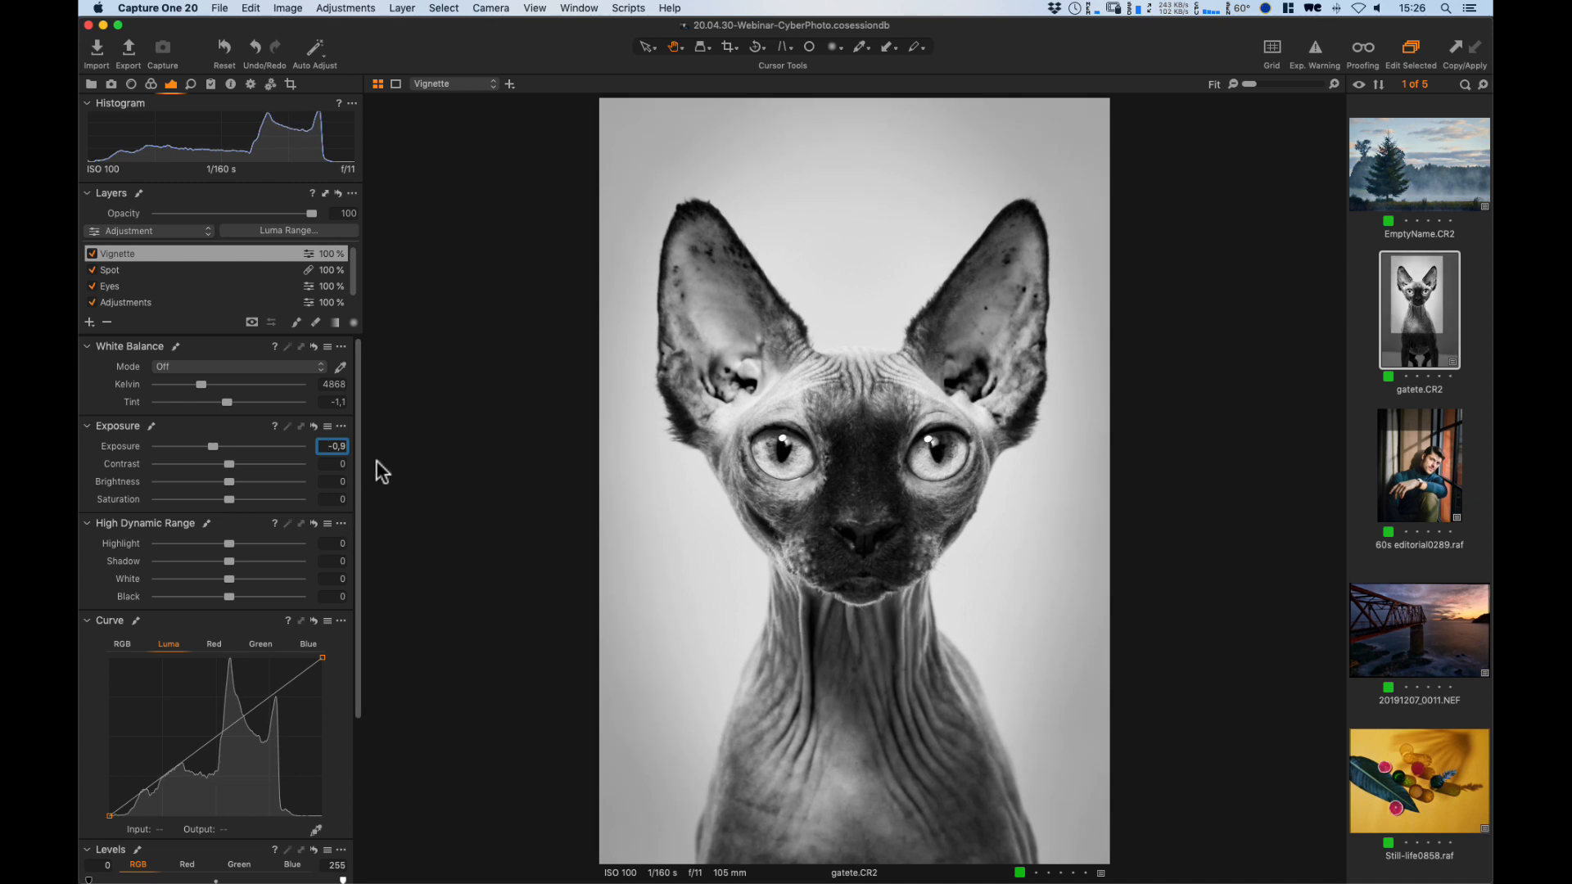
{"action": "left_click", "coordinate": [313, 427]}
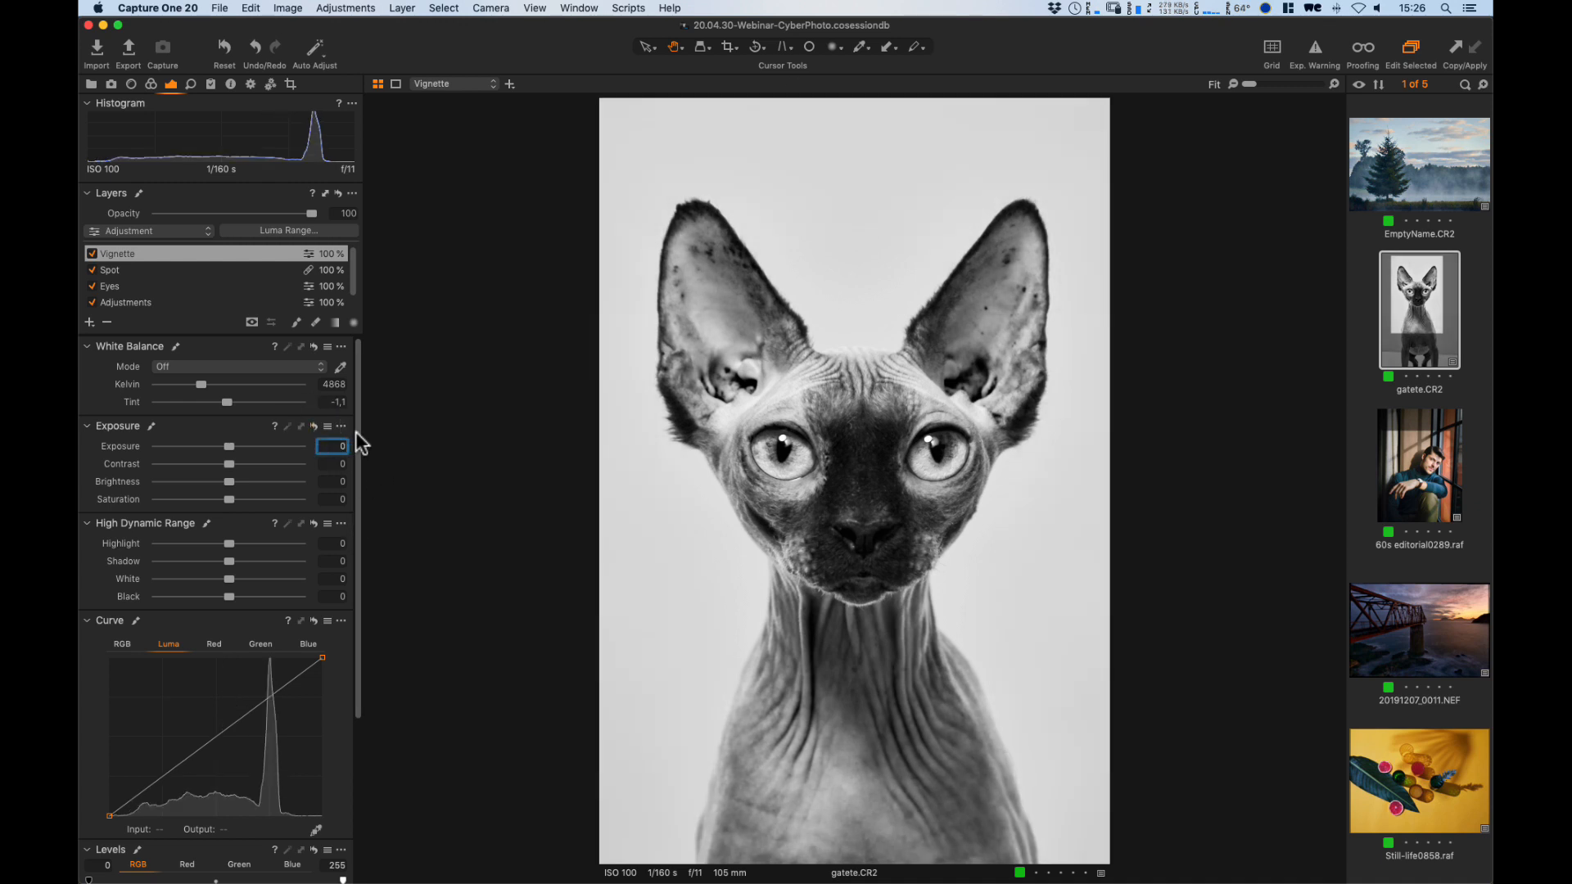
Darken the Vignette layer with RGB Levels, setting the white output level to 186 and the midtone to -0.09.
{"action": "left_click_drag", "start_coordinate": [355, 431], "coordinate": [351, 647]}
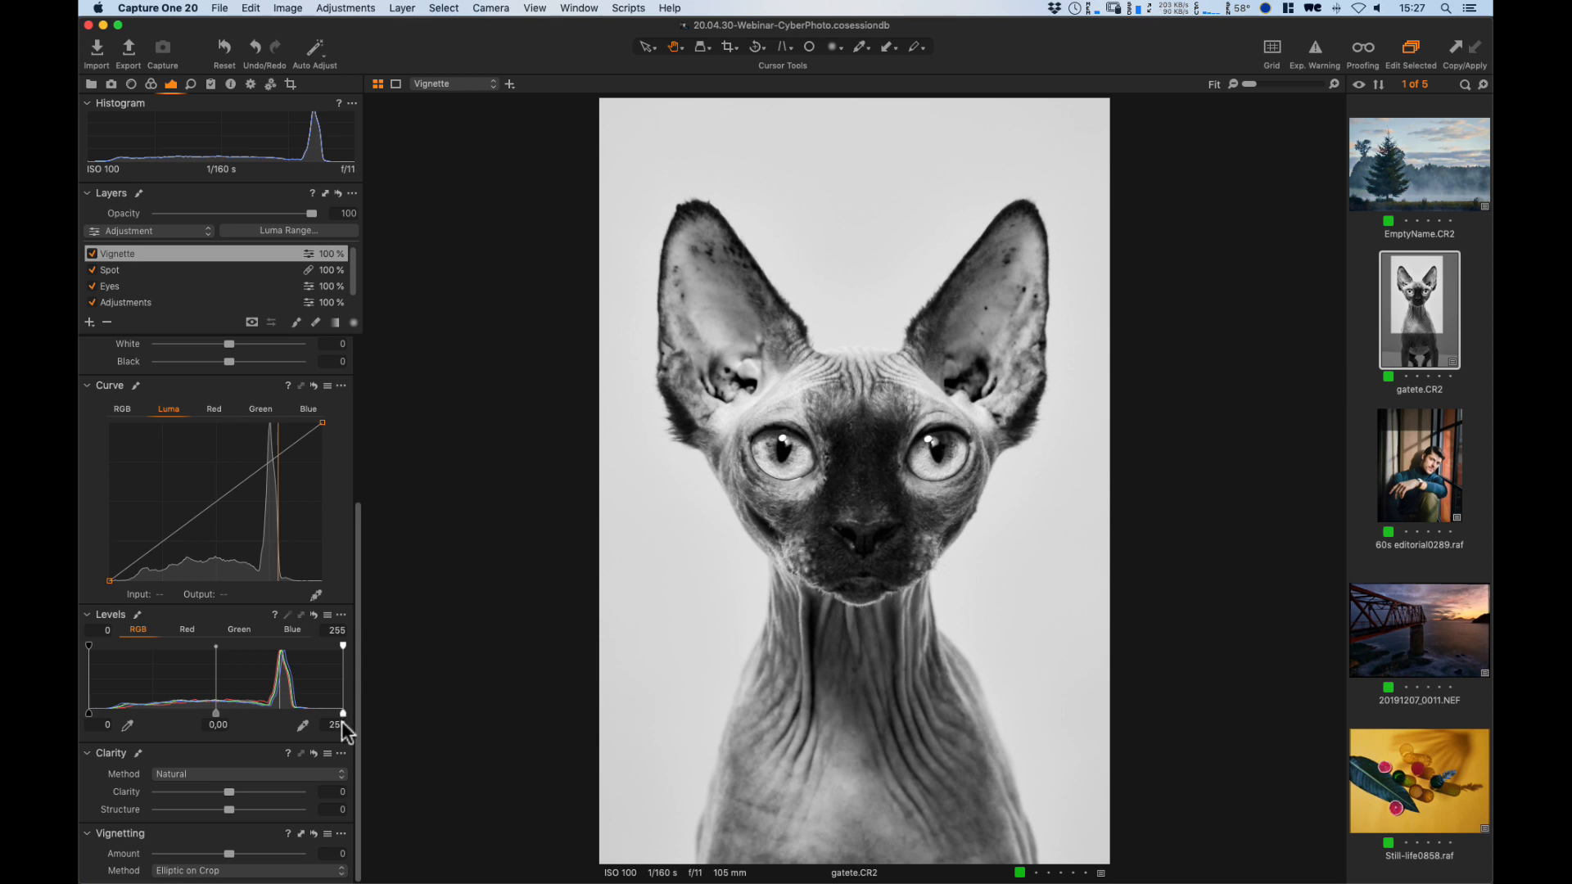
{"action": "mouse_move", "coordinate": [343, 714]}
{"action": "left_mouse_down"}
{"action": "mouse_move", "coordinate": [262, 724]}
{"action": "mouse_move", "coordinate": [345, 733]}
{"action": "left_mouse_up"}
{"action": "left_click_drag", "start_coordinate": [341, 647], "coordinate": [264, 647]}
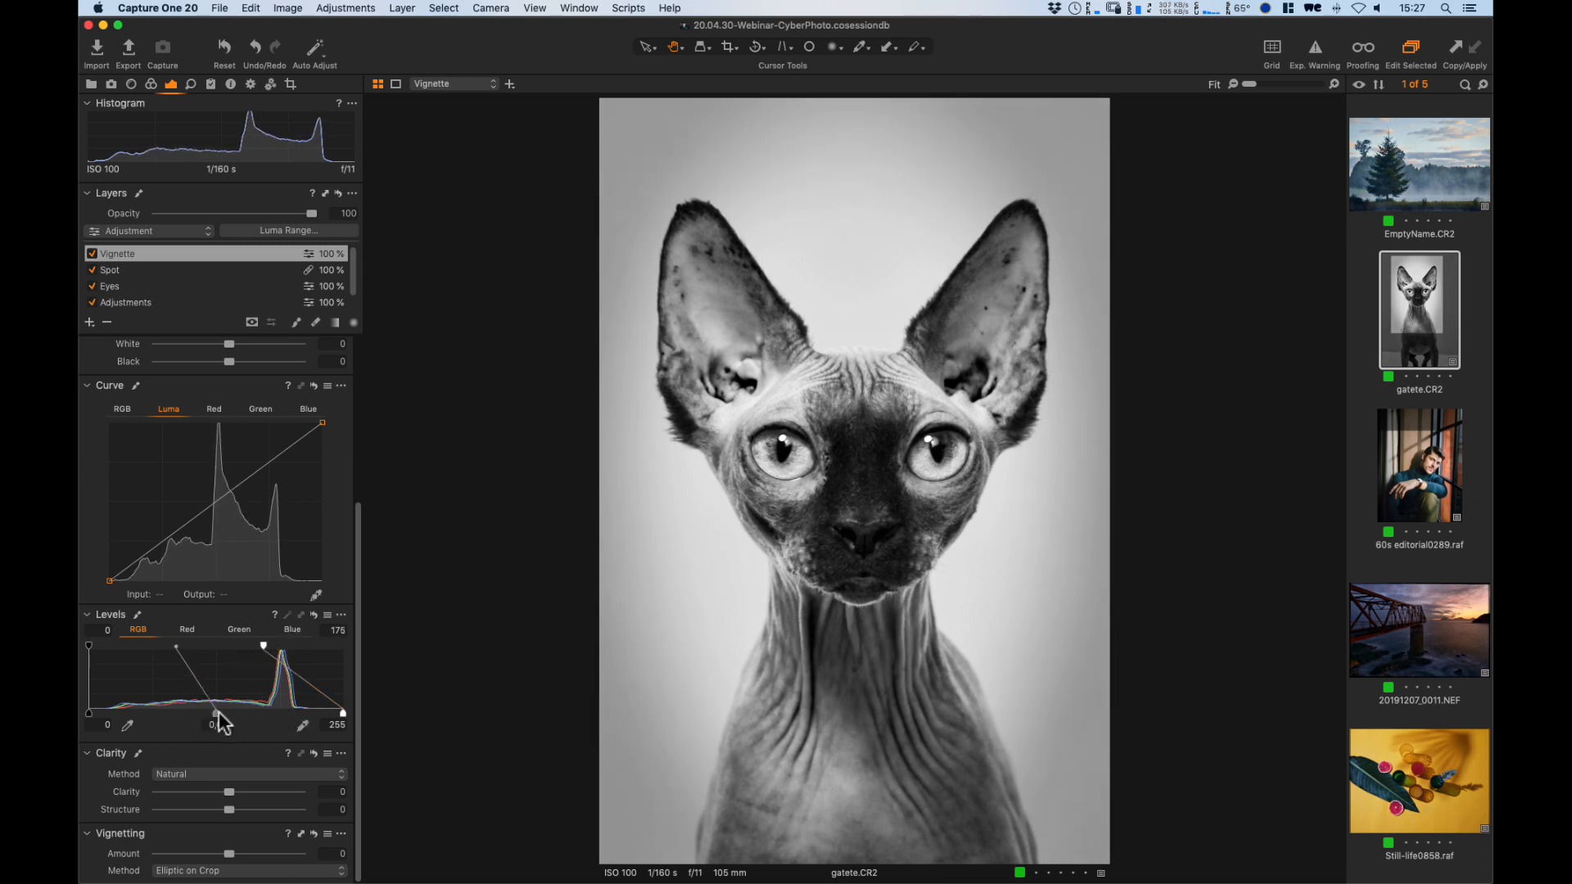
{"action": "left_click_drag", "start_coordinate": [217, 715], "coordinate": [226, 720]}
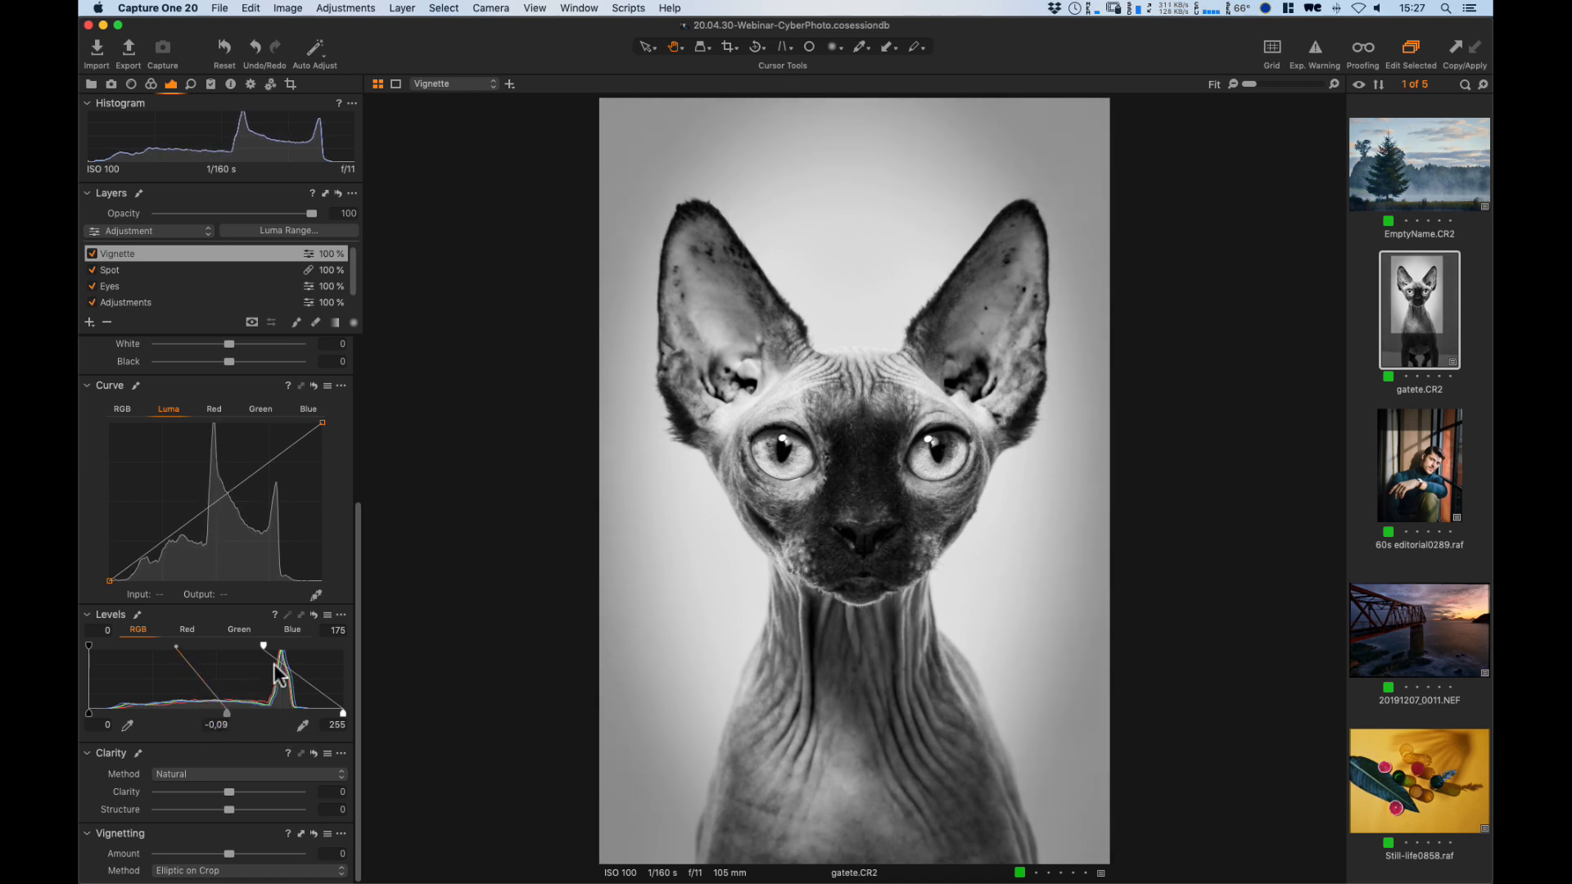
{"action": "left_click_drag", "start_coordinate": [263, 641], "coordinate": [274, 647]}
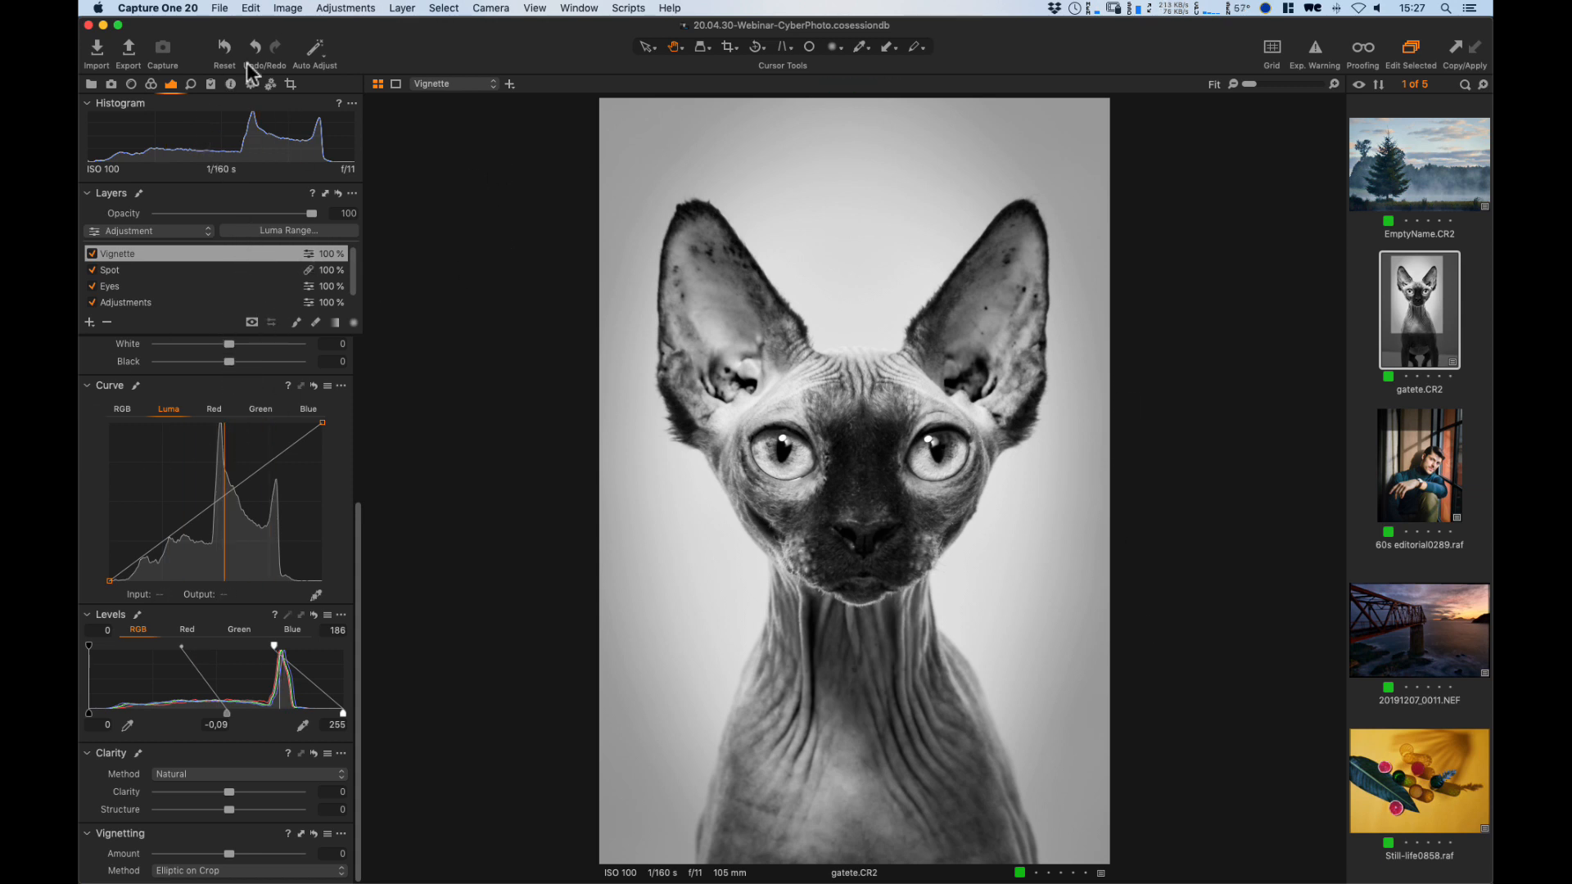
Compare the cat portrait with its unedited version, and inspect both eyes at 100%.
{"action": "left_click", "coordinate": [225, 48]}
{"action": "left_click", "coordinate": [225, 49]}
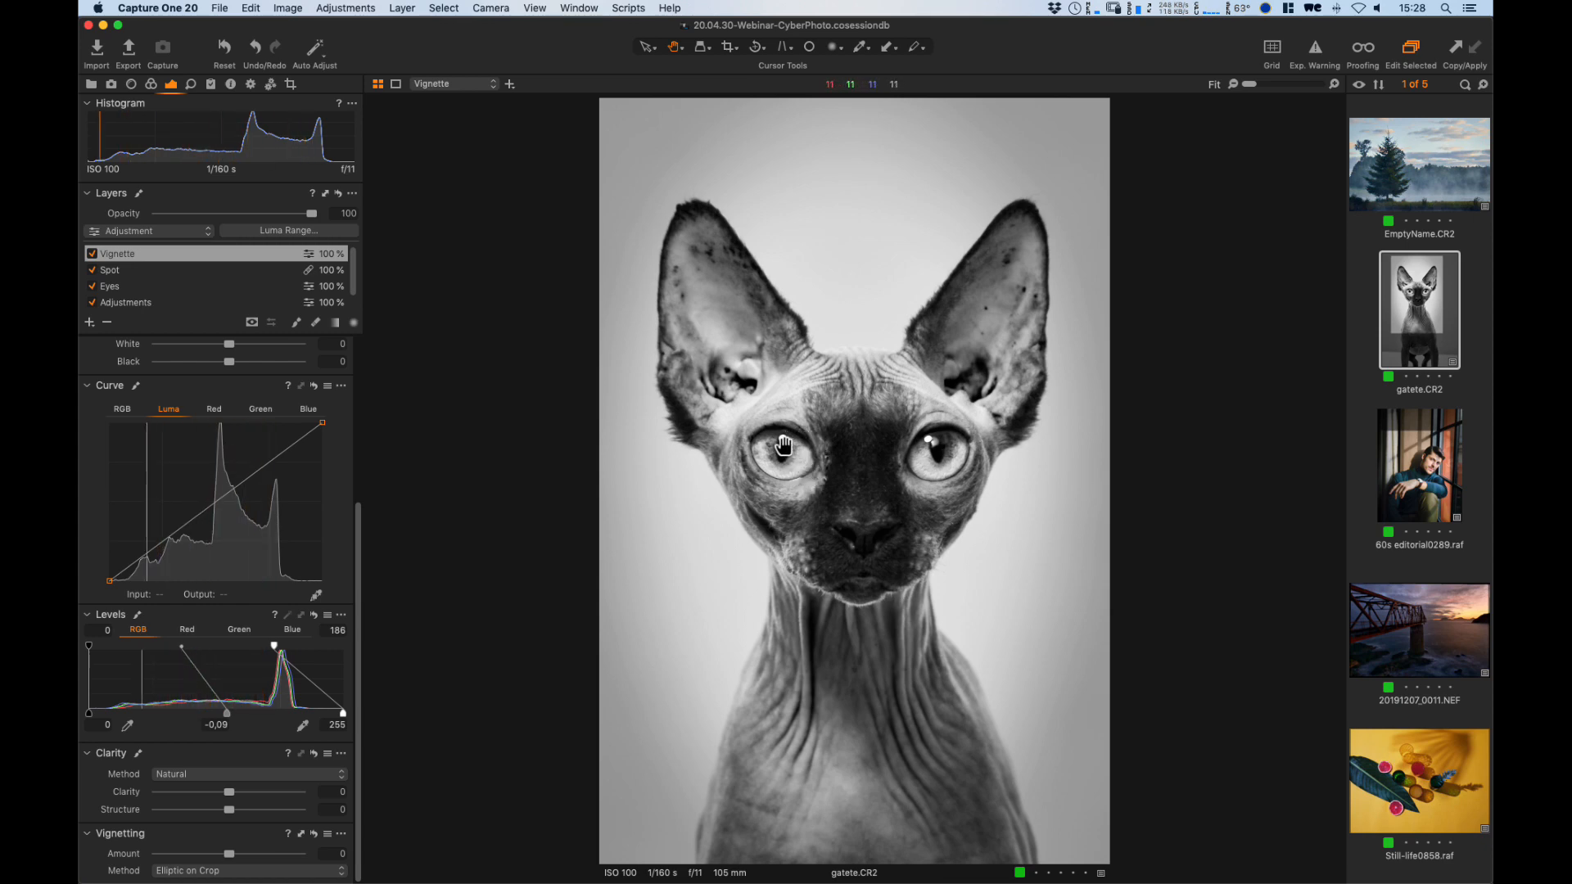
{"action": "left_click", "coordinate": [790, 452]}
{"action": "left_click_drag", "start_coordinate": [895, 491], "coordinate": [819, 439]}
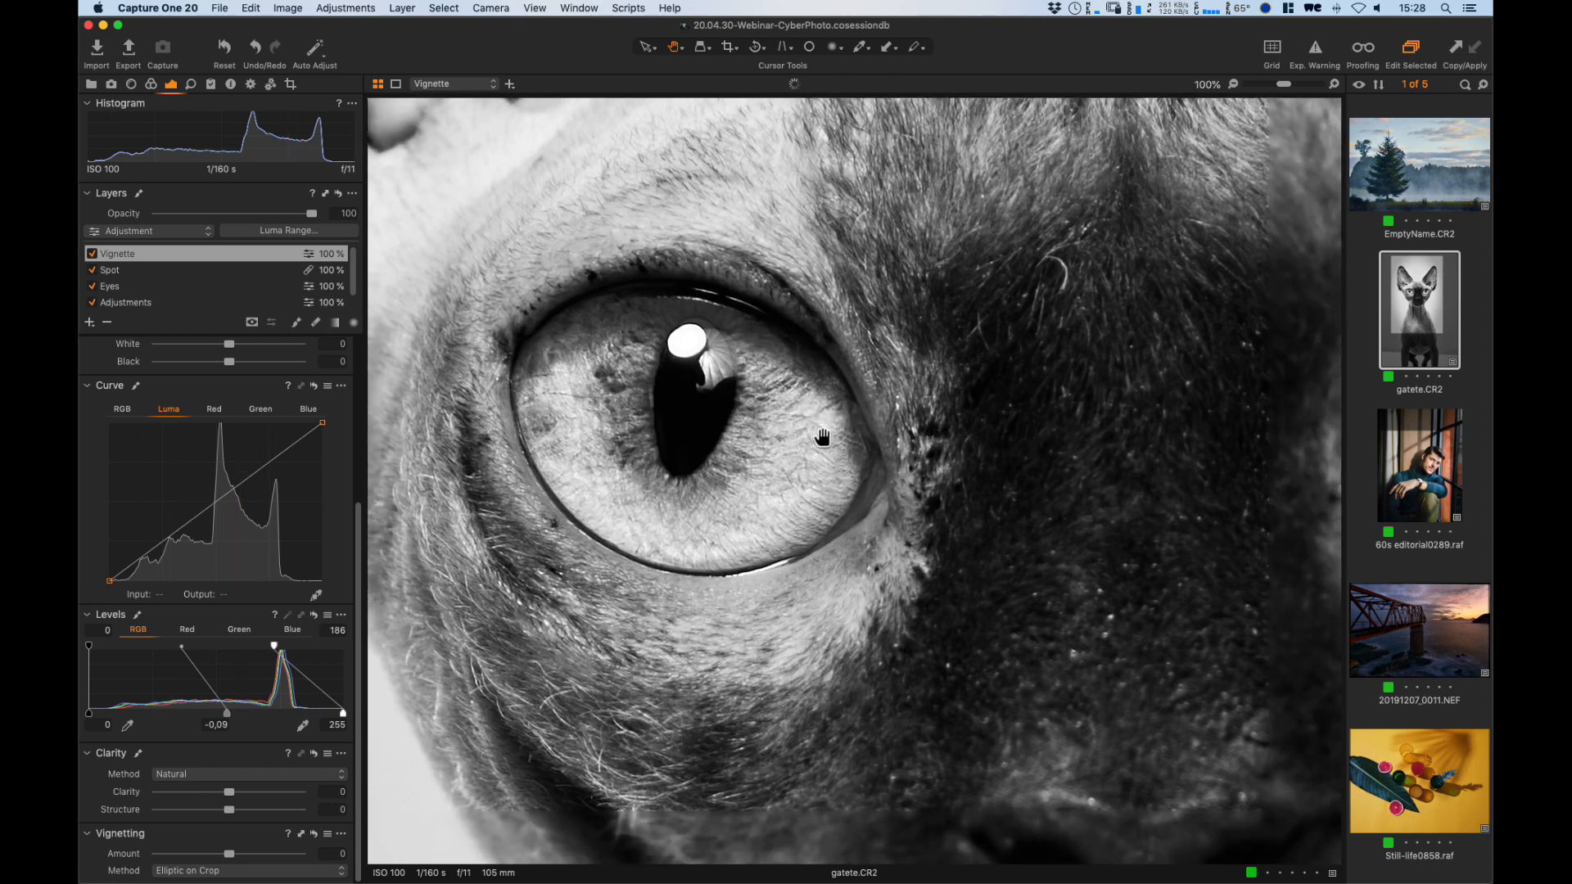
{"action": "left_click_drag", "start_coordinate": [1099, 420], "coordinate": [855, 447]}
{"action": "left_click", "coordinate": [921, 446]}
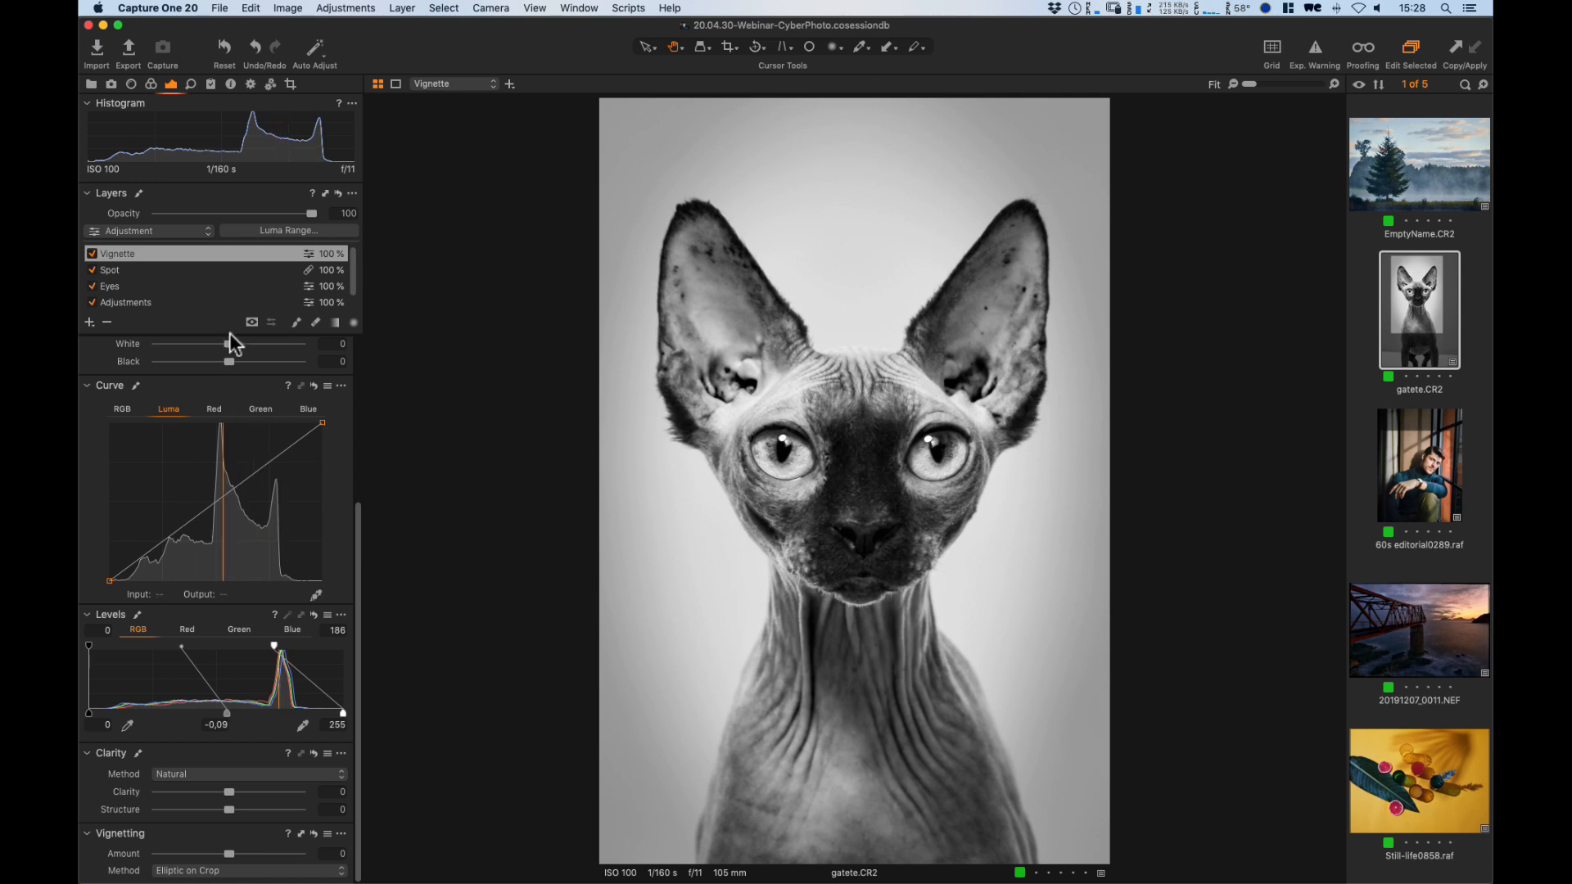
Set the Exposure to 0.5 on the Adjustments layer.
{"action": "left_click", "coordinate": [175, 301]}
{"action": "left_click_drag", "start_coordinate": [360, 531], "coordinate": [347, 414]}
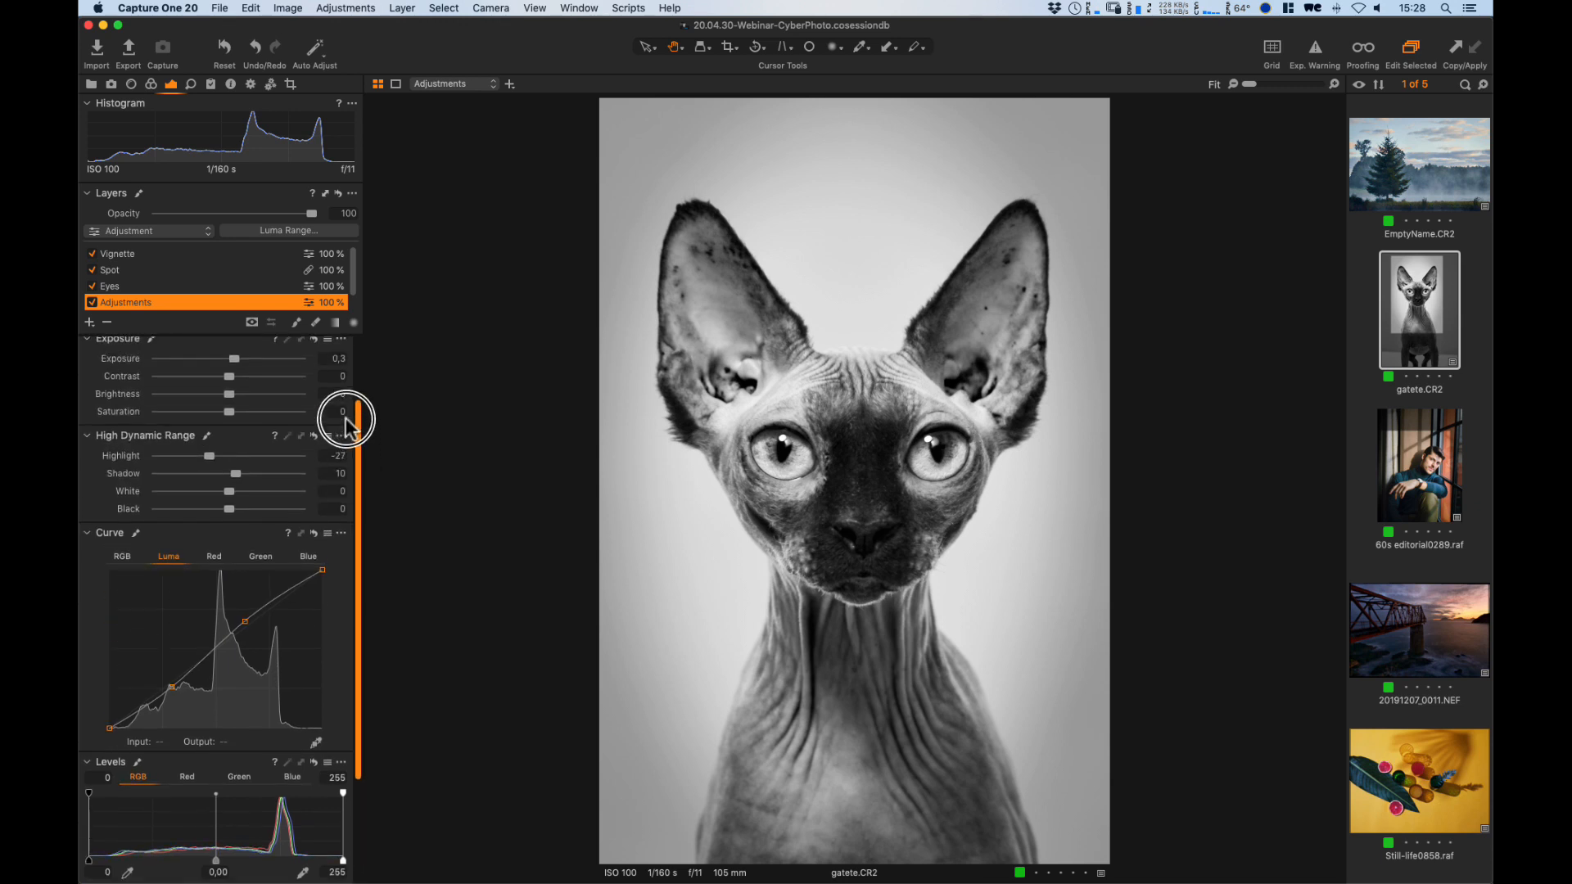
{"action": "left_click", "coordinate": [330, 382]}
{"action": "key", "text": "Up"}
{"action": "key", "text": "Up"}
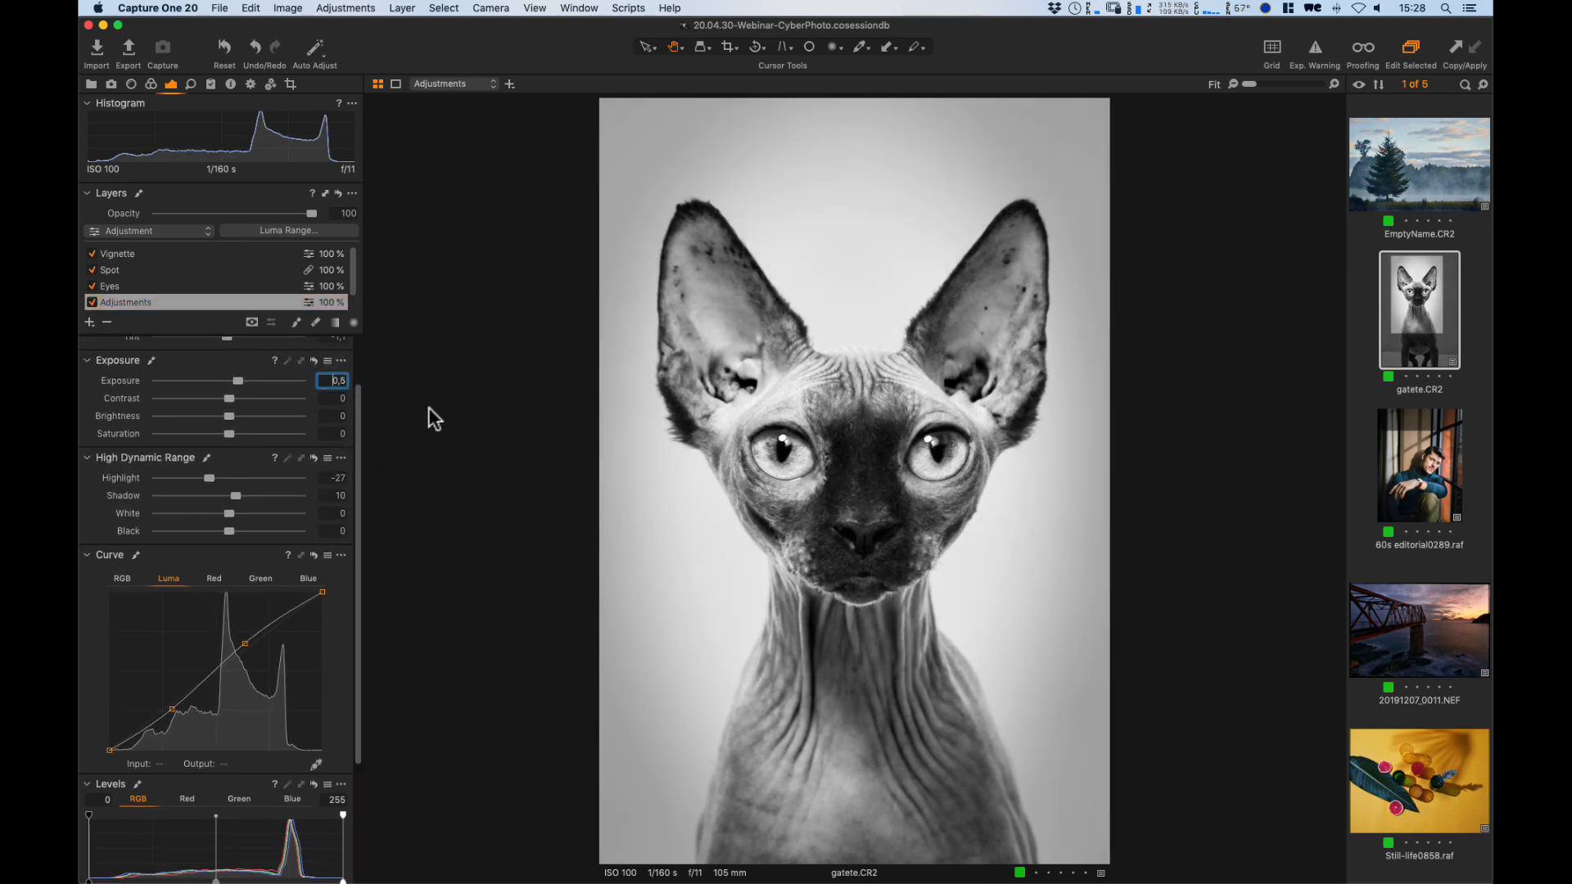
{"action": "left_click", "coordinate": [426, 403]}
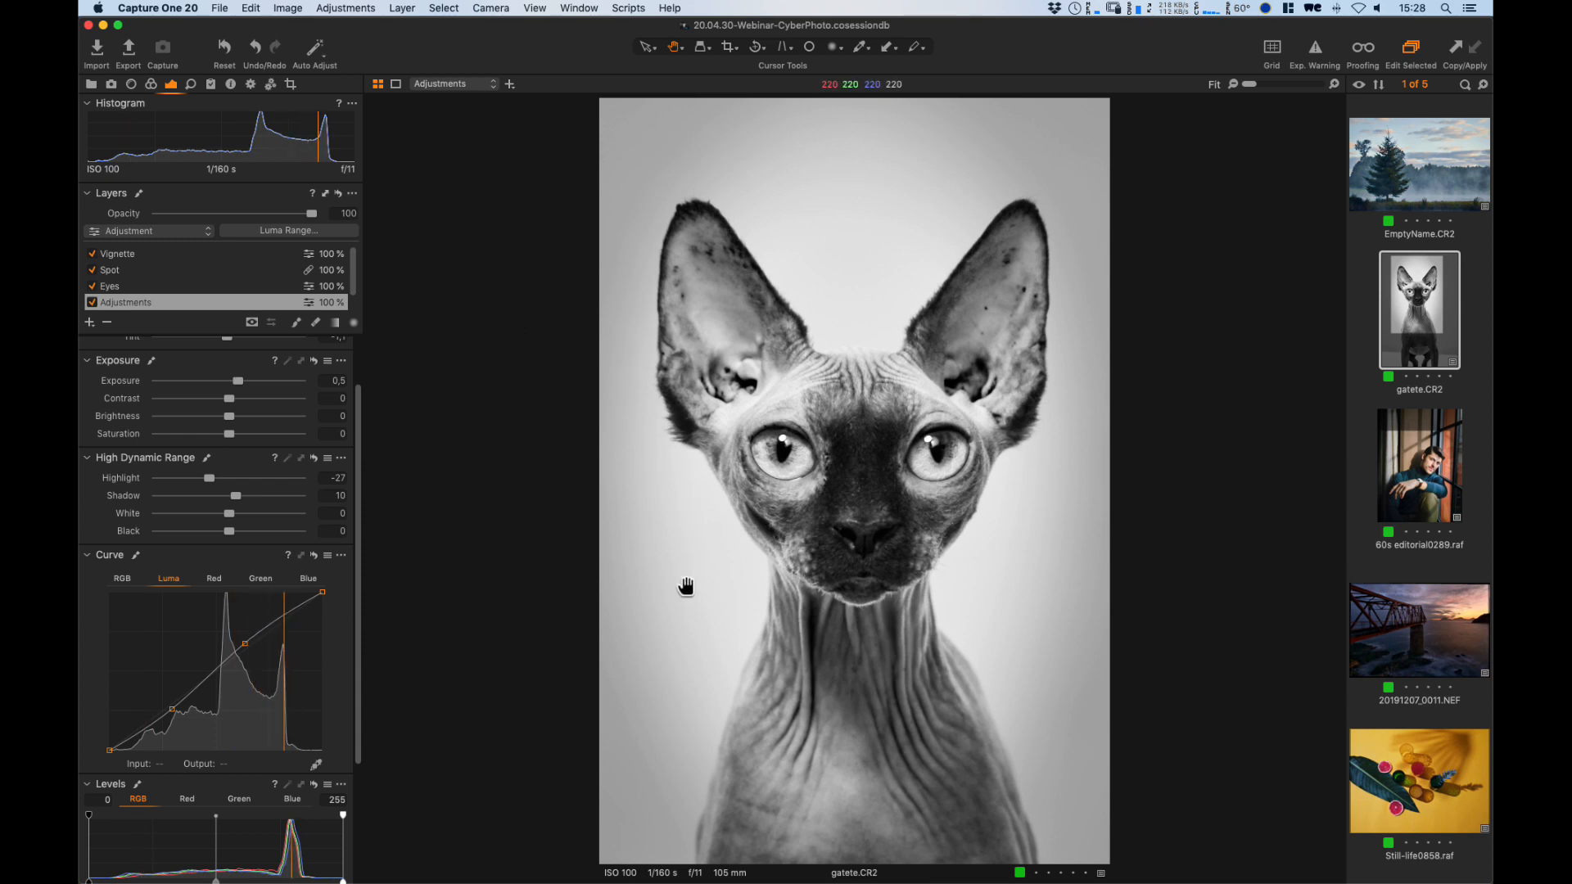
Open the portrait 60s editorial0289.raf, compare it with its unedited version, and reset all its adjustments.
{"action": "left_click", "coordinate": [1427, 514]}
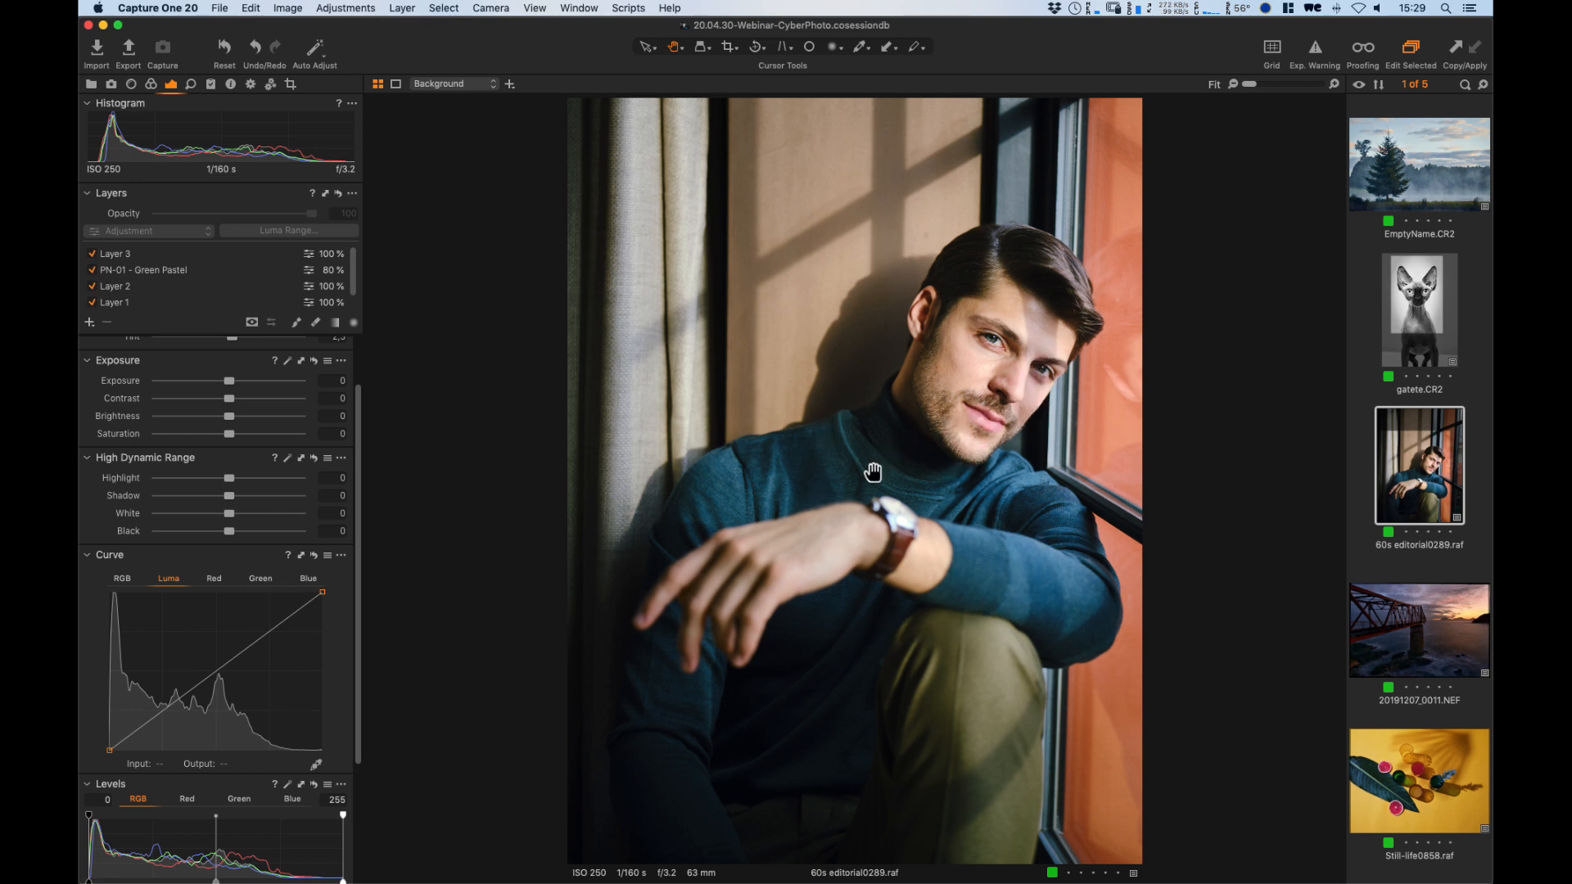
{"action": "left_click", "coordinate": [224, 47]}
{"action": "left_click", "coordinate": [224, 47]}
{"action": "left_click", "coordinate": [227, 48]}
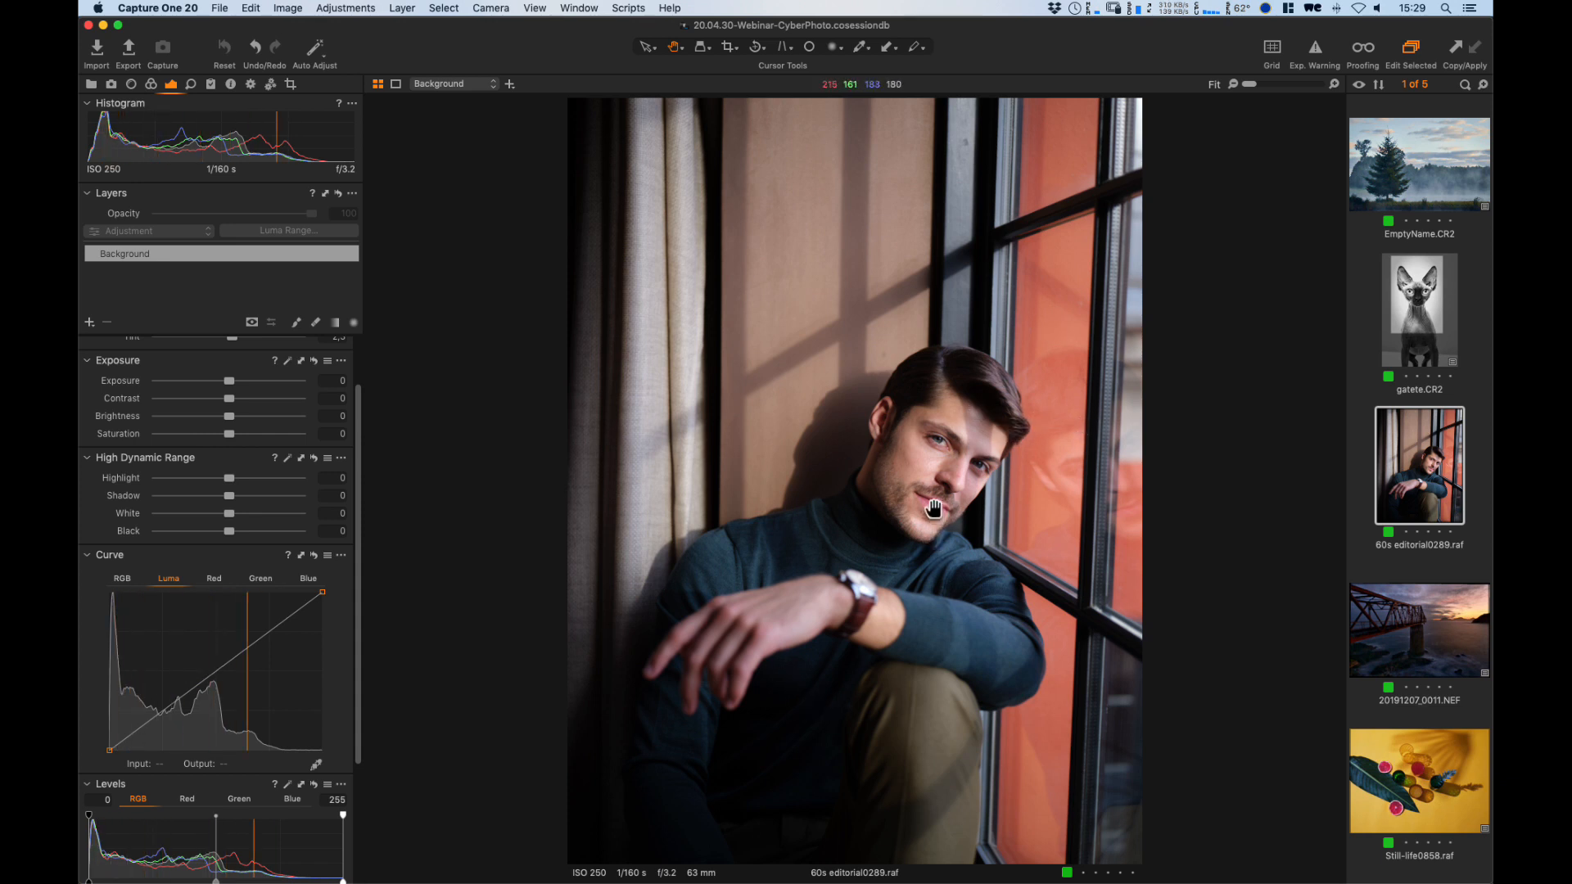
Crop the portrait tighter around the seated man, to about 23.6 × 31.4 in, trimming the top and both sides.
{"action": "left_click", "coordinate": [726, 49]}
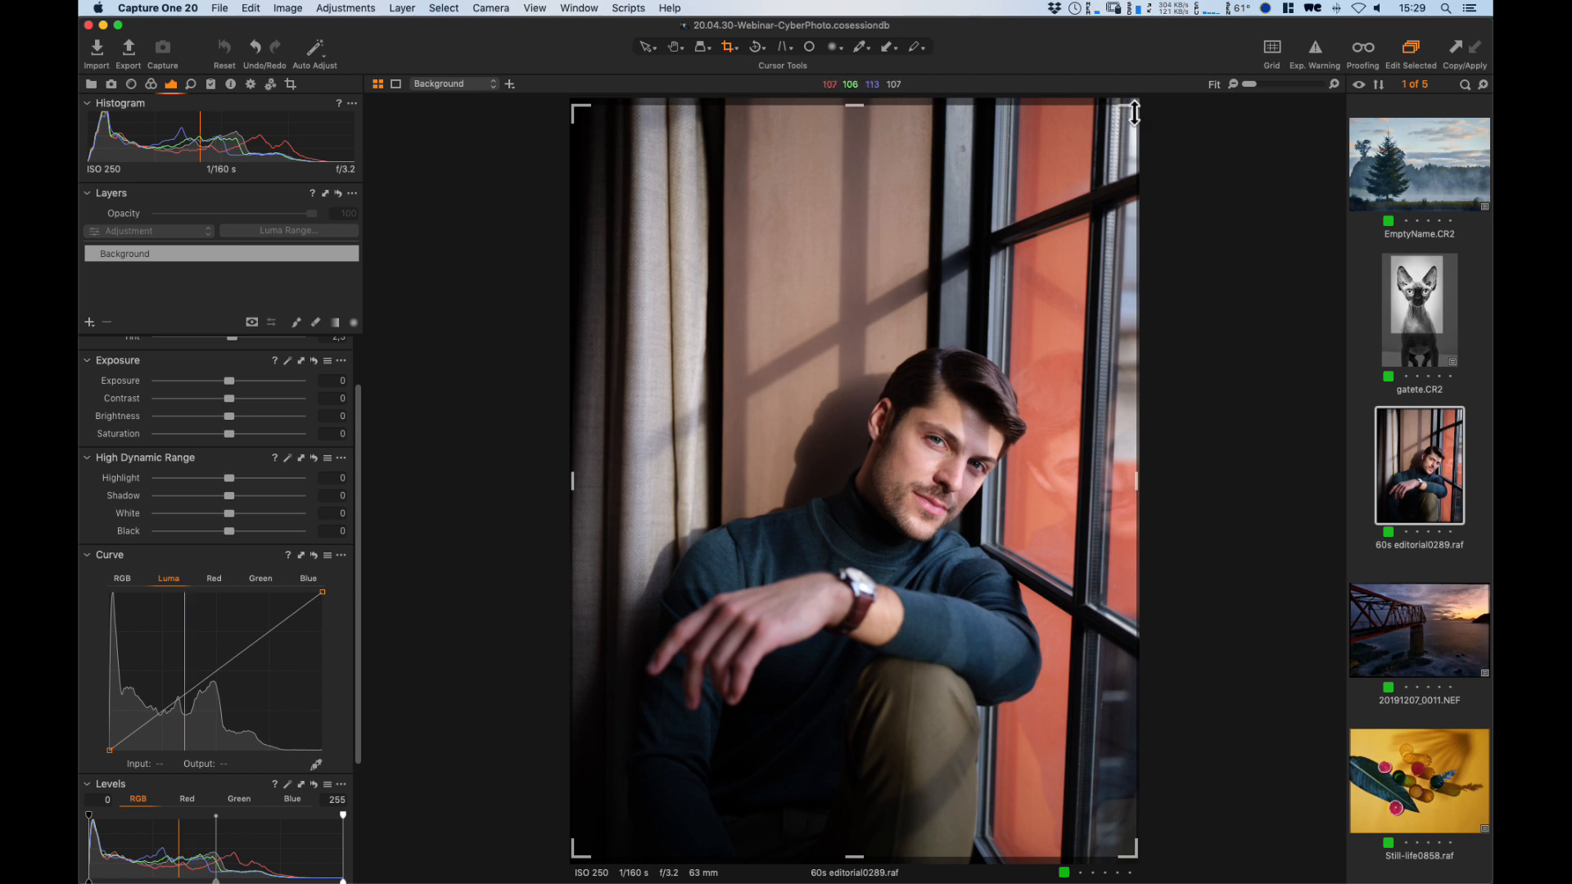
{"action": "left_click_drag", "start_coordinate": [1134, 108], "coordinate": [1040, 302]}
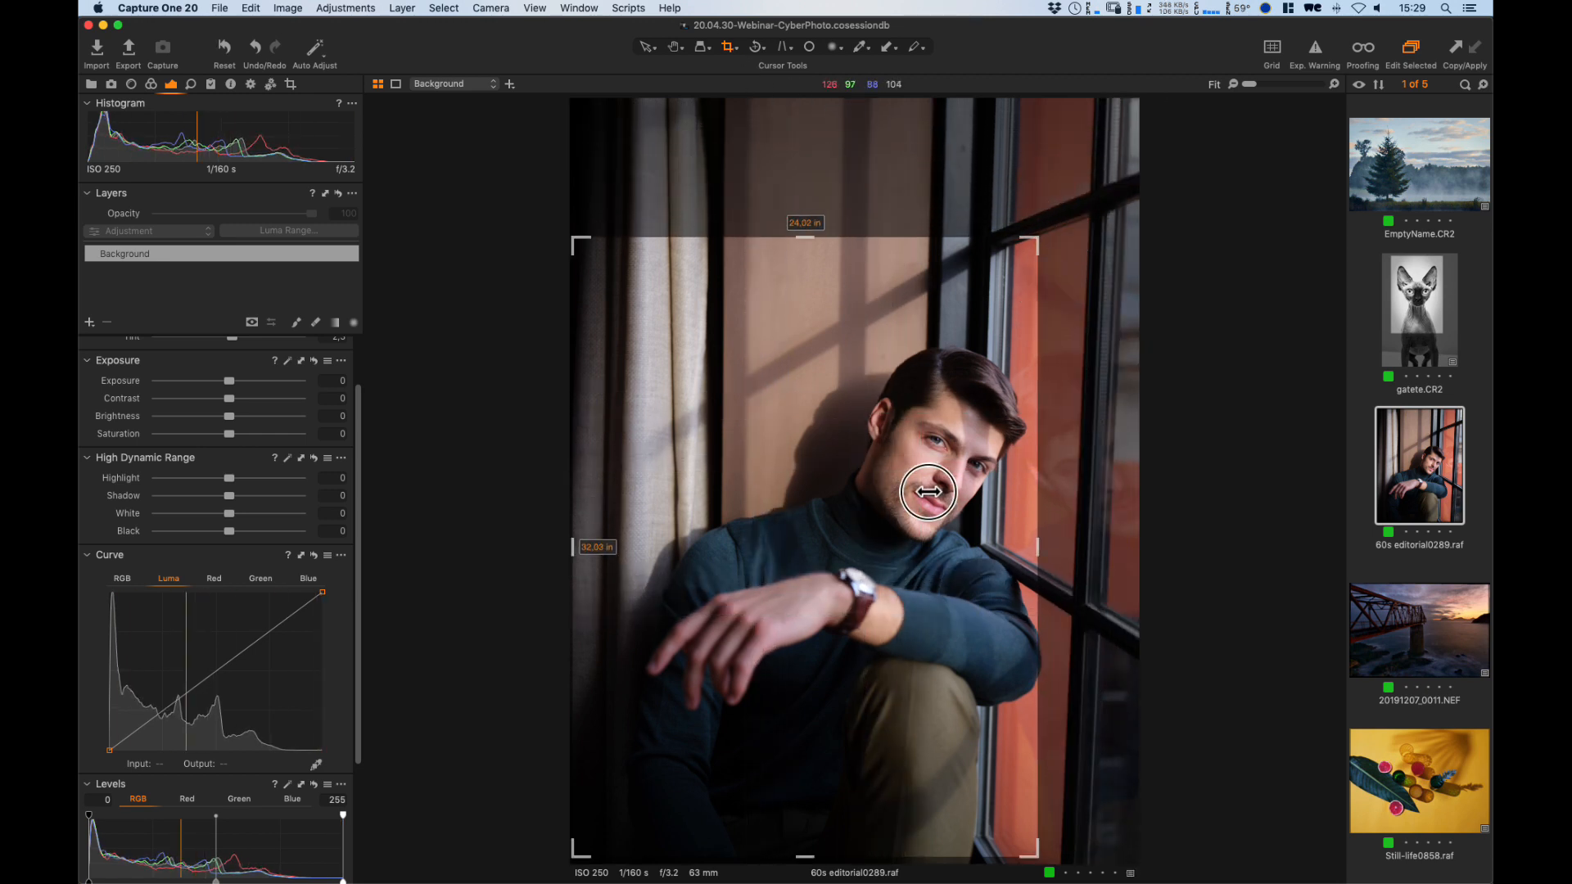
{"action": "left_click_drag", "start_coordinate": [928, 492], "coordinate": [960, 514]}
{"action": "left_click_drag", "start_coordinate": [1069, 246], "coordinate": [1061, 269]}
{"action": "left_click_drag", "start_coordinate": [1000, 406], "coordinate": [1003, 407]}
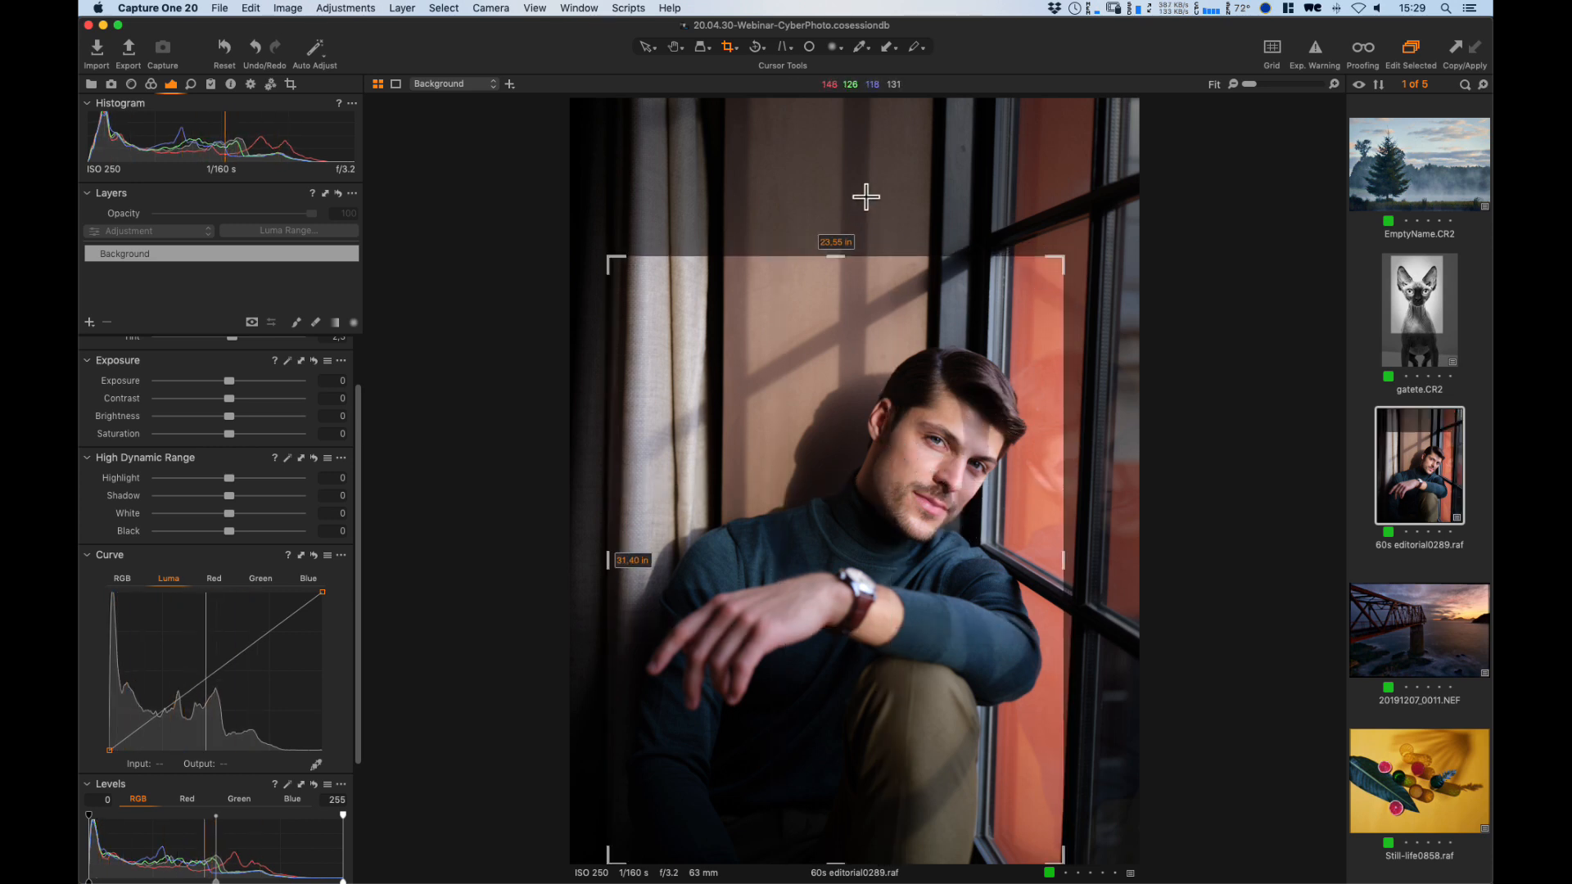
{"action": "left_click", "coordinate": [683, 48]}
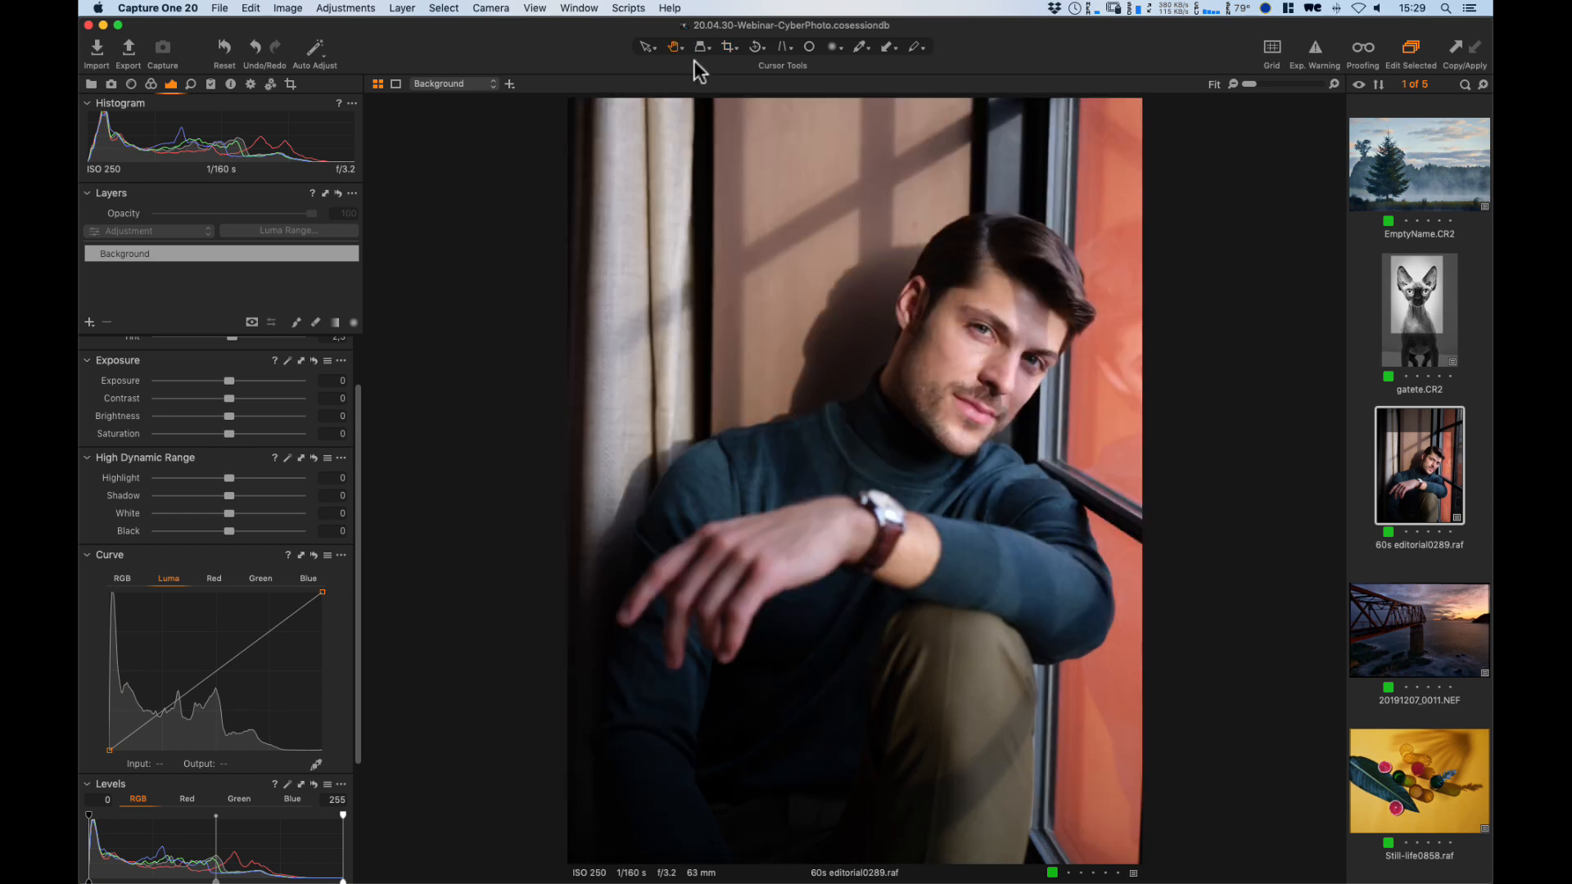
{"action": "key", "text": "c"}
{"action": "left_click_drag", "start_coordinate": [919, 491], "coordinate": [920, 512]}
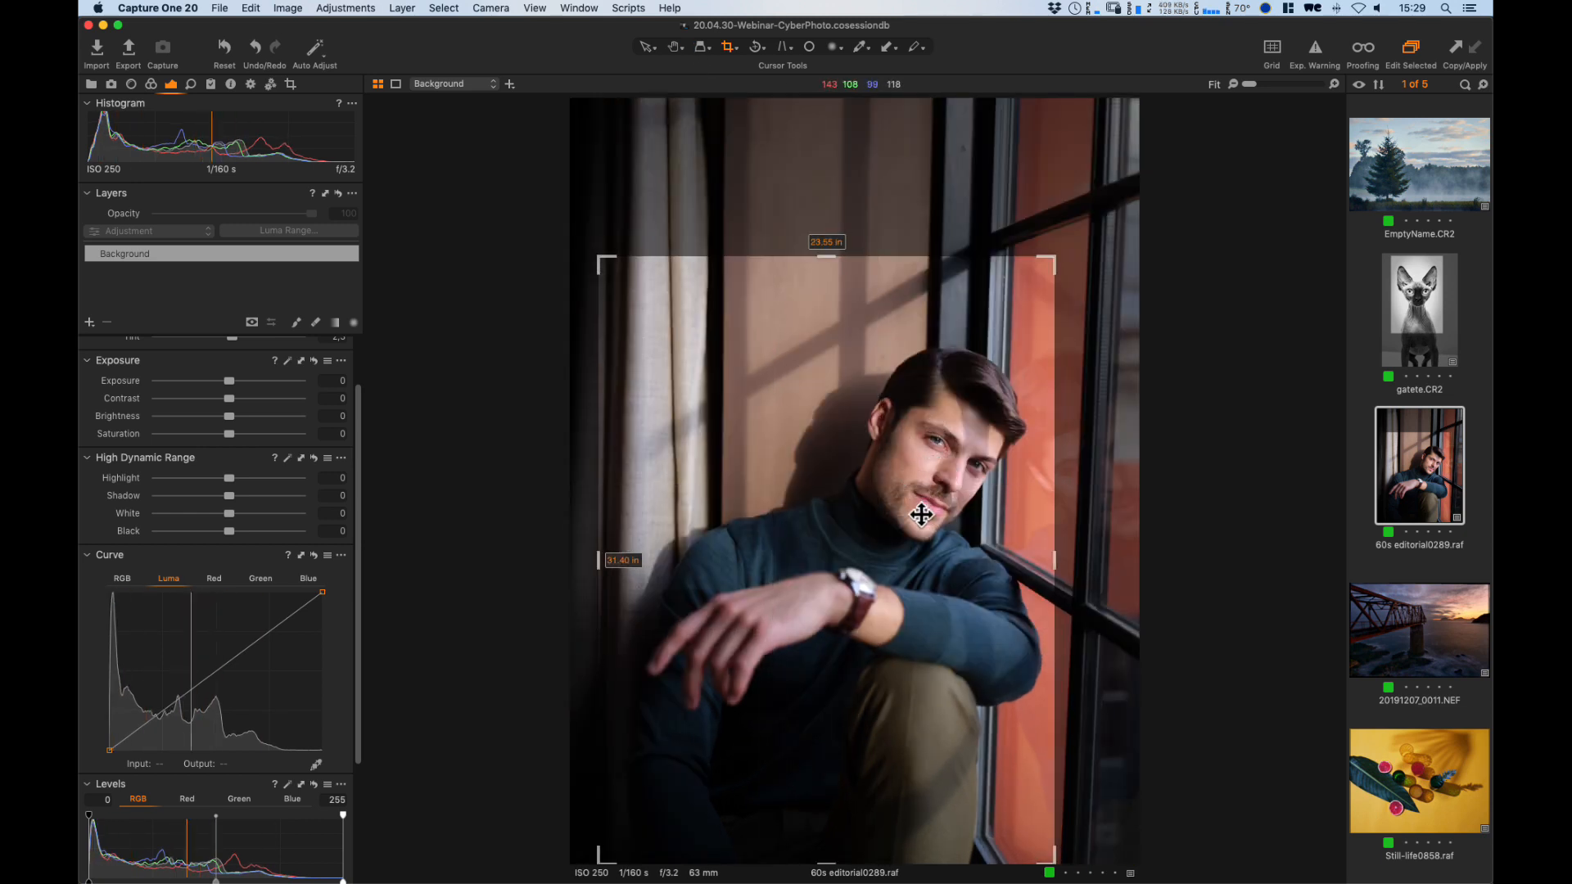
{"action": "key", "text": "h"}
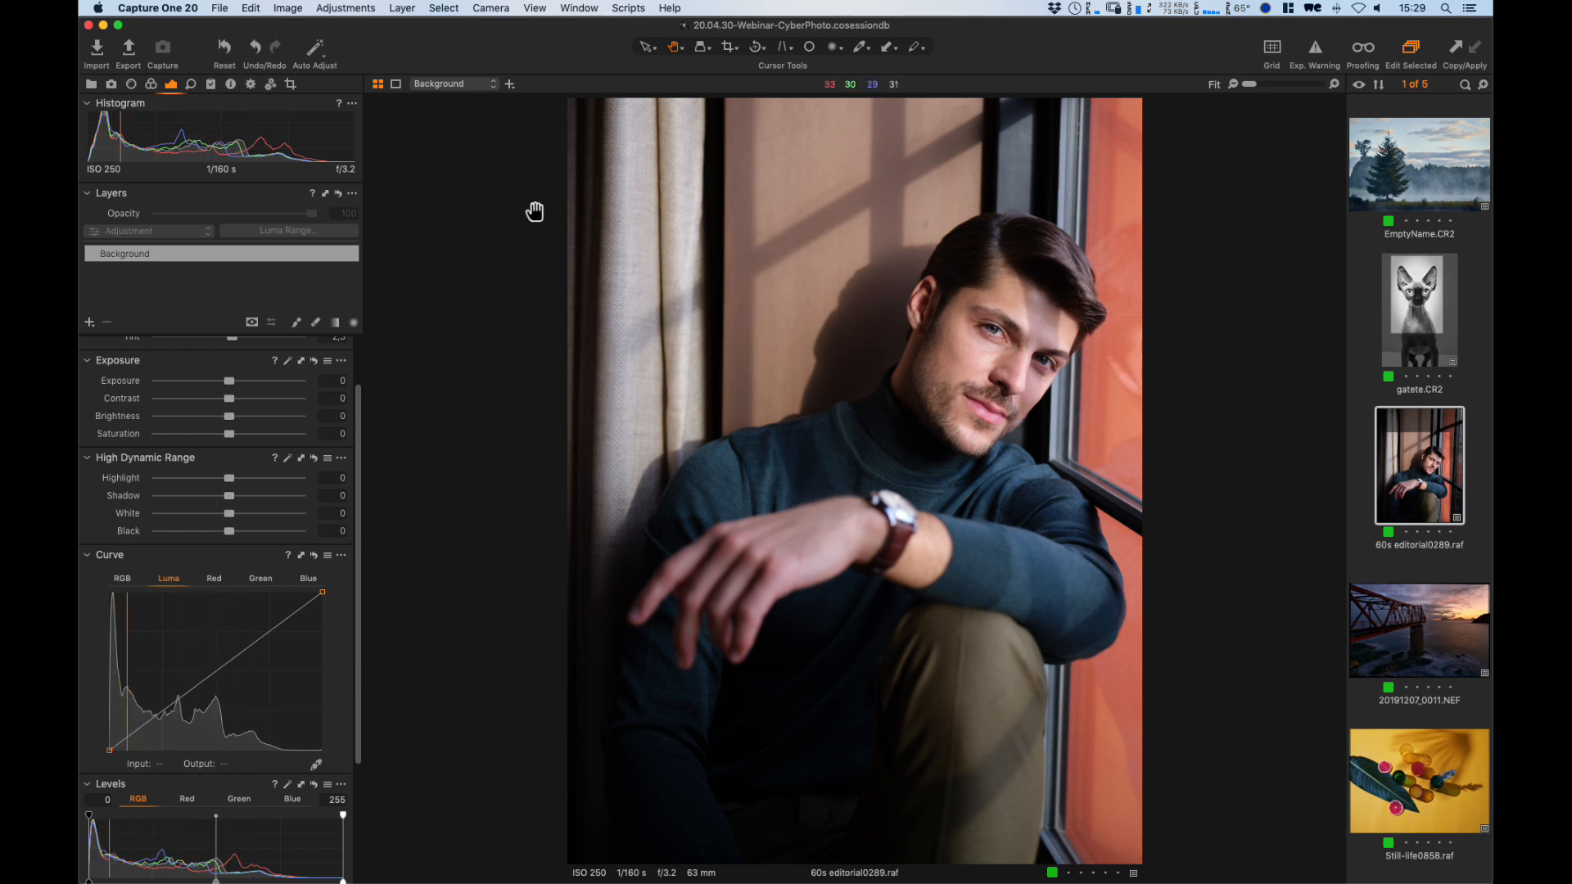
Keep the Fujifilm GFX 100 Generic ICC profile and set the base characteristics curve to Fujifilm ASTIA (SOFT).
{"action": "left_click", "coordinate": [151, 83]}
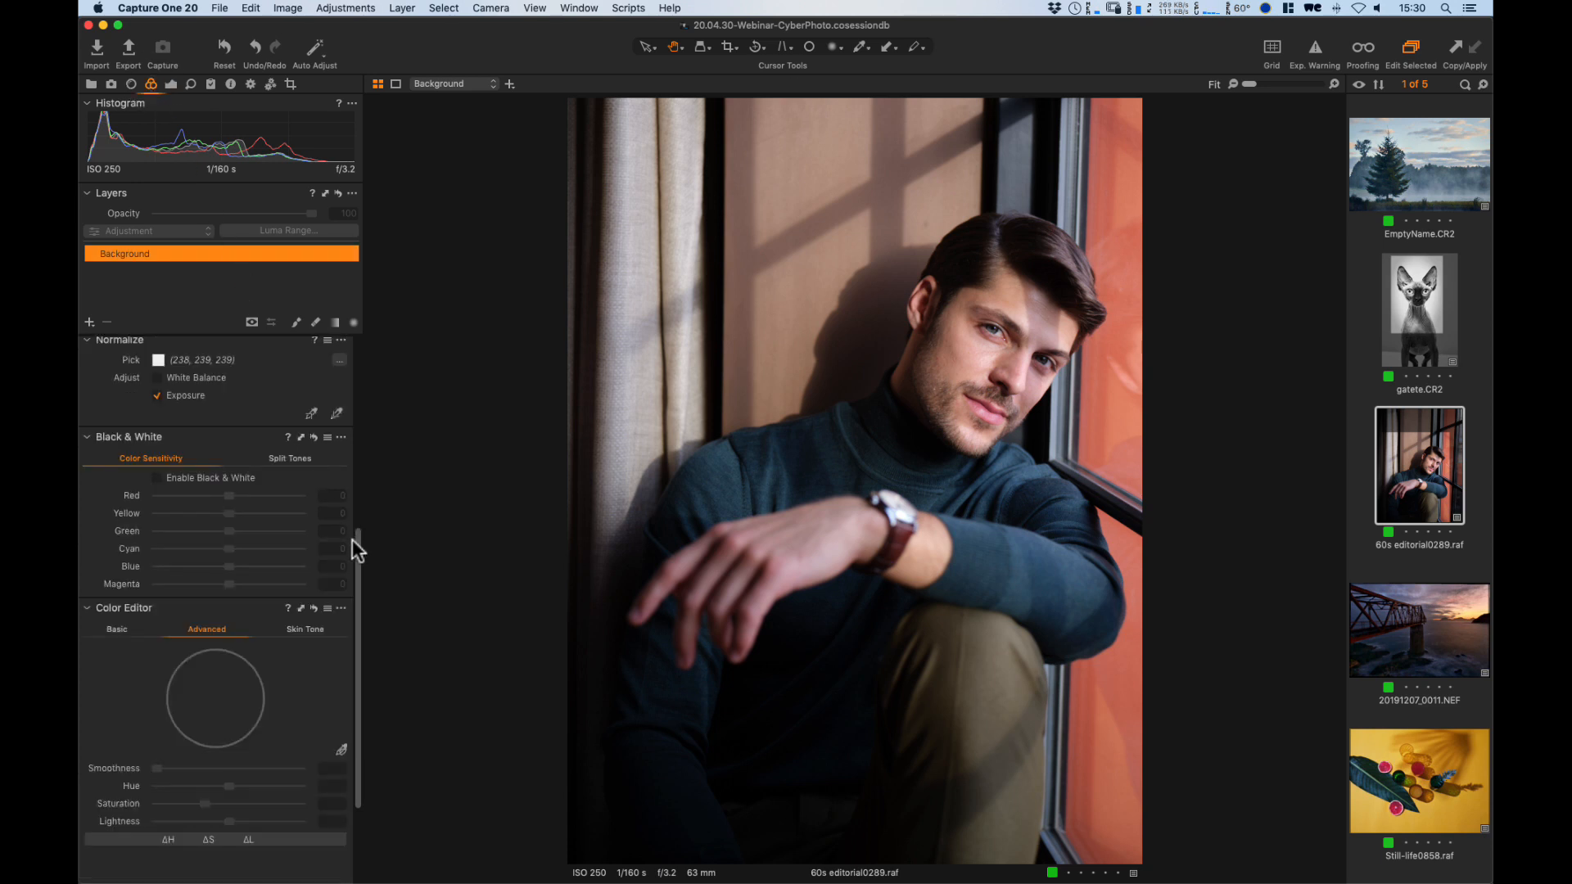
{"action": "left_click_drag", "start_coordinate": [355, 544], "coordinate": [321, 325]}
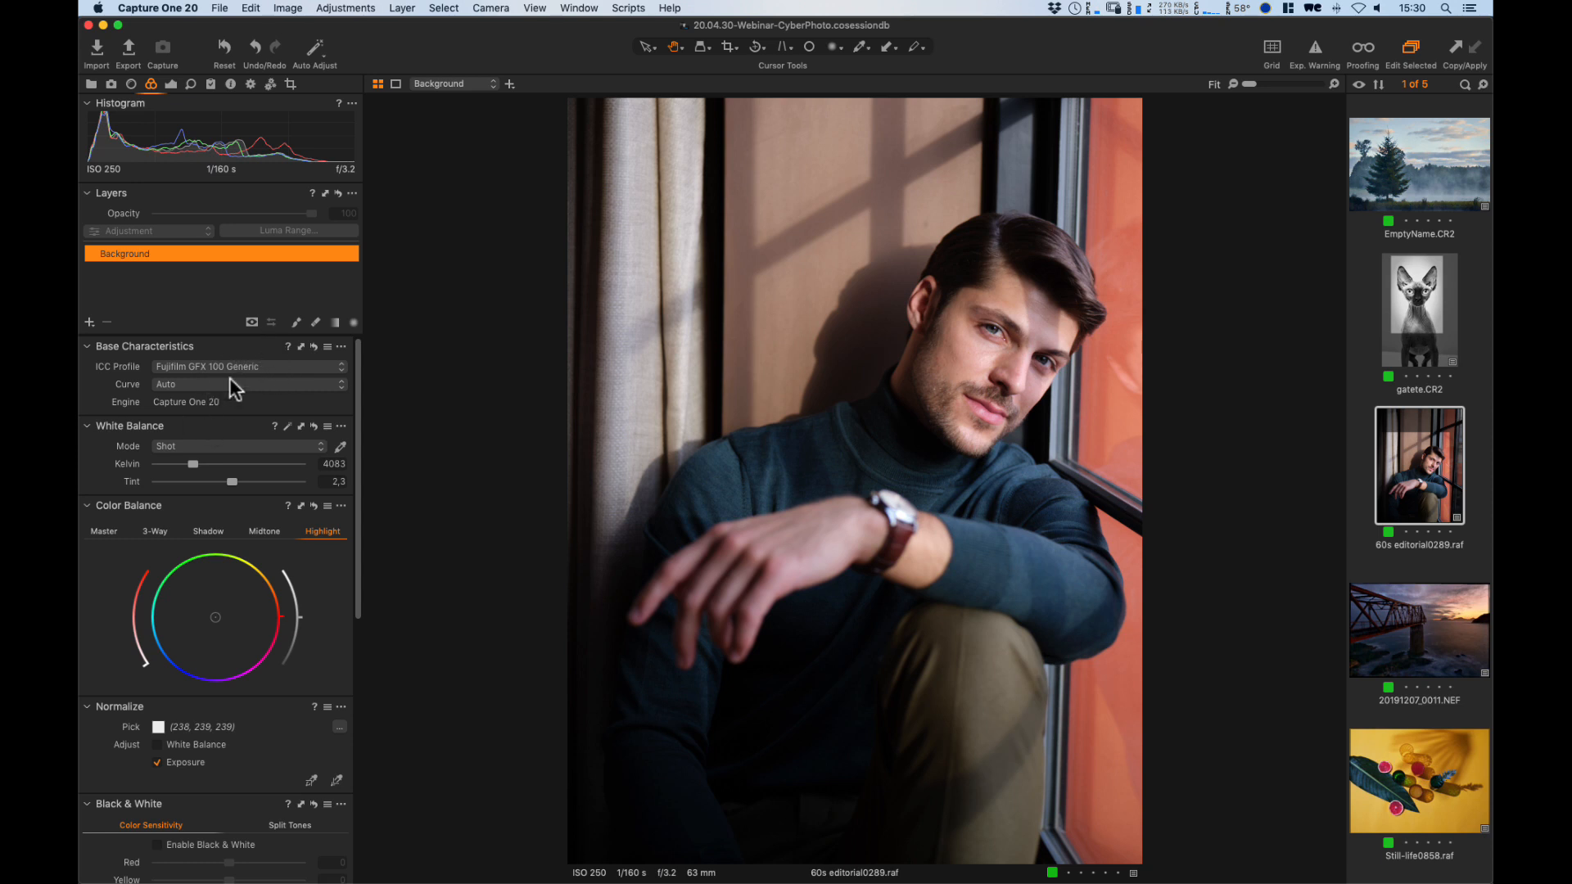
{"action": "left_click", "coordinate": [247, 368]}
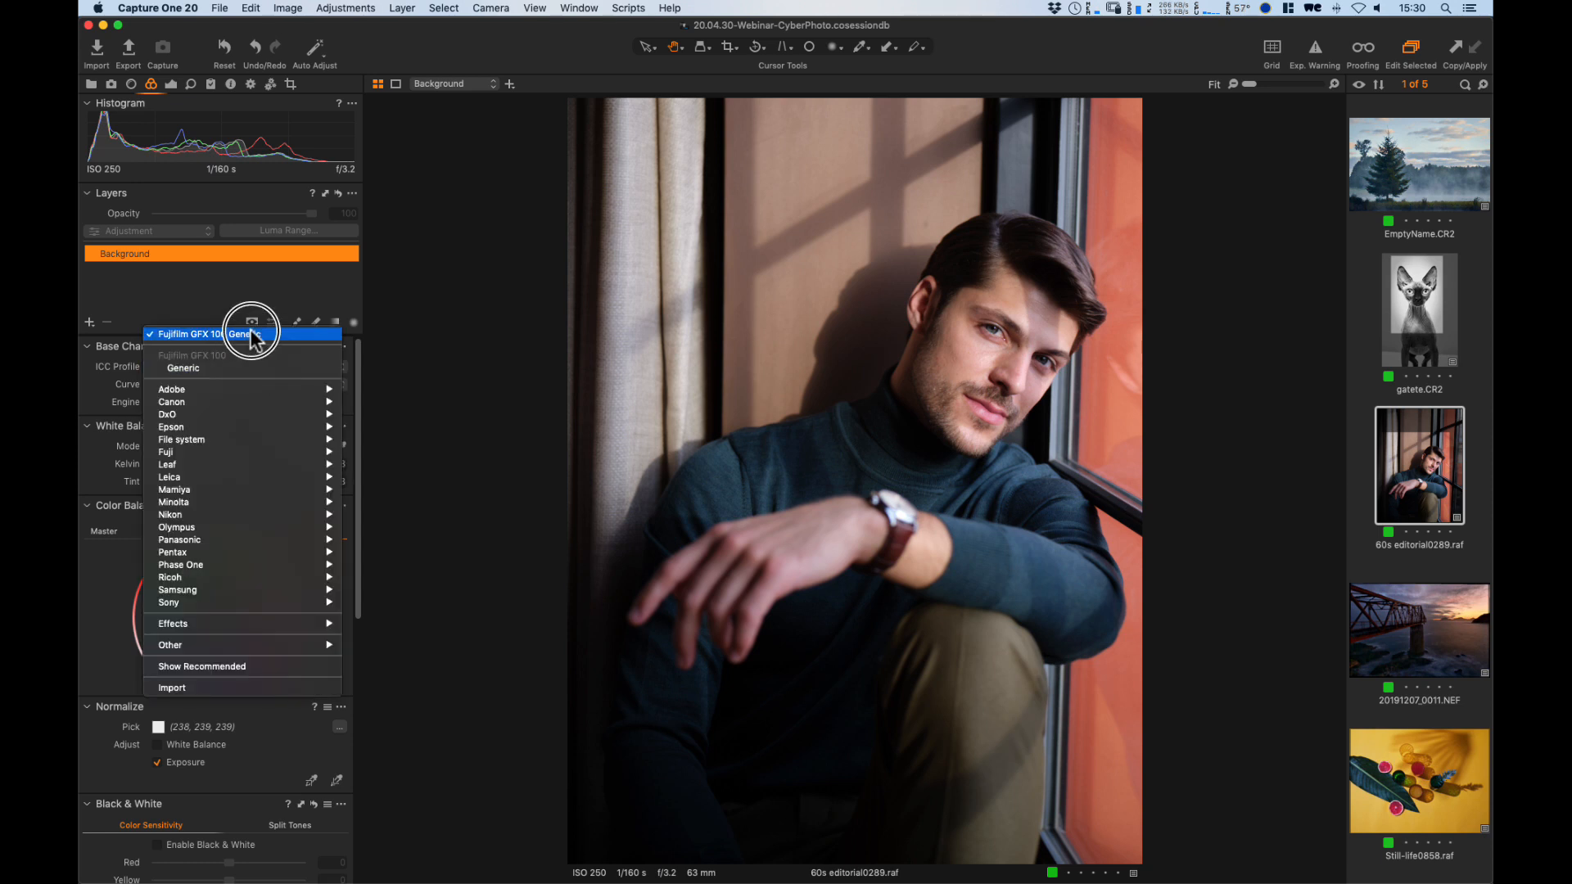
{"action": "left_click", "coordinate": [217, 367]}
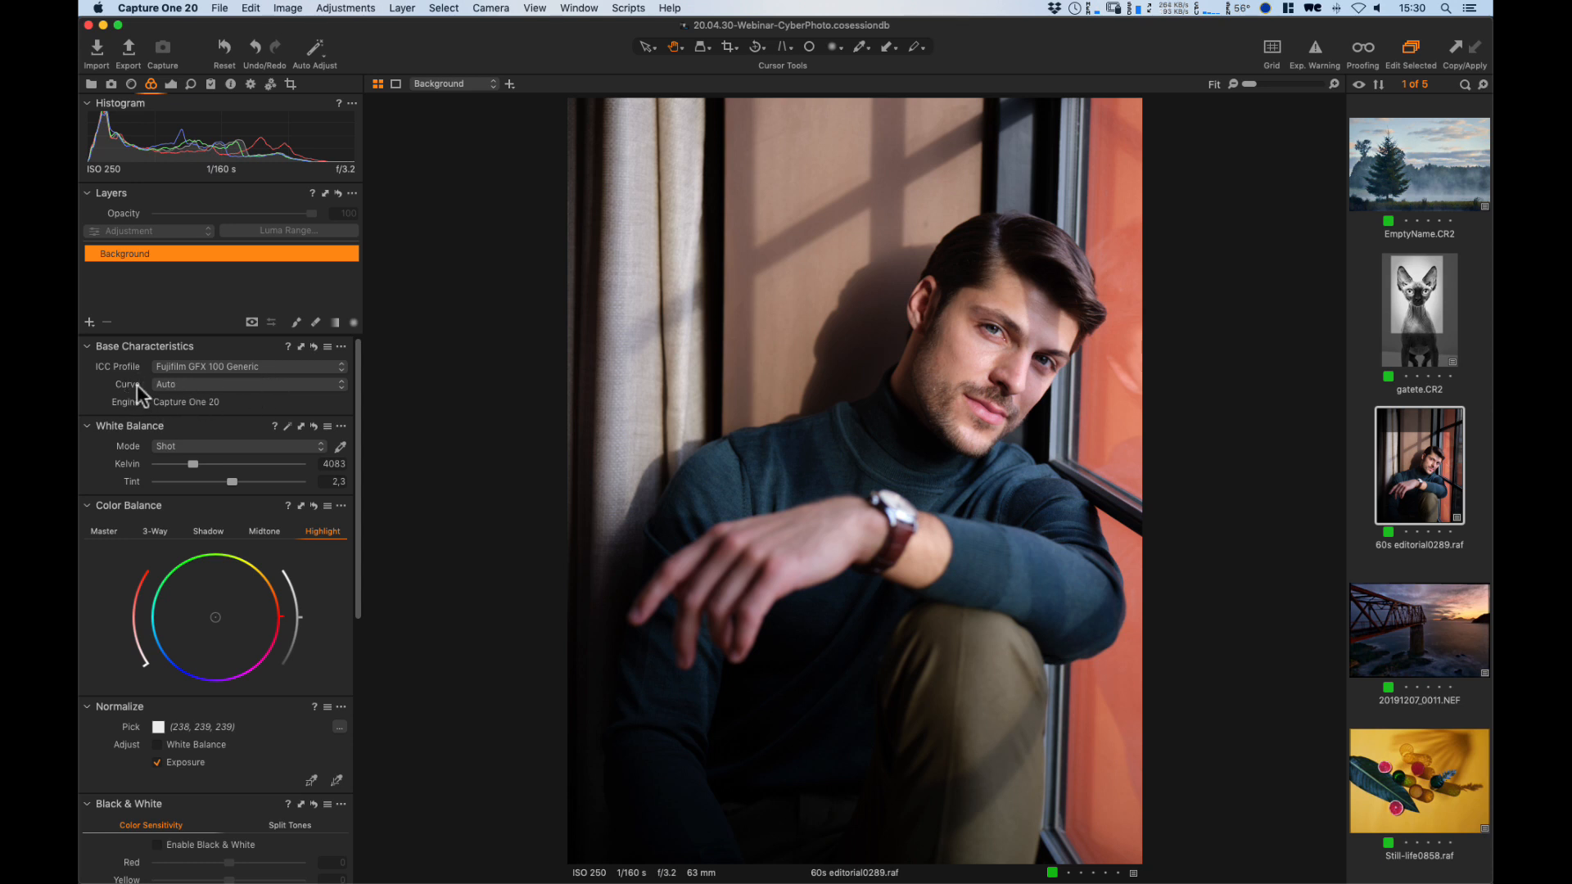
{"action": "left_click", "coordinate": [242, 391]}
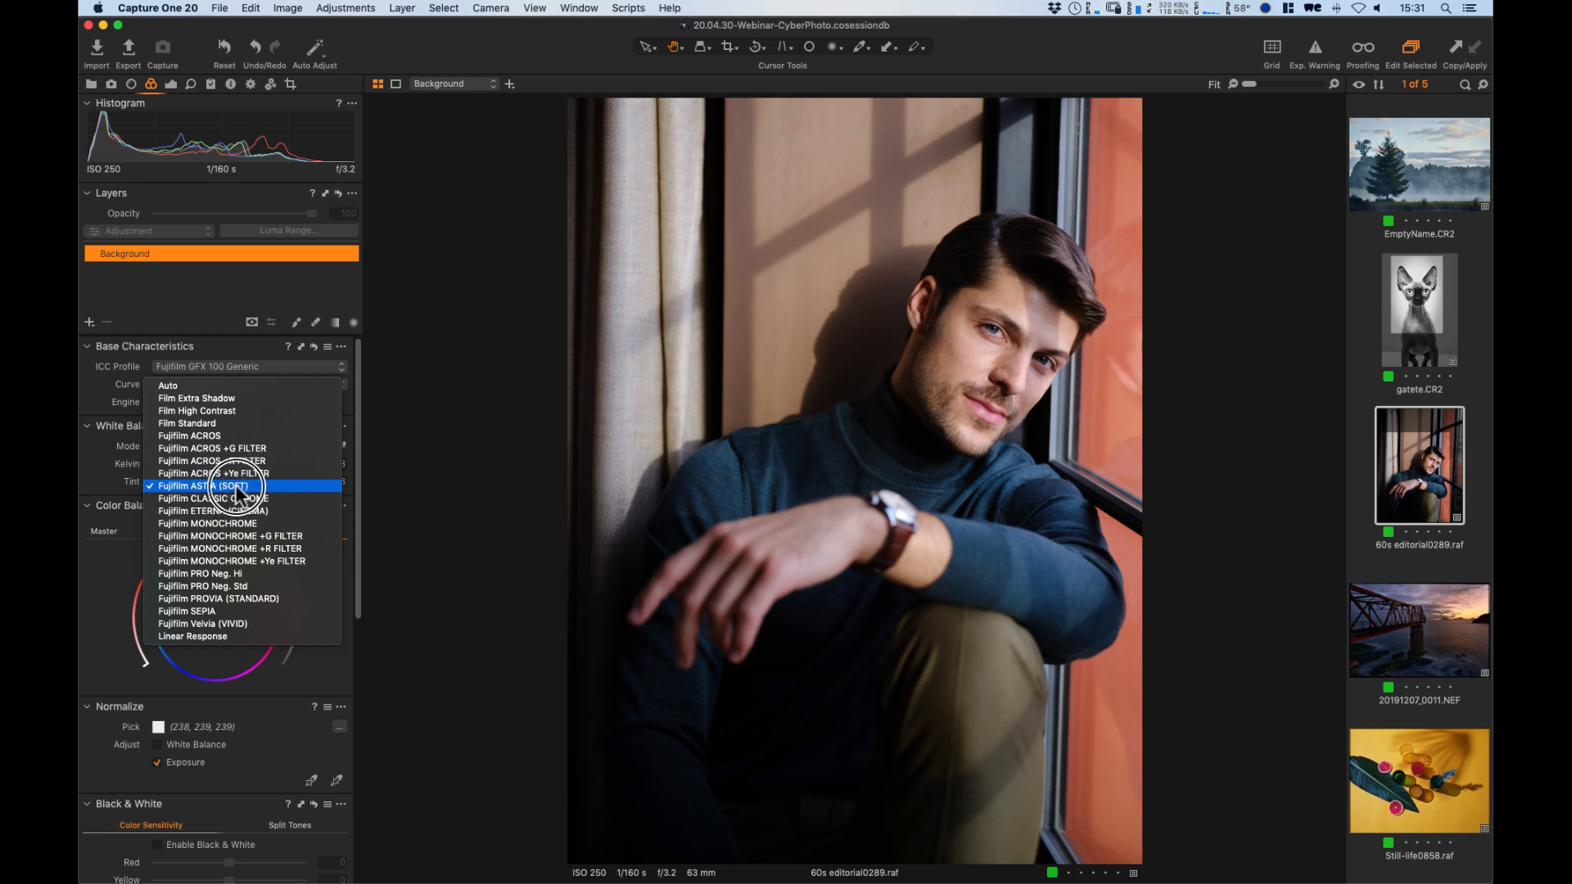
{"action": "left_click", "coordinate": [274, 486]}
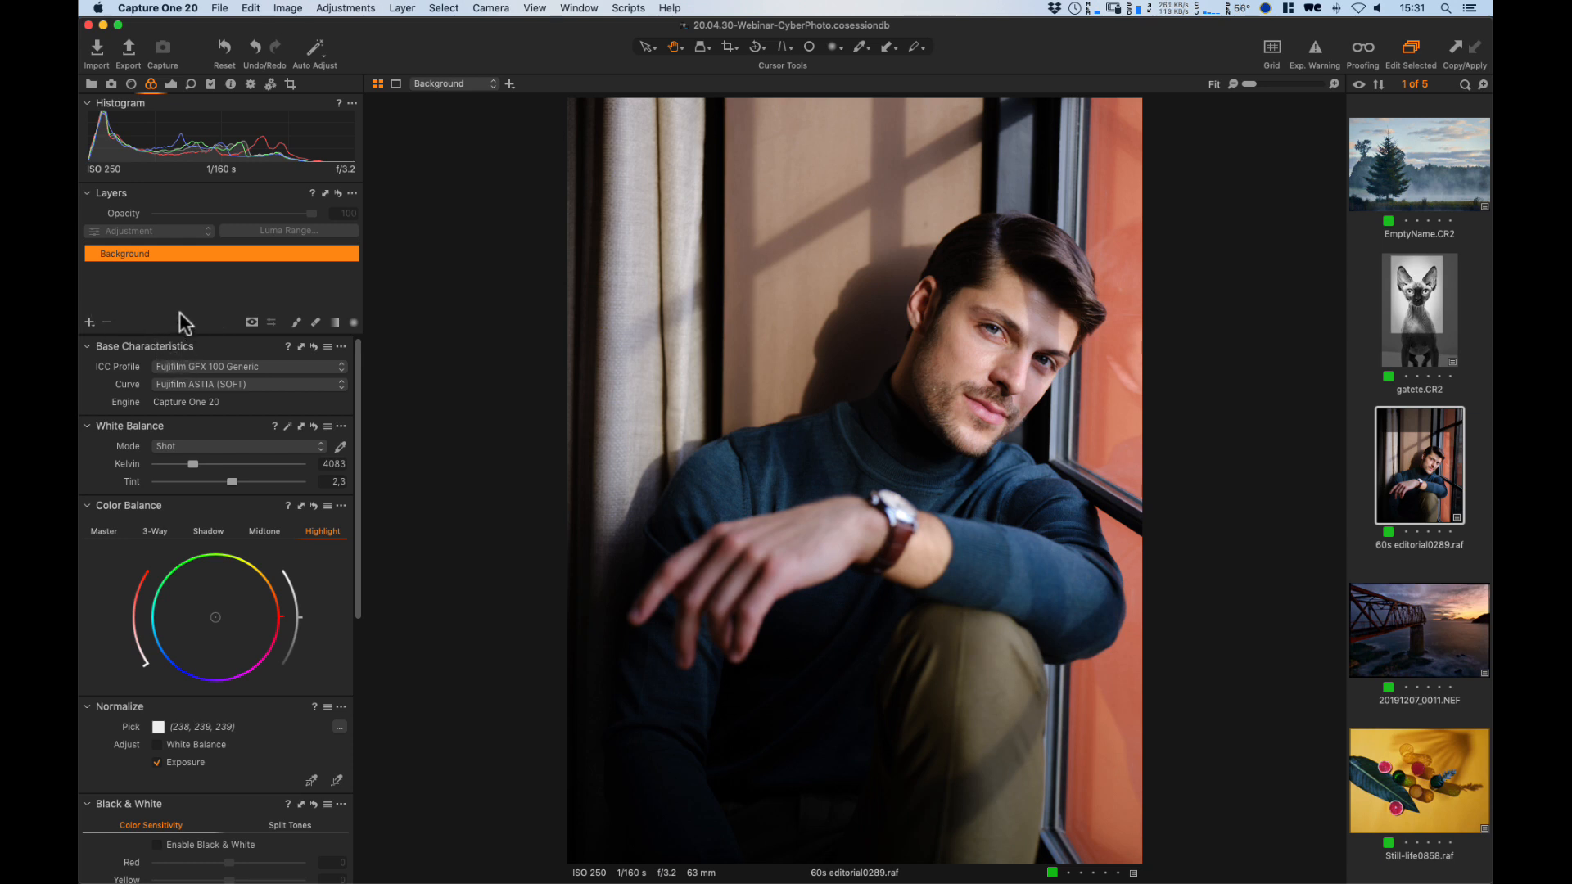
Add a filled adjustment layer named Adjustments and check its mask coverage over the portrait.
{"action": "left_click_drag", "start_coordinate": [87, 322], "coordinate": [208, 329]}
{"action": "double_click", "coordinate": [103, 254]}
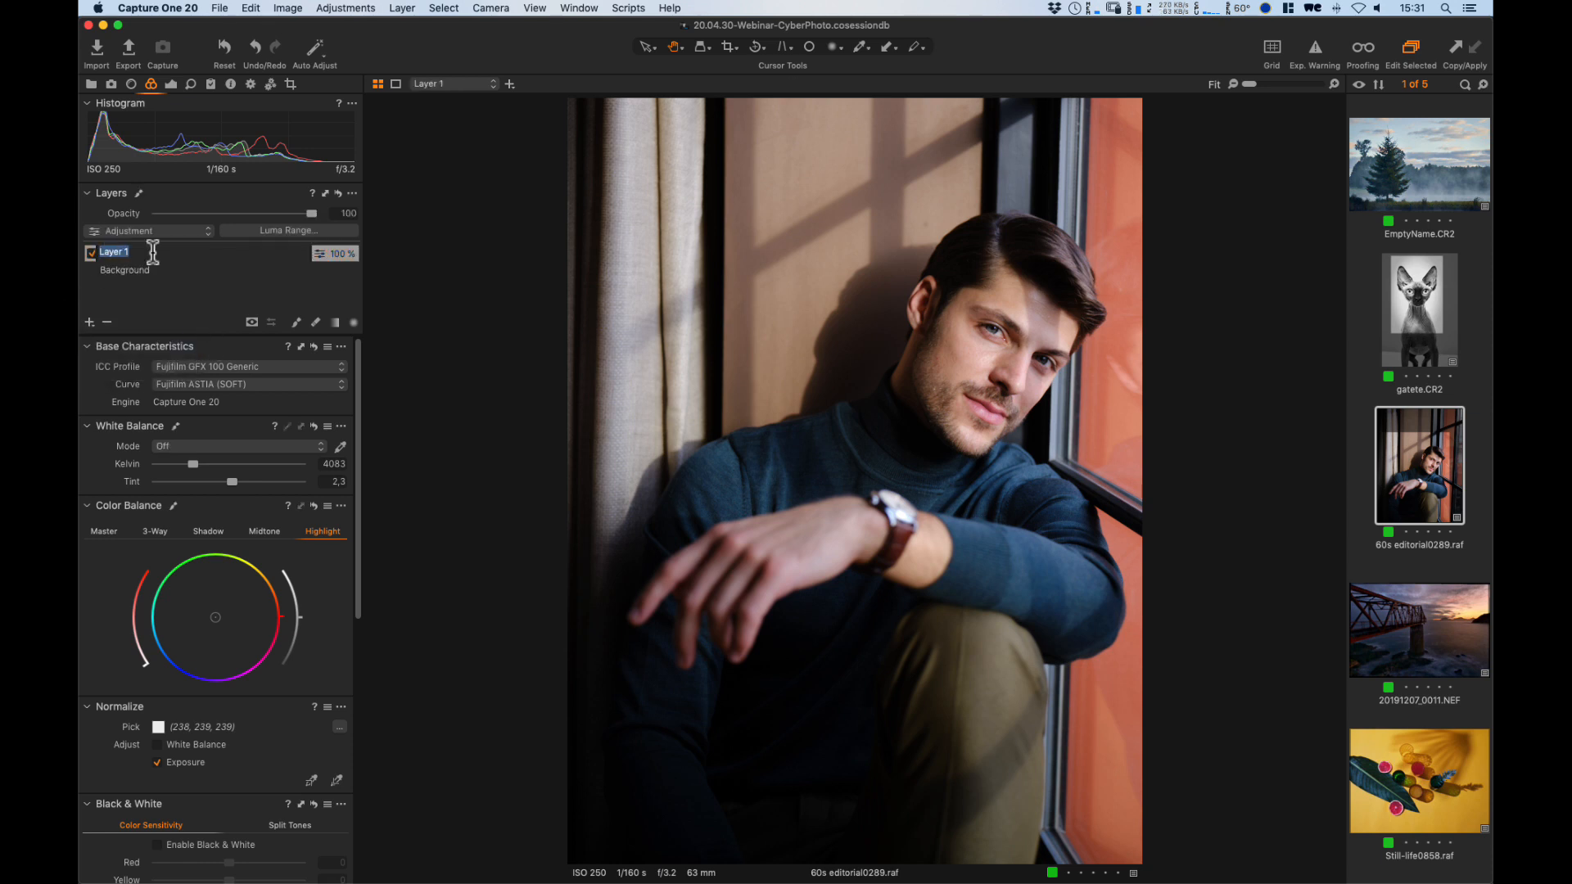
{"action": "type", "text": "Adjustments"}
{"action": "key", "text": "Return"}
{"action": "key", "text": "m"}
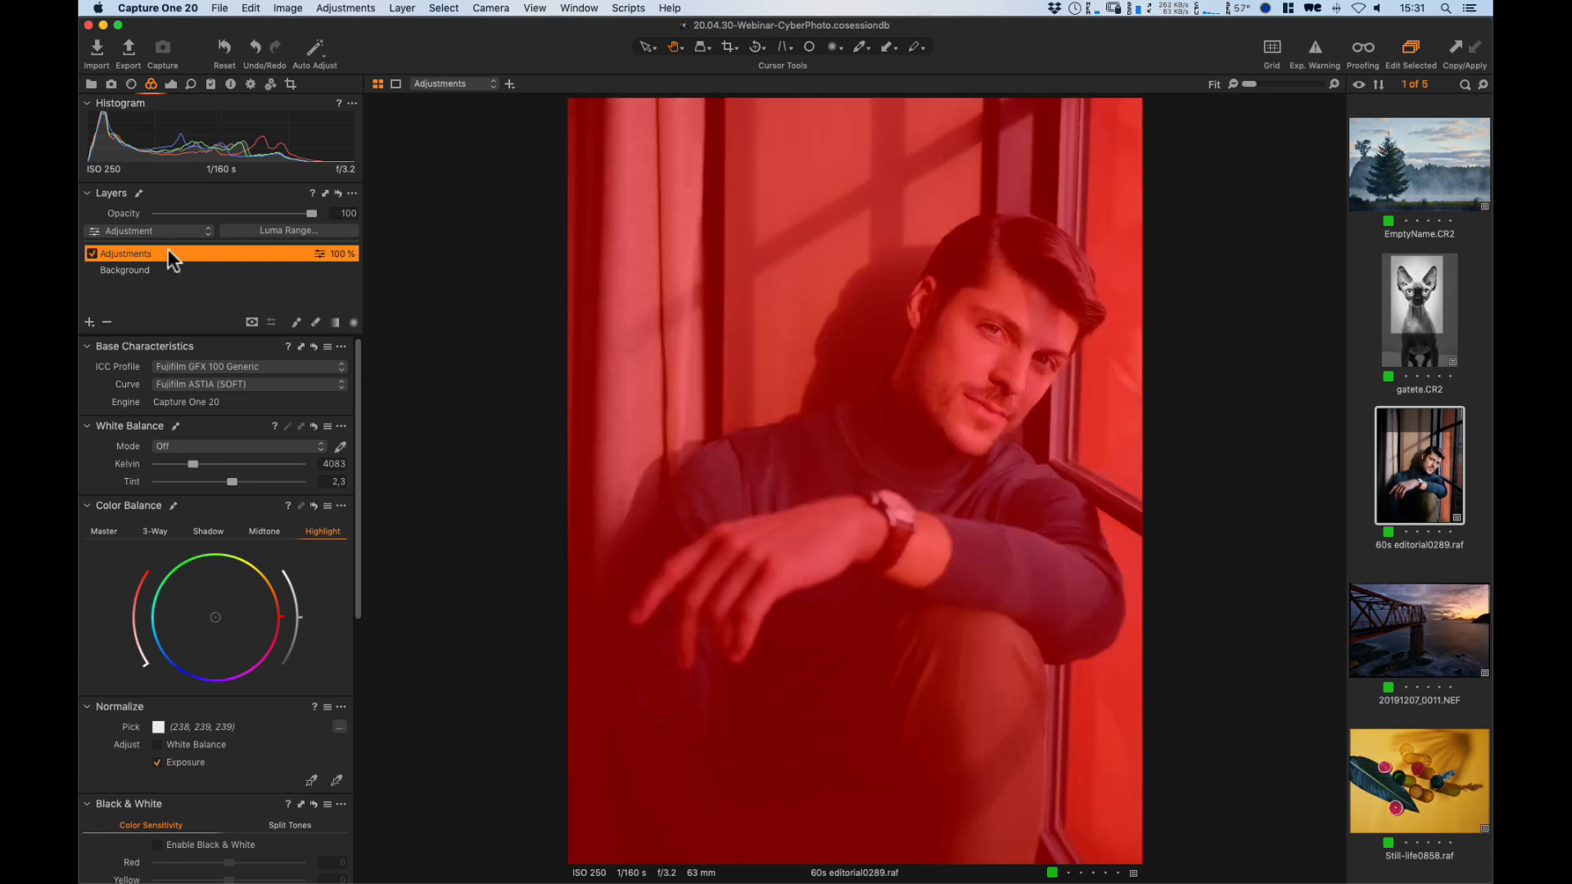
{"action": "key", "text": "m"}
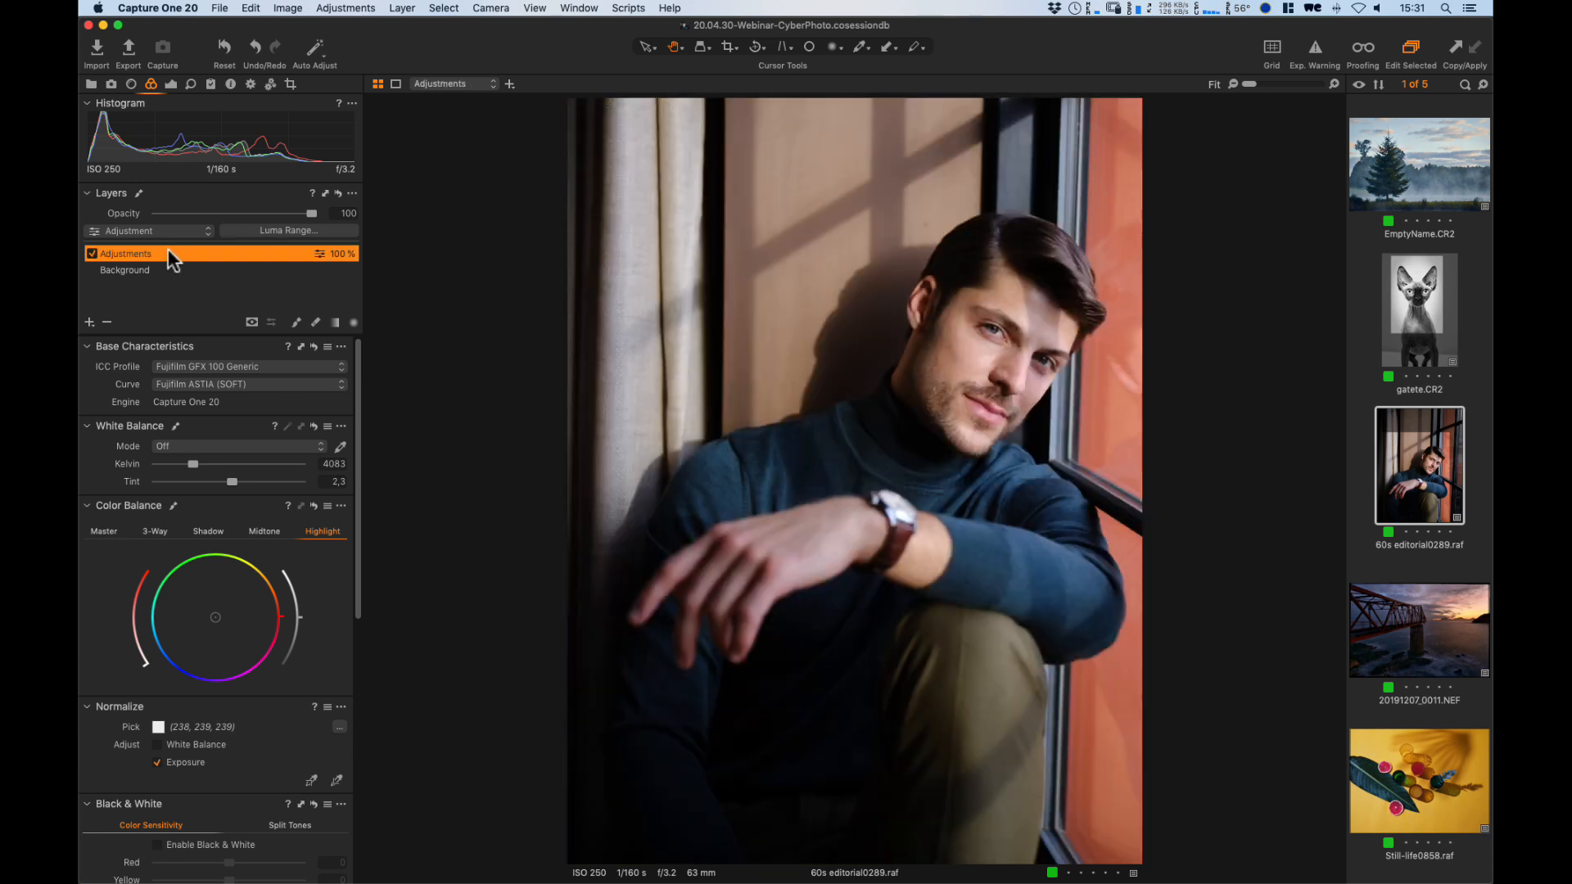
Set the white balance Tint to -1.7 on the Adjustments layer.
{"action": "left_click", "coordinate": [169, 85]}
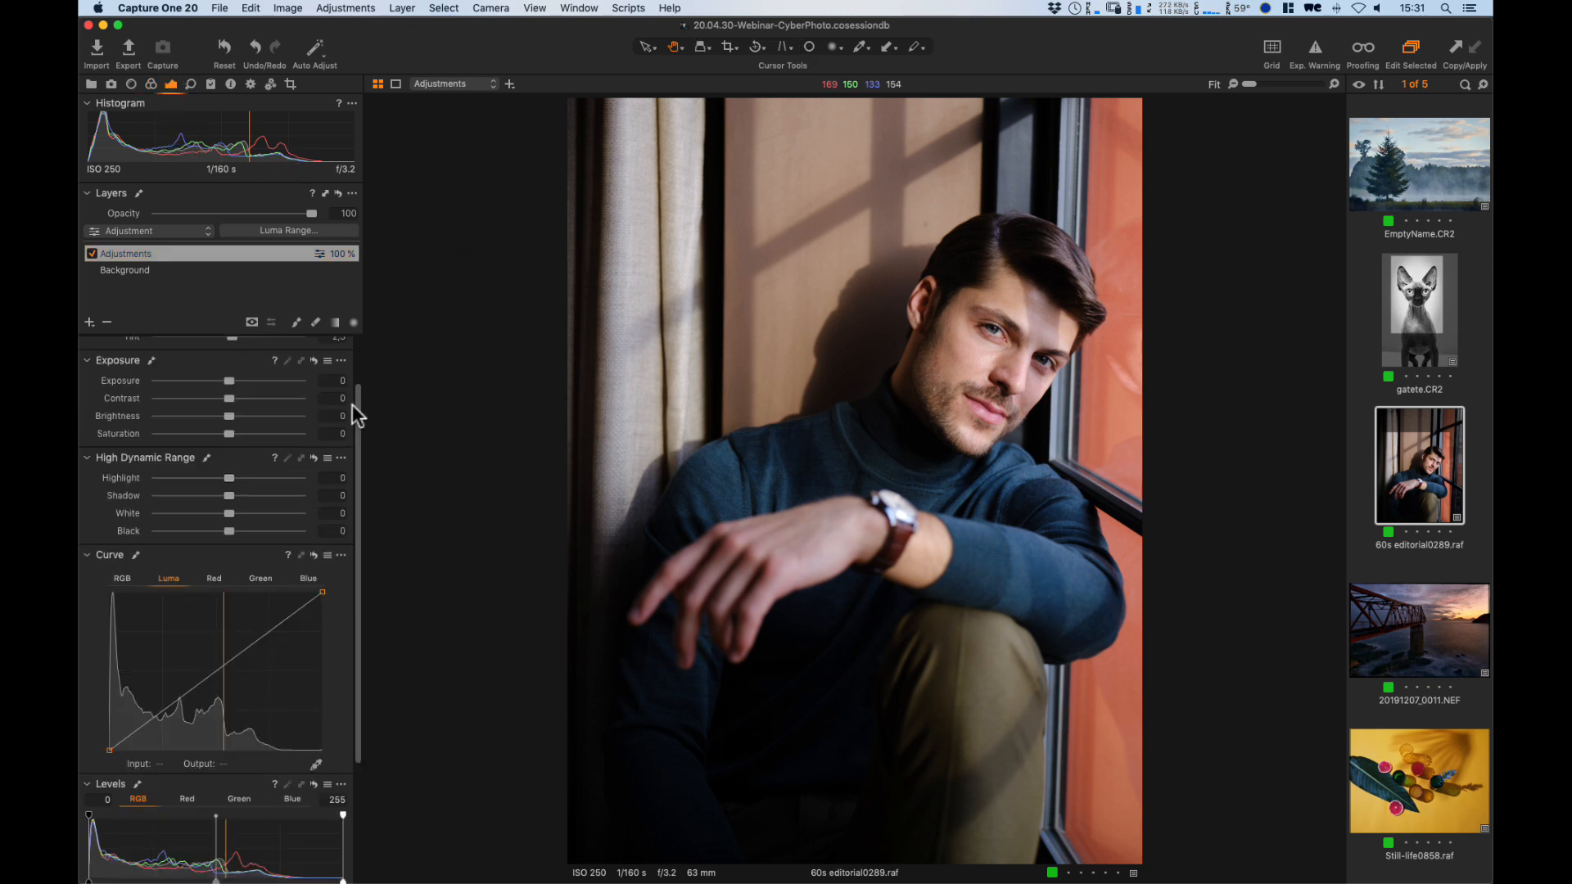
{"action": "left_click_drag", "start_coordinate": [361, 403], "coordinate": [358, 358]}
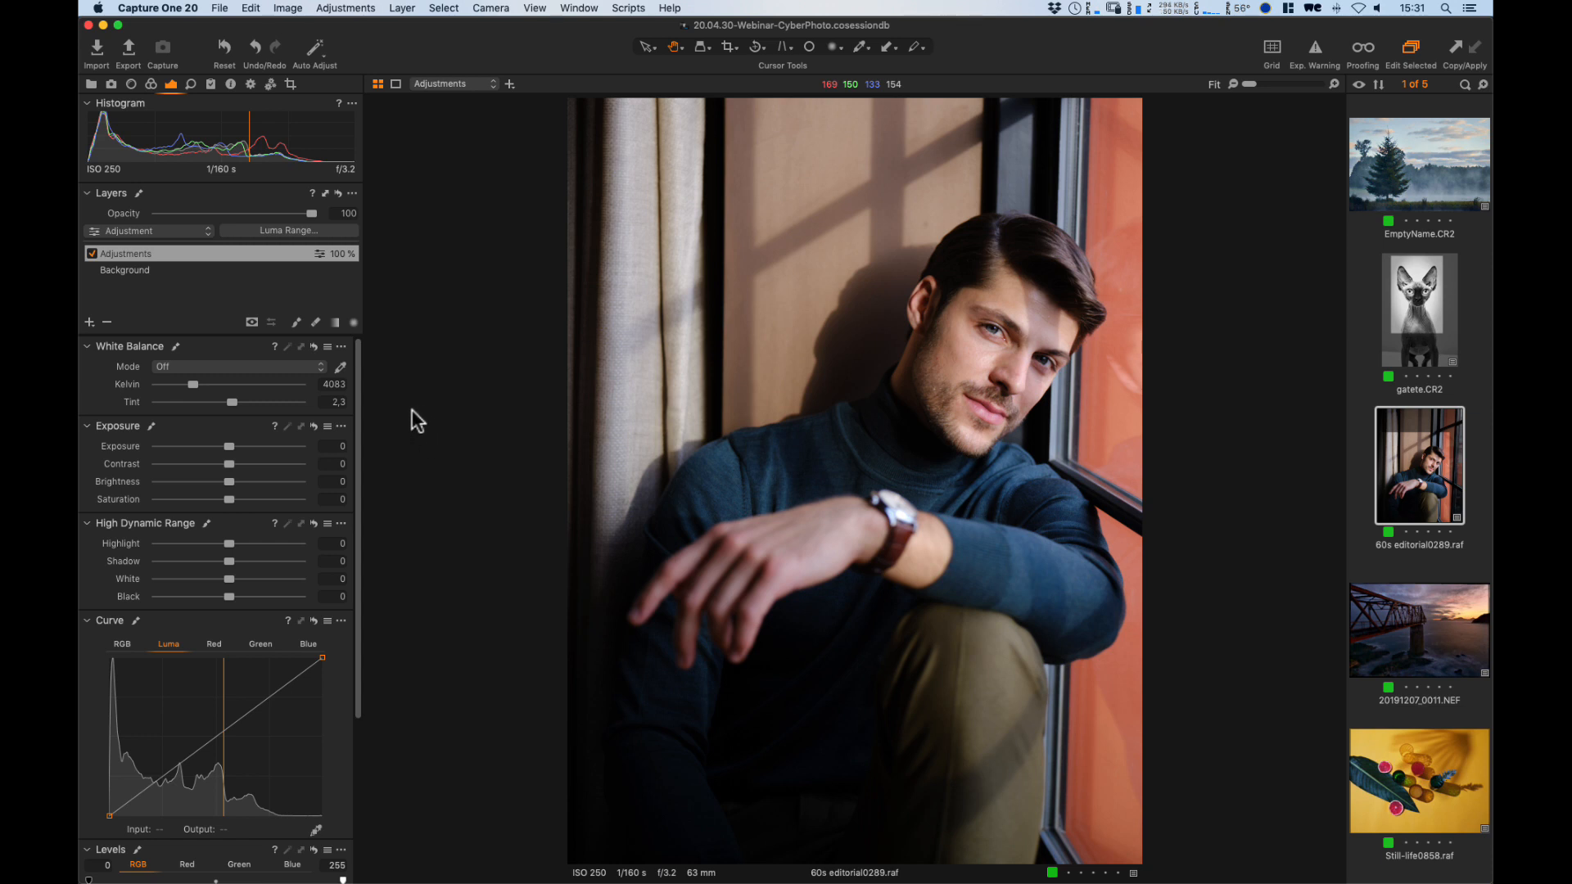
{"action": "left_click", "coordinate": [335, 401]}
{"action": "key", "text": "Down"}
{"action": "key", "text": "Down"}
{"action": "key", "text": "Down"}
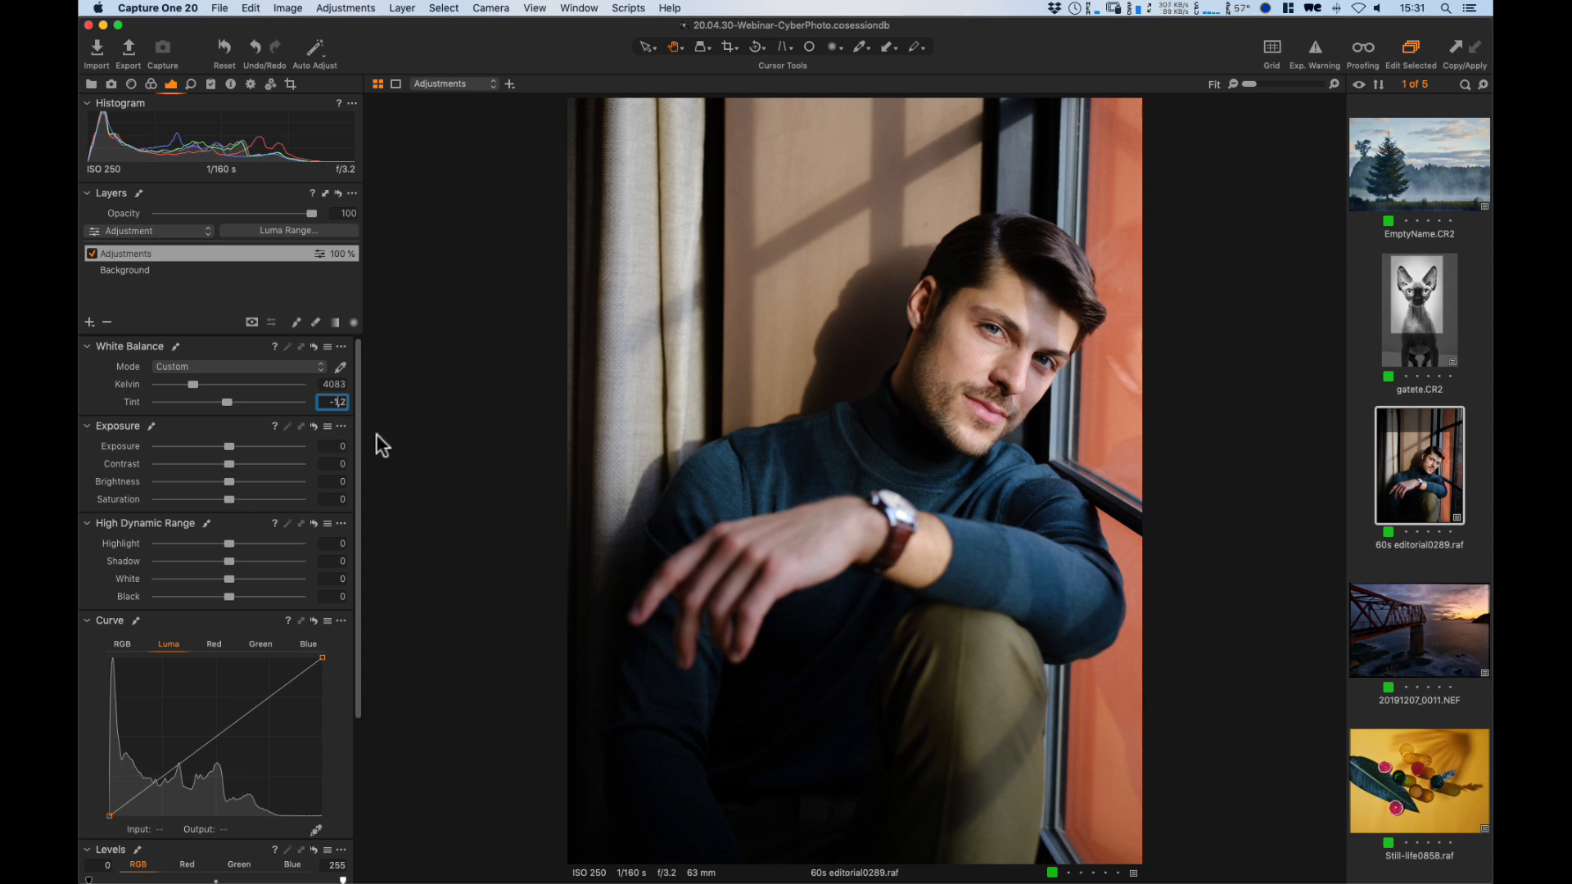
{"action": "key", "text": "Up"}
{"action": "key", "text": "Escape"}
Clone the portrait's variant, view the second variant, and return to variant 1.
{"action": "left_click_drag", "start_coordinate": [356, 436], "coordinate": [368, 479]}
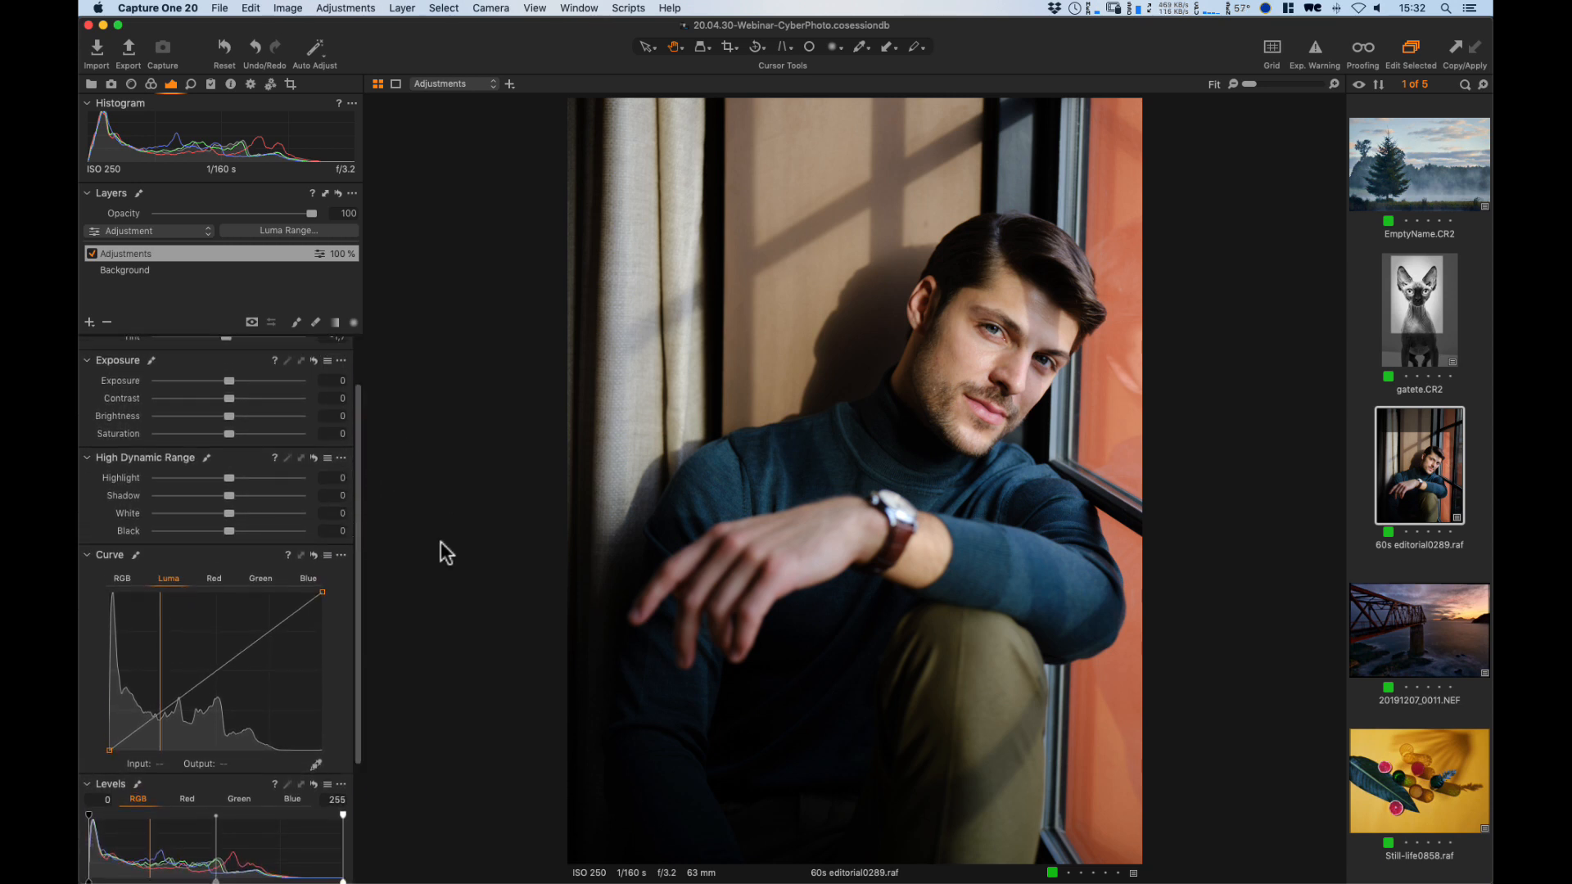
{"action": "left_click_drag", "start_coordinate": [357, 536], "coordinate": [358, 563]}
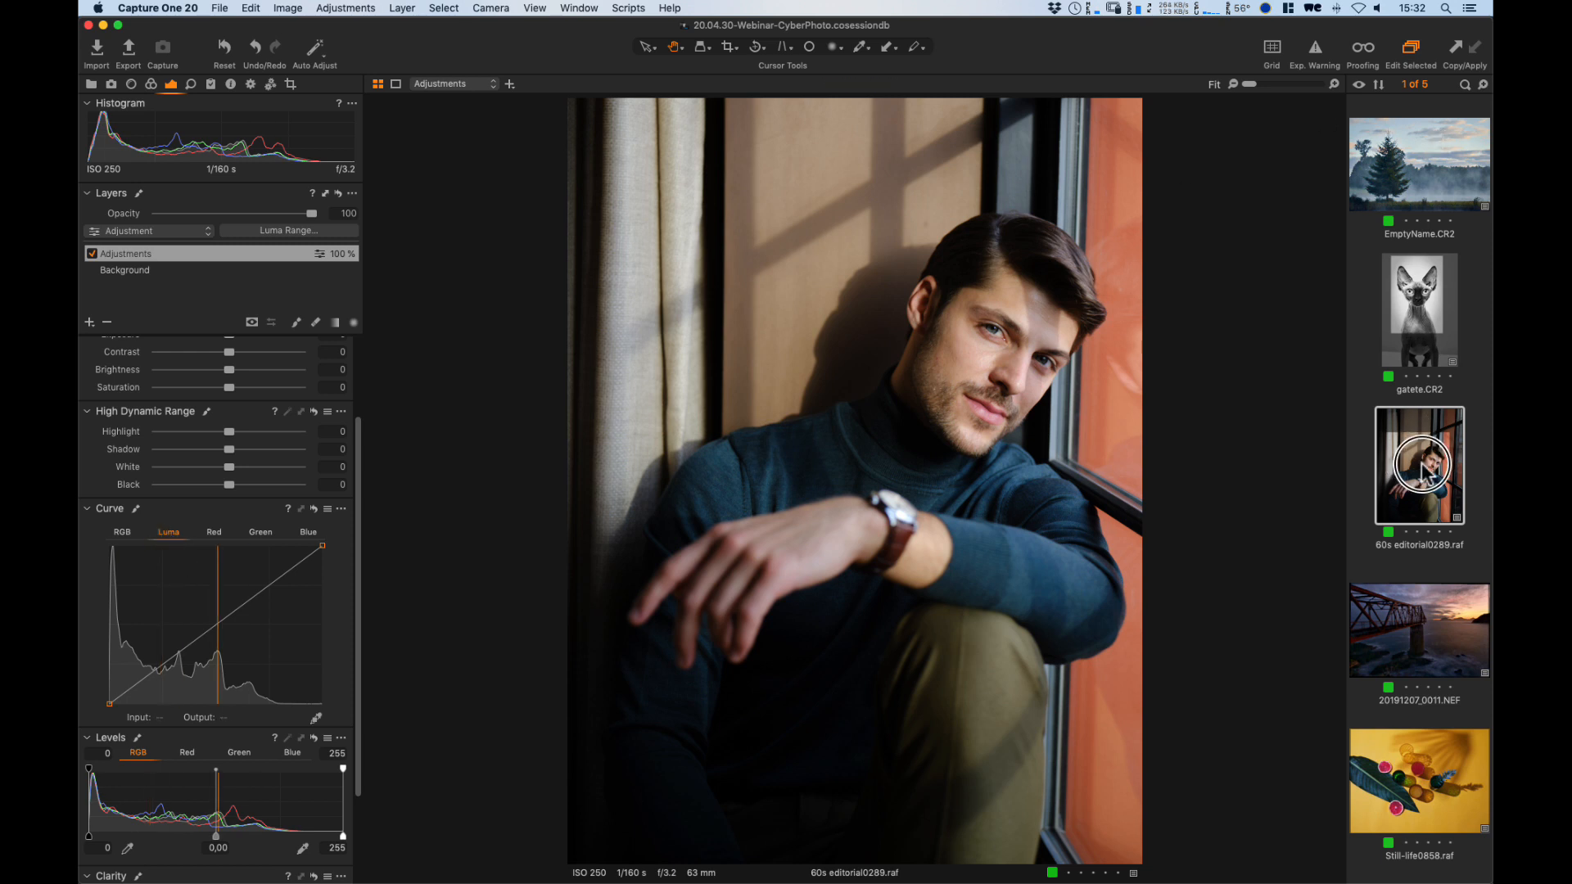
{"action": "right_click", "coordinate": [1420, 457]}
{"action": "left_click", "coordinate": [1330, 452]}
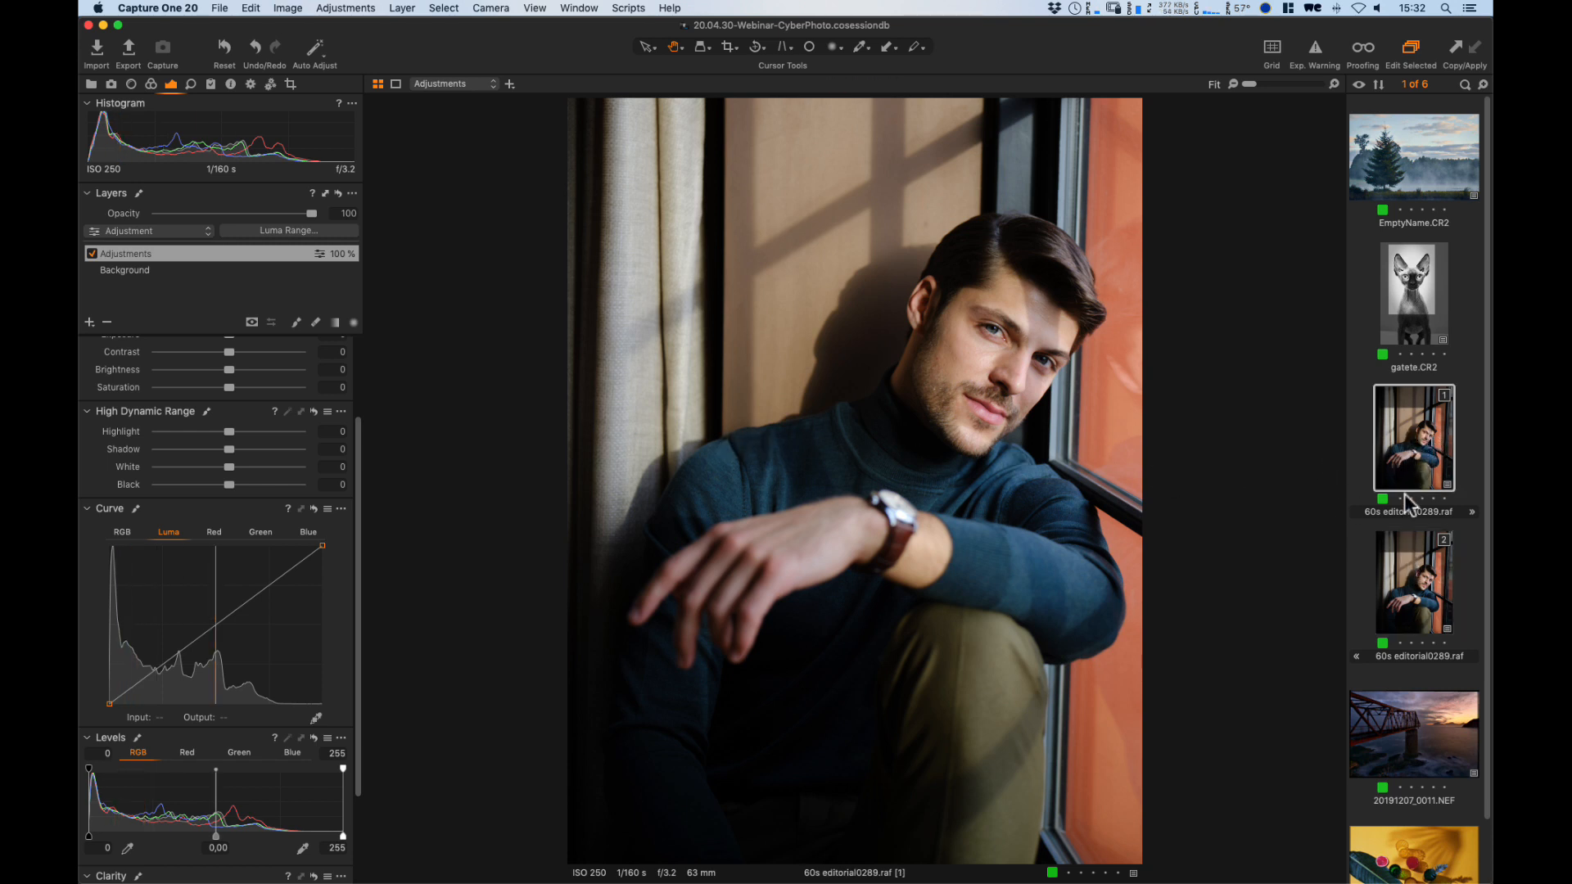
{"action": "right_click", "coordinate": [1394, 460]}
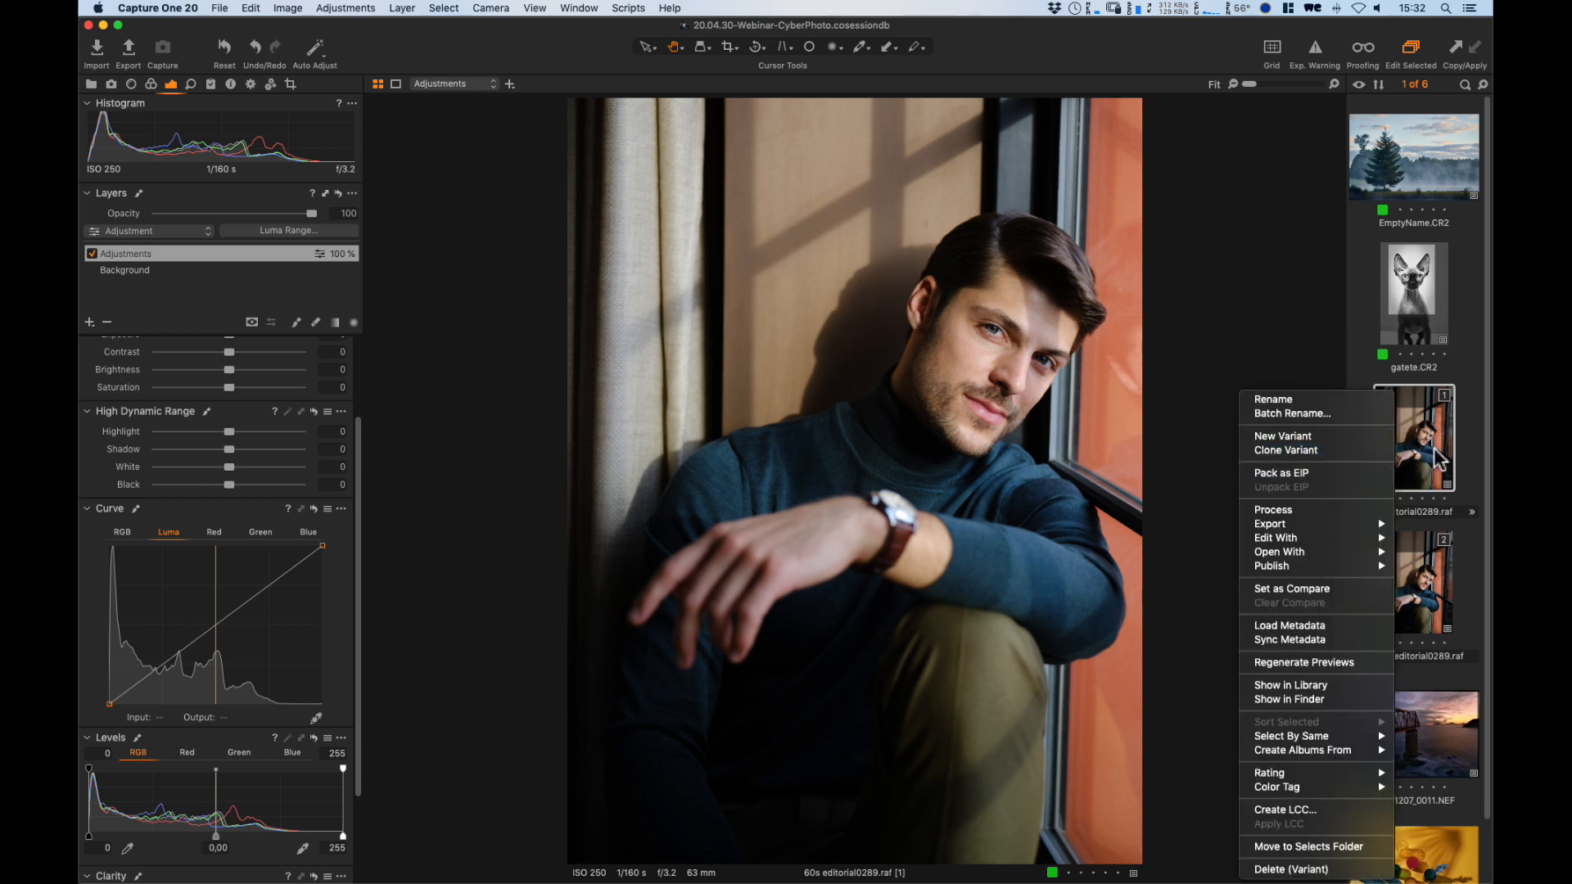
{"action": "left_click", "coordinate": [1411, 477]}
{"action": "left_click", "coordinate": [1413, 573]}
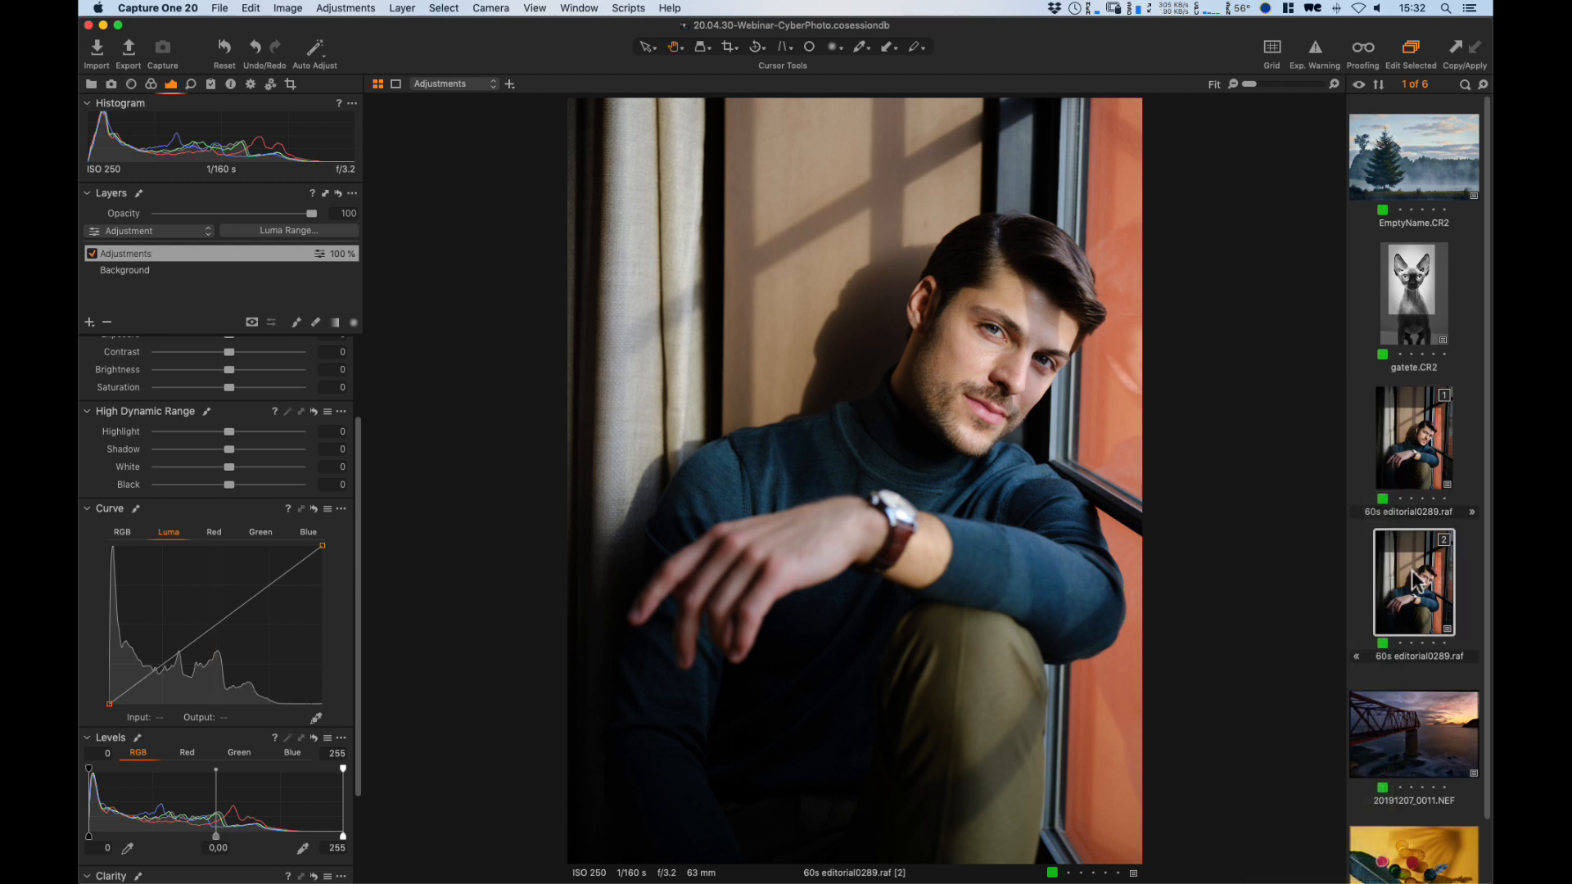
{"action": "left_click", "coordinate": [1408, 464]}
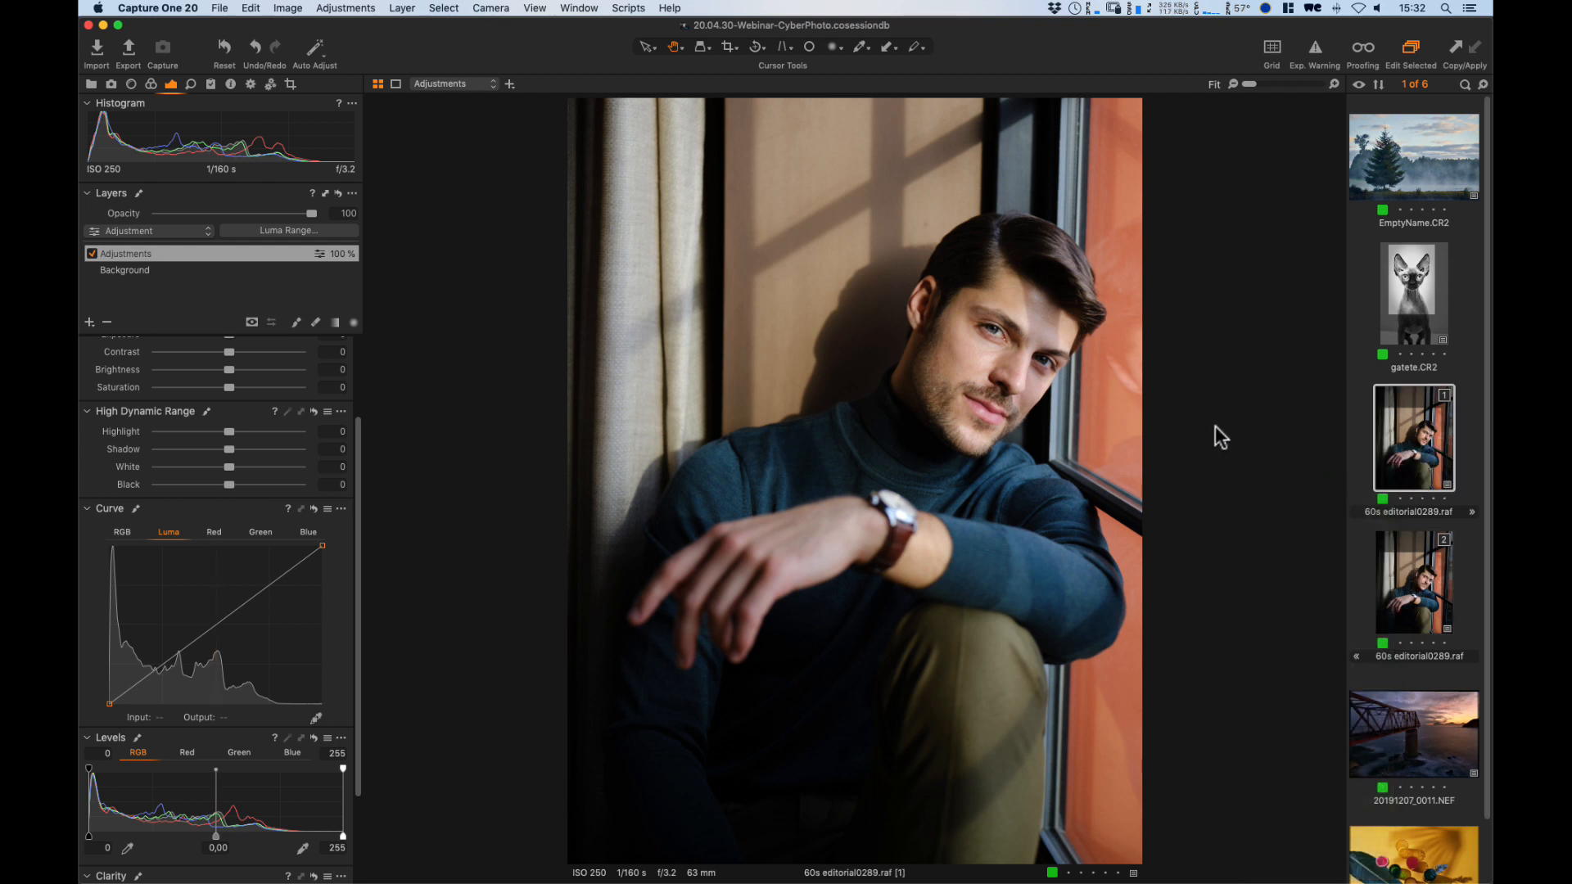
Shape an S-curve in variant 1's RGB curve, lowering a shadow point and raising a highlight point from input 150 to output 171.
{"action": "left_click", "coordinate": [121, 533]}
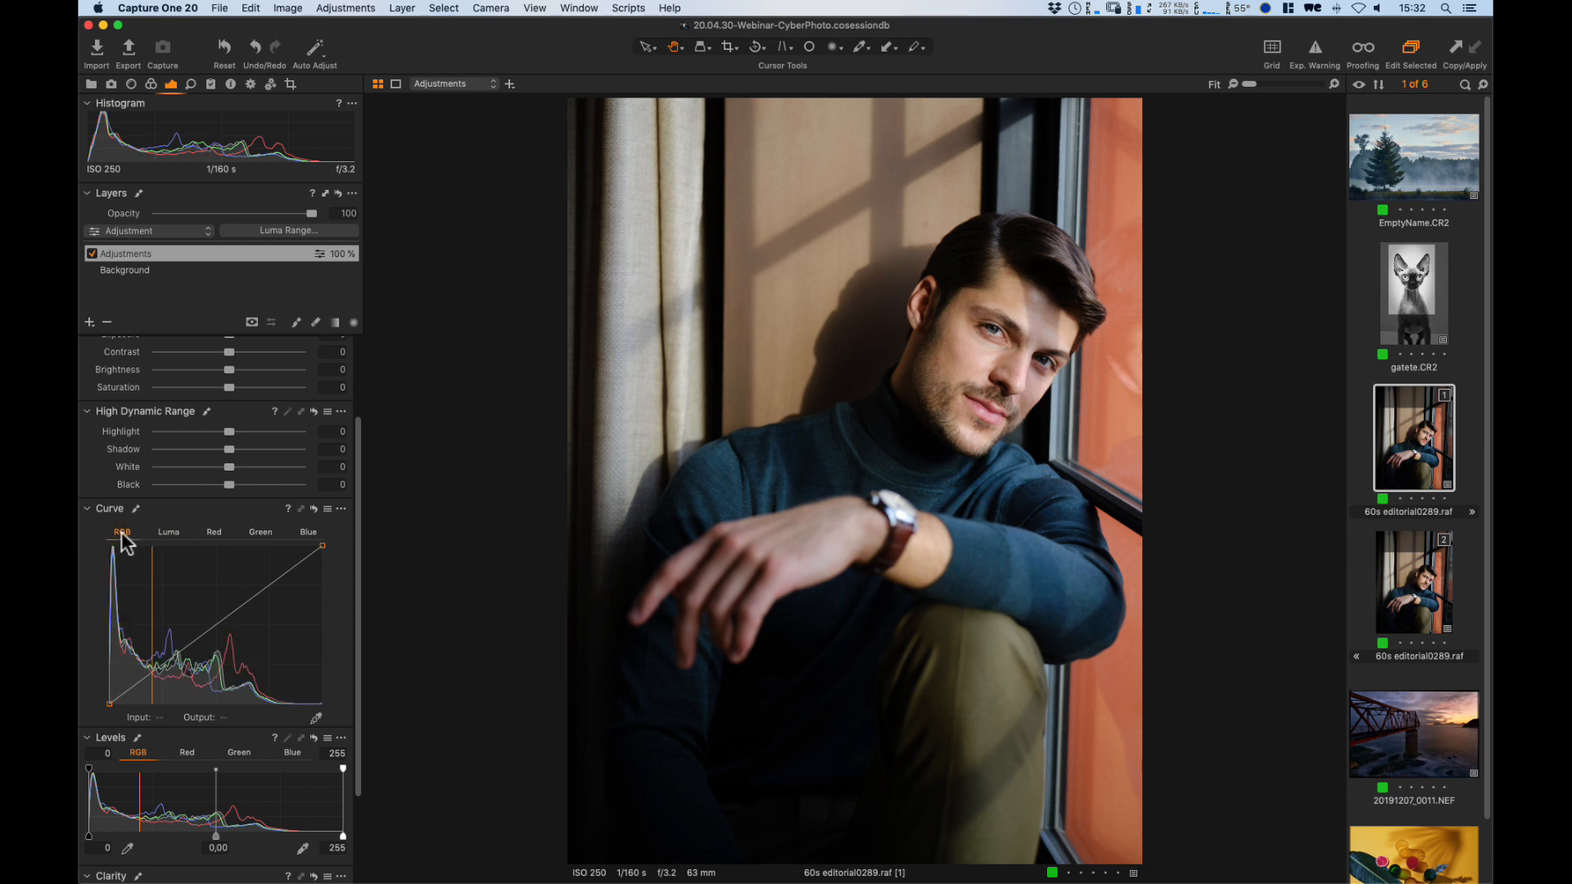
{"action": "left_click", "coordinate": [164, 661]}
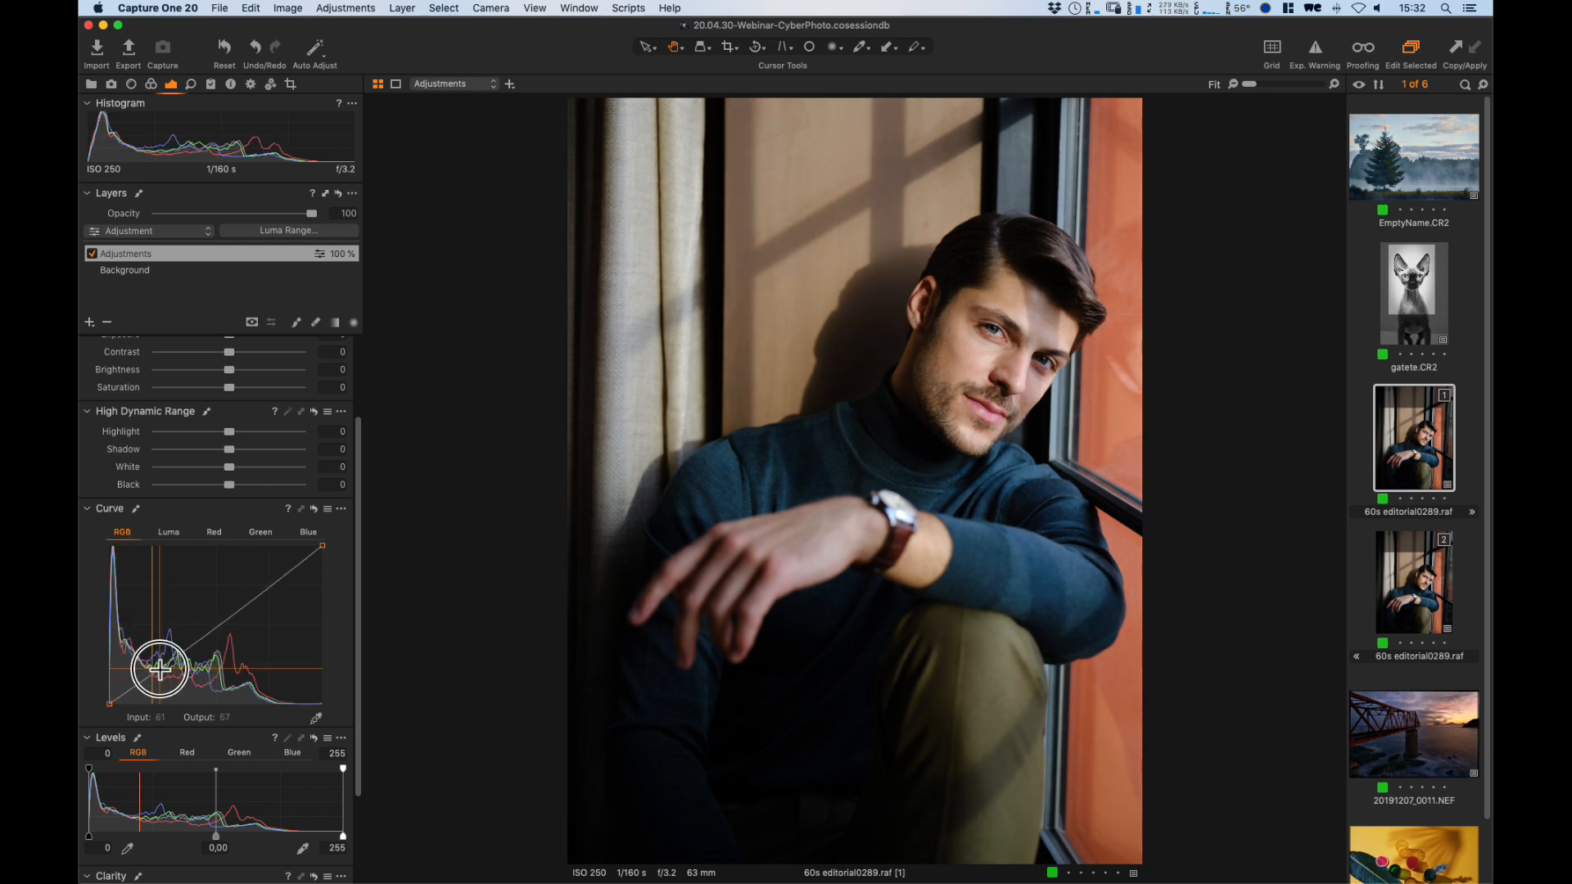
{"action": "left_click", "coordinate": [233, 616]}
{"action": "left_click_drag", "start_coordinate": [233, 616], "coordinate": [233, 597]}
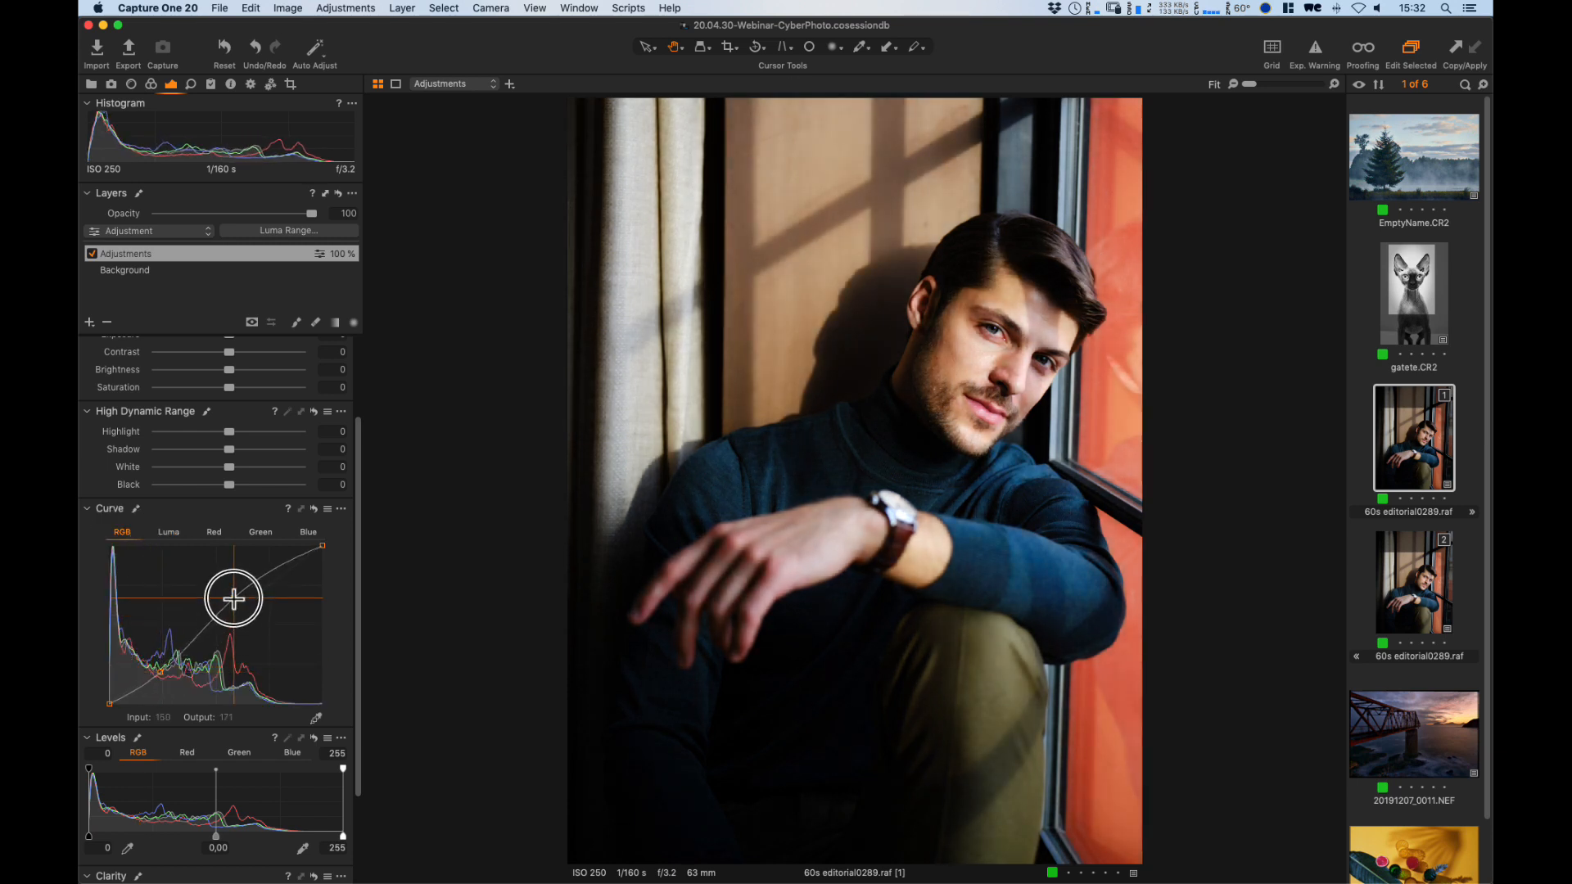
{"action": "left_click", "coordinate": [161, 672]}
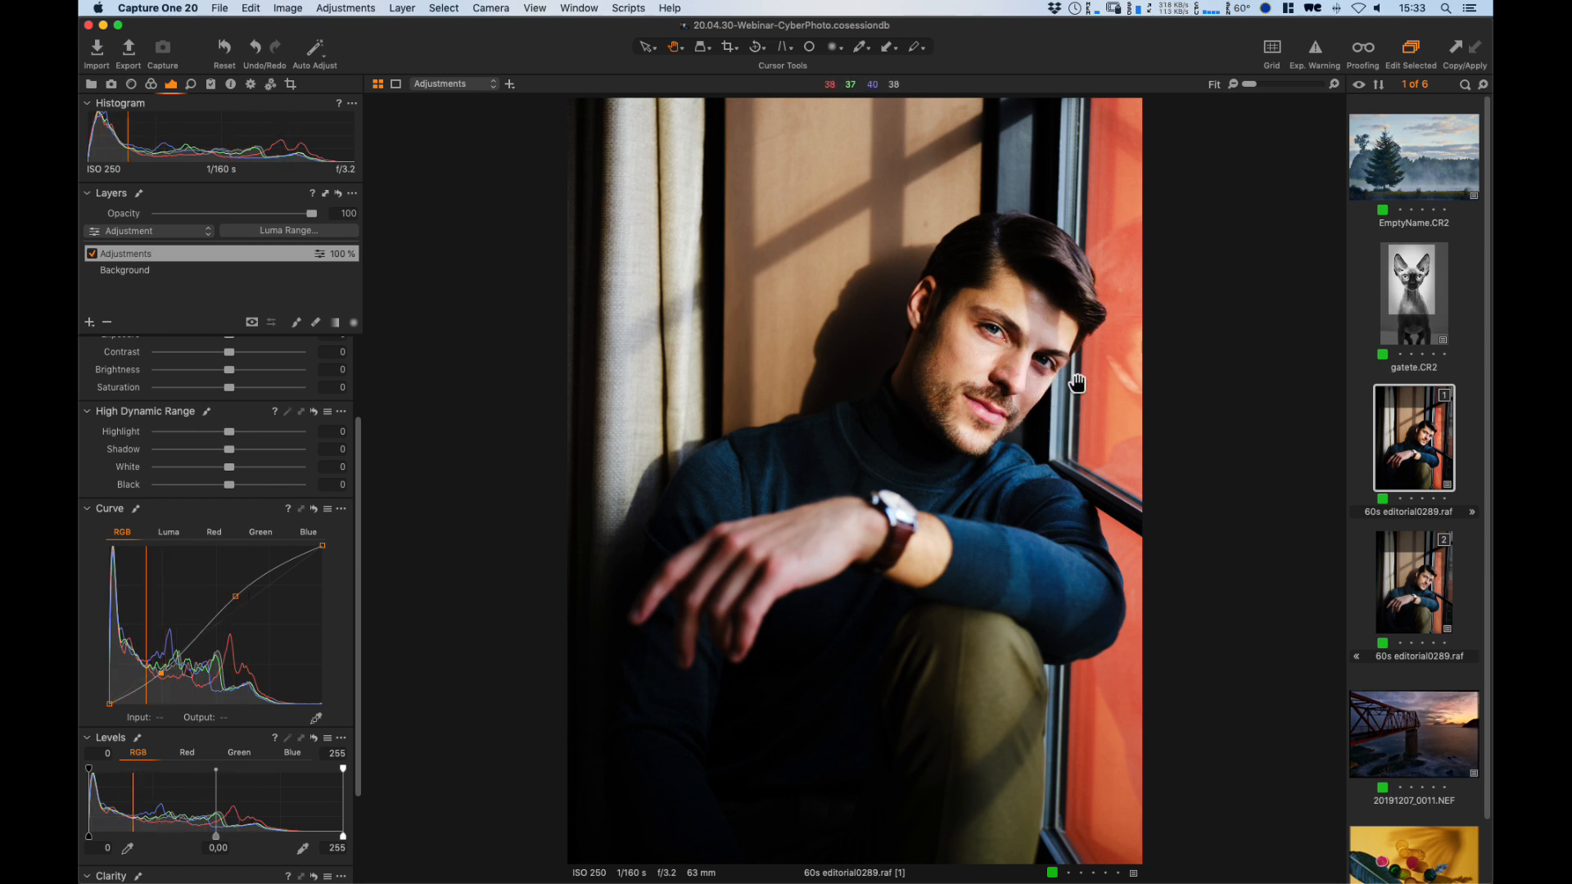
Shape an S-curve in variant 2's Luma curve, lowering a shadow point and raising a highlight point.
{"action": "left_click", "coordinate": [1413, 583]}
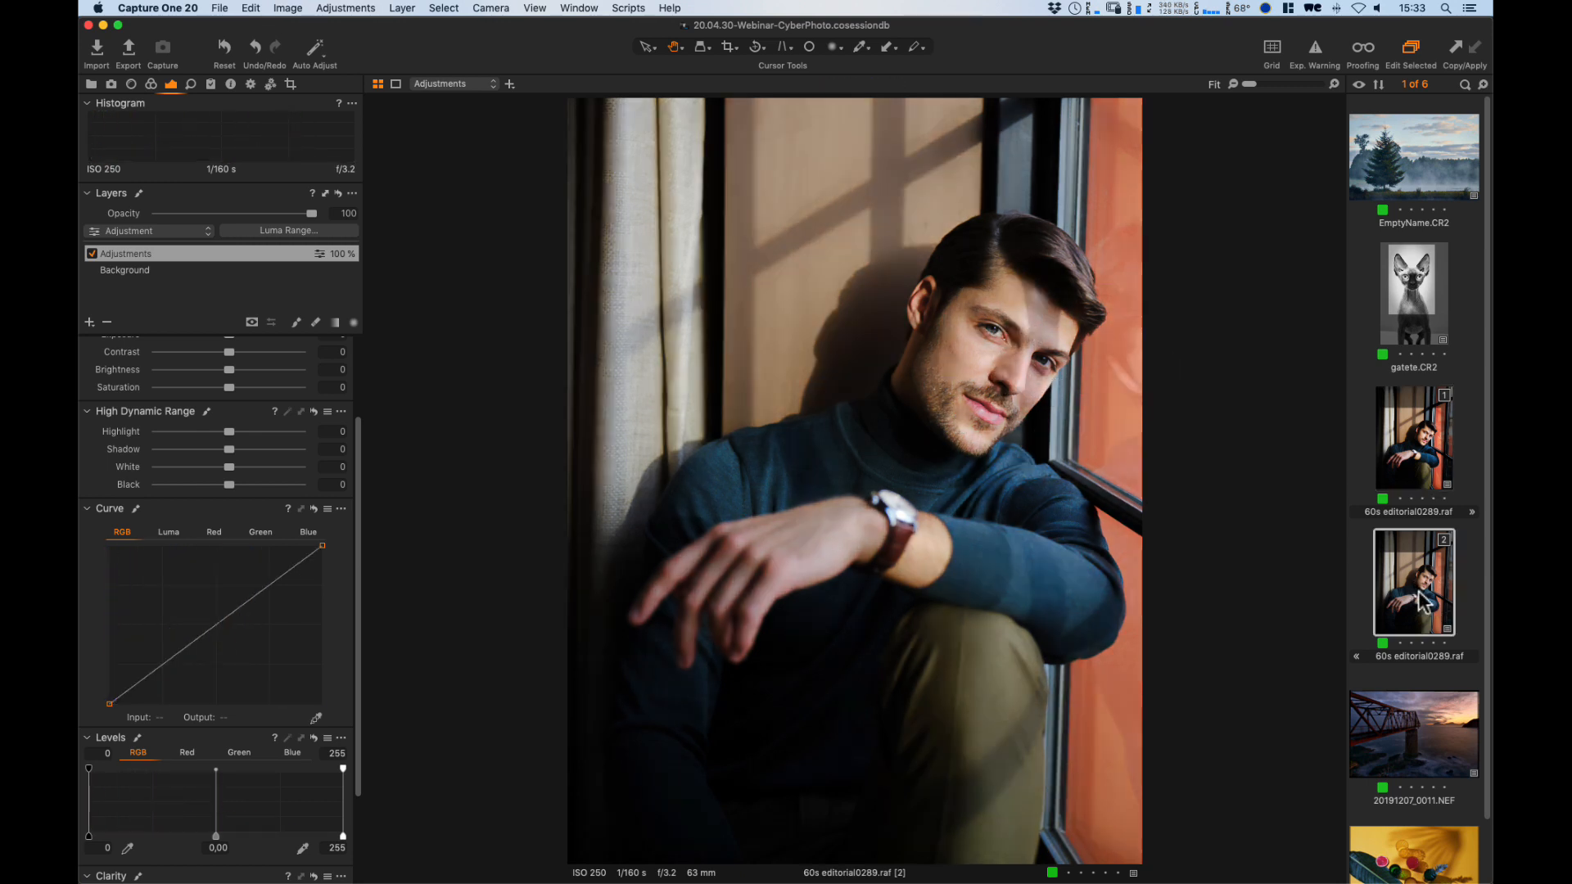
{"action": "left_click", "coordinate": [168, 532]}
{"action": "left_click_drag", "start_coordinate": [174, 659], "coordinate": [169, 667]}
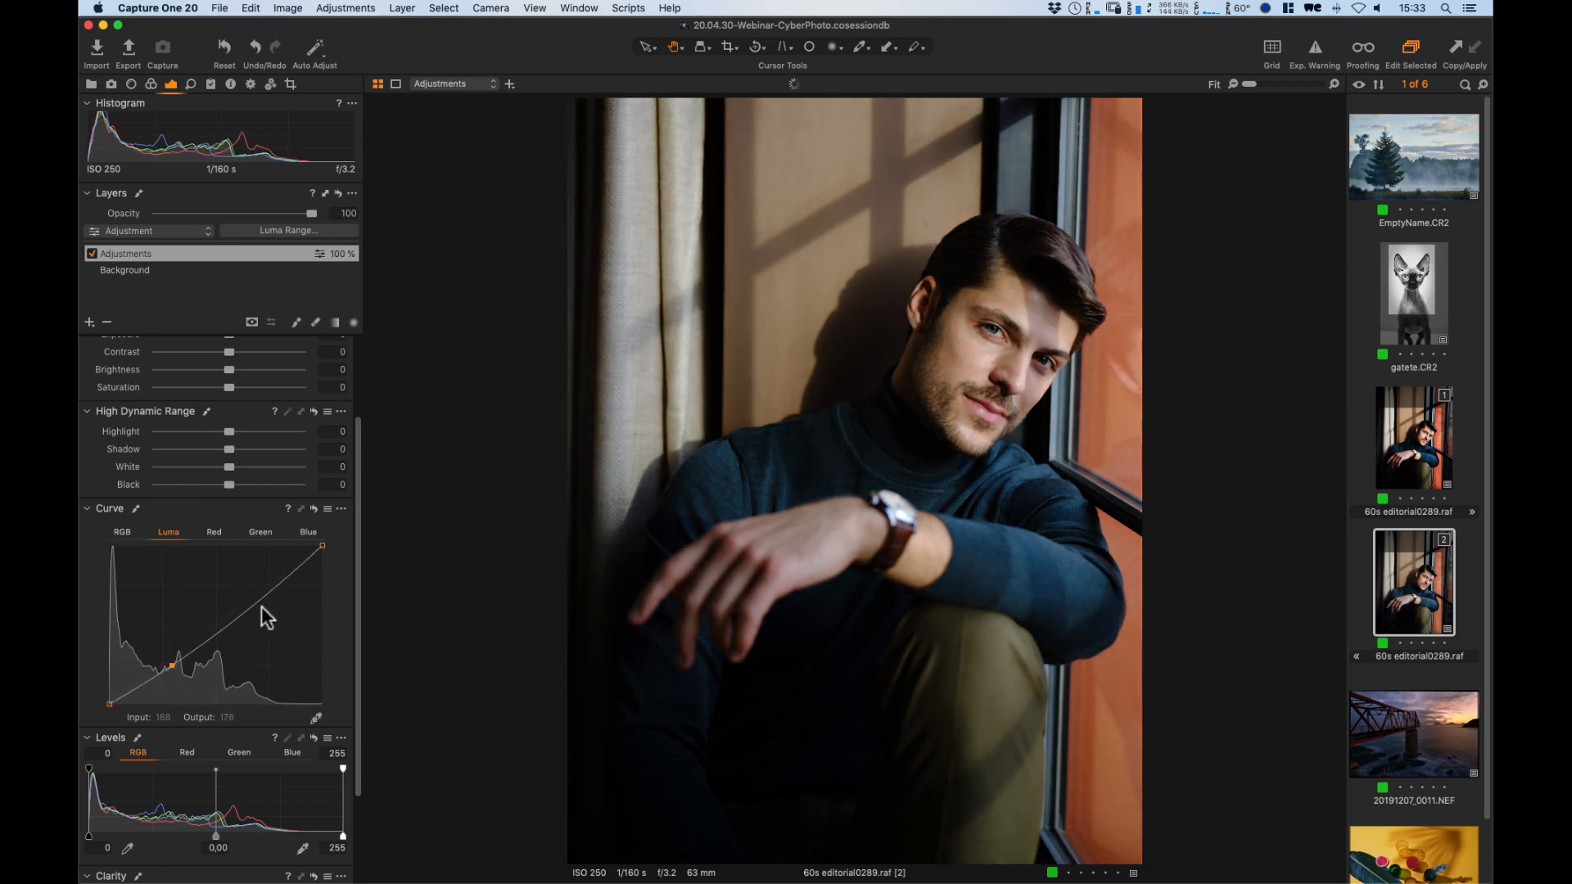
{"action": "left_click_drag", "start_coordinate": [235, 614], "coordinate": [240, 600]}
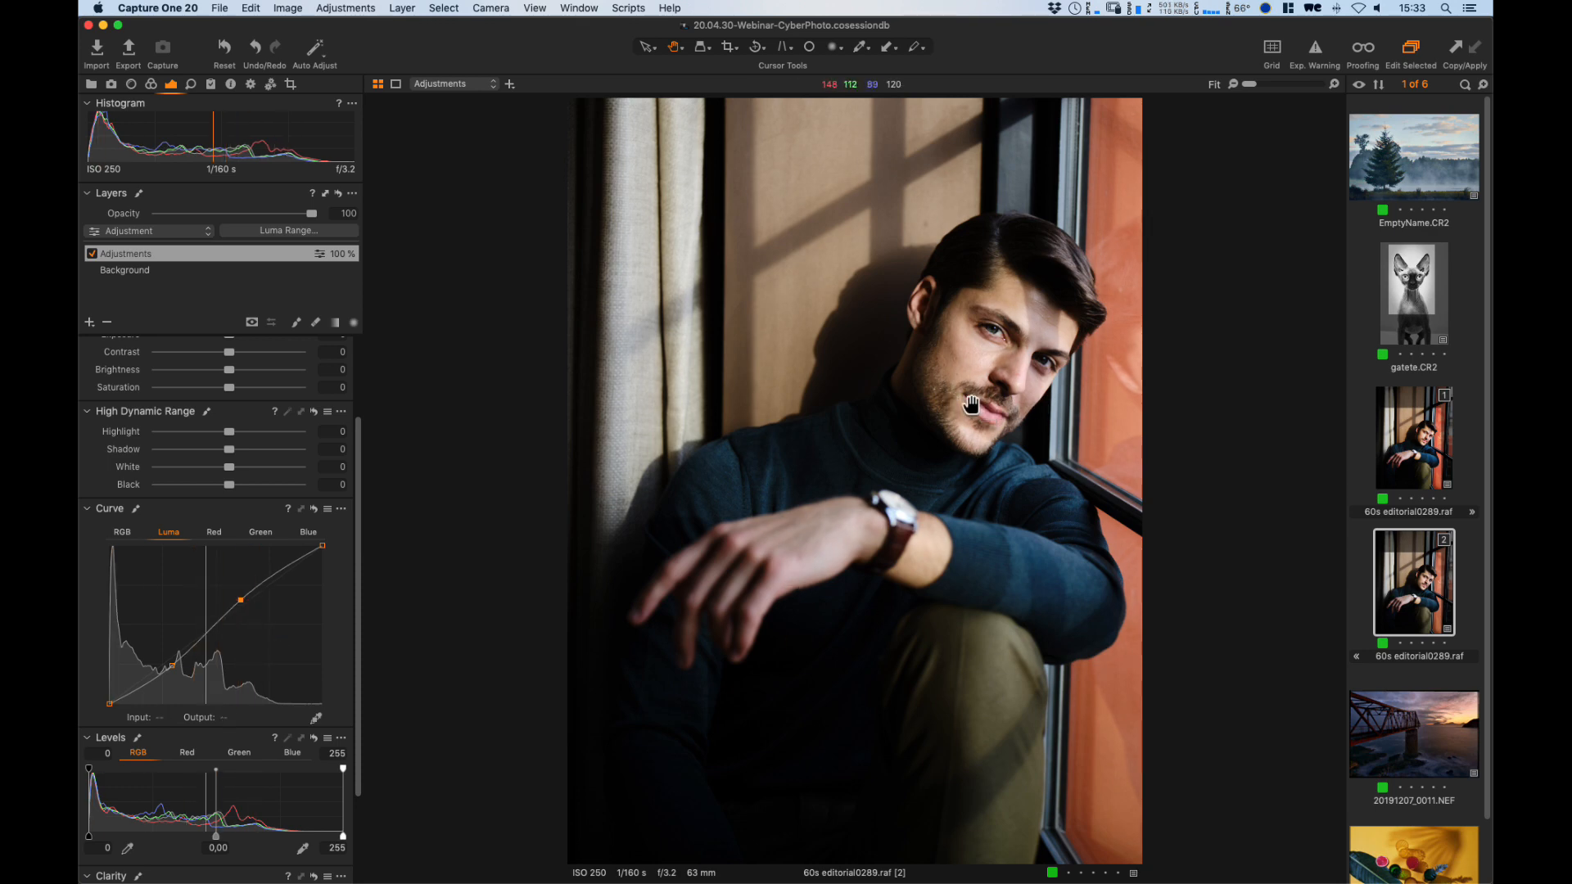
Compare the two portrait variants side by side, and delete variant 1 with the RGB curve.
{"action": "left_click", "coordinate": [1437, 450], "text": "super"}
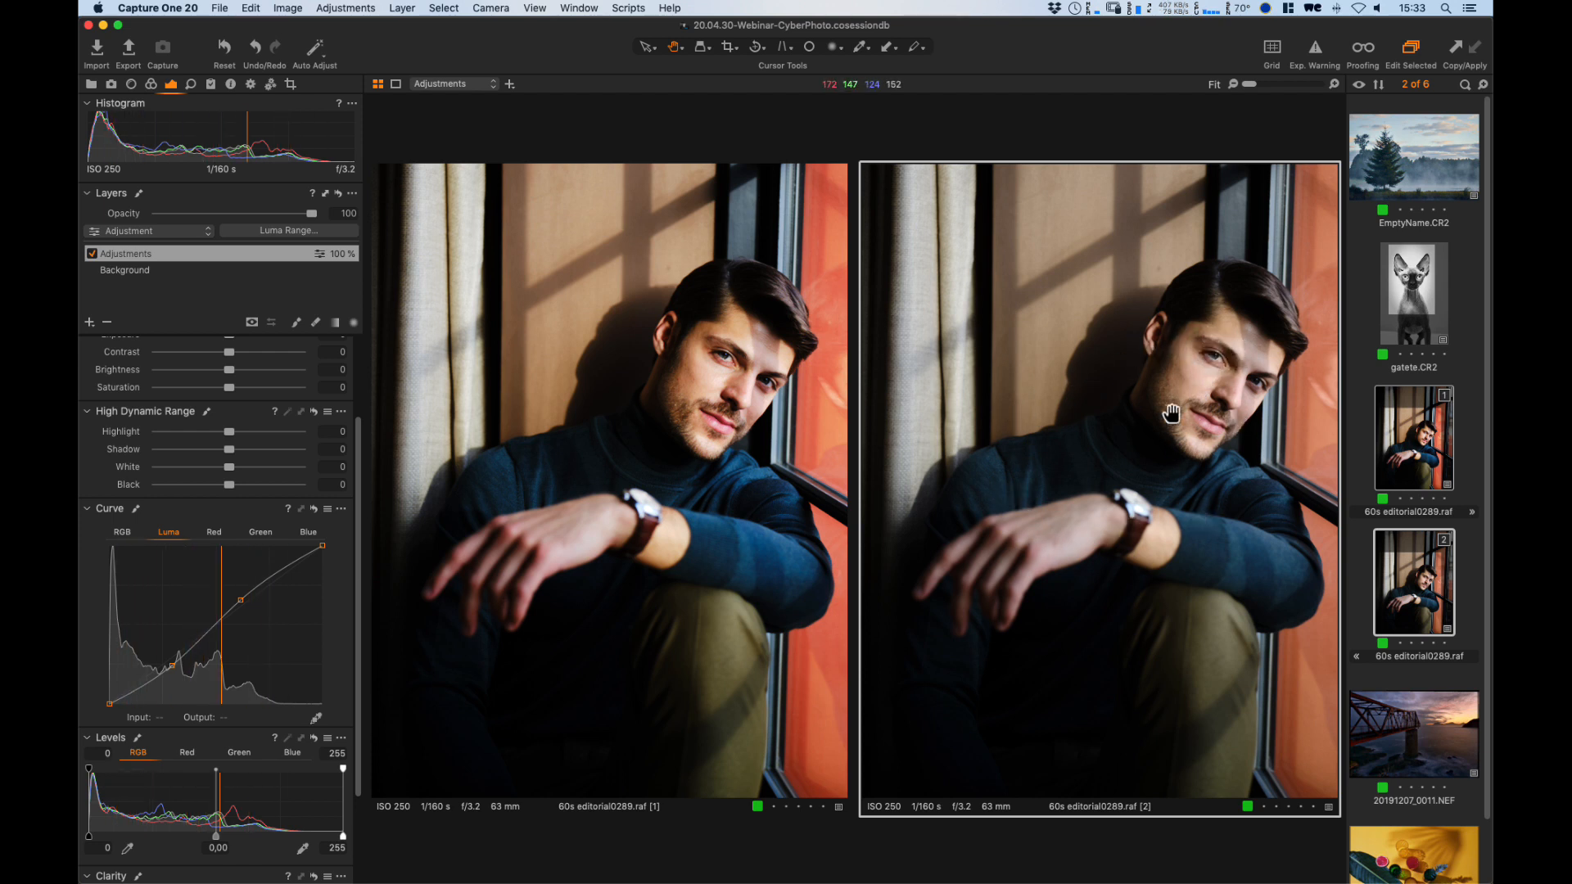
{"action": "left_click", "coordinate": [1463, 478]}
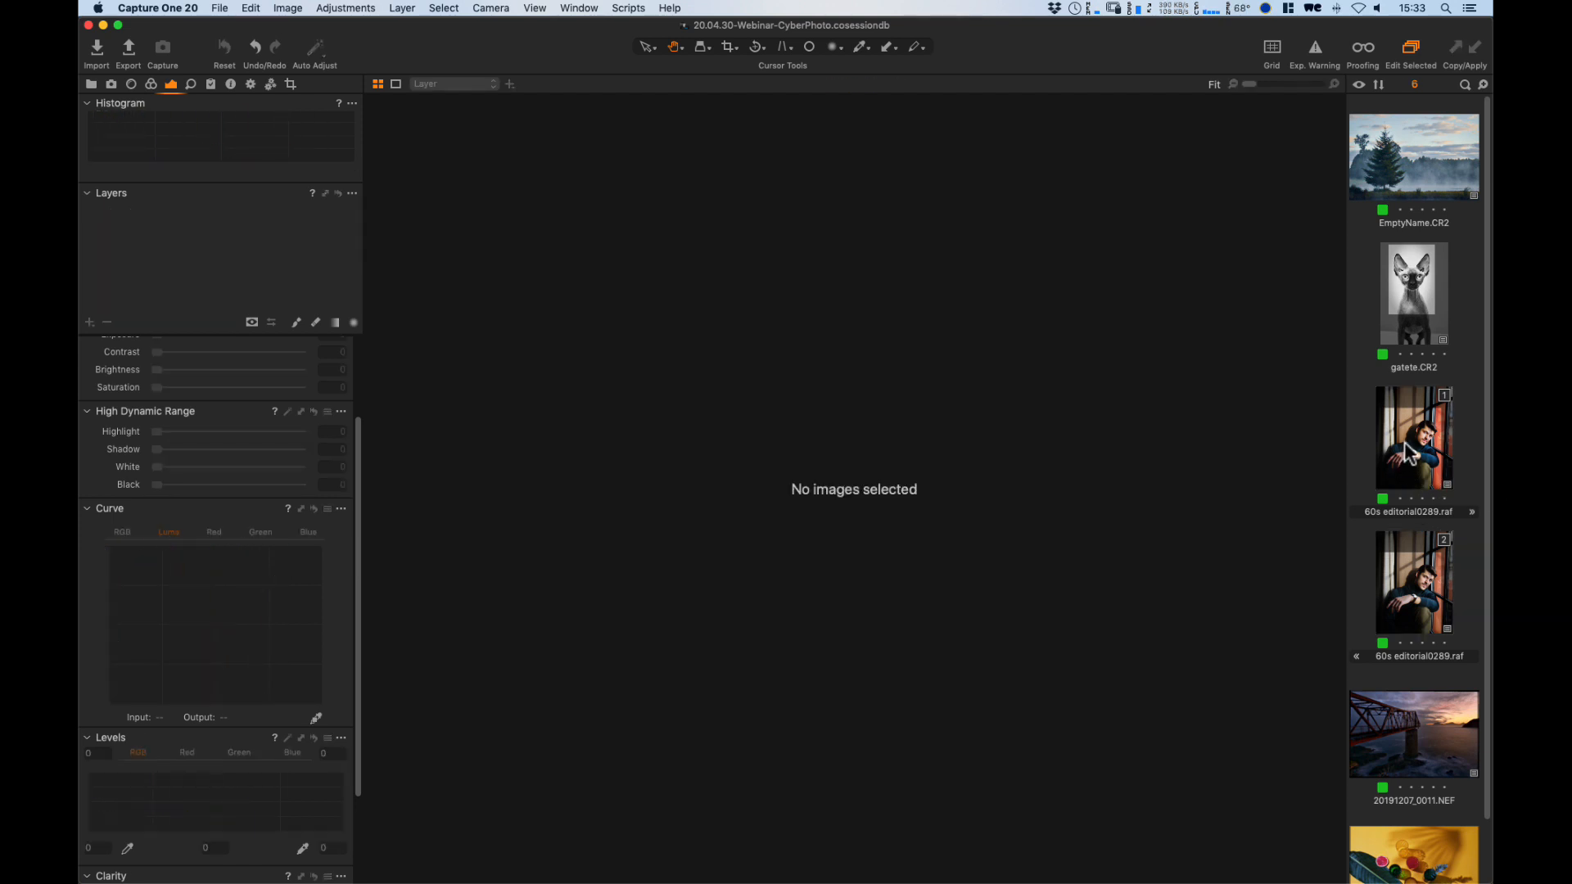
{"action": "left_click", "coordinate": [1407, 453]}
{"action": "right_click", "coordinate": [1406, 450]}
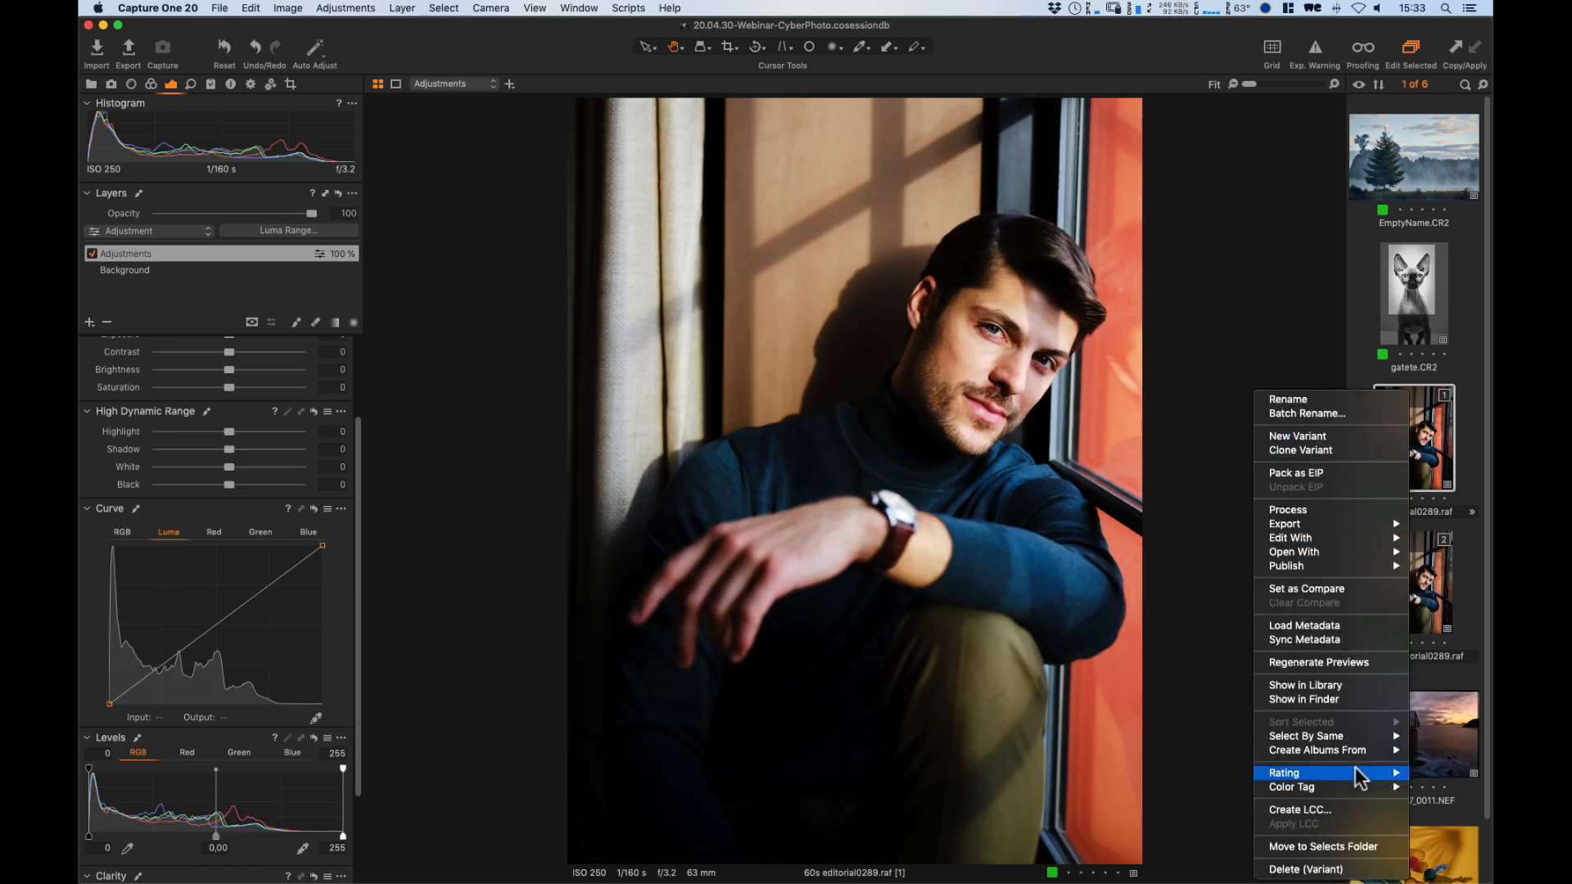
{"action": "left_click", "coordinate": [1324, 870]}
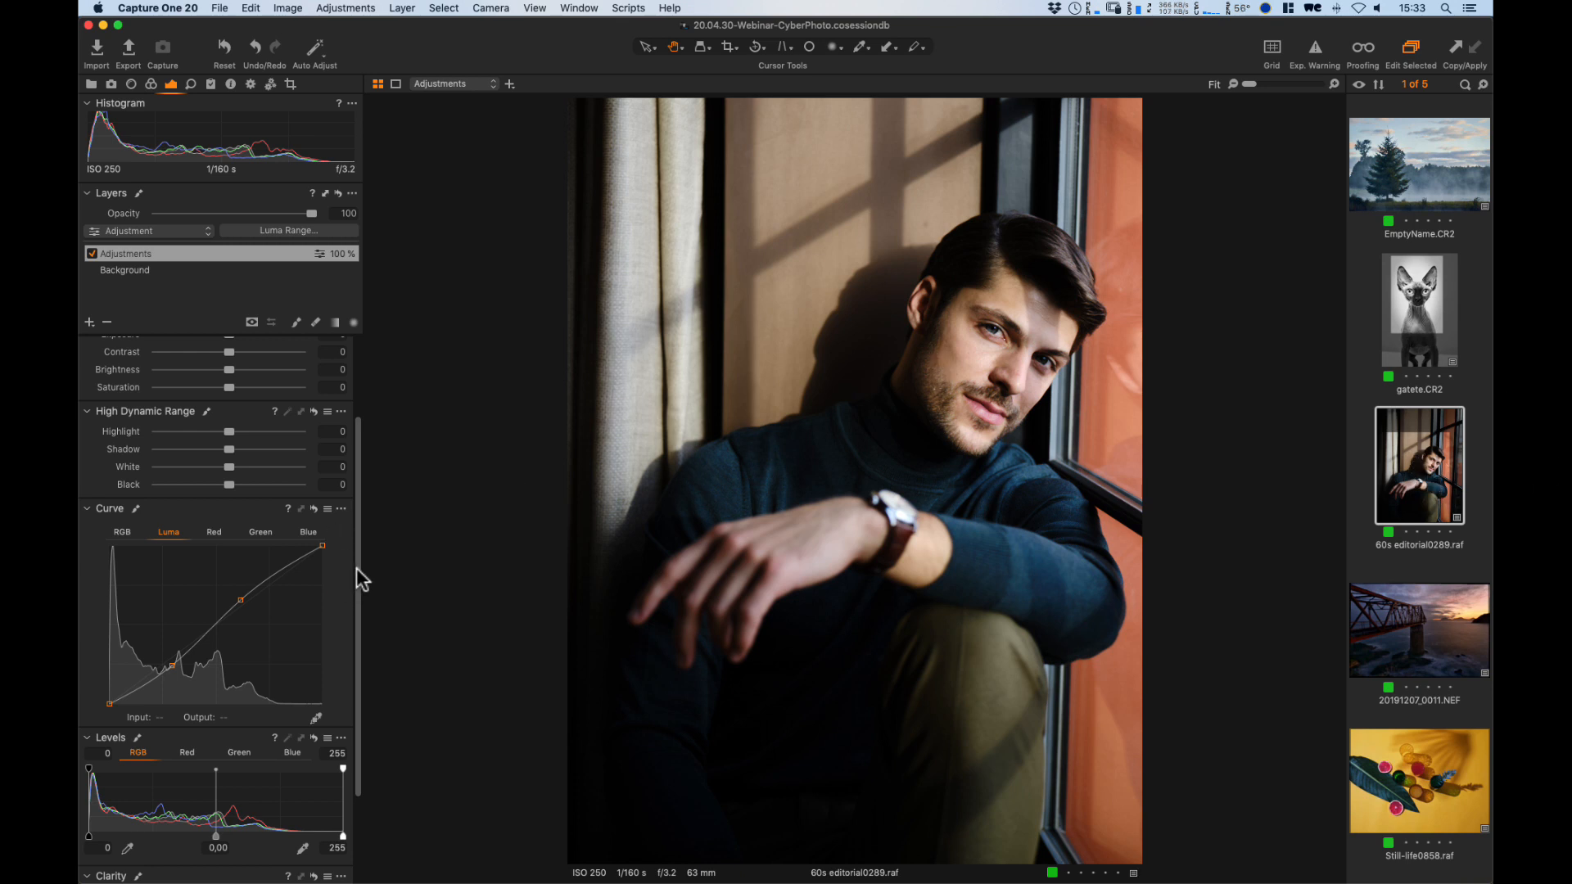
Set the Saturation to 10 on the Adjustments layer.
{"action": "left_click_drag", "start_coordinate": [356, 568], "coordinate": [355, 467]}
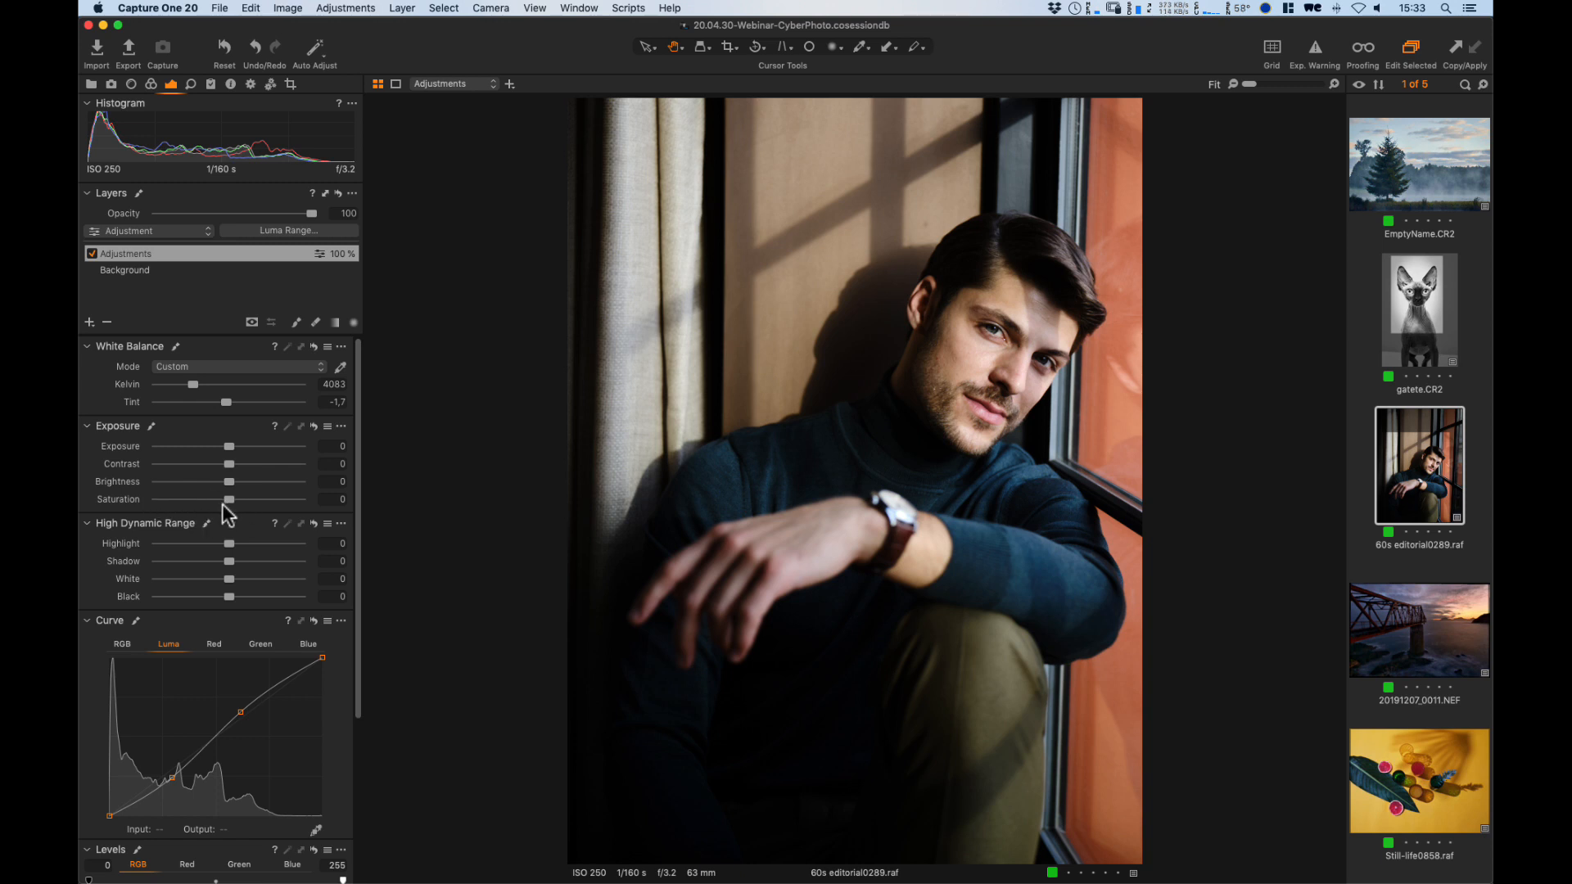
{"action": "left_click", "coordinate": [328, 500]}
{"action": "left_click_drag", "start_coordinate": [231, 501], "coordinate": [234, 501]}
{"action": "left_click", "coordinate": [171, 778]}
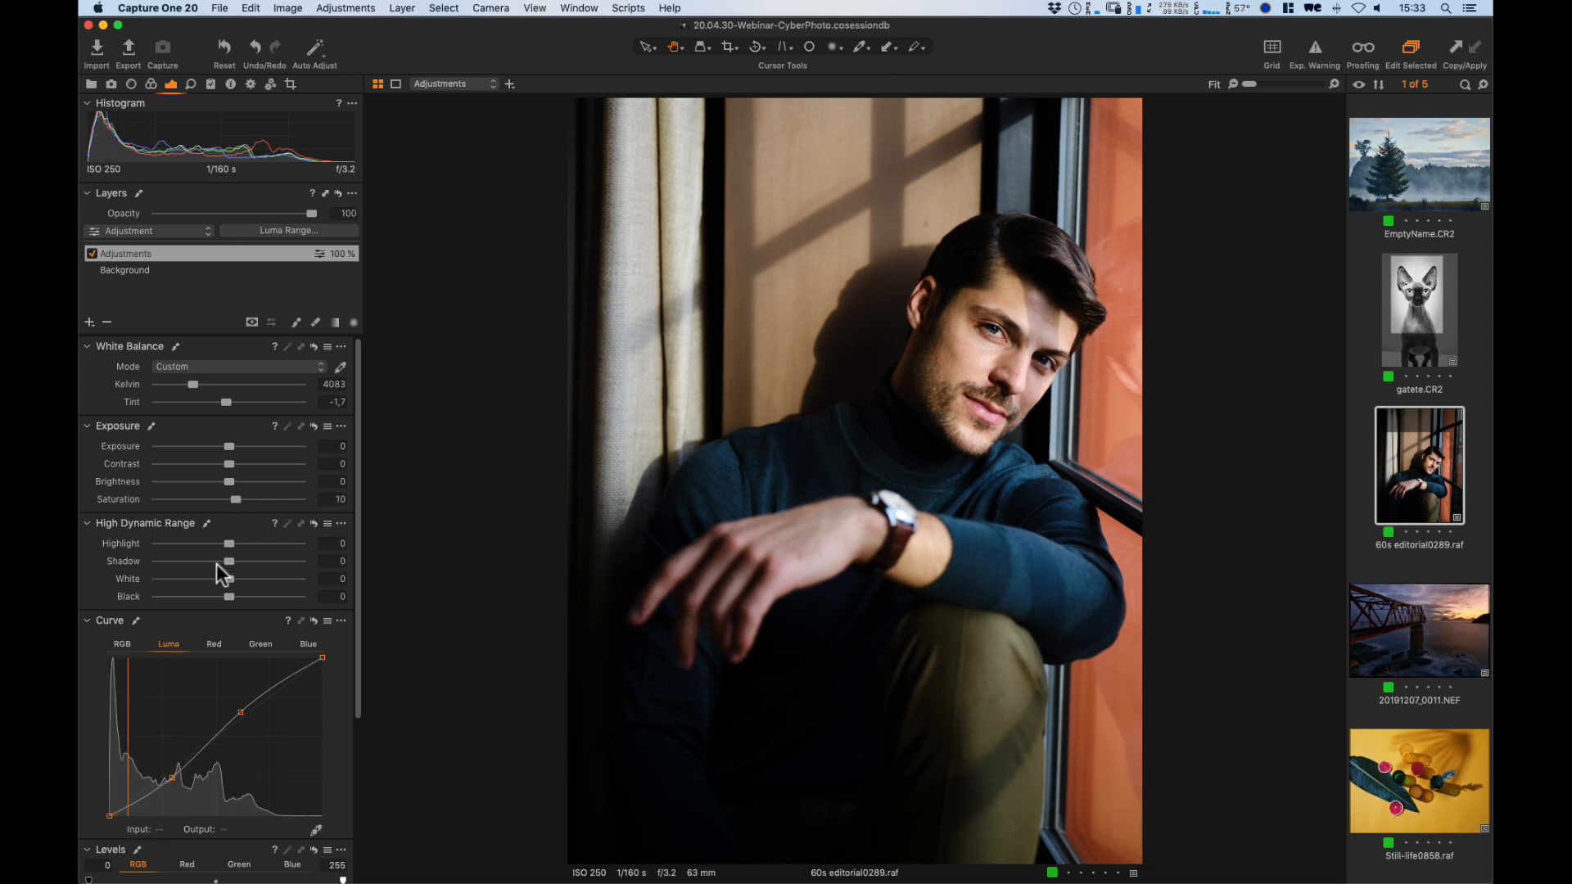
Set the High Dynamic Range Shadow to 30 and move the Luma curve's lower point to input 71, output 62.
{"action": "left_click_drag", "start_coordinate": [229, 564], "coordinate": [247, 567]}
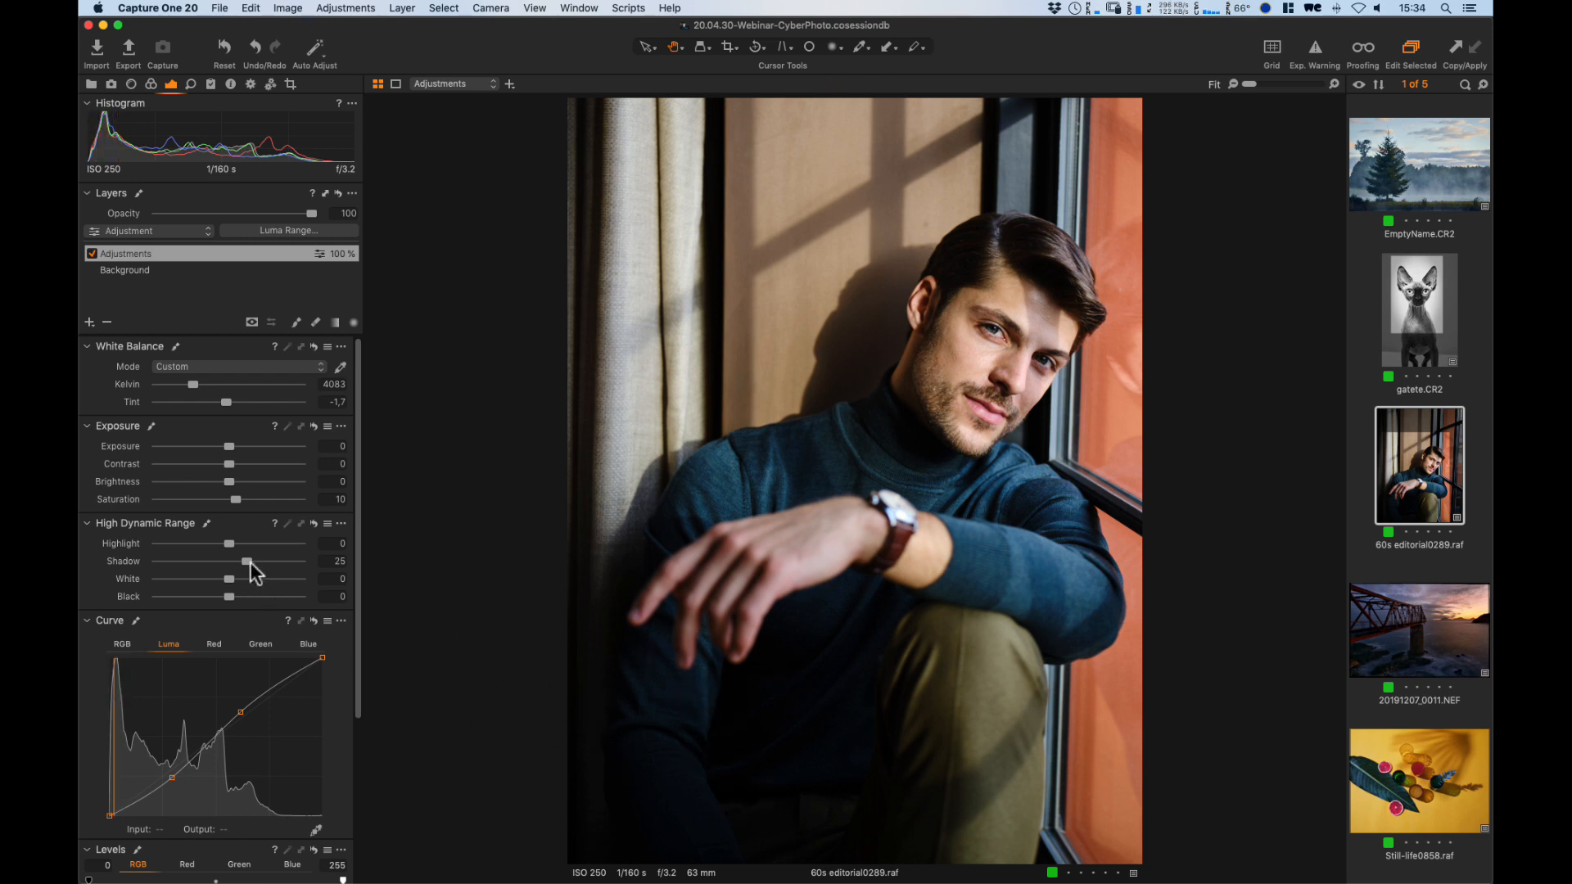
{"action": "left_click_drag", "start_coordinate": [249, 562], "coordinate": [250, 560]}
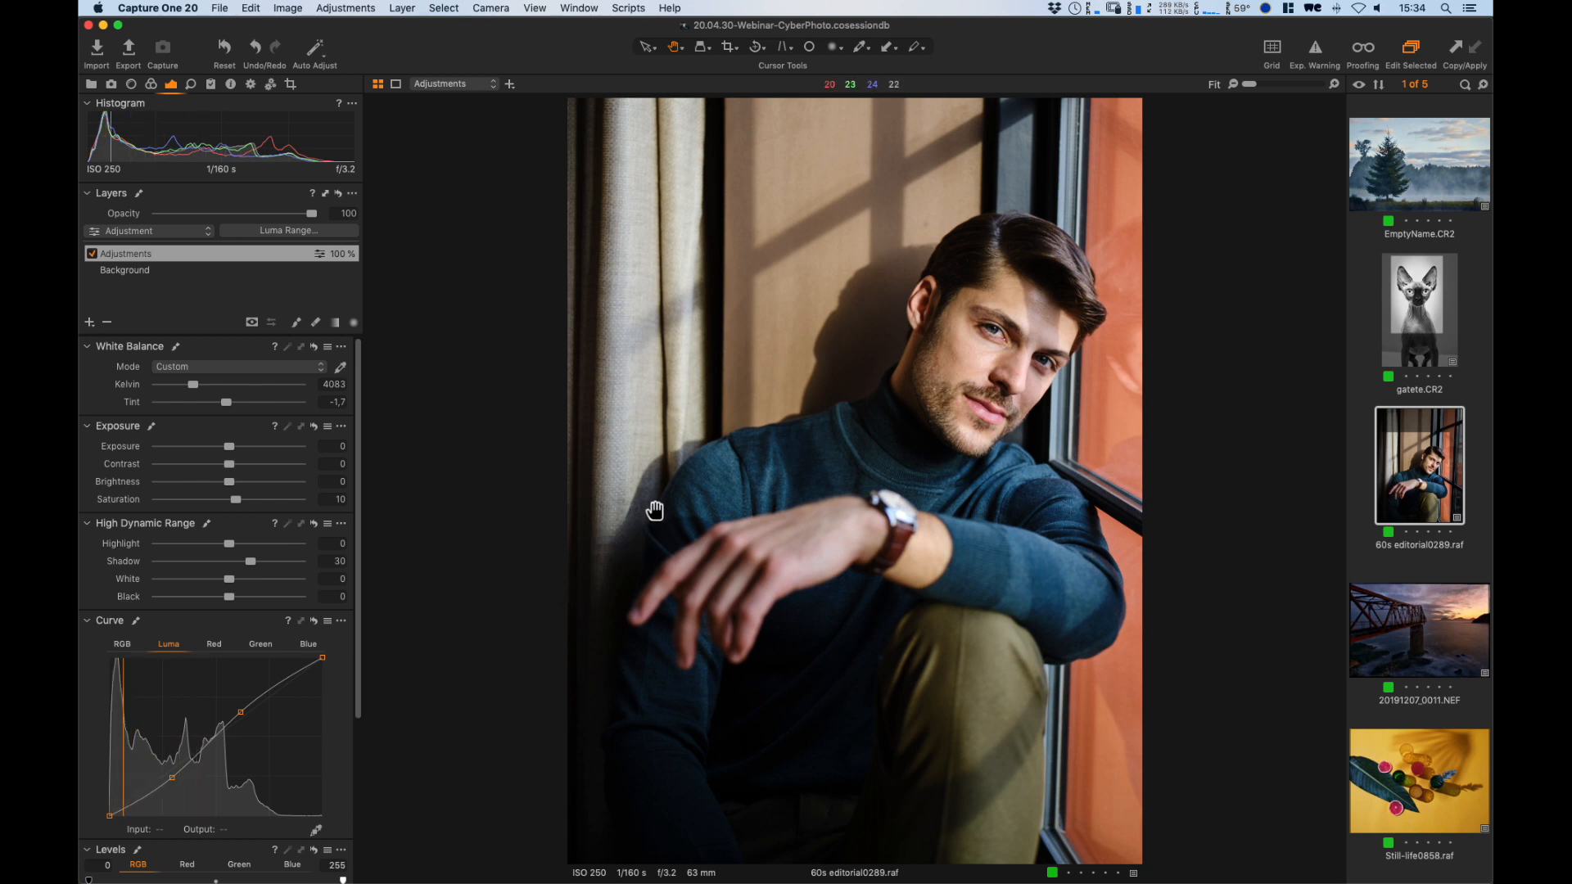
{"action": "left_click_drag", "start_coordinate": [221, 49], "coordinate": [218, 49]}
{"action": "left_click", "coordinate": [166, 776]}
{"action": "left_click_drag", "start_coordinate": [166, 777], "coordinate": [169, 777]}
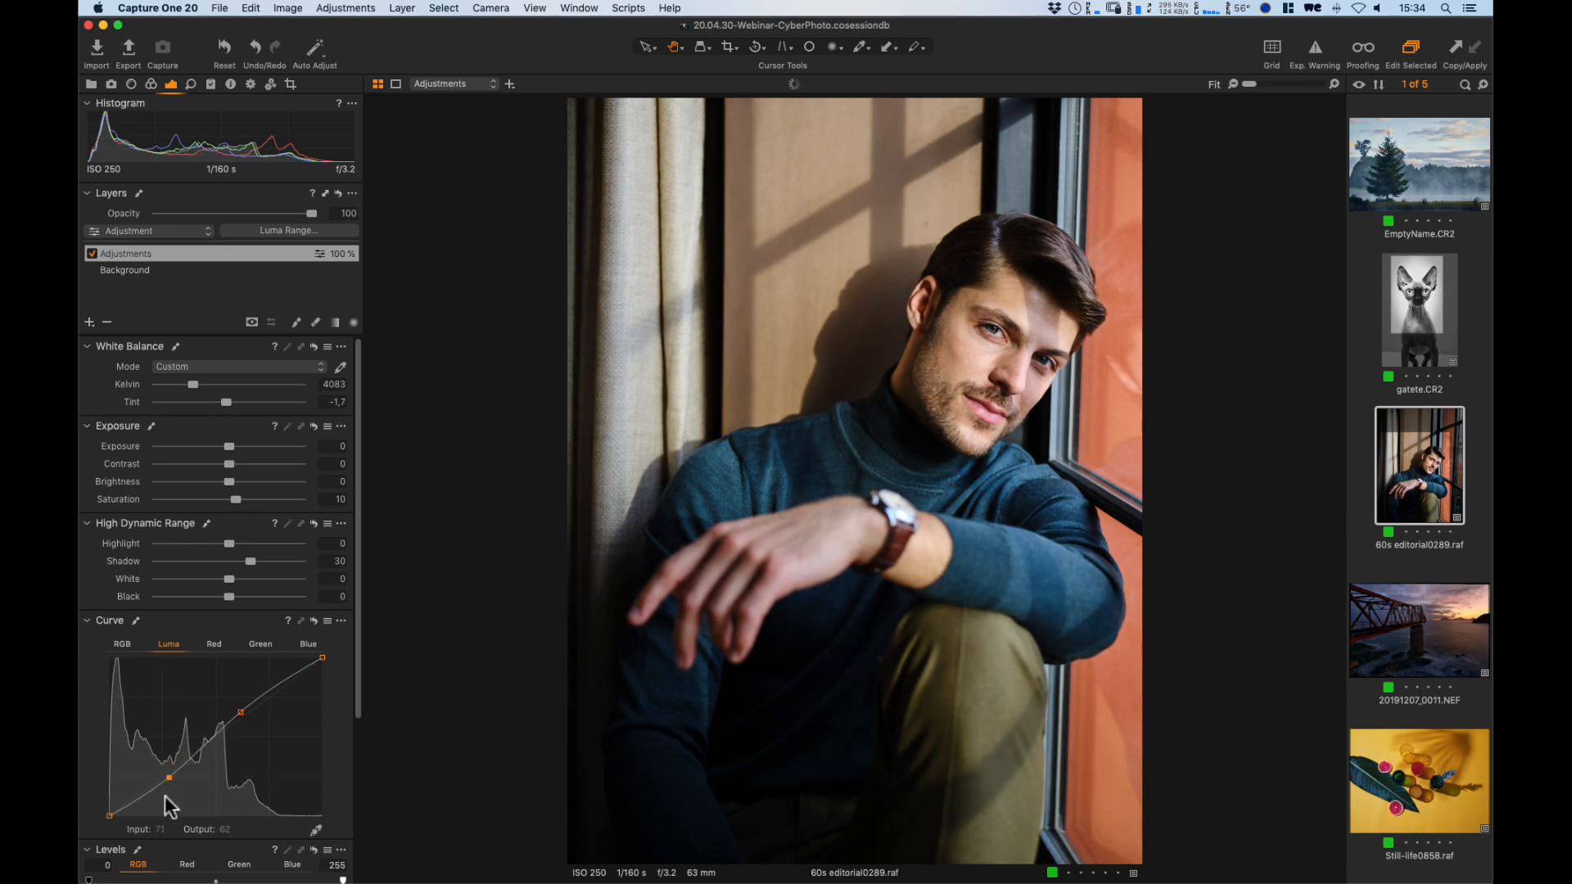
{"action": "left_click", "coordinate": [222, 48]}
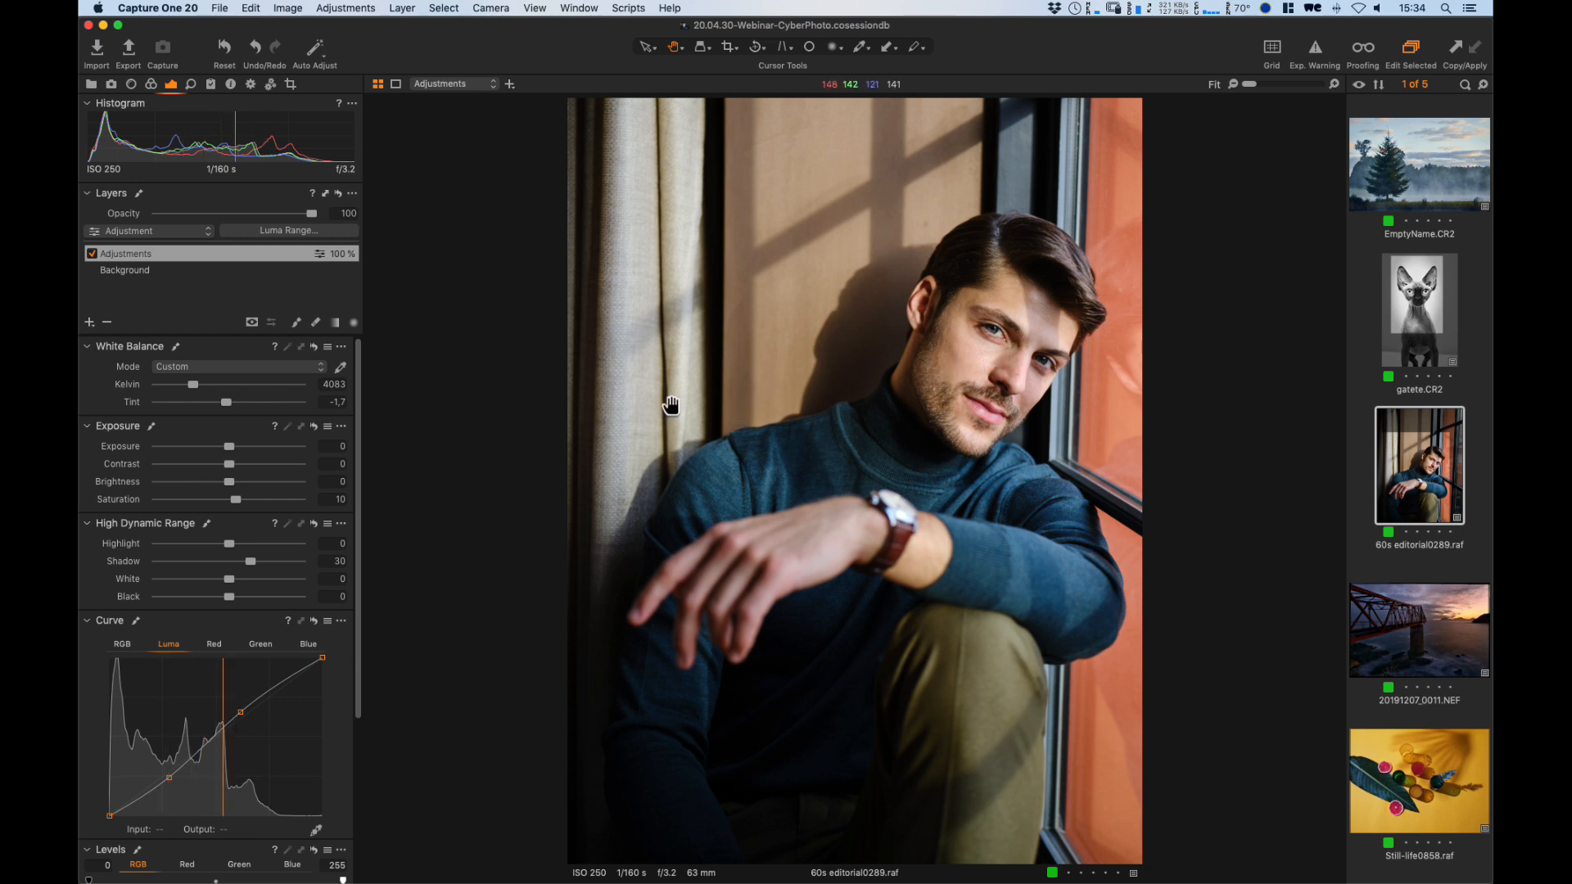
Create a new empty layer above the Adjustments layer and name it Hand.
{"action": "left_click", "coordinate": [90, 322]}
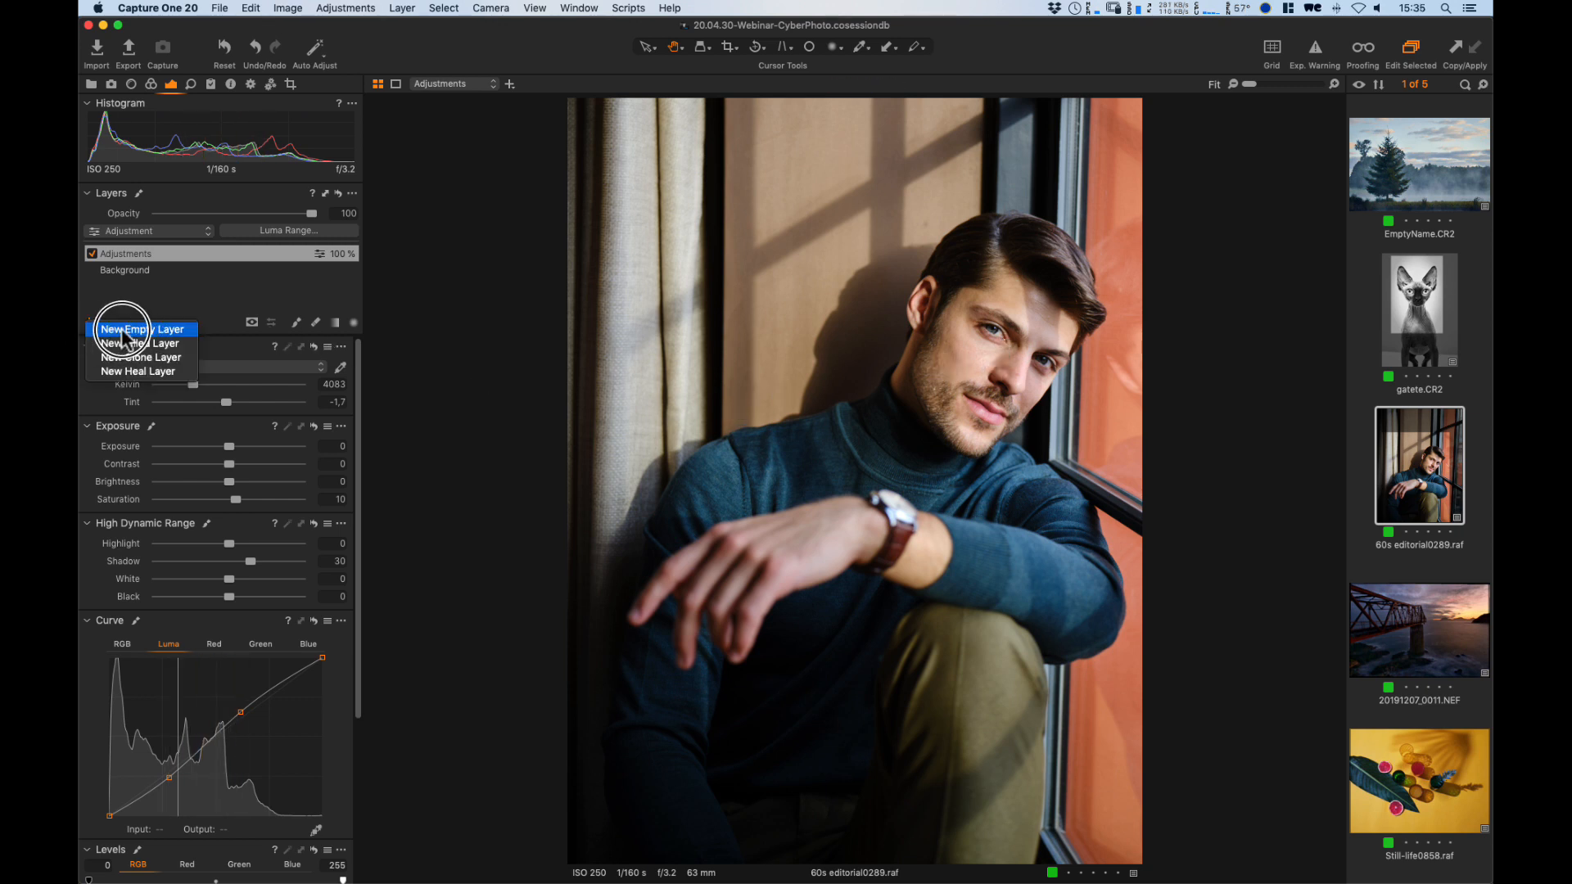
{"action": "left_click", "coordinate": [145, 331]}
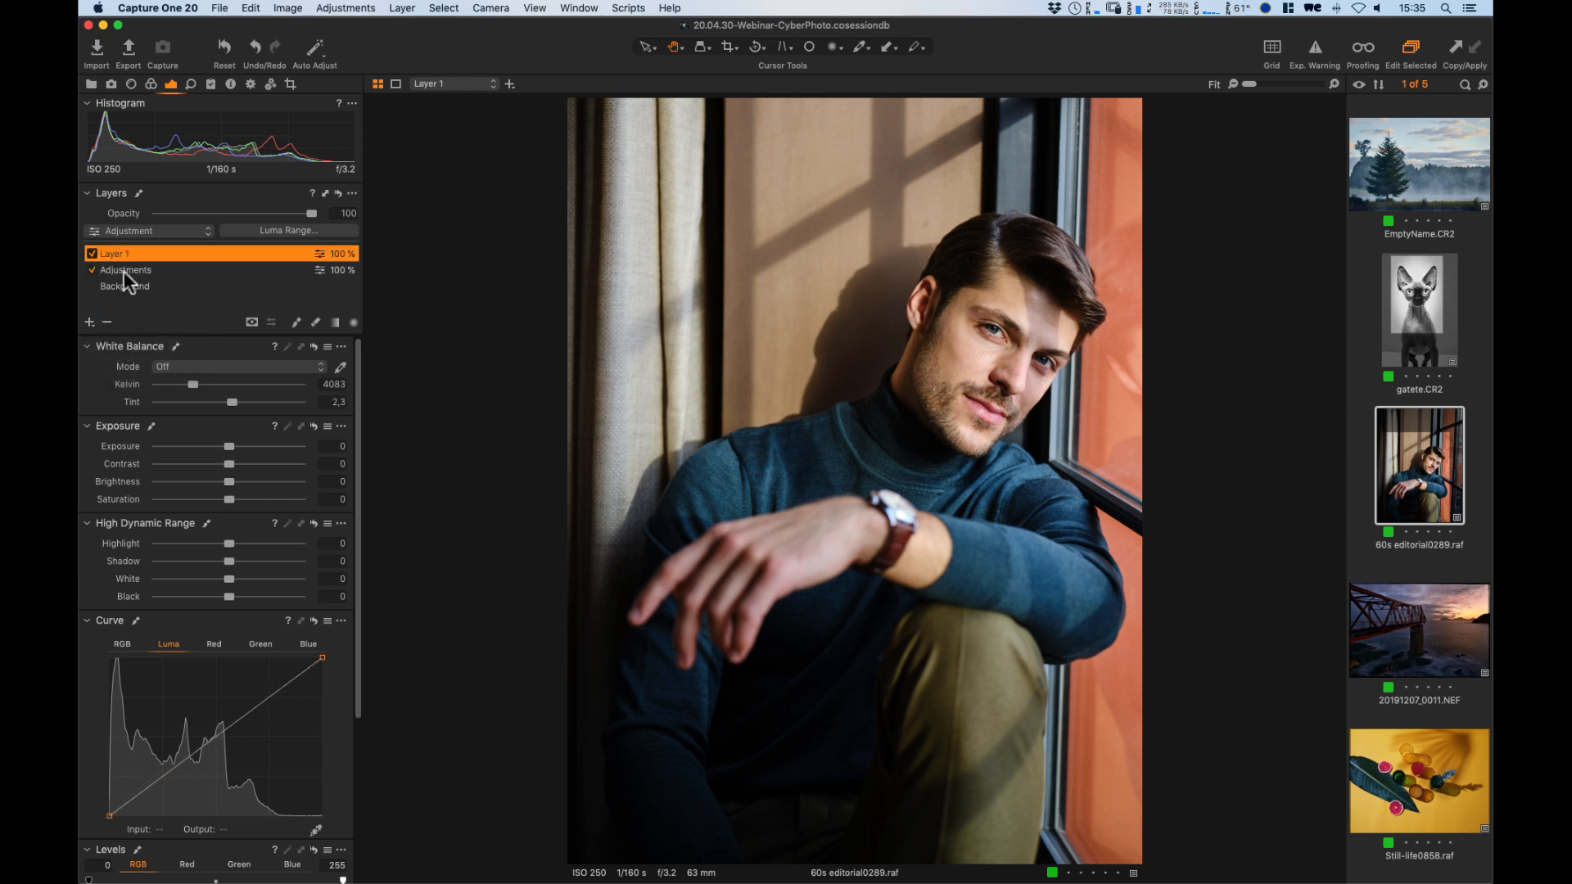
{"action": "double_click", "coordinate": [110, 253]}
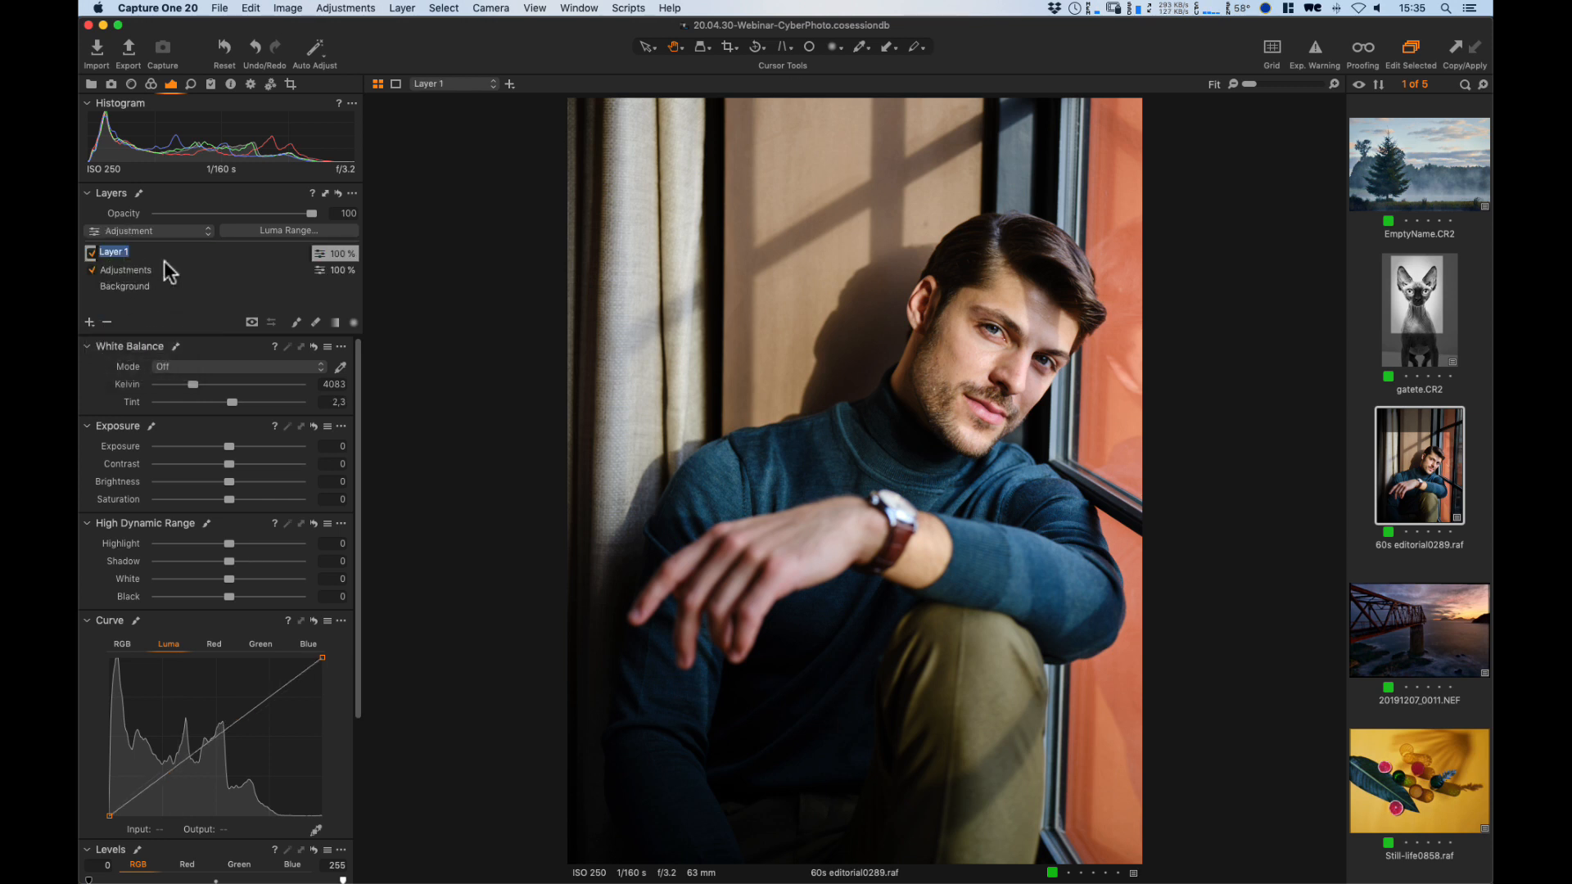
{"action": "type", "text": "Hand"}
{"action": "key", "text": "Return"}
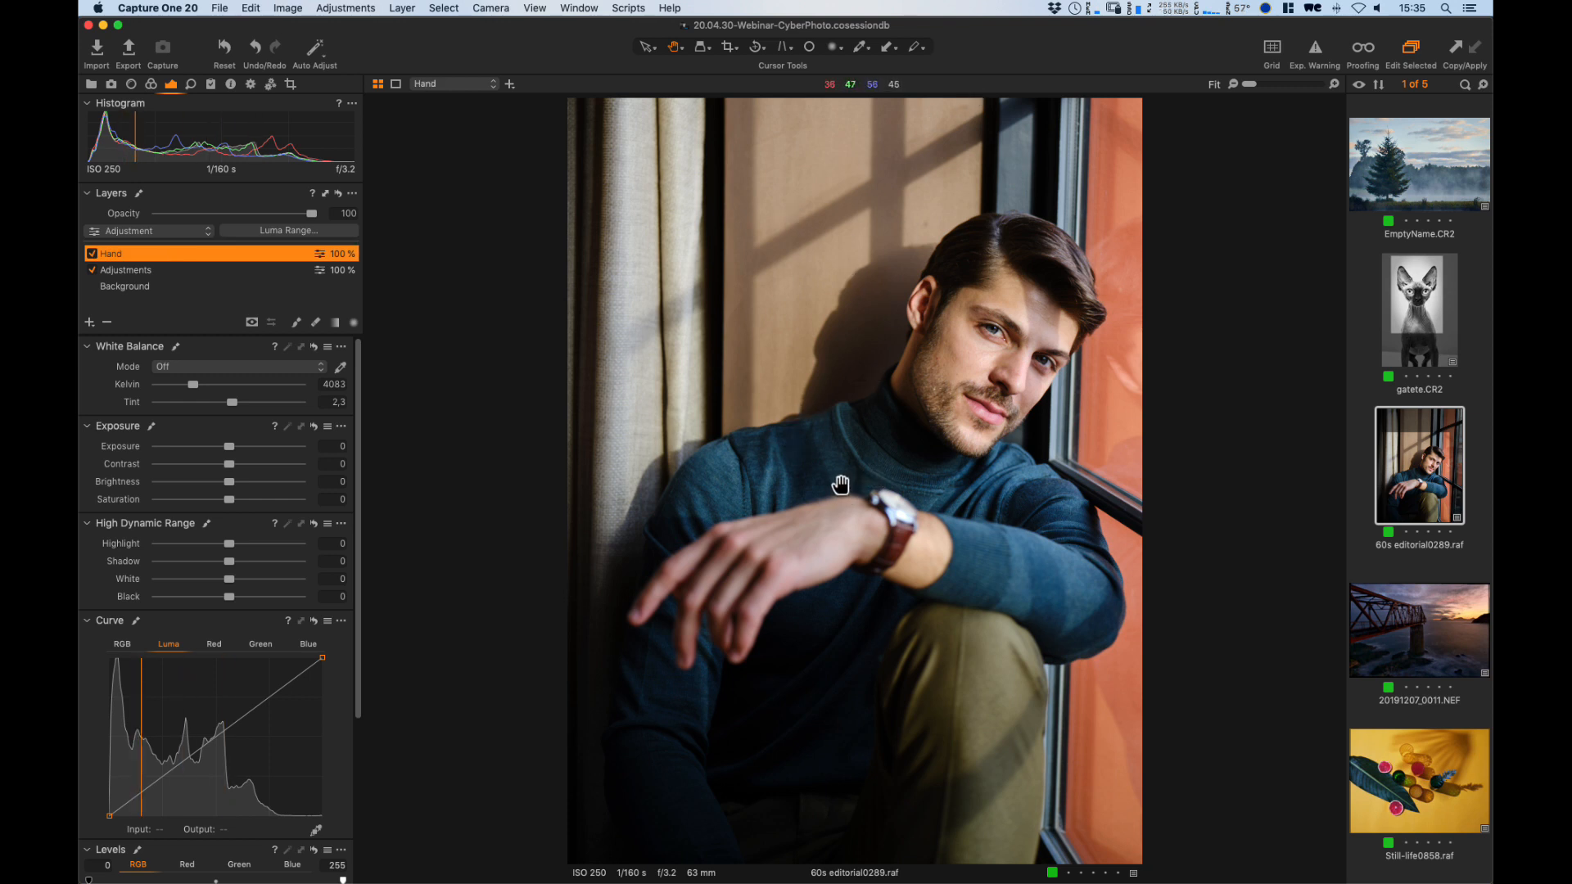
Draw an elliptical radial gradient mask centred on the man's outstretched hand in the Hand layer and invert the mask.
{"action": "left_click", "coordinate": [352, 321]}
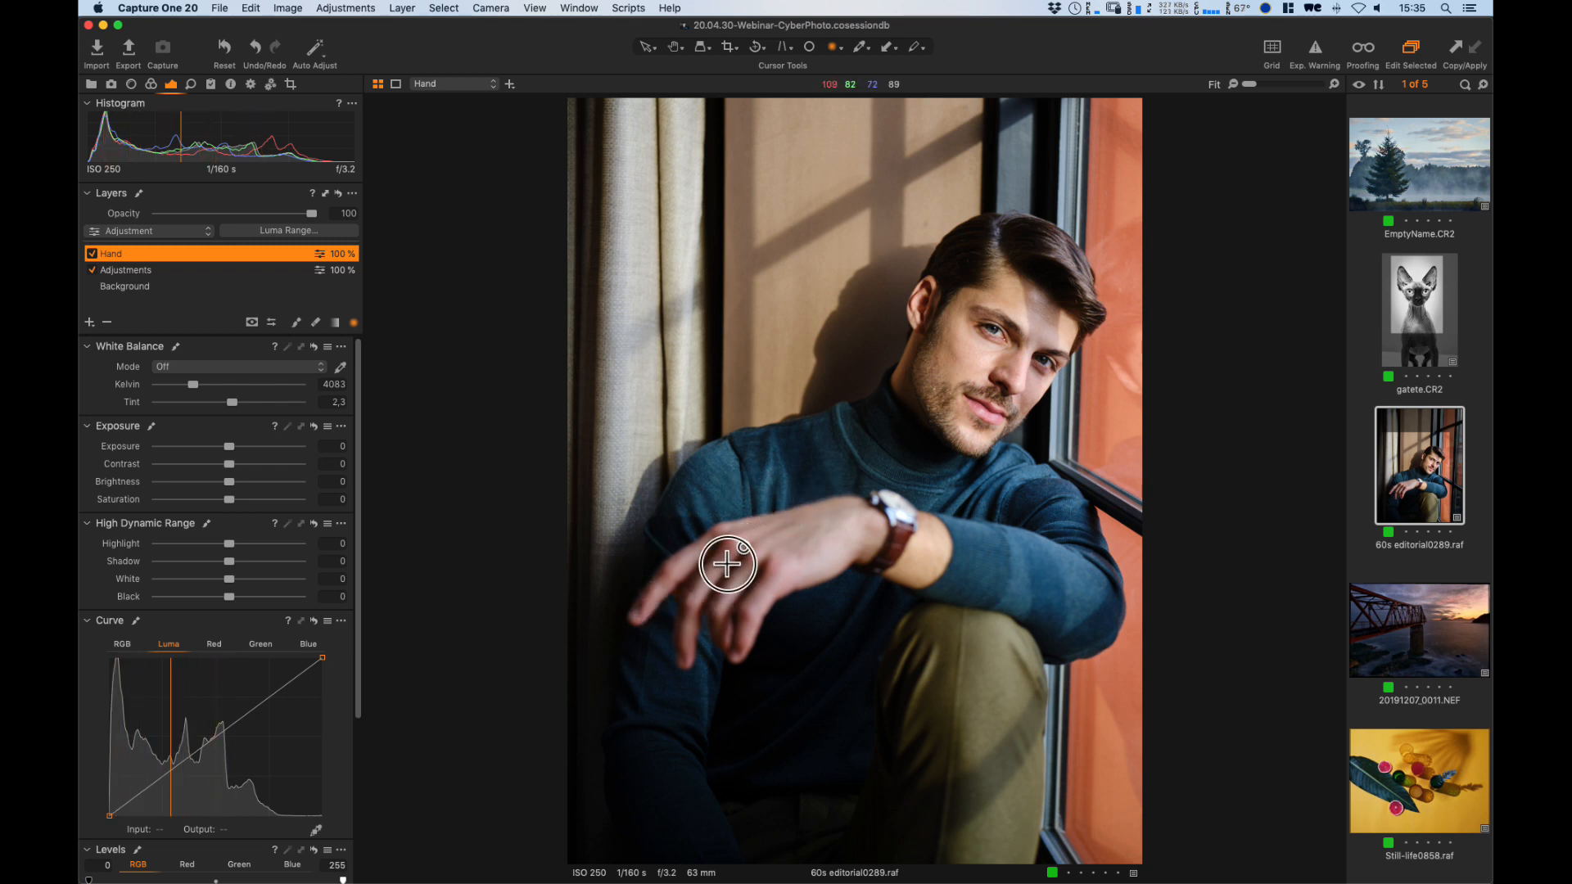
{"action": "left_click_drag", "start_coordinate": [727, 563], "coordinate": [856, 645]}
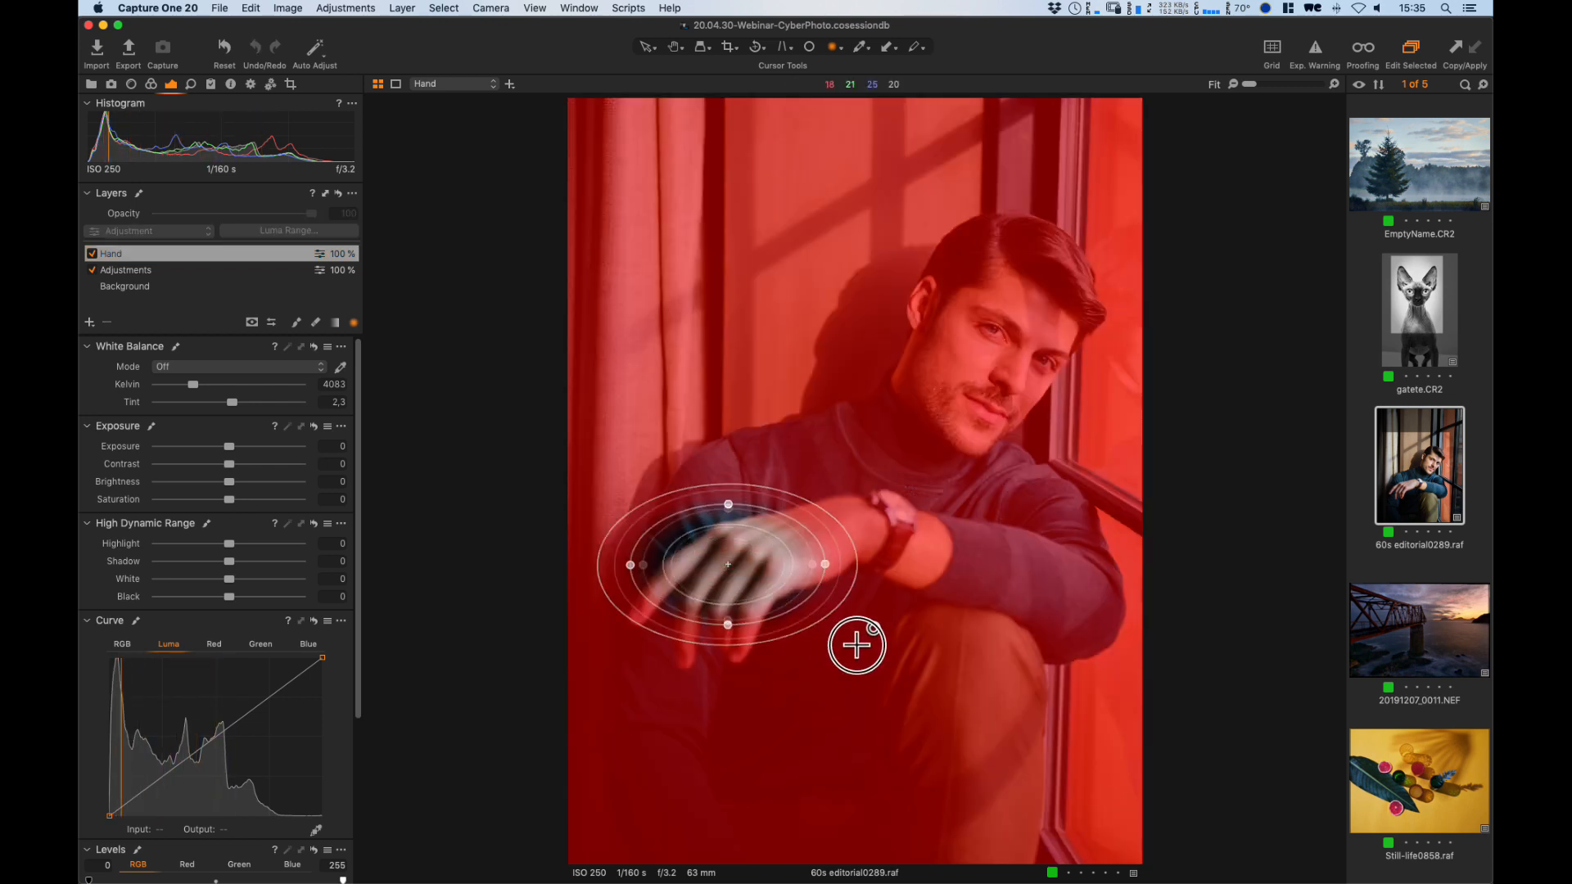
{"action": "left_click_drag", "start_coordinate": [749, 587], "coordinate": [780, 578]}
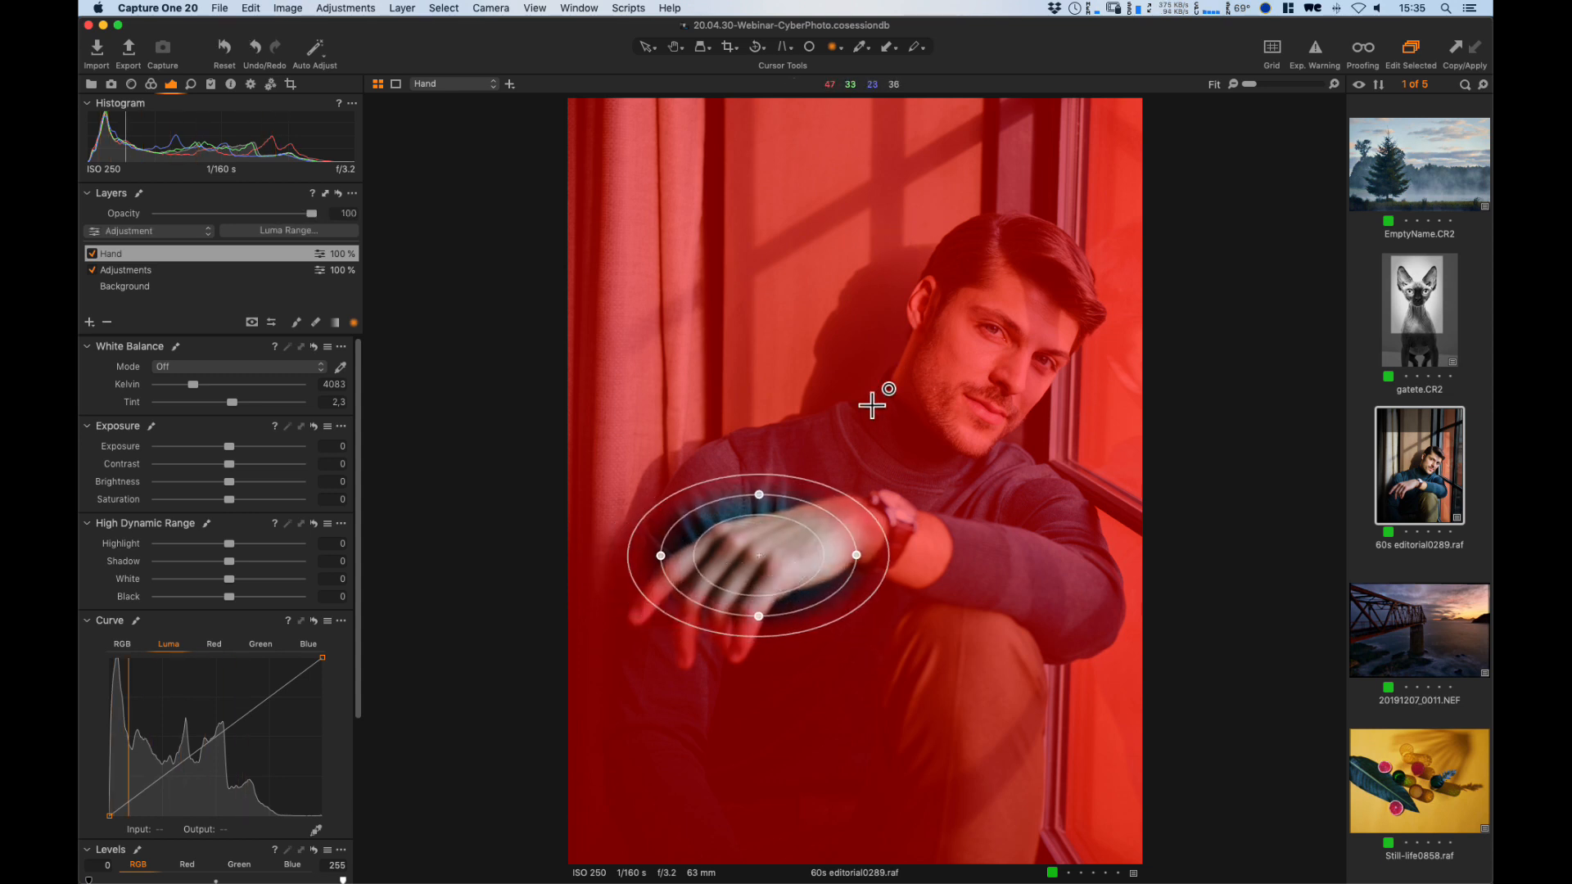
{"action": "left_click", "coordinate": [123, 254]}
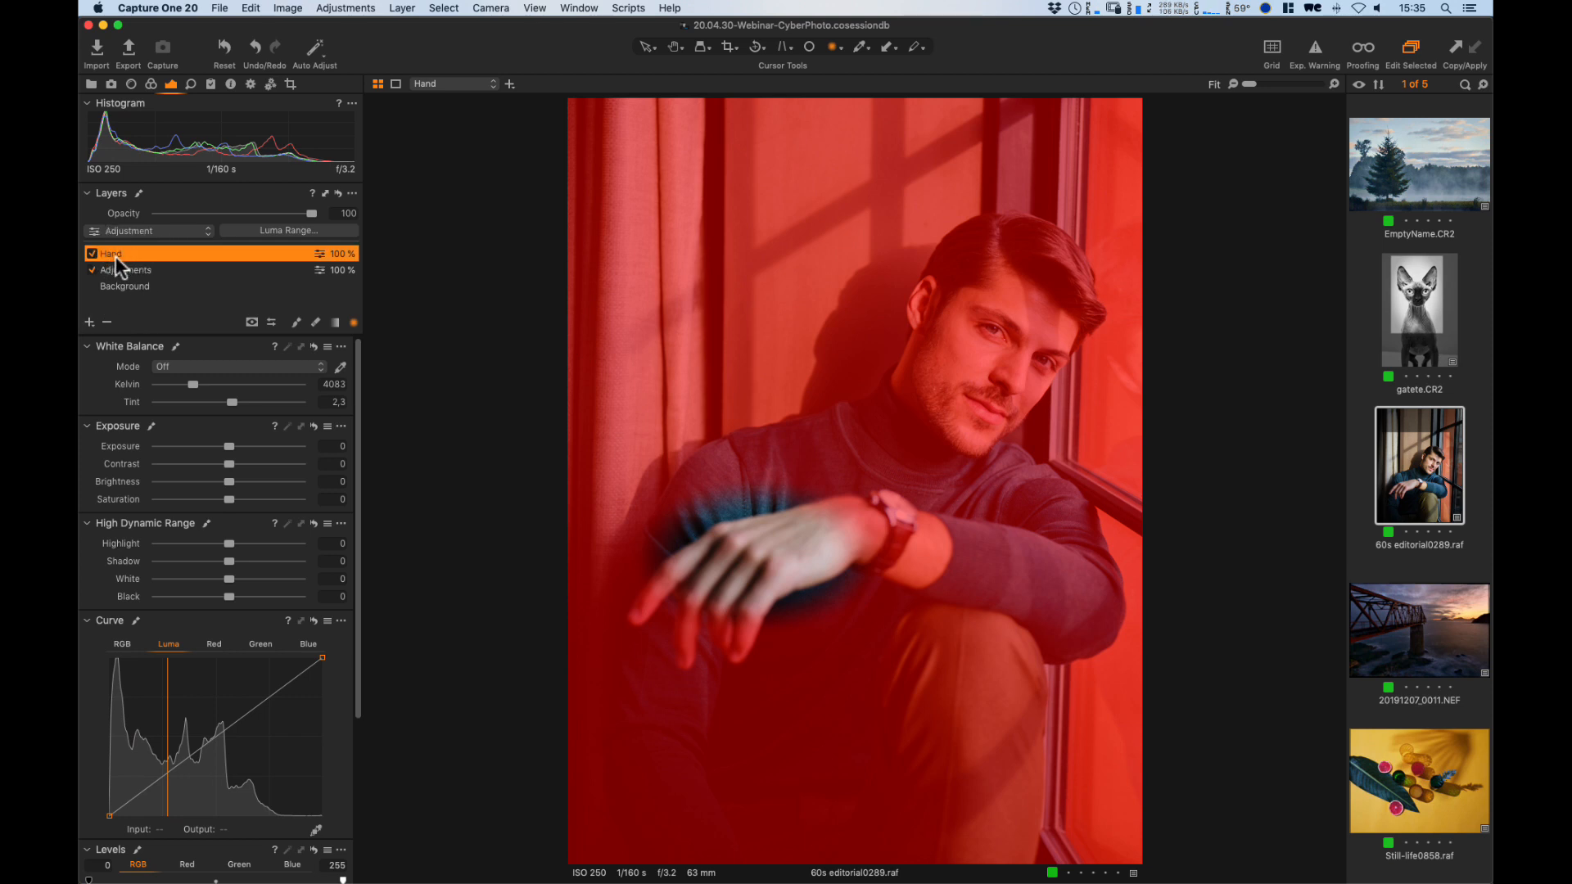
{"action": "right_click", "coordinate": [116, 261]}
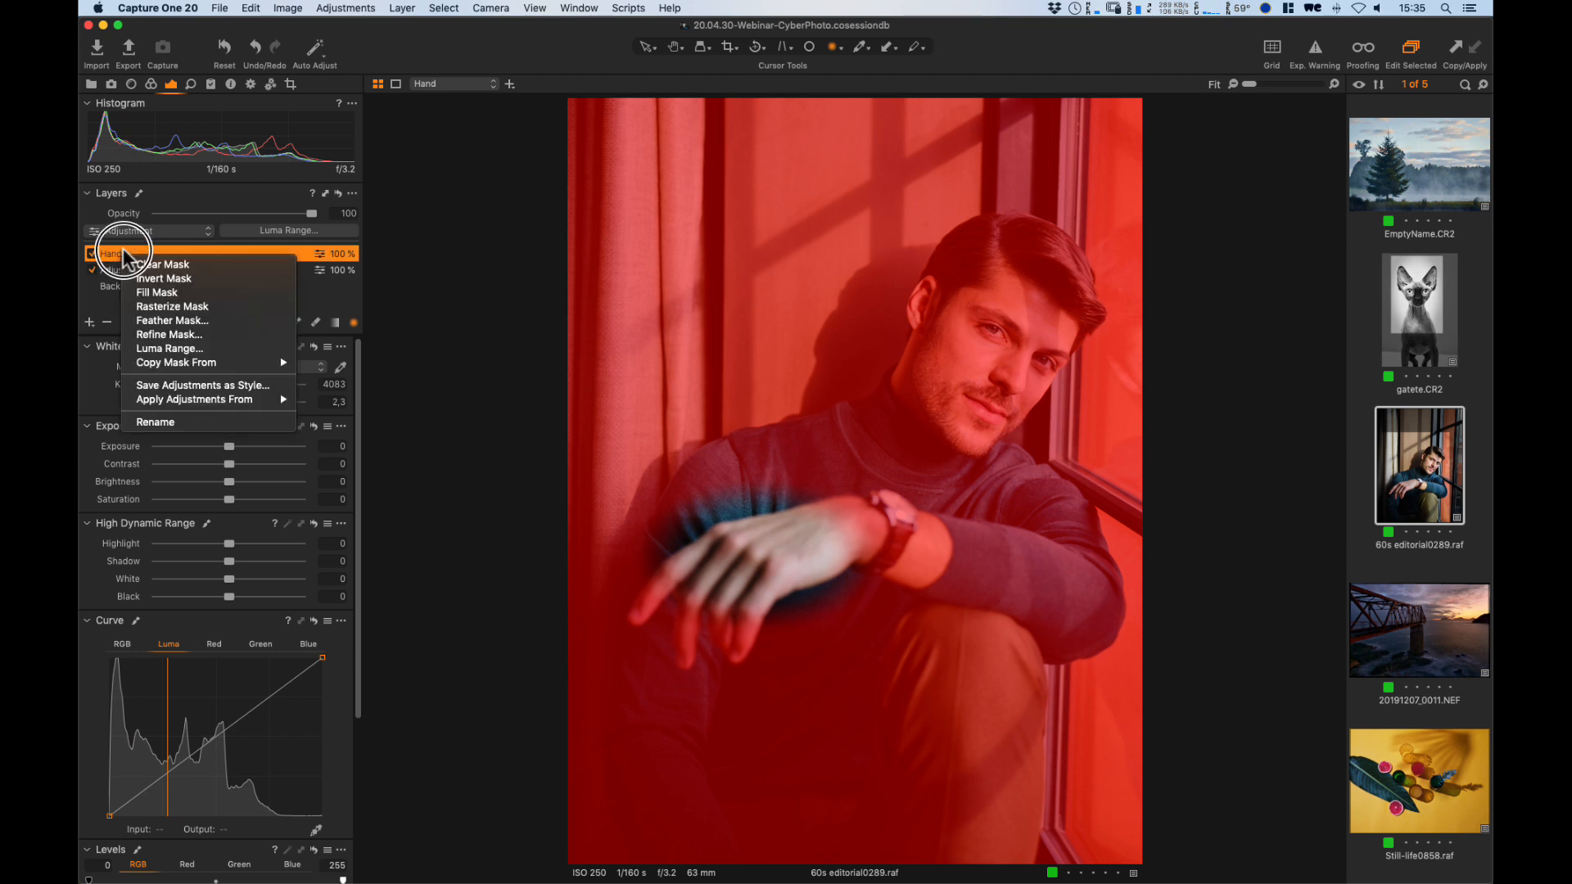
{"action": "left_click", "coordinate": [188, 280]}
Move, rotate and enlarge the radial mask with a wider feather so it covers the whole hand up to the watch, and hide the mask.
{"action": "left_click_drag", "start_coordinate": [790, 582], "coordinate": [803, 580]}
{"action": "mouse_move", "coordinate": [688, 586]}
{"action": "left_mouse_down"}
{"action": "mouse_move", "coordinate": [705, 625]}
{"action": "mouse_move", "coordinate": [696, 611]}
{"action": "left_mouse_up"}
{"action": "left_click_drag", "start_coordinate": [751, 561], "coordinate": [720, 578]}
{"action": "left_click_drag", "start_coordinate": [723, 515], "coordinate": [720, 507]}
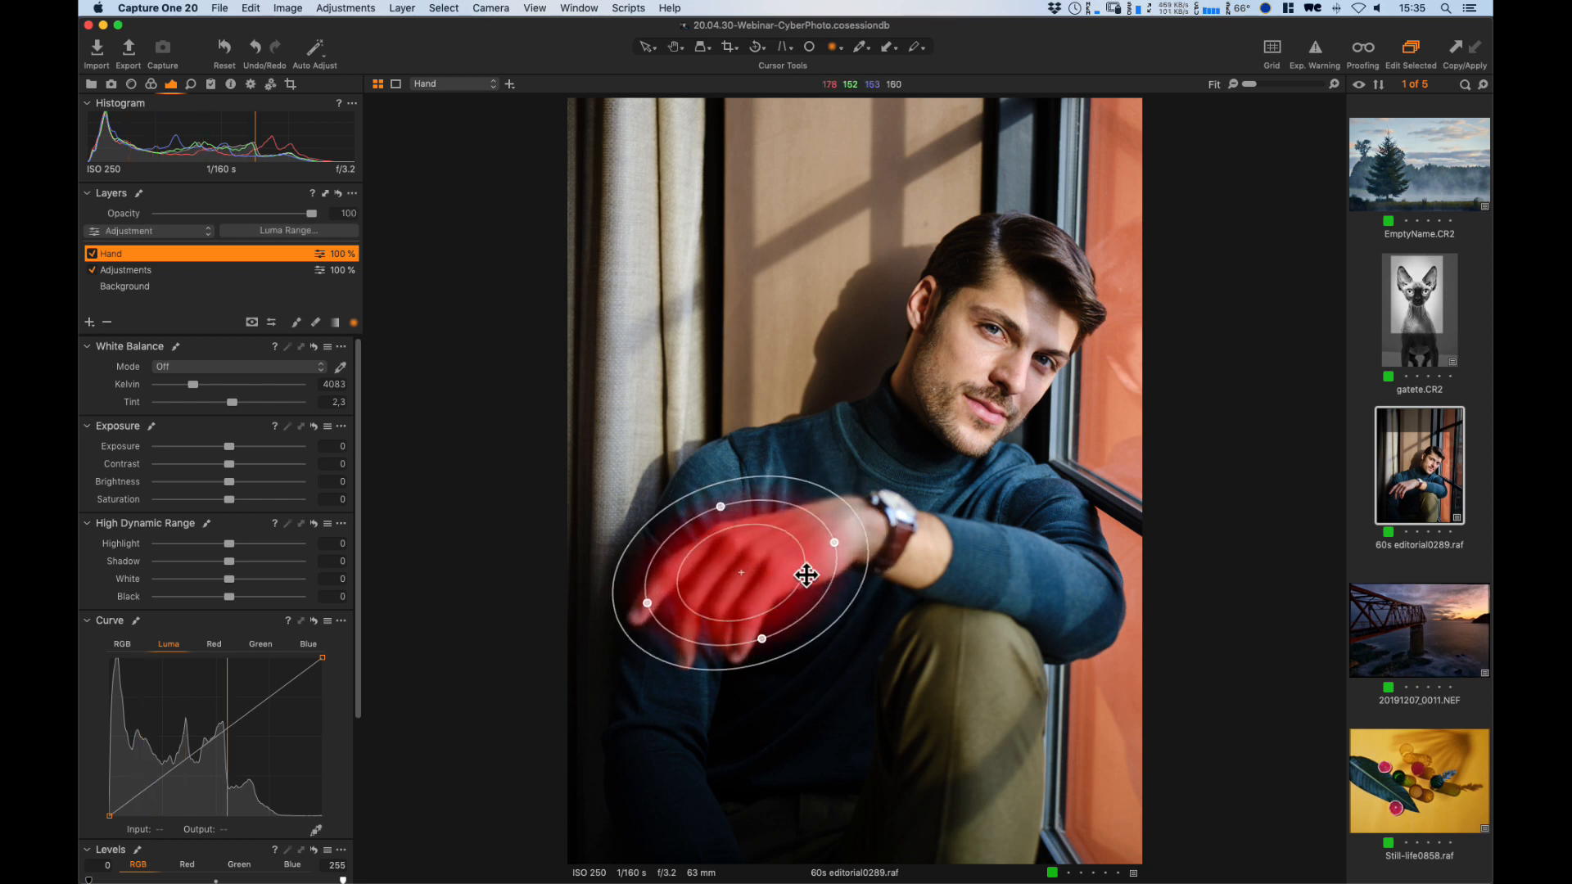
{"action": "left_click_drag", "start_coordinate": [860, 530], "coordinate": [923, 525]}
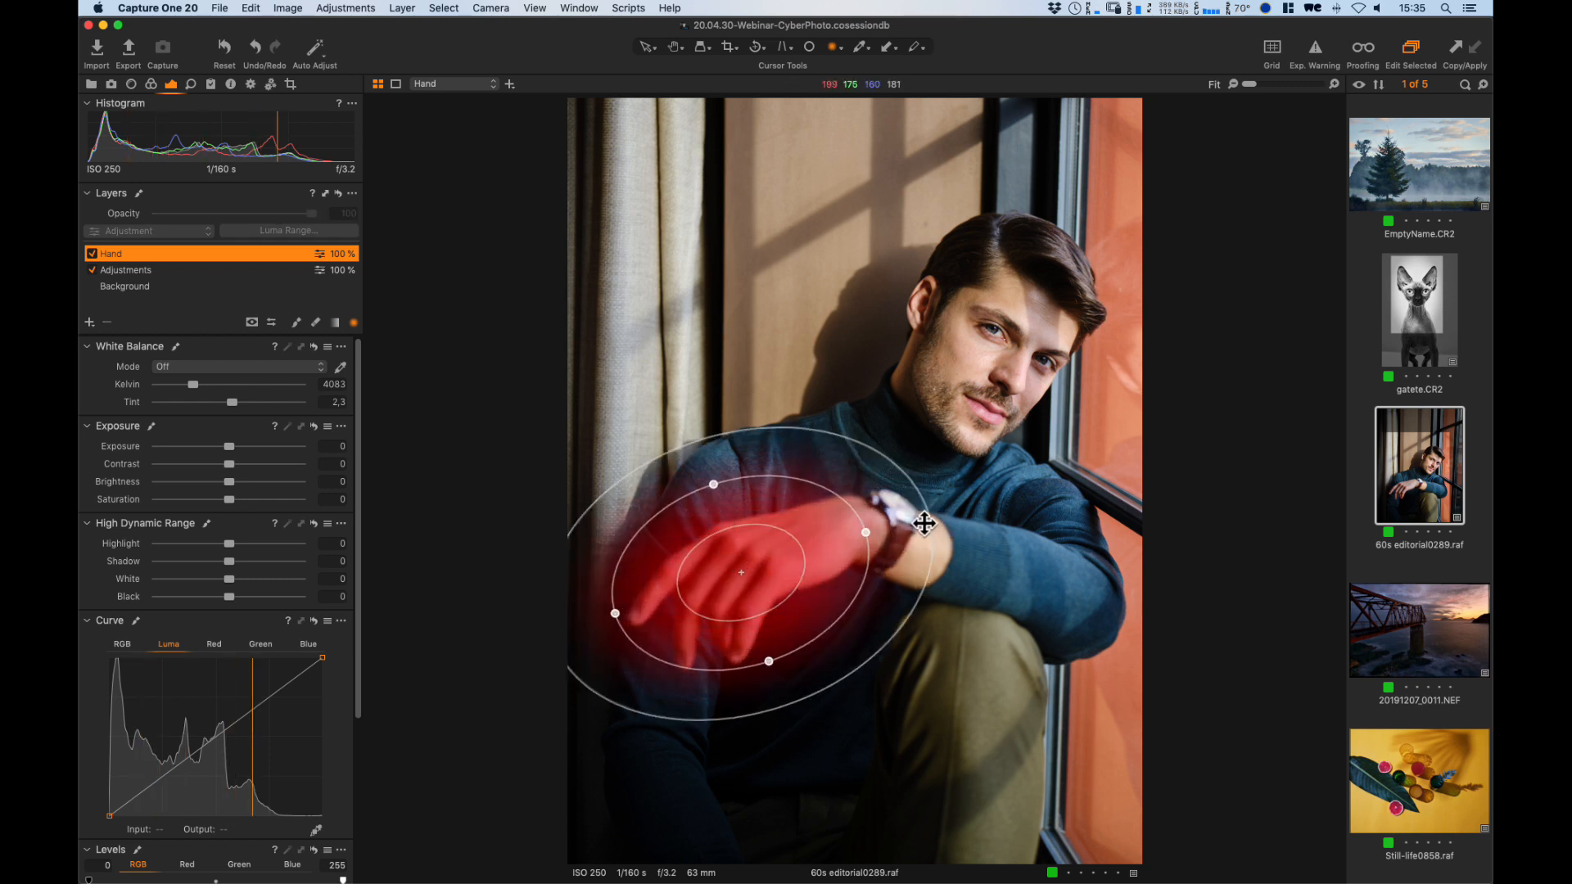
{"action": "left_click_drag", "start_coordinate": [793, 601], "coordinate": [805, 604]}
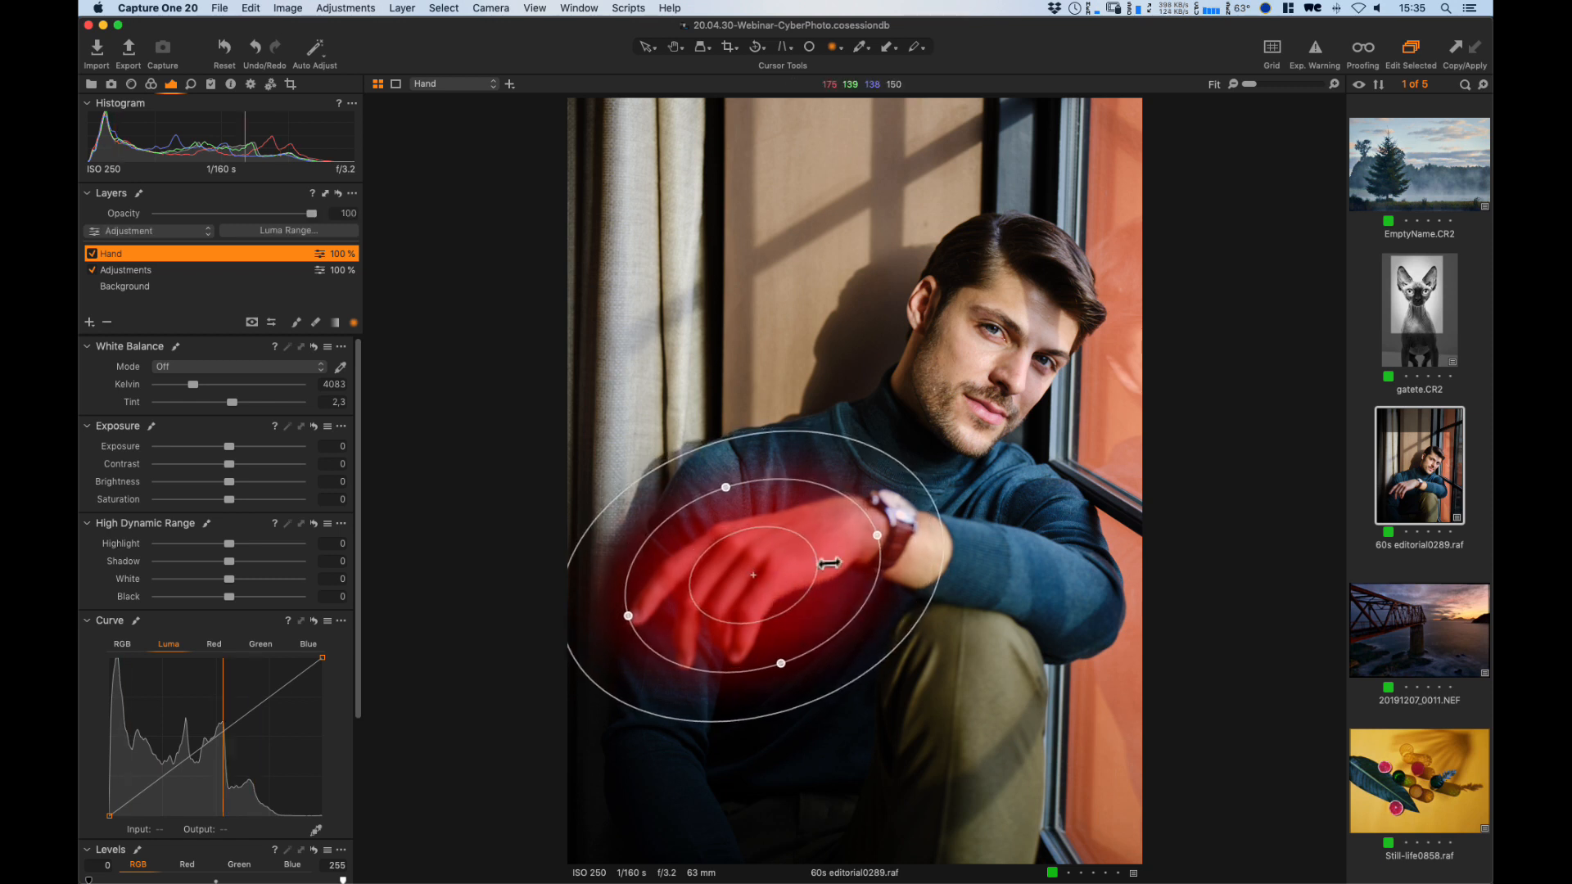
{"action": "left_click_drag", "start_coordinate": [878, 533], "coordinate": [882, 535]}
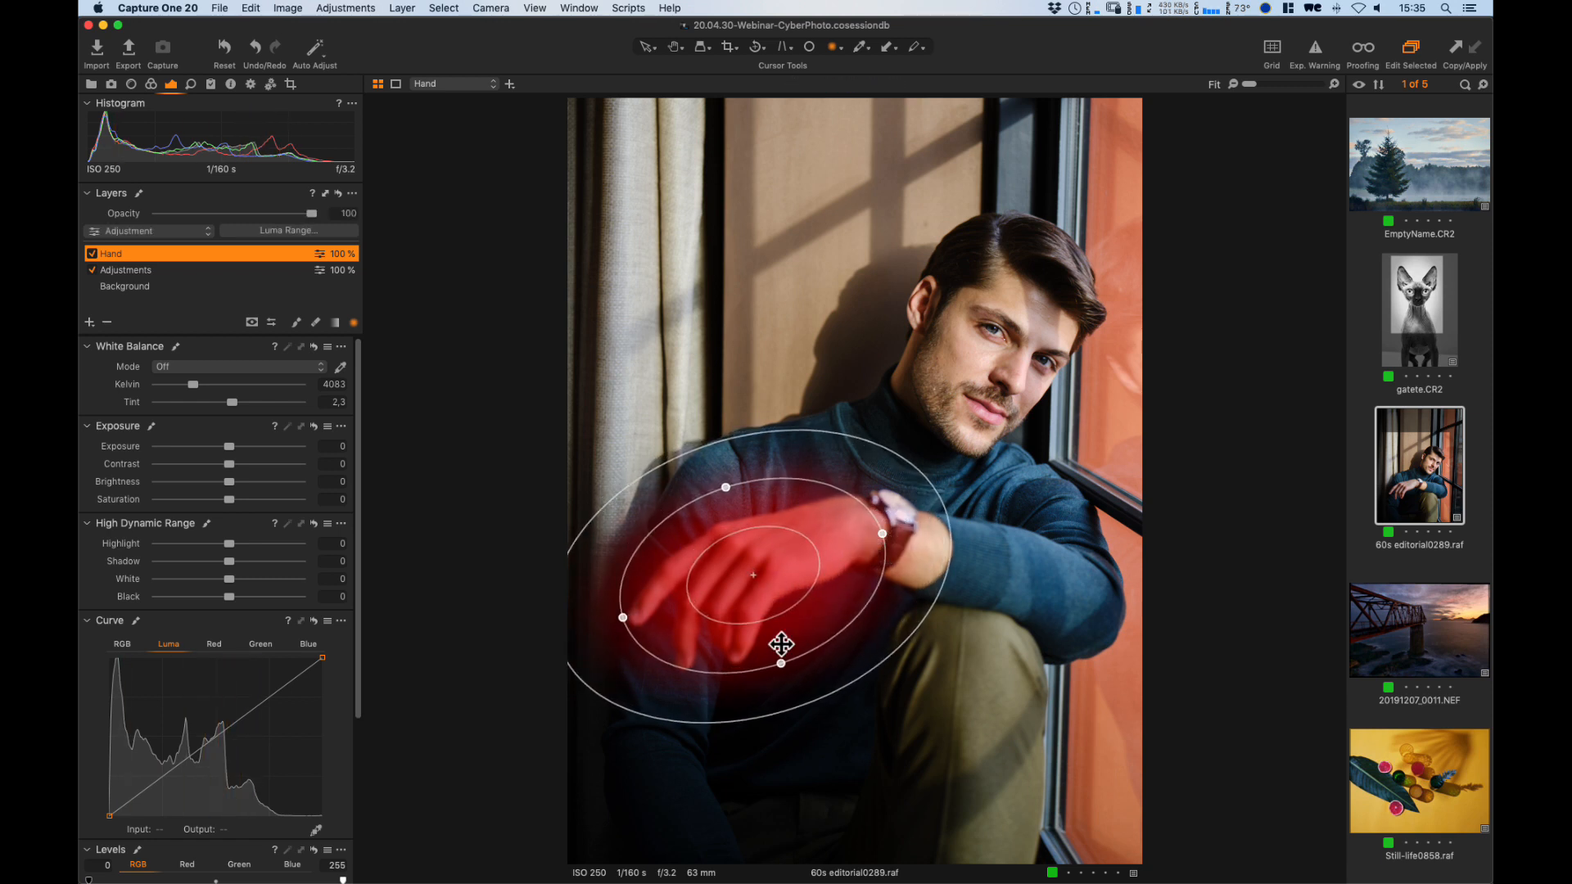
{"action": "left_click_drag", "start_coordinate": [774, 635], "coordinate": [773, 637]}
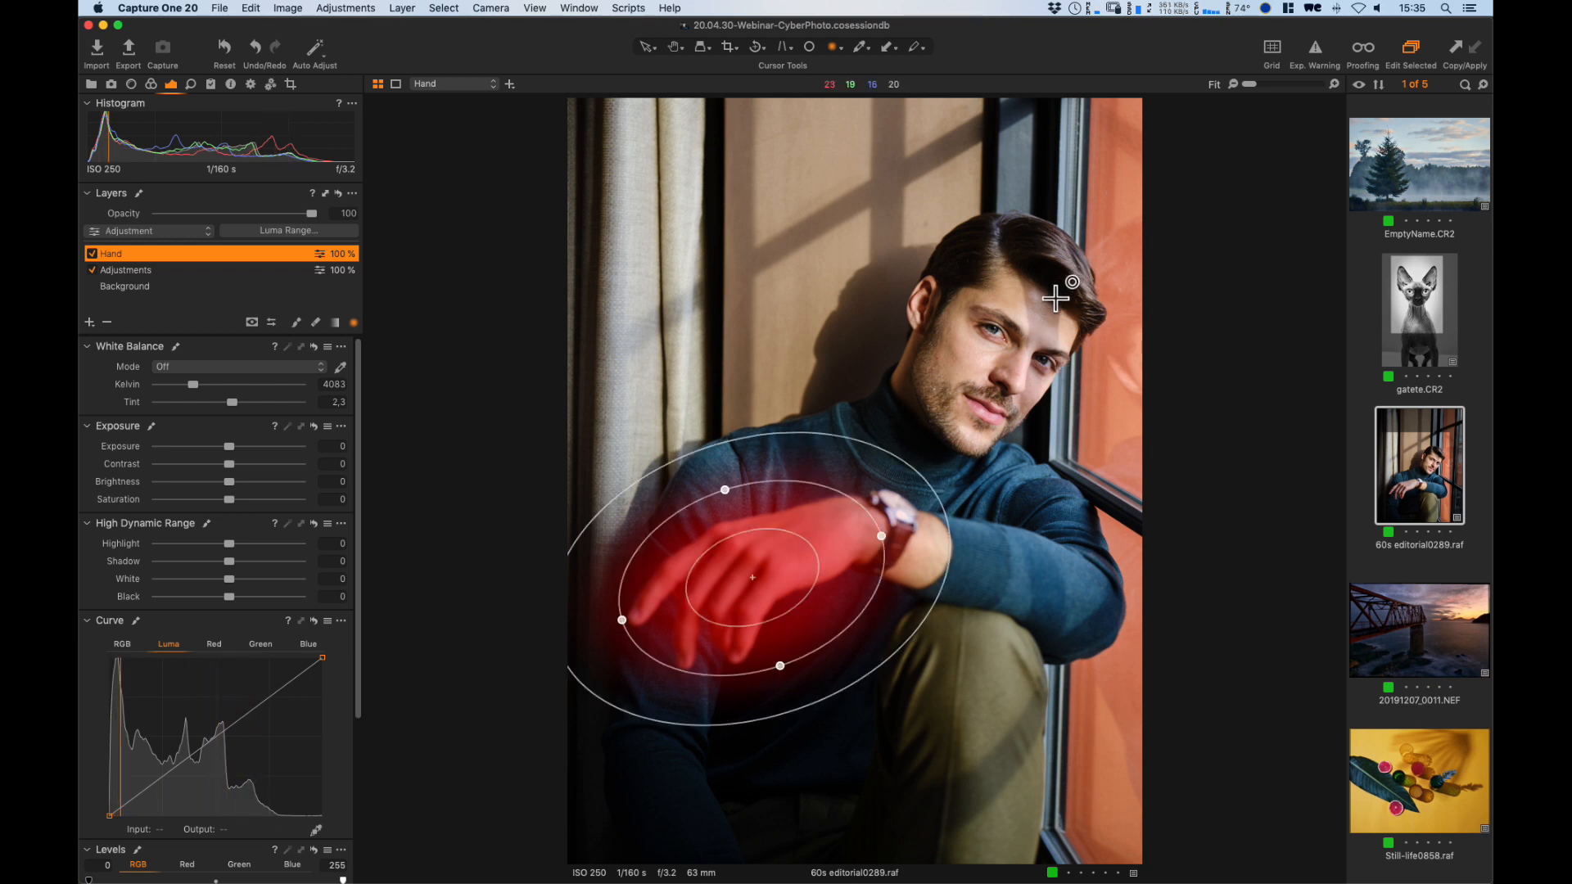
{"action": "key", "text": "m"}
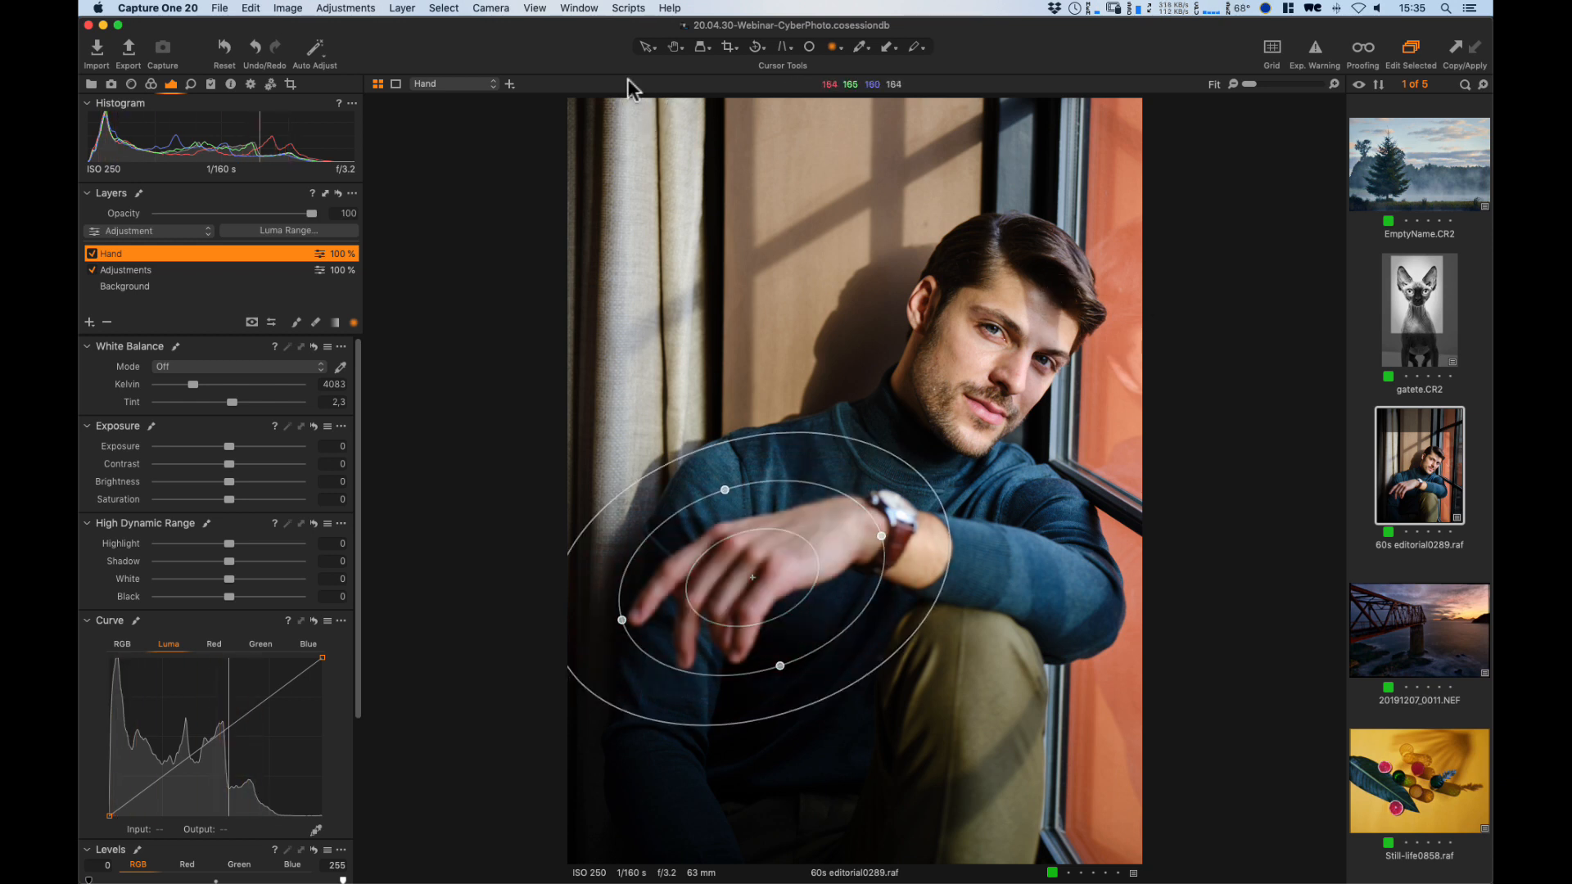
{"action": "left_click", "coordinate": [670, 49]}
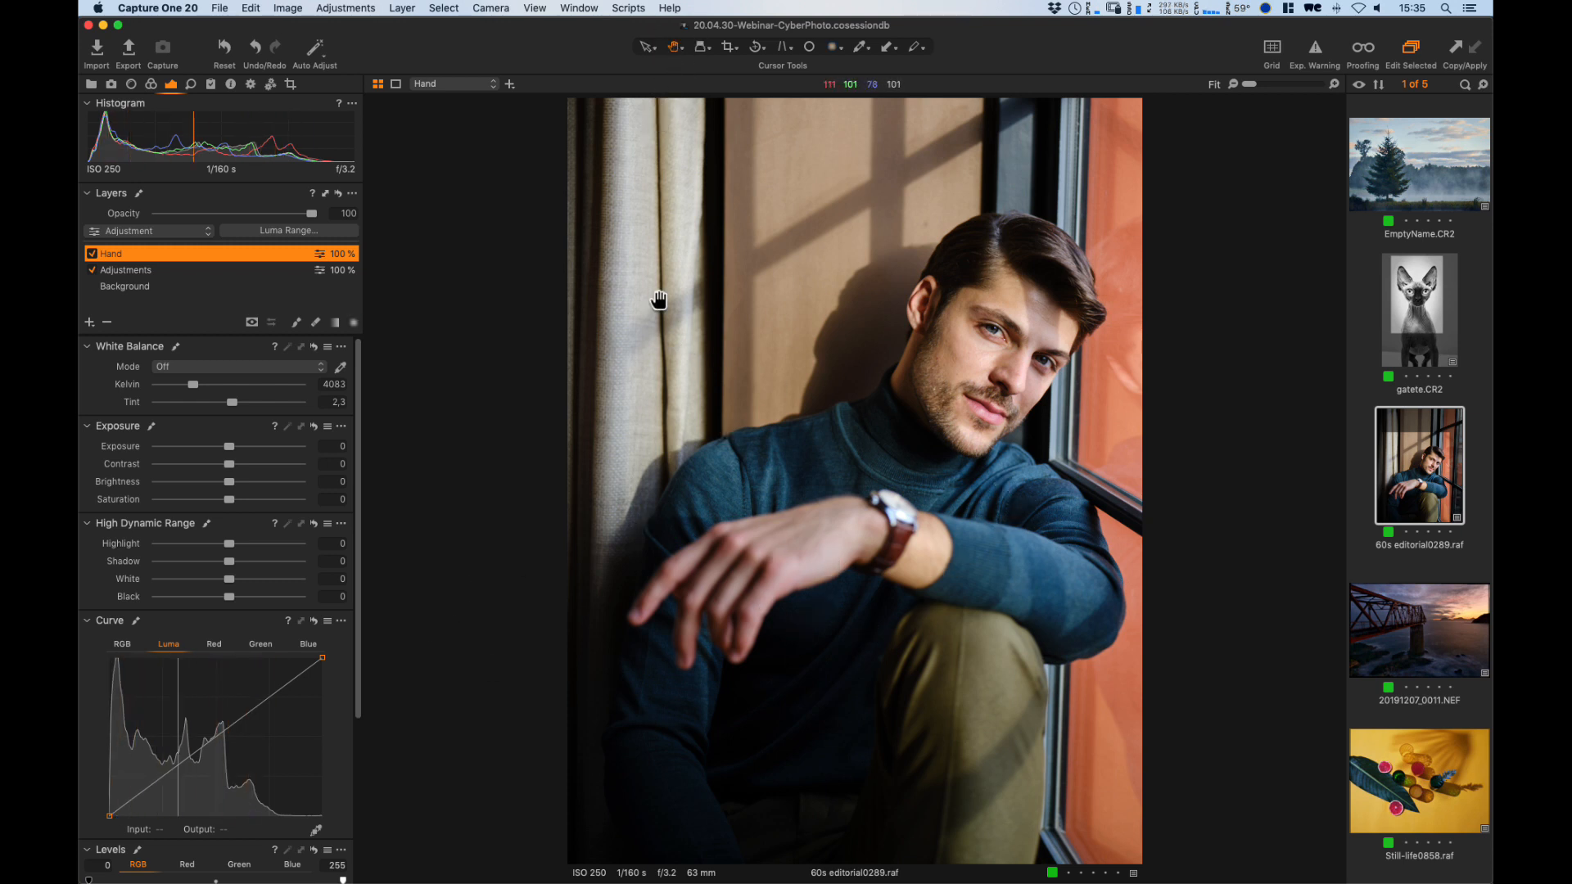
Try shifting the hue of the skin tone sampled from the hand in the Color Editor, and reset that adjustment.
{"action": "left_click", "coordinate": [151, 85]}
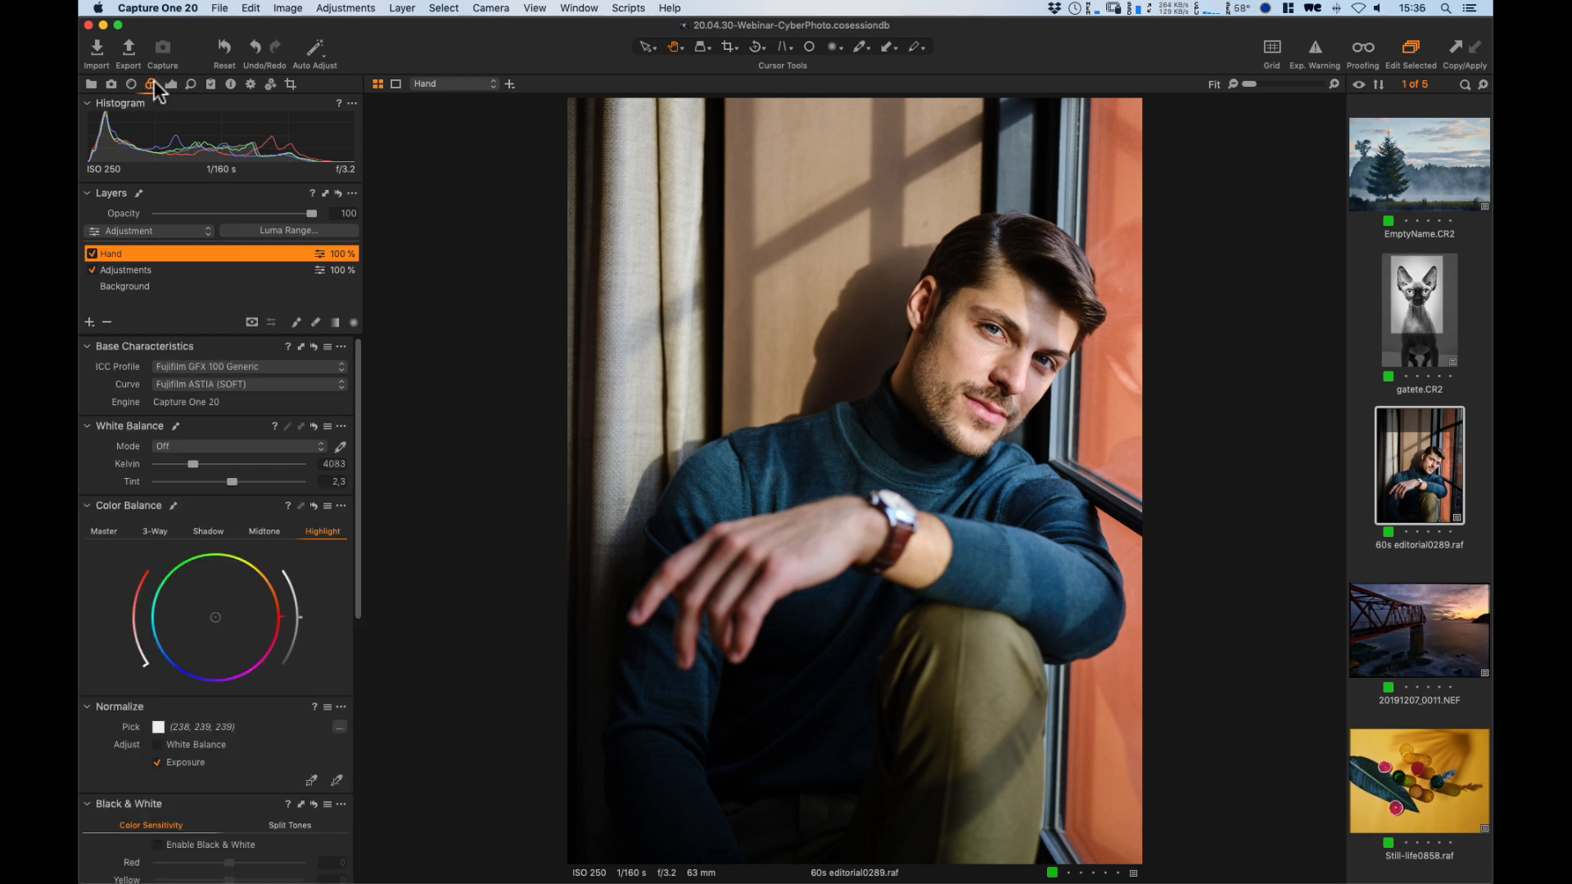
{"action": "left_click_drag", "start_coordinate": [360, 380], "coordinate": [344, 672]}
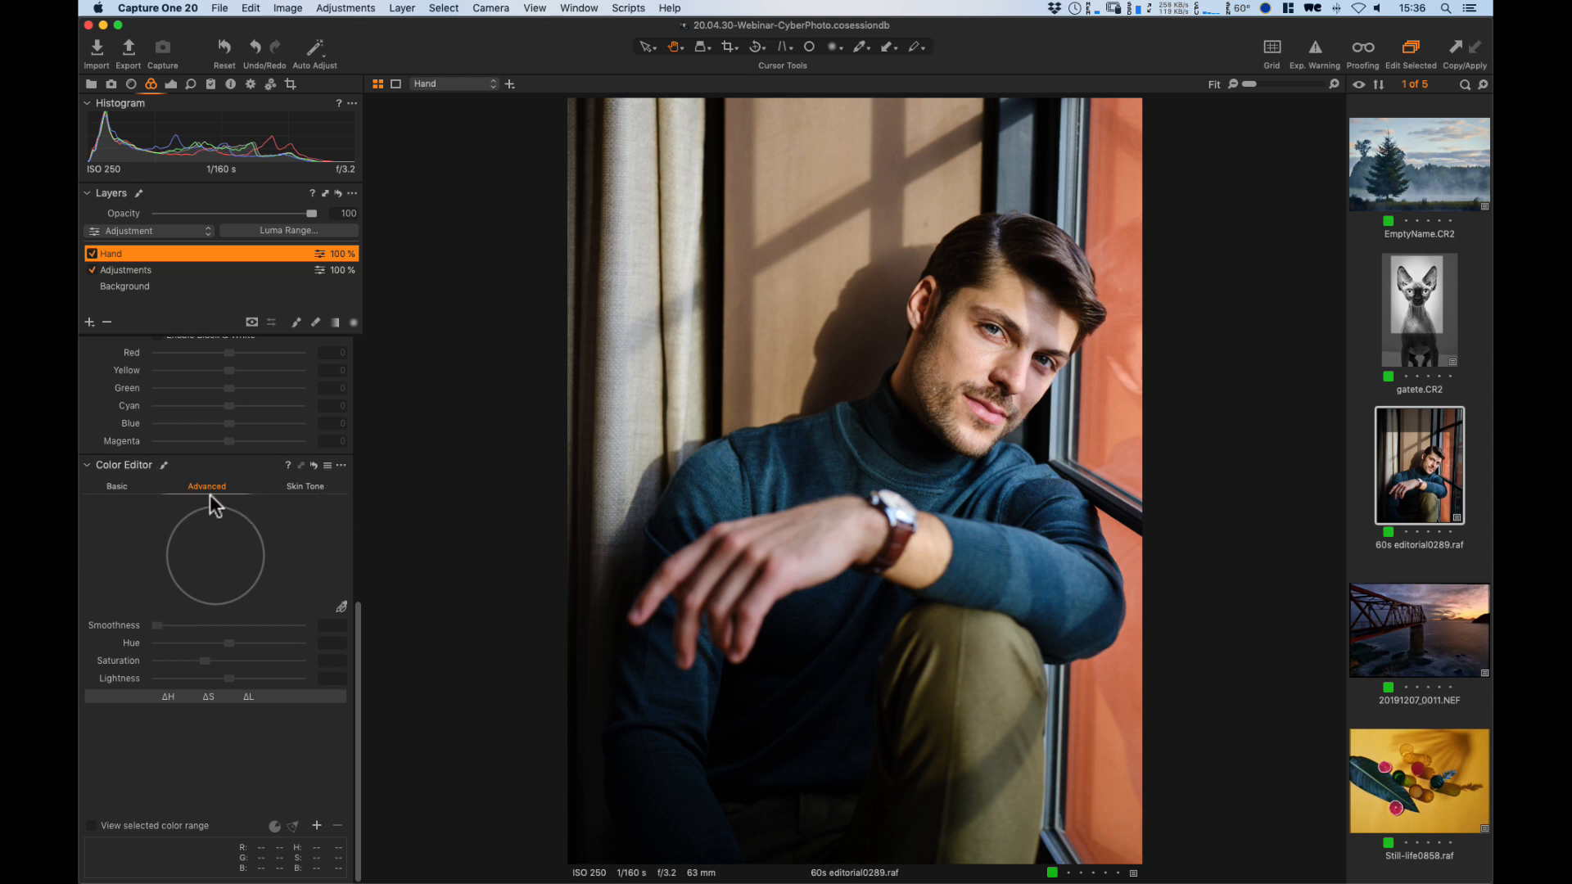
{"action": "left_click", "coordinate": [311, 486]}
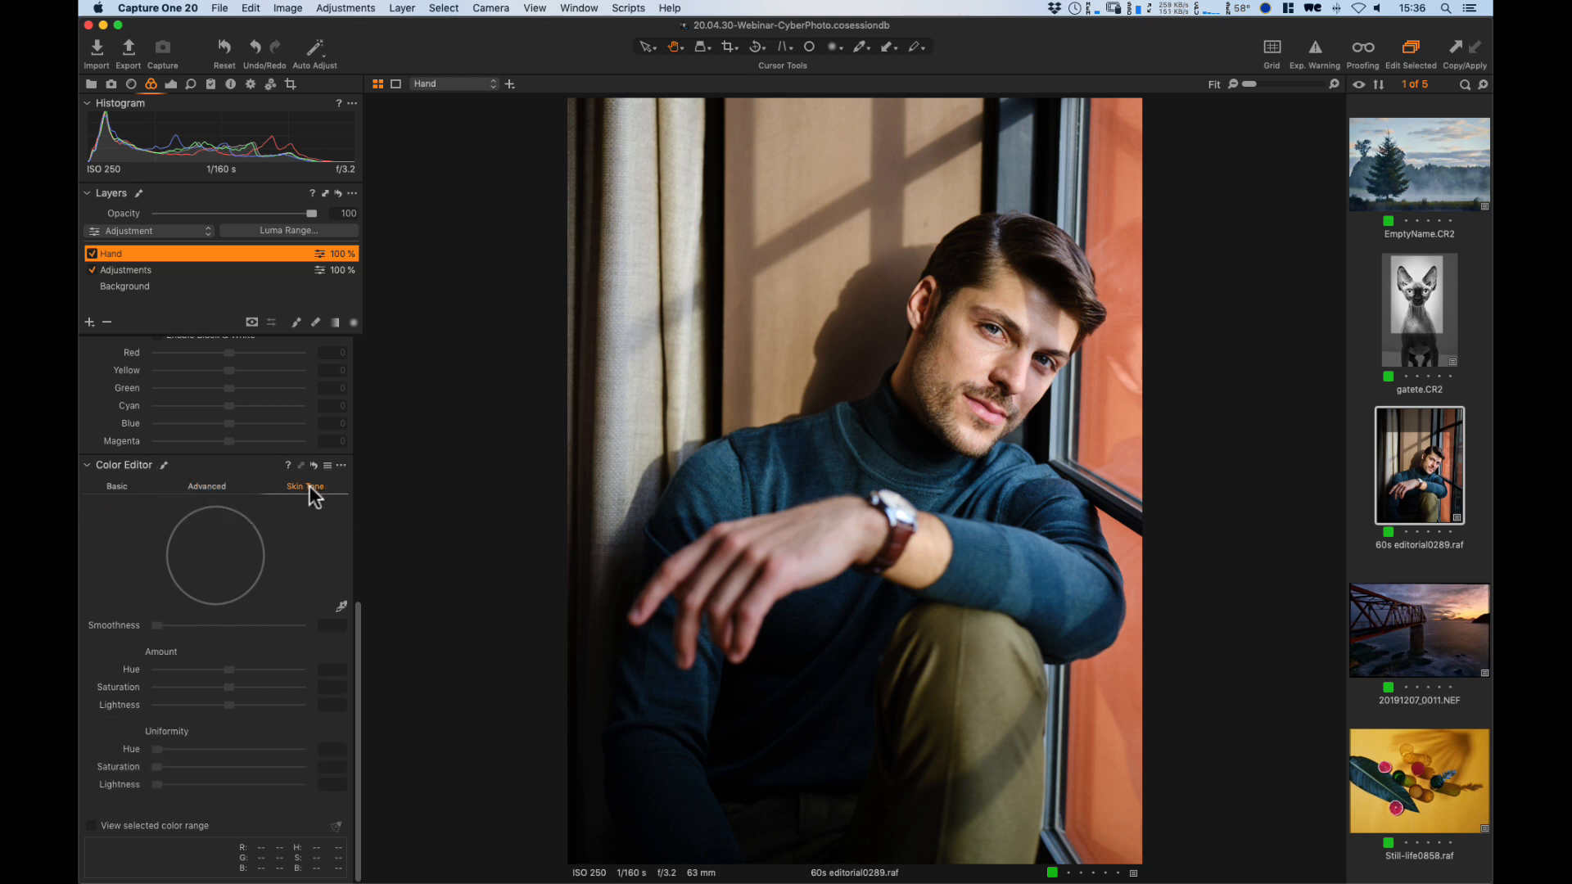
{"action": "left_click", "coordinate": [342, 607]}
{"action": "left_click", "coordinate": [778, 545]}
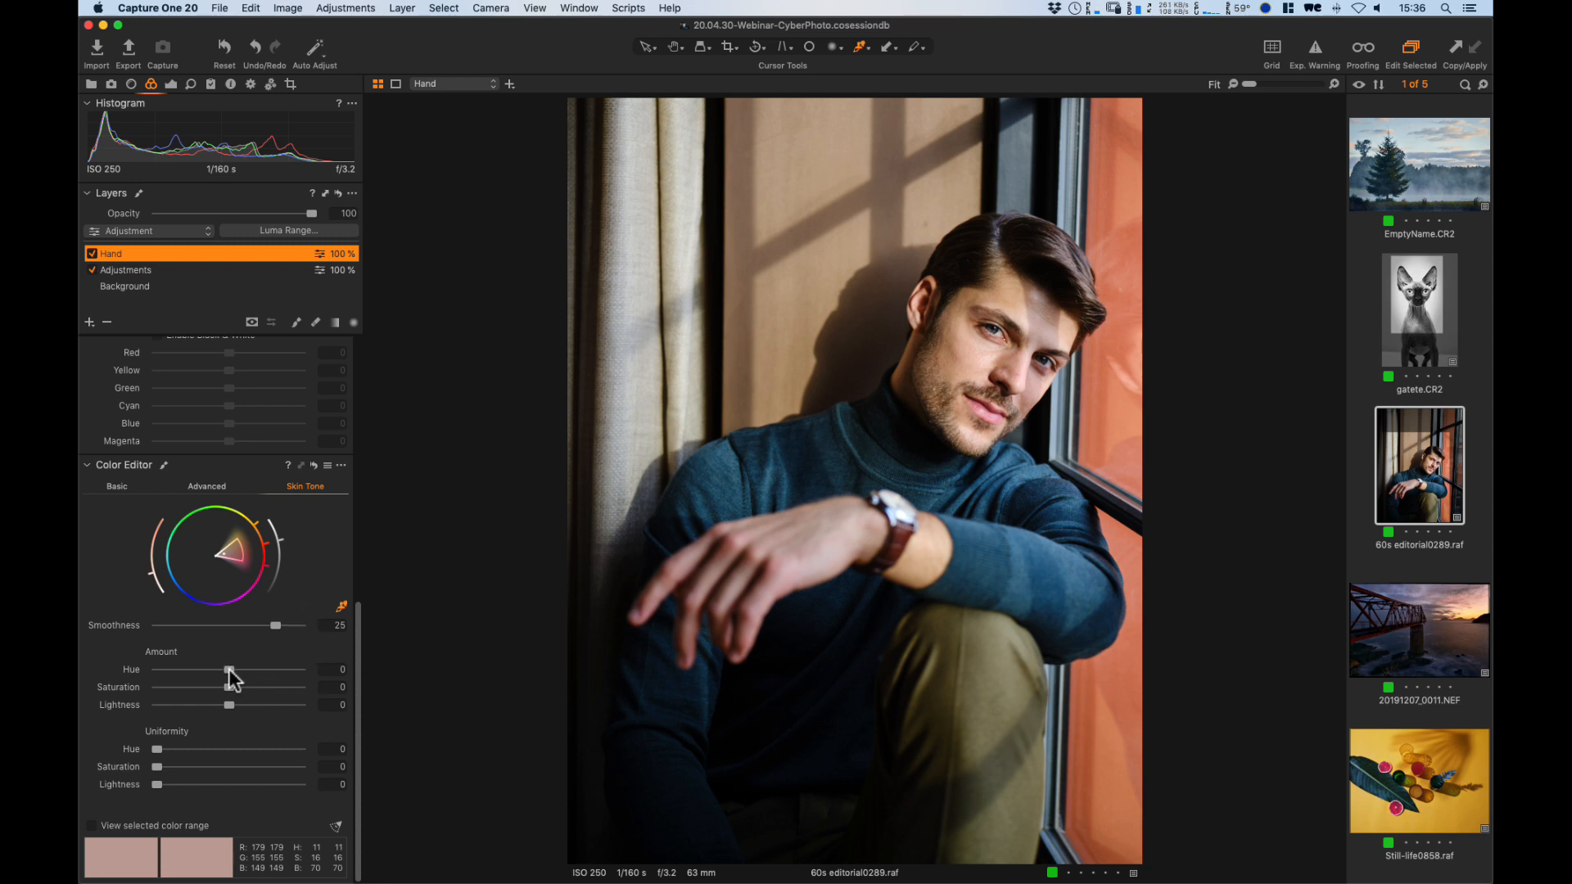
{"action": "left_click_drag", "start_coordinate": [229, 669], "coordinate": [313, 675]}
{"action": "left_click", "coordinate": [313, 466]}
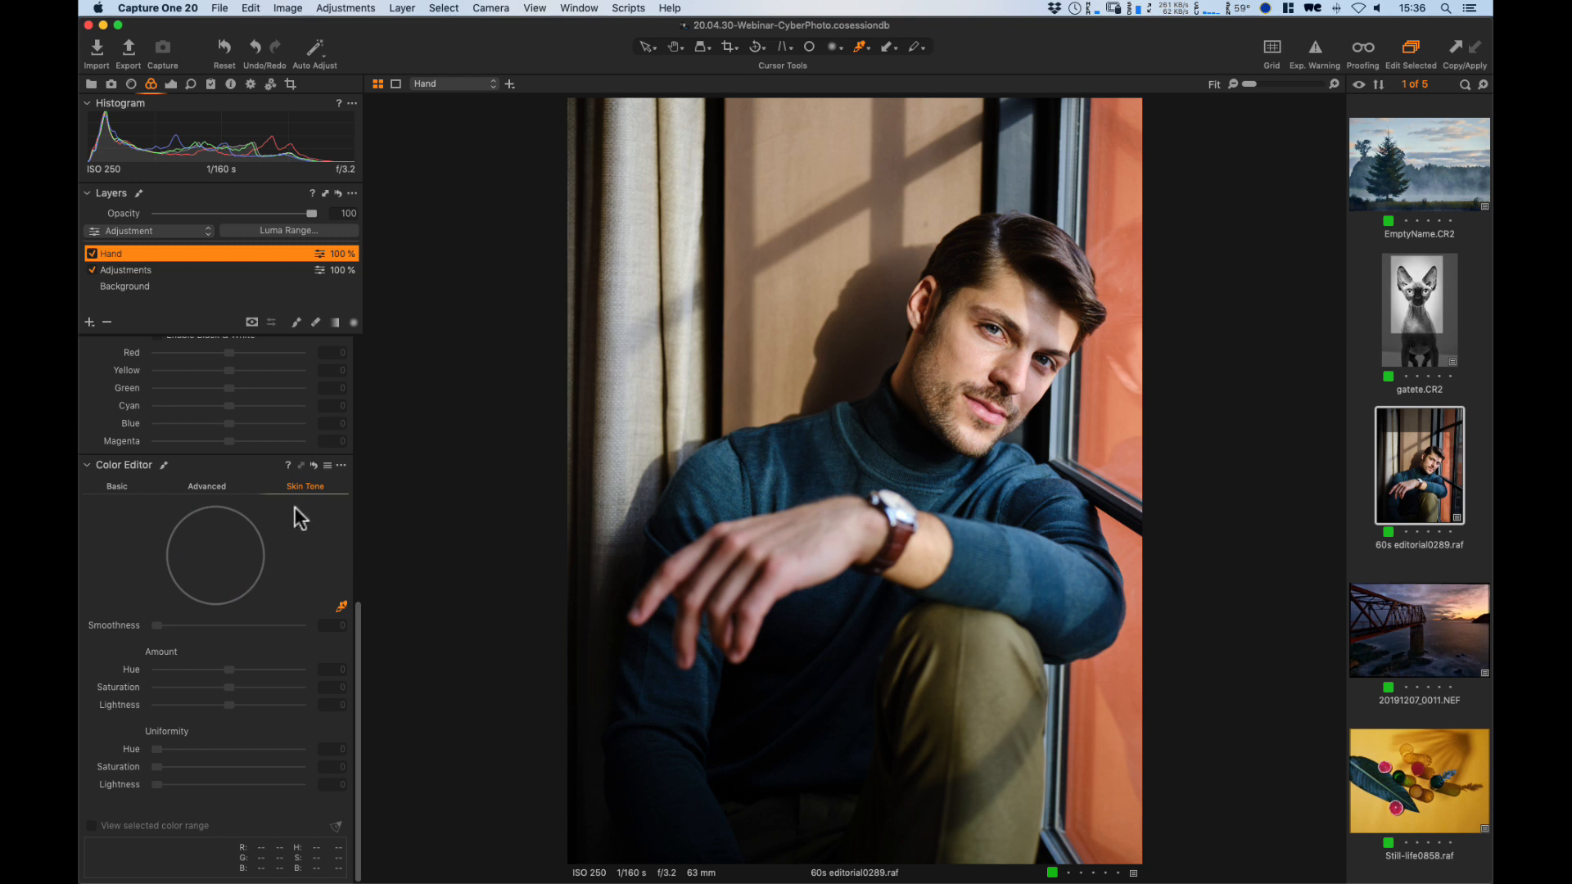
Sample the hand's skin color in the advanced Color Editor, view the selected color range and check it against the layer mask.
{"action": "left_click", "coordinate": [206, 486]}
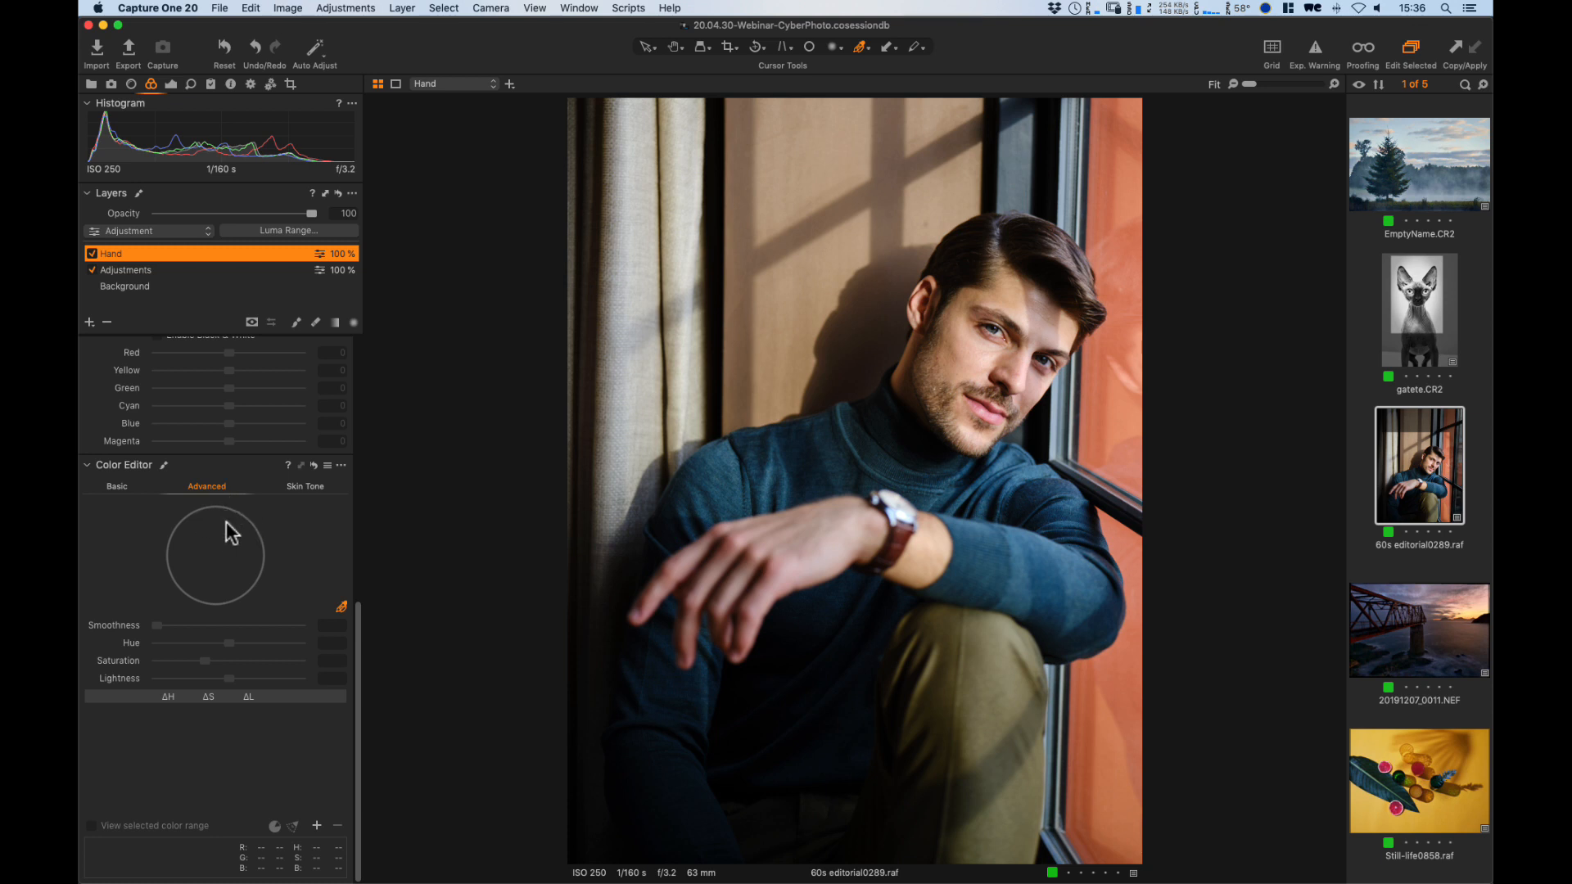
{"action": "left_click", "coordinate": [782, 537]}
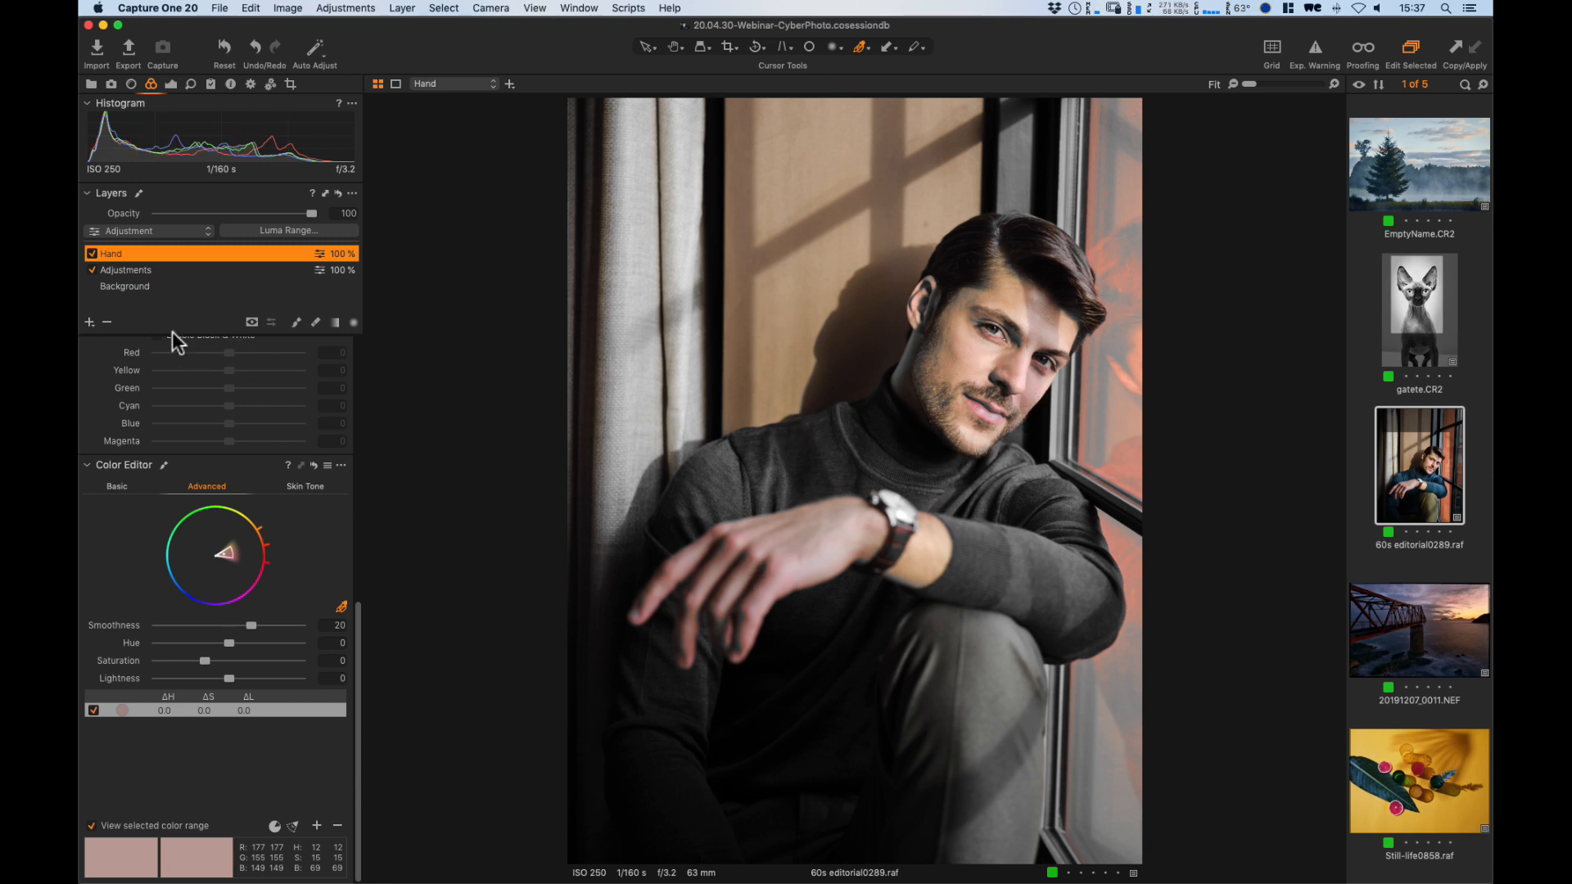
{"action": "key", "text": "m"}
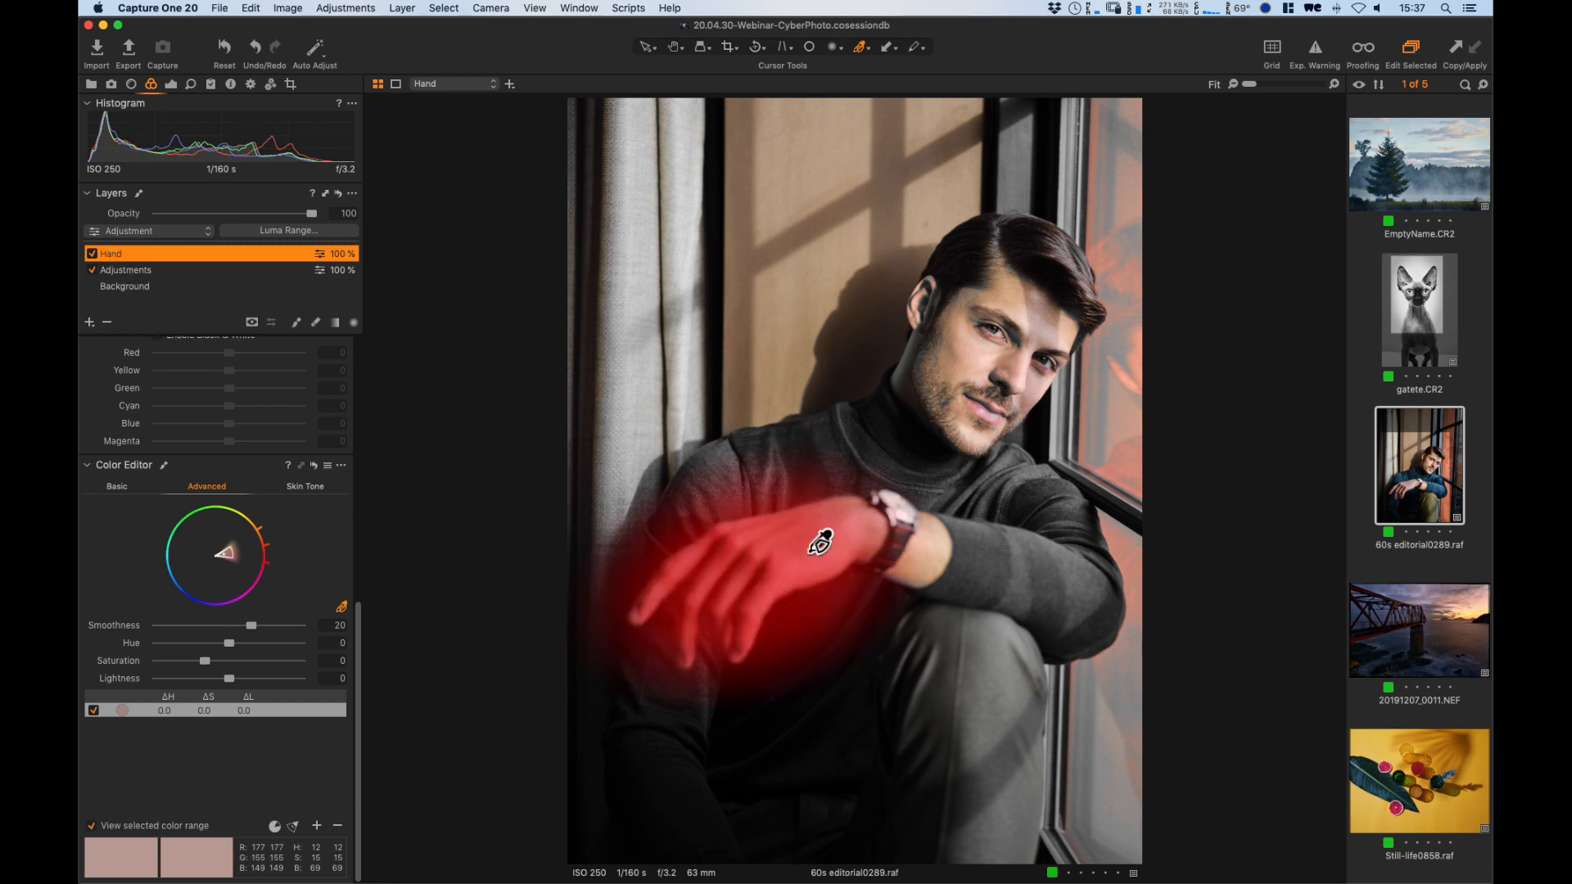
{"action": "key", "text": "m"}
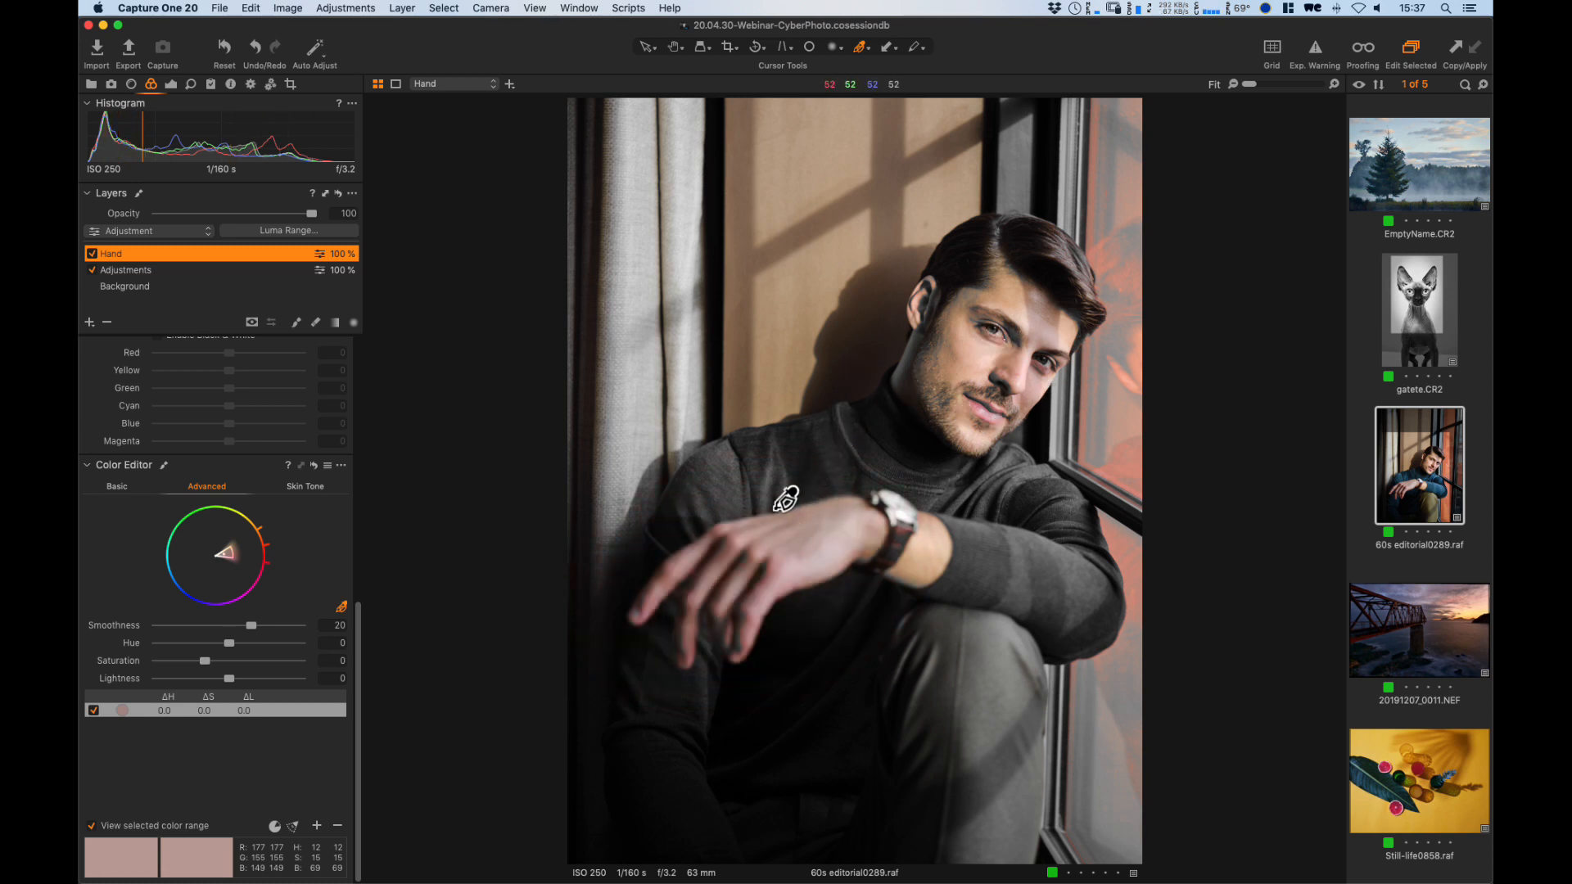
Widen the sampled color range on the color wheel to take in all skin tones of the fingers, and turn off the selected range view.
{"action": "key", "text": "h"}
{"action": "left_click", "coordinate": [712, 598]}
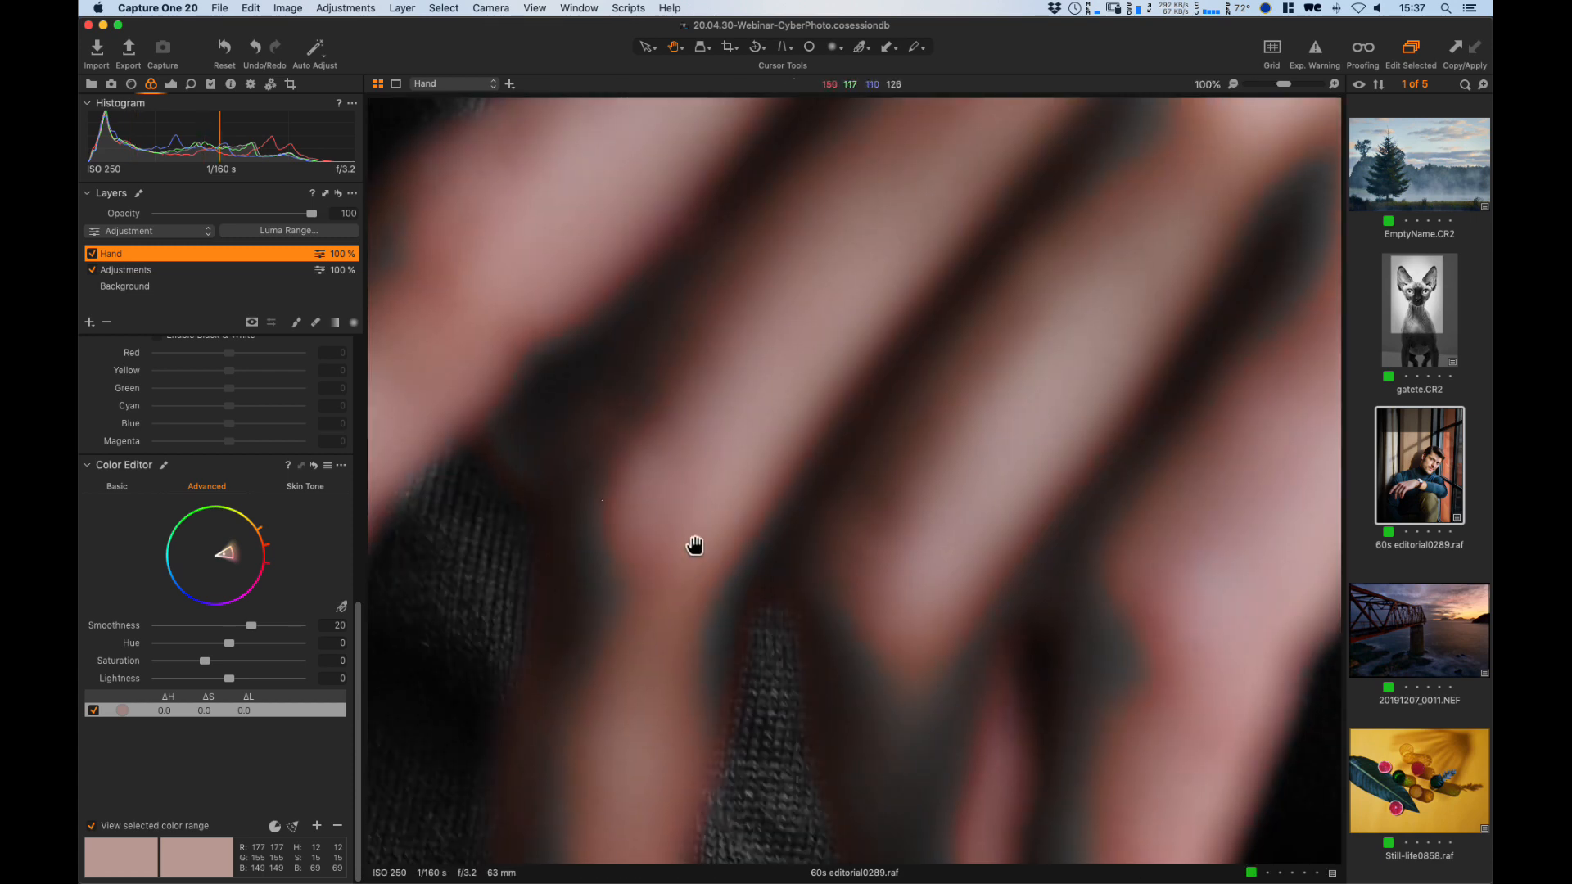
{"action": "left_click_drag", "start_coordinate": [696, 547], "coordinate": [1037, 301]}
{"action": "left_click_drag", "start_coordinate": [1284, 84], "coordinate": [1253, 85]}
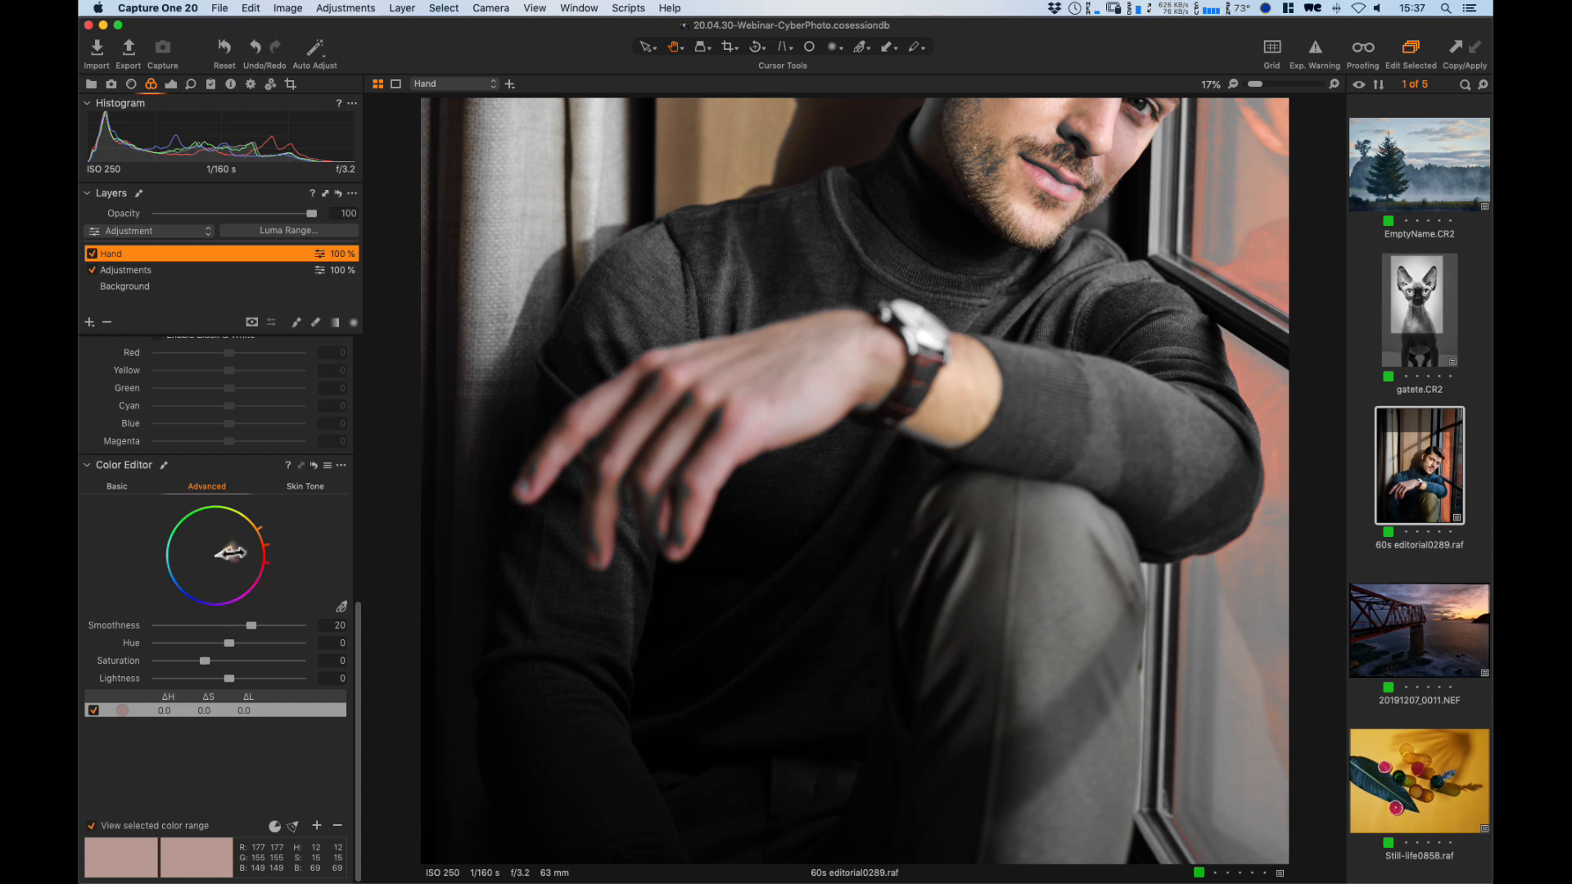
{"action": "mouse_move", "coordinate": [229, 555]}
{"action": "left_mouse_down"}
{"action": "mouse_move", "coordinate": [255, 548]}
{"action": "mouse_move", "coordinate": [240, 566]}
{"action": "left_mouse_up"}
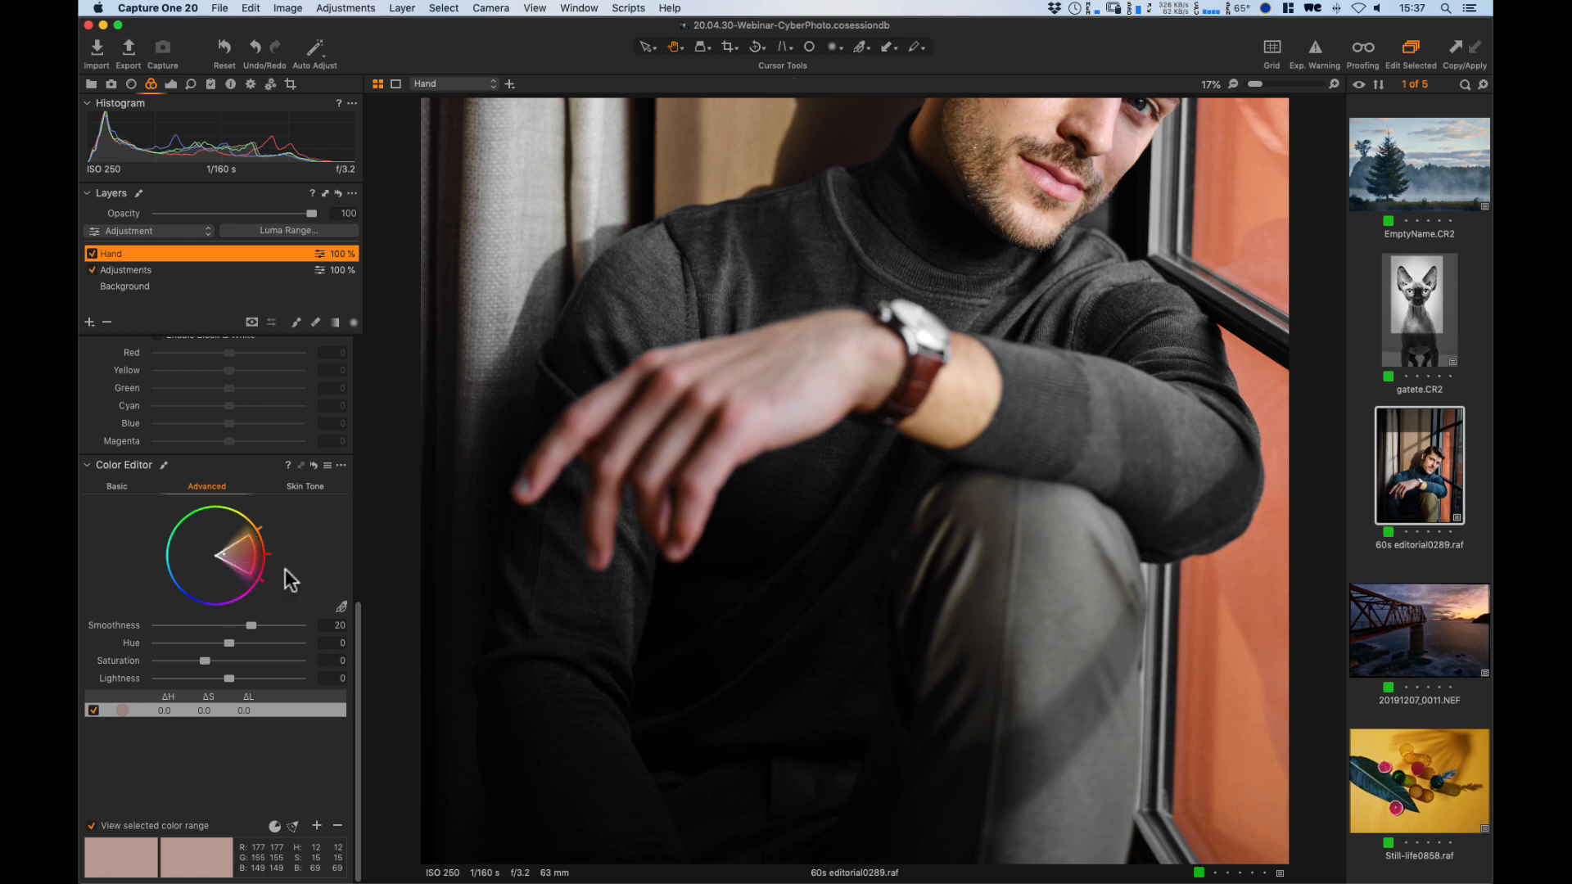
{"action": "left_click", "coordinate": [814, 464]}
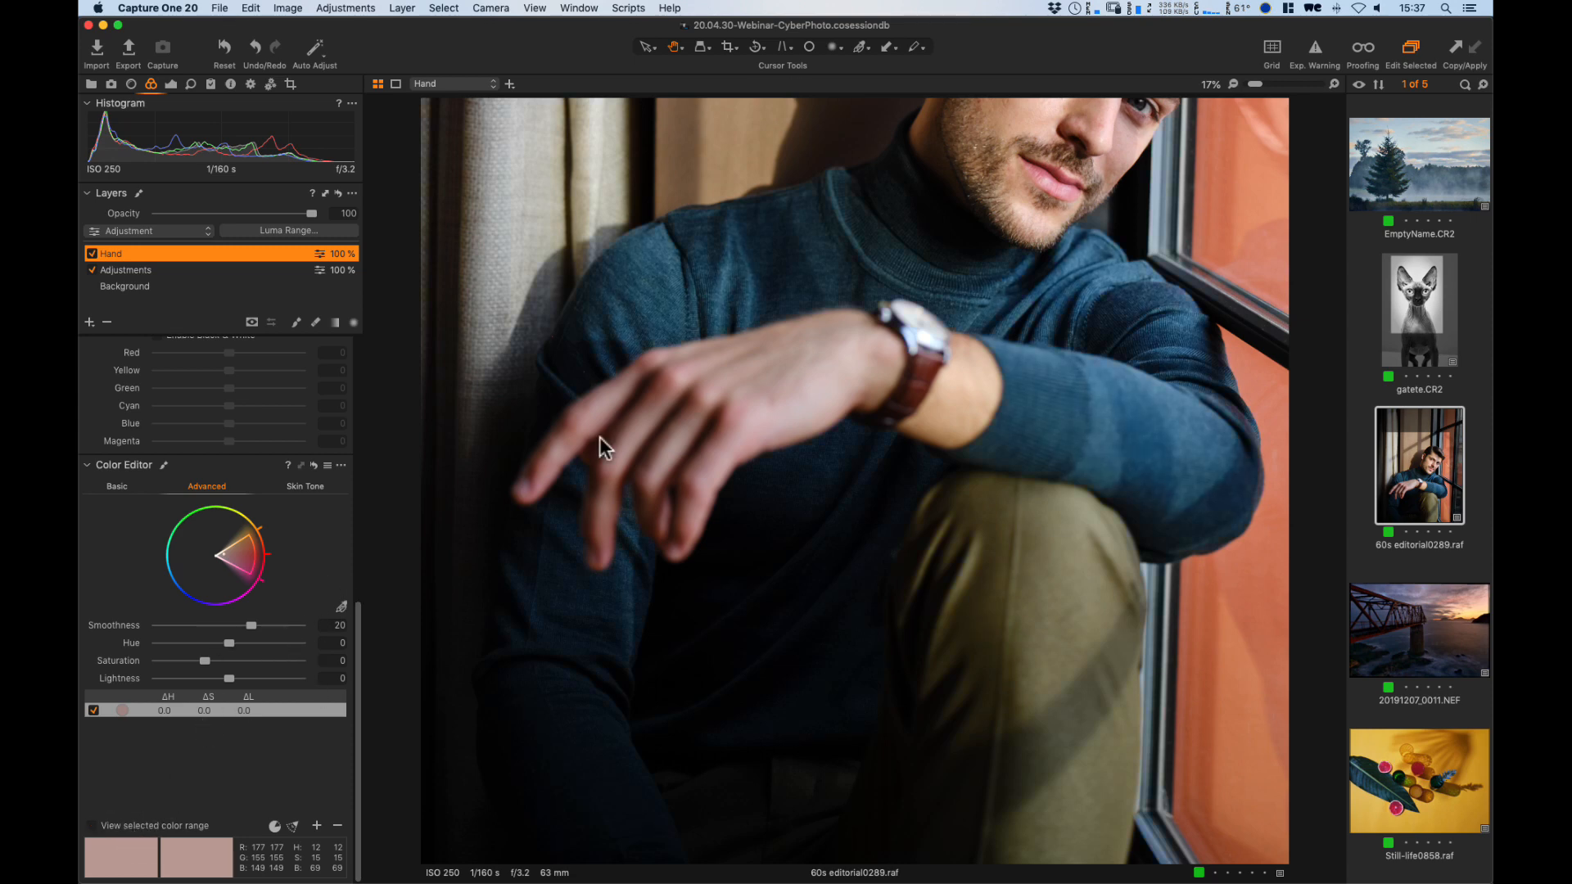
Set the sampled skin color's hue to 15.9, saturation to 0.9 and lightness to -4.4, and compare the hand with the layer off and on.
{"action": "double_click", "coordinate": [958, 348]}
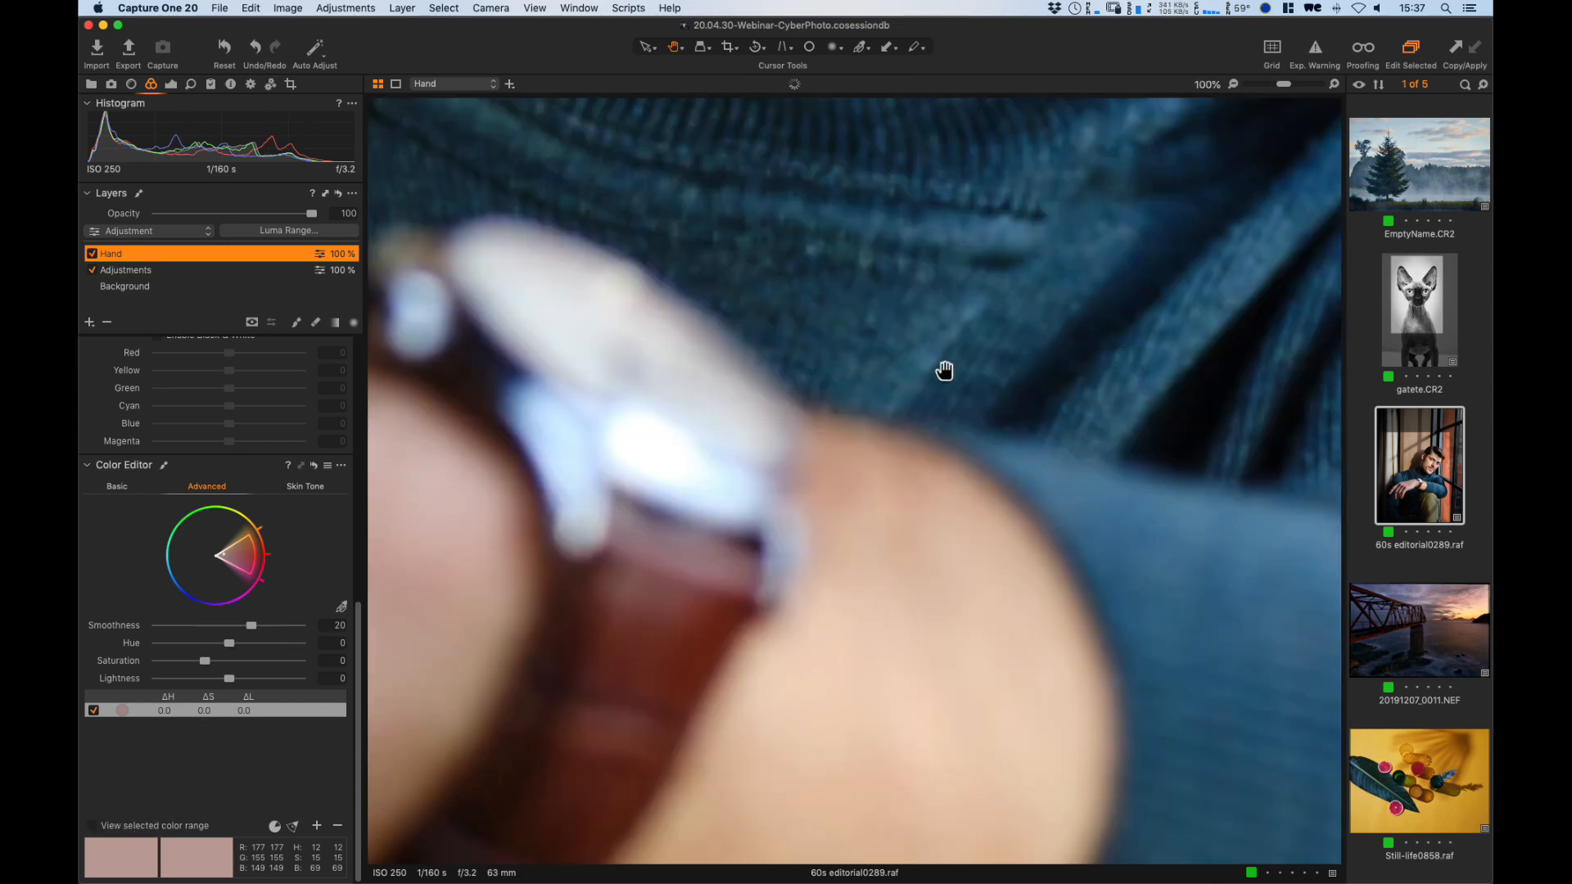
{"action": "double_click", "coordinate": [871, 422]}
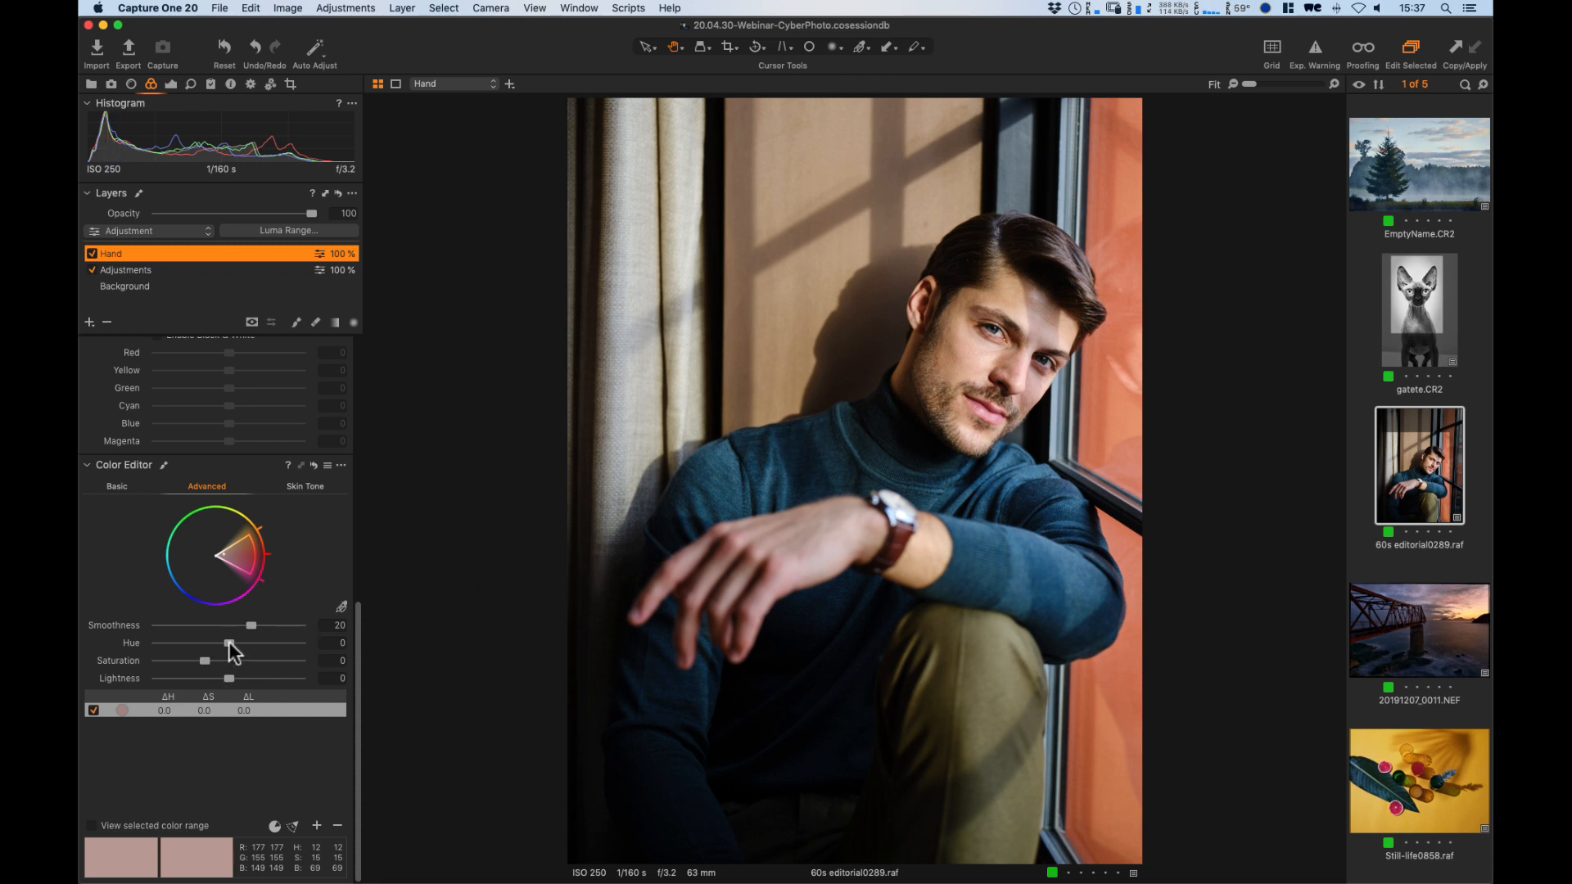
{"action": "mouse_move", "coordinate": [229, 643]}
{"action": "left_mouse_down"}
{"action": "mouse_move", "coordinate": [123, 652]}
{"action": "mouse_move", "coordinate": [348, 656]}
{"action": "mouse_move", "coordinate": [228, 652]}
{"action": "left_mouse_up"}
{"action": "left_click_drag", "start_coordinate": [228, 643], "coordinate": [229, 676]}
{"action": "left_click_drag", "start_coordinate": [266, 644], "coordinate": [264, 647]}
{"action": "left_click", "coordinate": [92, 254]}
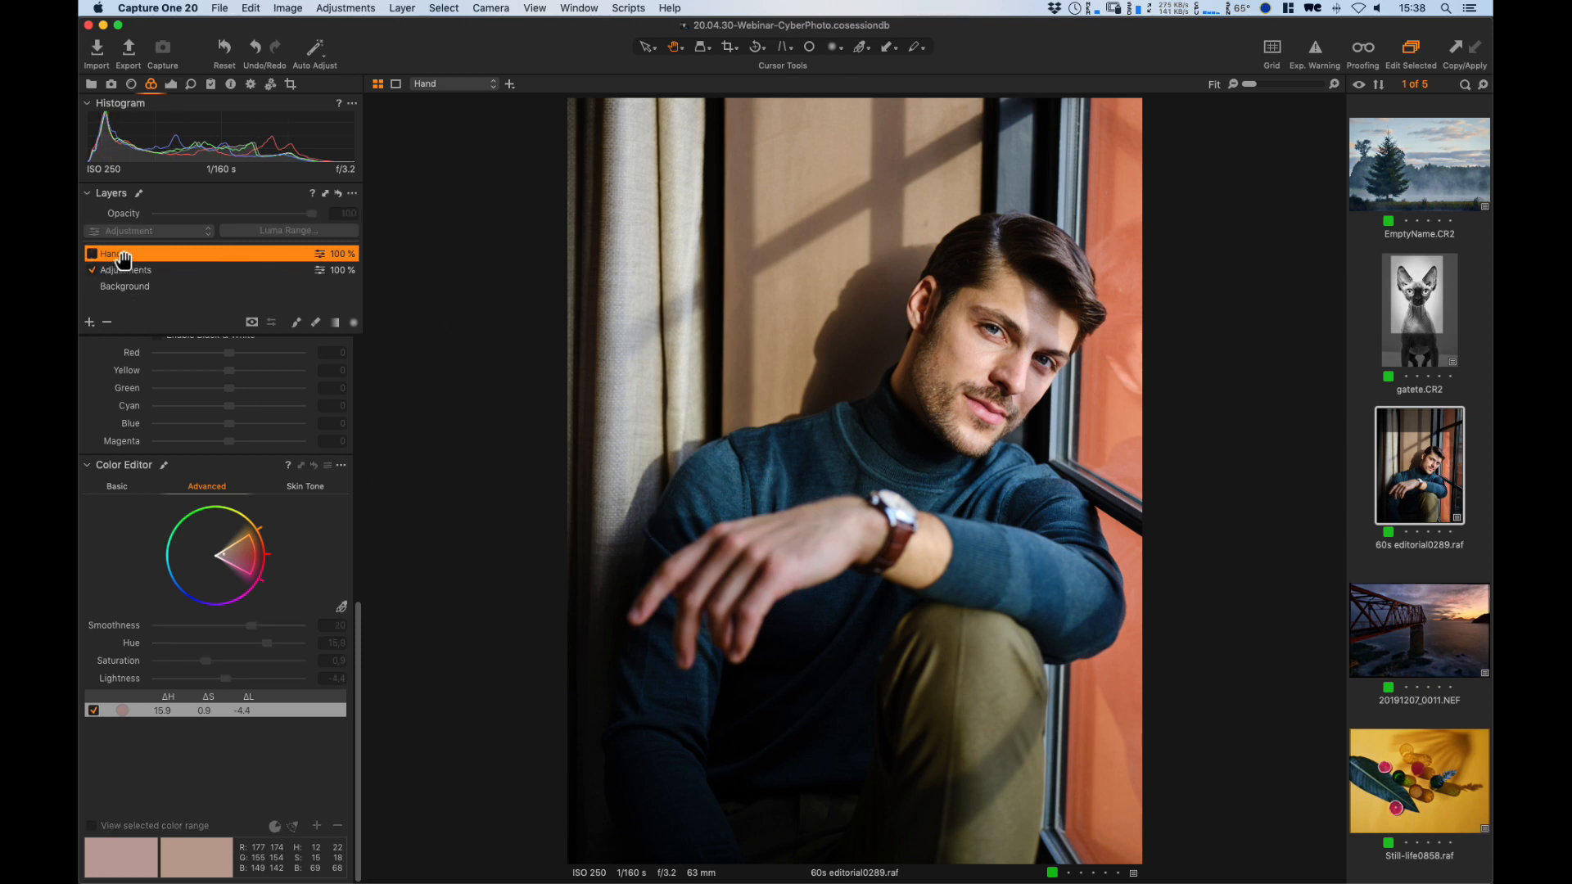
{"action": "left_click", "coordinate": [92, 254]}
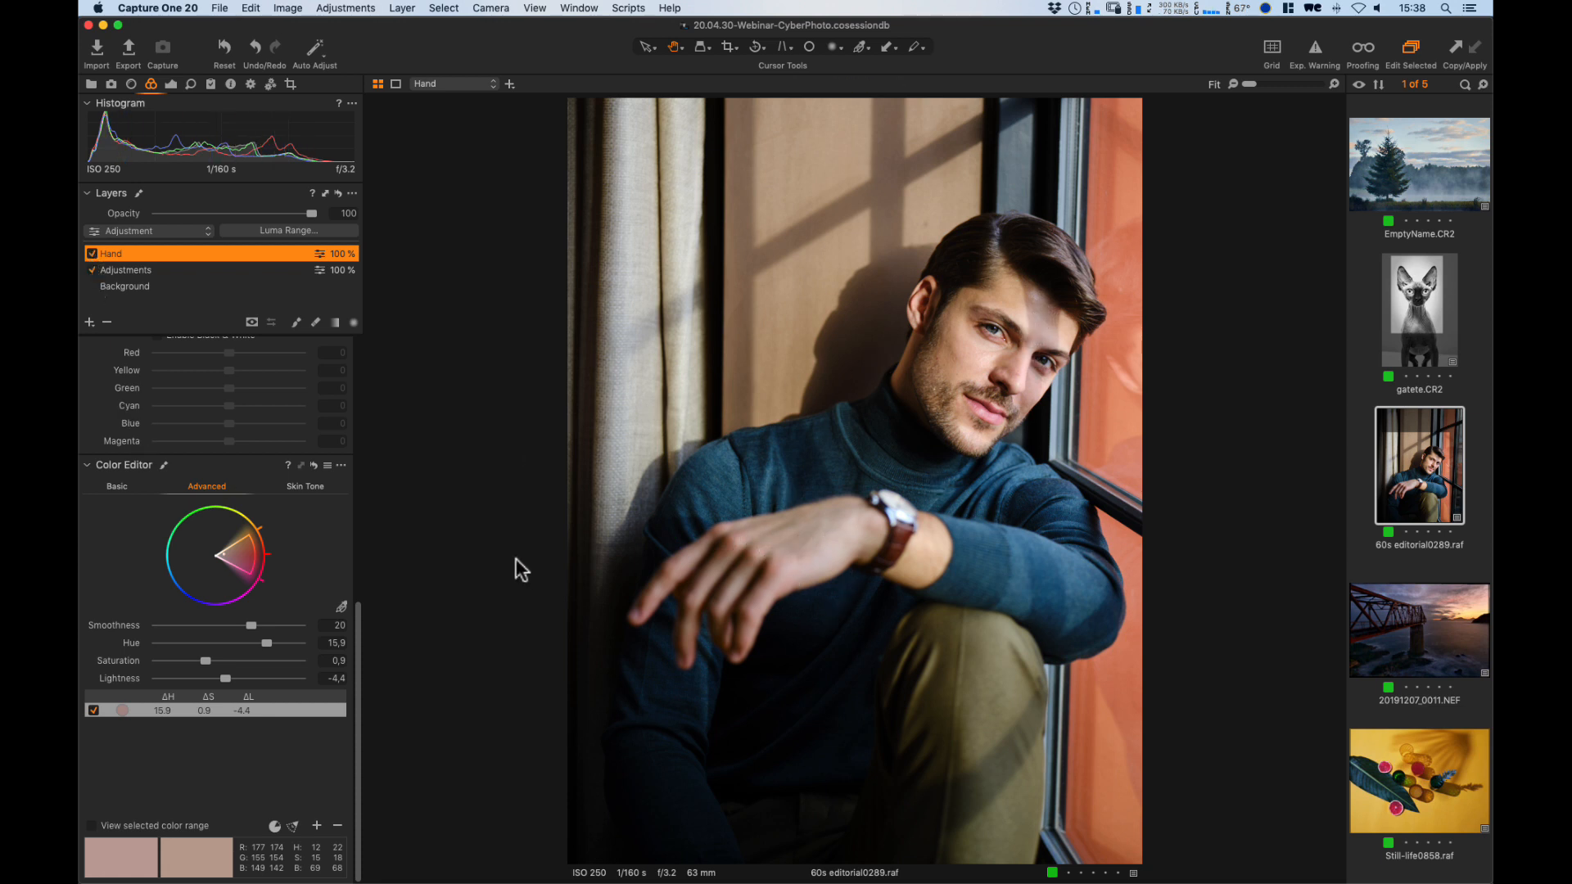
Sample the hand's skin color in the Color Editor's Skin Tone mode and widen its color range on the wheel.
{"action": "left_click", "coordinate": [305, 487]}
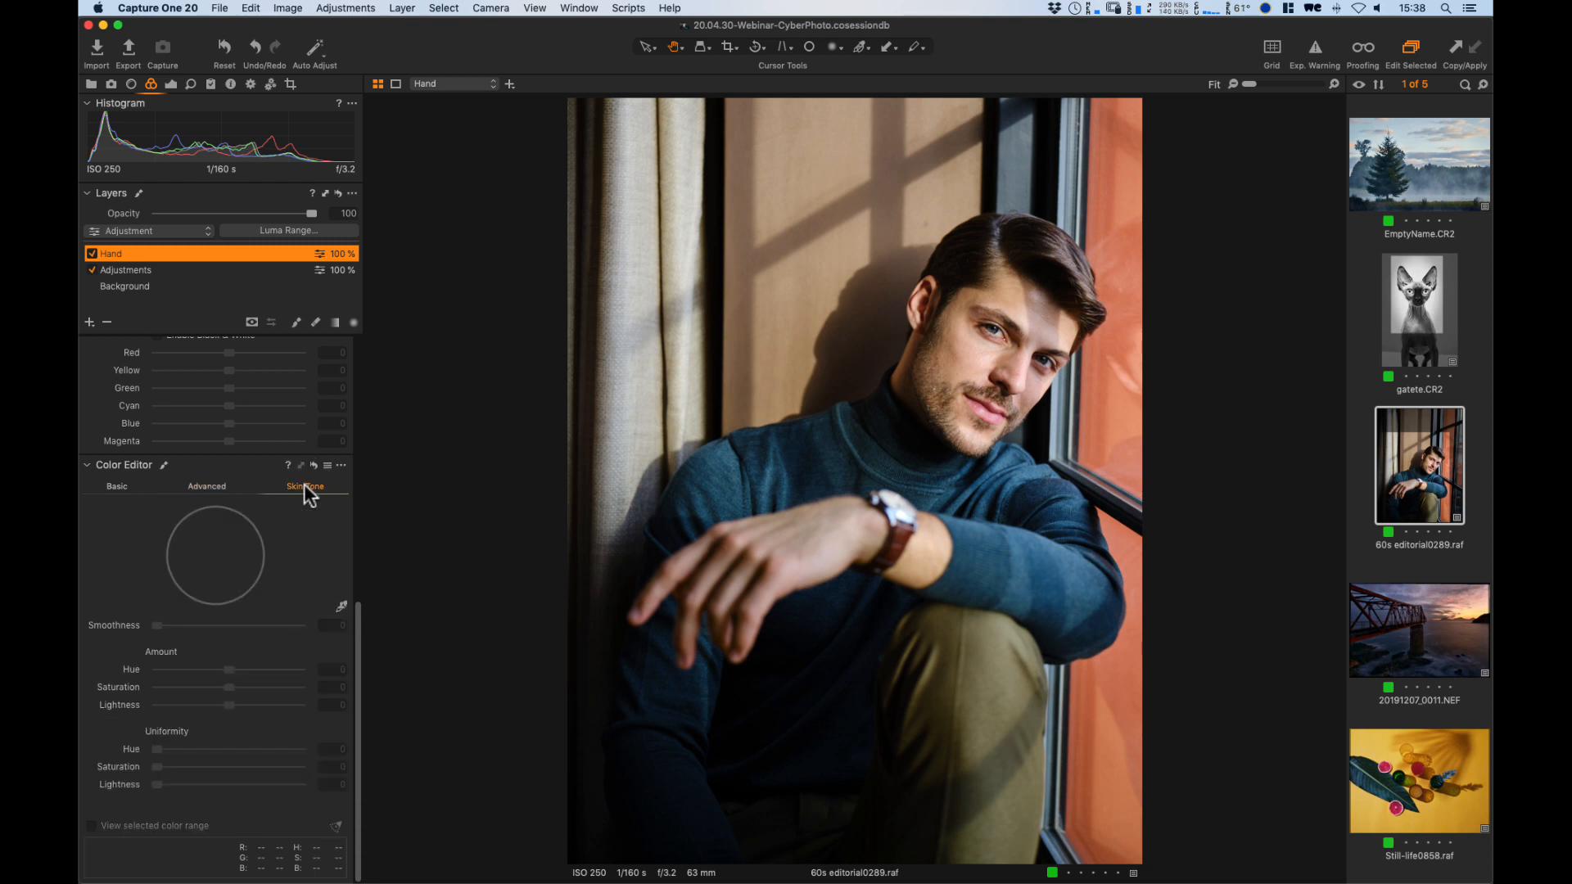
{"action": "left_click", "coordinate": [342, 610]}
{"action": "left_click", "coordinate": [765, 549]}
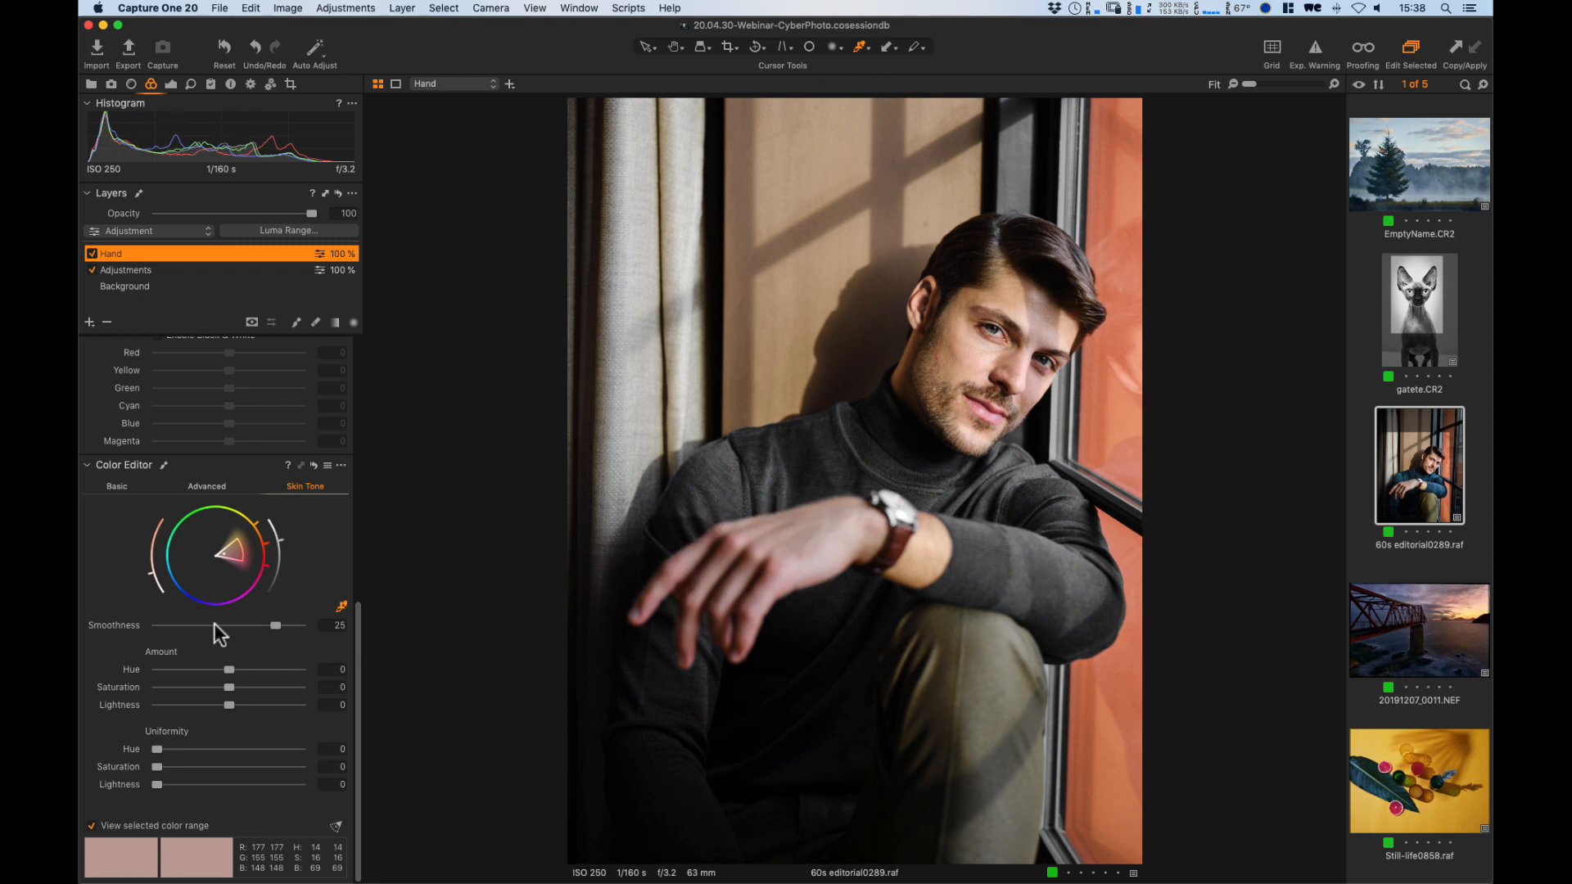
{"action": "mouse_move", "coordinate": [244, 551]}
{"action": "left_mouse_down"}
{"action": "mouse_move", "coordinate": [257, 552]}
{"action": "mouse_move", "coordinate": [230, 538]}
{"action": "mouse_move", "coordinate": [237, 568]}
{"action": "left_mouse_up"}
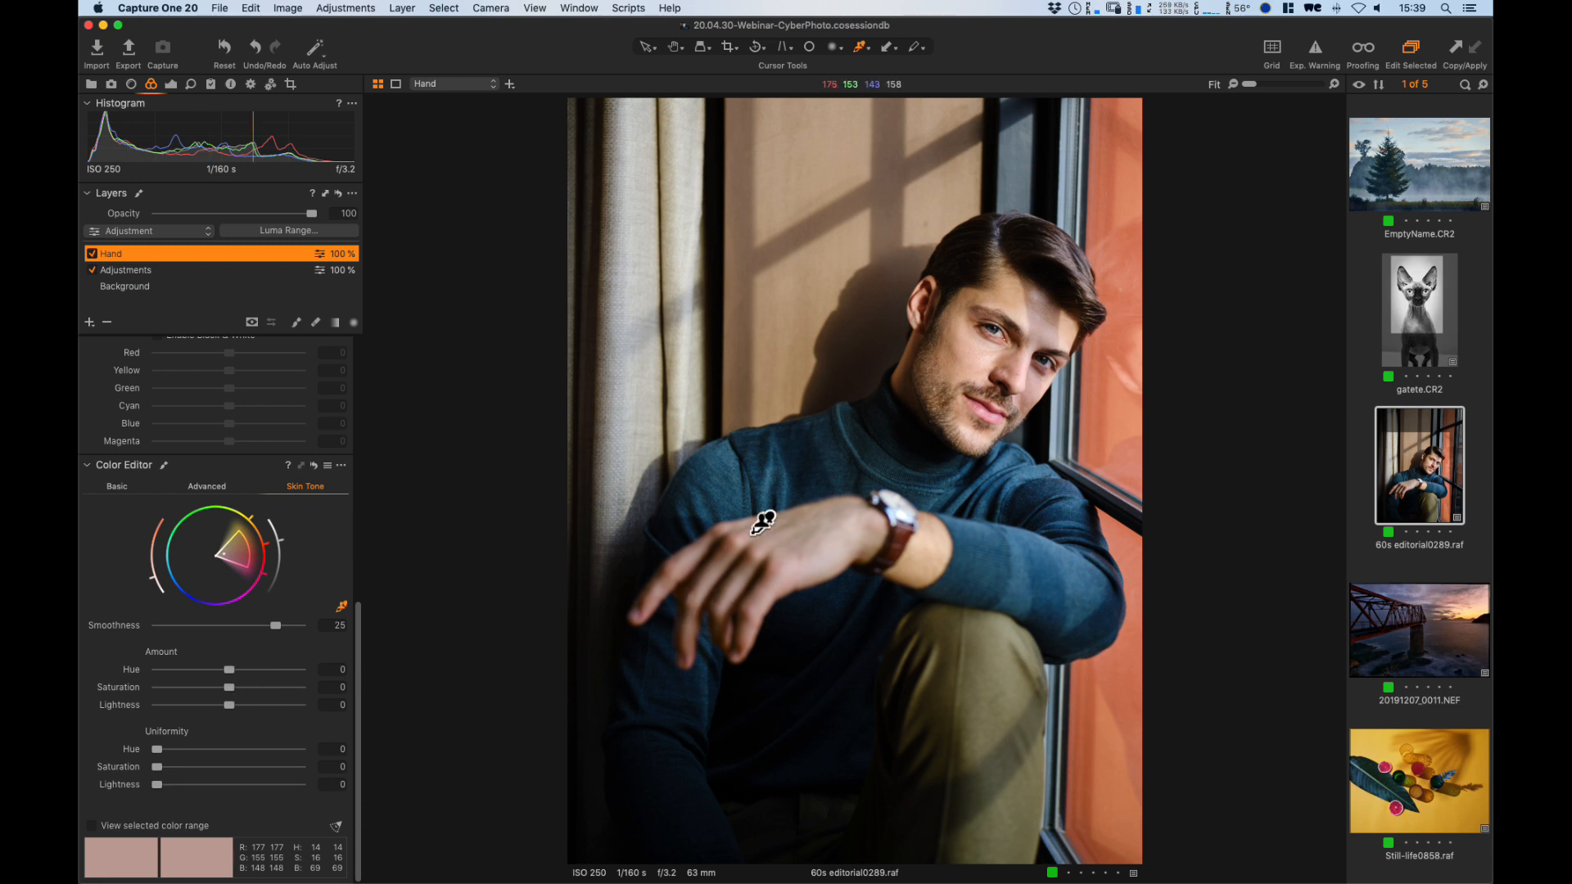
Set the skin tone amount to hue 1.9 and saturation 2 and the uniformity to hue 41.4 and saturation 47.2, comparing the Hand layer off and on.
{"action": "mouse_move", "coordinate": [230, 669]}
{"action": "left_mouse_down"}
{"action": "mouse_move", "coordinate": [274, 670]}
{"action": "mouse_move", "coordinate": [260, 669]}
{"action": "left_mouse_up"}
{"action": "left_click_drag", "start_coordinate": [158, 749], "coordinate": [218, 748]}
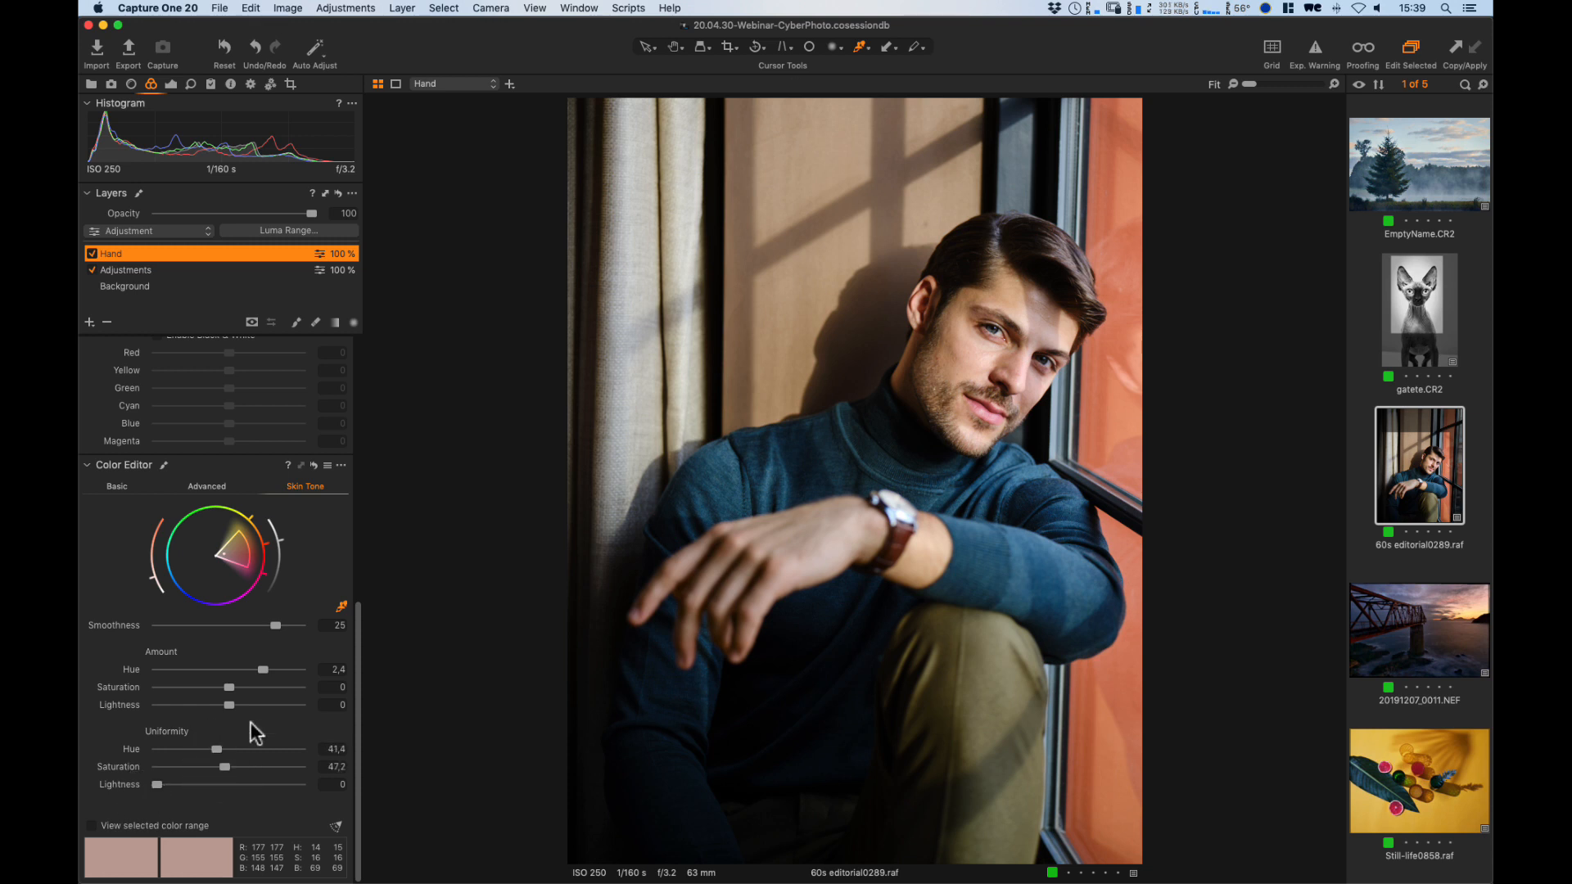
{"action": "left_click_drag", "start_coordinate": [223, 689], "coordinate": [248, 674]}
{"action": "left_click", "coordinate": [92, 254]}
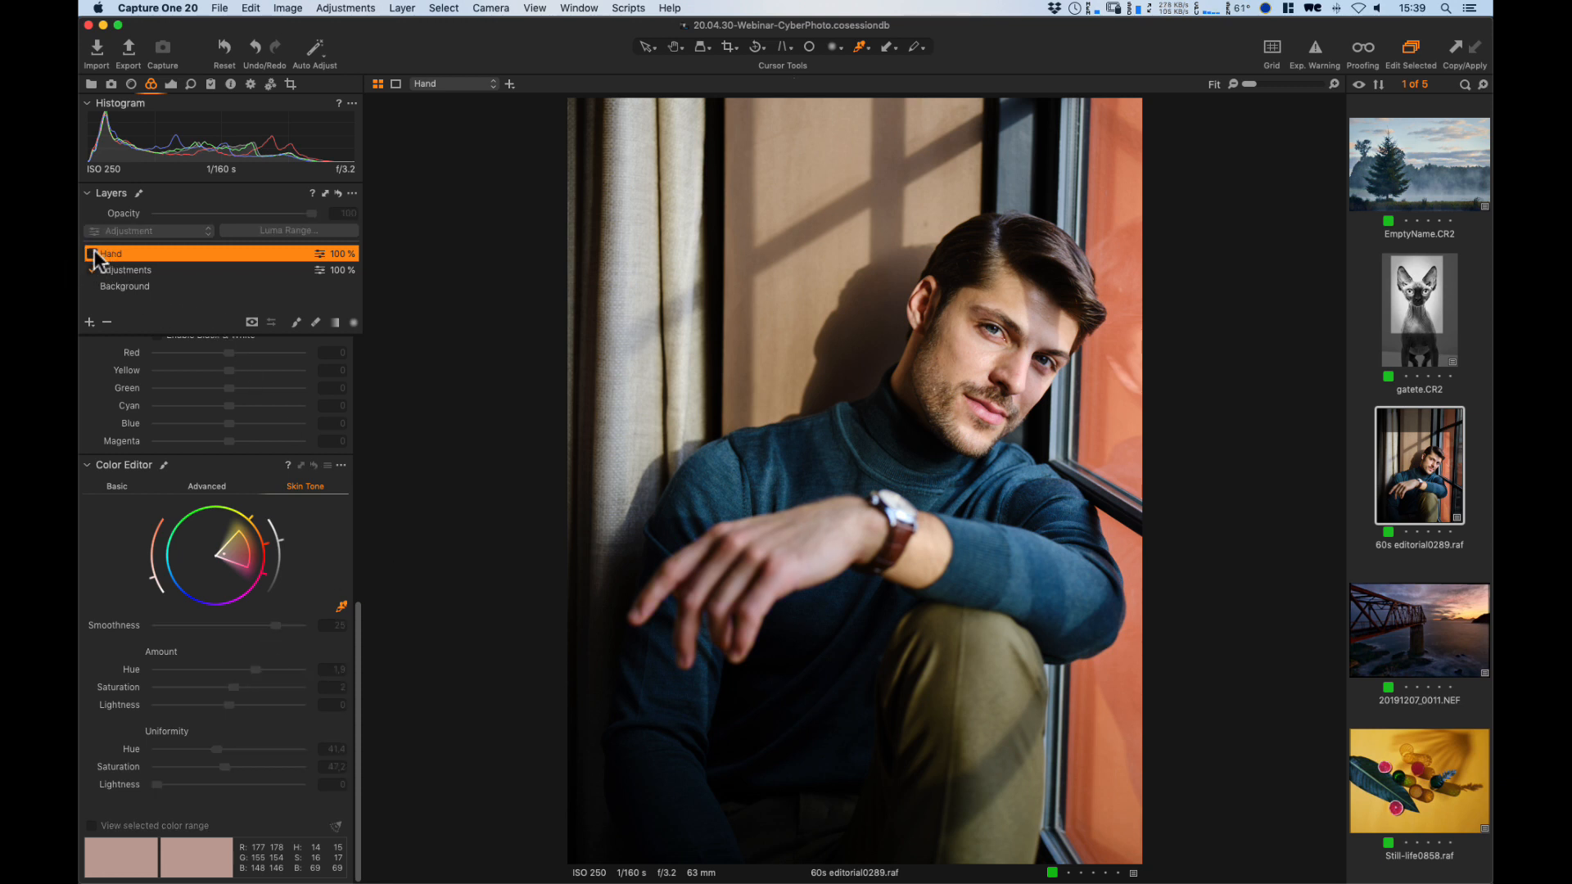
{"action": "left_click", "coordinate": [92, 254]}
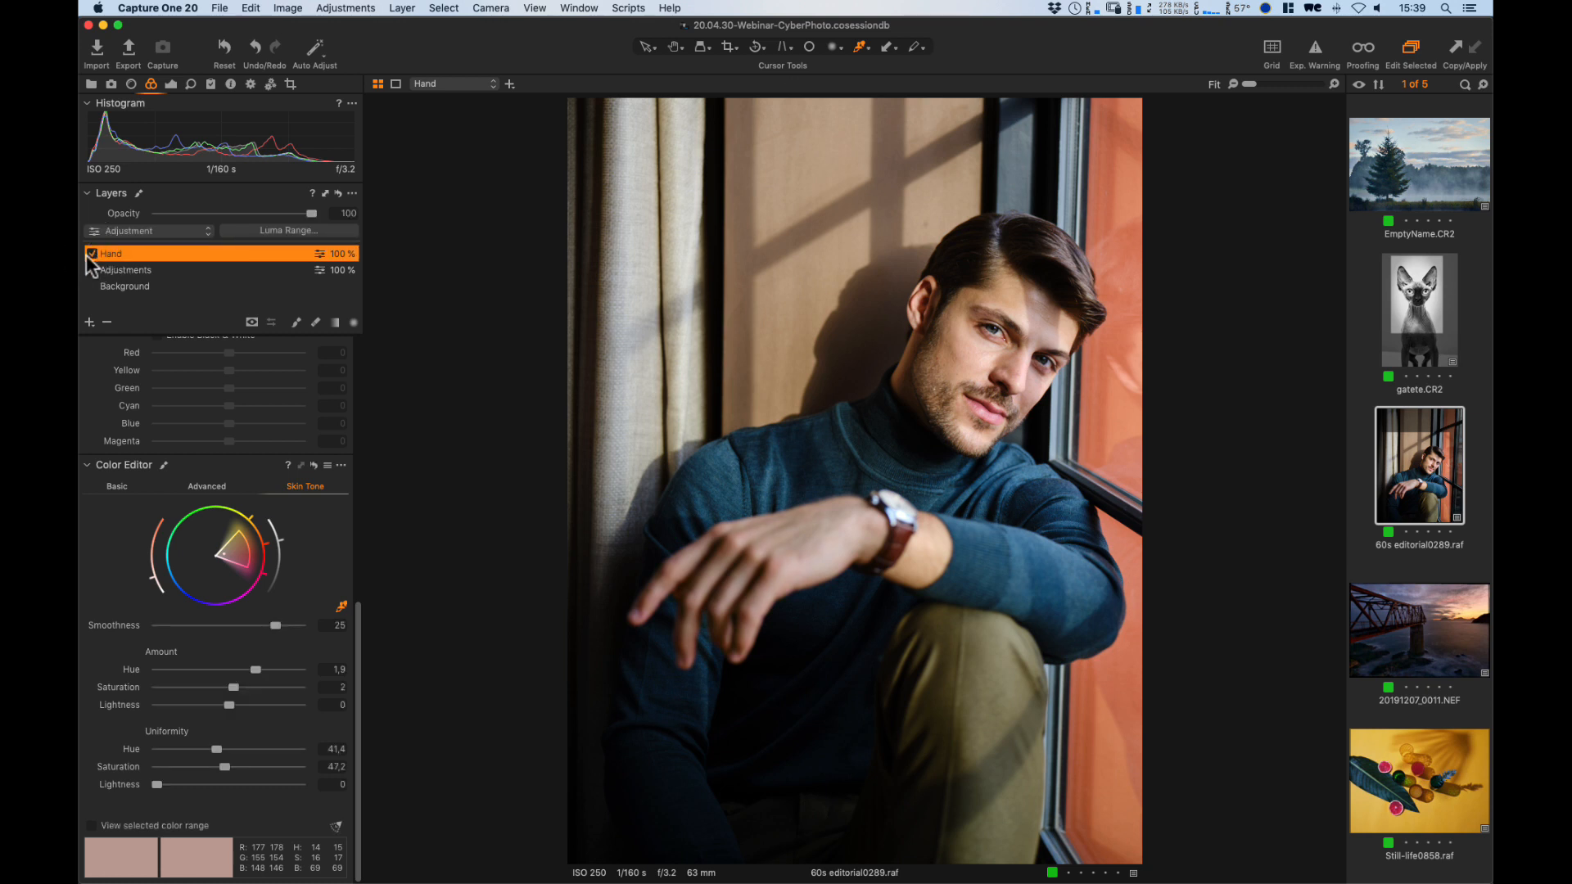
{"action": "left_click", "coordinate": [92, 254]}
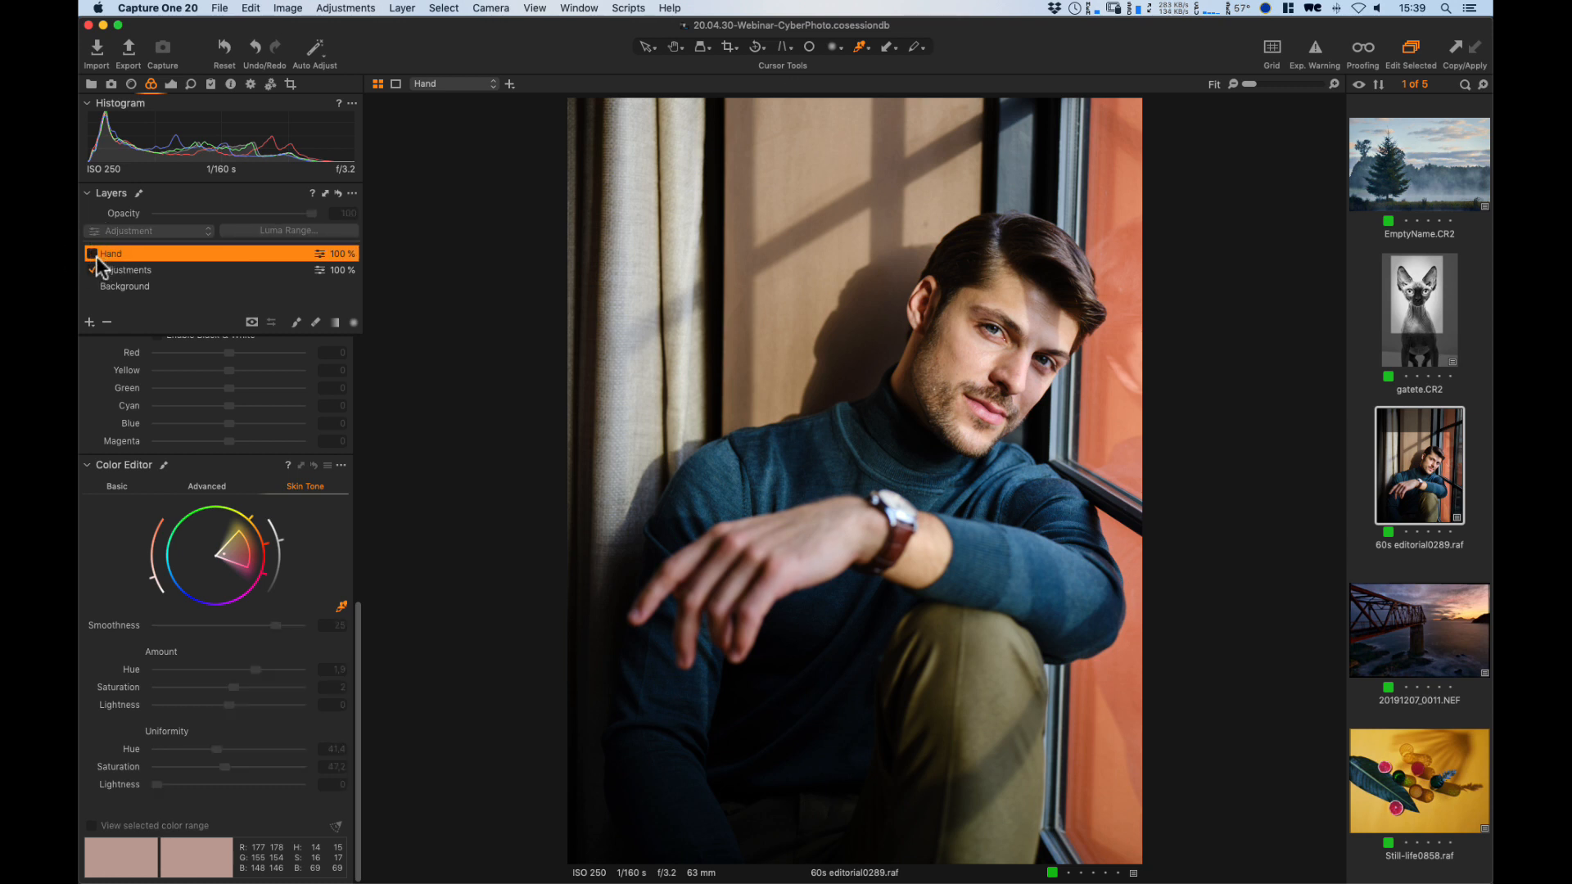
{"action": "left_click", "coordinate": [92, 254]}
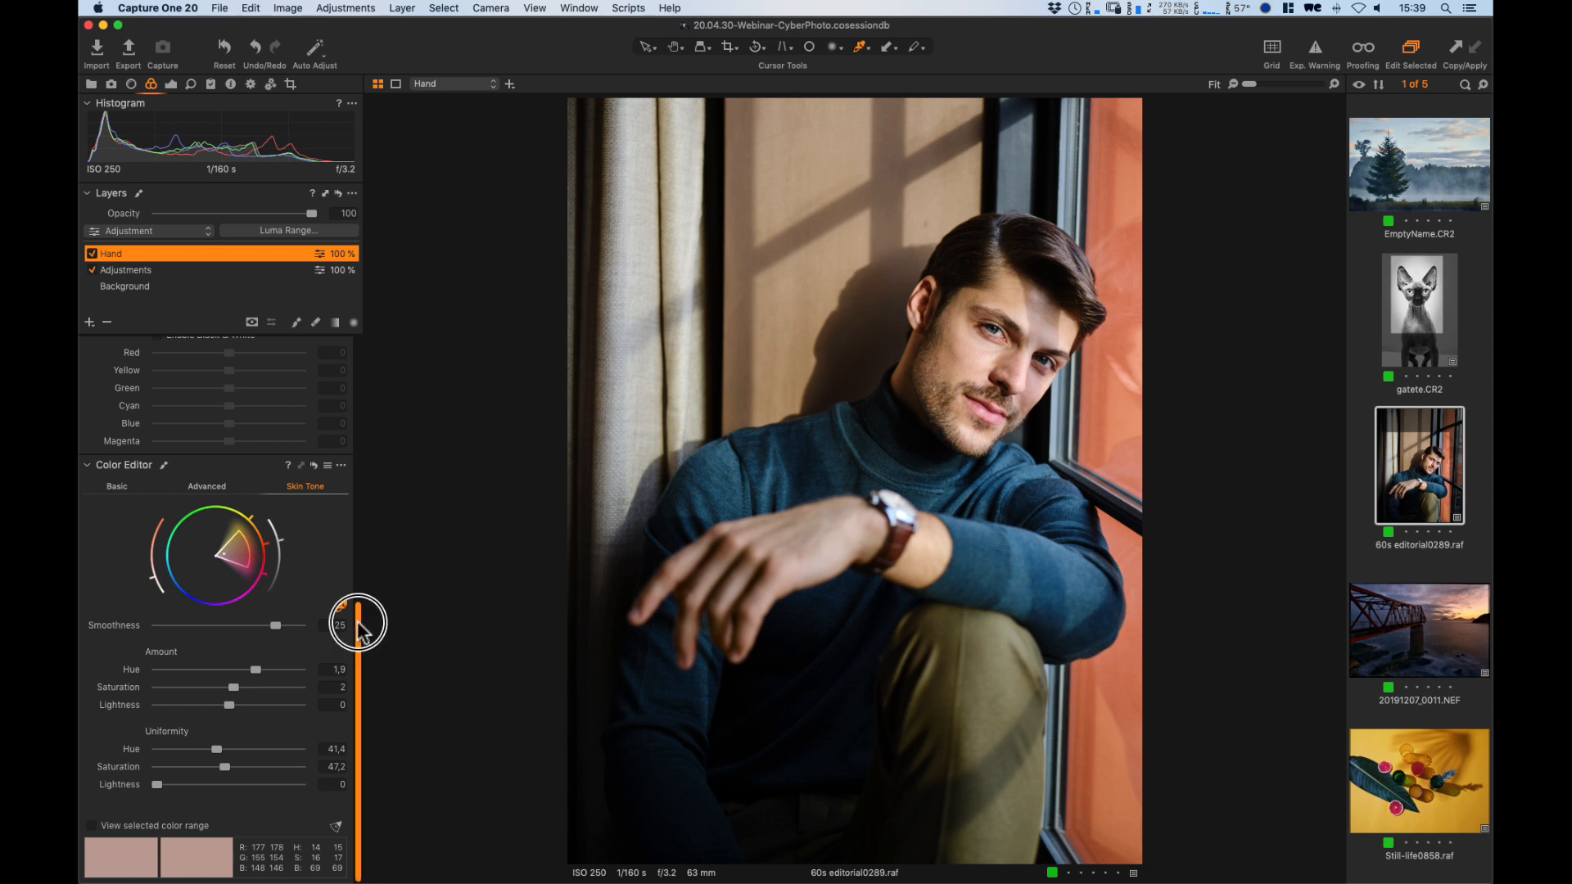
Apply the user style PN-01 - Green Pastel from the Editorial Color Grading group to a new layer.
{"action": "left_click_drag", "start_coordinate": [357, 622], "coordinate": [333, 324]}
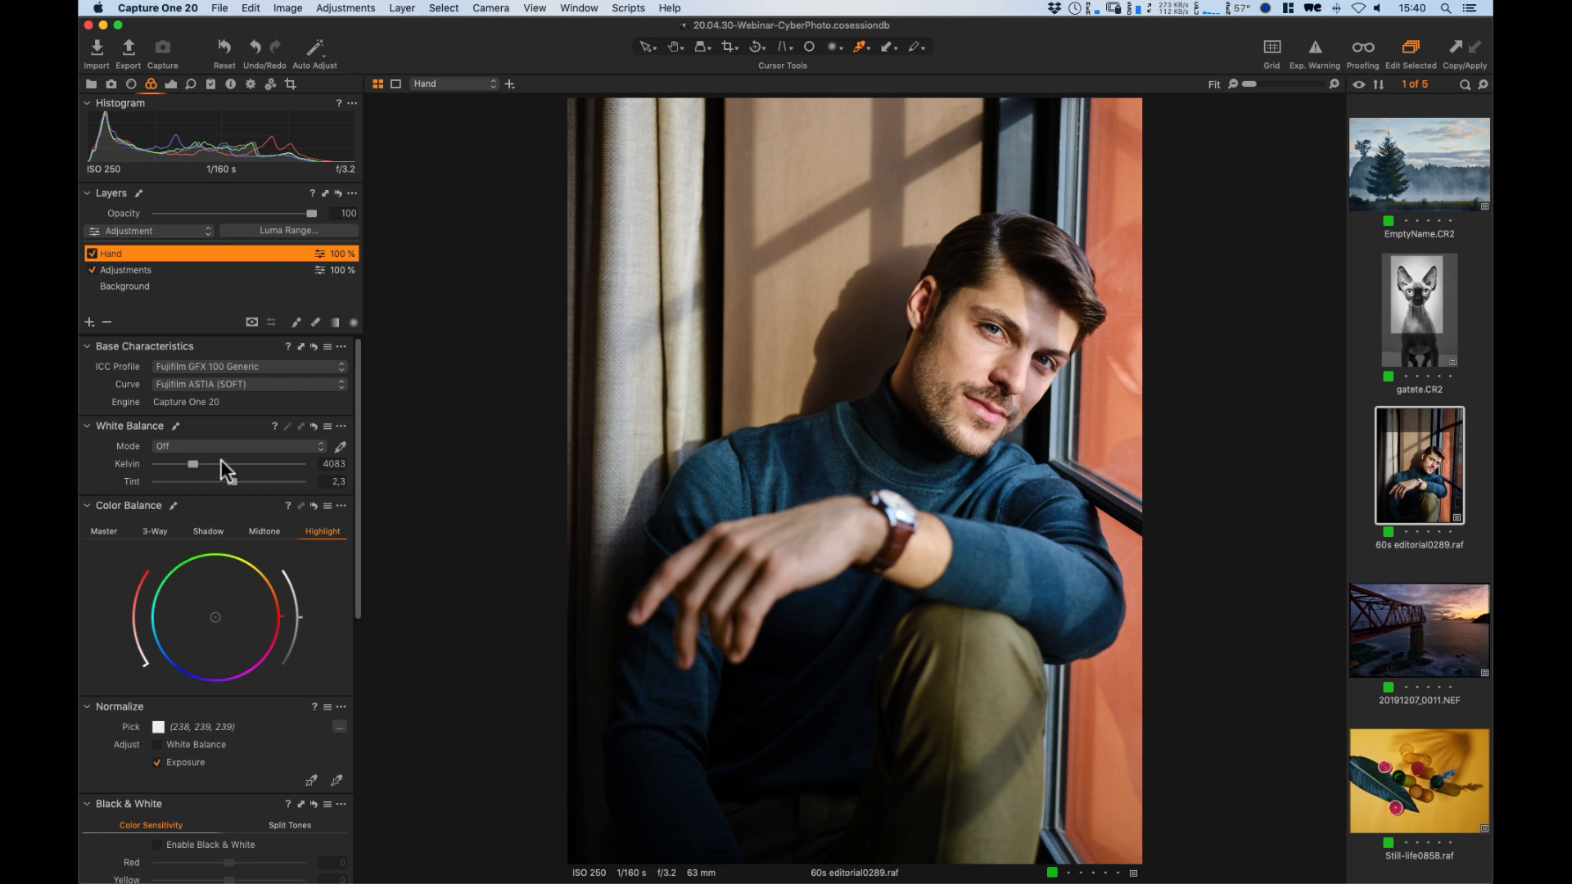
{"action": "left_click", "coordinate": [209, 85]}
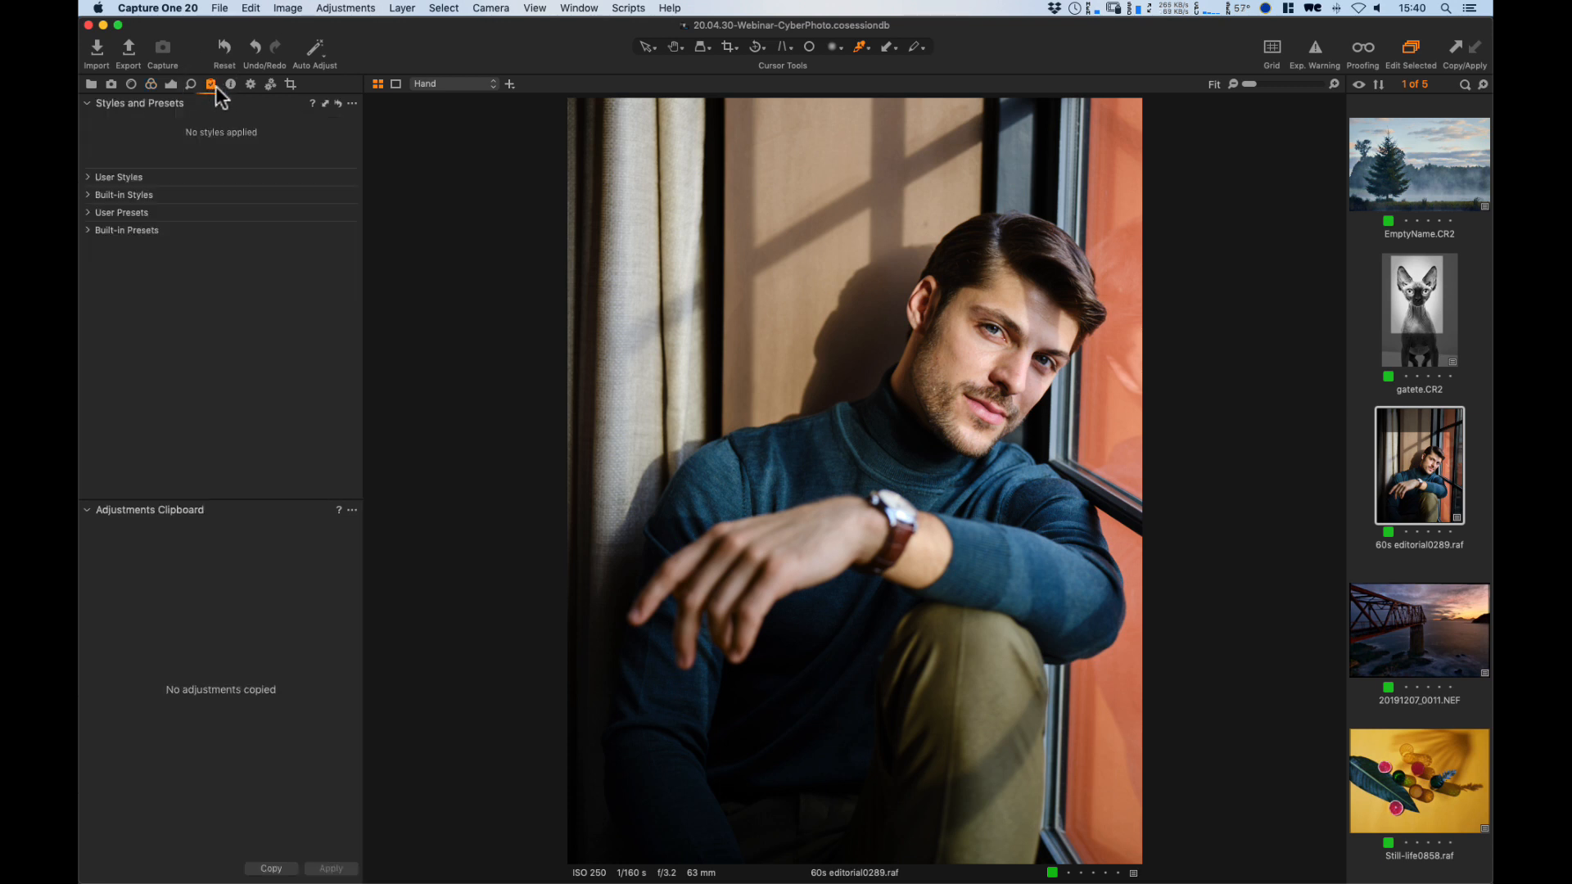
{"action": "left_click", "coordinate": [89, 195]}
{"action": "left_click", "coordinate": [88, 176]}
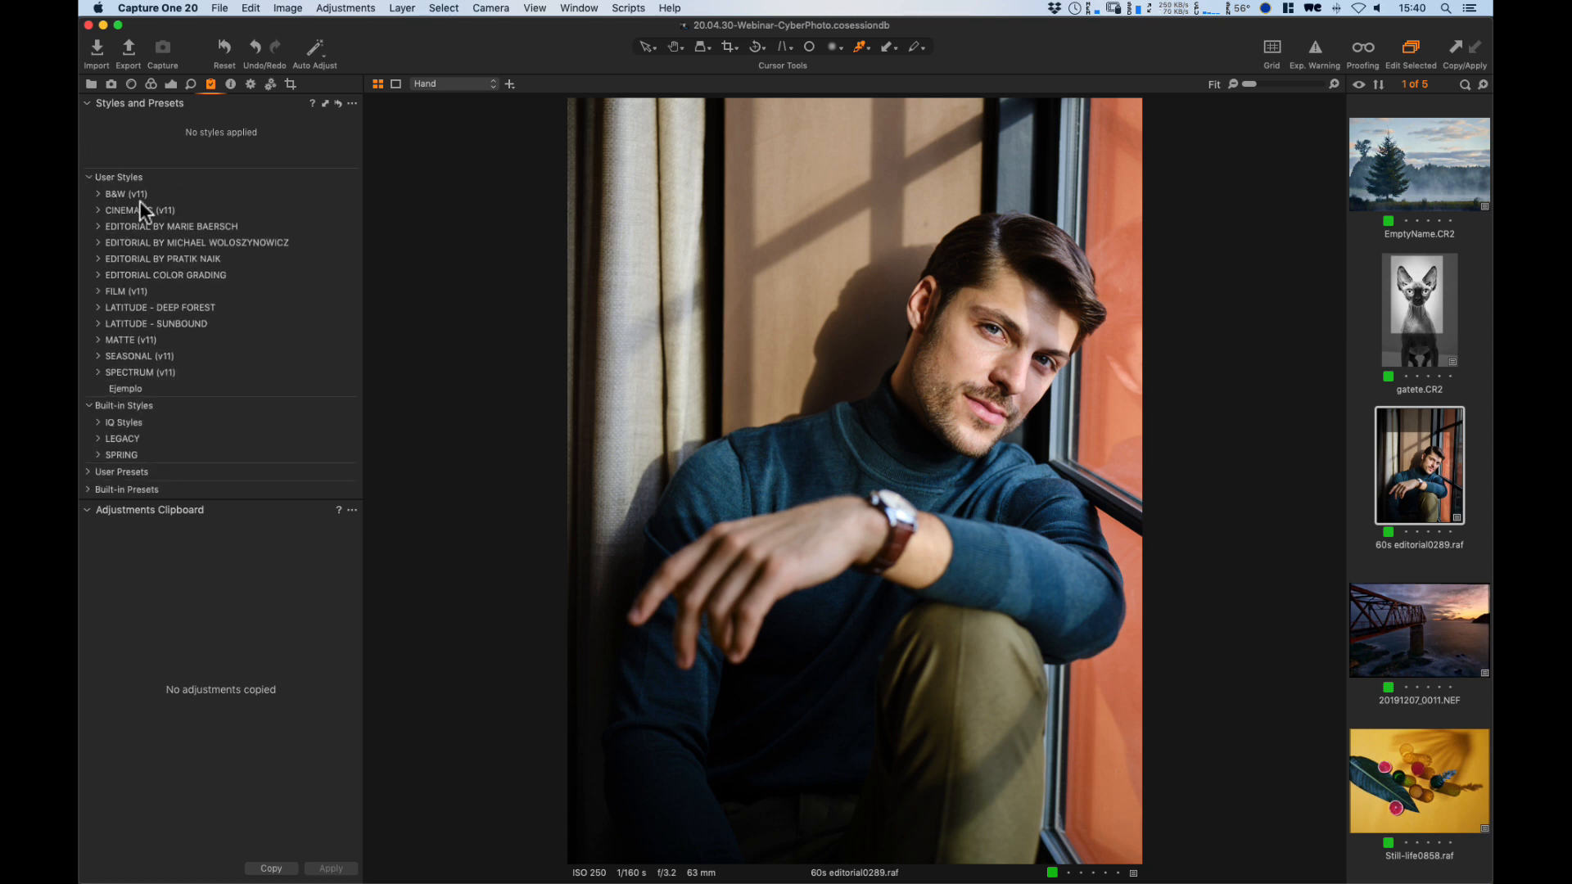
{"action": "left_click", "coordinate": [97, 276]}
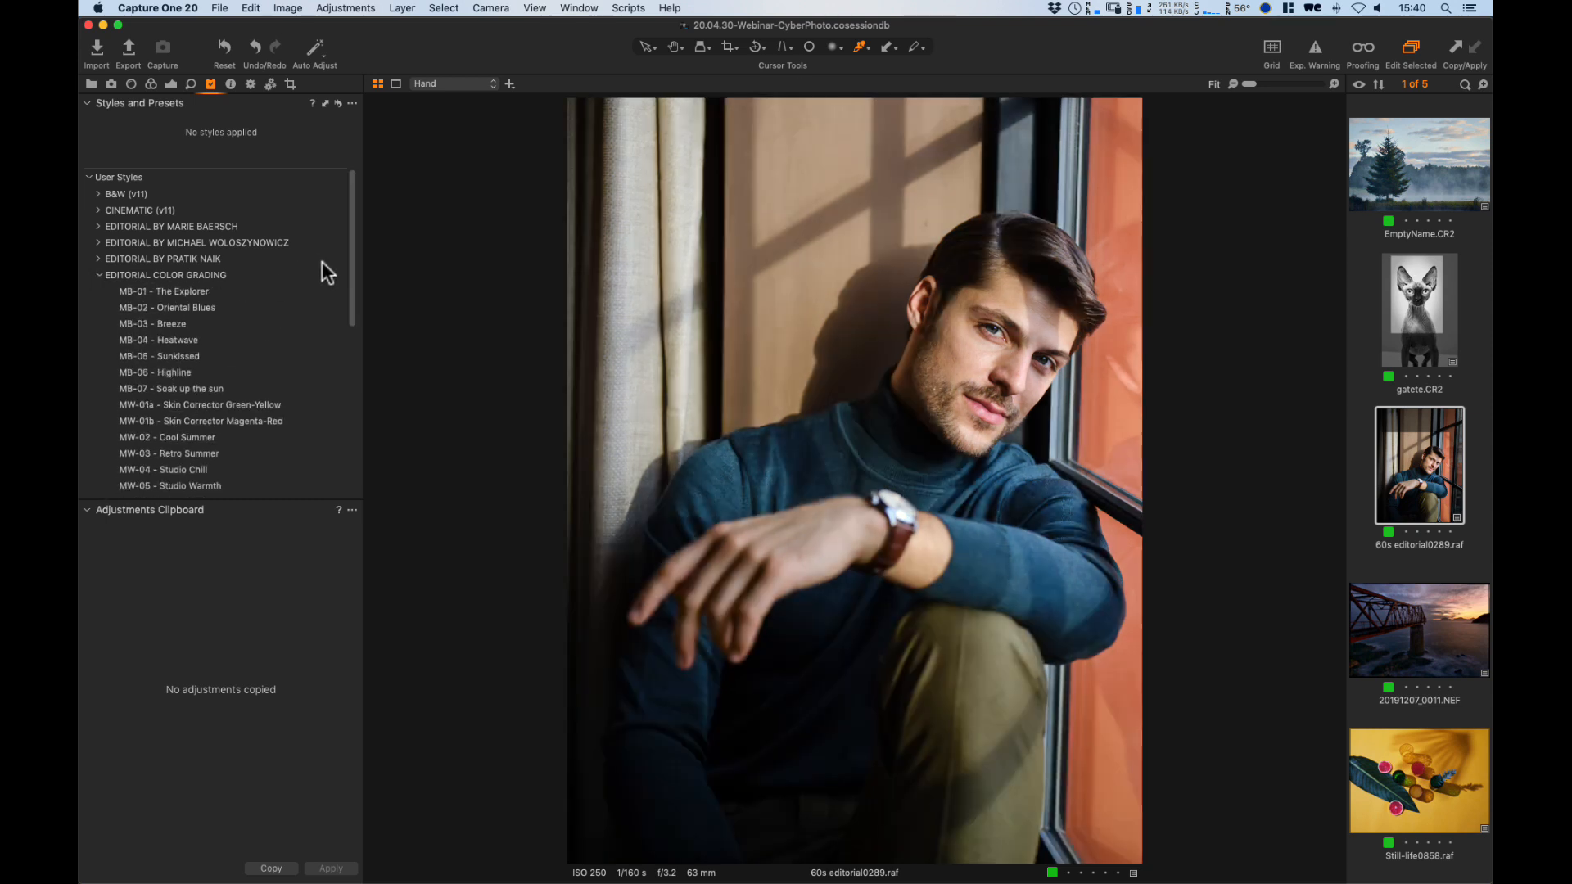
{"action": "left_click_drag", "start_coordinate": [350, 236], "coordinate": [352, 283]}
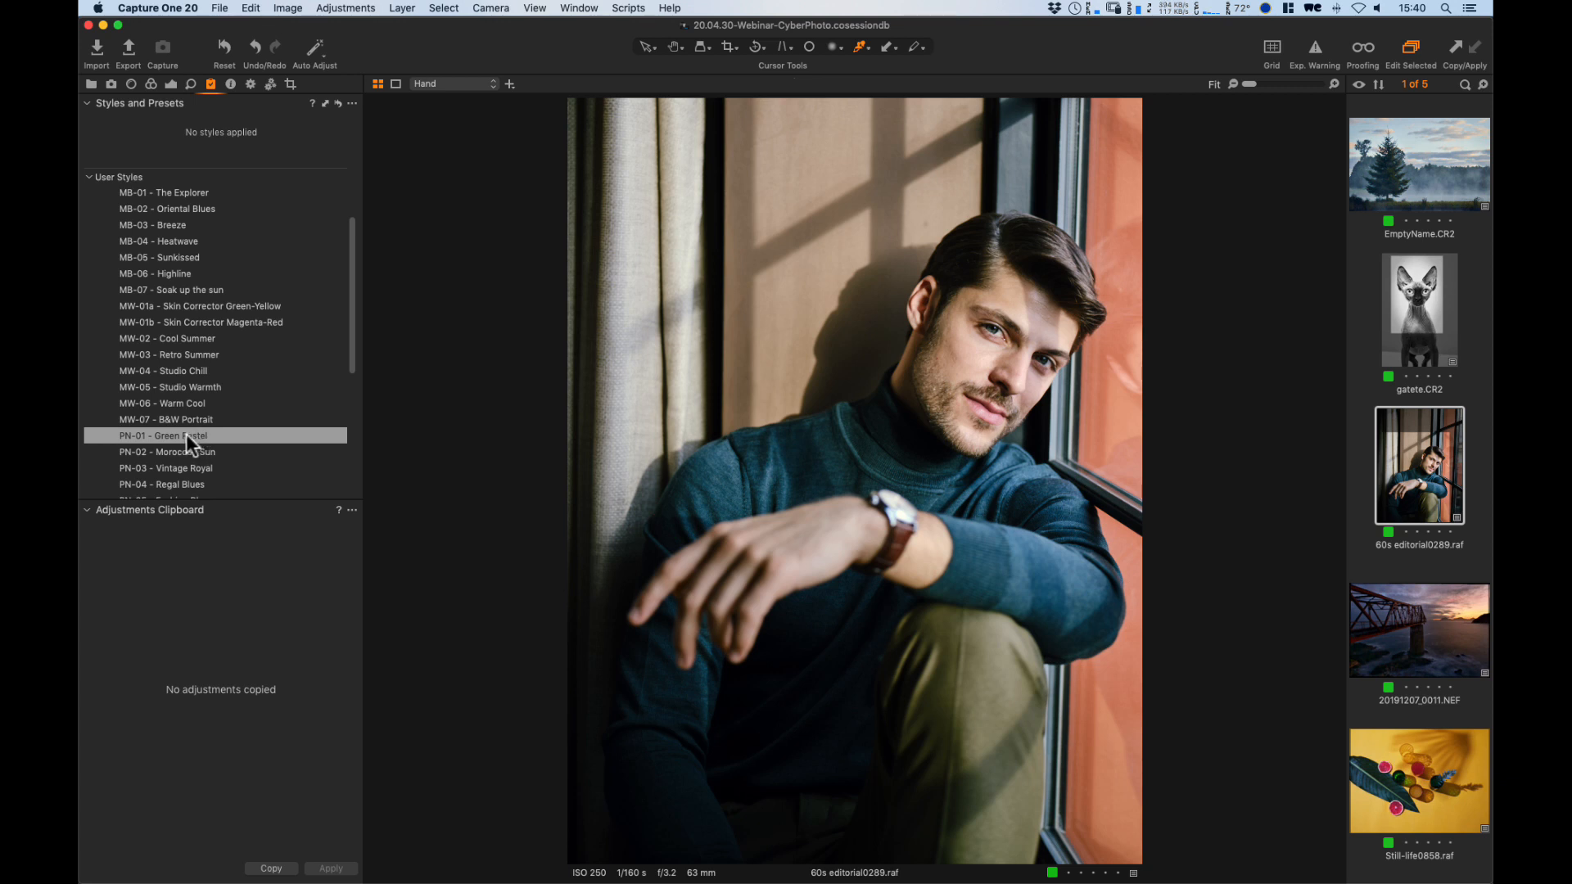
{"action": "right_click", "coordinate": [186, 434]}
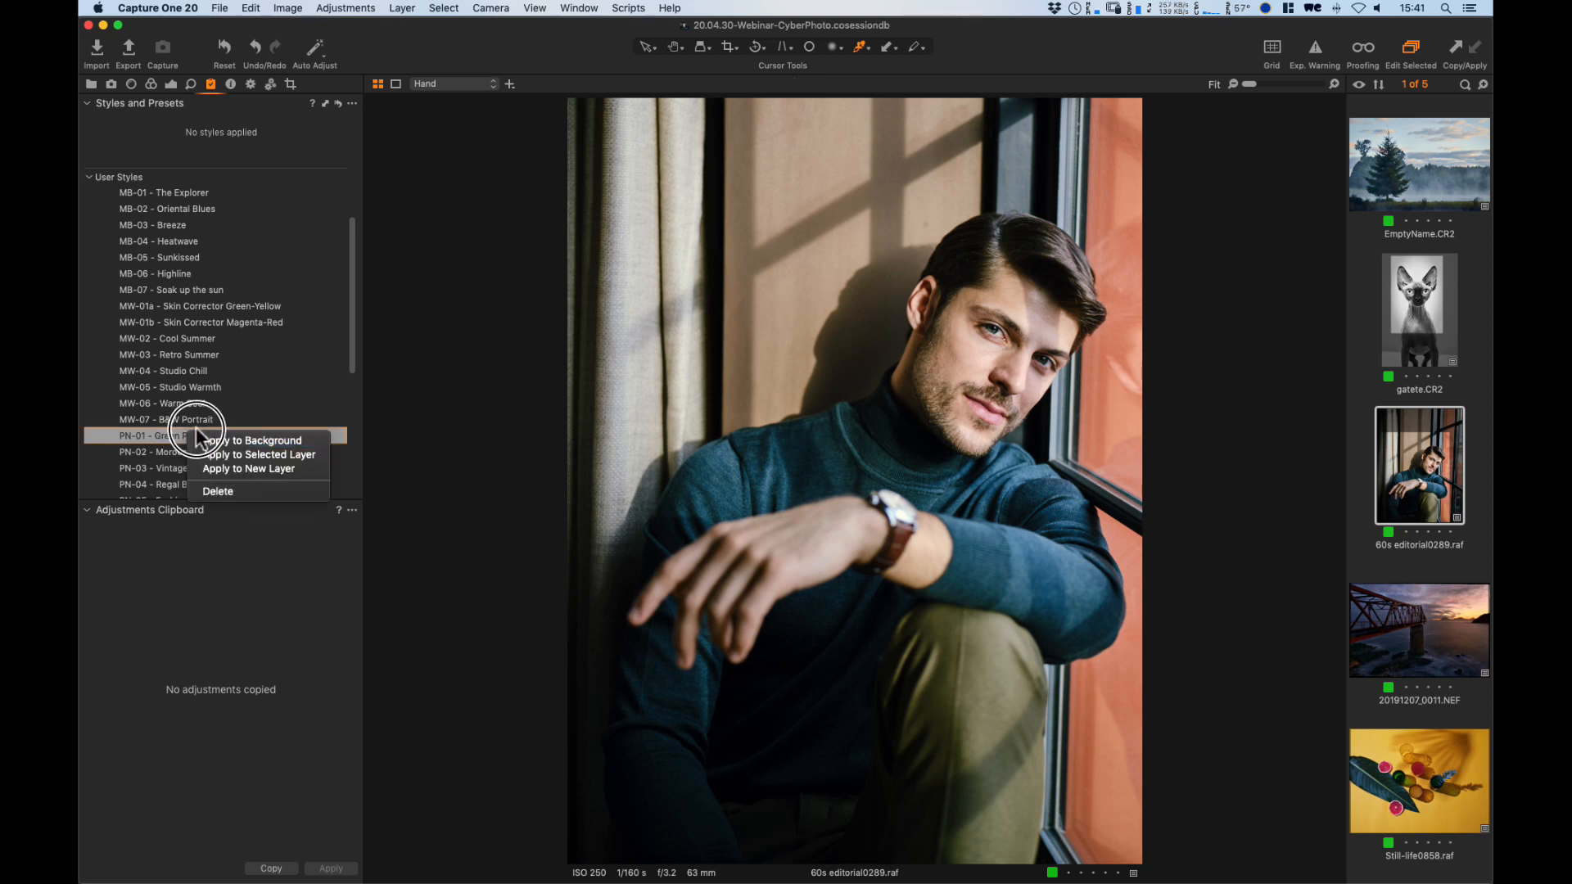
{"action": "left_click", "coordinate": [241, 470]}
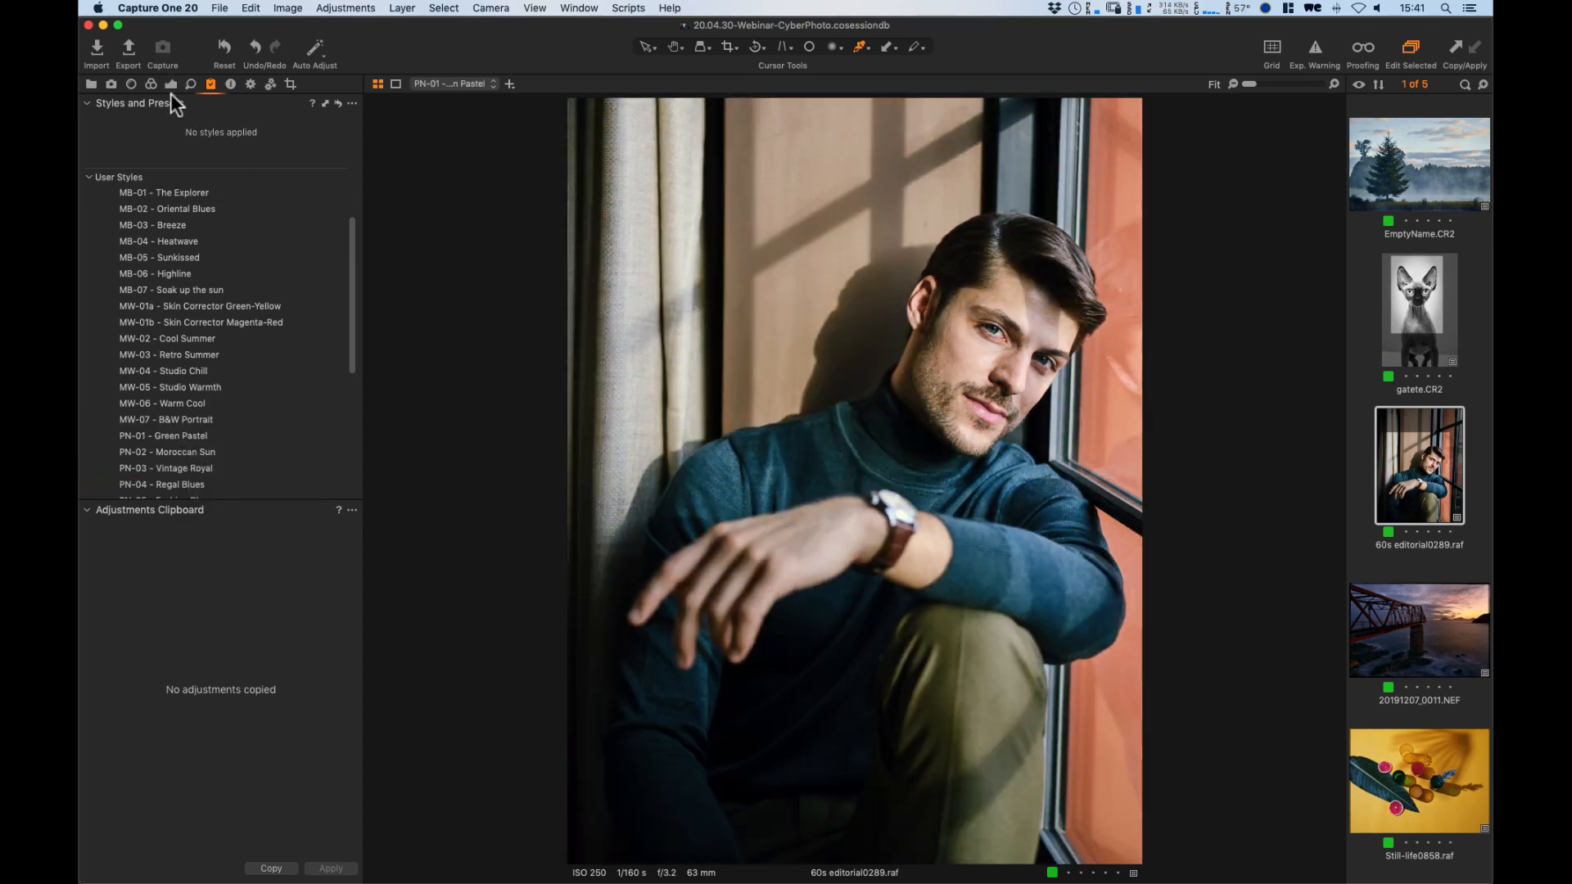
Check the mask of the PN-01 - Green Pastel layer and set the layer's opacity to 71.
{"action": "left_click", "coordinate": [170, 85]}
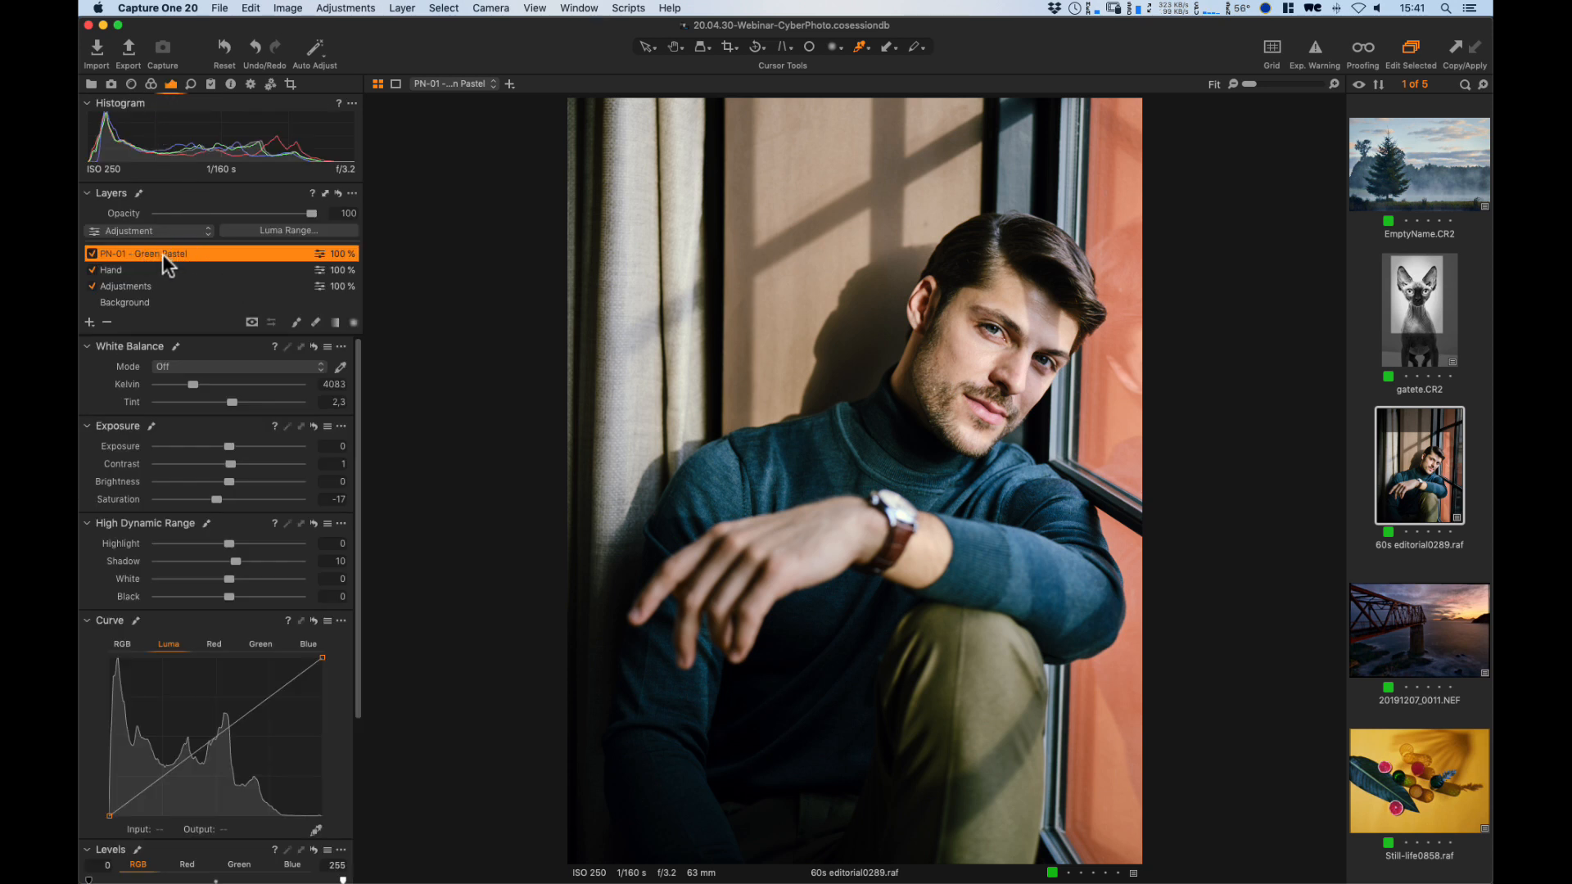
{"action": "key", "text": "m"}
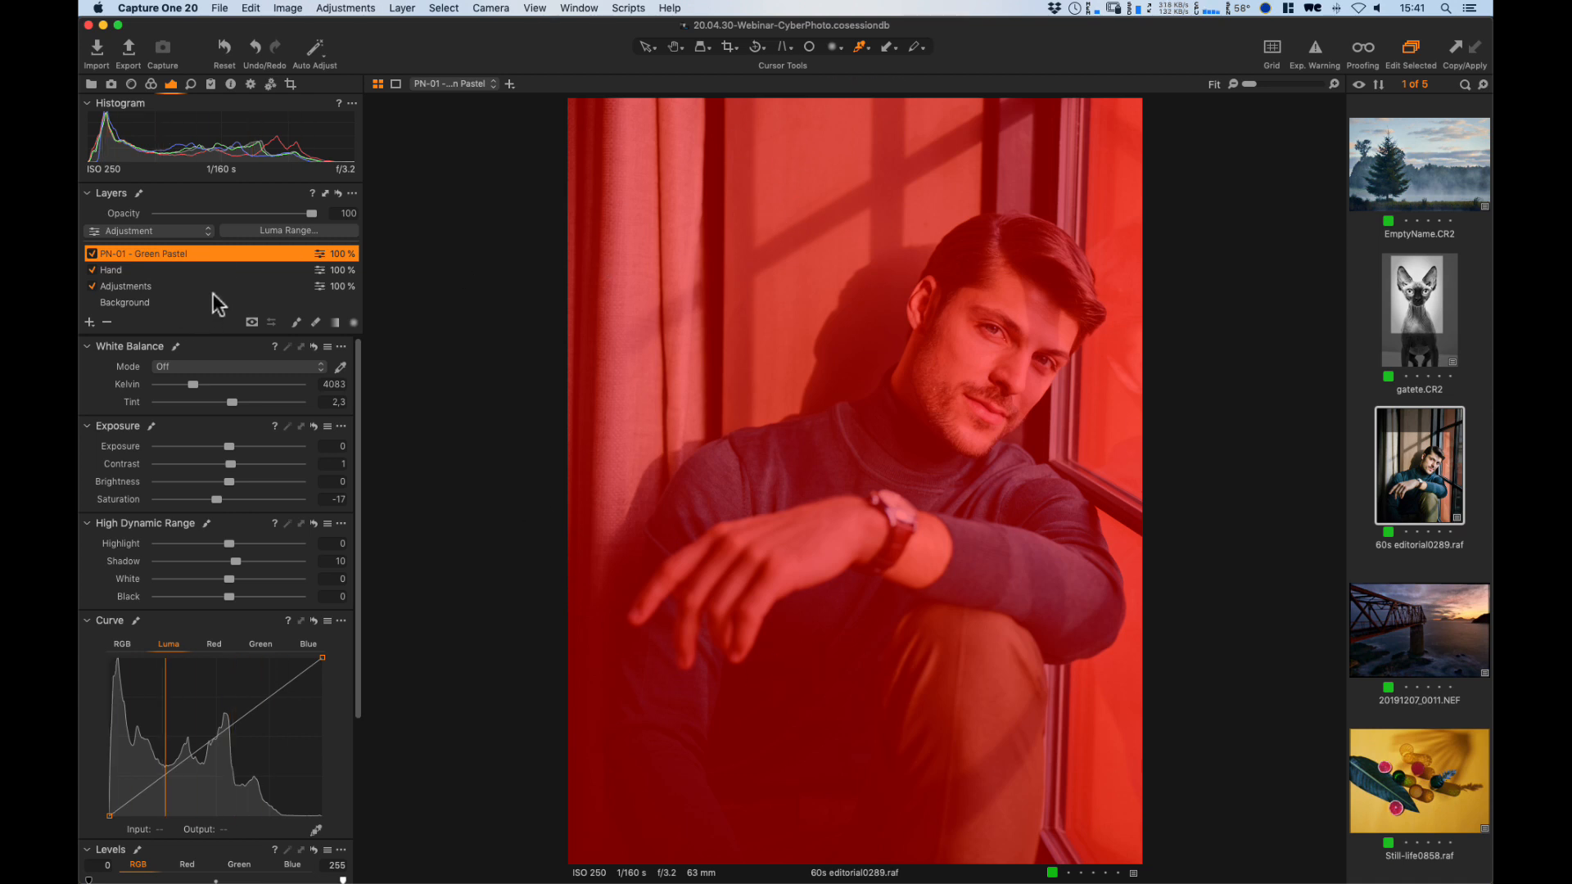
{"action": "key", "text": "m"}
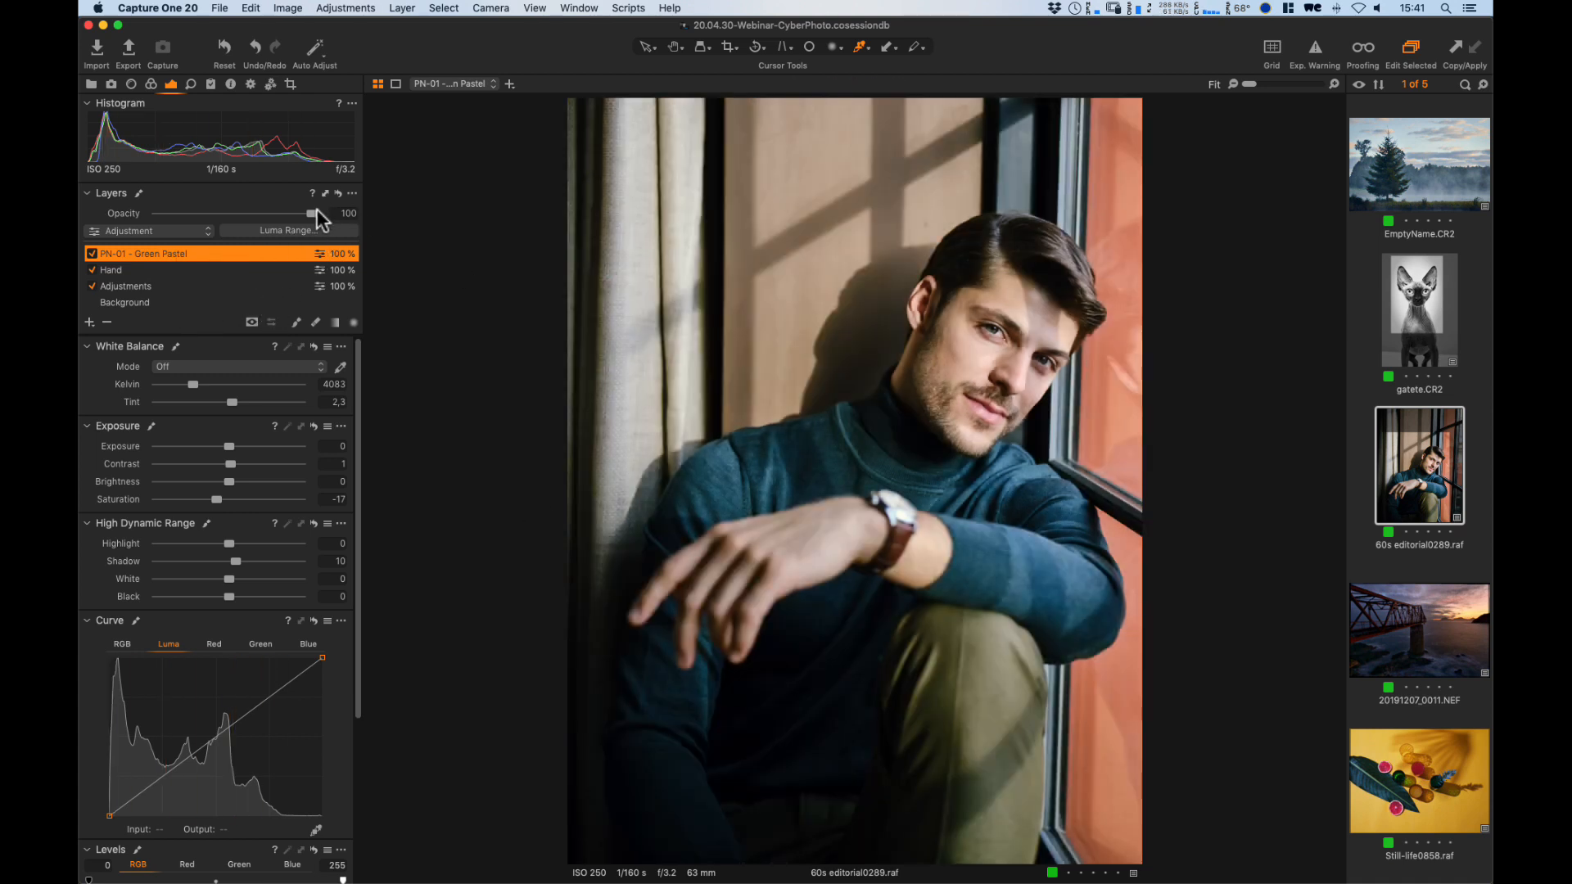
{"action": "left_click_drag", "start_coordinate": [312, 213], "coordinate": [268, 221]}
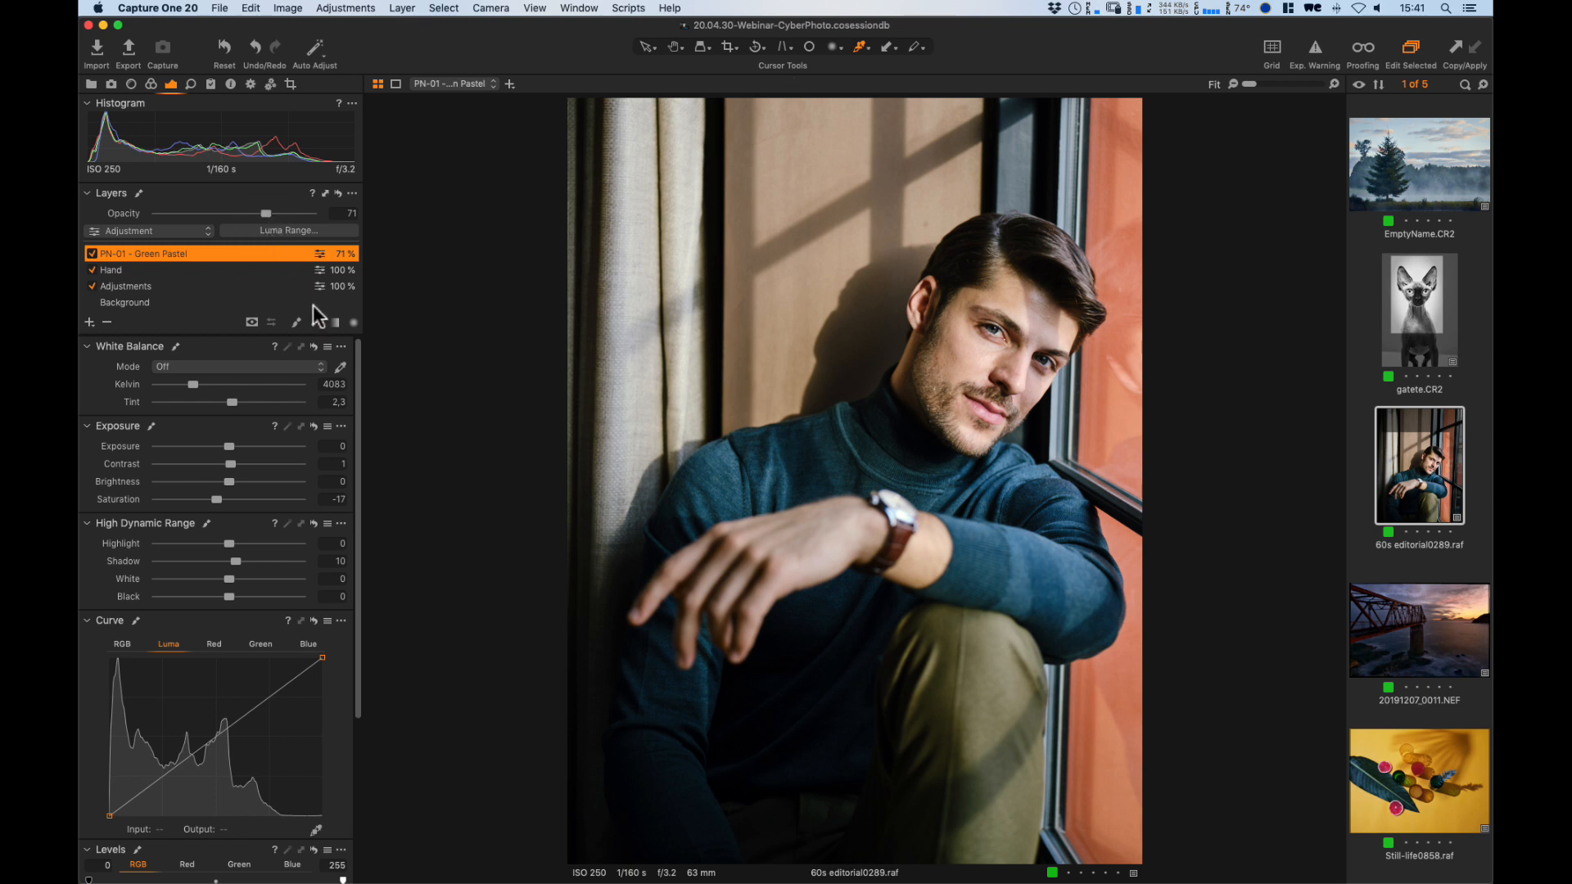
Raise the Hand layer's skin tone saturation amount, set its opacity to 80, and compare the portrait with its unadjusted version.
{"action": "left_click", "coordinate": [218, 272]}
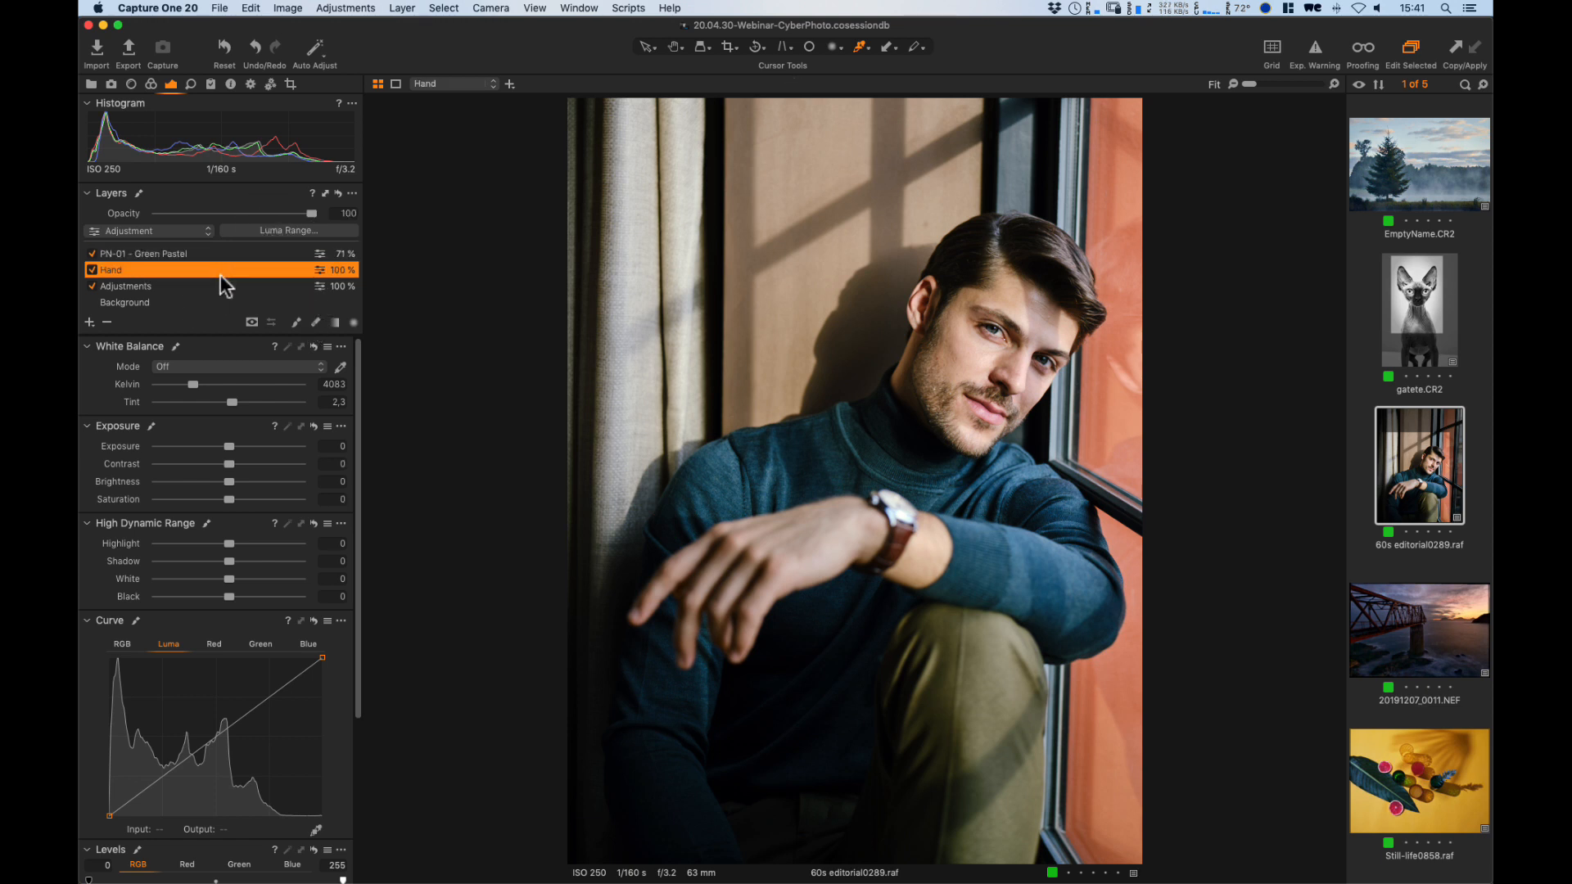
{"action": "left_click", "coordinate": [152, 84]}
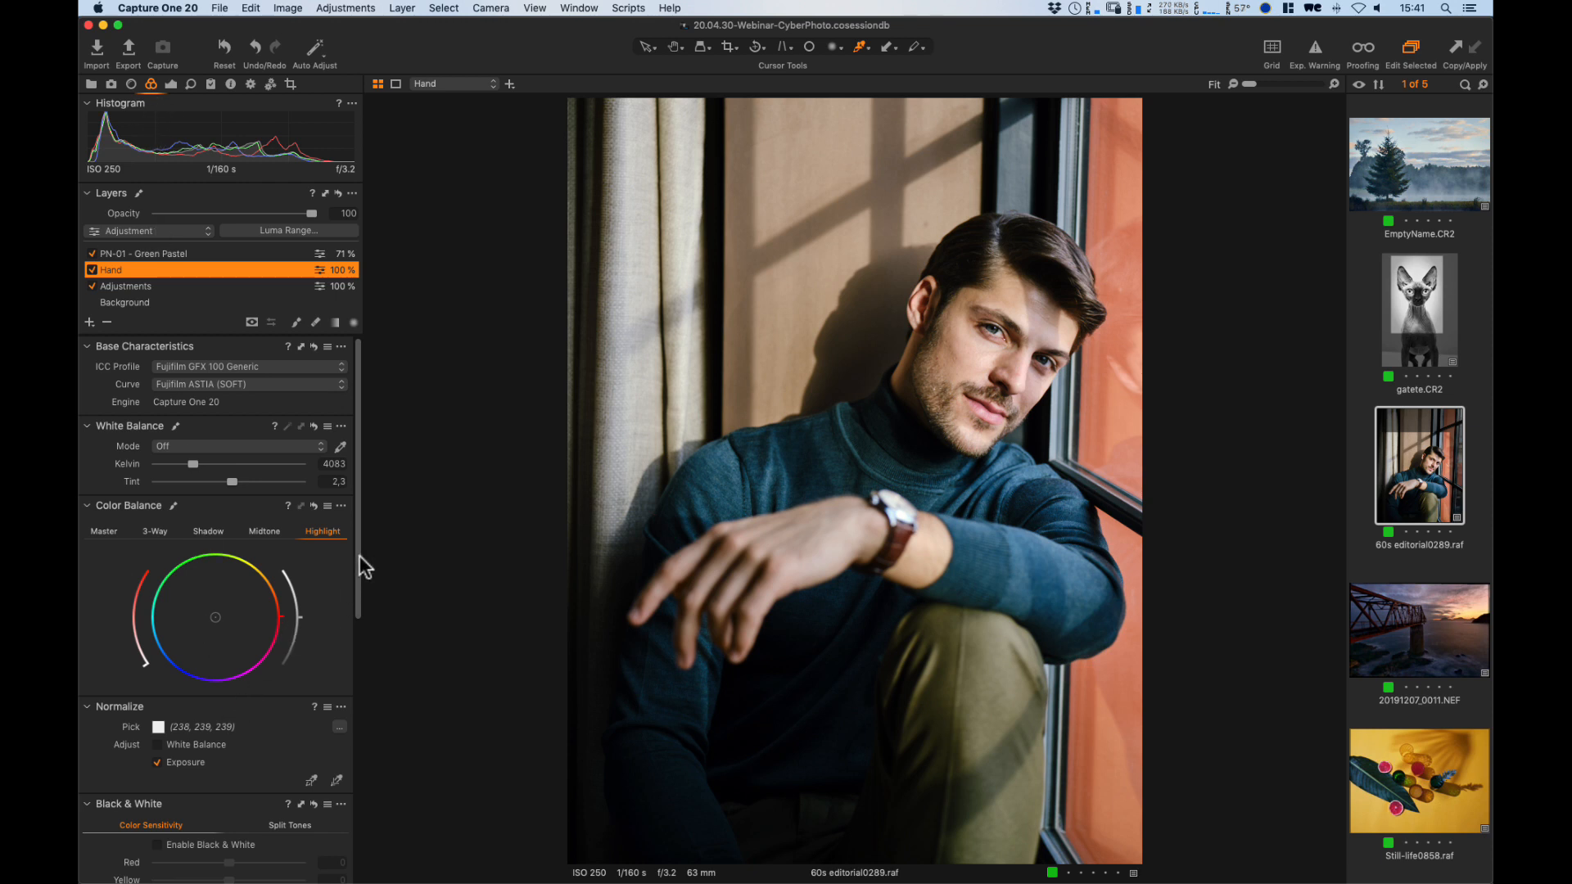
{"action": "left_click_drag", "start_coordinate": [358, 561], "coordinate": [357, 766]}
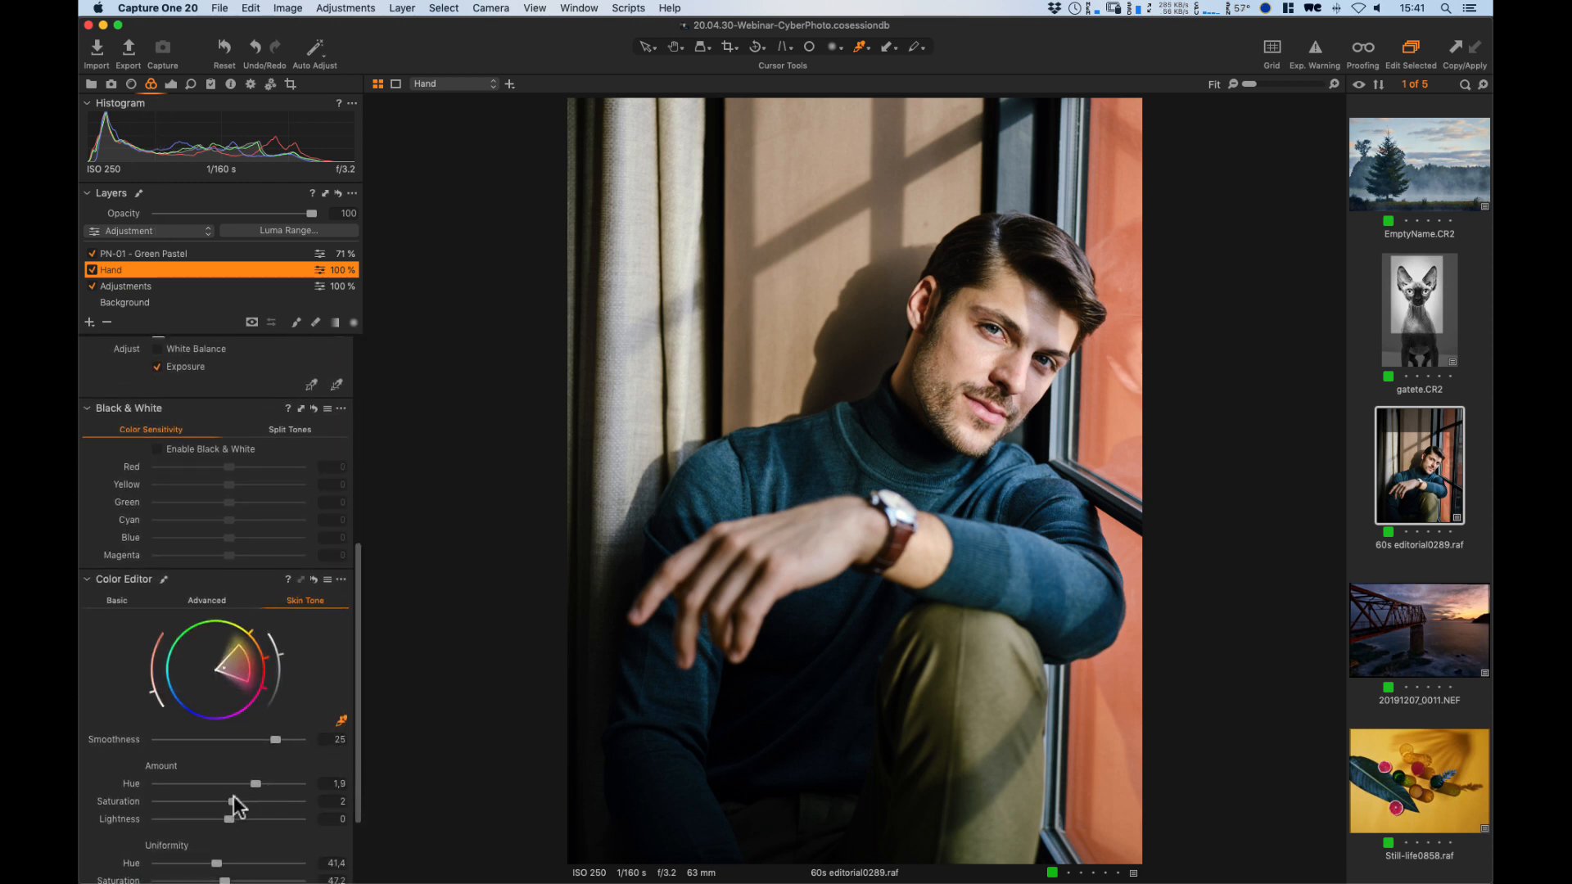
{"action": "left_click_drag", "start_coordinate": [232, 801], "coordinate": [252, 801]}
{"action": "left_click_drag", "start_coordinate": [314, 214], "coordinate": [280, 218]}
{"action": "left_click_drag", "start_coordinate": [358, 579], "coordinate": [342, 328]}
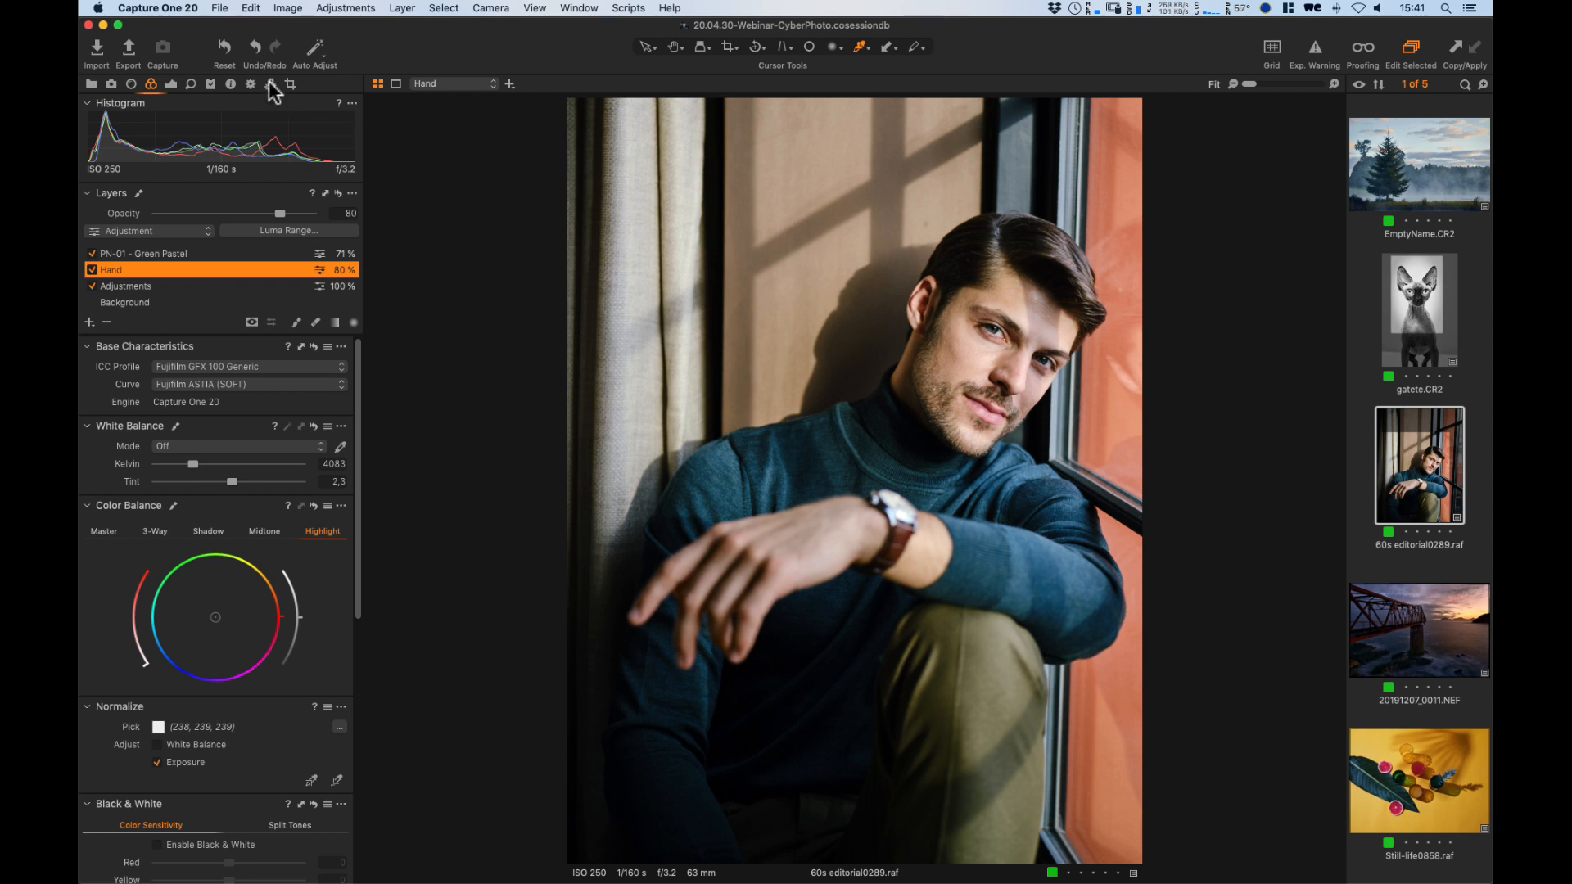
{"action": "left_click", "coordinate": [224, 51]}
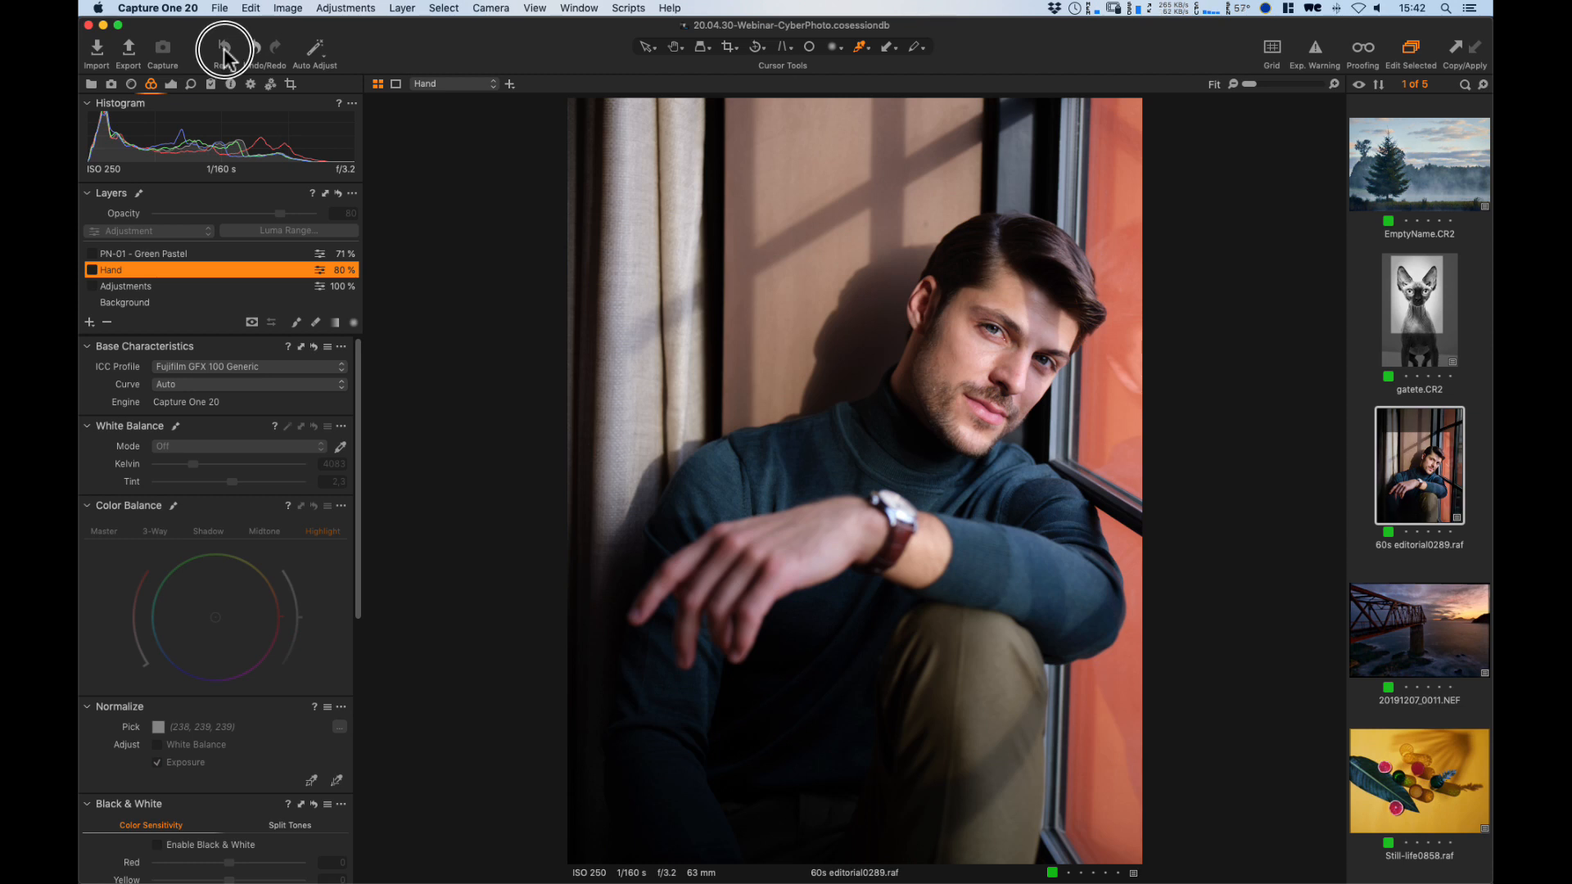
{"action": "key", "text": "super+z"}
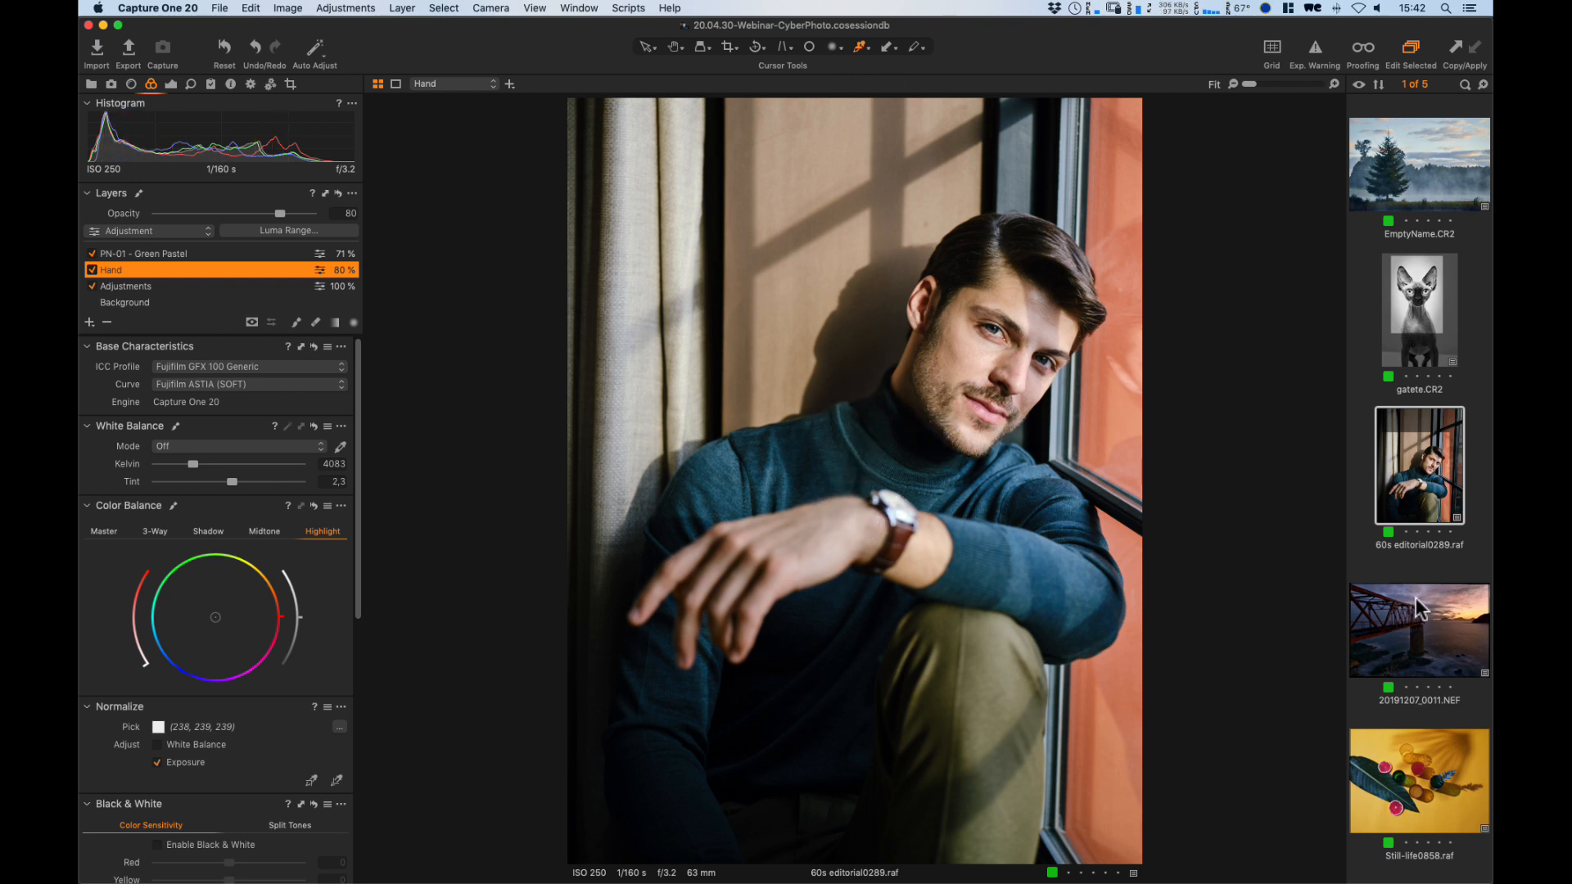
Open the bridge photo 20191207_0011.NEF and clear the Green color tag filter to list all images in the capture folder.
{"action": "left_click", "coordinate": [1432, 639]}
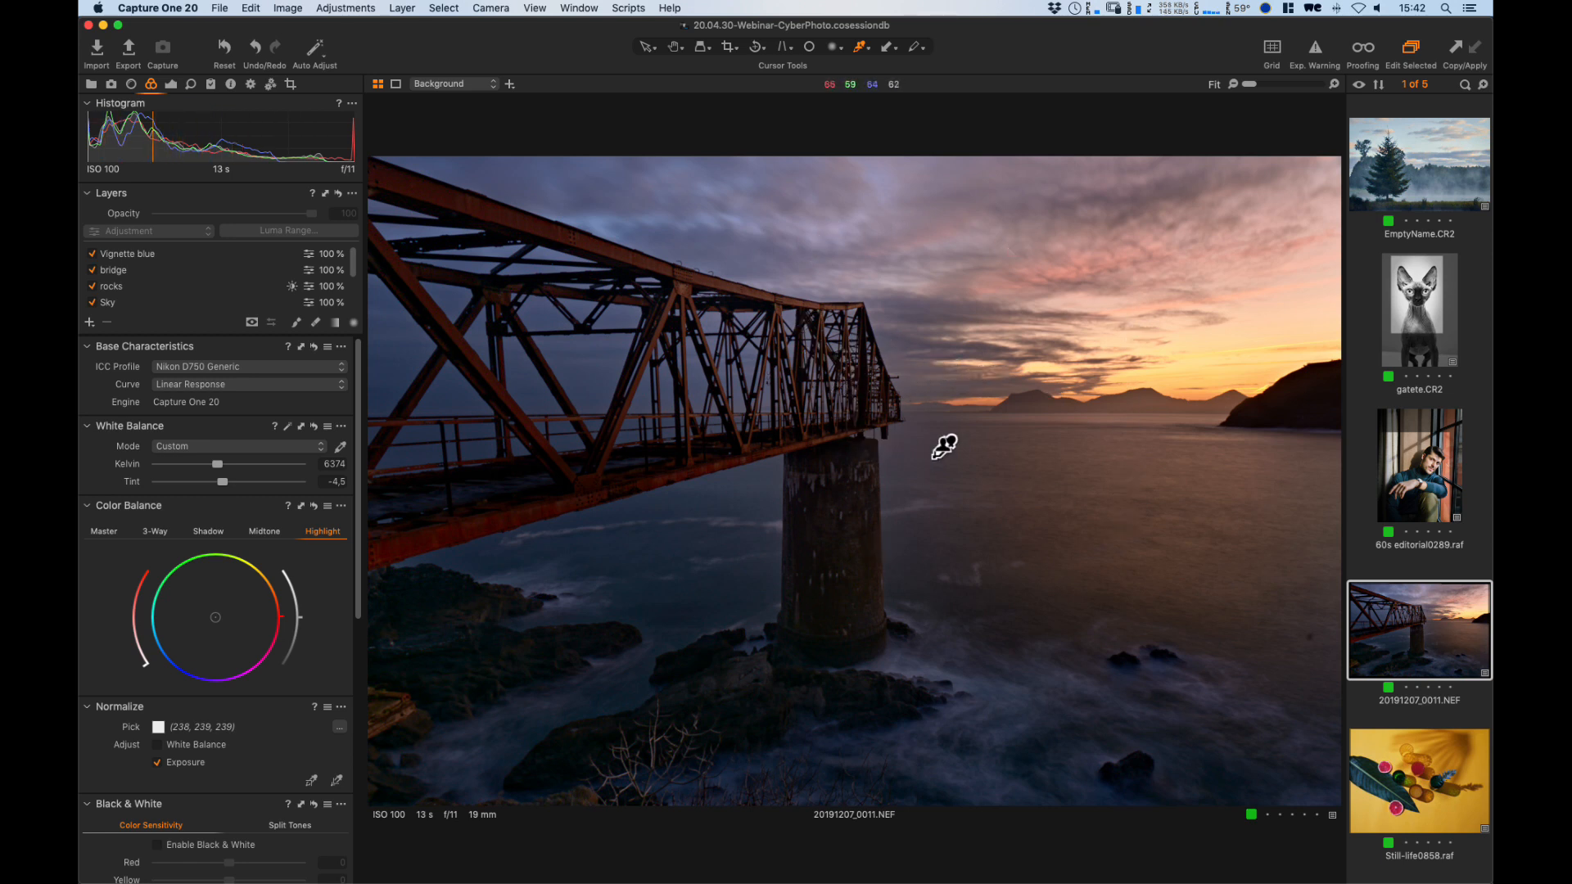
{"action": "left_click", "coordinate": [90, 85]}
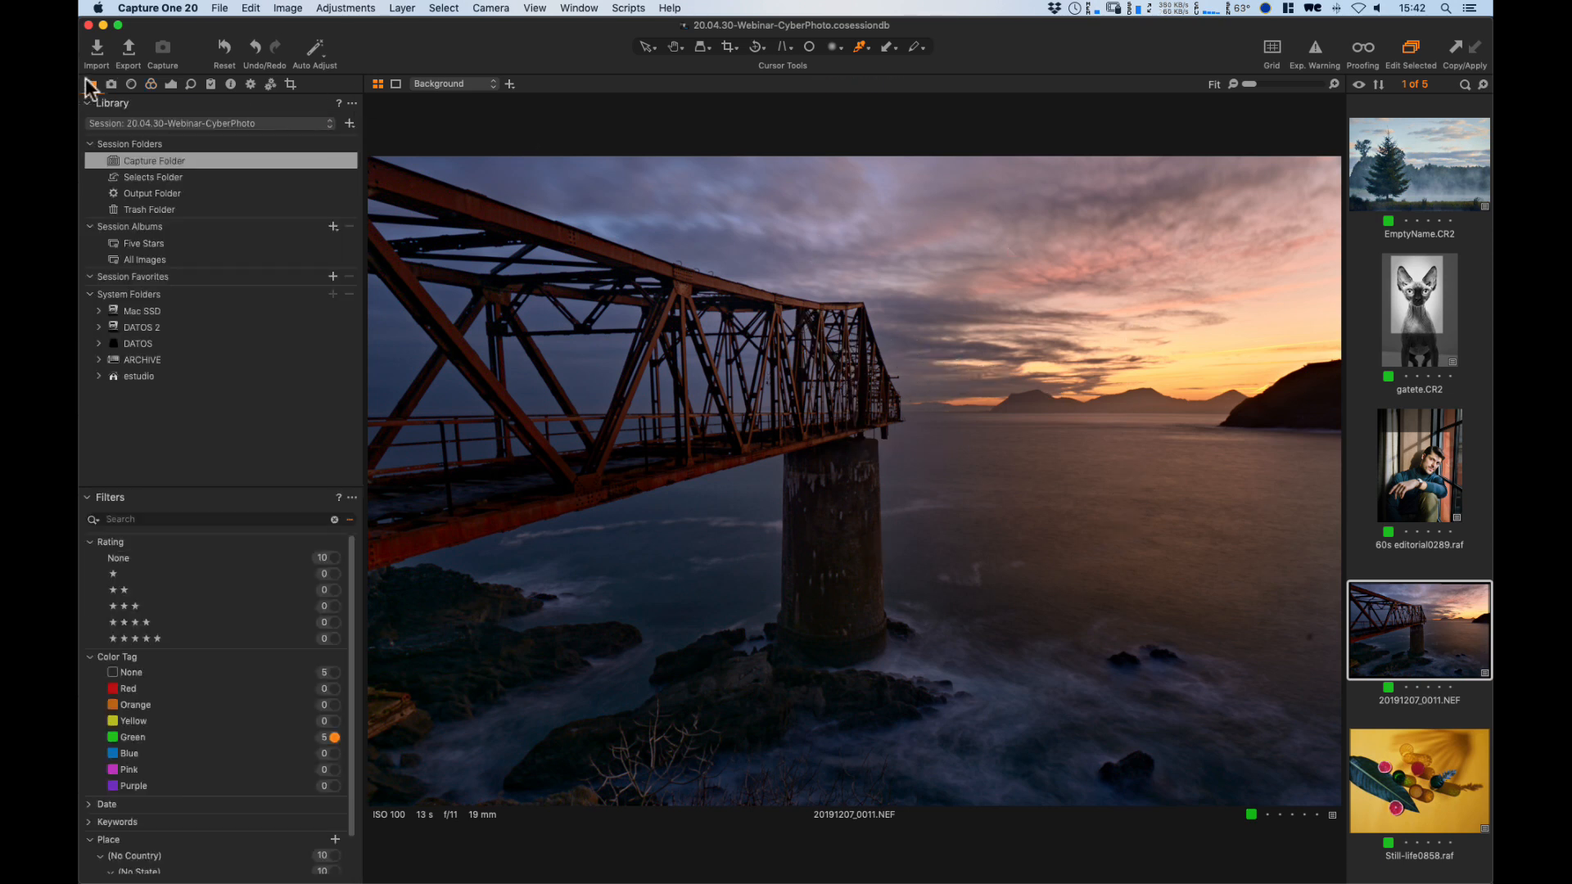
{"action": "left_click", "coordinate": [335, 738]}
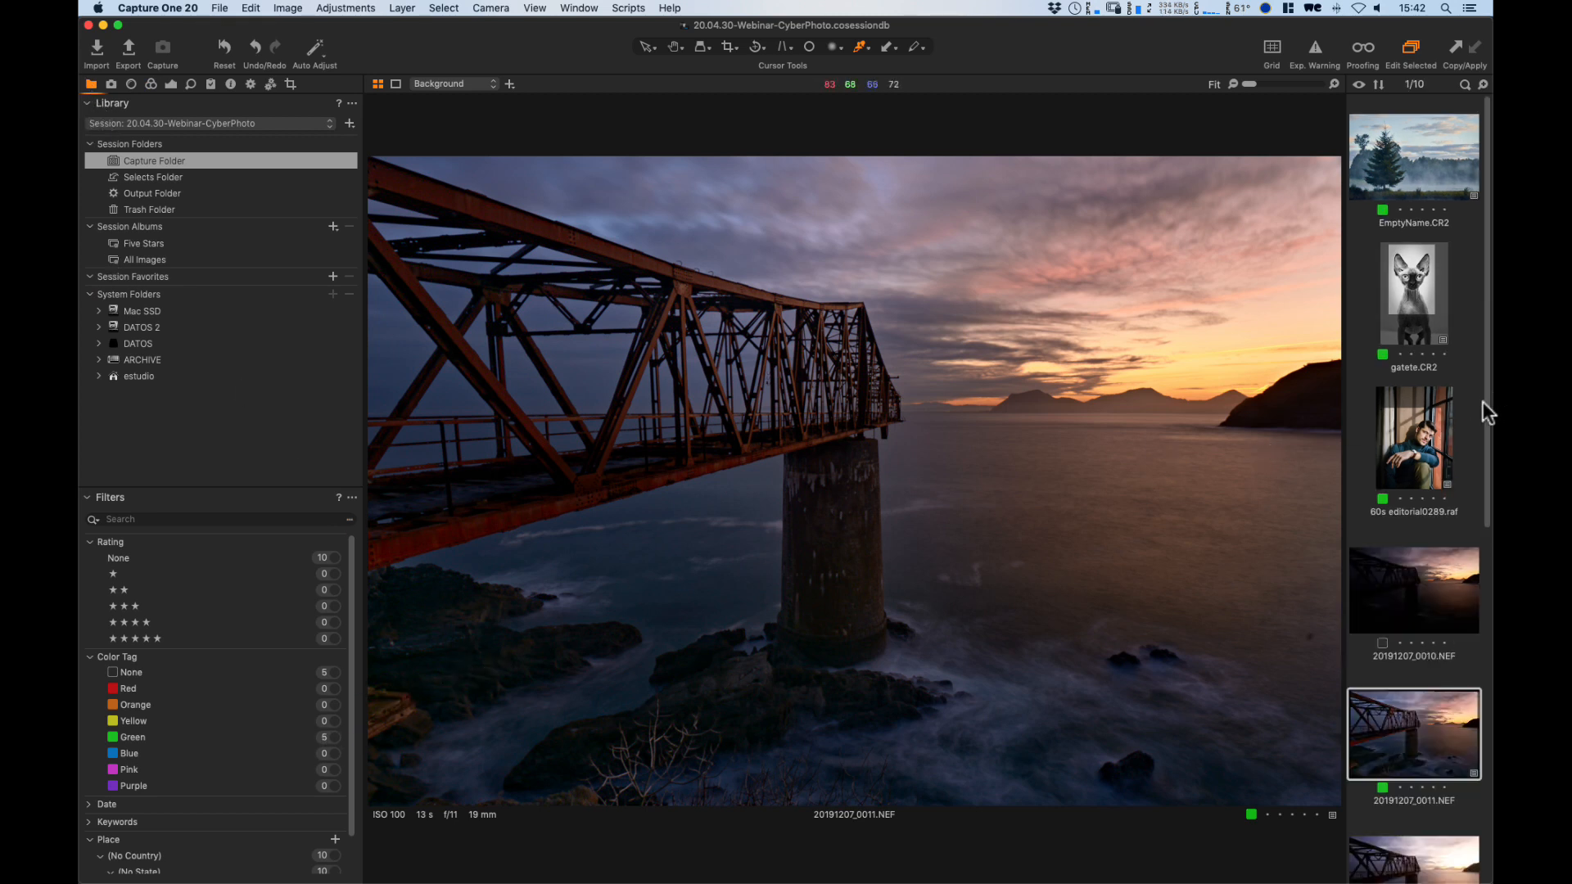
{"action": "left_click_drag", "start_coordinate": [1483, 401], "coordinate": [1474, 534]}
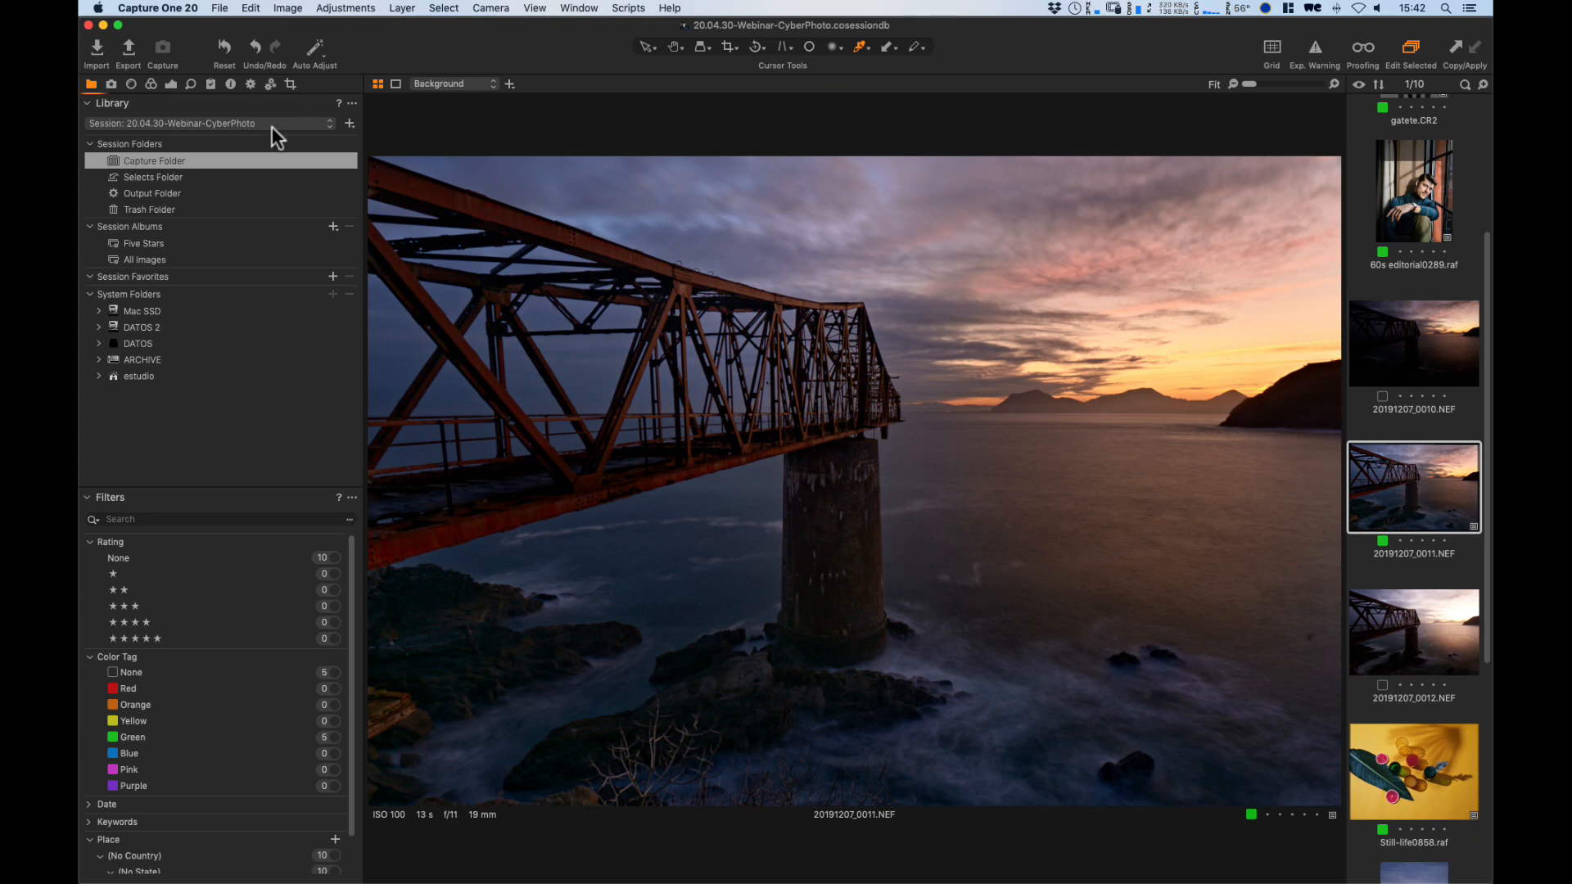
Reset all adjustments of the bridge photo 20191207_0011.NEF.
{"action": "left_click", "coordinate": [226, 49]}
{"action": "left_click", "coordinate": [219, 50]}
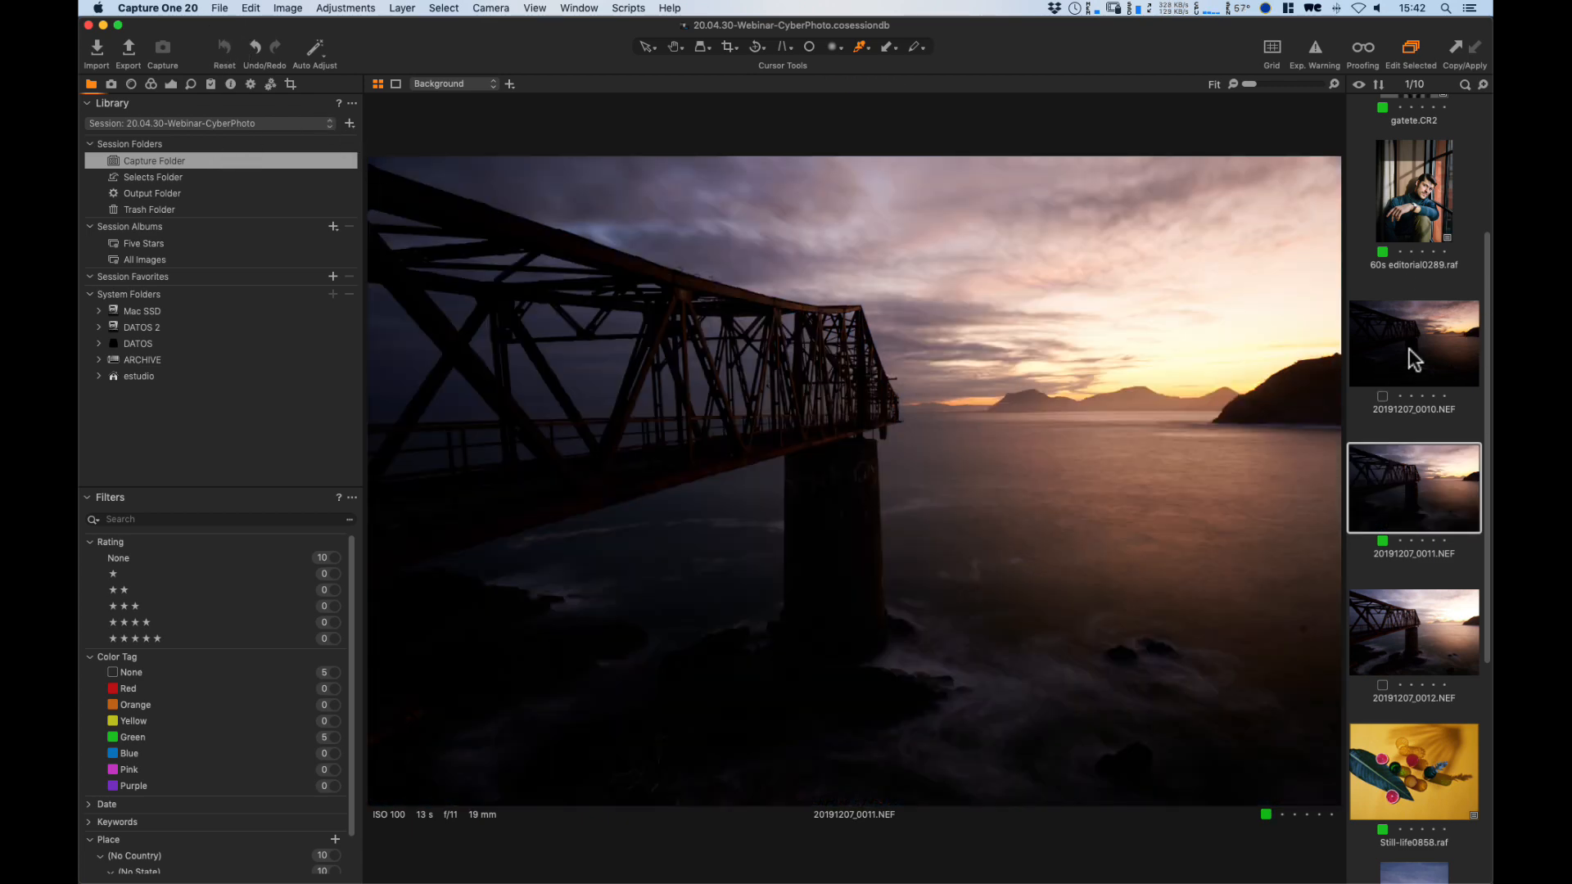
Compare the bridge exposures 20191207_0010.NEF, 20191207_0011.NEF and 20191207_0012.NEF, and return to 20191207_0011.NEF.
{"action": "left_click", "coordinate": [1413, 367]}
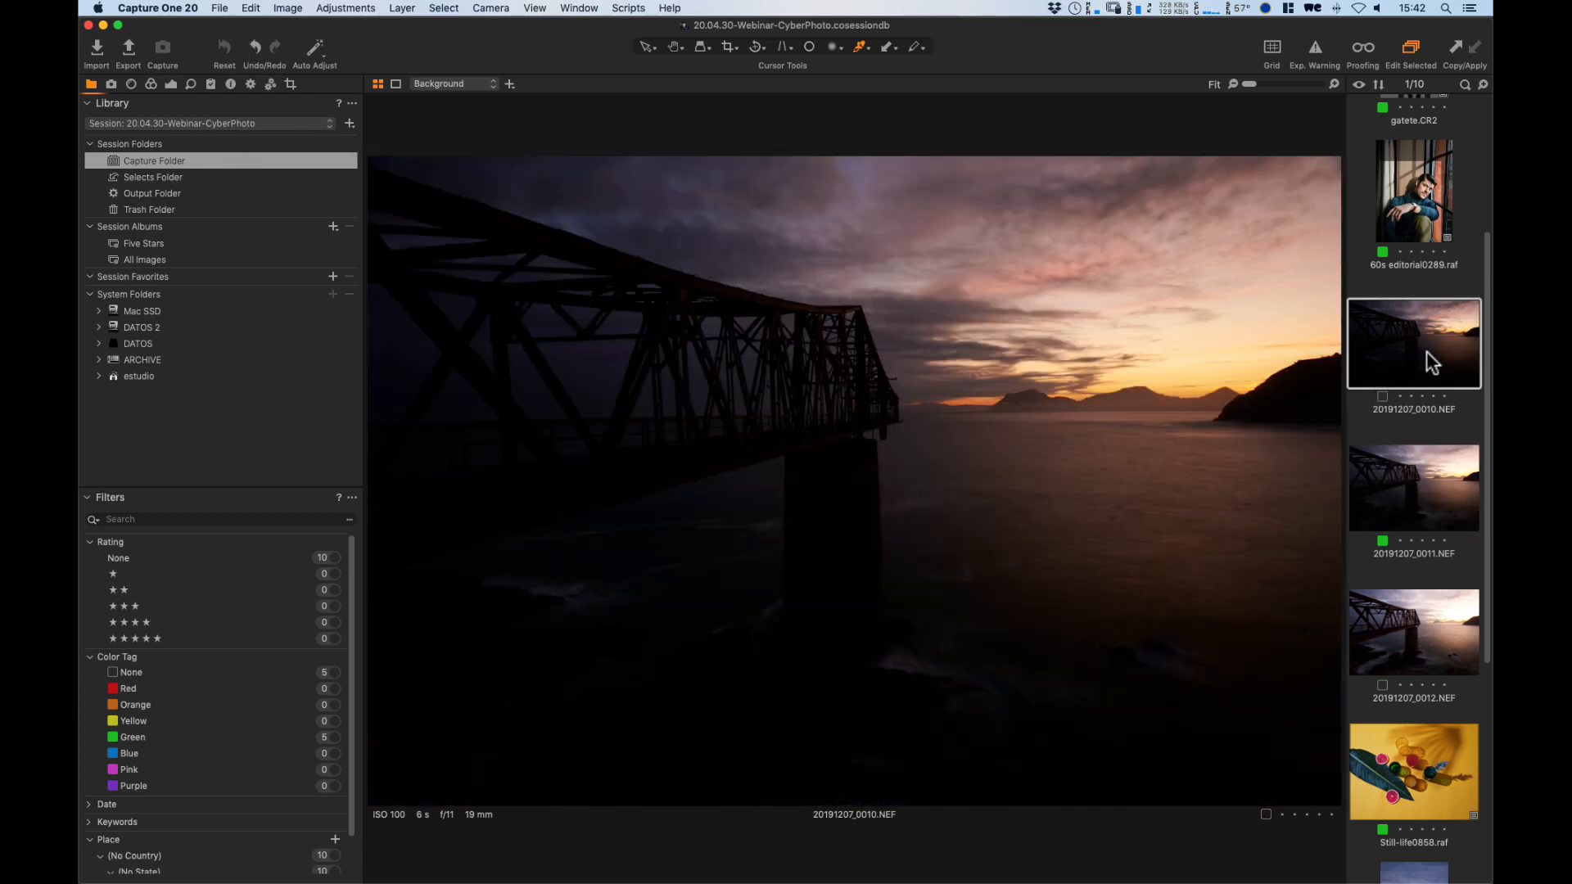
{"action": "key", "text": "Down"}
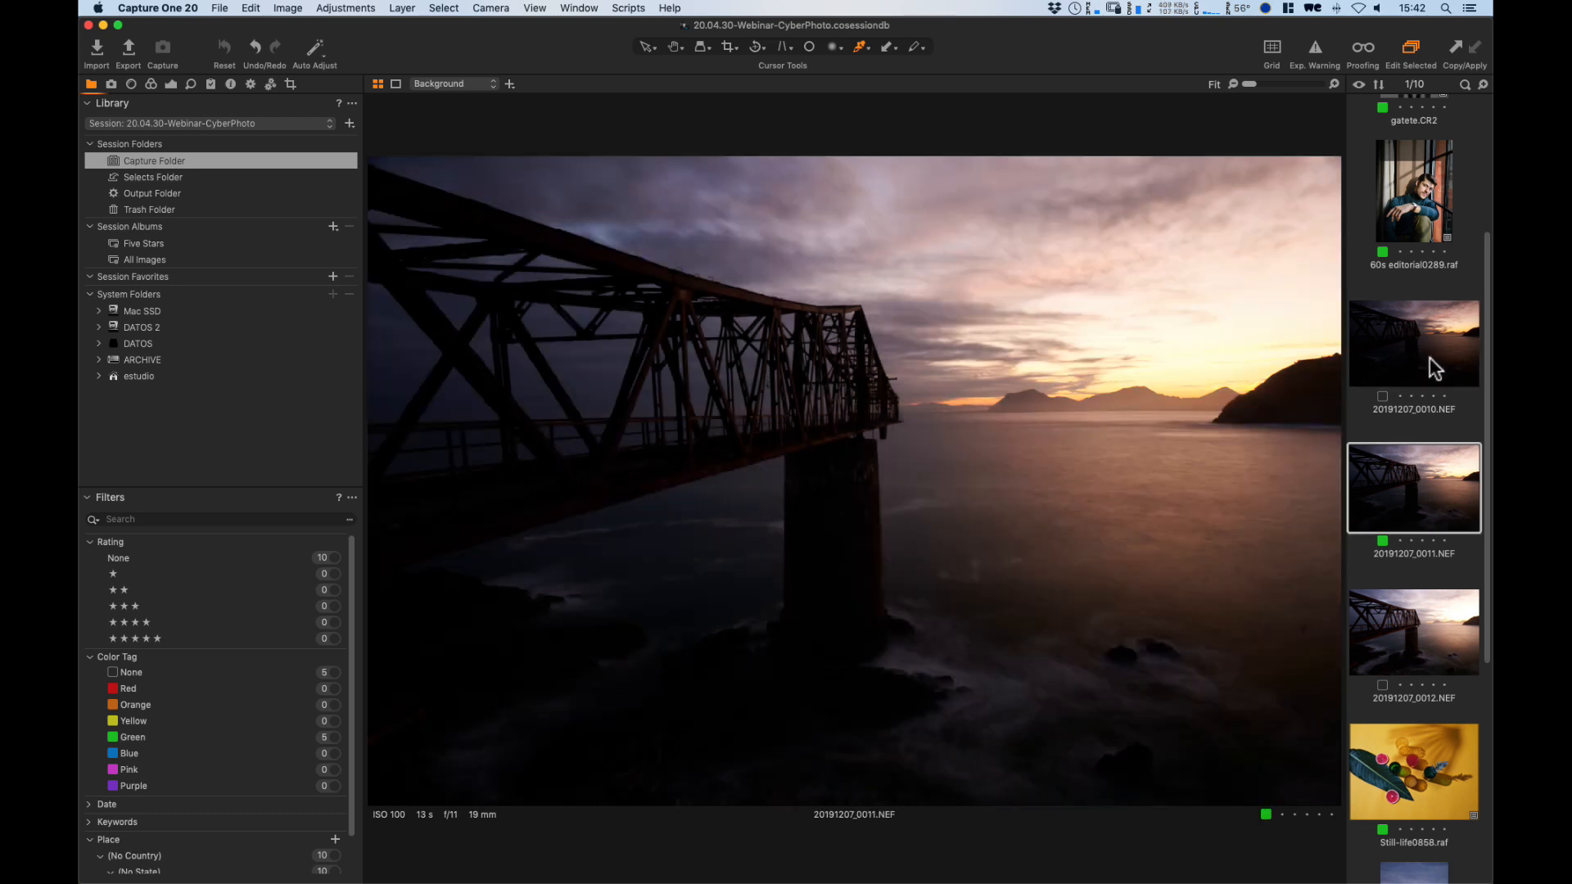
{"action": "key", "text": "Down"}
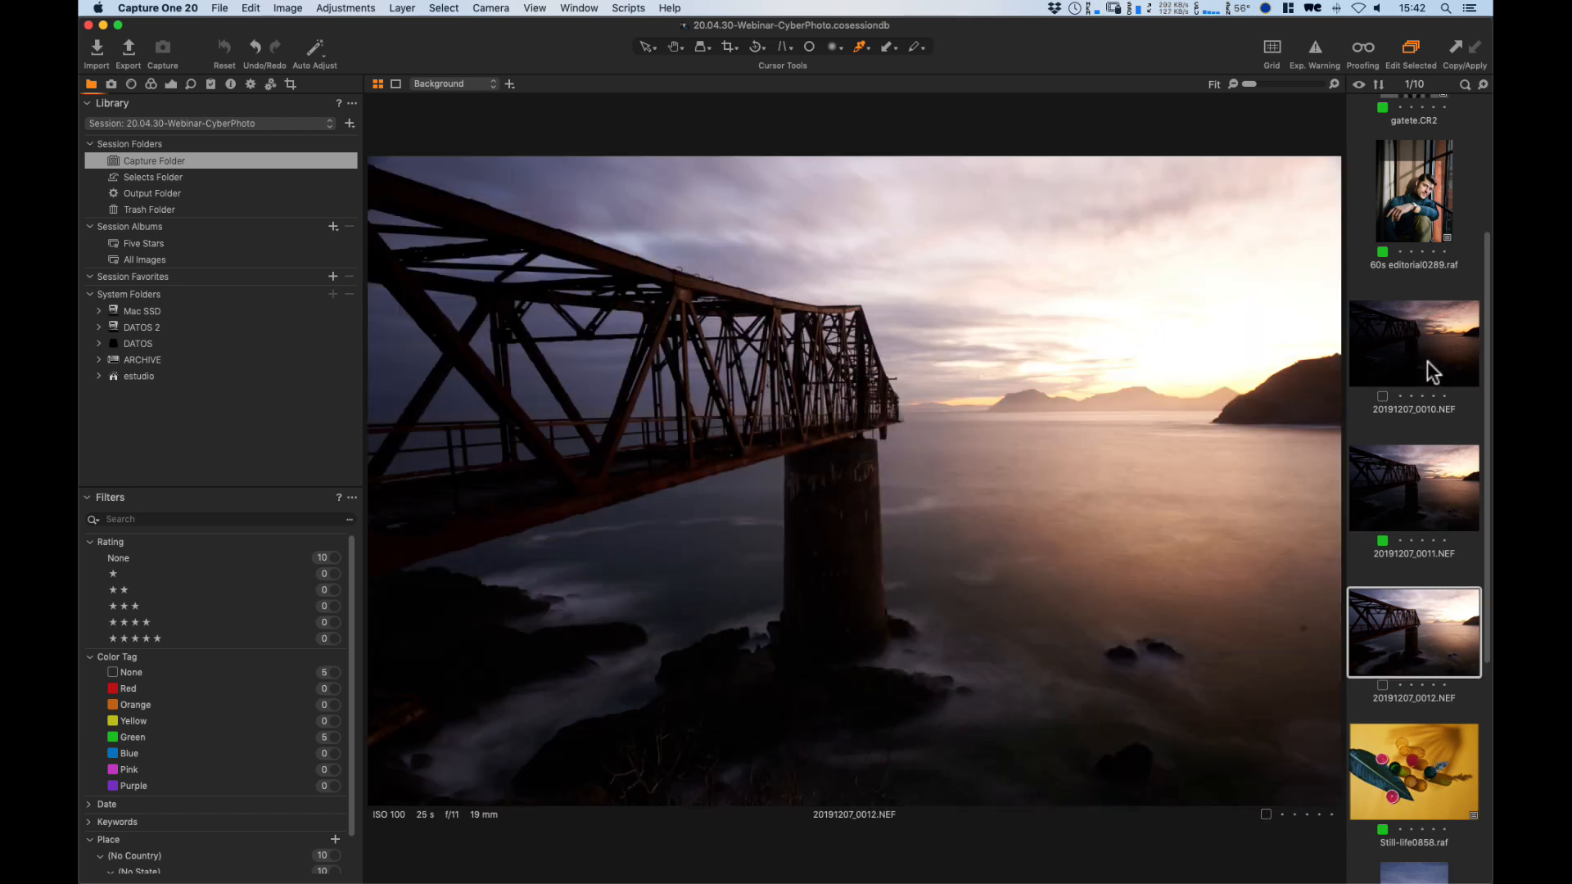
{"action": "left_click", "coordinate": [1428, 361]}
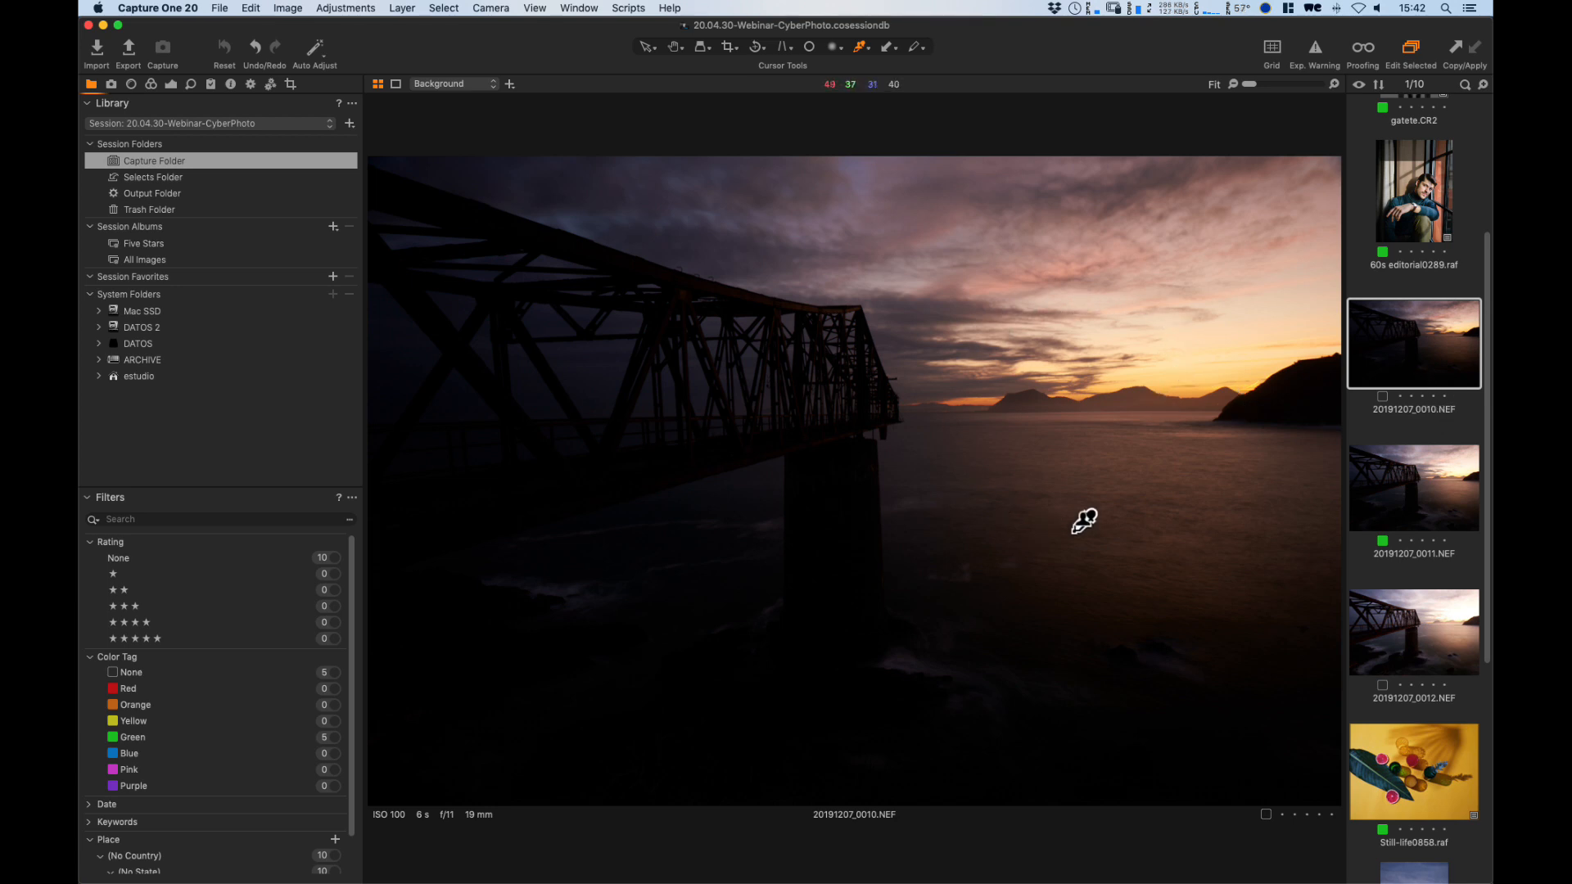
{"action": "left_click", "coordinate": [1413, 481]}
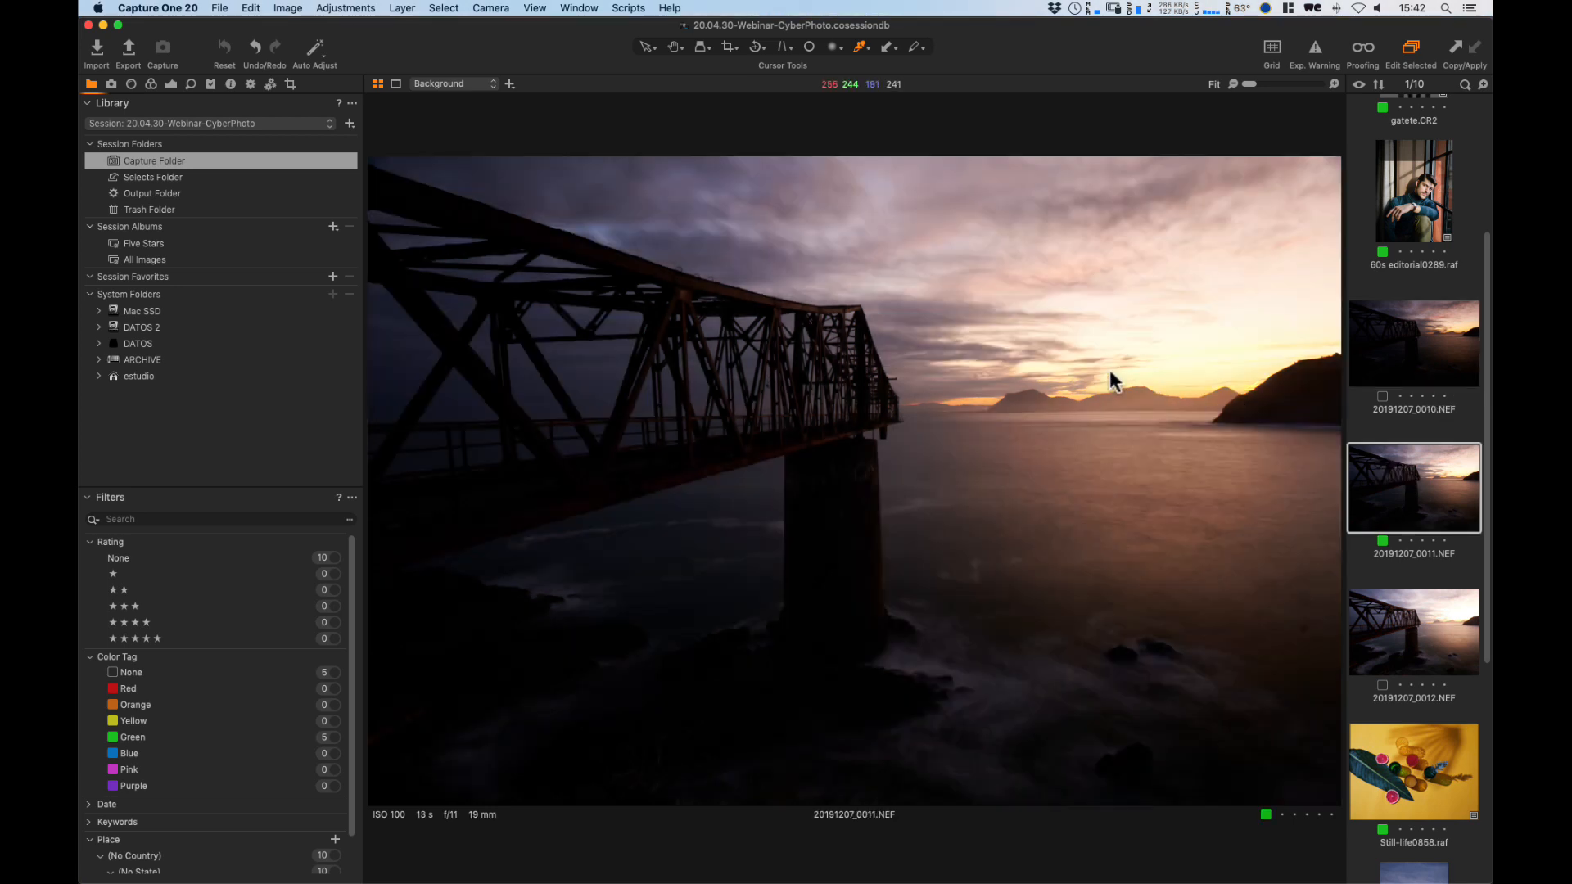
Review the brighter exposure 20191207_0012.NEF and the darker 20191207_0010.NEF against 20191207_0011.NEF, ending on 20191207_0011.NEF.
{"action": "key", "text": "Down"}
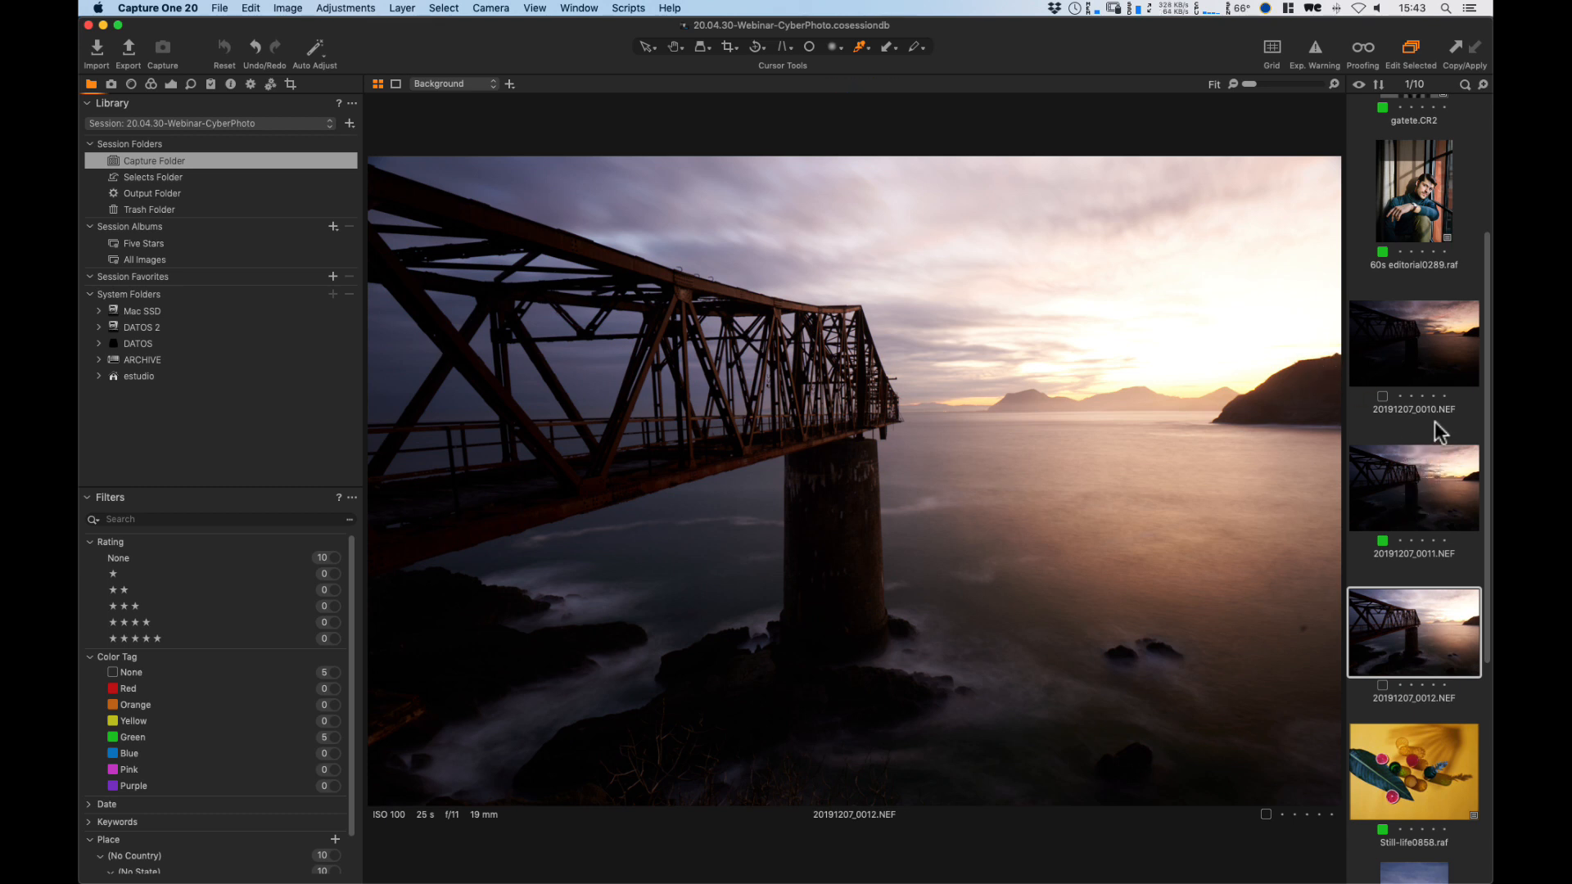
{"action": "left_click", "coordinate": [1415, 517]}
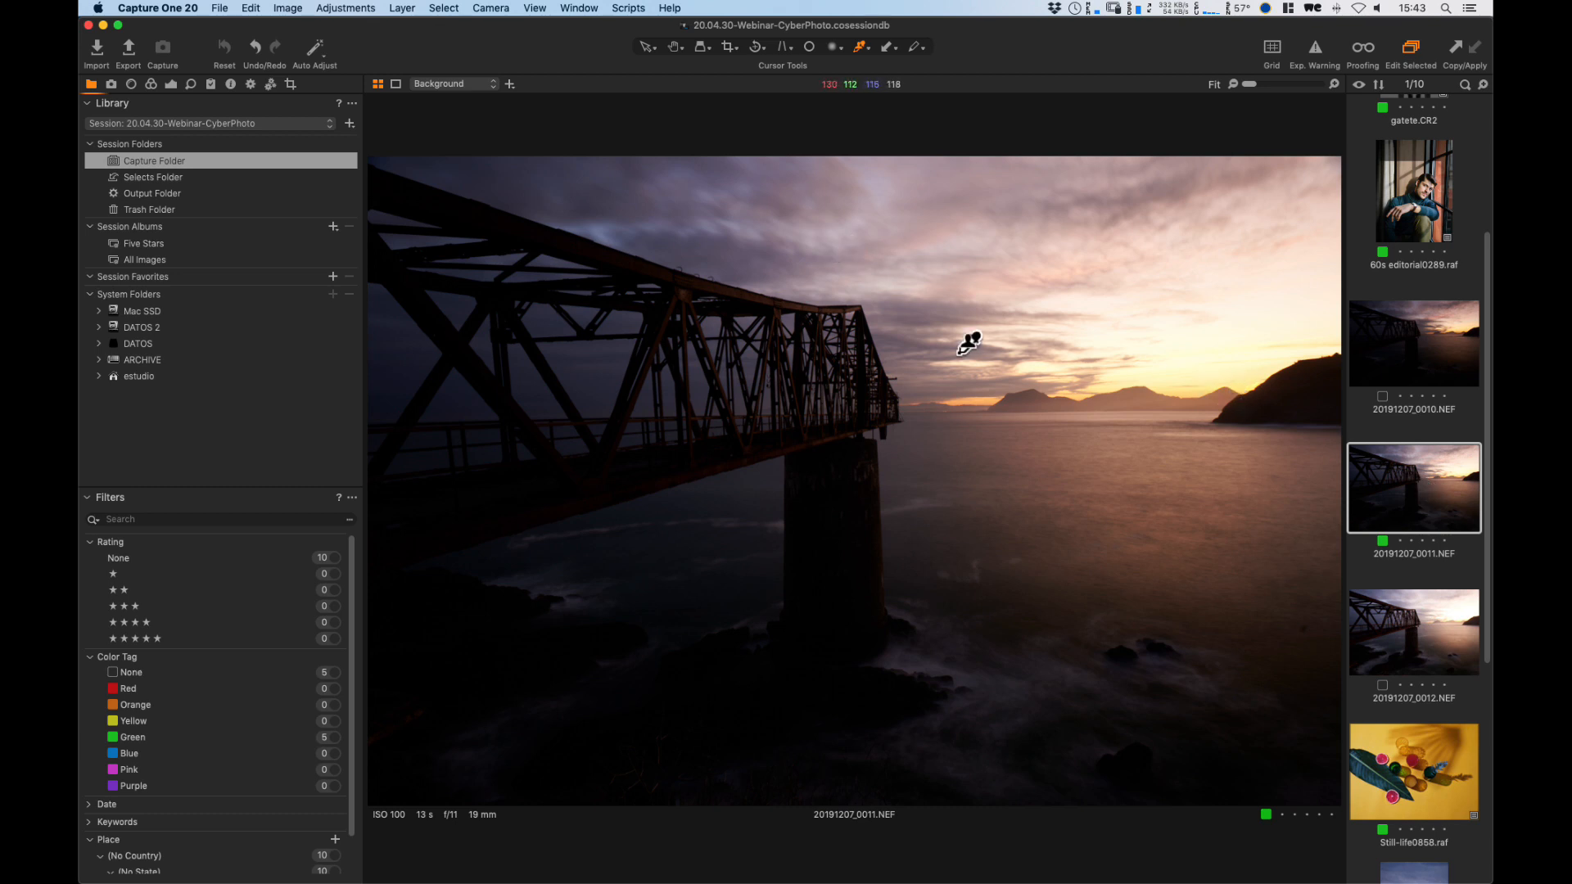
{"action": "left_click", "coordinate": [1427, 356]}
{"action": "left_click", "coordinate": [1404, 487]}
Test the bridge photo's shadow detail by raising Exposure to 4, and reset the Exposure adjustments.
{"action": "left_click", "coordinate": [171, 84]}
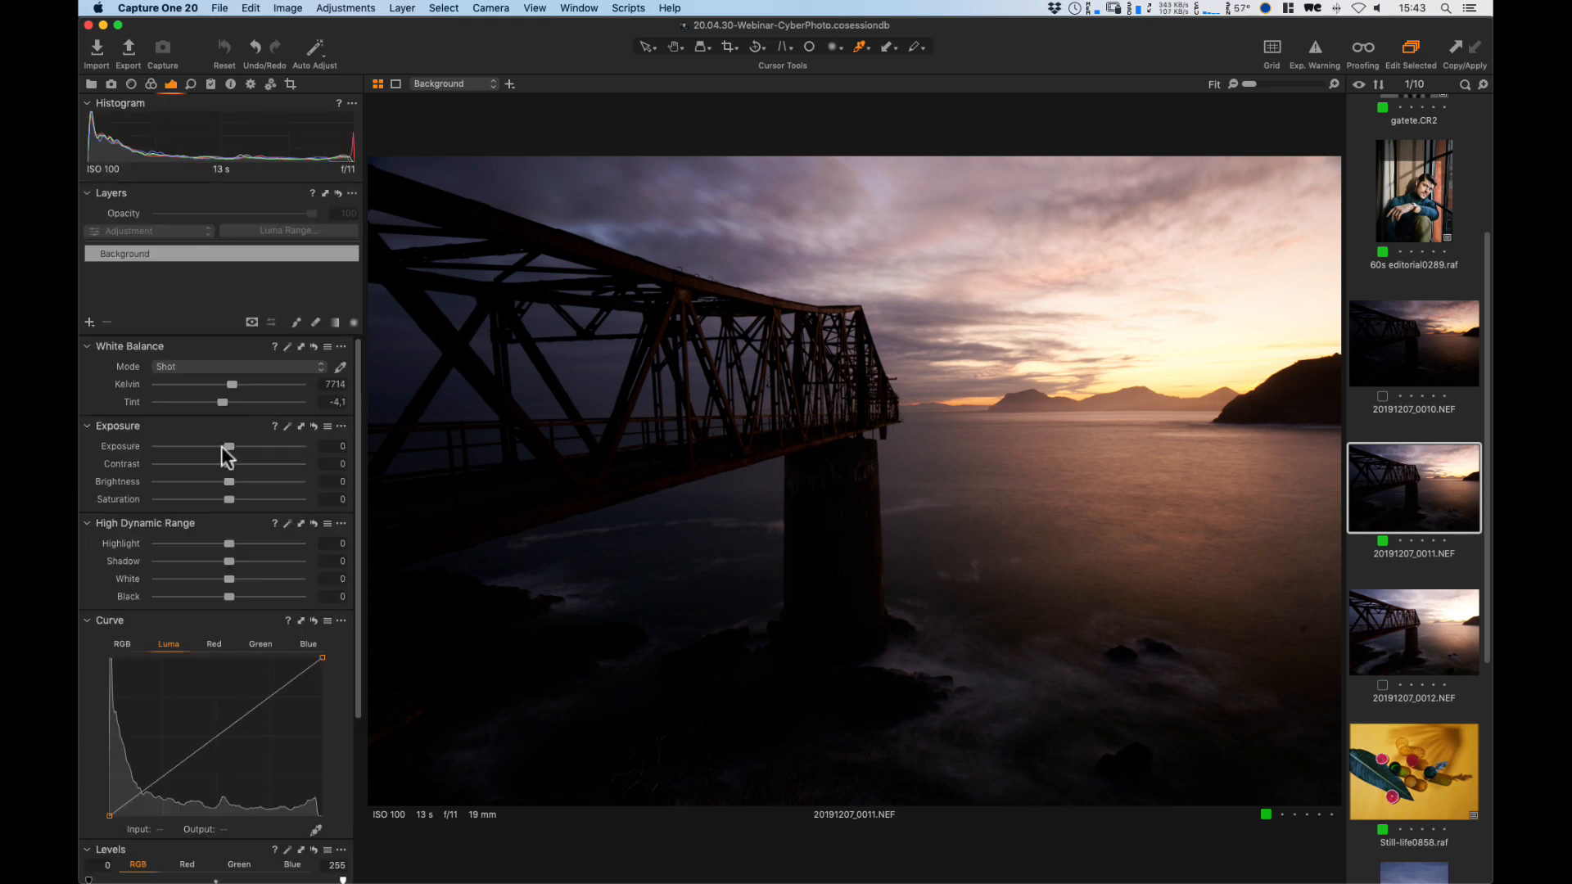
{"action": "left_click_drag", "start_coordinate": [229, 448], "coordinate": [340, 446]}
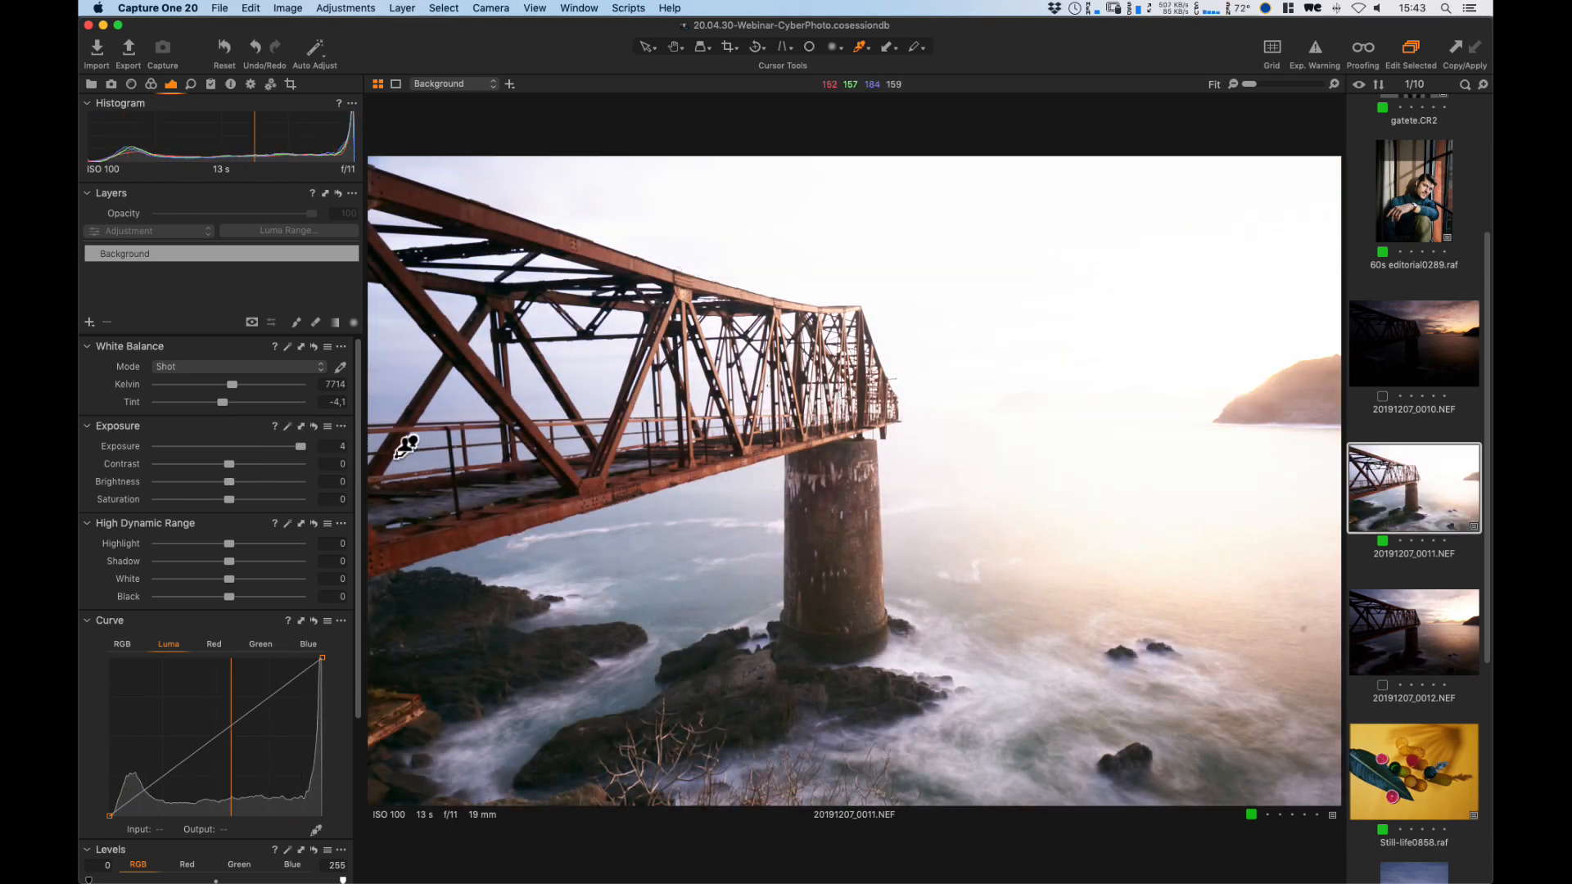
{"action": "left_click", "coordinate": [315, 427]}
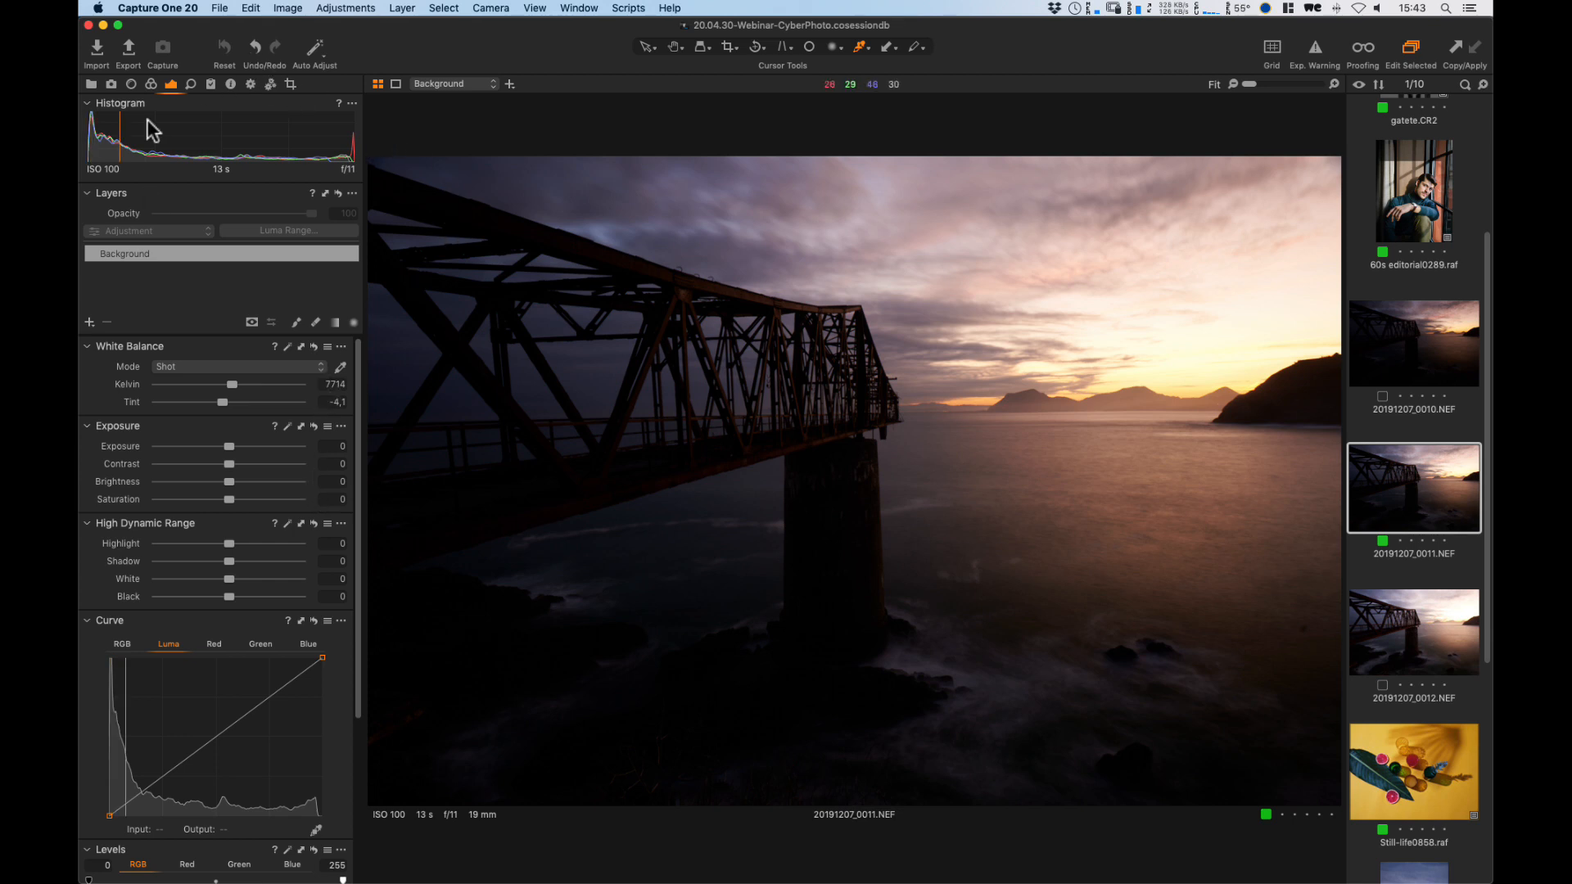
Try the Film High Contrast, Film Standard and Auto base curves on the bridge photo.
{"action": "left_click", "coordinate": [150, 84]}
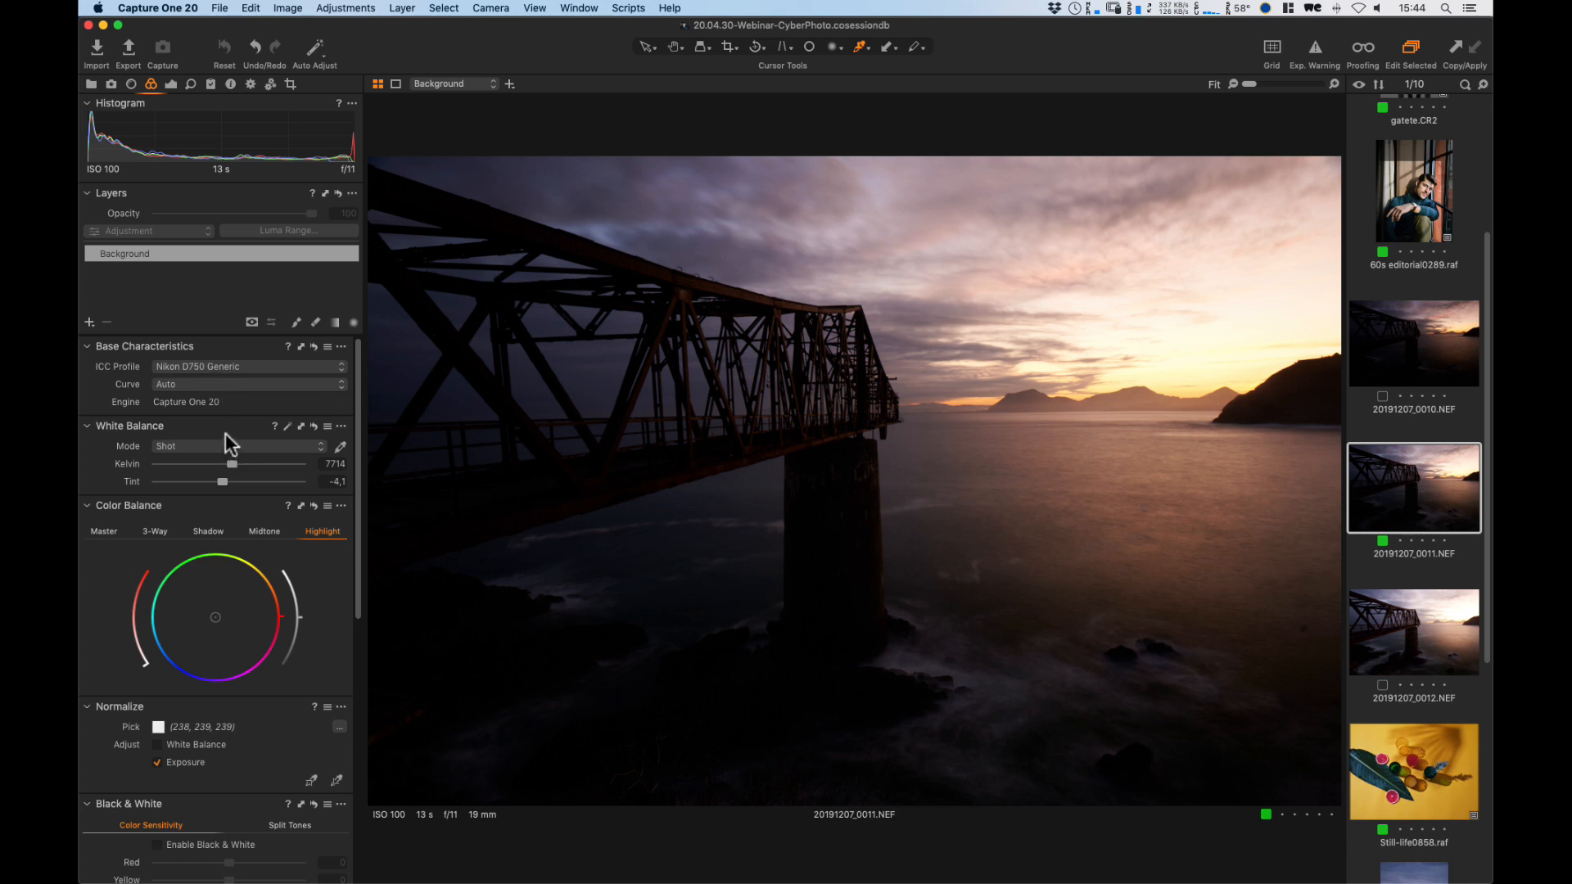
{"action": "left_click", "coordinate": [316, 383]}
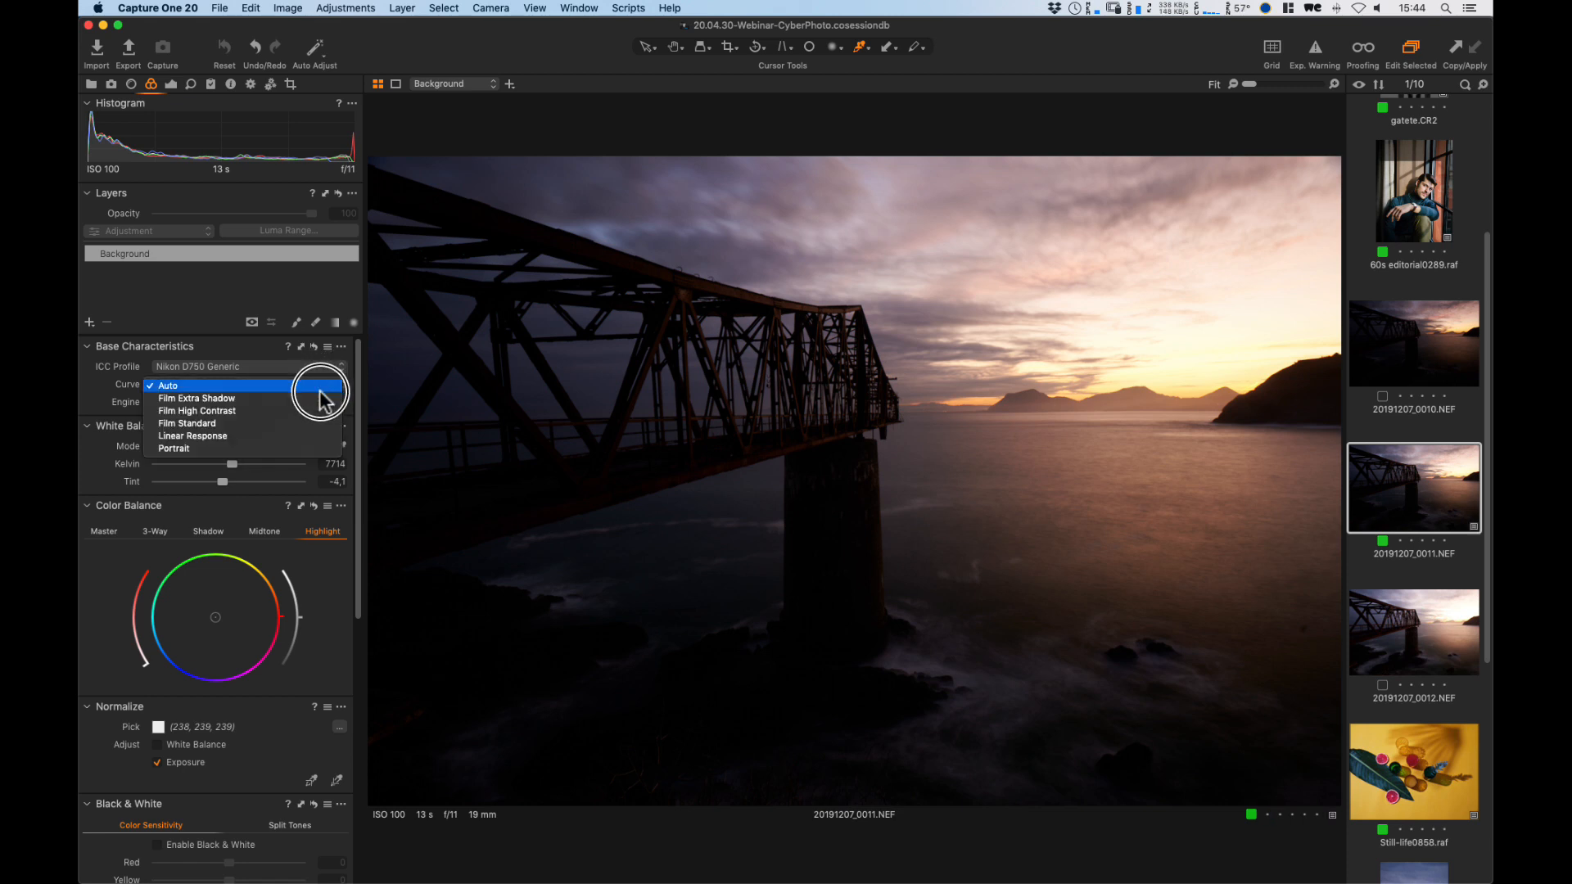
{"action": "left_click", "coordinate": [312, 399]}
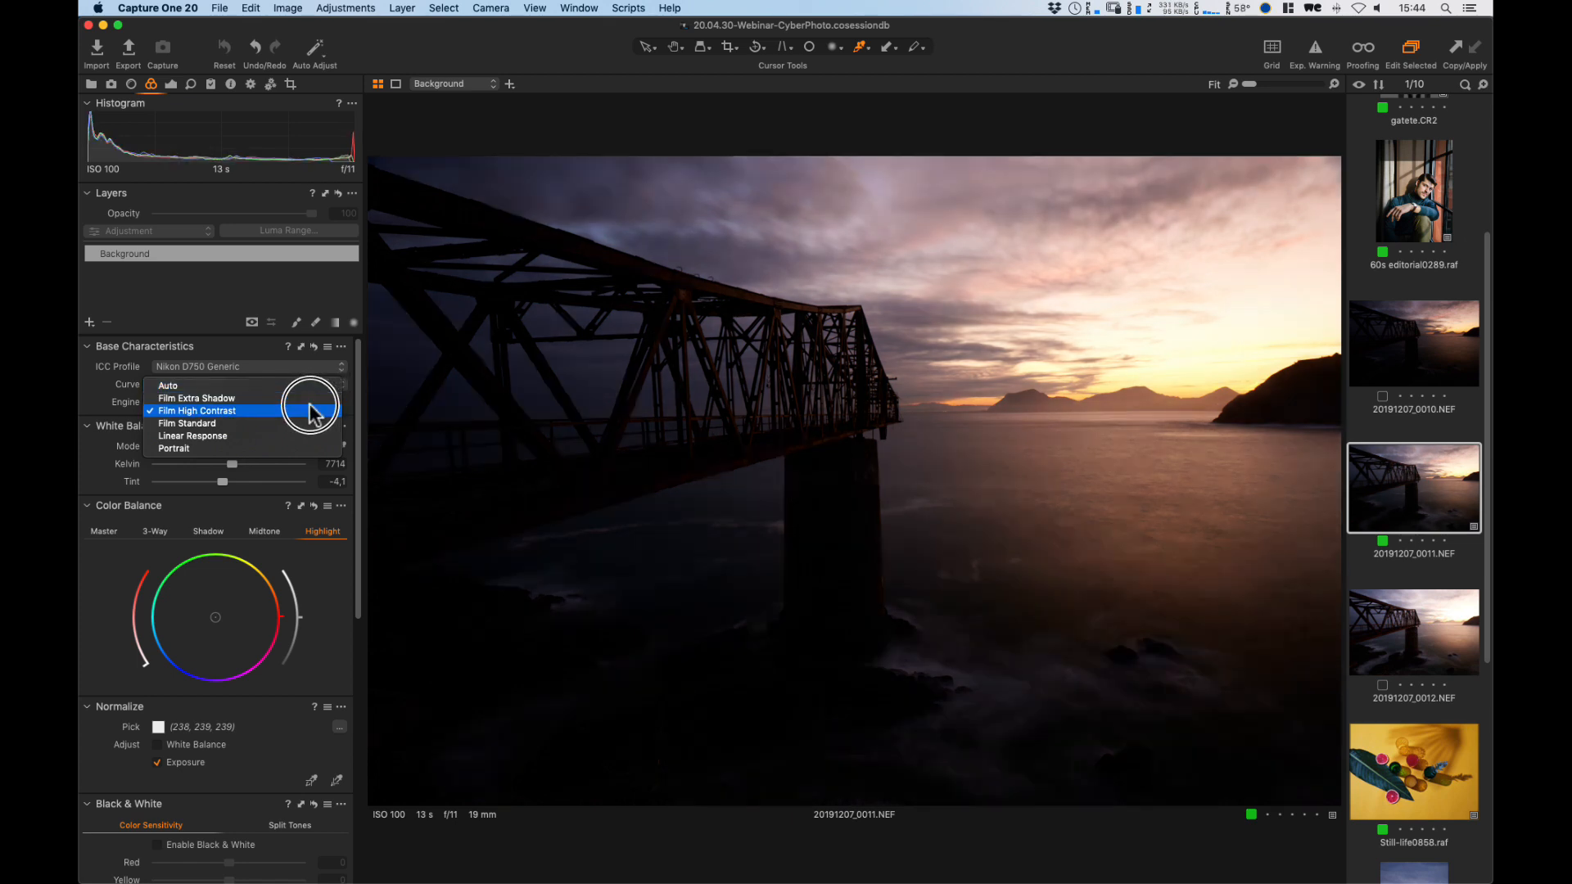
{"action": "left_click", "coordinate": [294, 424]}
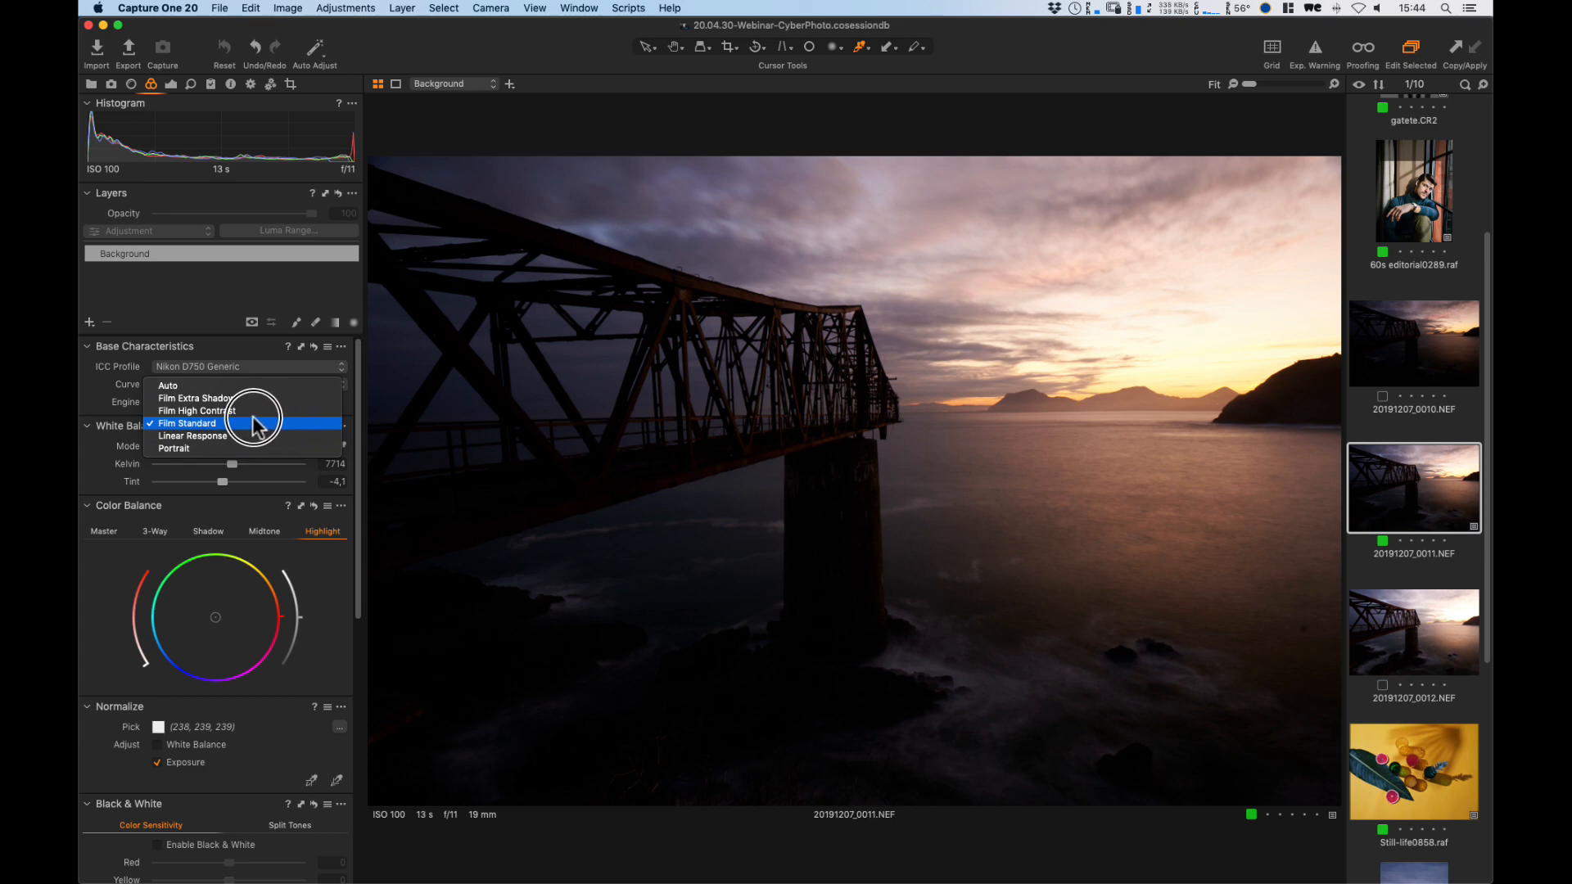
{"action": "left_click", "coordinate": [176, 386]}
{"action": "left_click", "coordinate": [192, 385]}
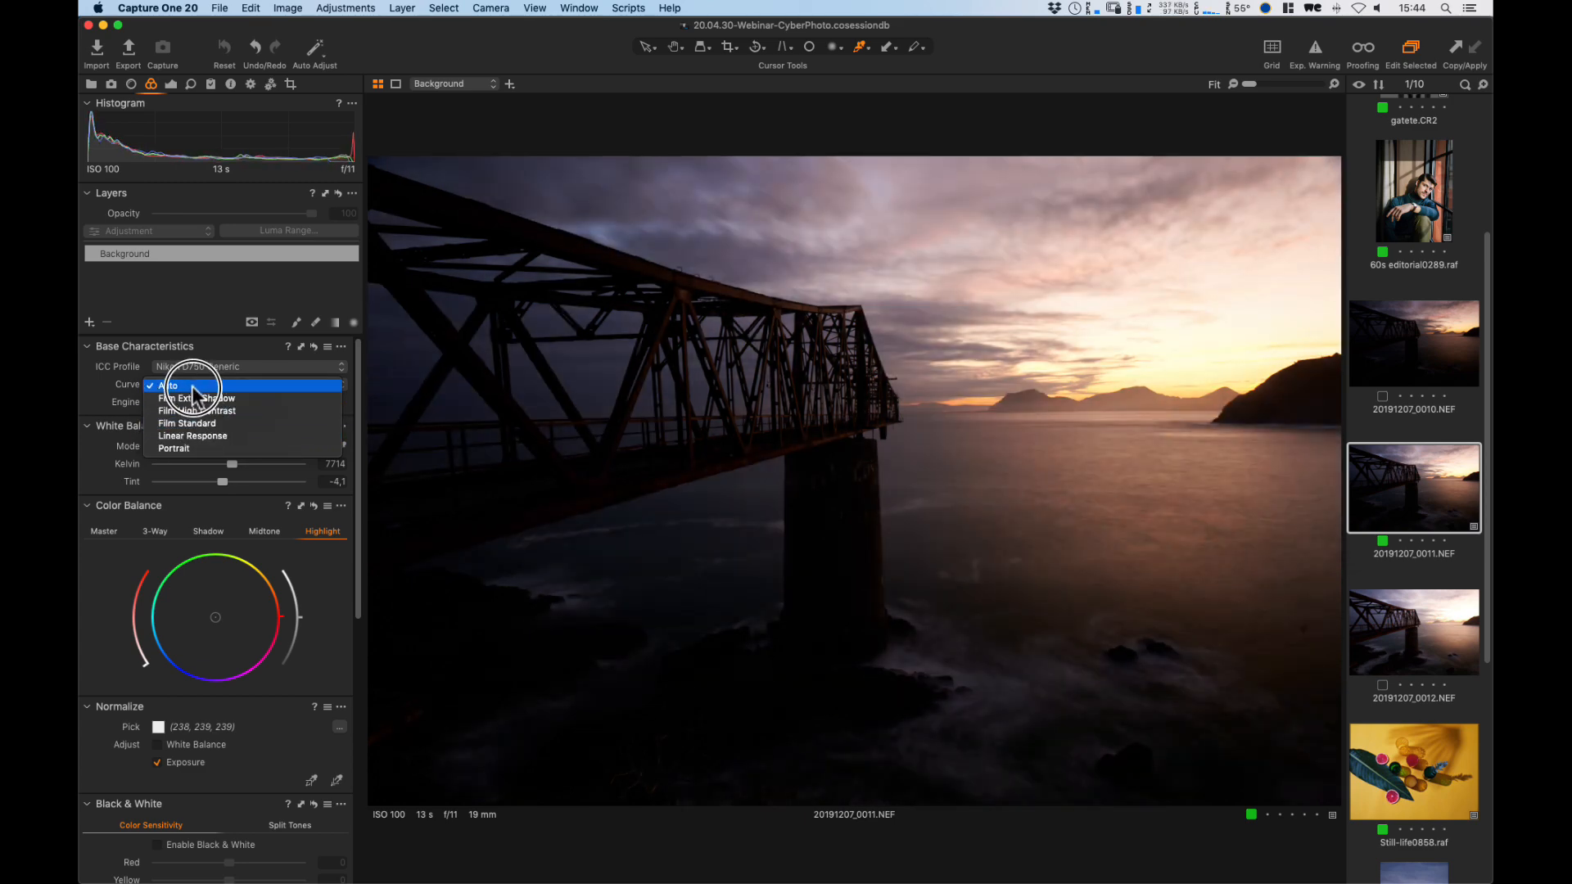
{"action": "left_click", "coordinate": [187, 423]}
{"action": "left_click", "coordinate": [196, 385]}
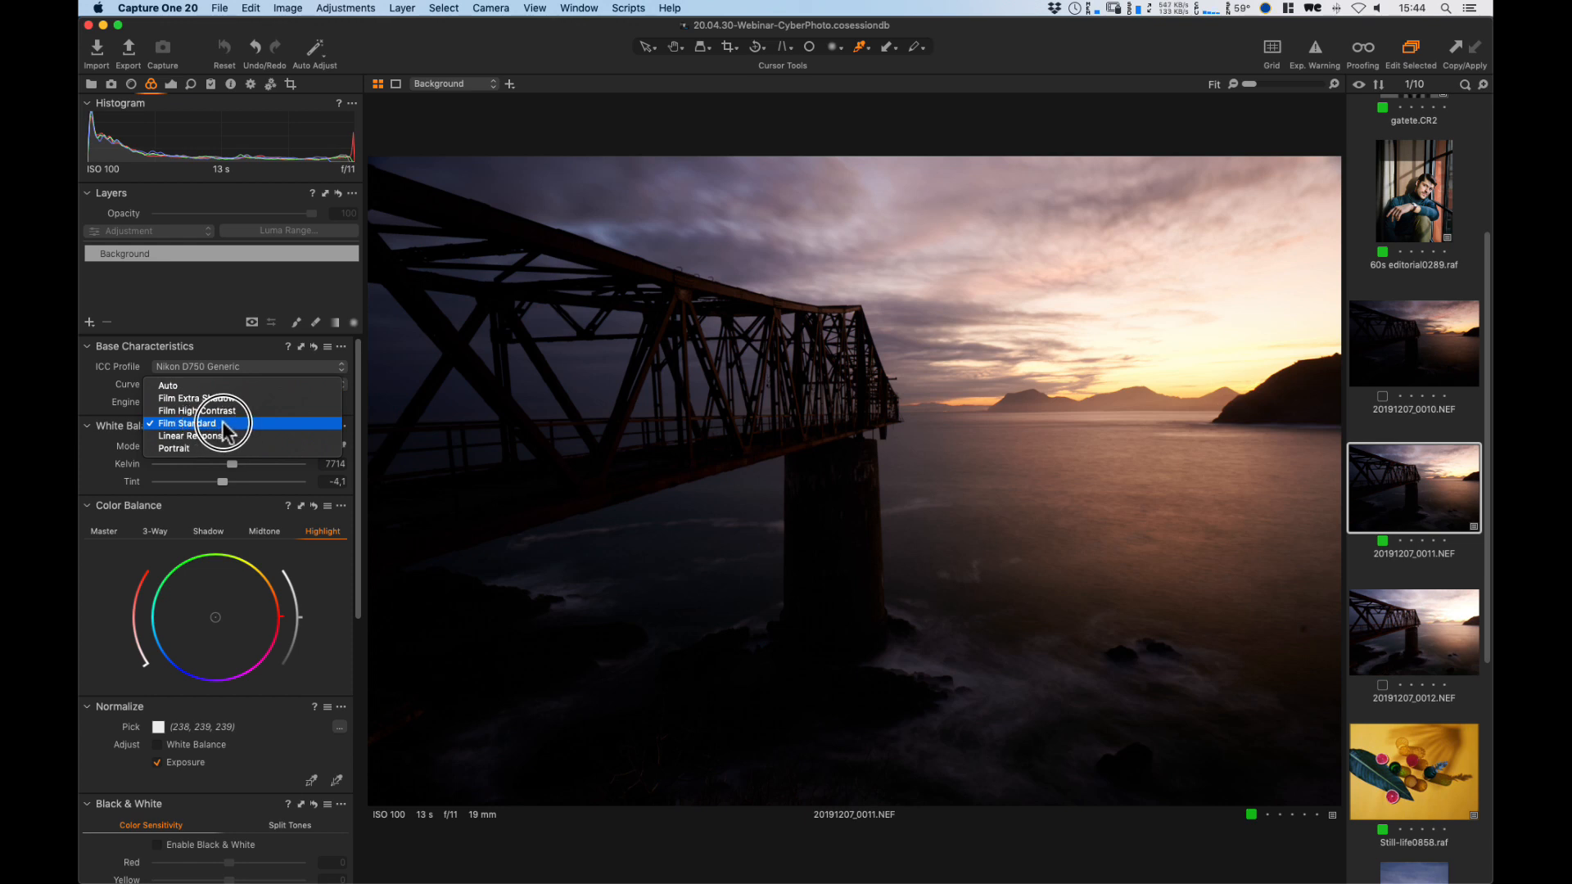
Try the Film Extra Shadow curve and compare it with Film High Contrast and Film Standard on the bridge photo.
{"action": "left_click", "coordinate": [233, 398]}
{"action": "left_click", "coordinate": [245, 385]}
{"action": "left_click", "coordinate": [250, 410]}
{"action": "left_click", "coordinate": [246, 385]}
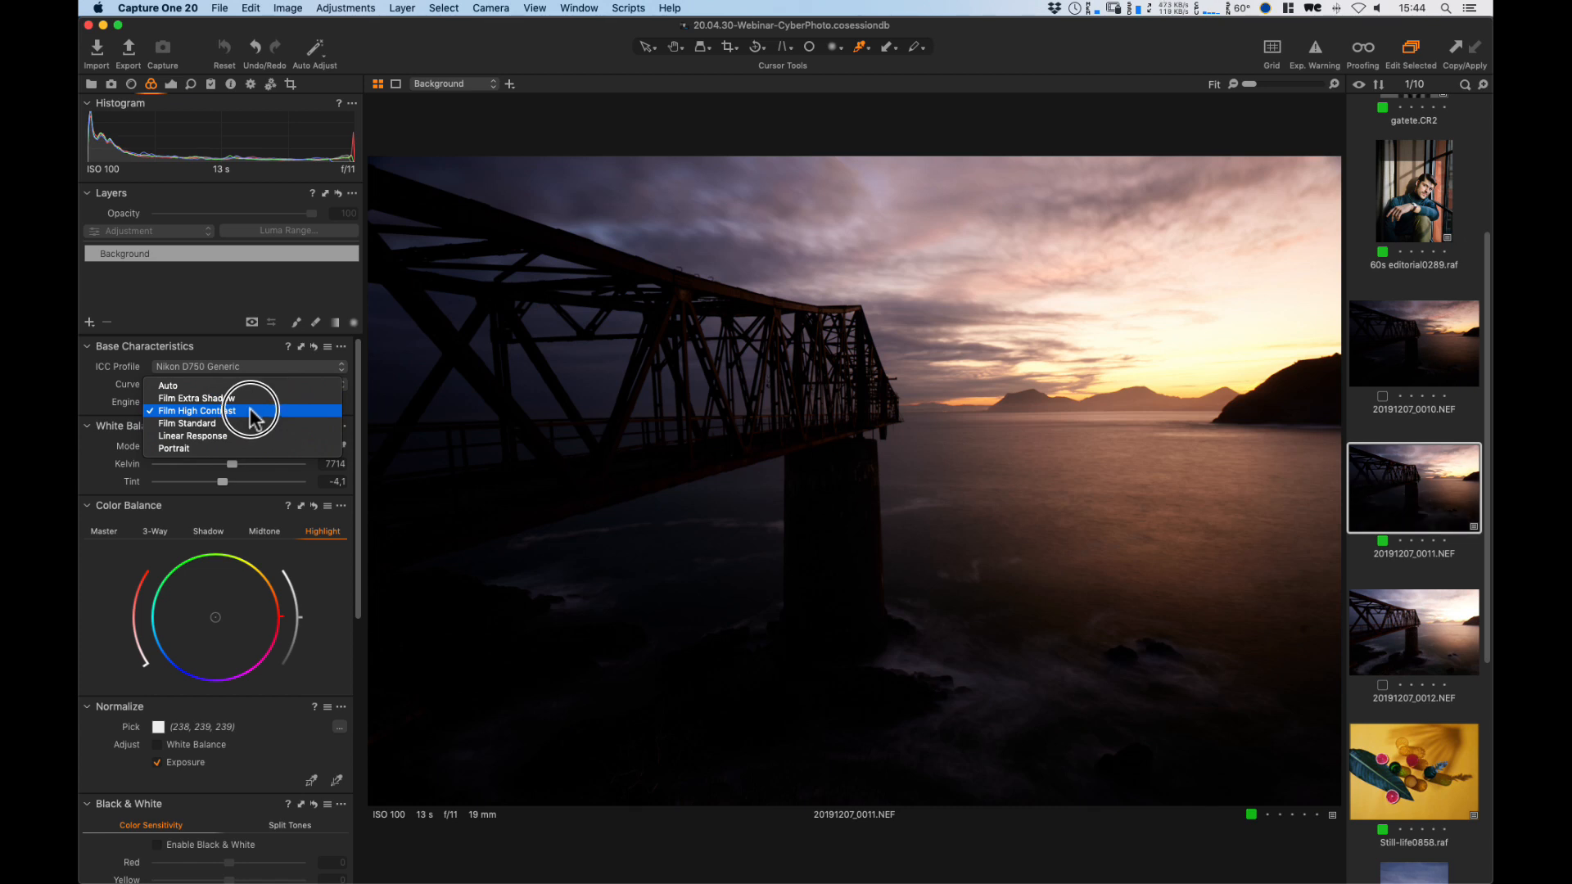
{"action": "left_click", "coordinate": [243, 424]}
{"action": "left_click", "coordinate": [246, 385]}
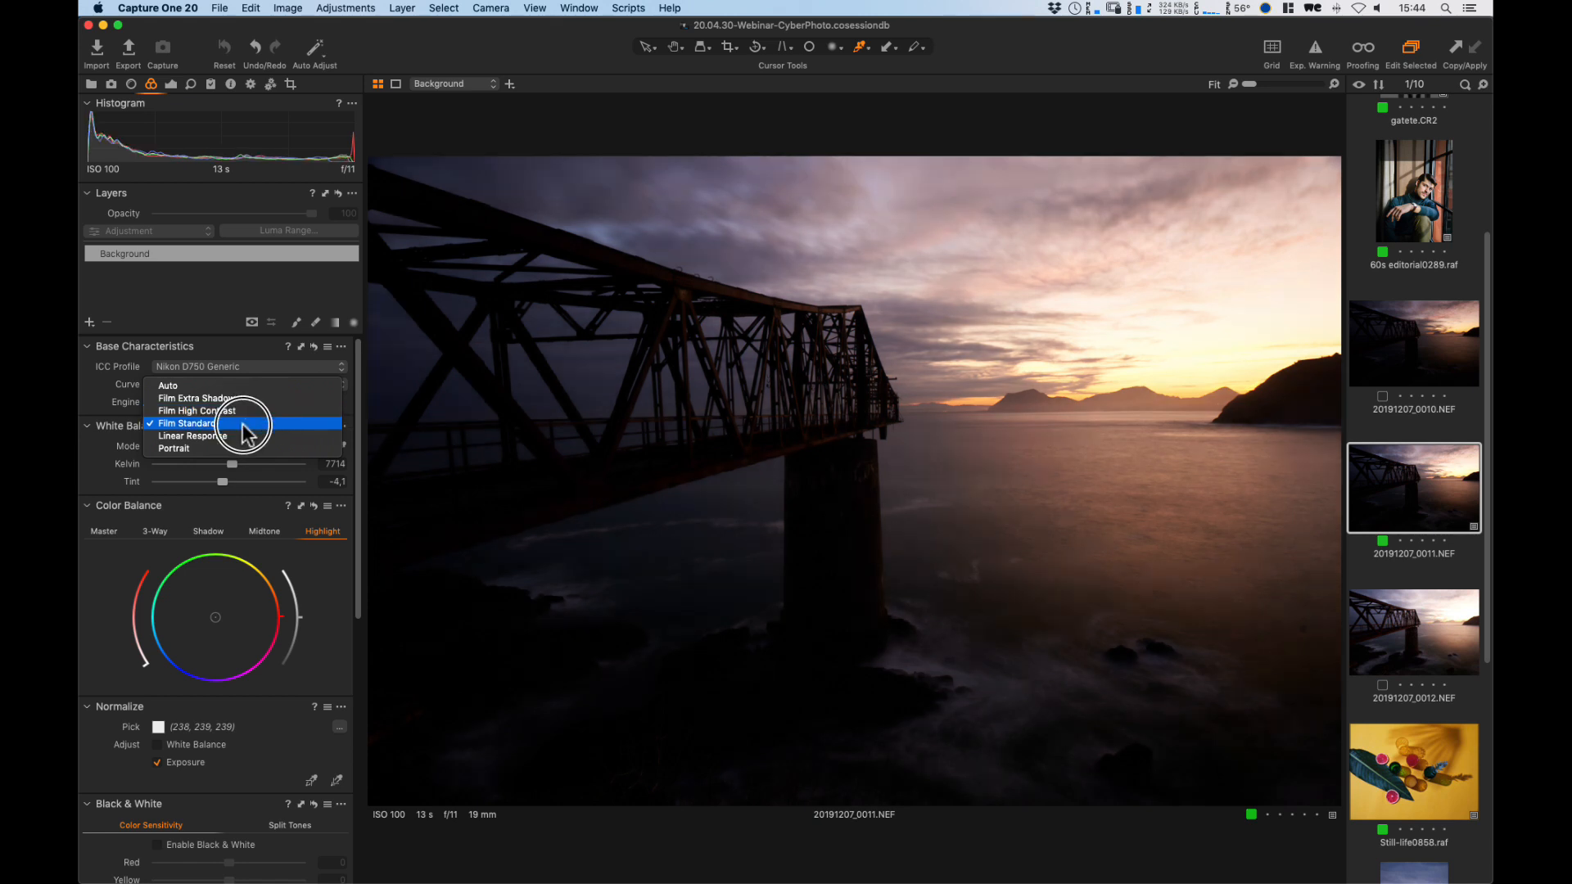
Compare the Linear Response and Film Standard curves, and set the bridge photo's base curve to Linear Response.
{"action": "left_click", "coordinate": [244, 436]}
{"action": "left_click", "coordinate": [246, 385]}
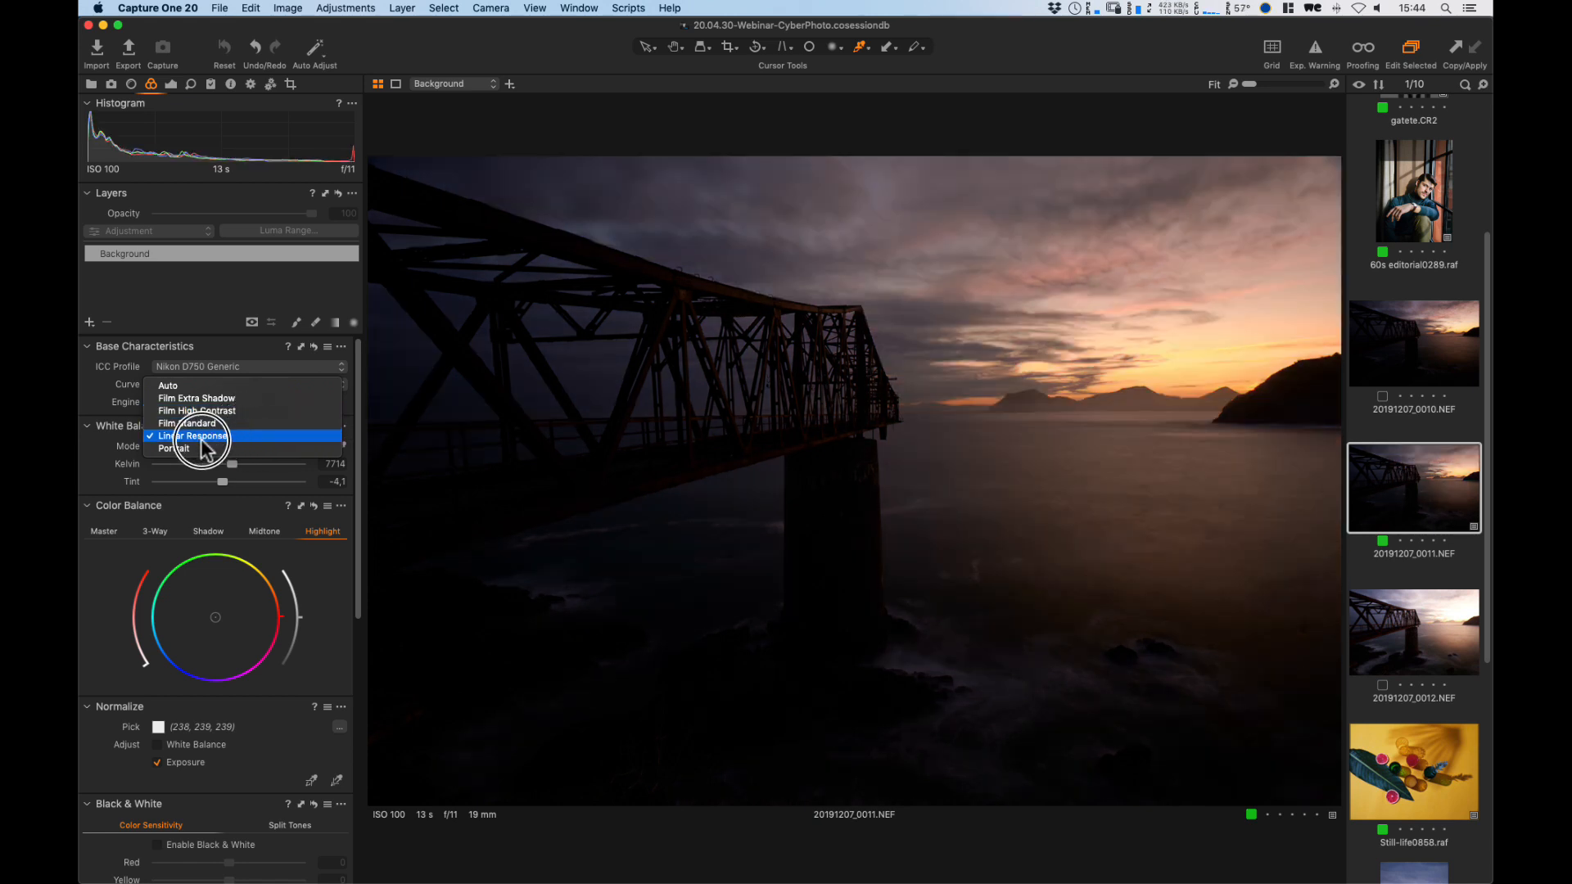
{"action": "left_click", "coordinate": [218, 445]}
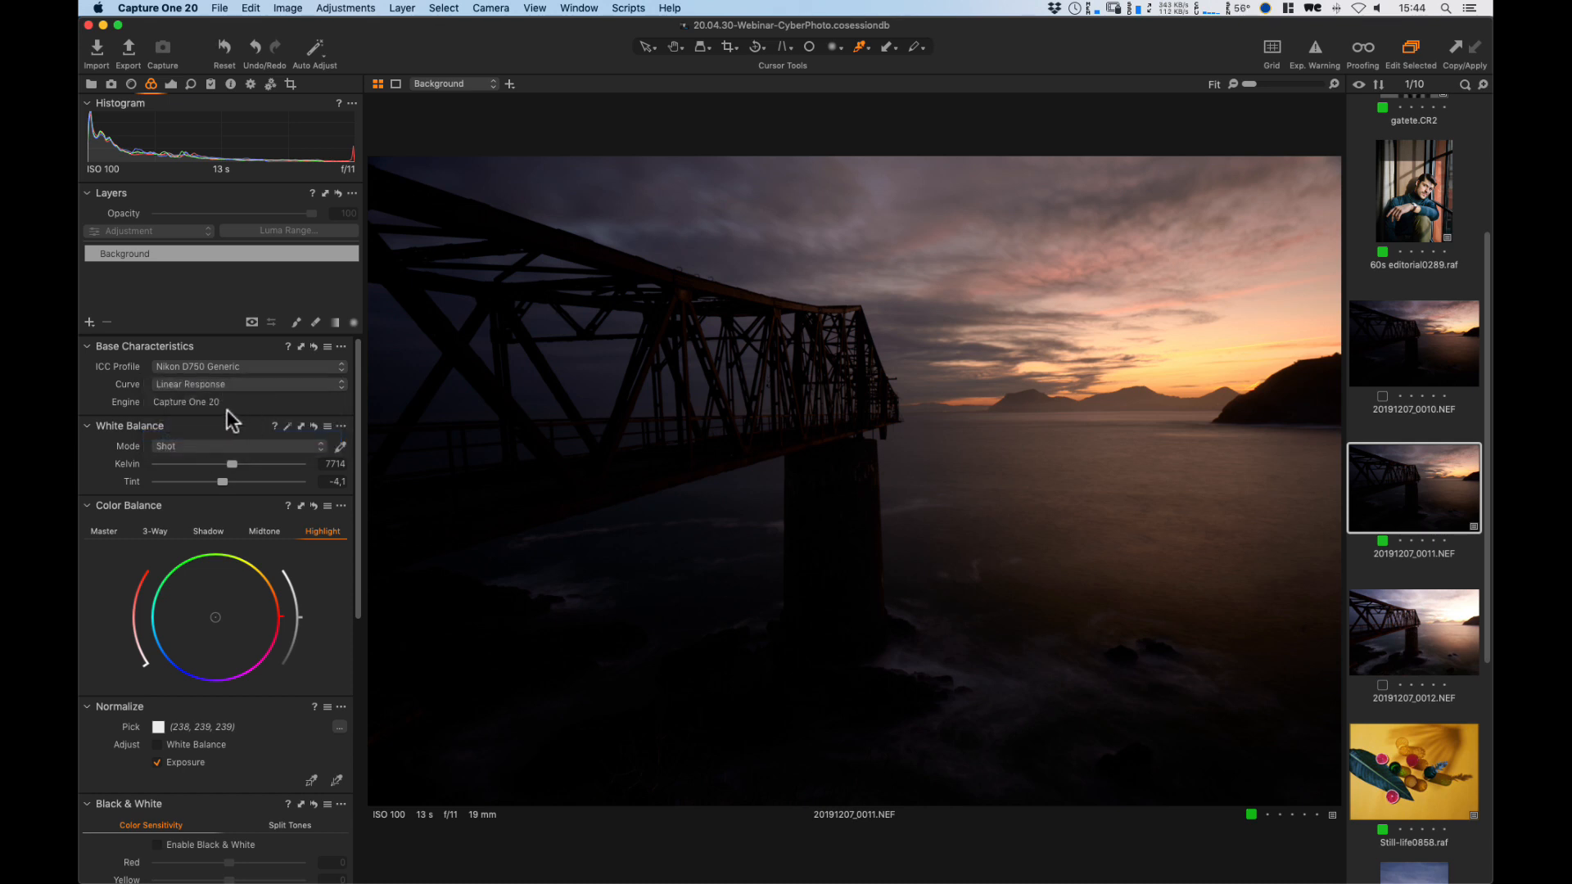
{"action": "left_click", "coordinate": [247, 385]}
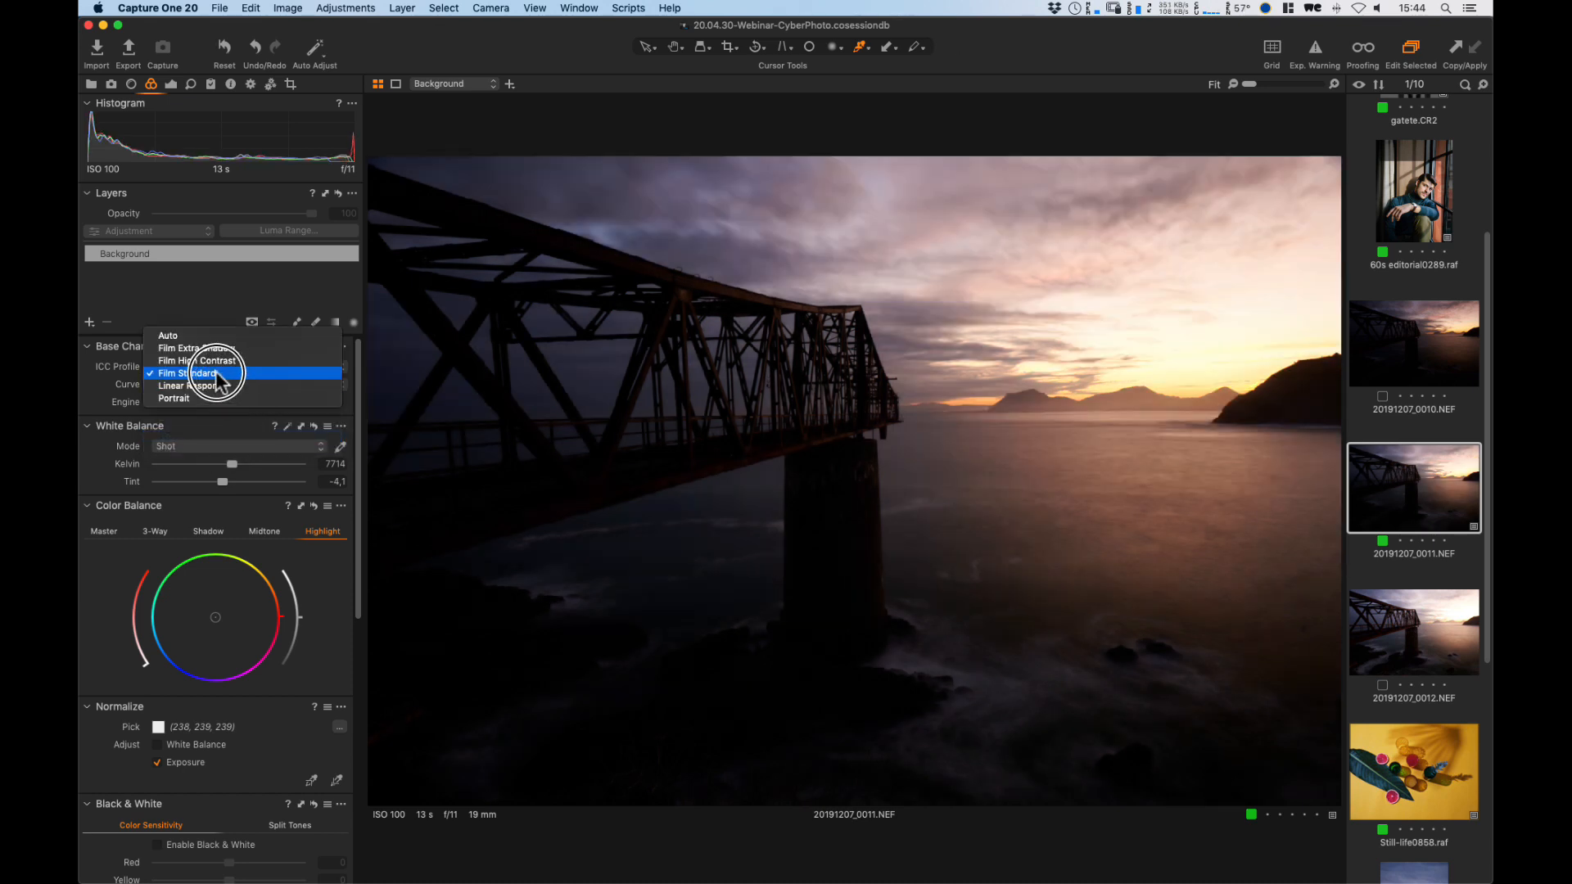
{"action": "left_click", "coordinate": [218, 374]}
{"action": "left_click", "coordinate": [250, 386]}
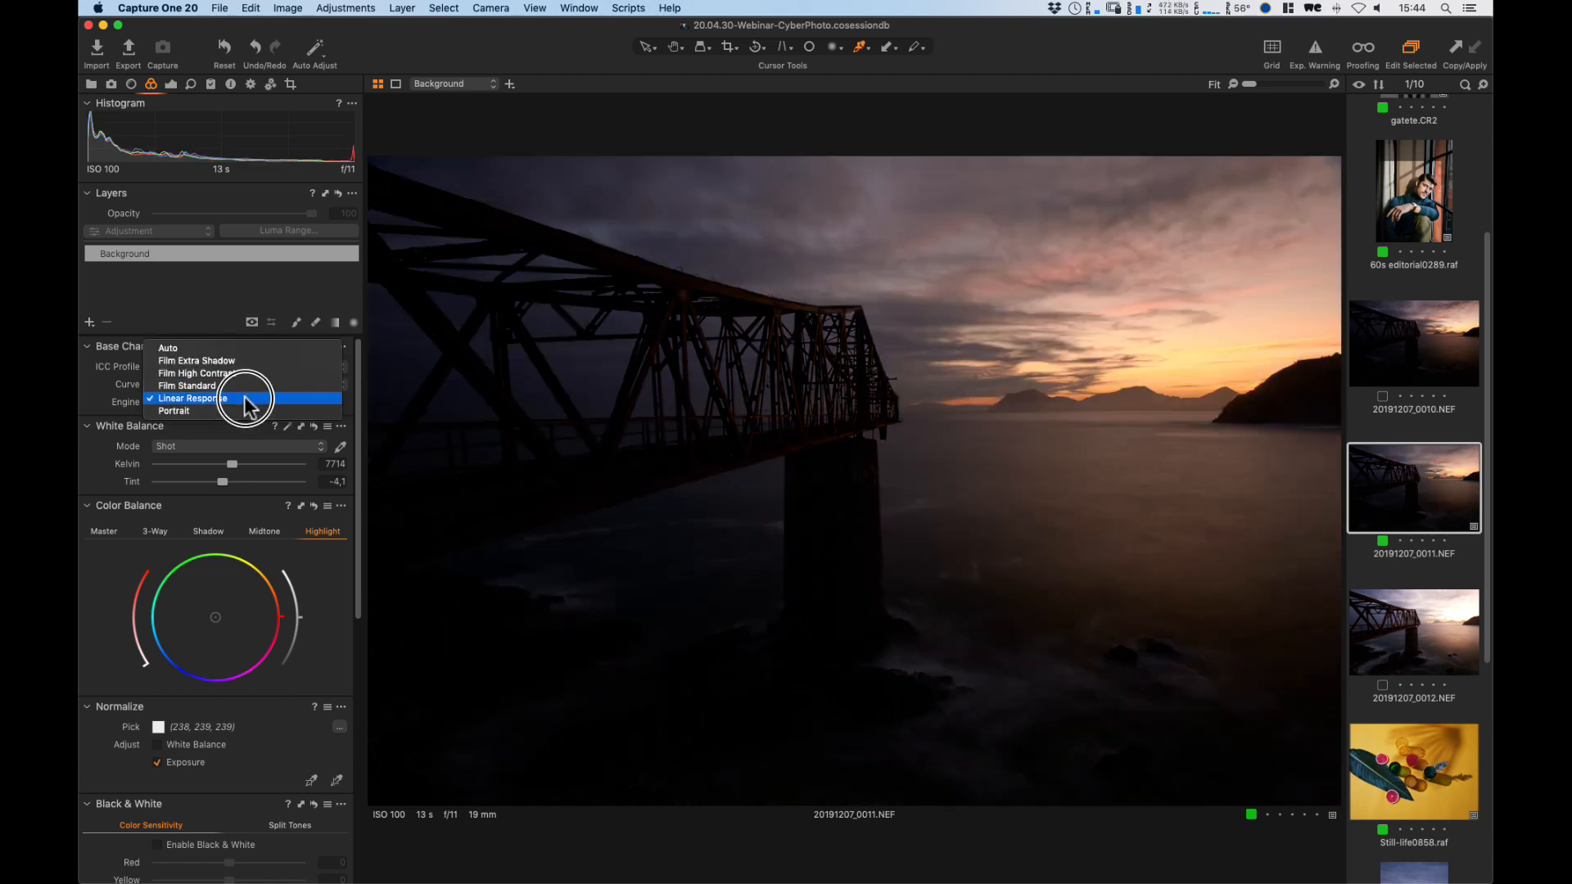
{"action": "left_click", "coordinate": [245, 401]}
{"action": "left_click", "coordinate": [237, 384]}
{"action": "left_click", "coordinate": [229, 402]}
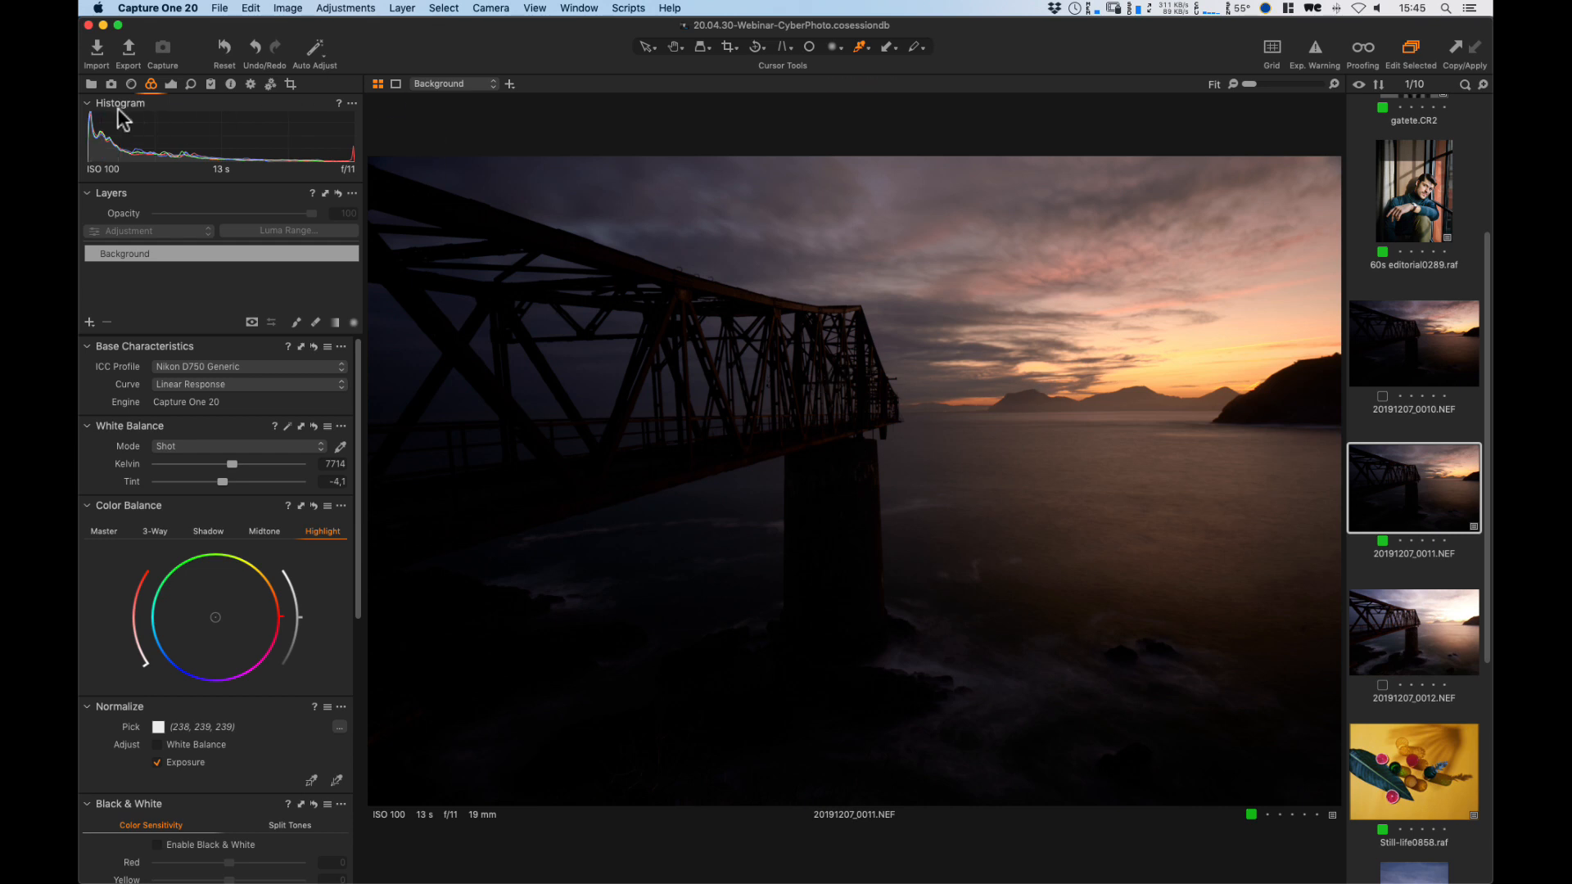
Set the lens correction's Light Falloff to 120 for the bridge photo.
{"action": "left_click", "coordinate": [129, 84]}
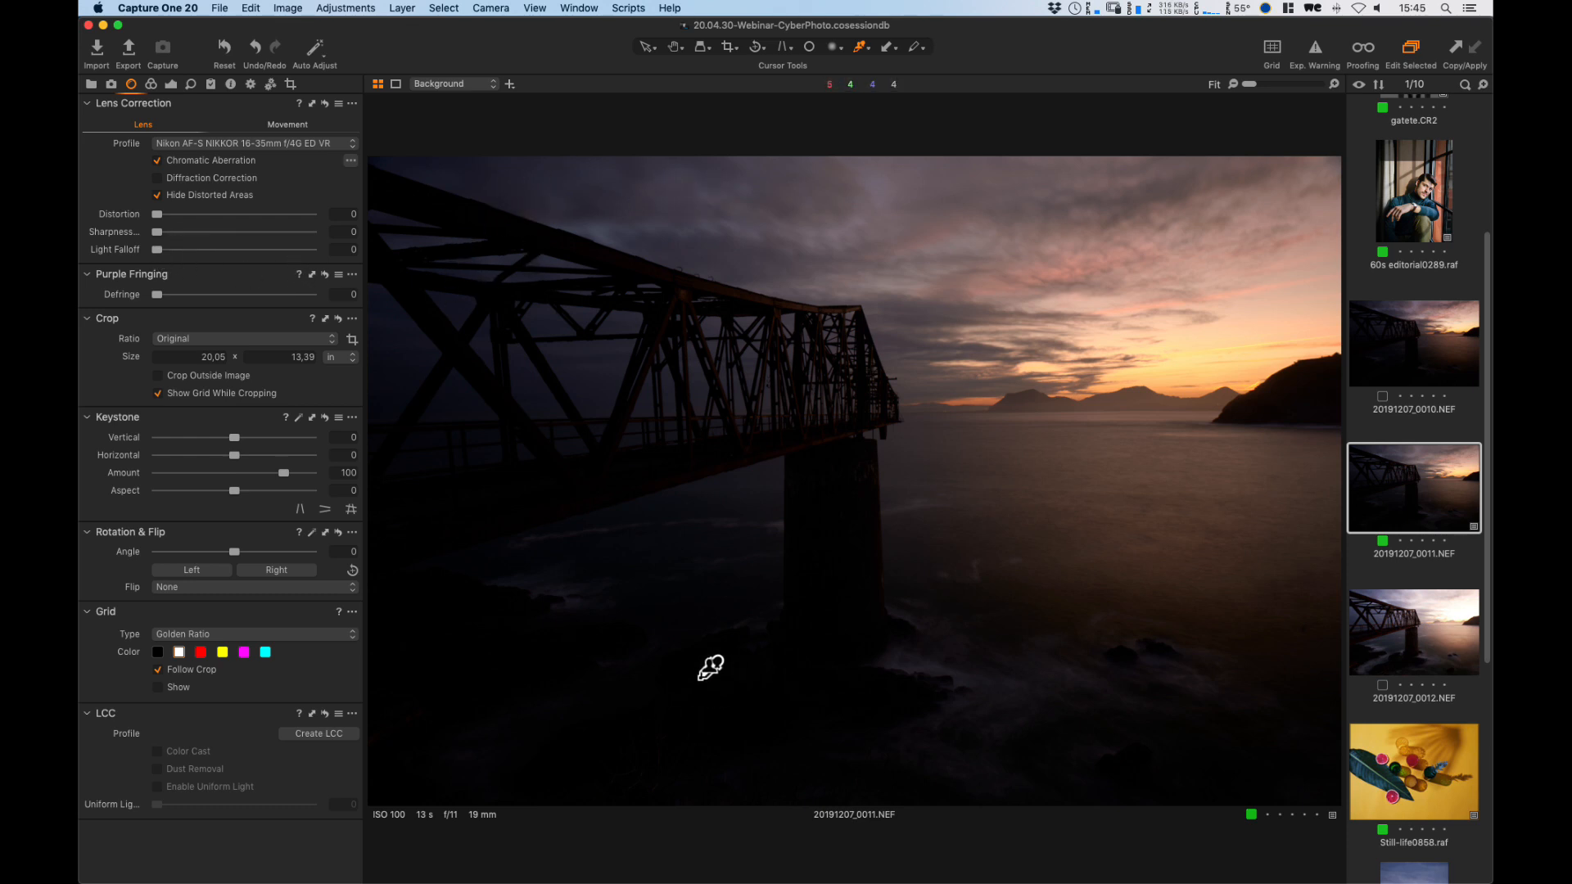
{"action": "left_click_drag", "start_coordinate": [156, 251], "coordinate": [352, 259]}
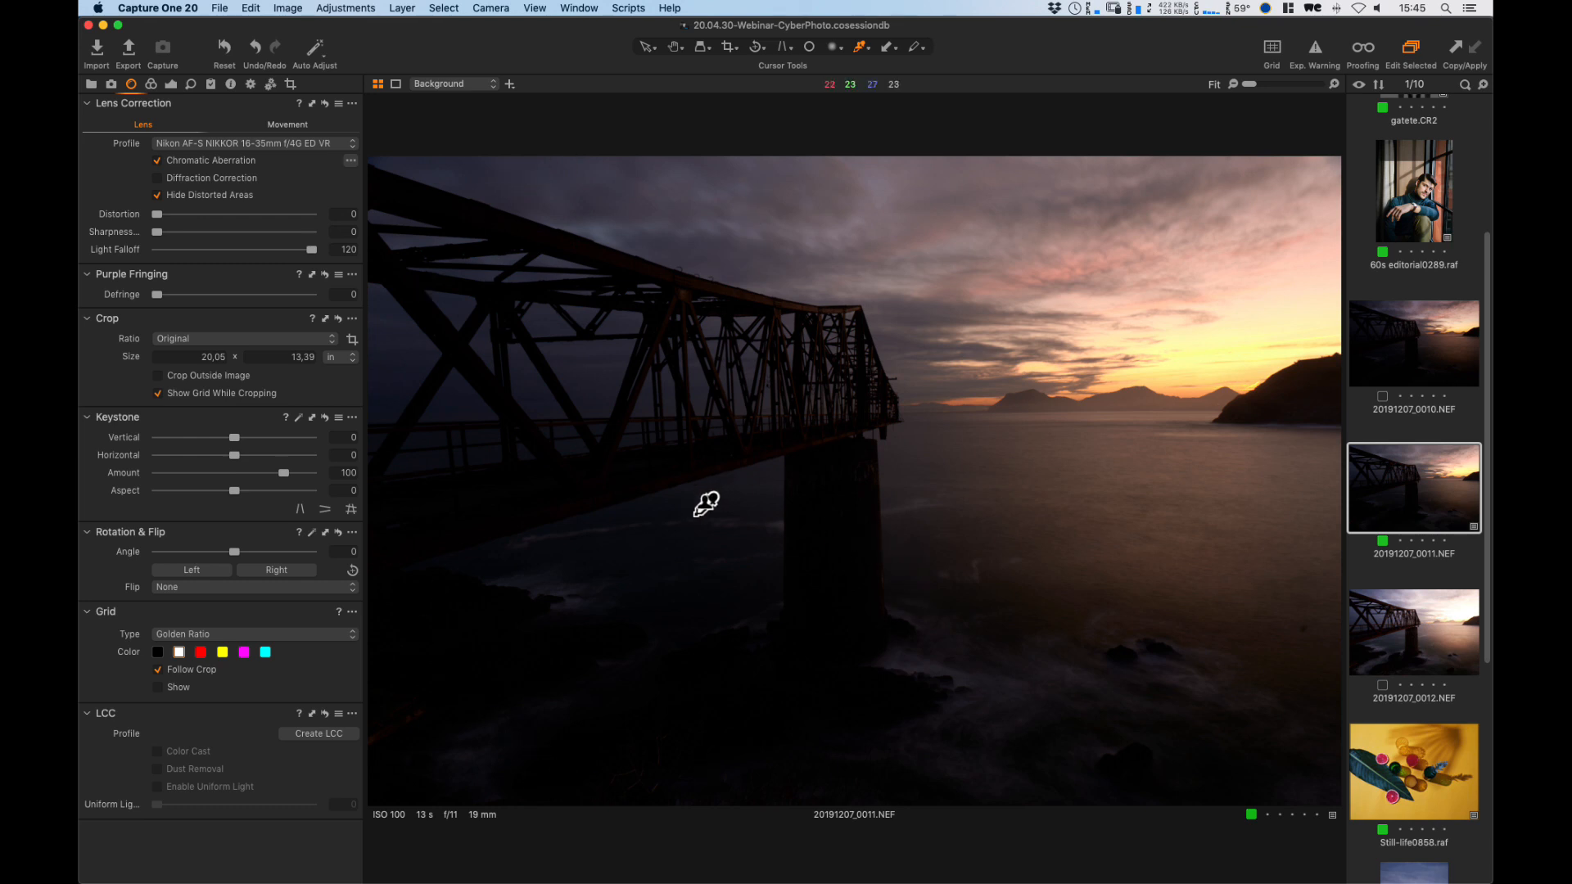
{"action": "left_click", "coordinate": [151, 84]}
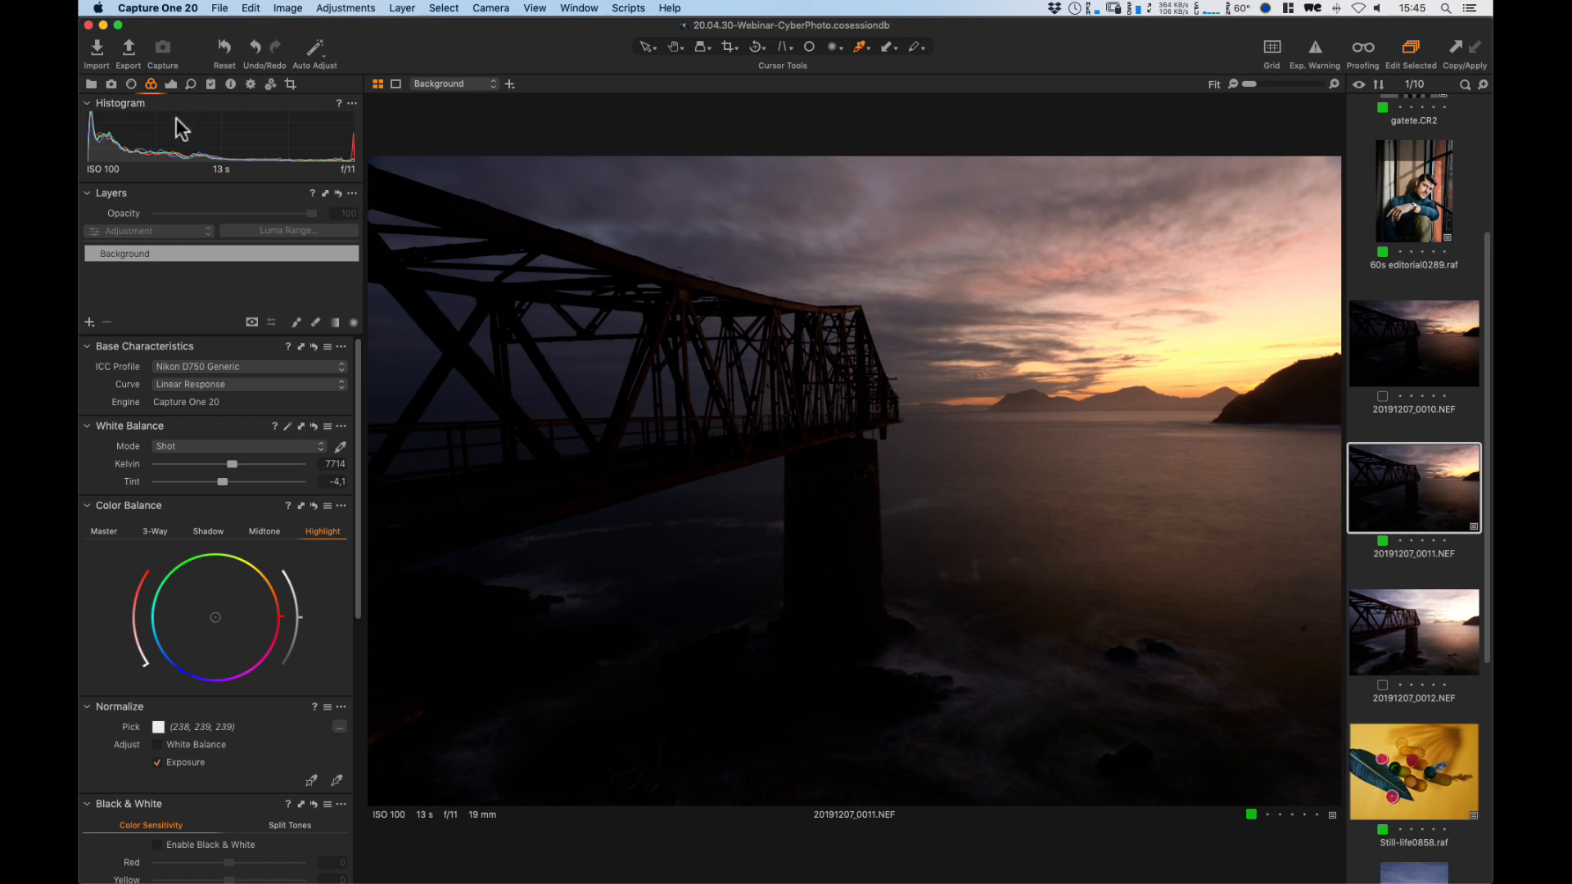
Set the Background's Exposure to 0.2.
{"action": "left_click", "coordinate": [171, 85]}
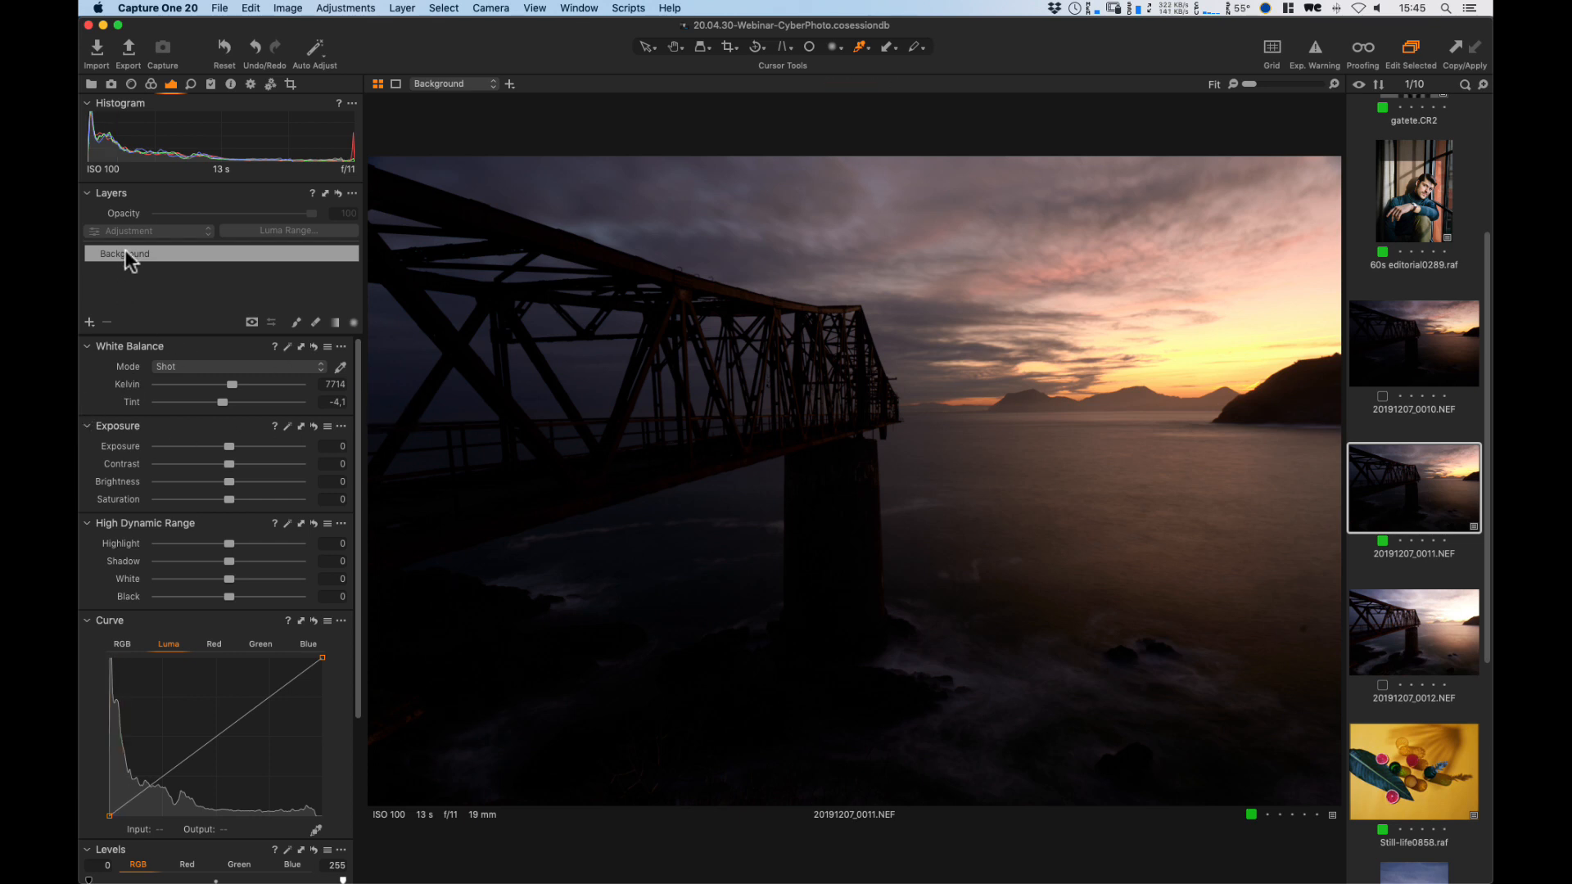
{"action": "left_click", "coordinate": [338, 447]}
{"action": "key", "text": "Up"}
{"action": "key", "text": "Up"}
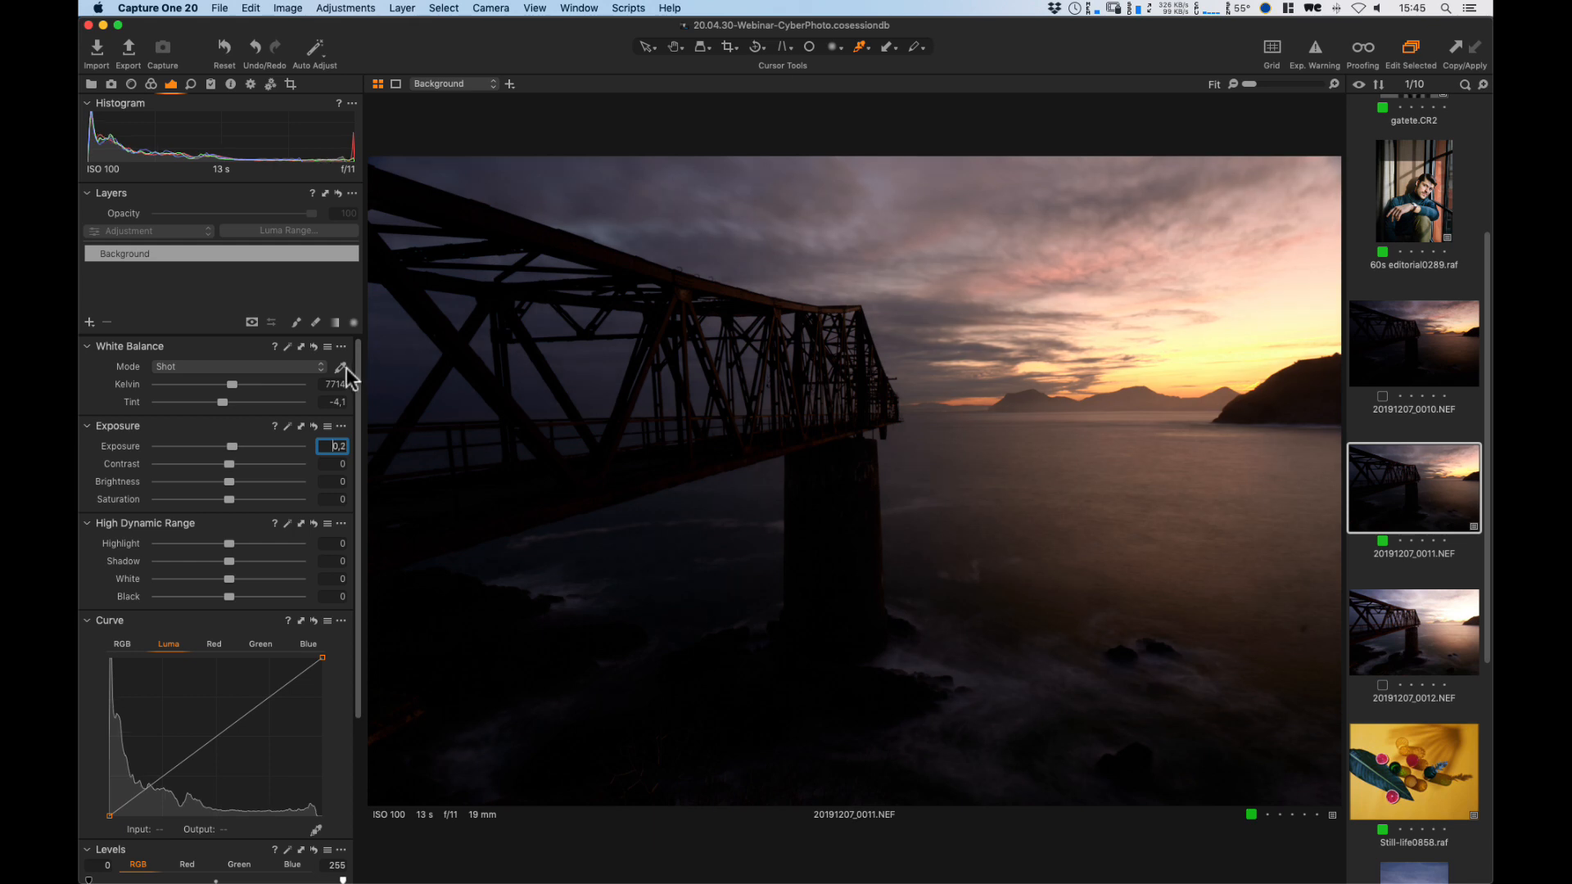
{"action": "key", "text": "Return"}
Cool the bridge photo's white balance to 6118 Kelvin with a Tint of -3.1.
{"action": "left_click_drag", "start_coordinate": [227, 385], "coordinate": [223, 387]}
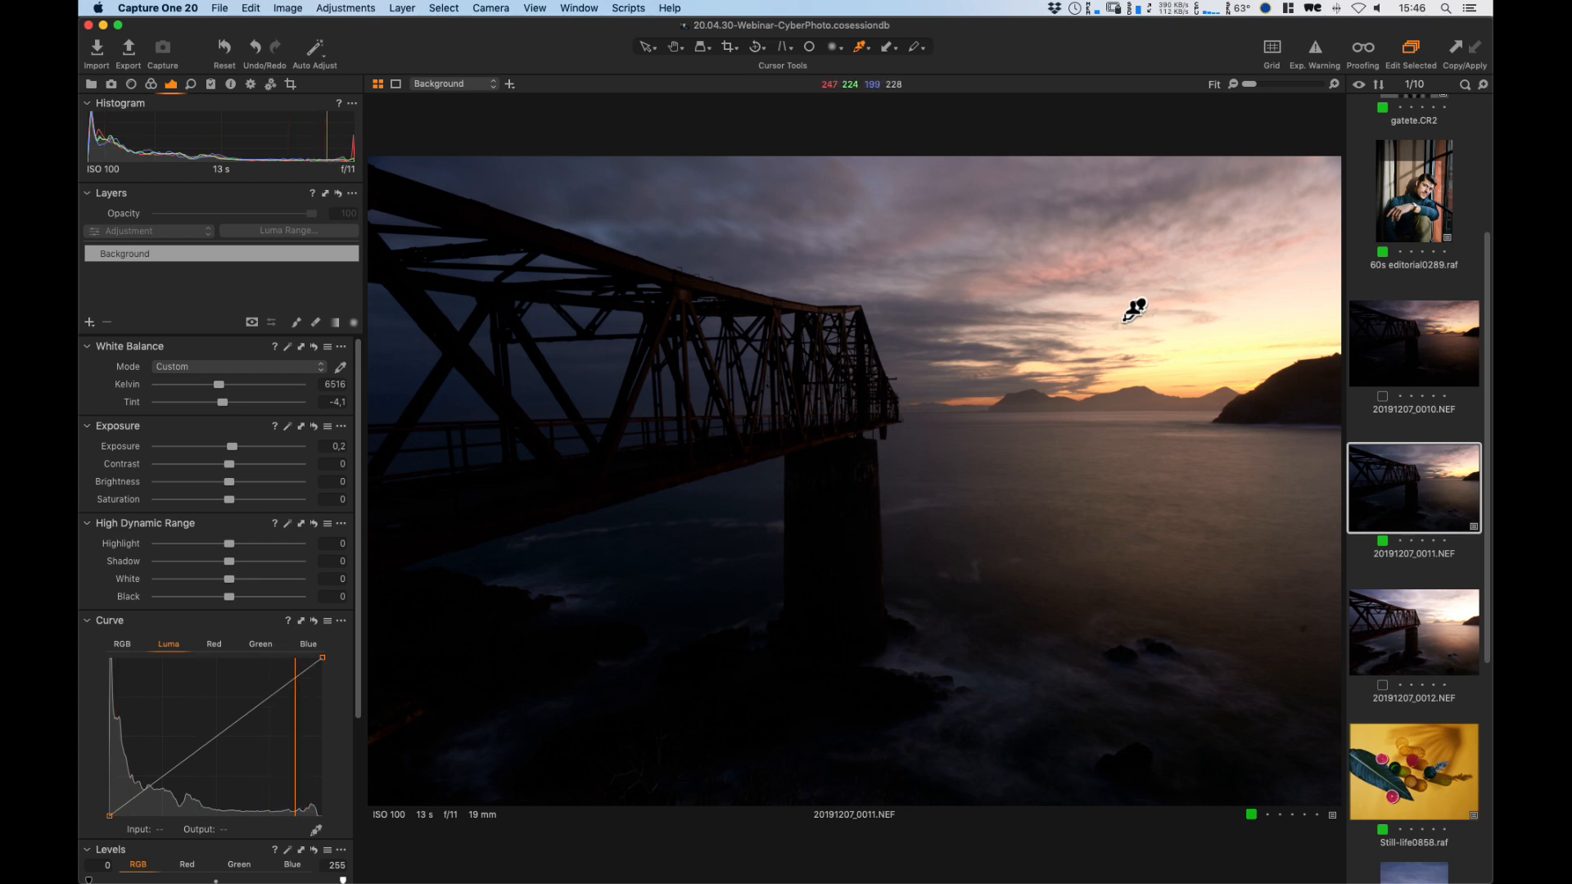
{"action": "left_click_drag", "start_coordinate": [213, 382], "coordinate": [206, 386]}
{"action": "left_click", "coordinate": [325, 402]}
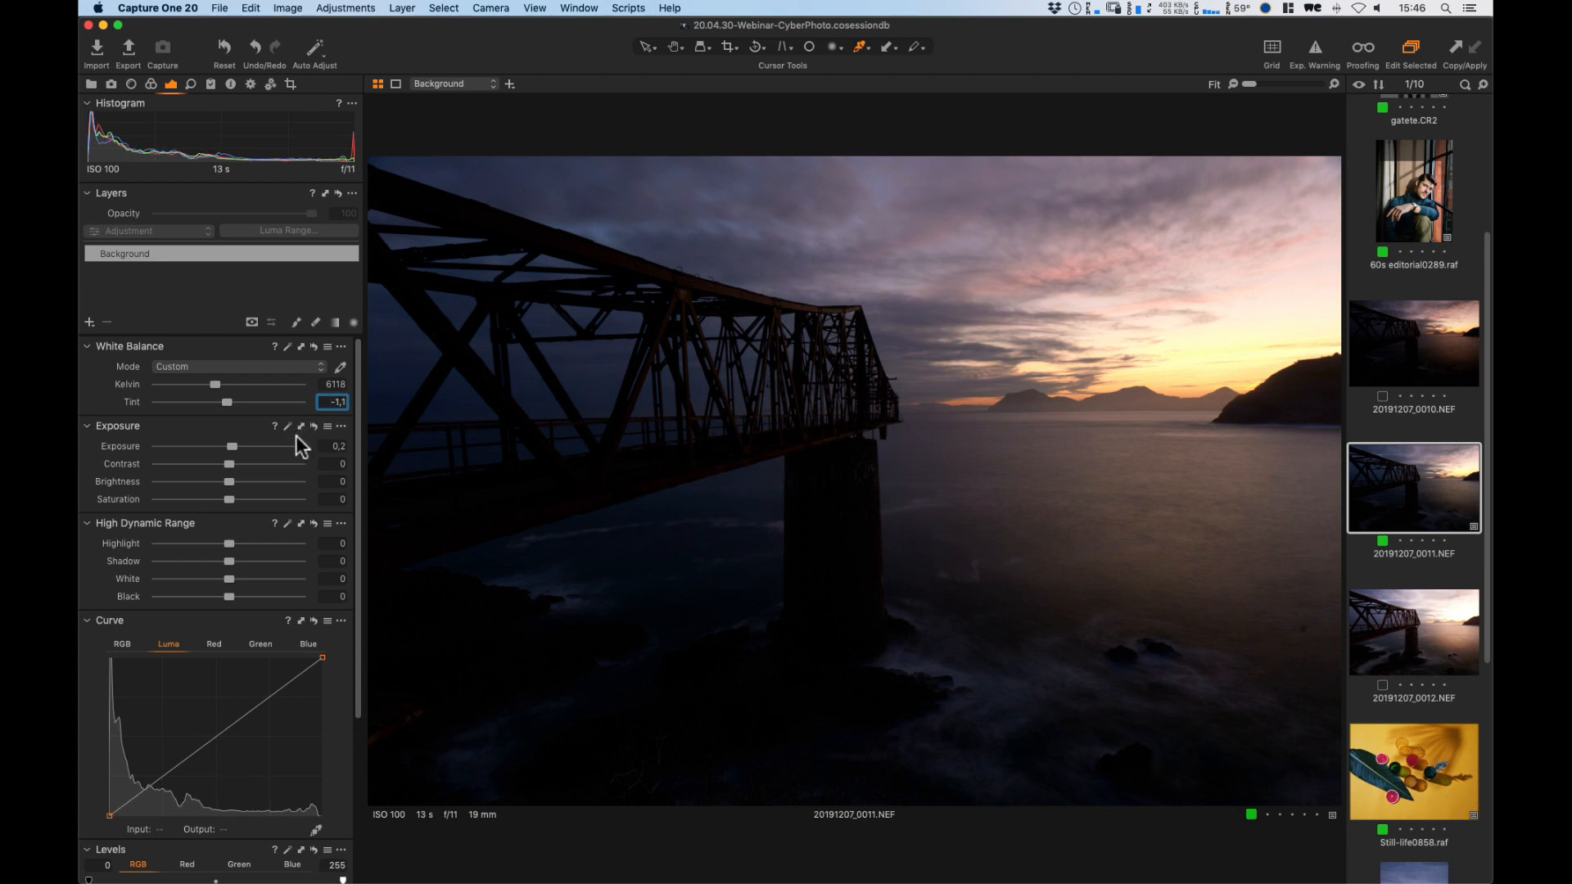
{"action": "key", "text": "Down"}
{"action": "key", "text": "Return"}
Create a new empty adjustment layer and name it Highlights.
{"action": "left_click", "coordinate": [89, 323]}
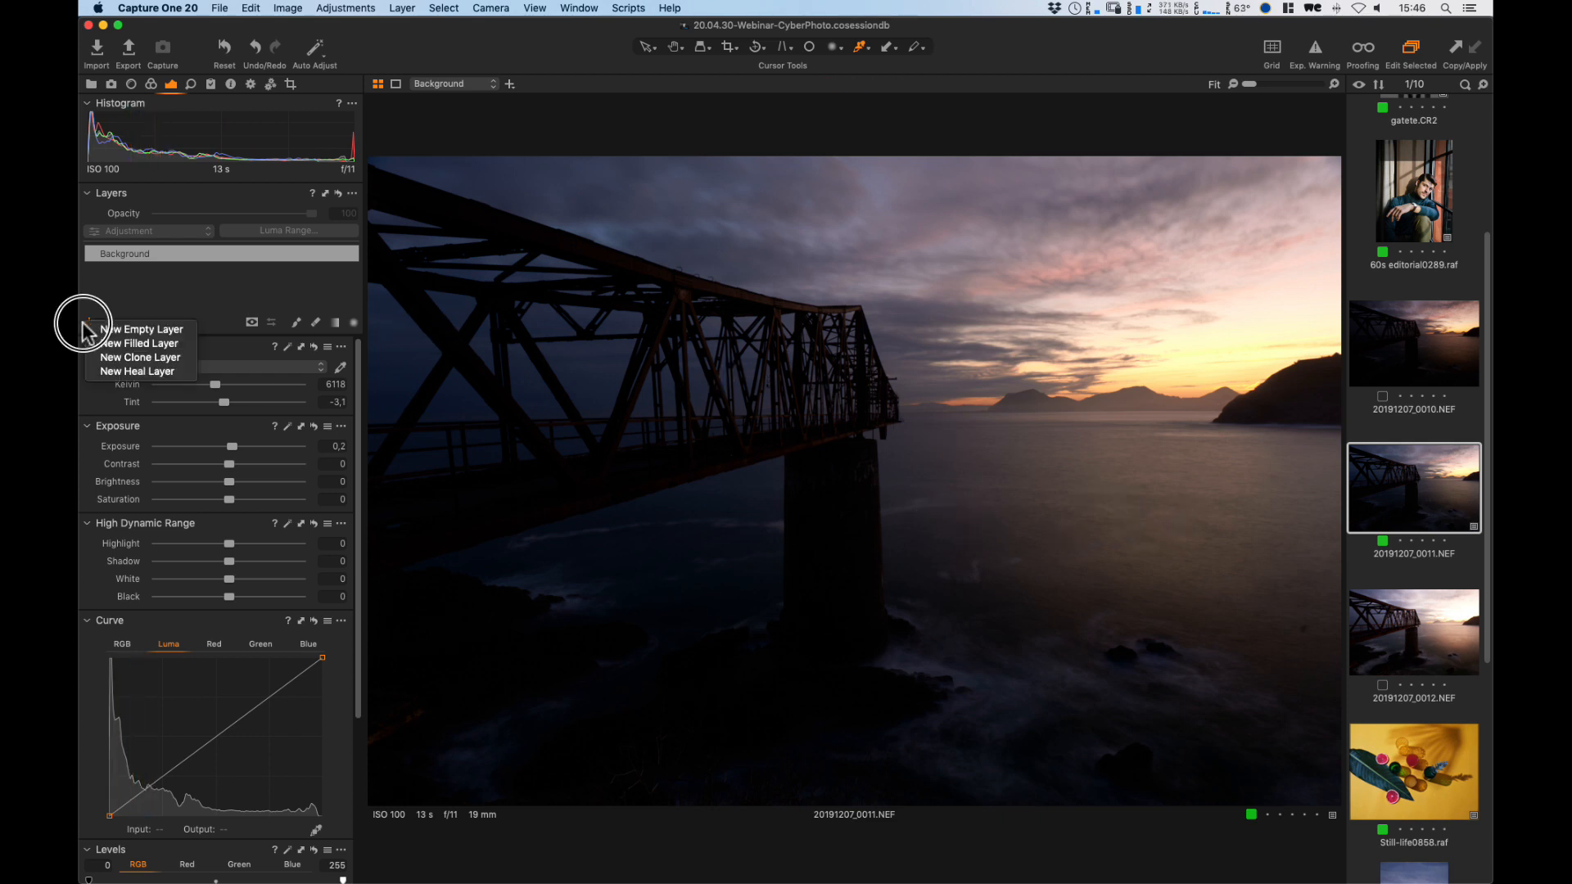
{"action": "left_click", "coordinate": [138, 331]}
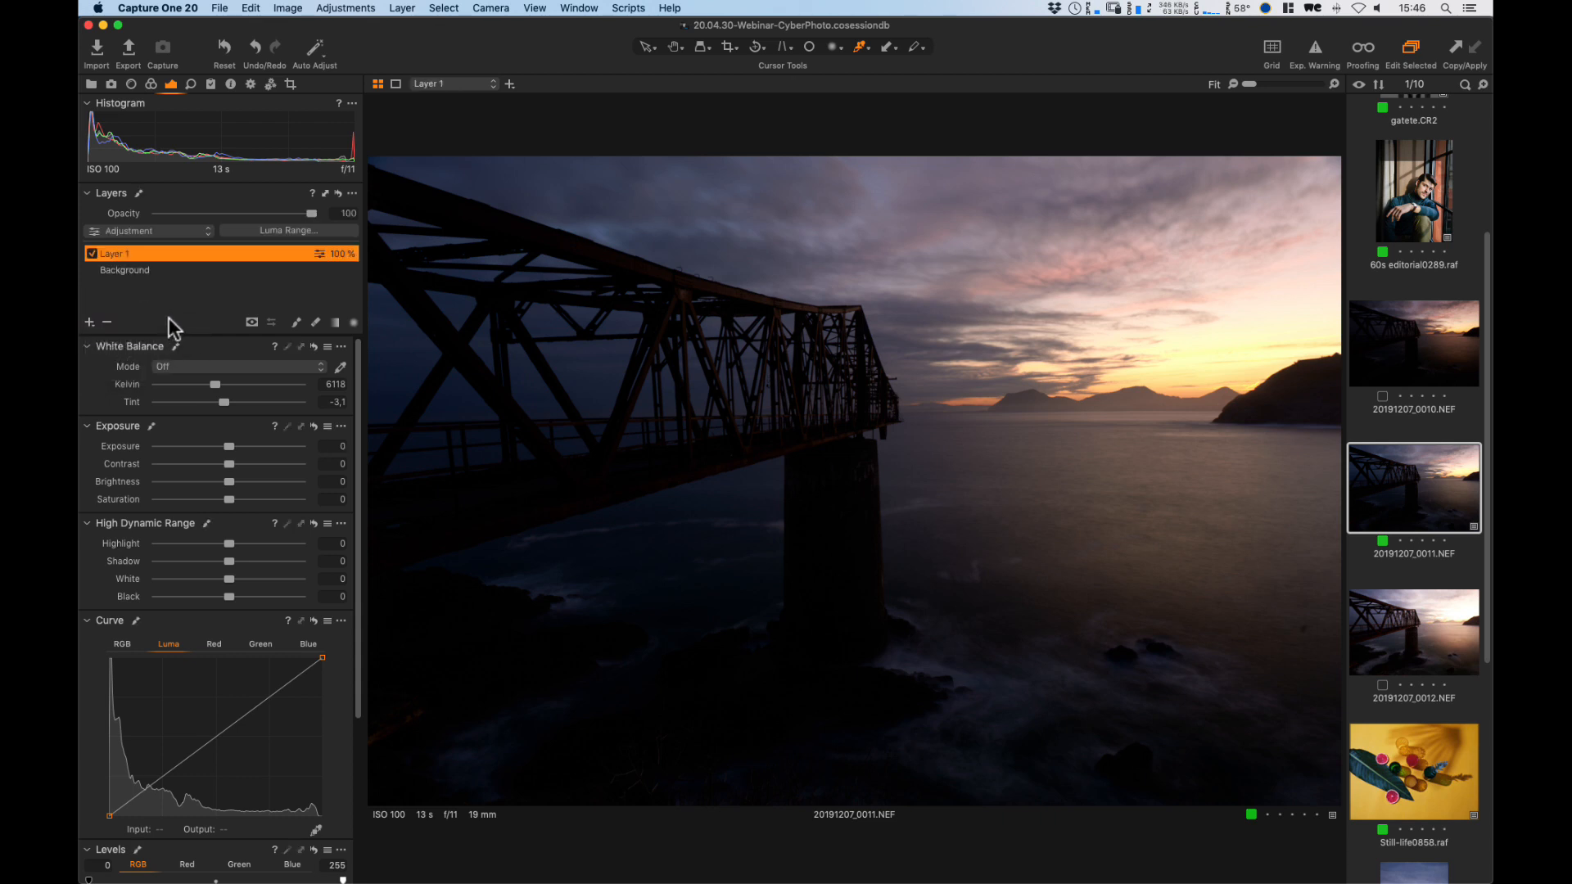
{"action": "double_click", "coordinate": [119, 255]}
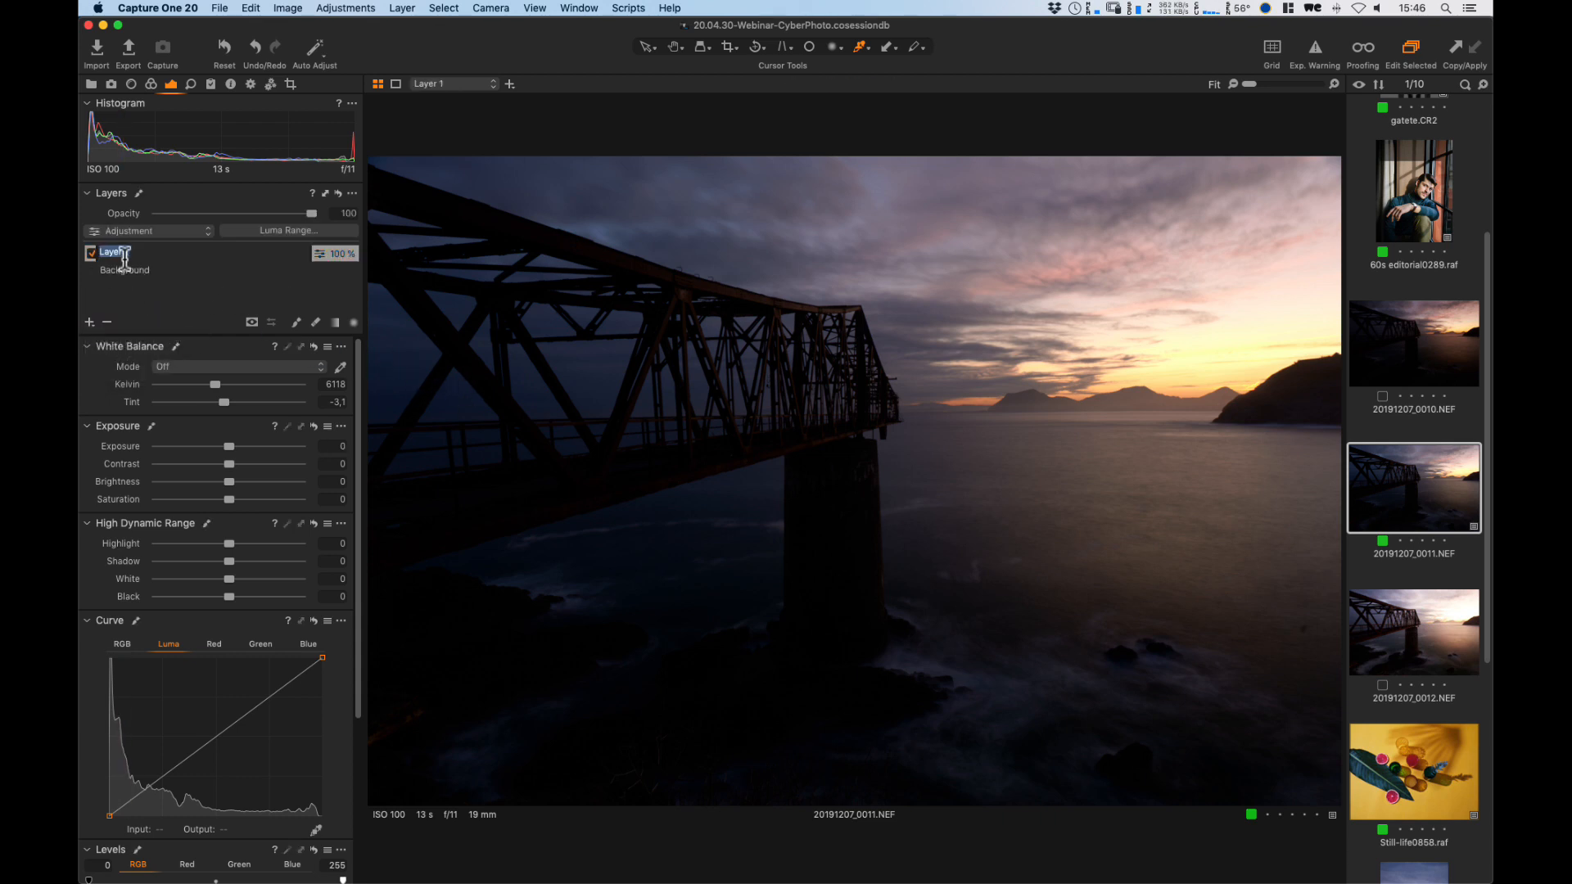
{"action": "type", "text": "Highlights"}
{"action": "key", "text": "Left"}
{"action": "key", "text": "BackSpace"}
{"action": "type", "text": "i"}
{"action": "key", "text": "Return"}
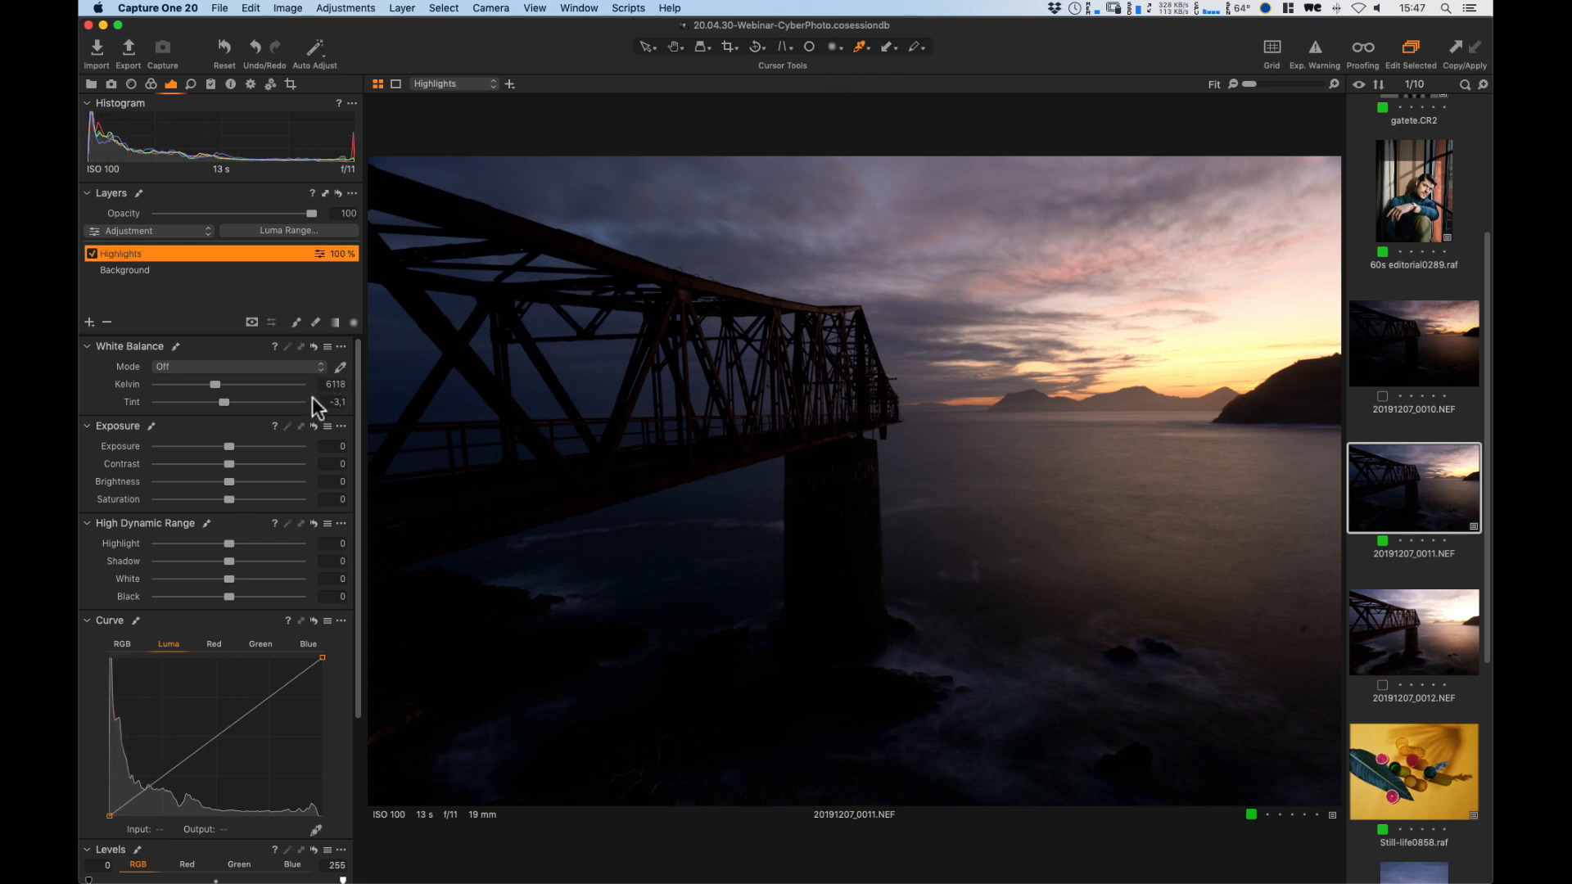
Draw a radial gradient mask on the Highlights layer, centre it over the sunset horizon and adjust its feather.
{"action": "left_click", "coordinate": [352, 323]}
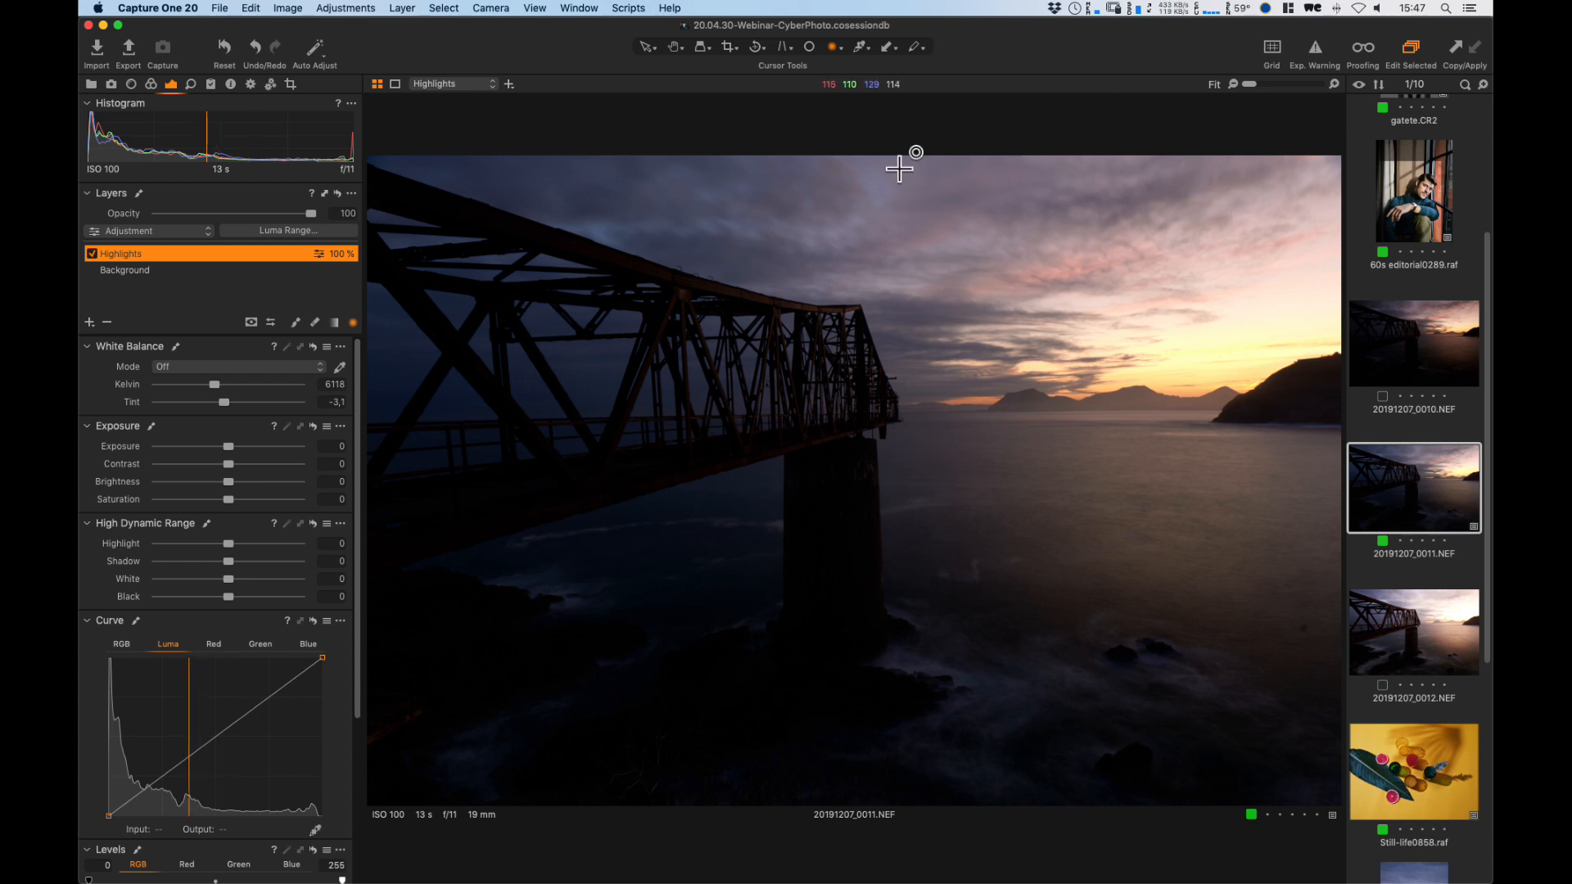
{"action": "left_click", "coordinate": [1032, 342]}
{"action": "left_click_drag", "start_coordinate": [1032, 342], "coordinate": [1337, 523]}
{"action": "left_click_drag", "start_coordinate": [1053, 366], "coordinate": [1173, 409]}
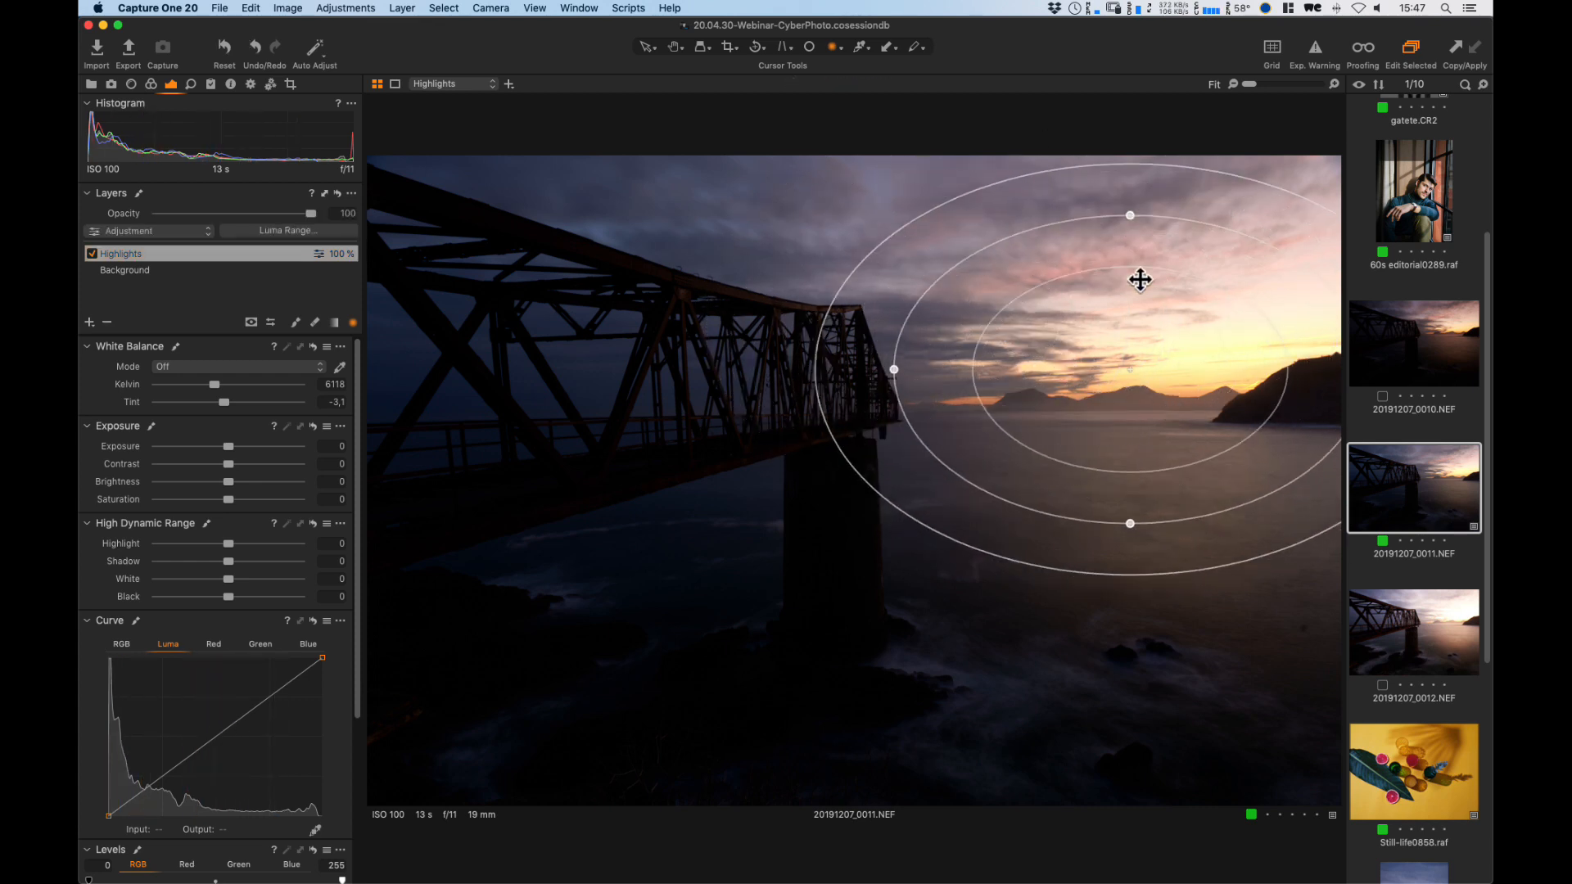
{"action": "left_click_drag", "start_coordinate": [1148, 267], "coordinate": [1141, 298]}
Display the Highlights layer's mask overlay and invert the mask so it covers the sunset area.
{"action": "key", "text": "m"}
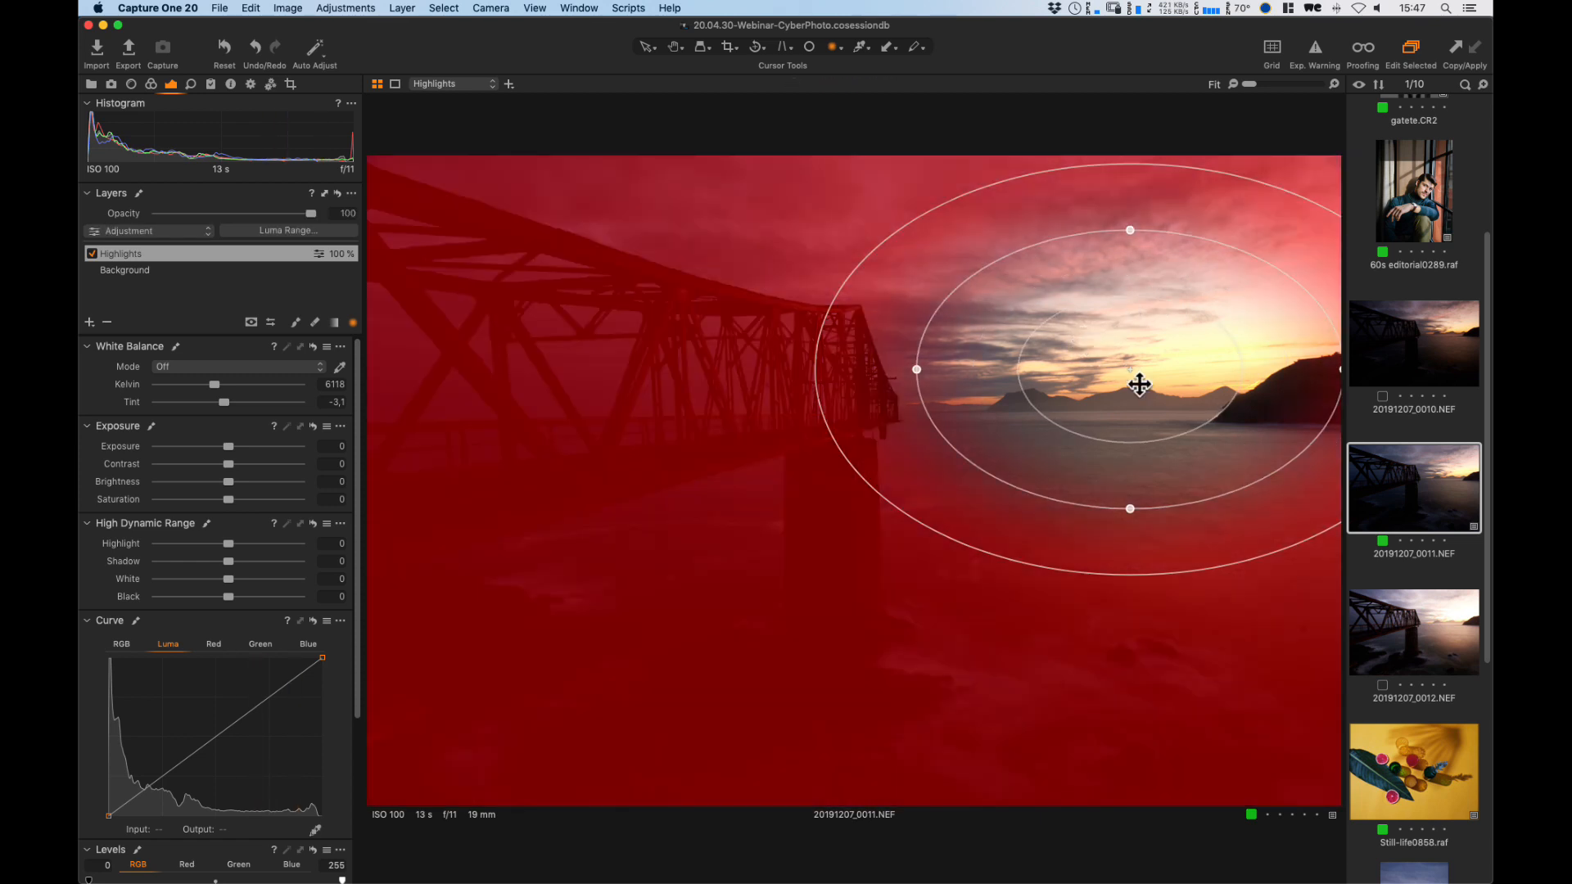
{"action": "right_click", "coordinate": [126, 247]}
{"action": "left_click", "coordinate": [159, 265]}
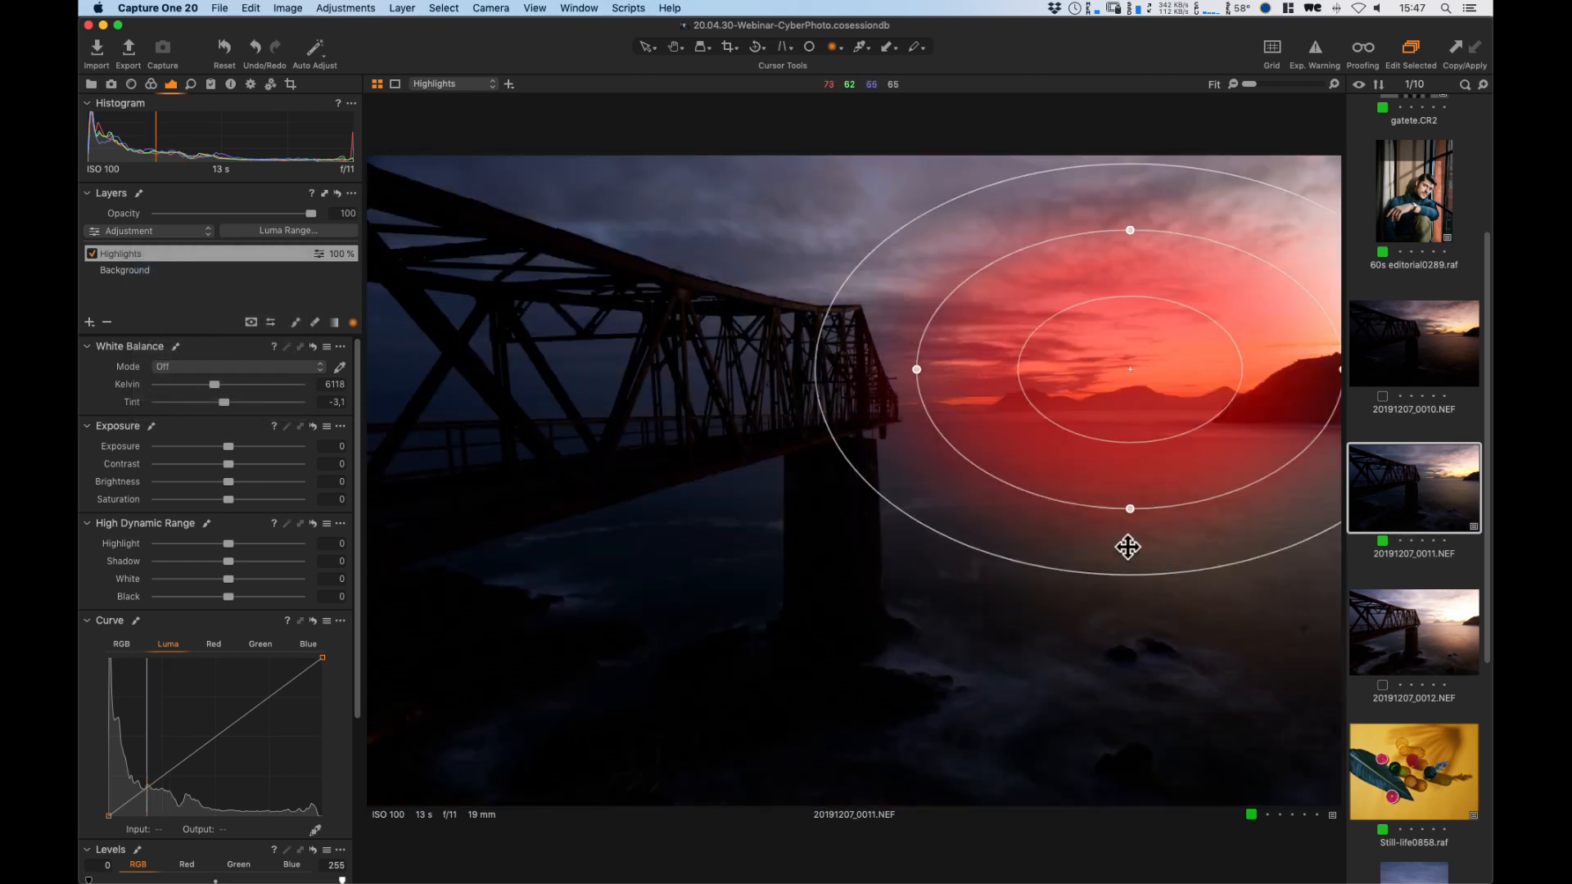
Refine the radial mask's size, shape and feather around the bright sky and horizon.
{"action": "left_click_drag", "start_coordinate": [1141, 439], "coordinate": [1150, 434]}
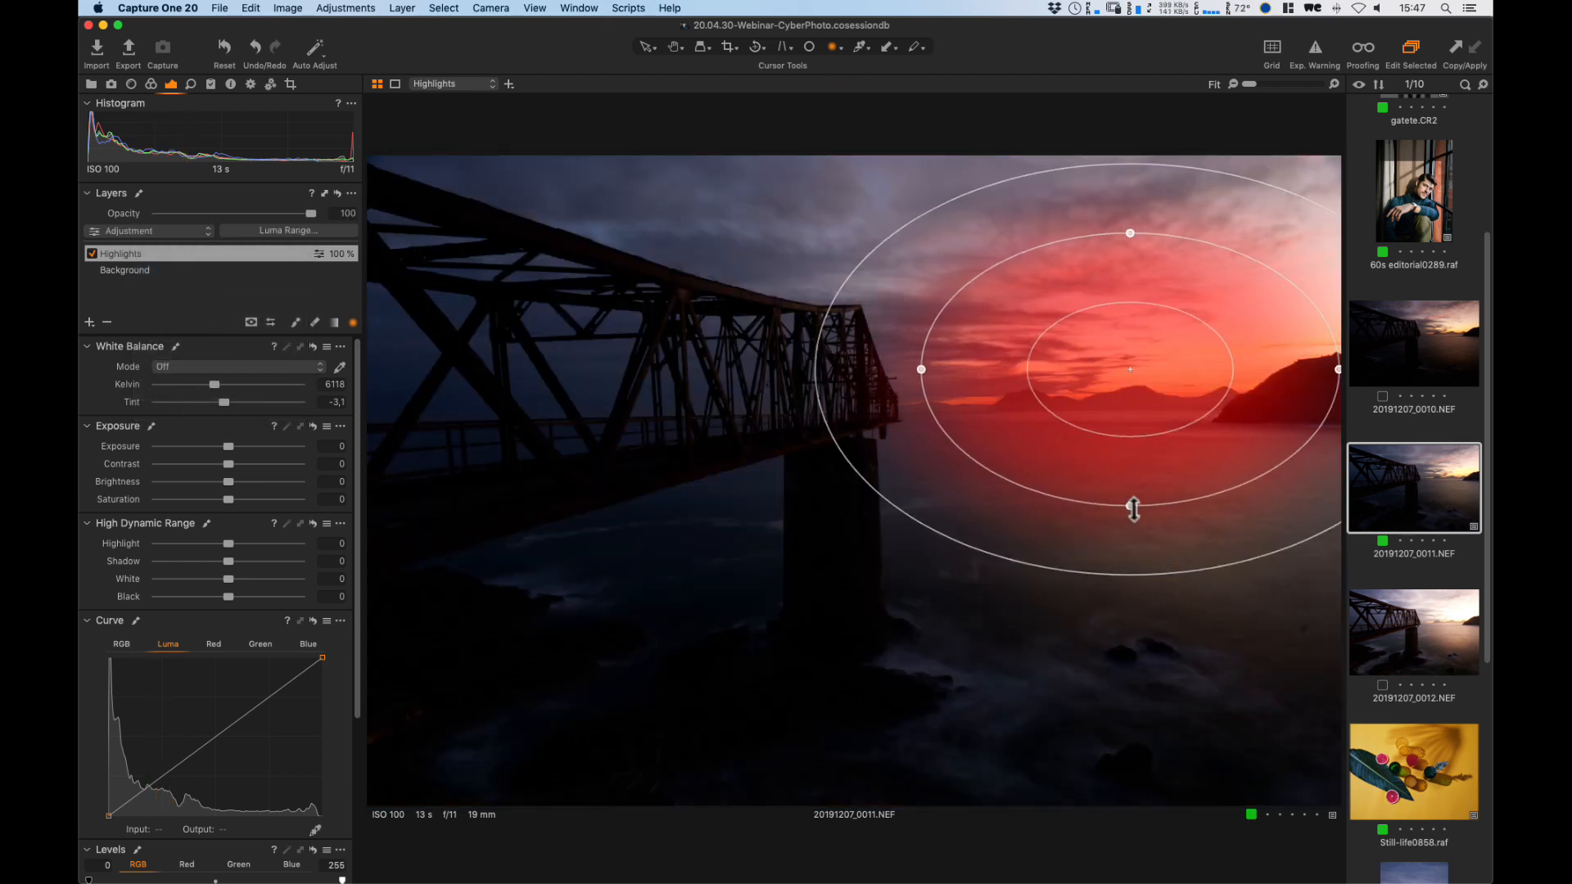
{"action": "left_click_drag", "start_coordinate": [1130, 508], "coordinate": [1129, 583]}
{"action": "mouse_move", "coordinate": [936, 358]}
{"action": "left_mouse_down"}
{"action": "mouse_move", "coordinate": [906, 376]}
{"action": "mouse_move", "coordinate": [961, 376]}
{"action": "mouse_move", "coordinate": [909, 383]}
{"action": "mouse_move", "coordinate": [923, 374]}
{"action": "left_mouse_up"}
{"action": "left_click_drag", "start_coordinate": [1162, 161], "coordinate": [1169, 156]}
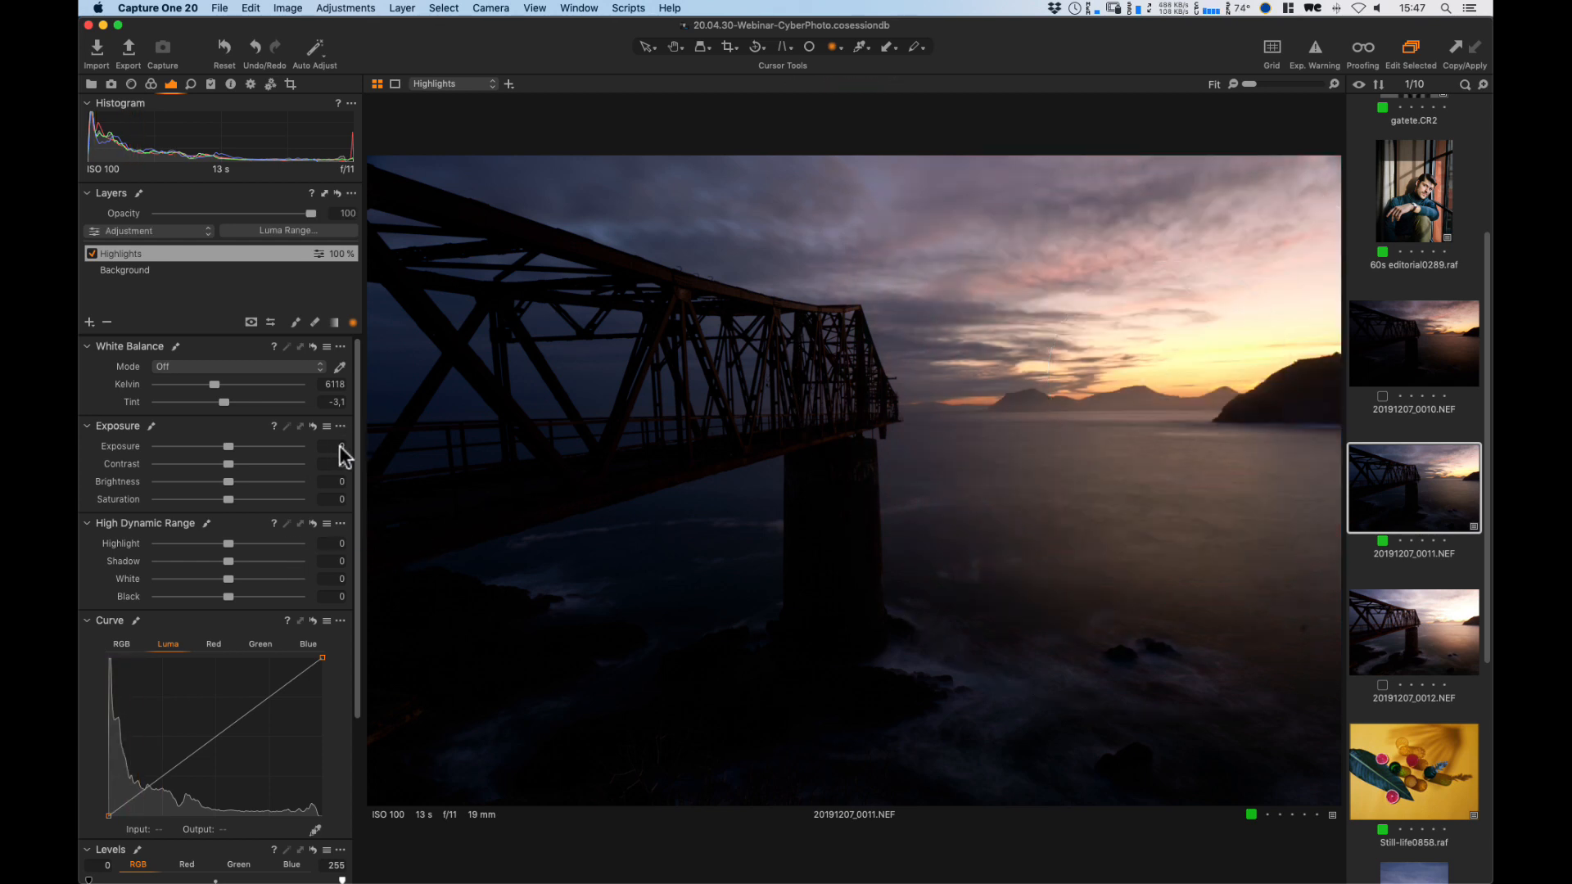
Set the Highlights layer's exposure to -0.4 and its High Dynamic Range highlight value to -41.
{"action": "left_click", "coordinate": [339, 446]}
{"action": "type", "text": "-0,2"}
{"action": "key", "text": "Return"}
{"action": "key", "text": "Down"}
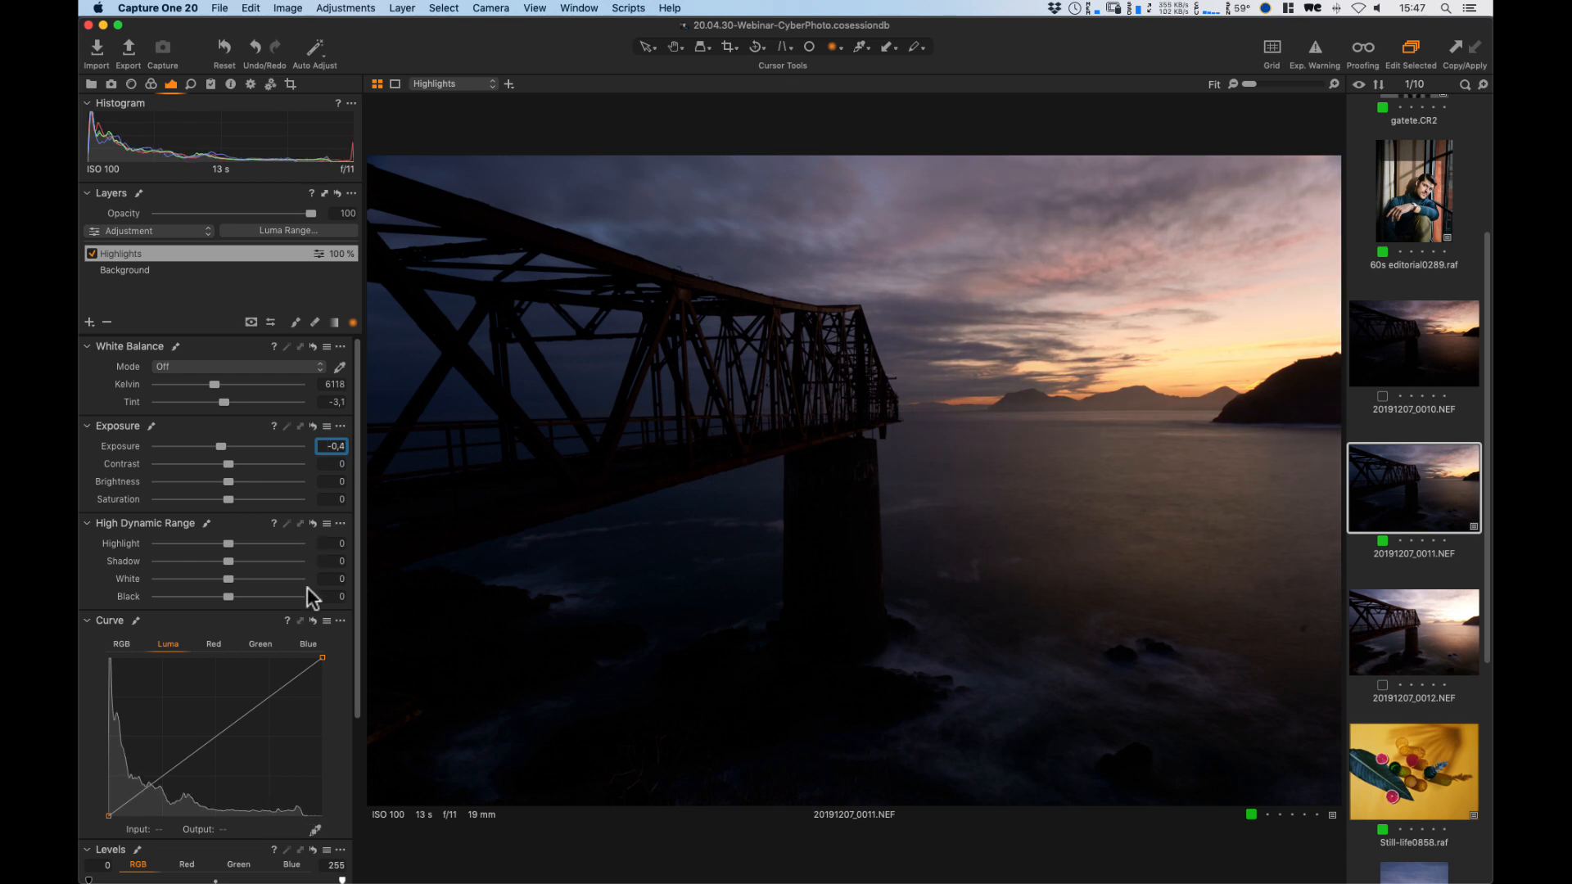
{"action": "left_click_drag", "start_coordinate": [229, 545], "coordinate": [198, 545]}
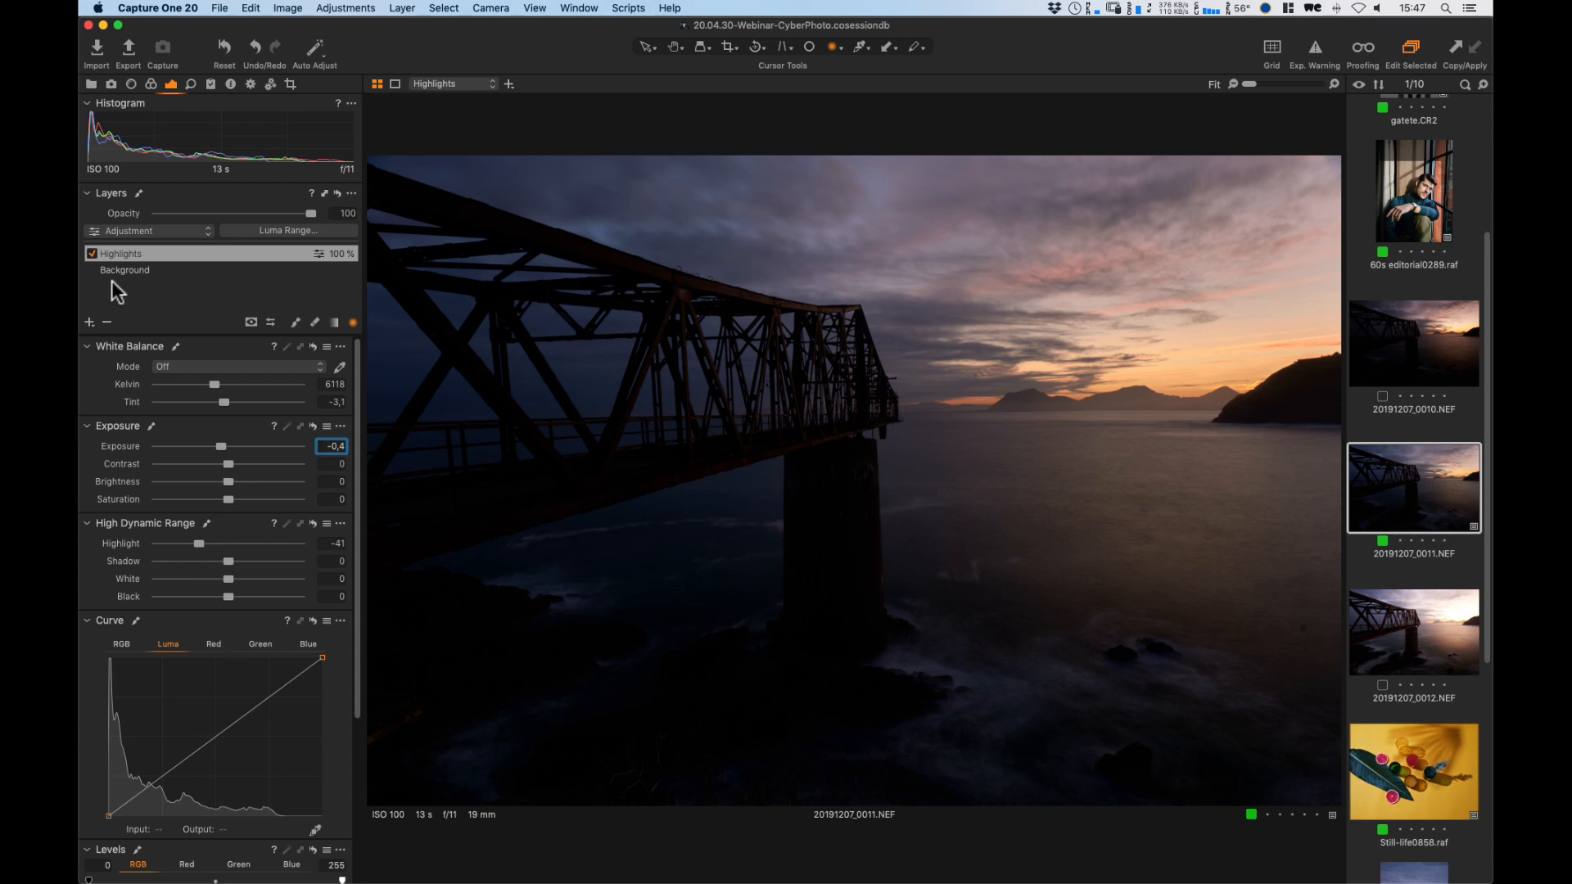
Clone the variant with the Highlights layer switched off, reset the clone's adjustments, and return to the first variant with Highlights enabled.
{"action": "left_click", "coordinate": [91, 254]}
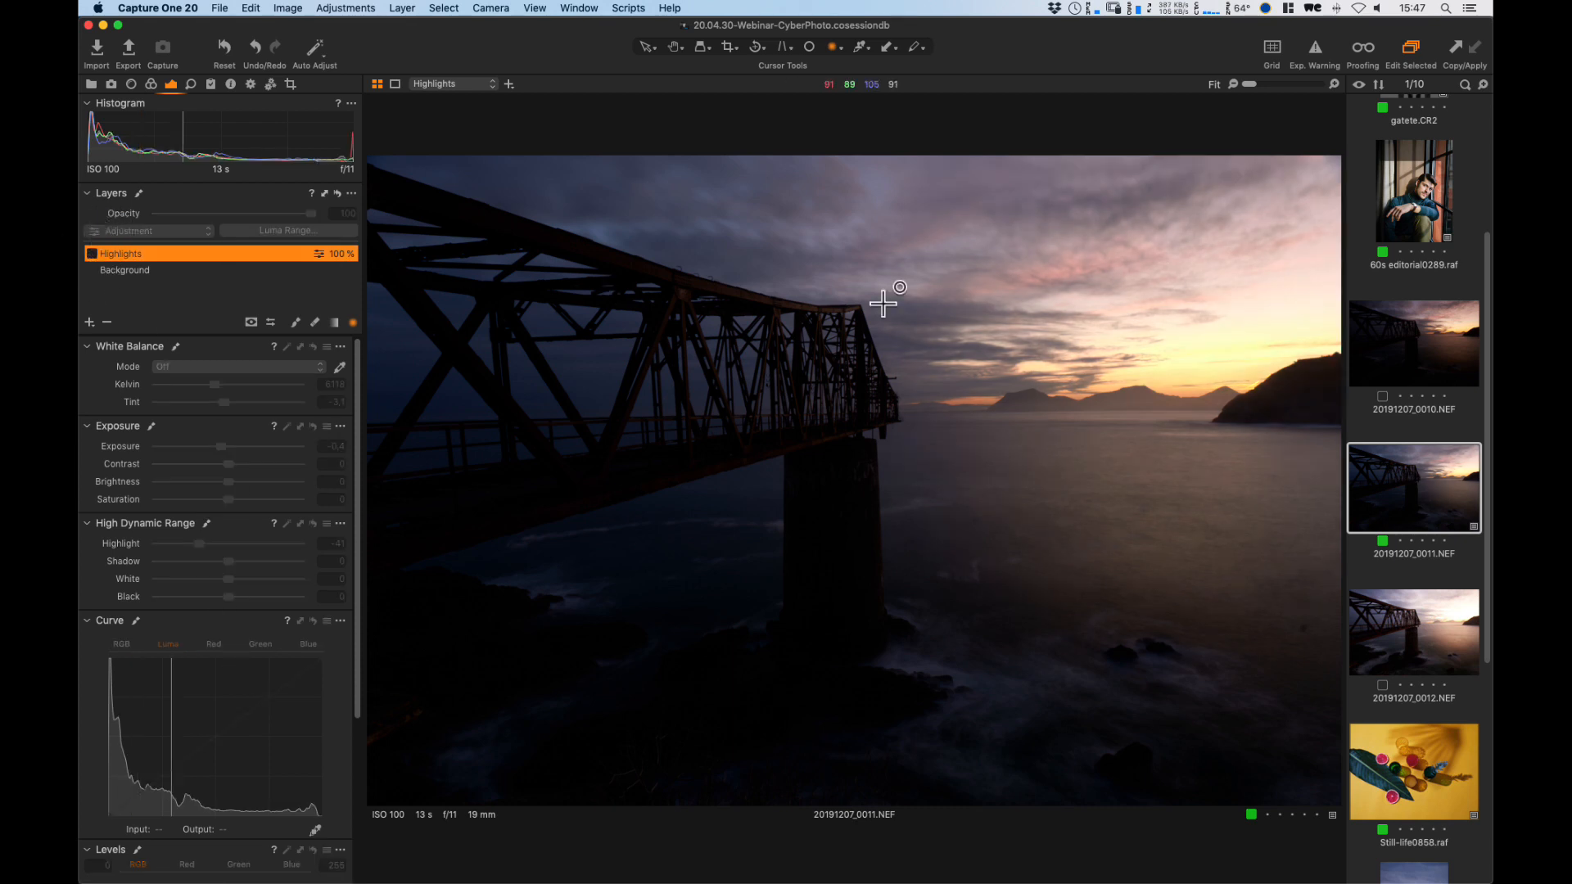
{"action": "right_click", "coordinate": [1416, 497]}
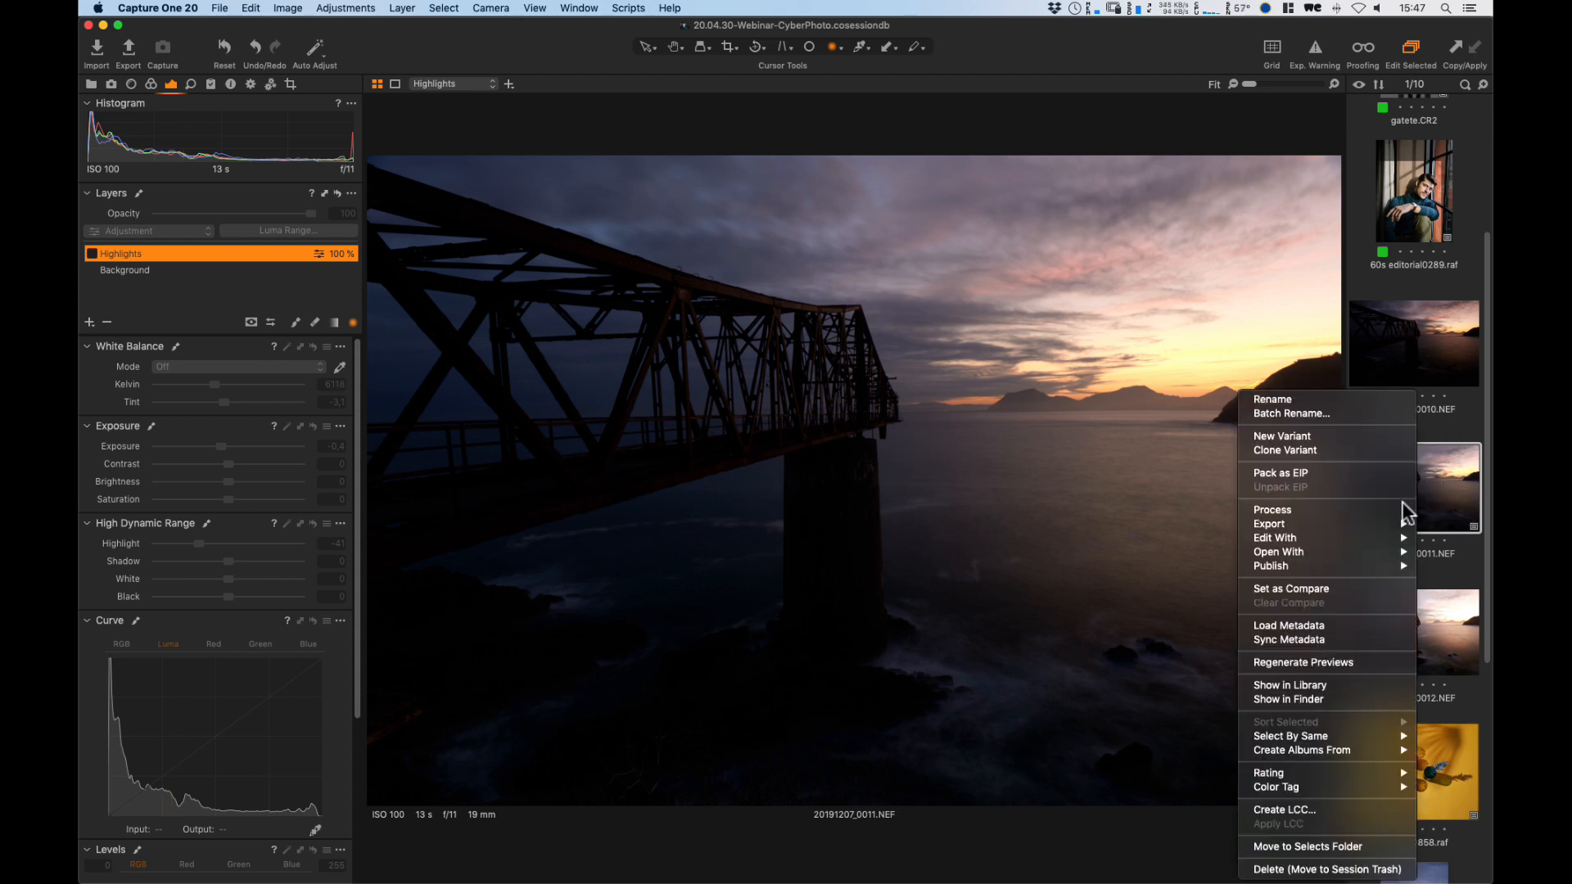
{"action": "left_click", "coordinate": [1312, 452]}
{"action": "left_click", "coordinate": [221, 49]}
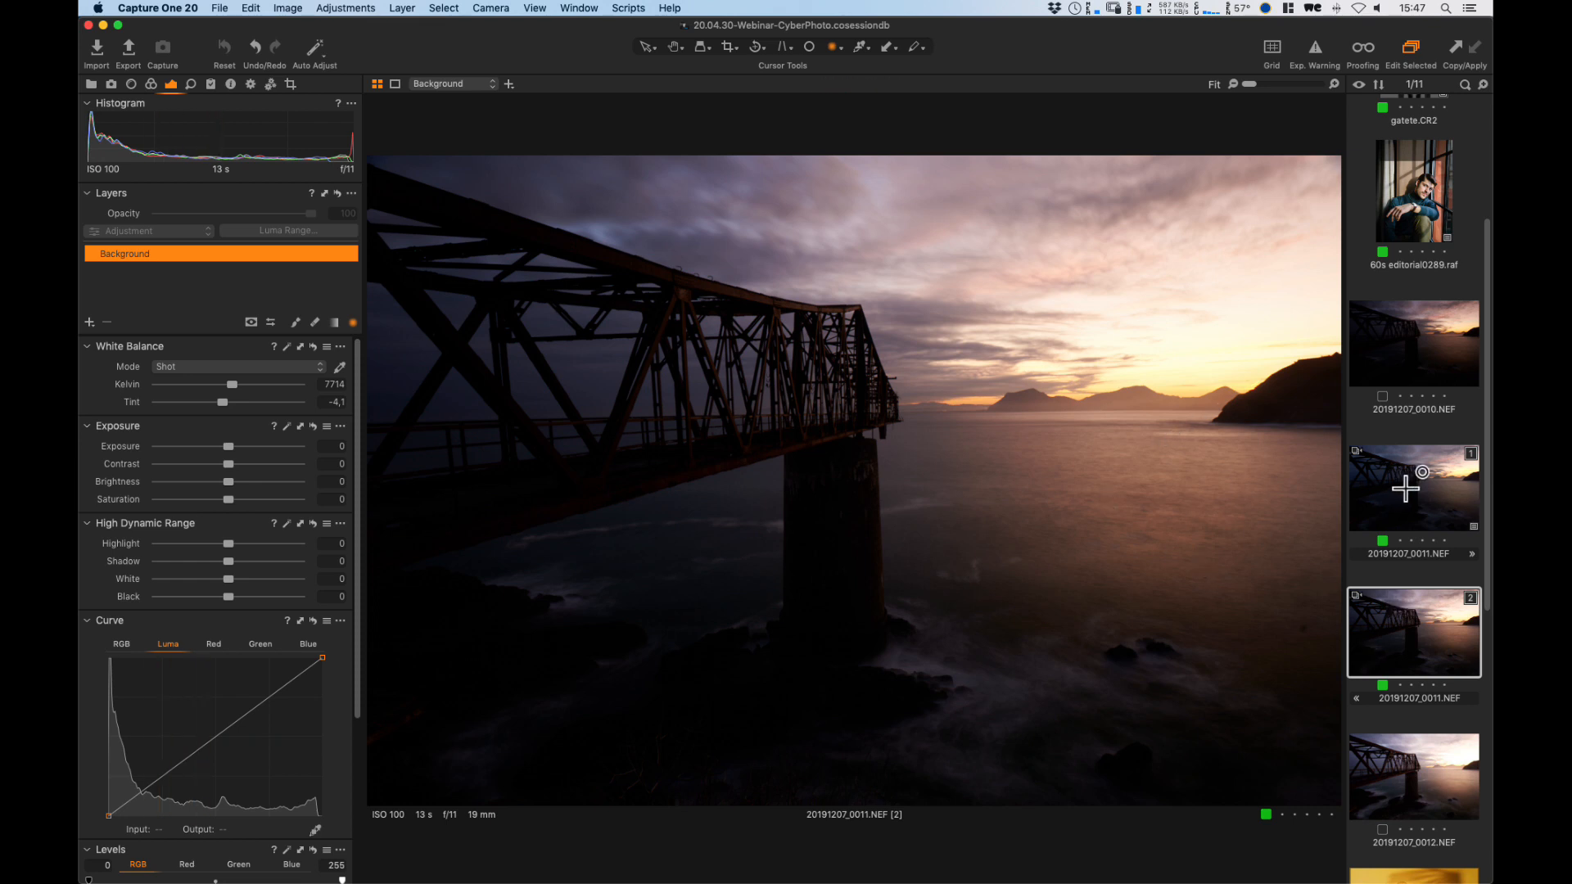
{"action": "left_click", "coordinate": [1393, 534]}
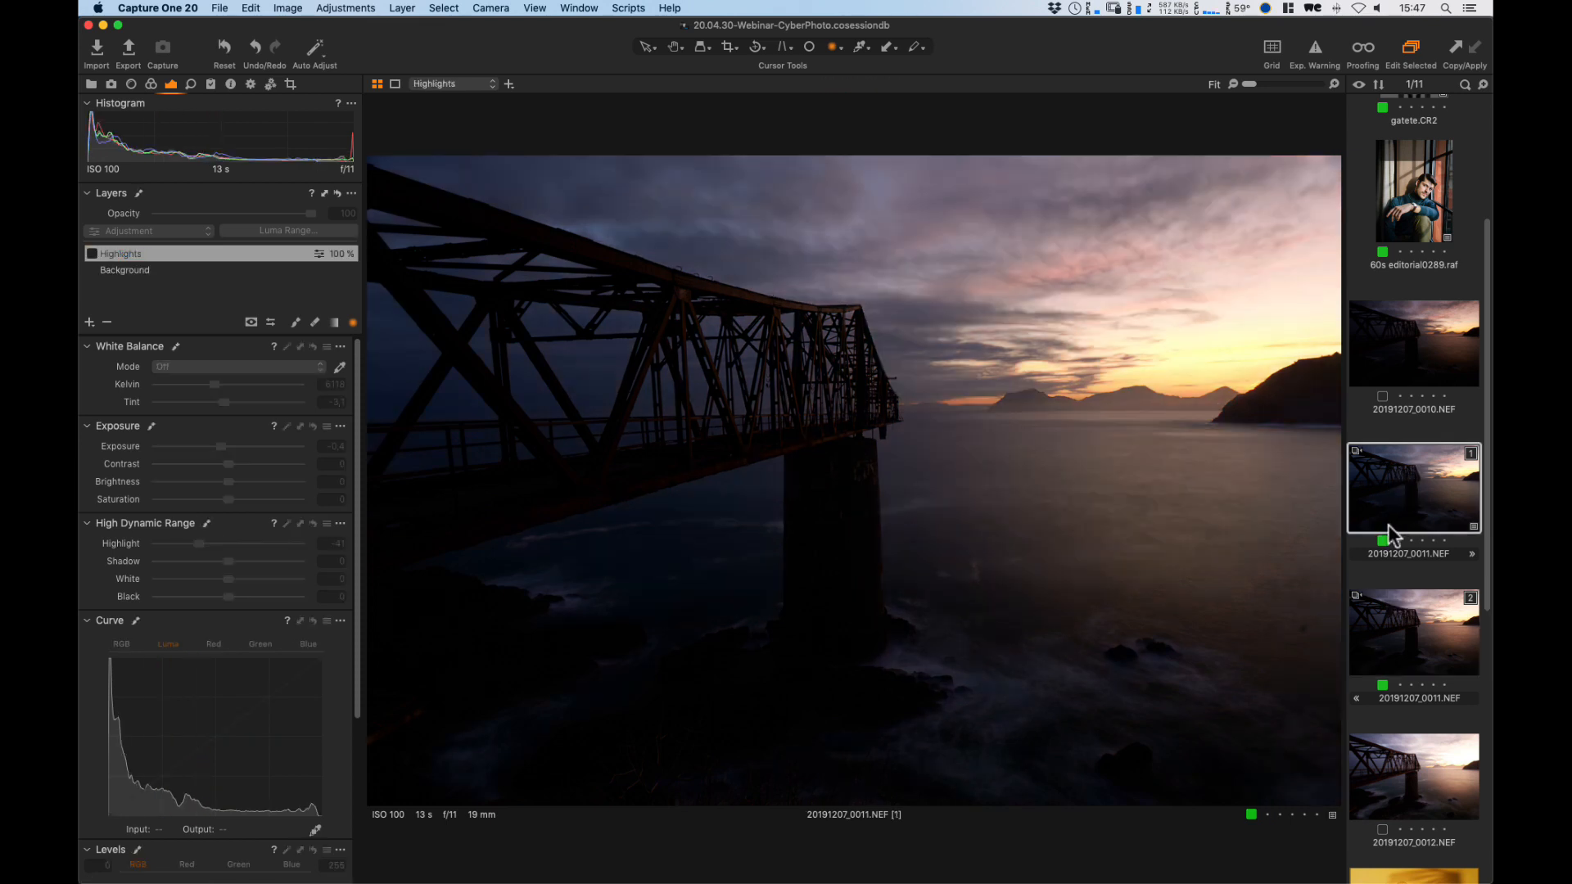
{"action": "left_click", "coordinate": [95, 254]}
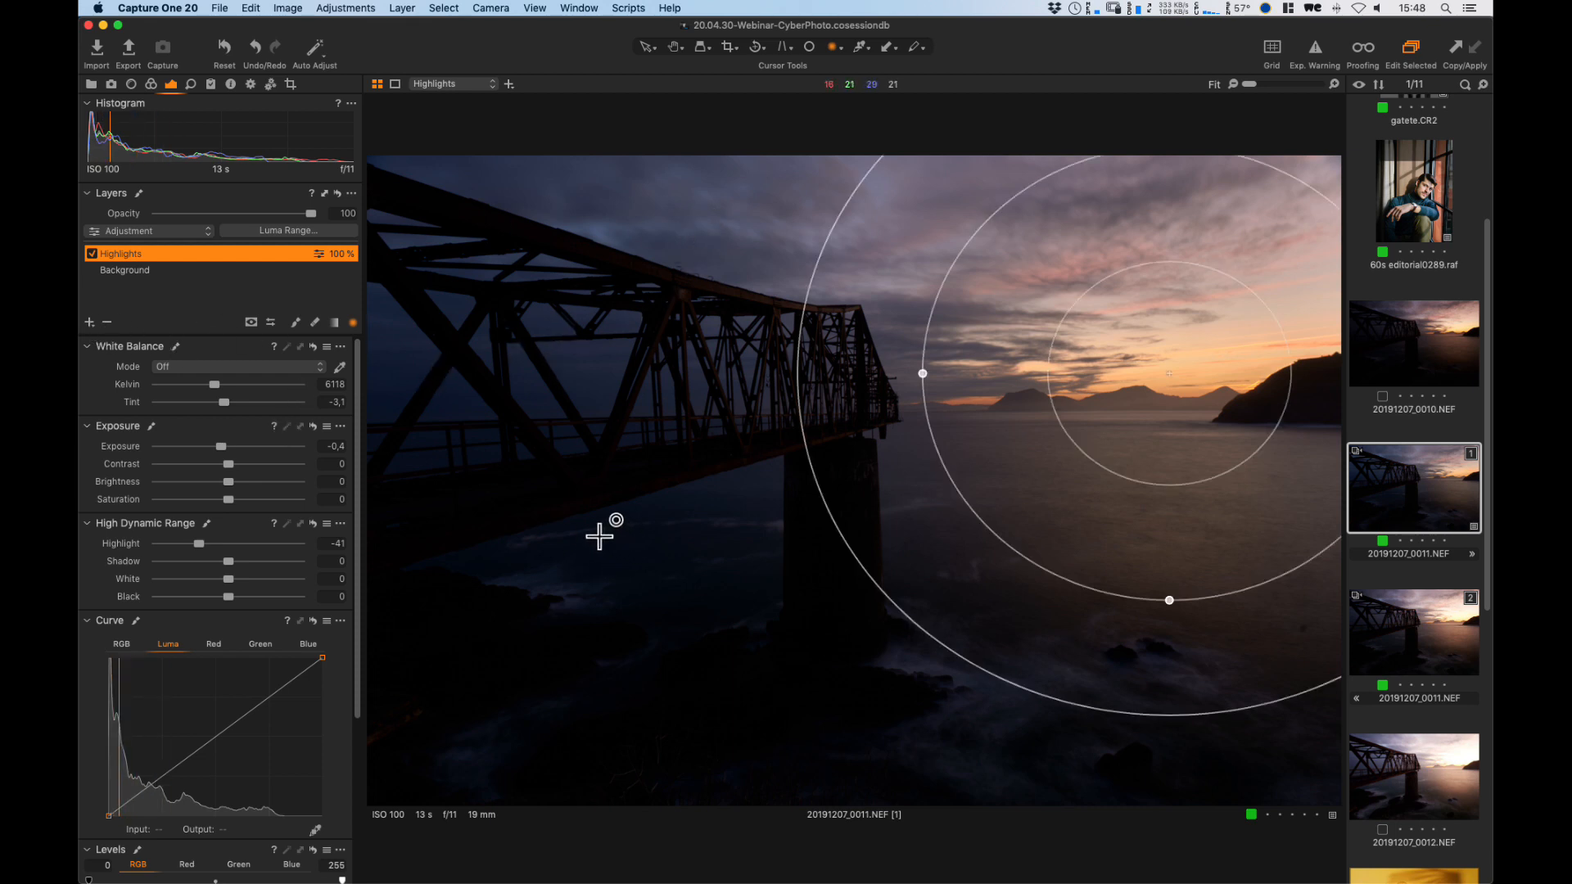
Create a new empty adjustment layer above Highlights and name it Shadows.
{"action": "key", "text": "h"}
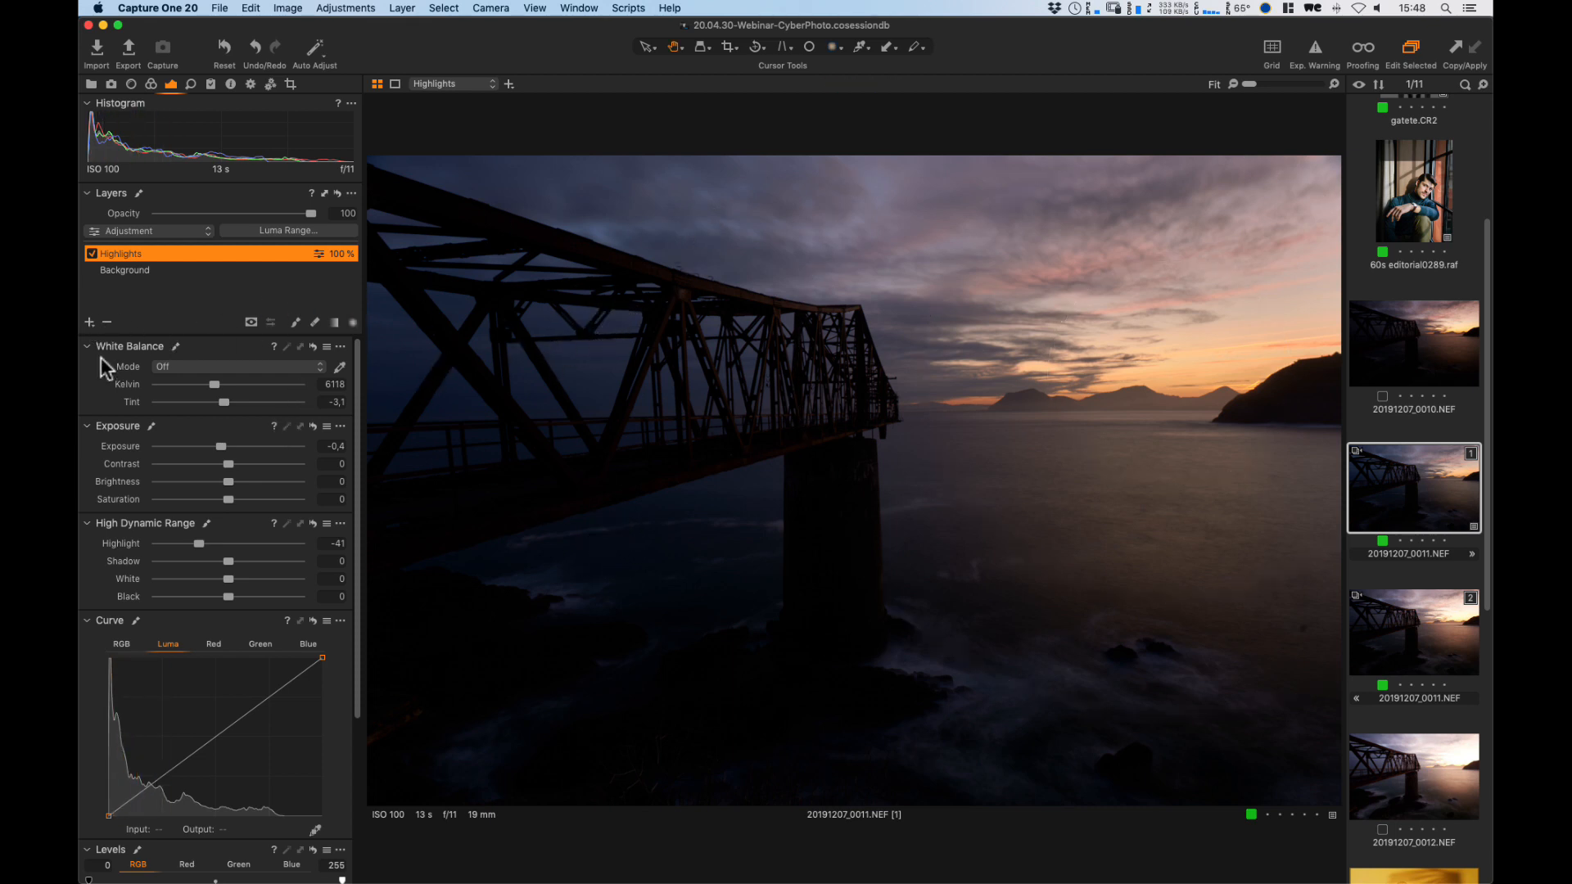
{"action": "left_click", "coordinate": [90, 321]}
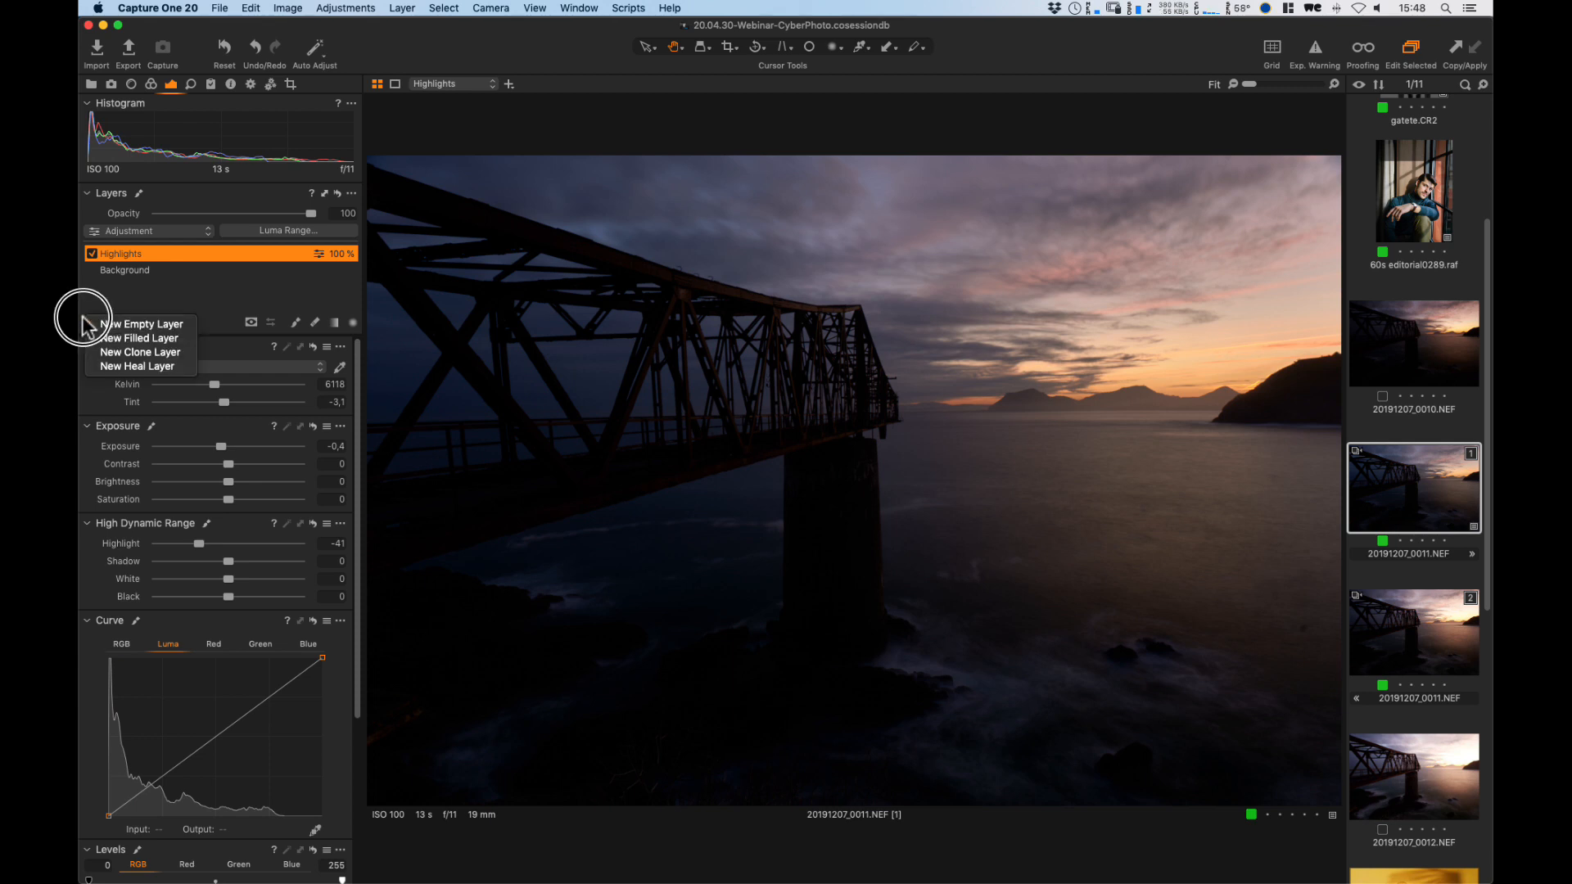
{"action": "left_click", "coordinate": [142, 324]}
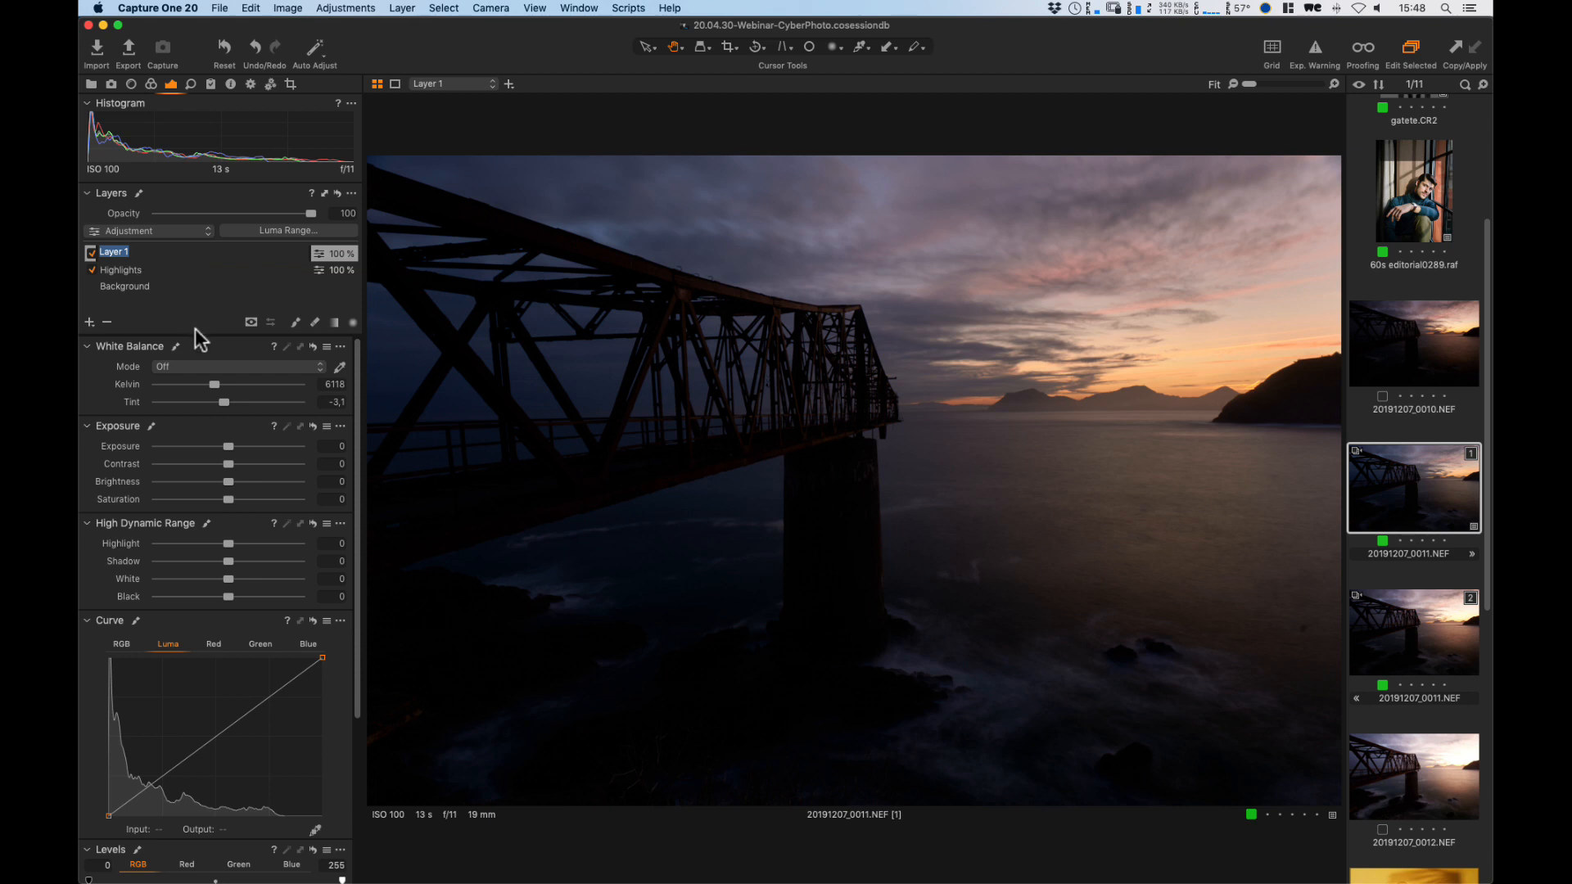
{"action": "type", "text": "Shadows"}
{"action": "key", "text": "Return"}
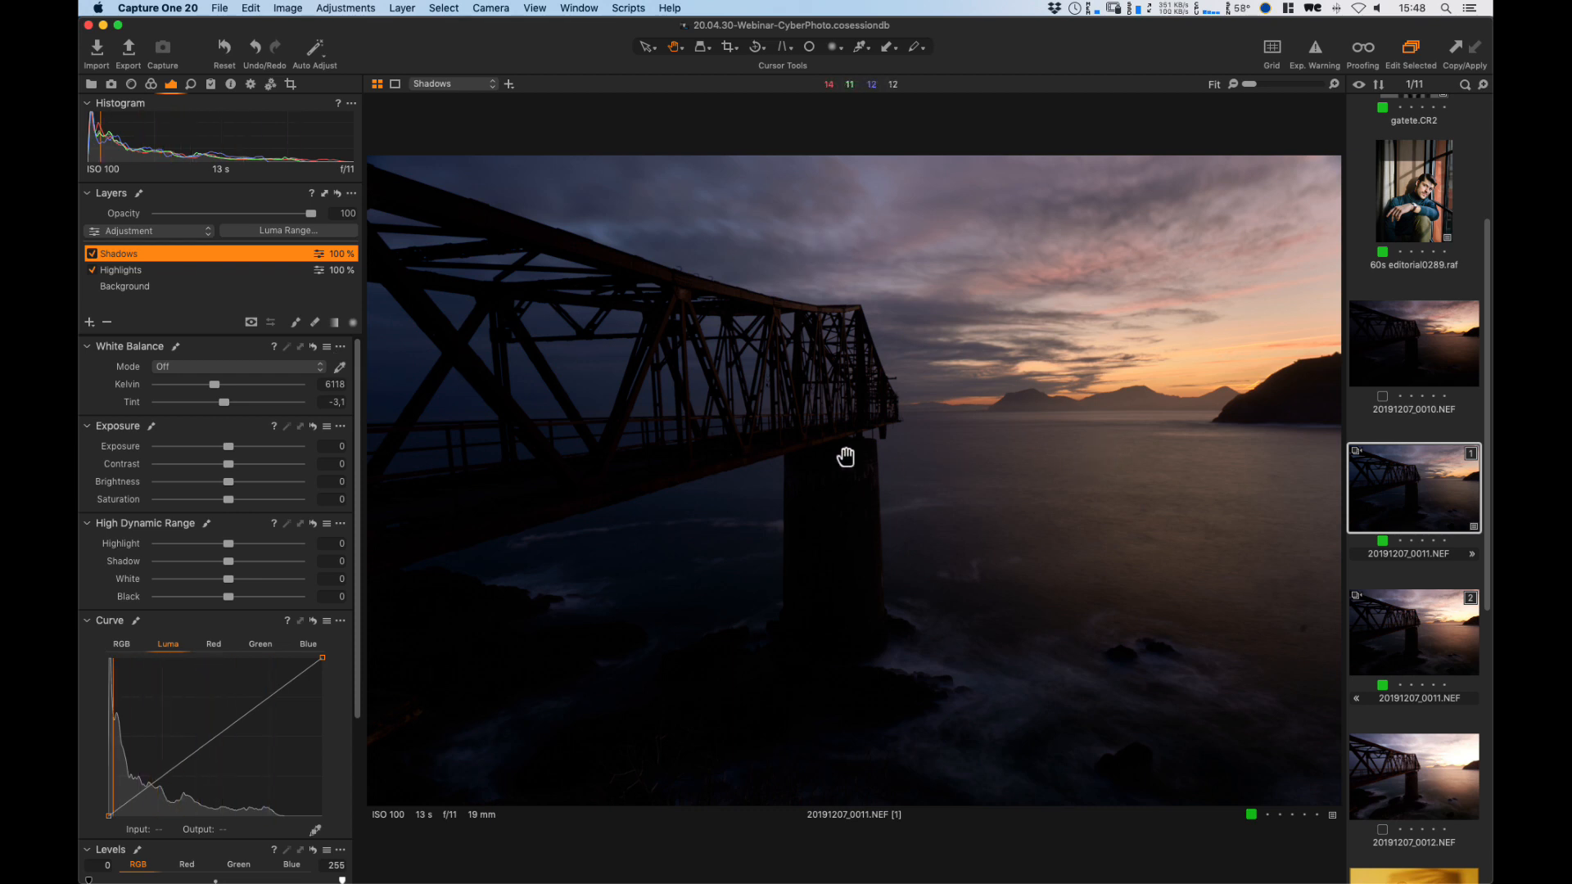
Copy the Highlights layer's mask onto the Shadows layer and invert it to cover the bridge and dark foreground.
{"action": "right_click", "coordinate": [119, 250]}
{"action": "mouse_move", "coordinate": [180, 358]}
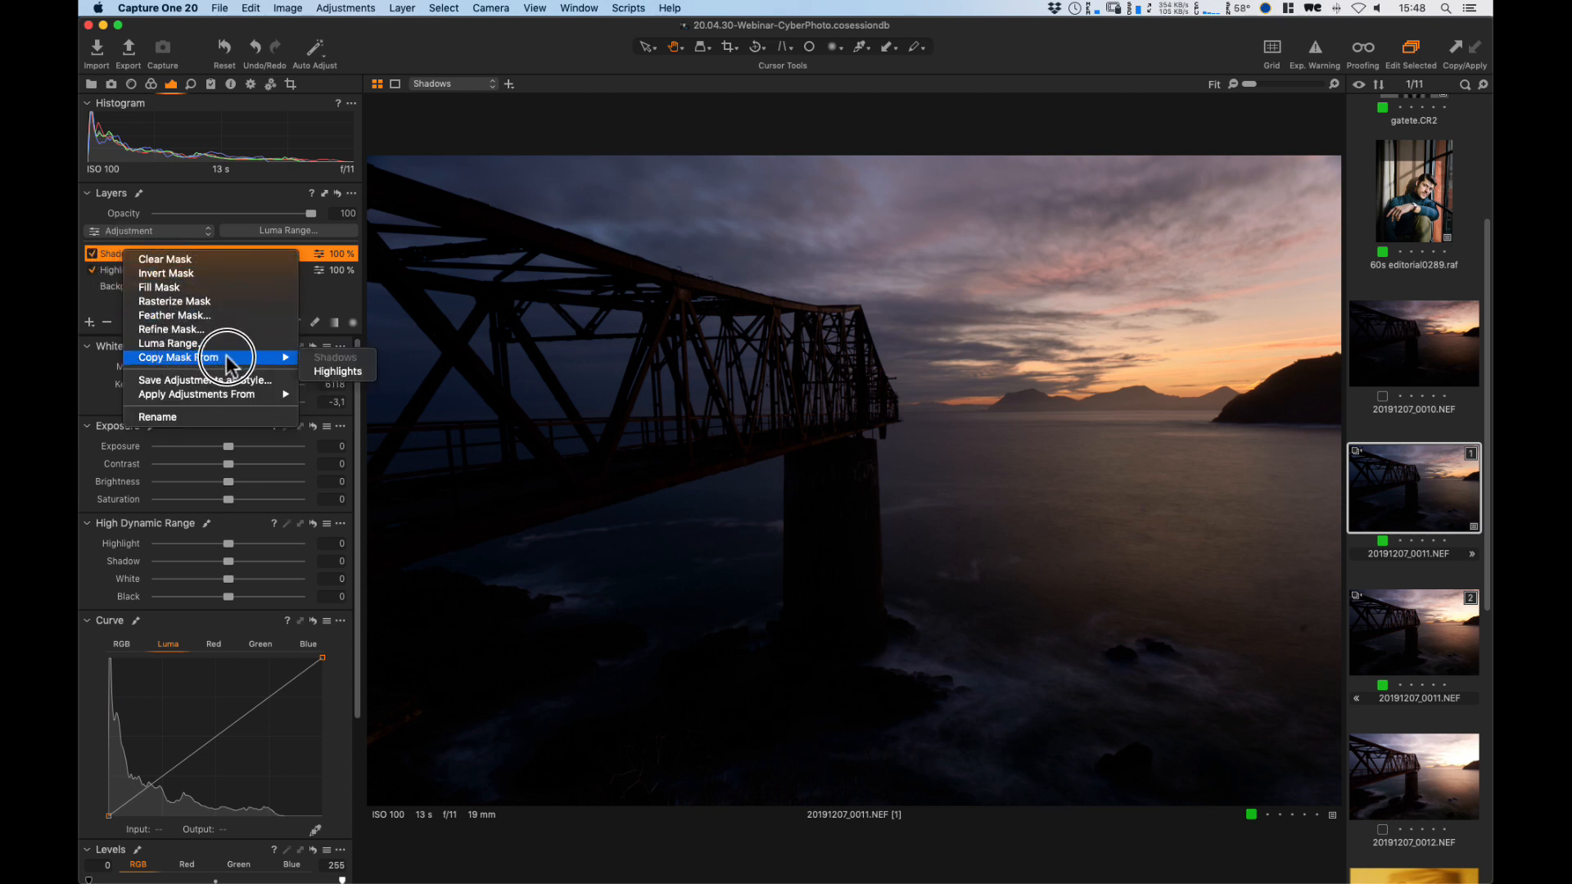
{"action": "left_click", "coordinate": [336, 370]}
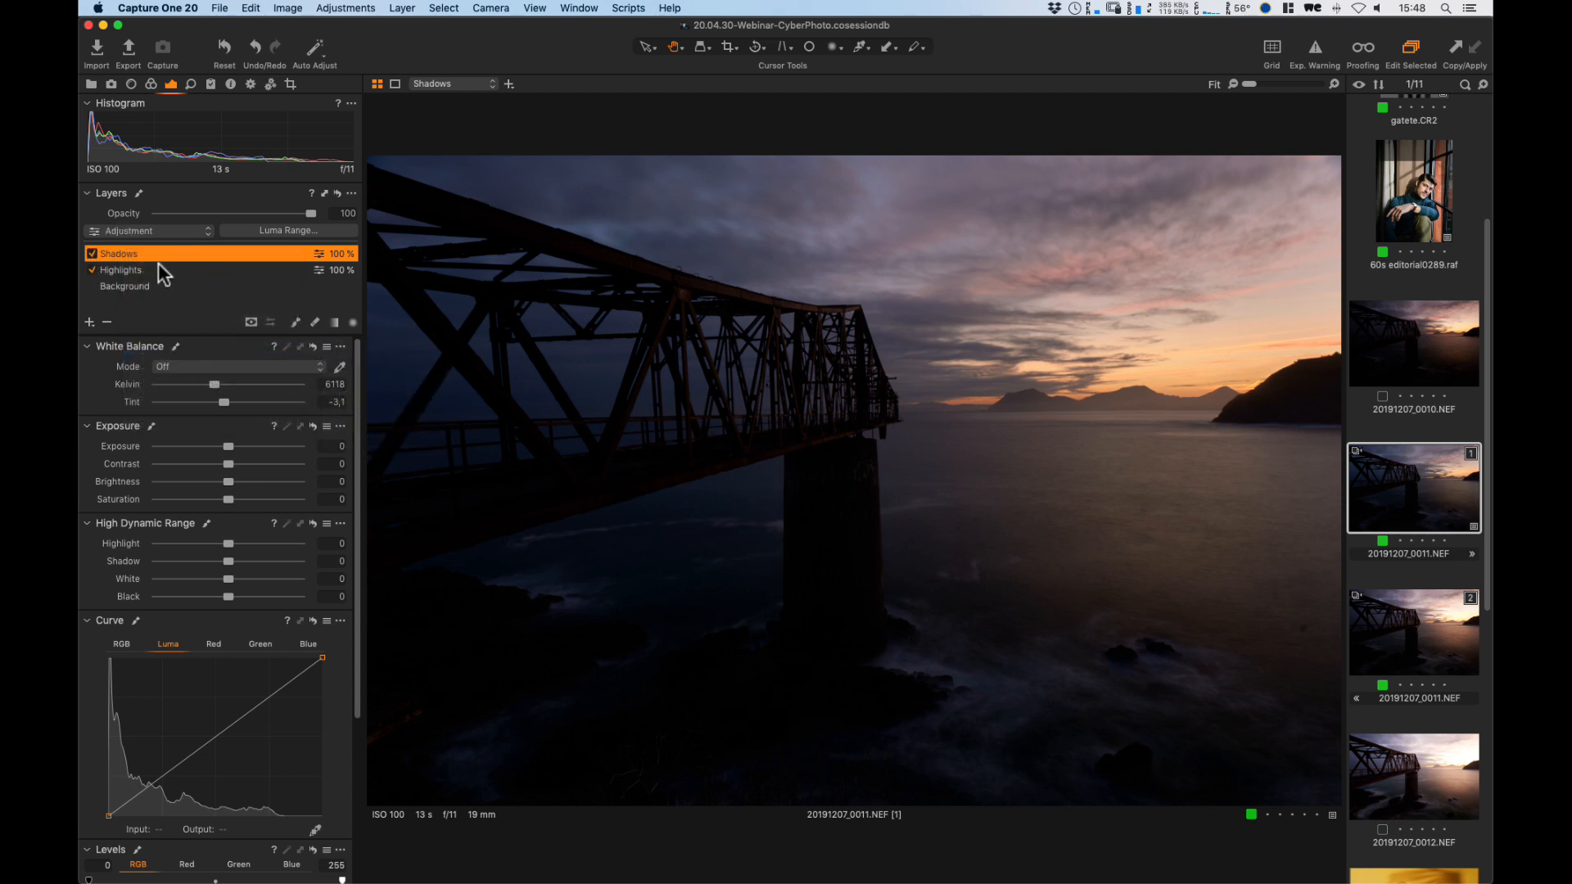
{"action": "right_click", "coordinate": [146, 254]}
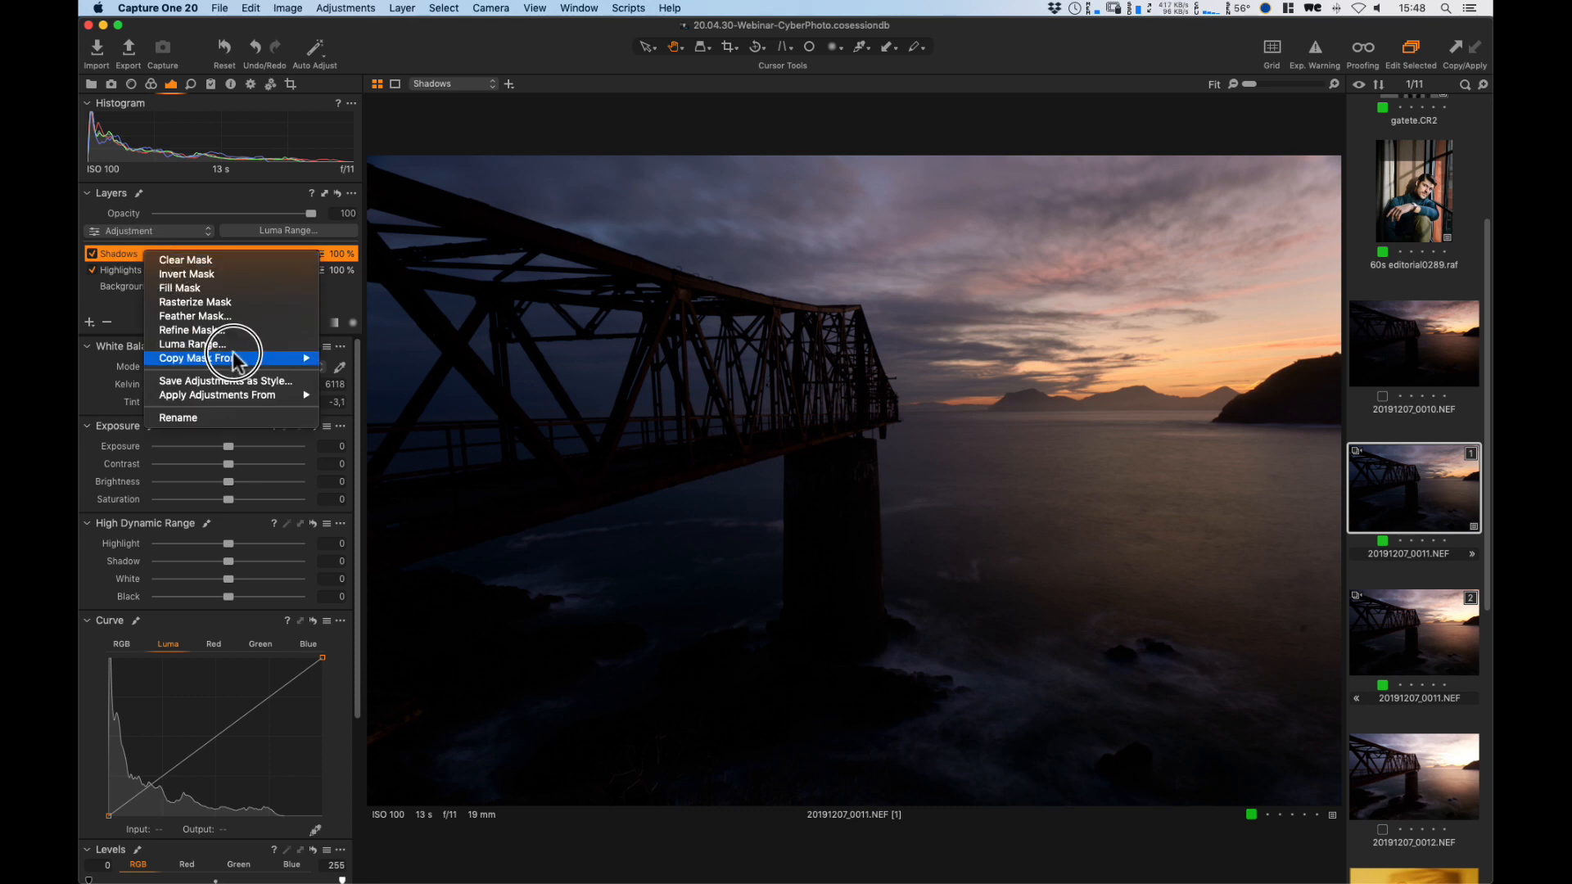
{"action": "mouse_move", "coordinate": [205, 358]}
{"action": "left_click", "coordinate": [342, 373]}
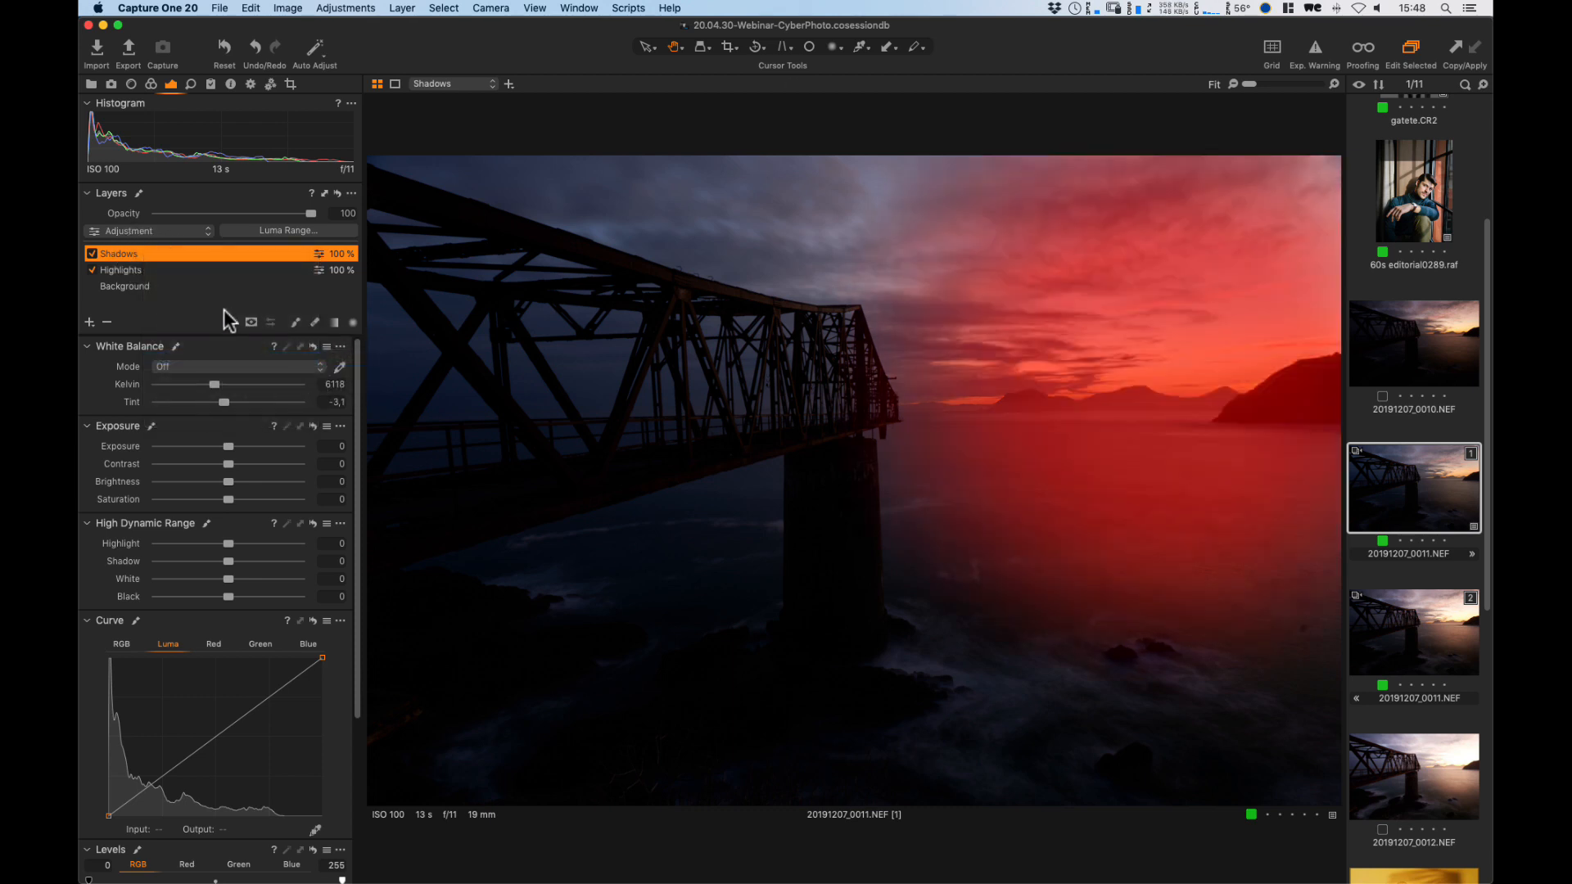
{"action": "right_click", "coordinate": [121, 259]}
{"action": "left_click", "coordinate": [141, 276]}
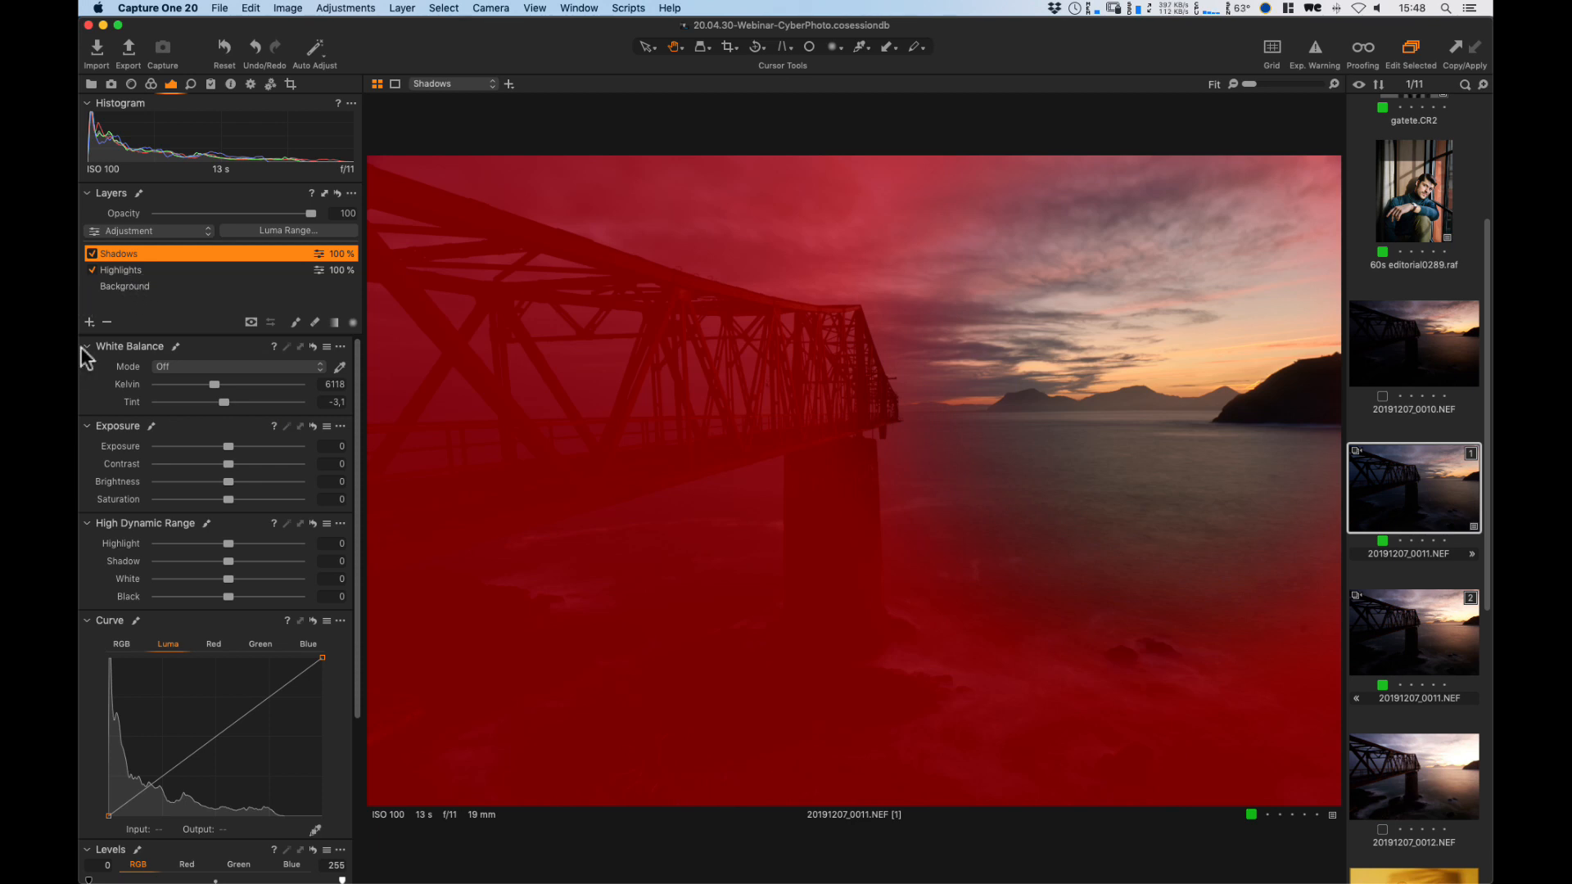
{"action": "key", "text": "m"}
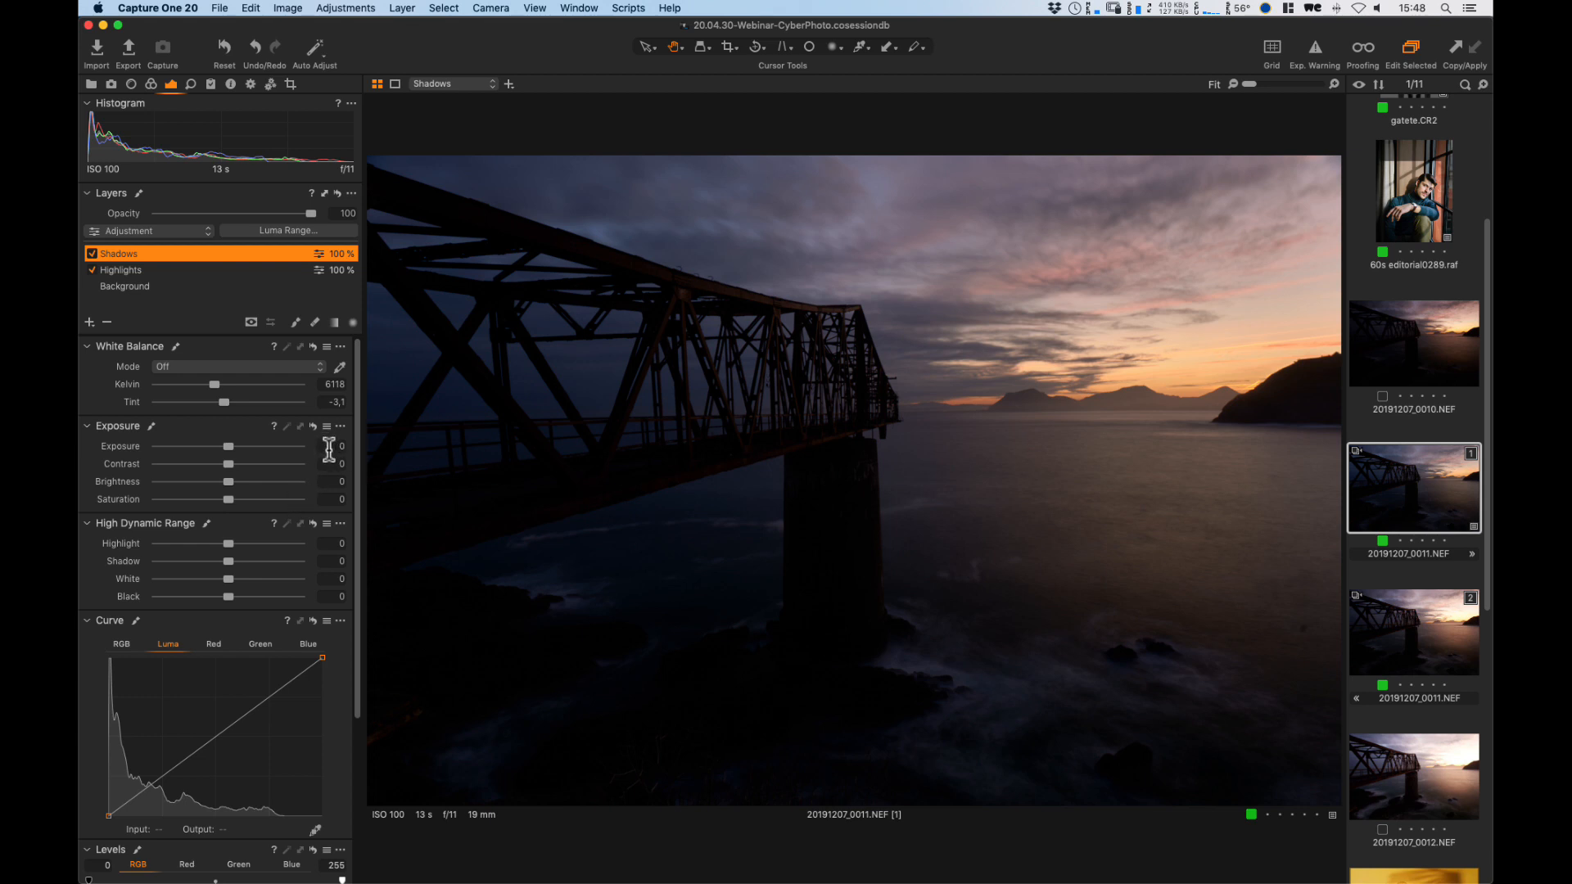
Set the Shadows layer's exposure to 0.8.
{"action": "left_click", "coordinate": [328, 447]}
{"action": "type", "text": ",5"}
{"action": "key", "text": "Return"}
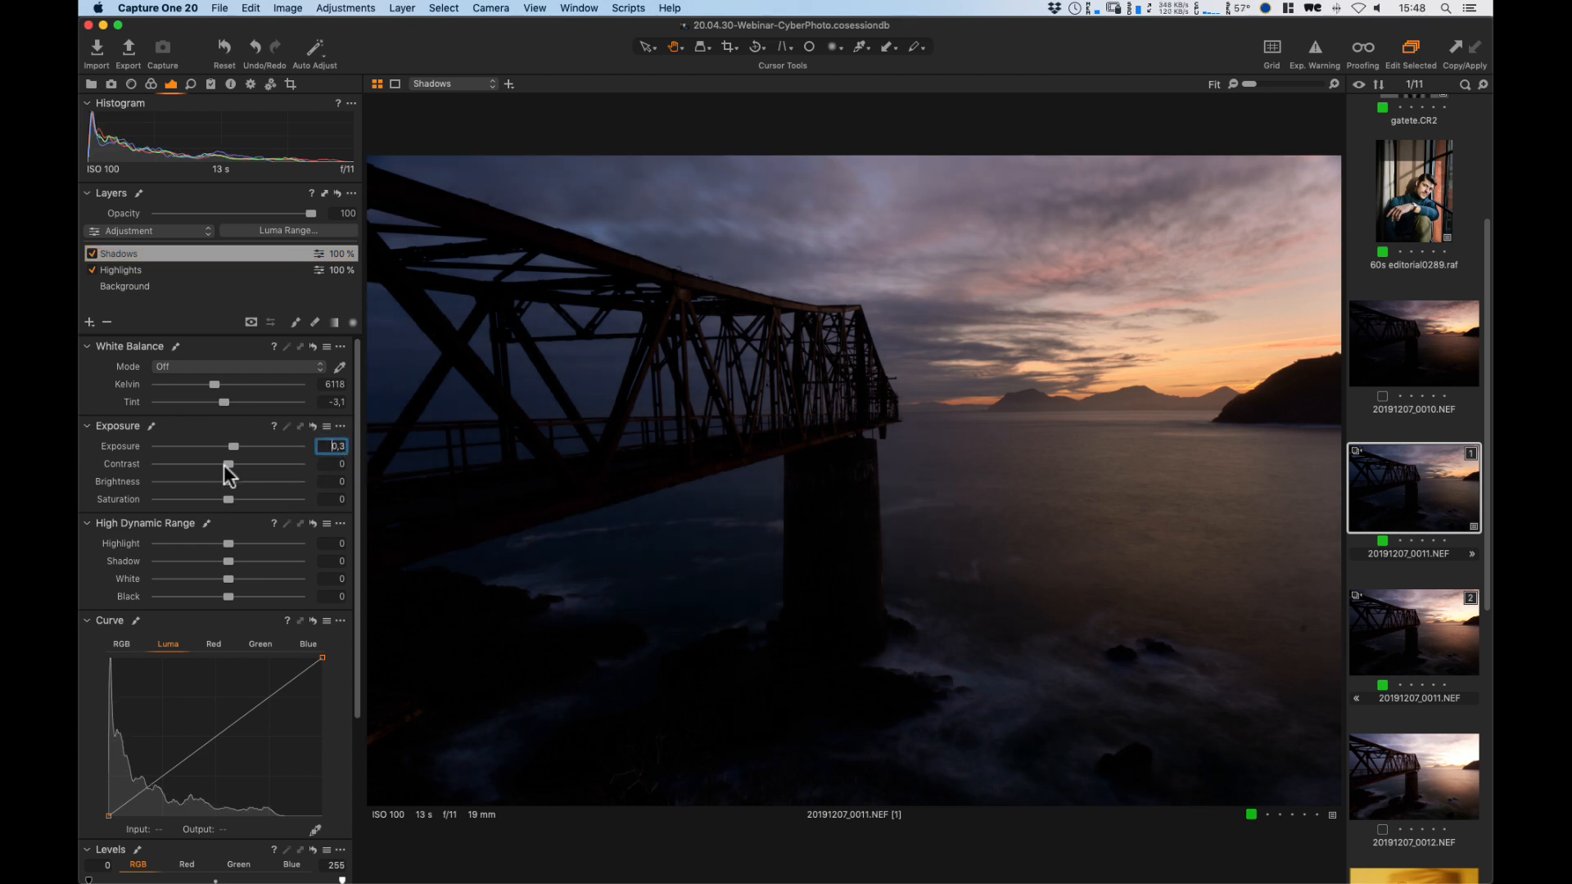
{"action": "key", "text": "Up"}
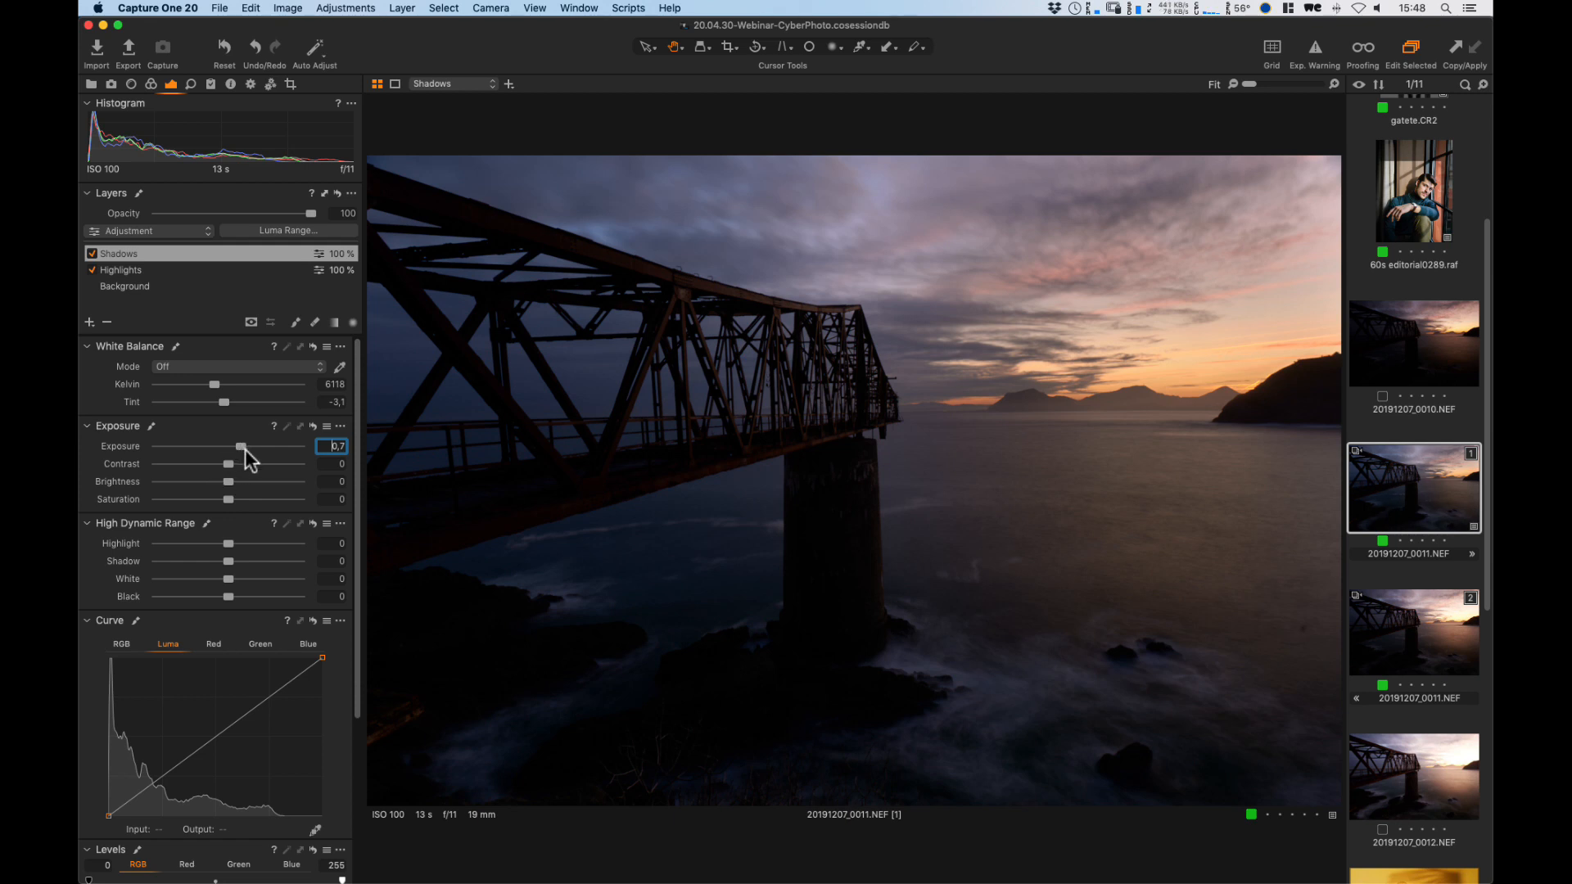
{"action": "key", "text": "Up"}
{"action": "key", "text": "Return"}
Set the Shadows layer's High Dynamic Range shadow value to 31 and its black value to 3.
{"action": "left_click_drag", "start_coordinate": [228, 562], "coordinate": [231, 596]}
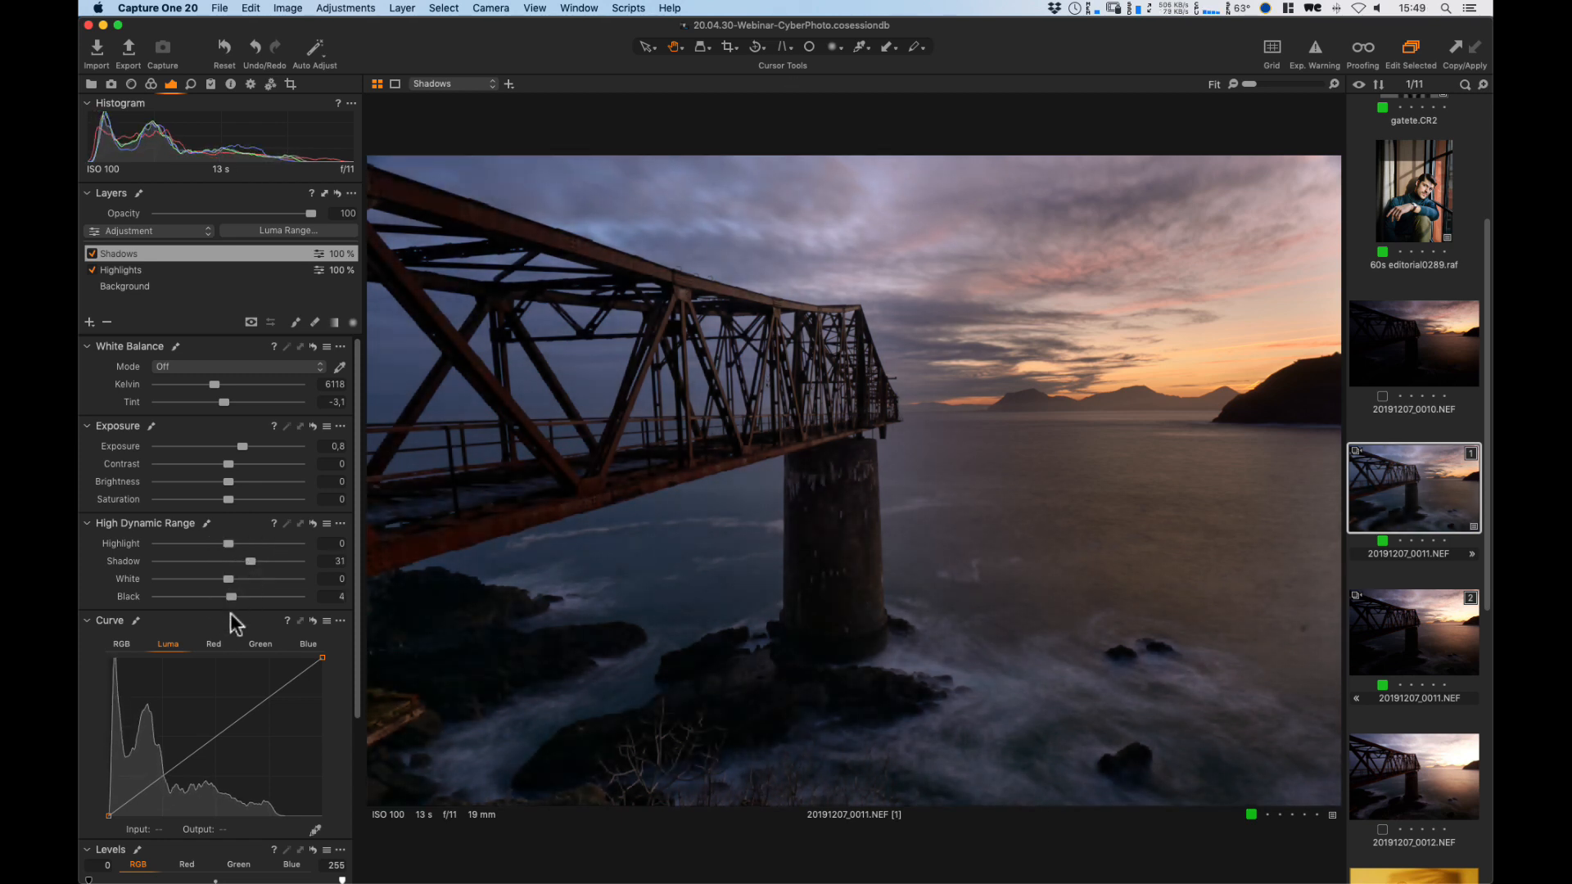
{"action": "left_click", "coordinate": [337, 598]}
{"action": "key", "text": "Down"}
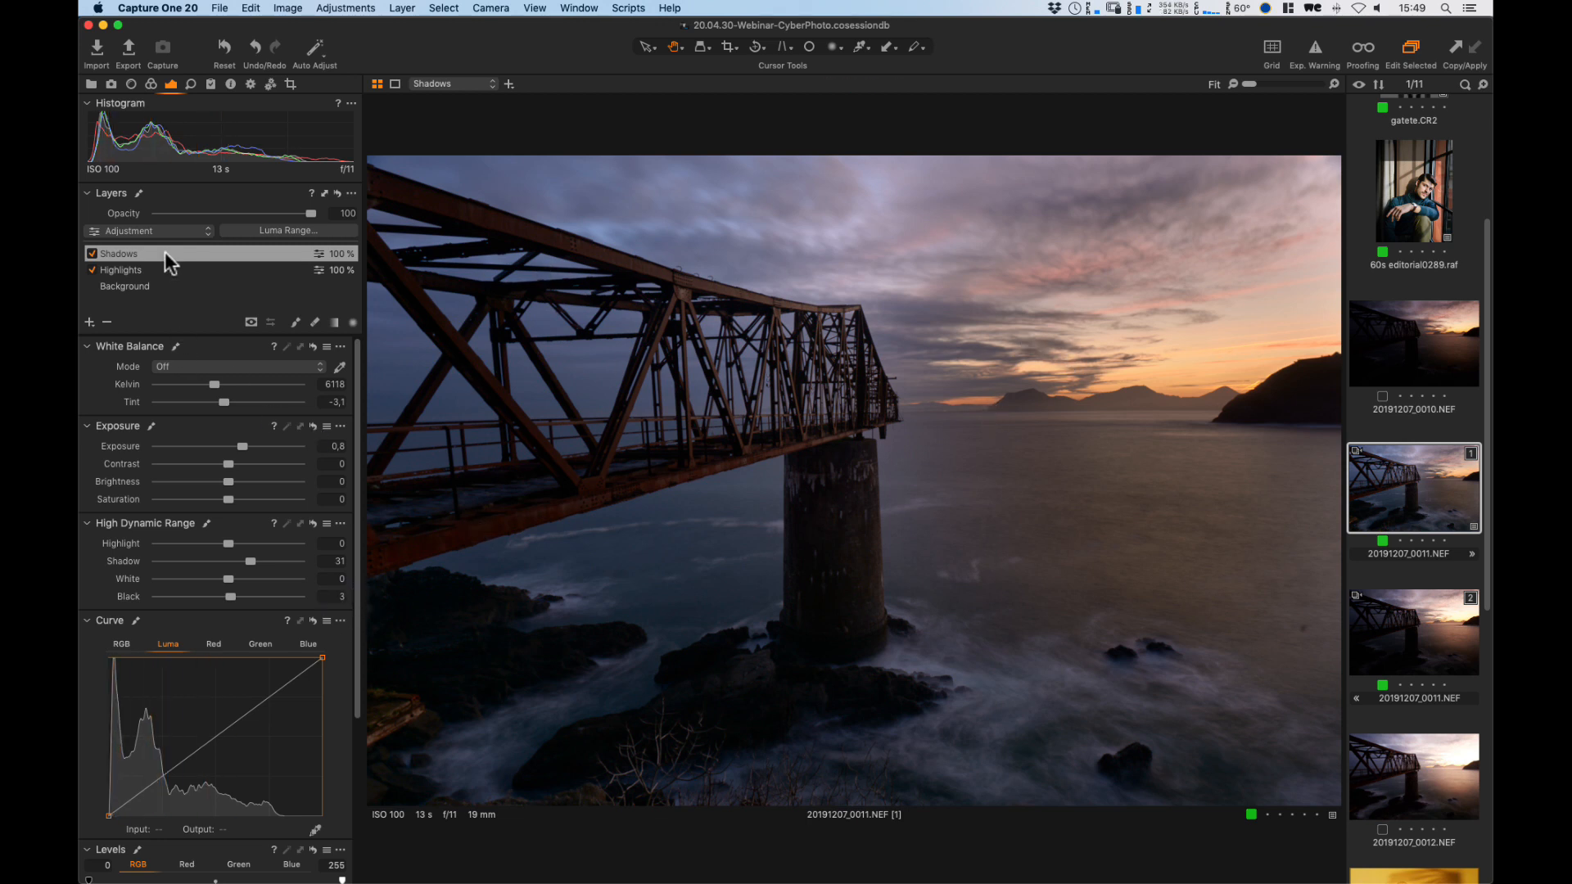
Enlarge the Shadows layer's radial mask horizontally towards the bridge and vertically over the sea, checking the mask overlay.
{"action": "left_click", "coordinate": [353, 322]}
{"action": "left_click_drag", "start_coordinate": [921, 374], "coordinate": [882, 373]}
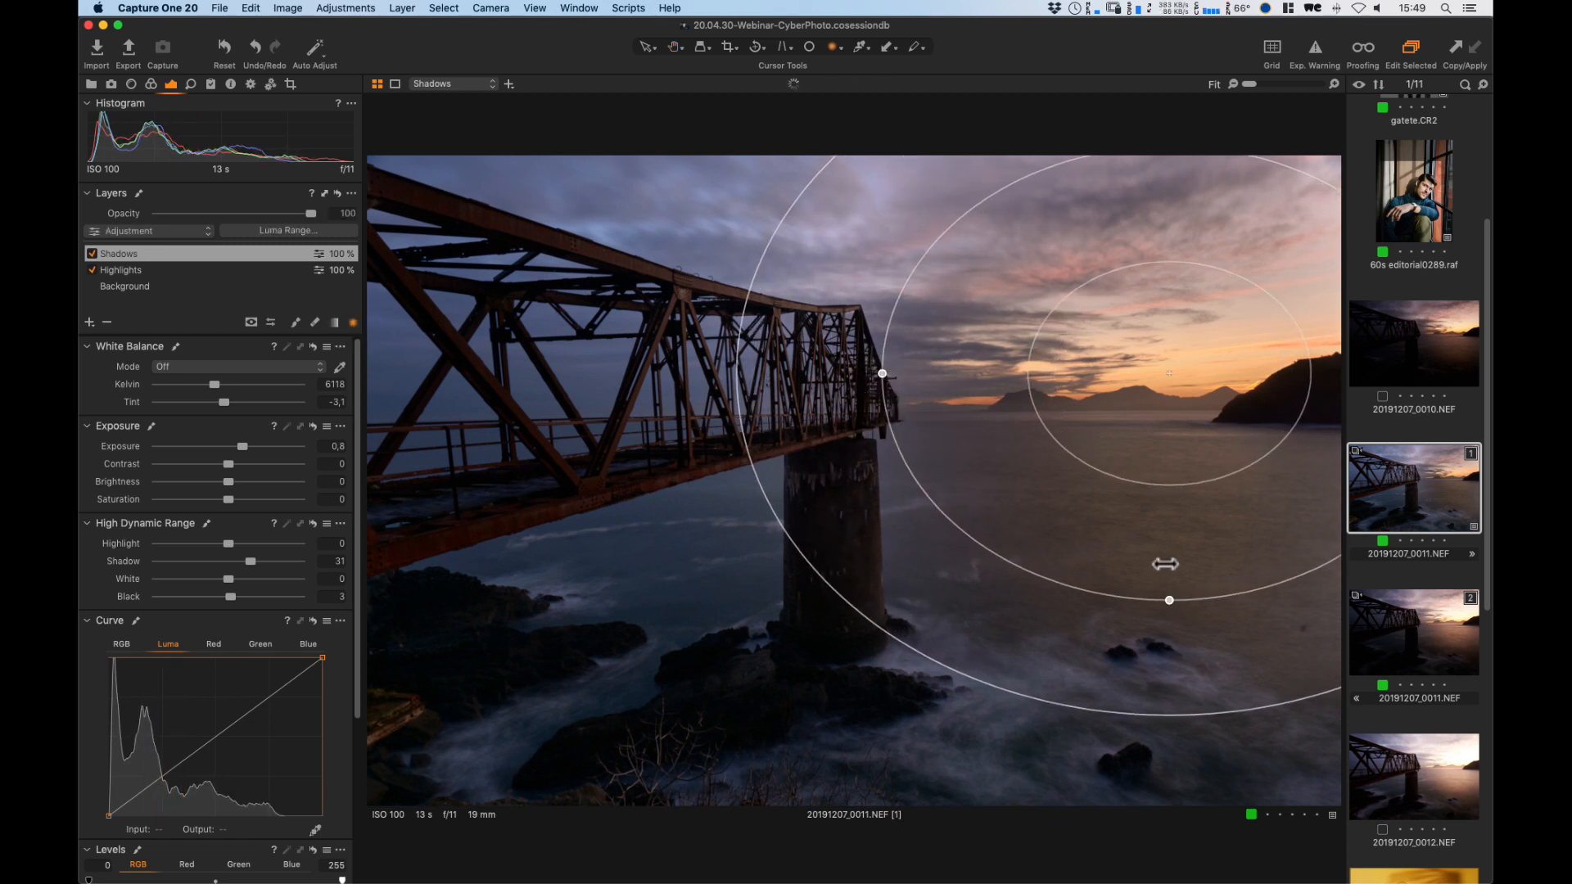
{"action": "left_click_drag", "start_coordinate": [1166, 599], "coordinate": [1168, 646]}
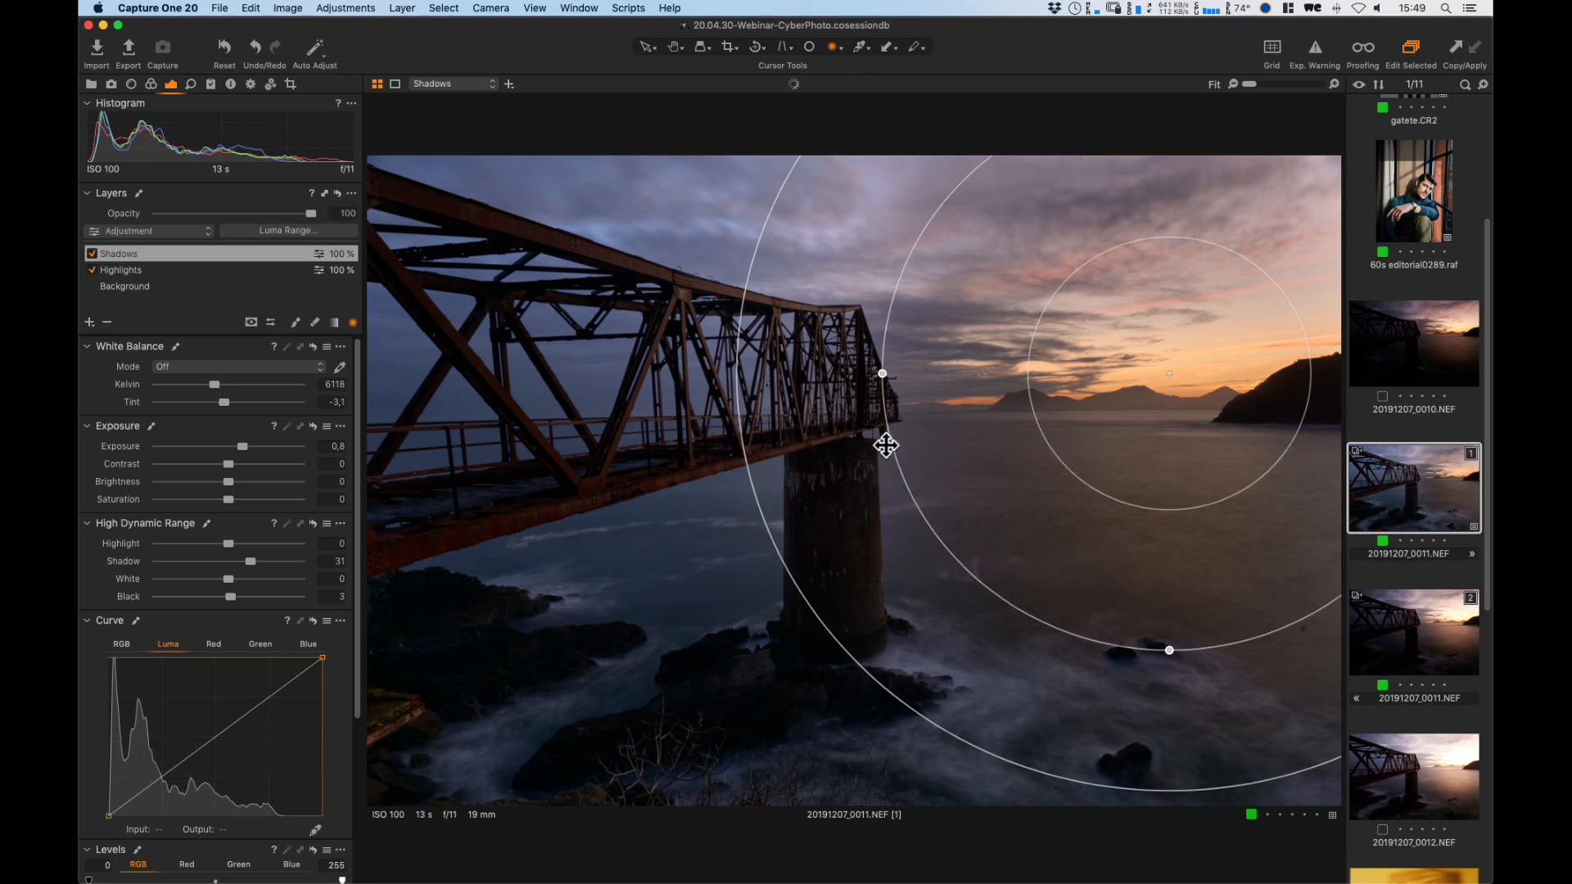
{"action": "left_click_drag", "start_coordinate": [882, 373], "coordinate": [868, 373]}
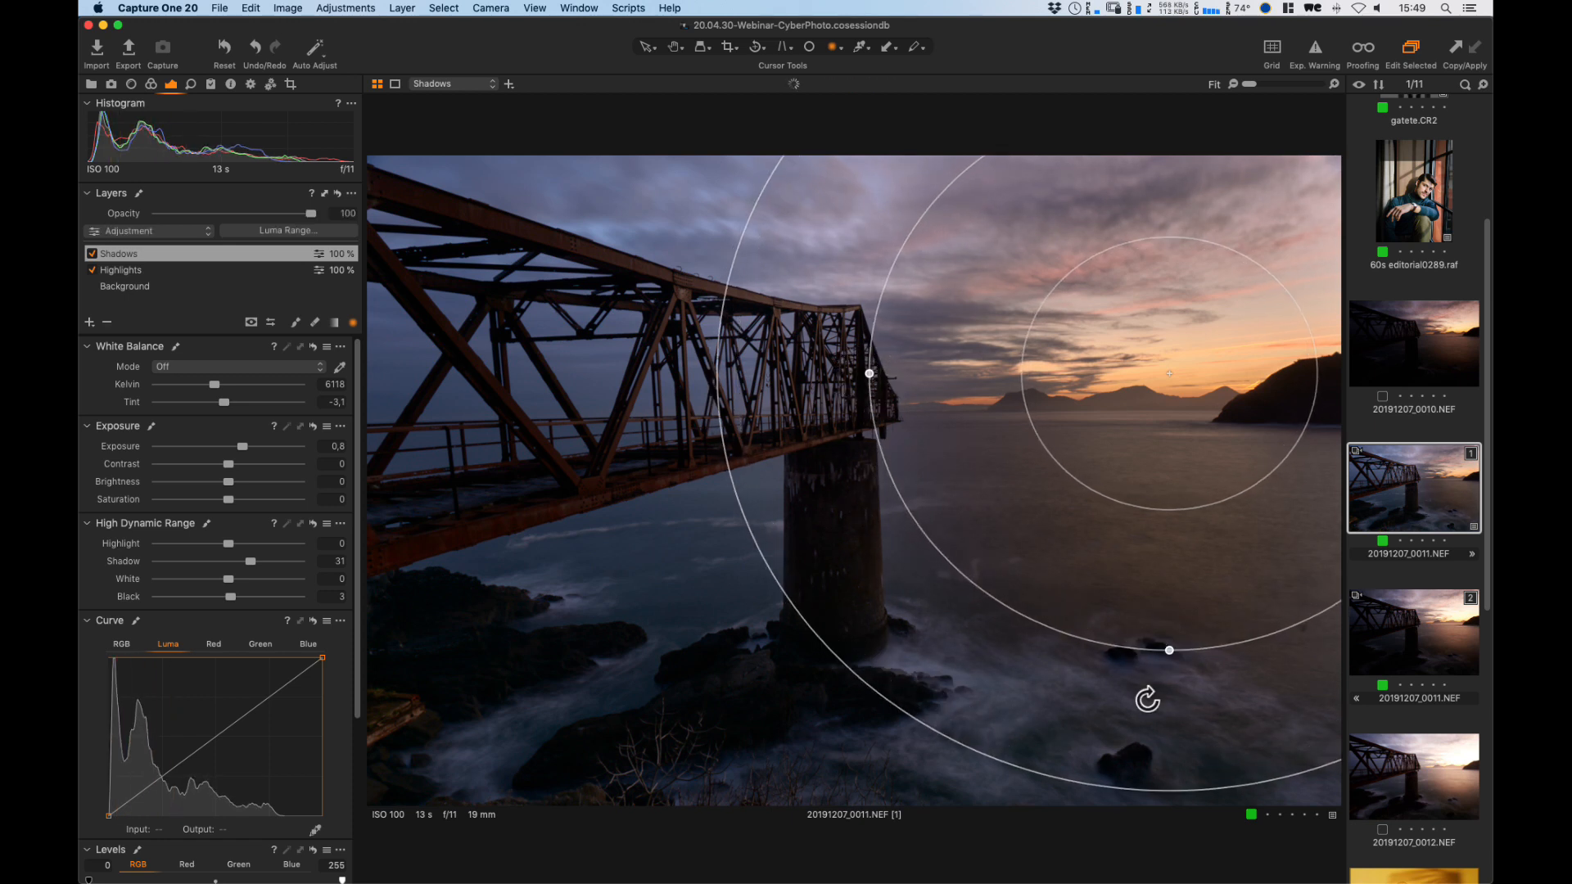
{"action": "left_click_drag", "start_coordinate": [1167, 648], "coordinate": [1169, 663]}
{"action": "key", "text": "m"}
{"action": "key", "text": "m"}
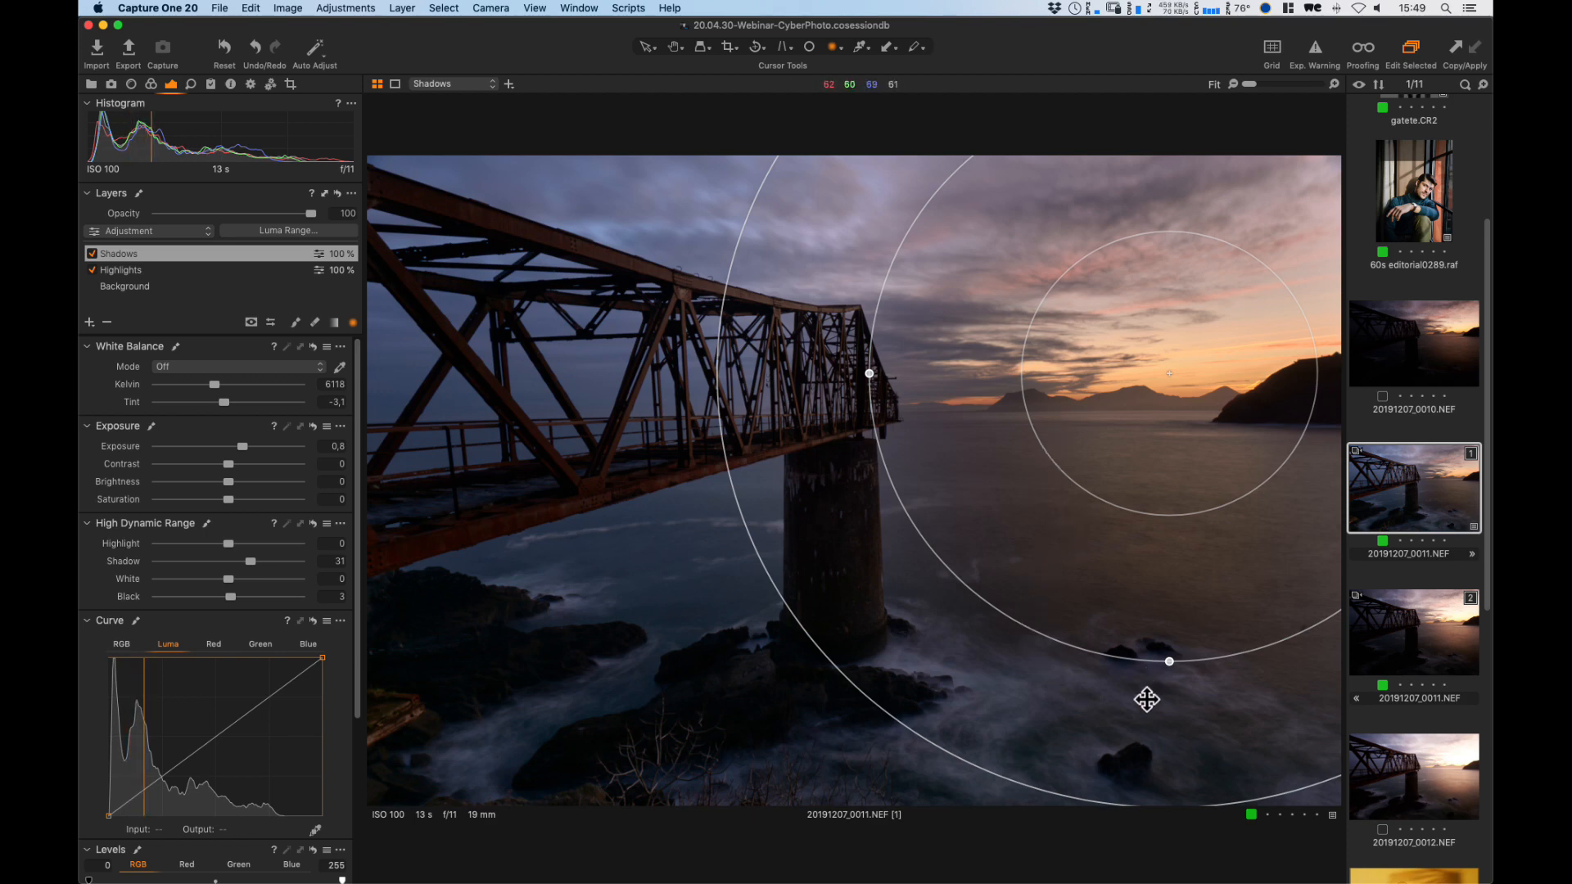
{"action": "key", "text": "m"}
{"action": "key", "text": "m"}
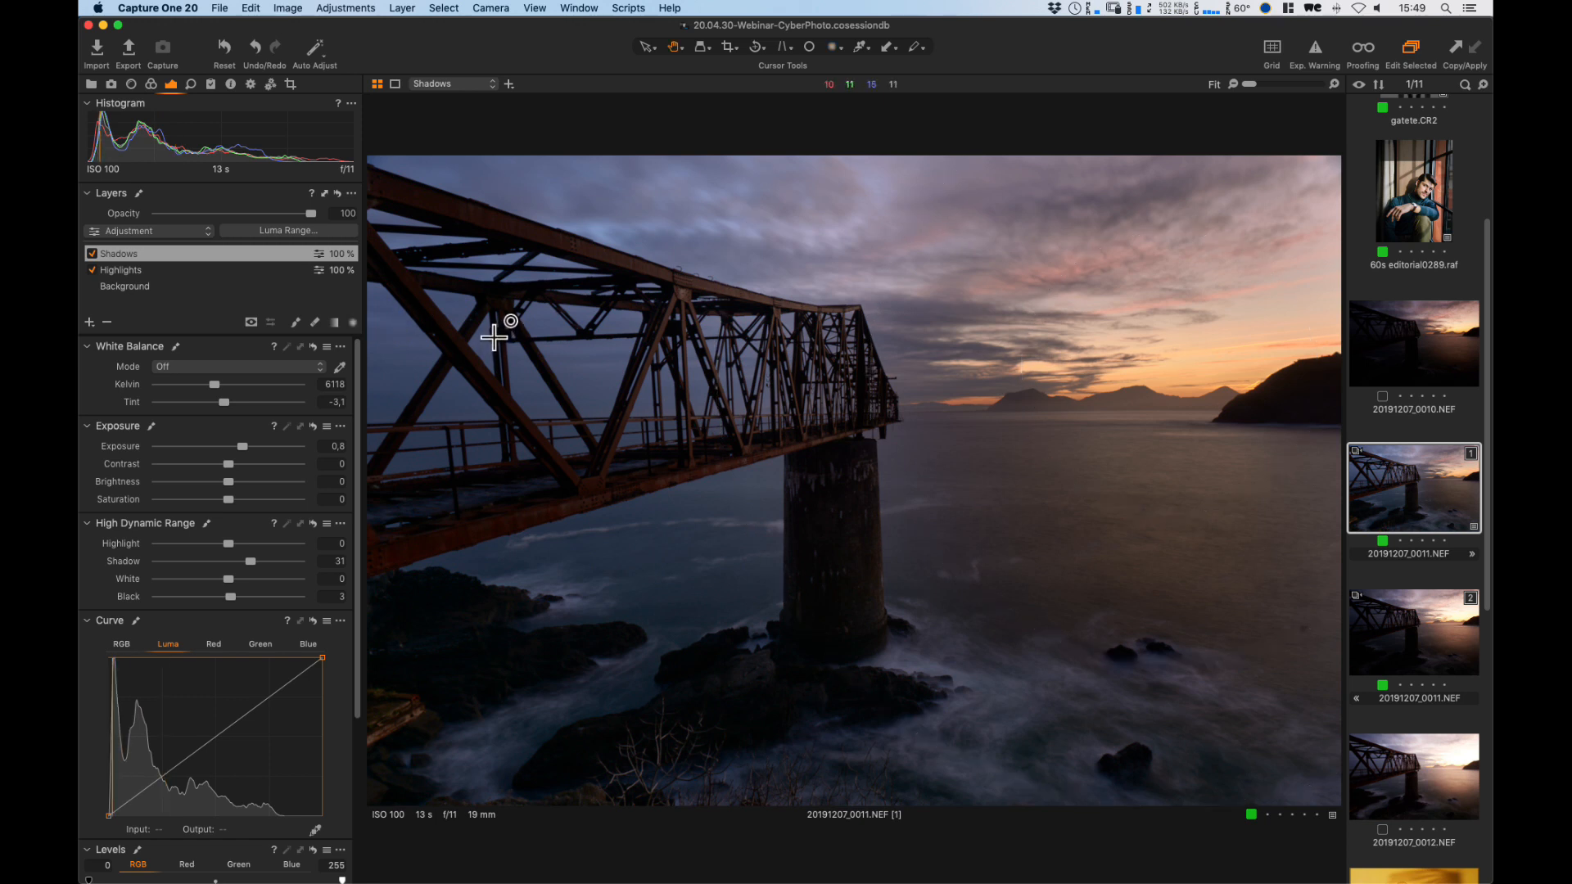
{"action": "key", "text": "h"}
Set the Highlights layer's opacity to 68.
{"action": "left_click", "coordinate": [254, 270]}
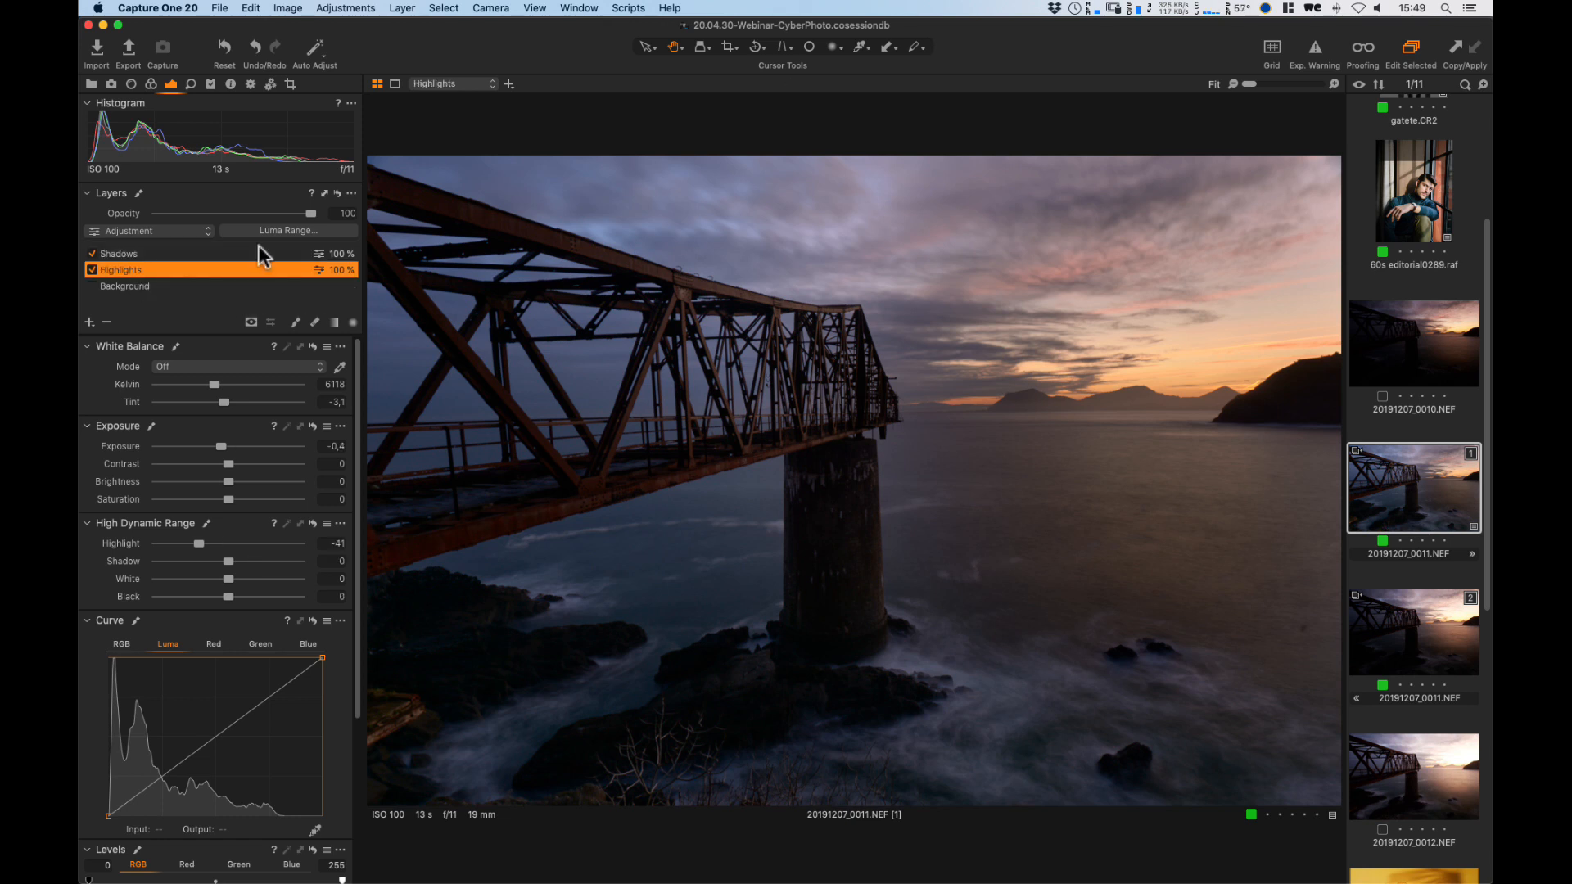
{"action": "left_click_drag", "start_coordinate": [312, 214], "coordinate": [253, 221]}
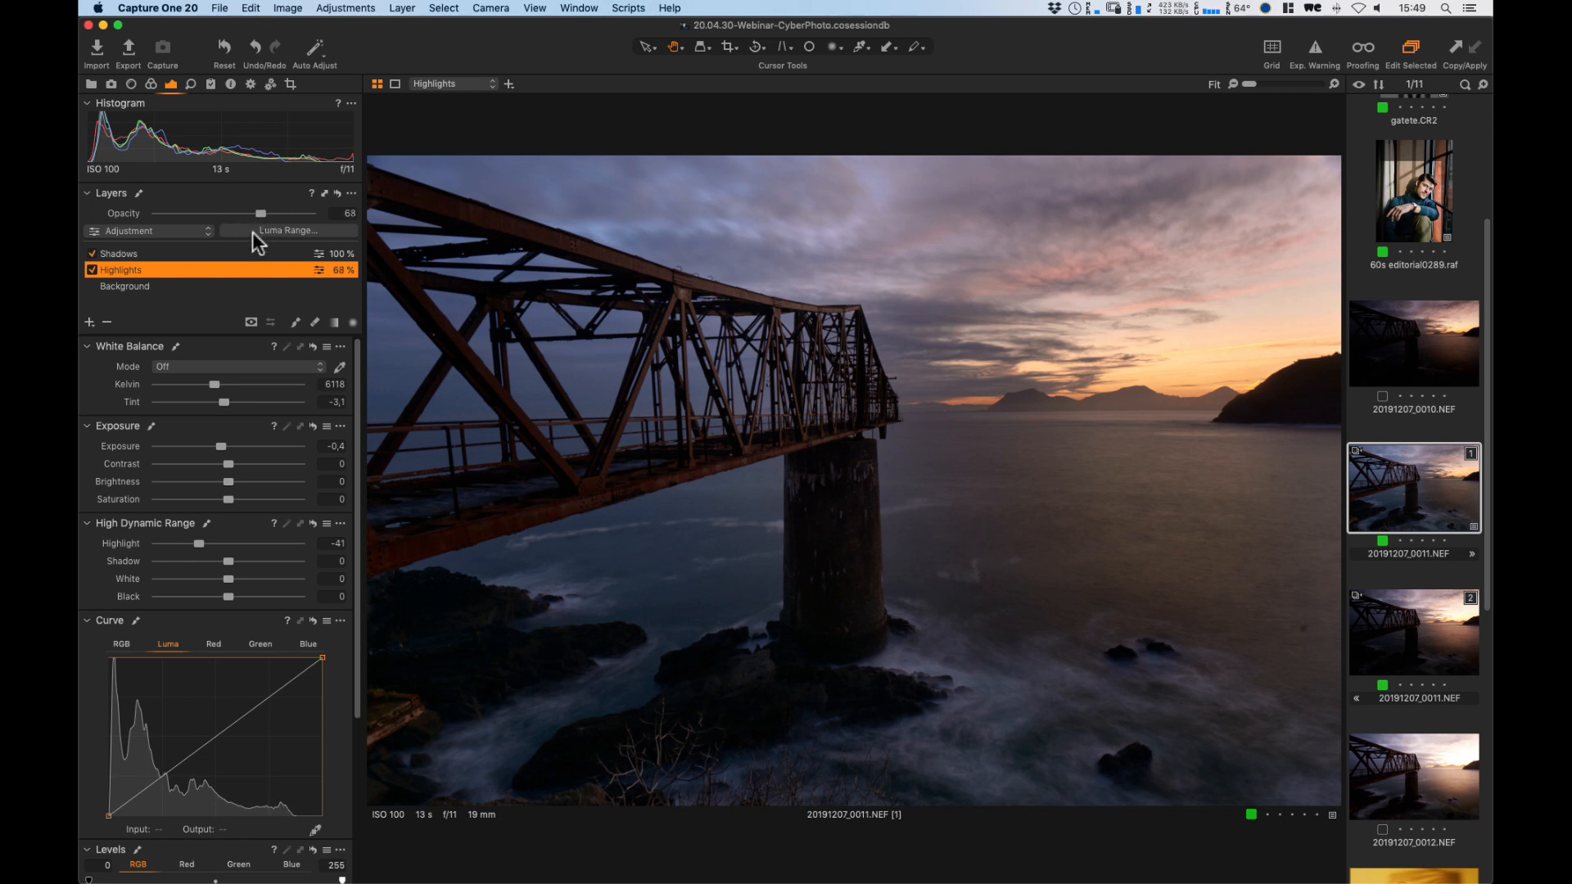
Create a new filled adjustment layer above Shadows and name it Saturation-Clarity.
{"action": "left_click", "coordinate": [180, 256]}
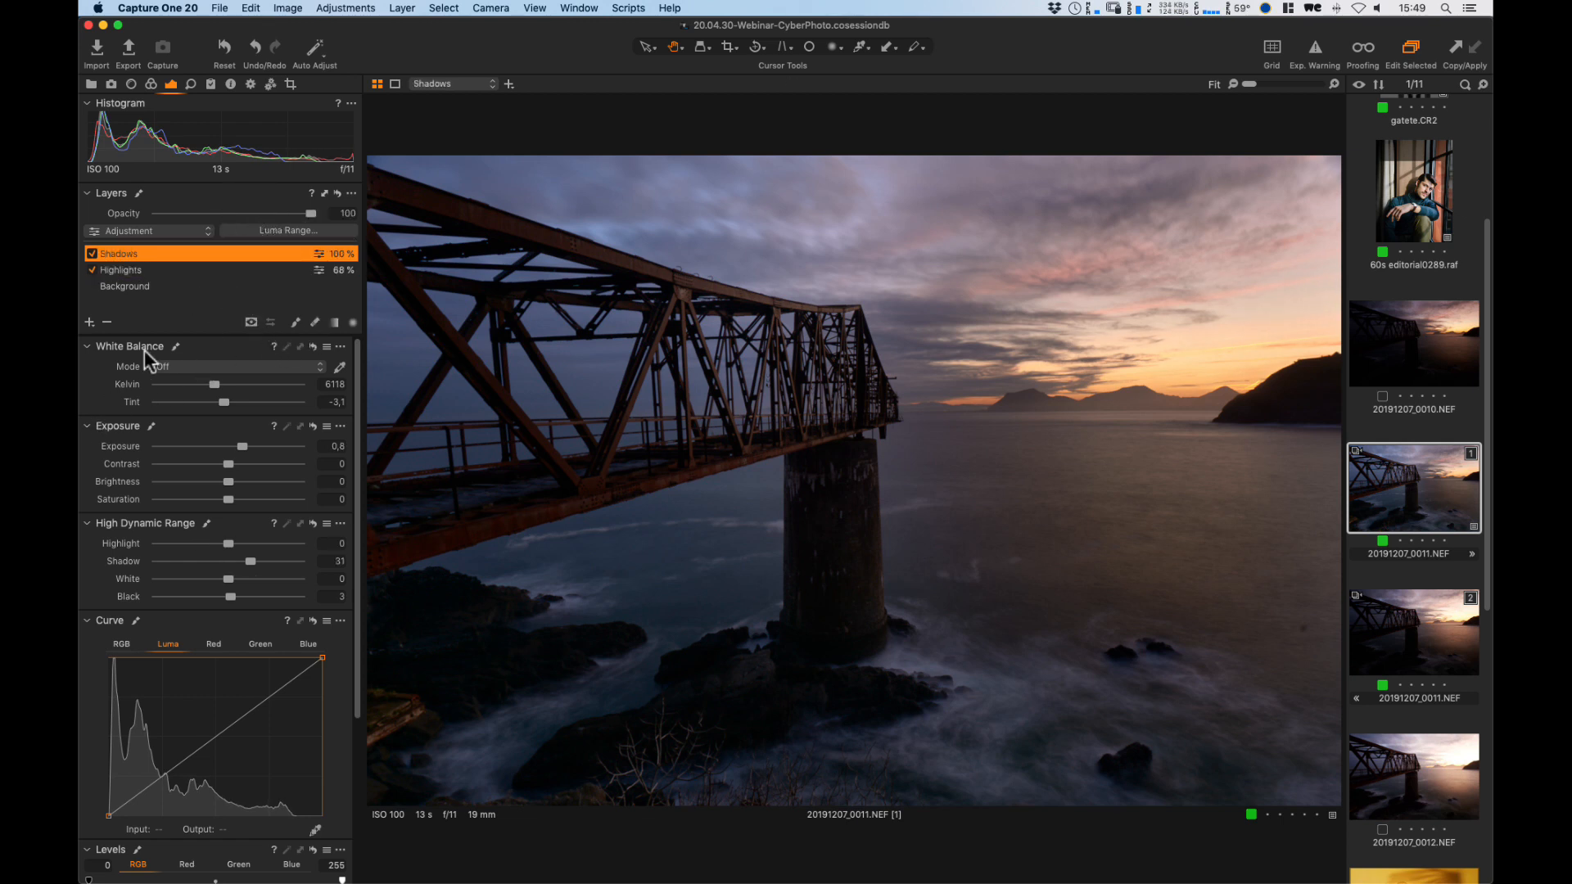
{"action": "left_click", "coordinate": [89, 322]}
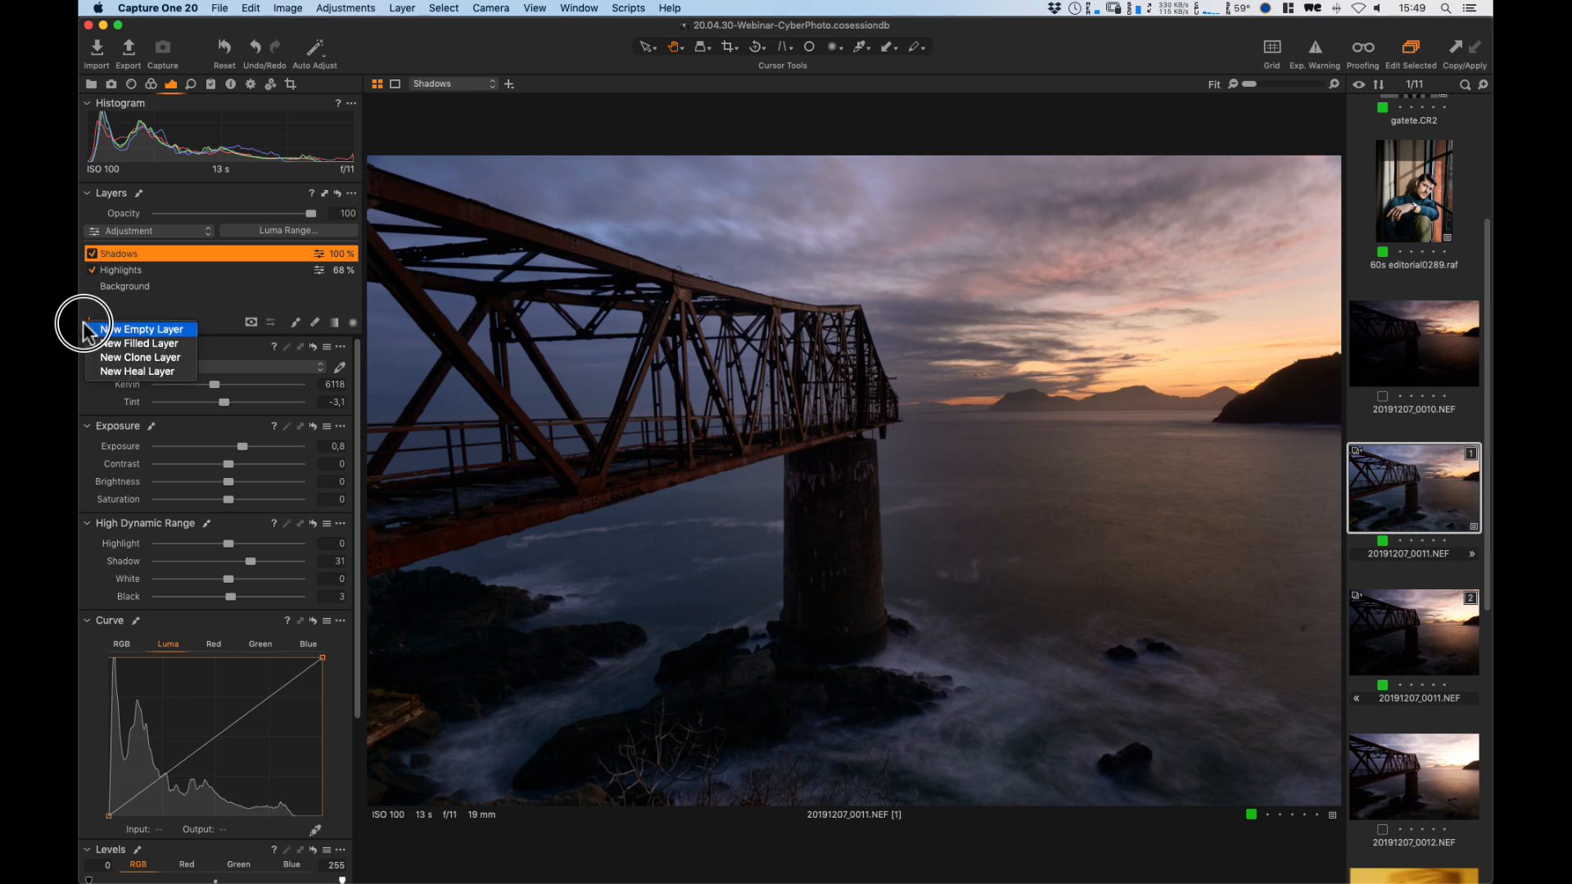
{"action": "left_click", "coordinate": [119, 342]}
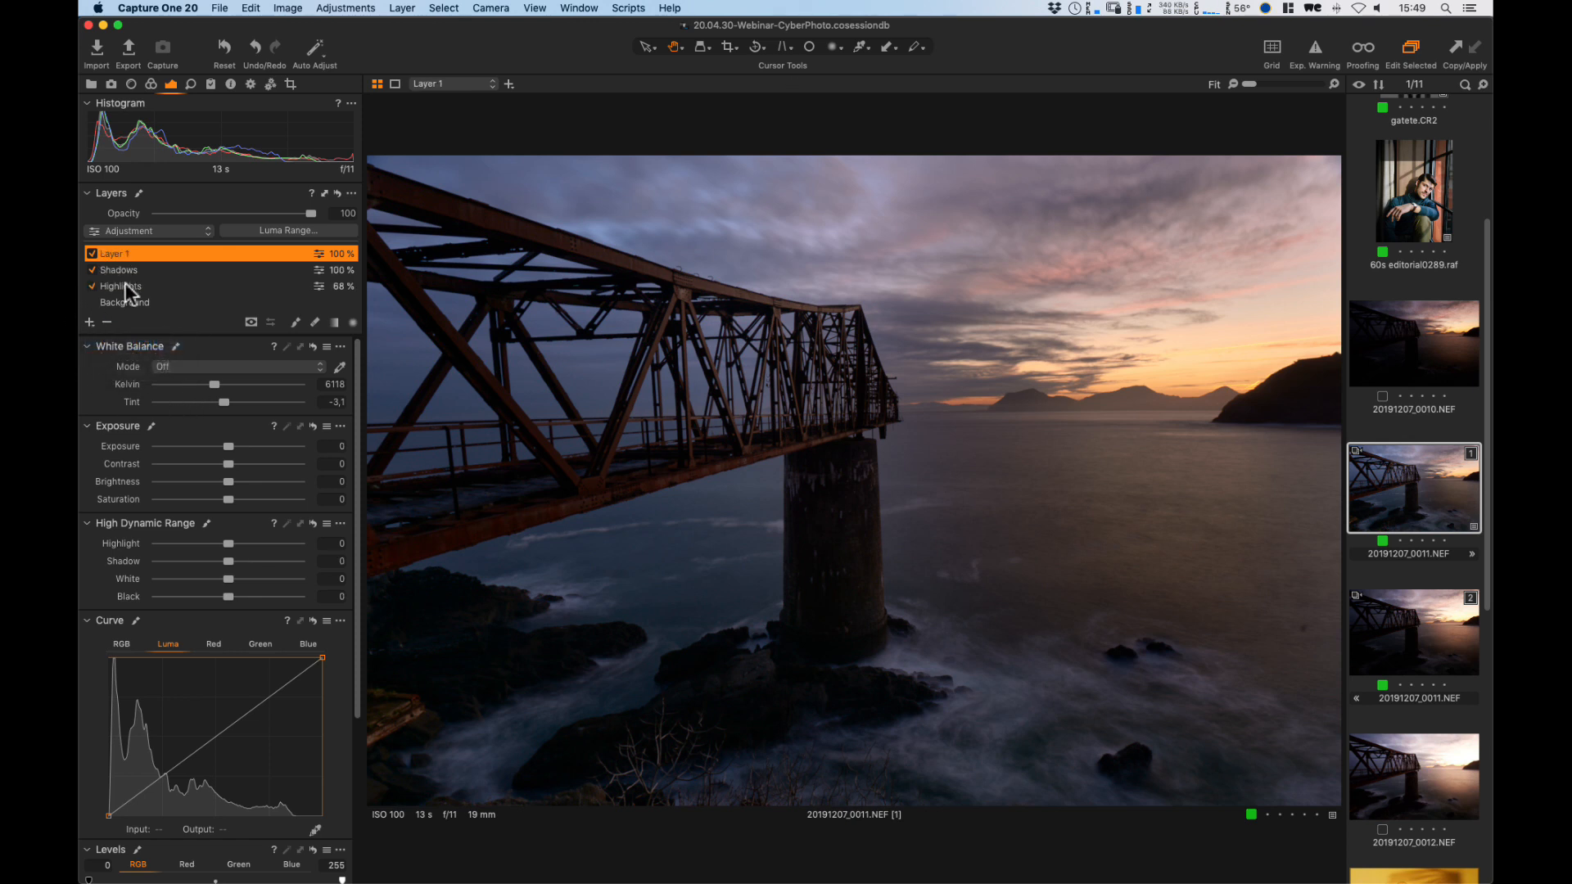
{"action": "double_click", "coordinate": [111, 252]}
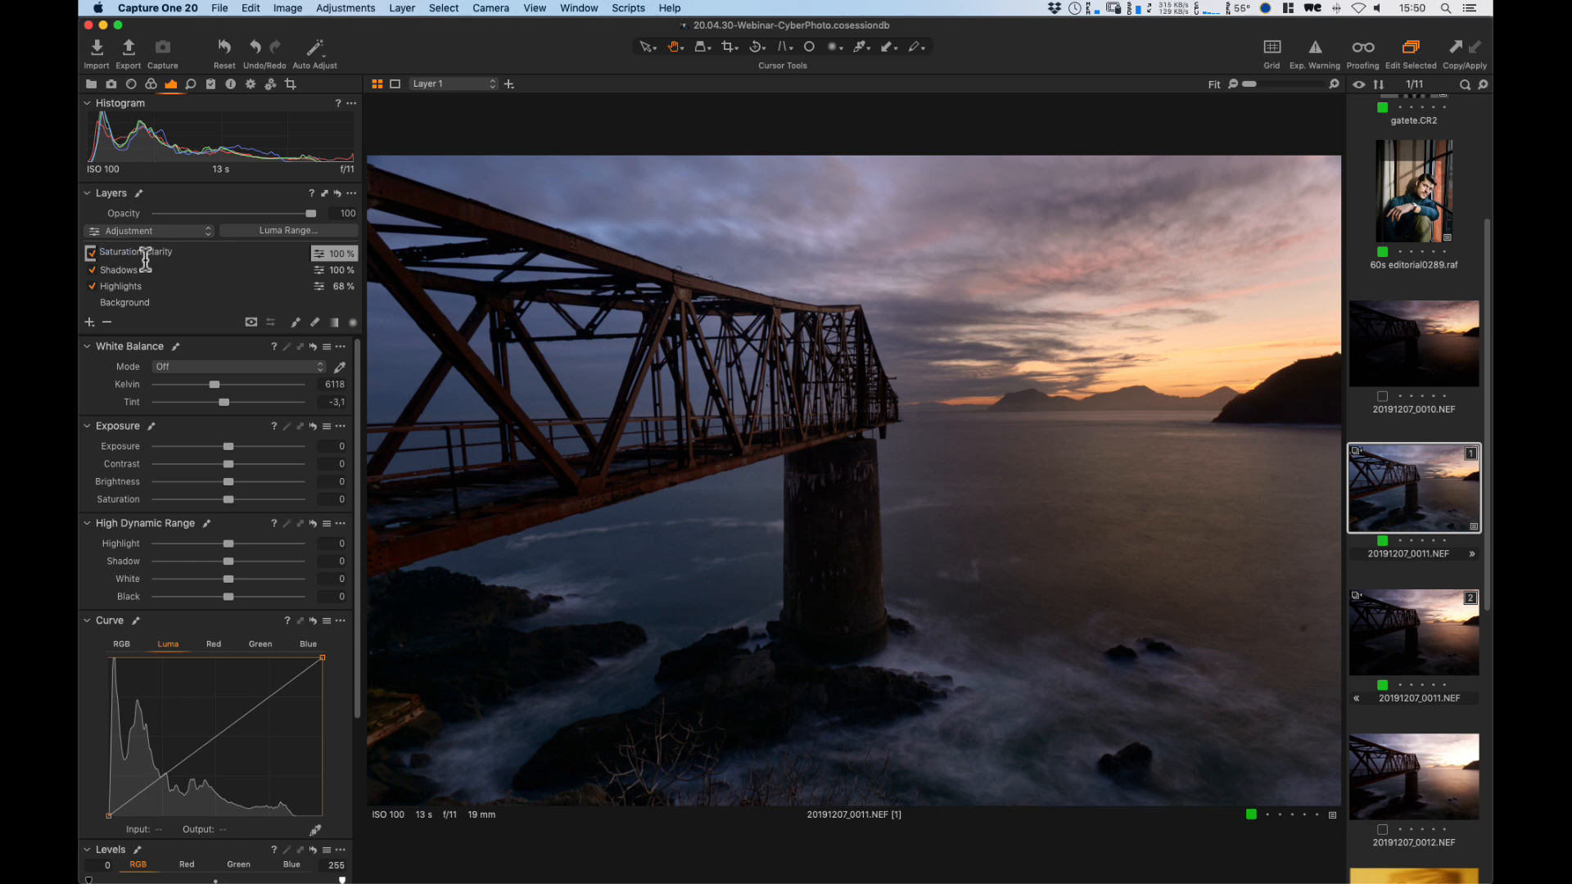
{"action": "key", "text": "Return"}
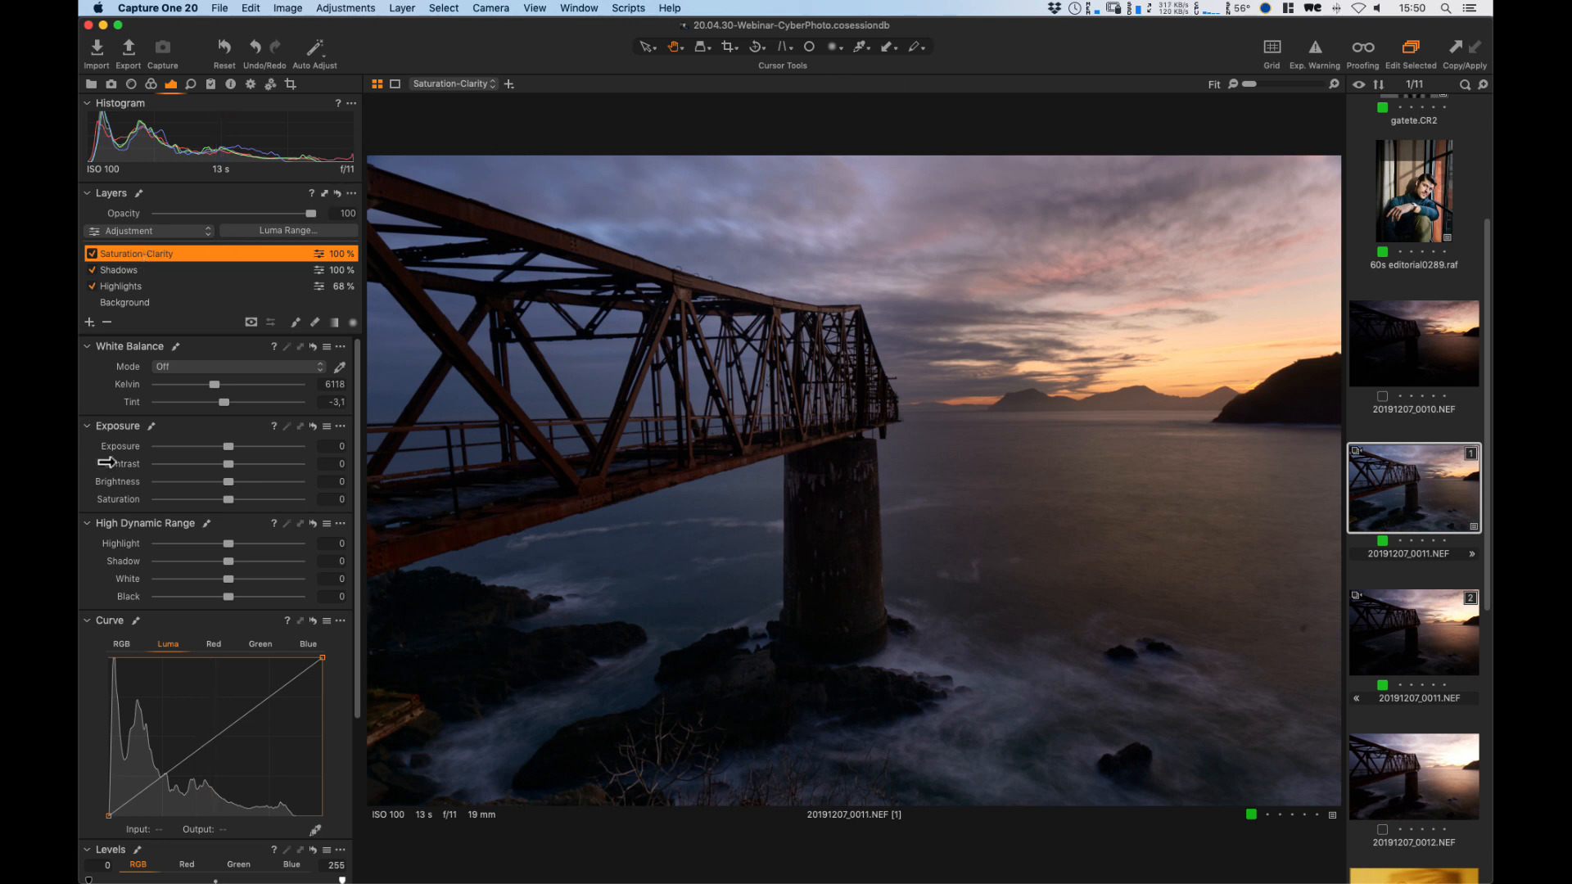
Set the Saturation-Clarity layer's saturation to 18.
{"action": "left_click", "coordinate": [228, 500]}
{"action": "left_click_drag", "start_coordinate": [229, 500], "coordinate": [241, 499]}
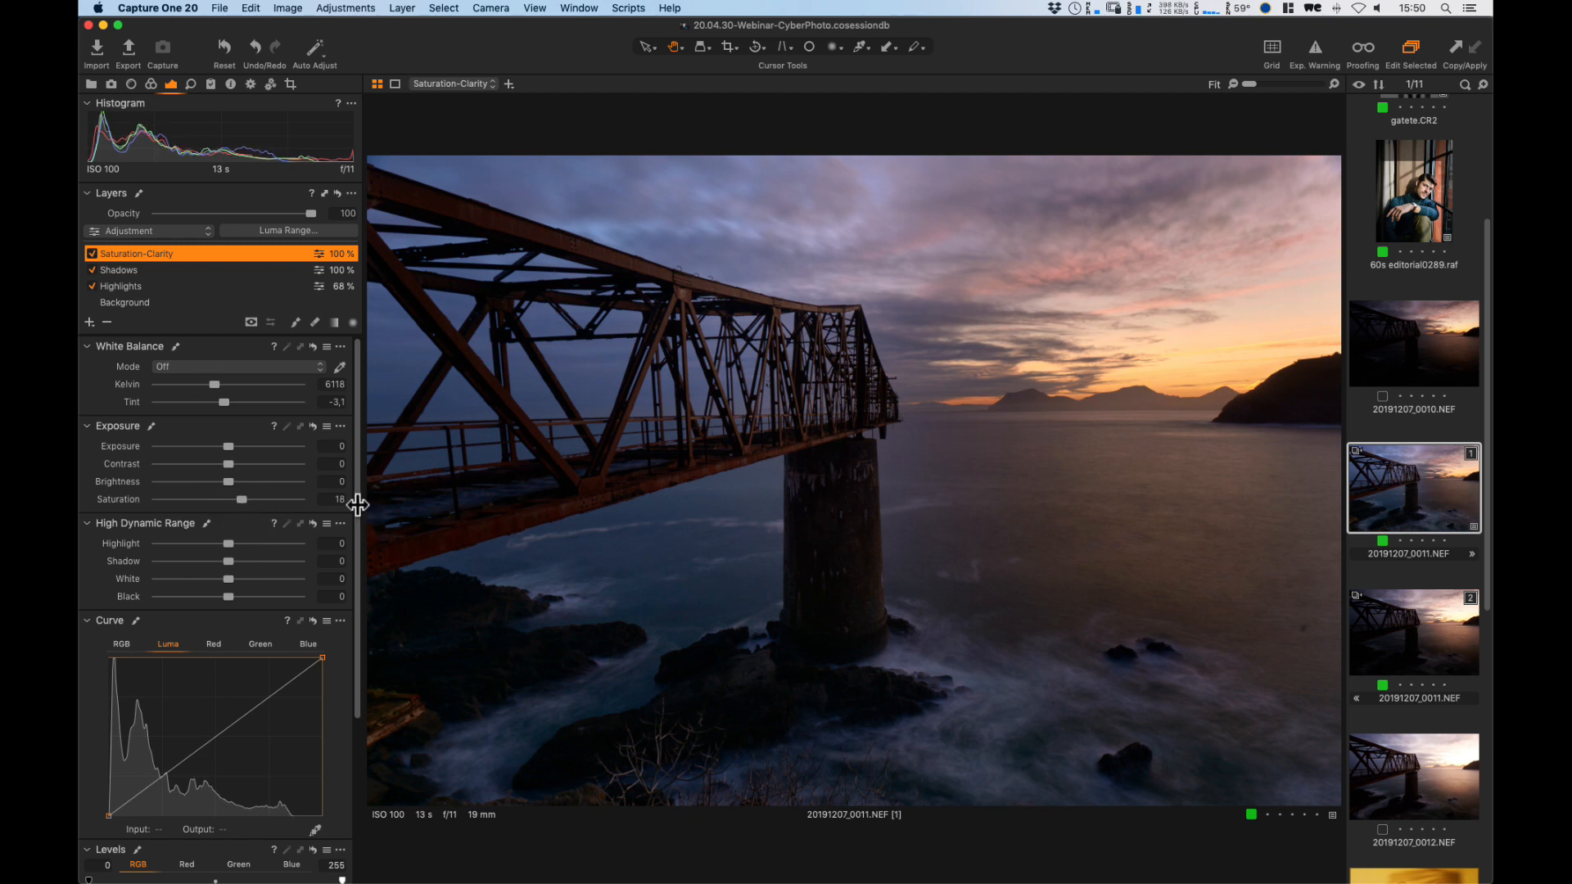
{"action": "left_click_drag", "start_coordinate": [358, 505], "coordinate": [352, 660]}
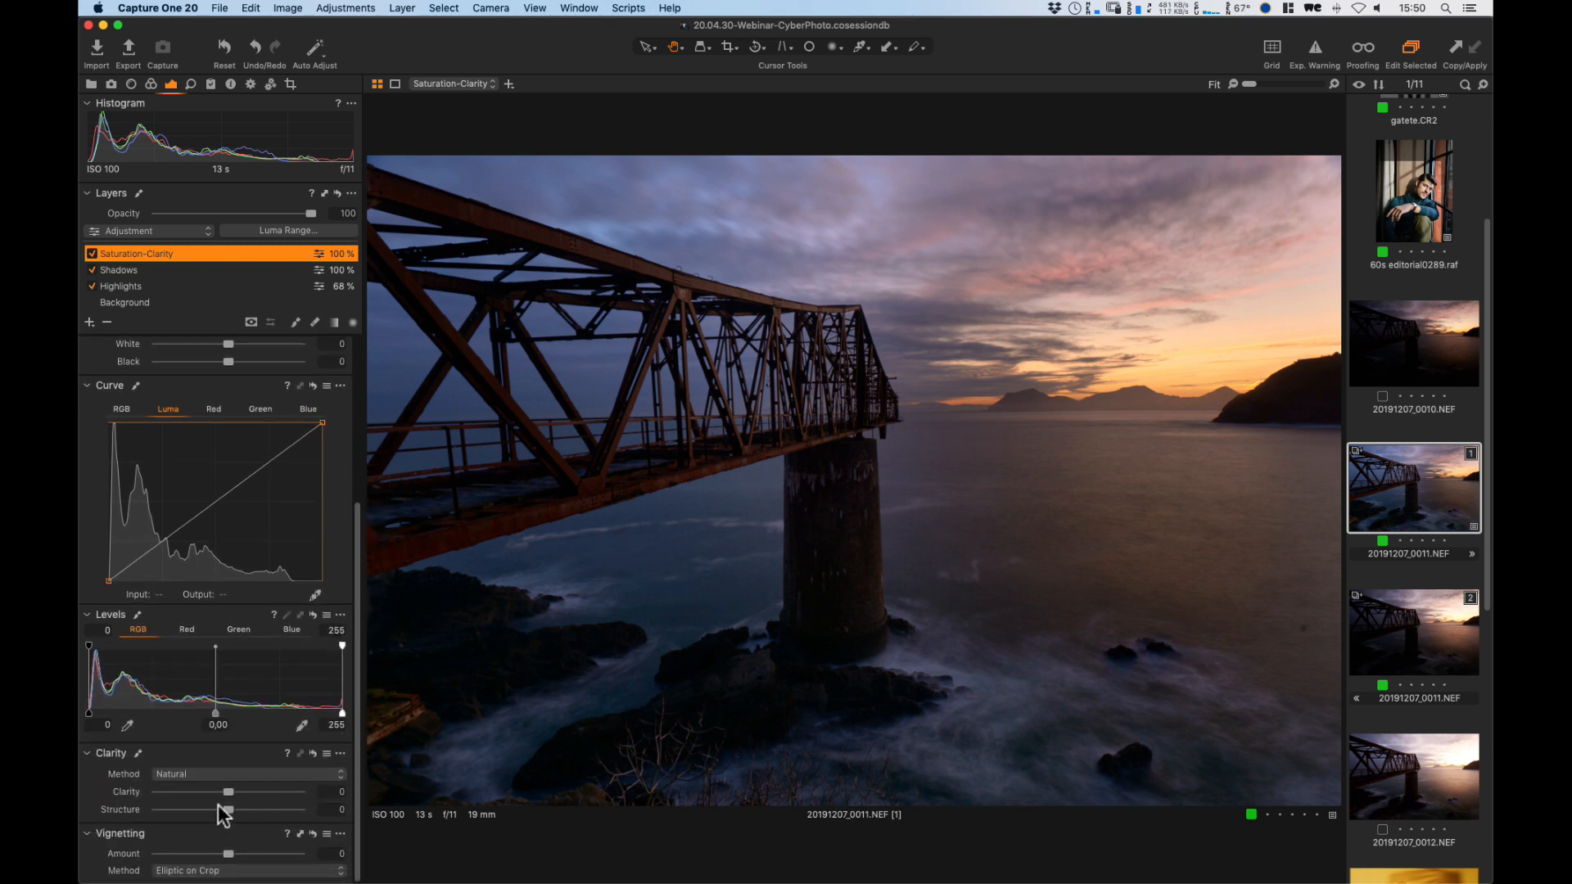
Set the Saturation-Clarity layer's clarity to 29, compare the Punch and Neutral methods, and choose Classic.
{"action": "mouse_move", "coordinate": [229, 792]}
{"action": "left_mouse_down"}
{"action": "mouse_move", "coordinate": [260, 791]}
{"action": "mouse_move", "coordinate": [246, 791]}
{"action": "left_mouse_up"}
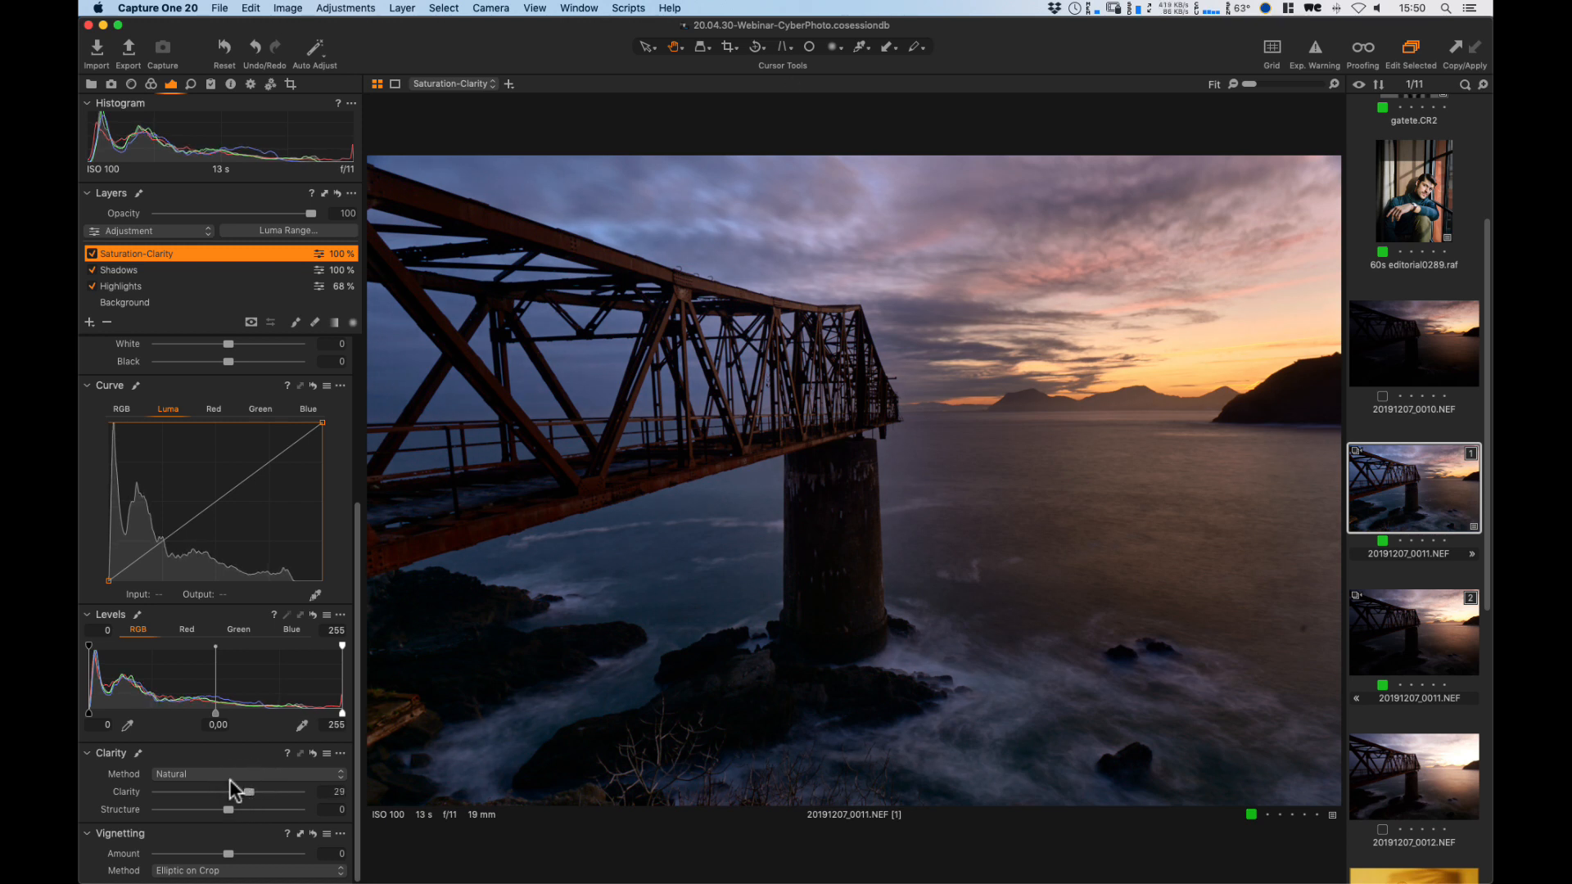
{"action": "left_click", "coordinate": [194, 776]}
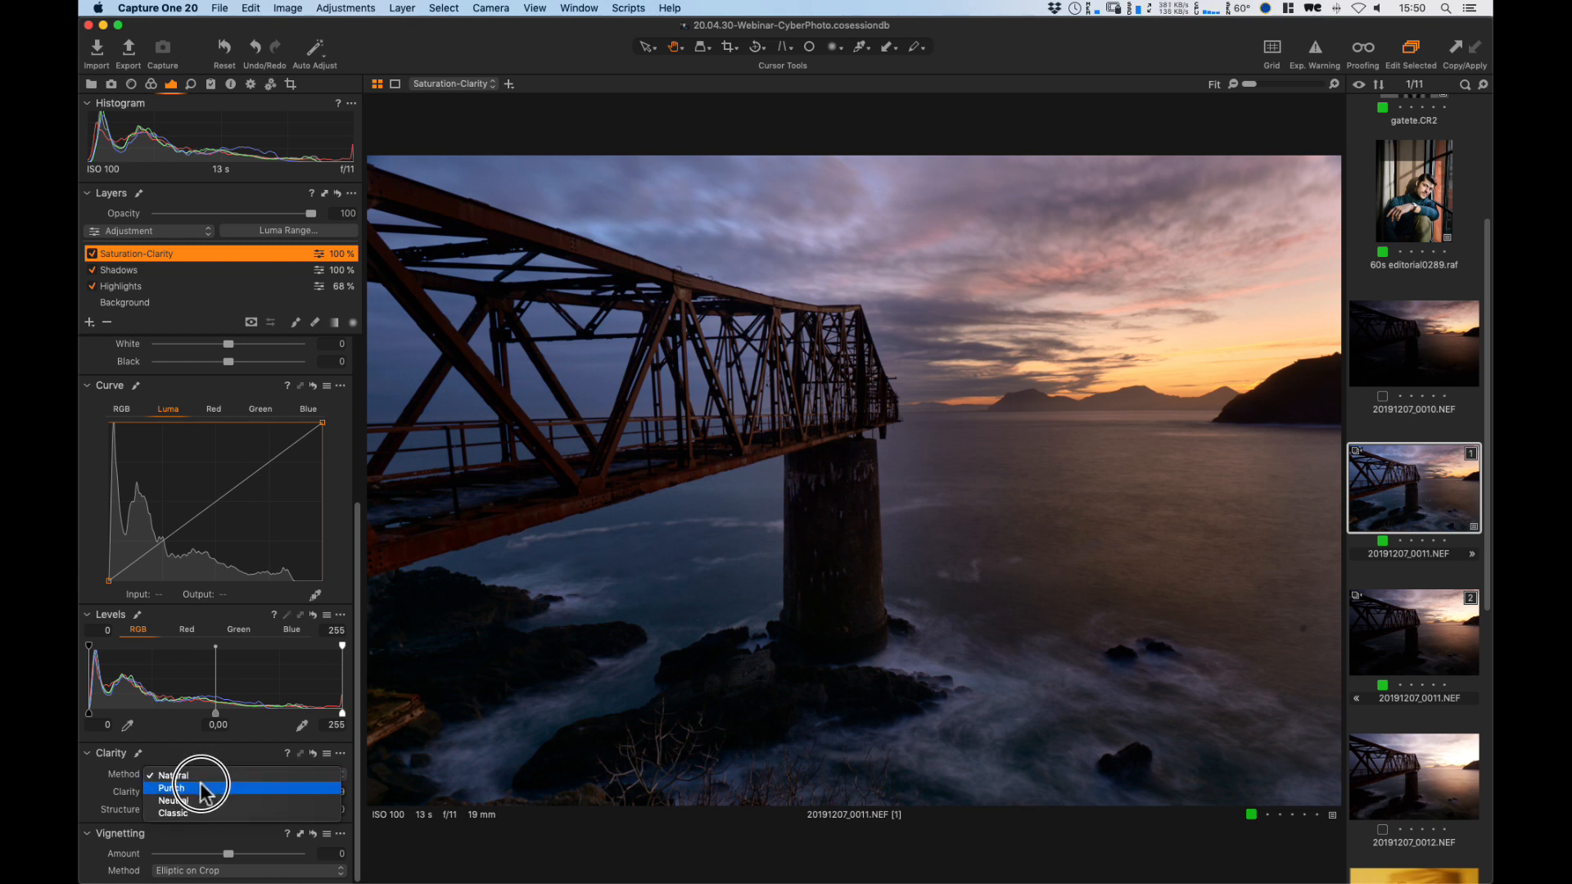
{"action": "left_click", "coordinate": [205, 790]}
{"action": "left_click", "coordinate": [238, 773]}
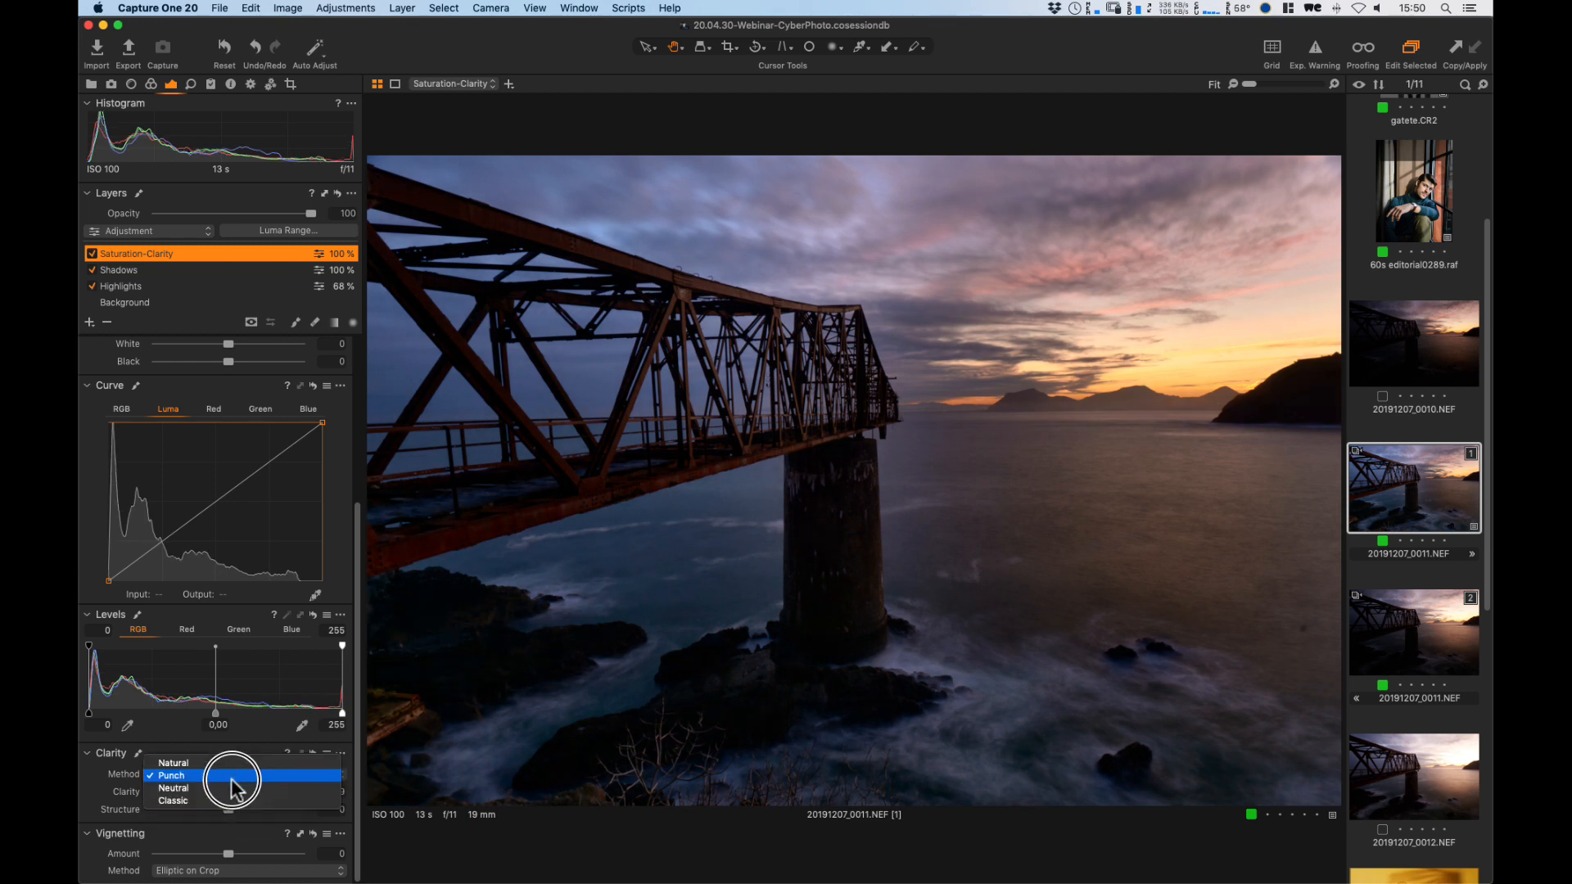
{"action": "left_click", "coordinate": [221, 790]}
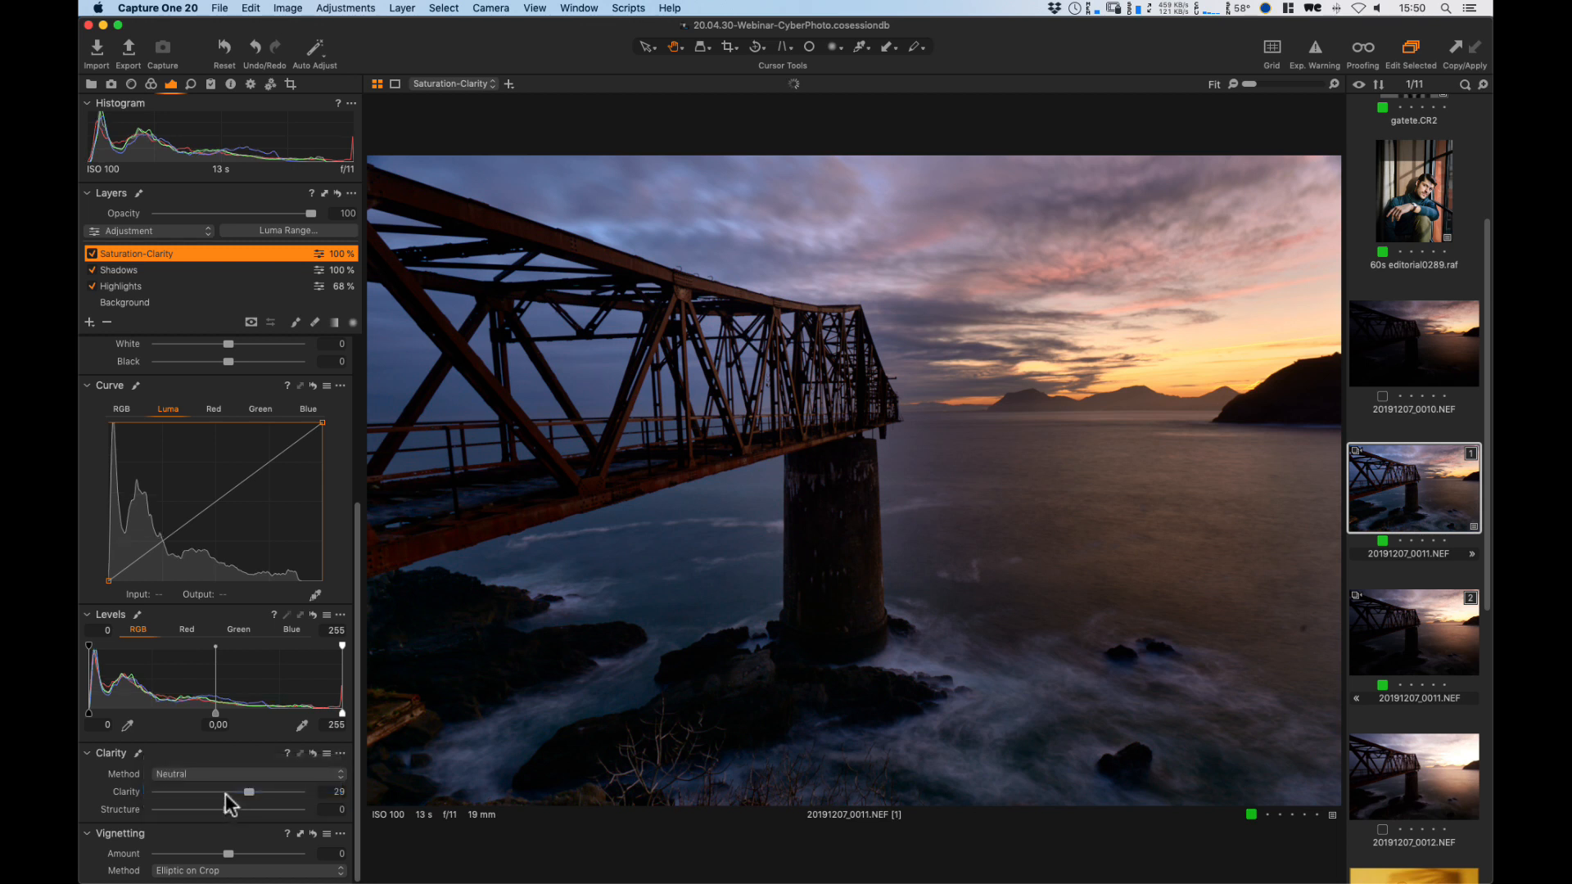
{"action": "left_click", "coordinate": [215, 778]}
{"action": "left_click", "coordinate": [213, 791]}
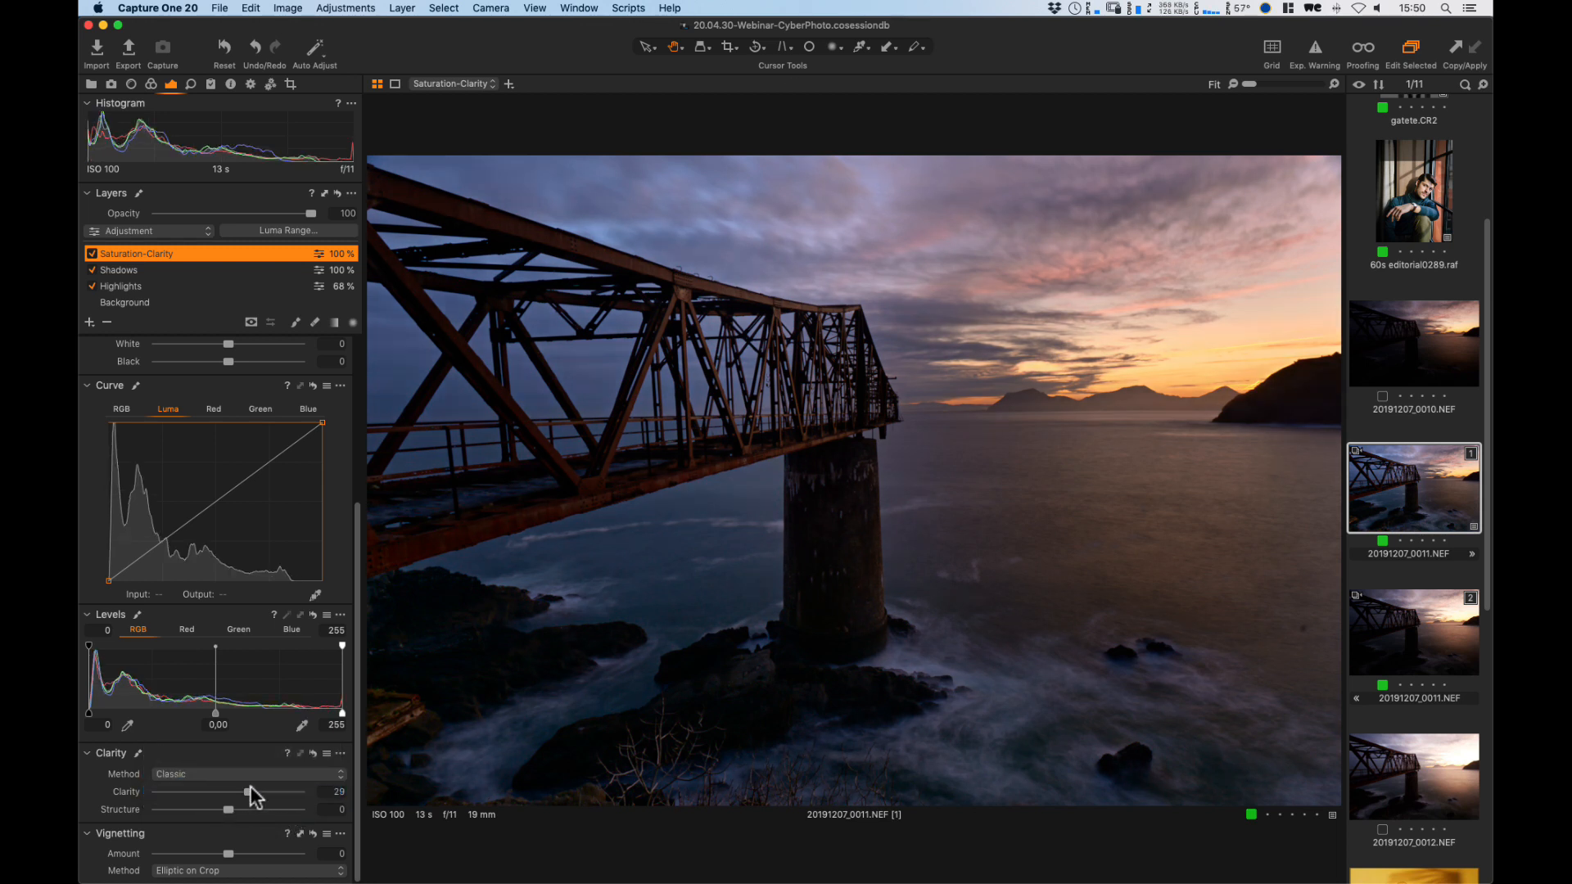
{"action": "left_click_drag", "start_coordinate": [248, 792], "coordinate": [248, 795]}
Create a new adjustment layer above Saturation-Clarity and name it Warm tones.
{"action": "left_click_drag", "start_coordinate": [354, 633], "coordinate": [353, 471]}
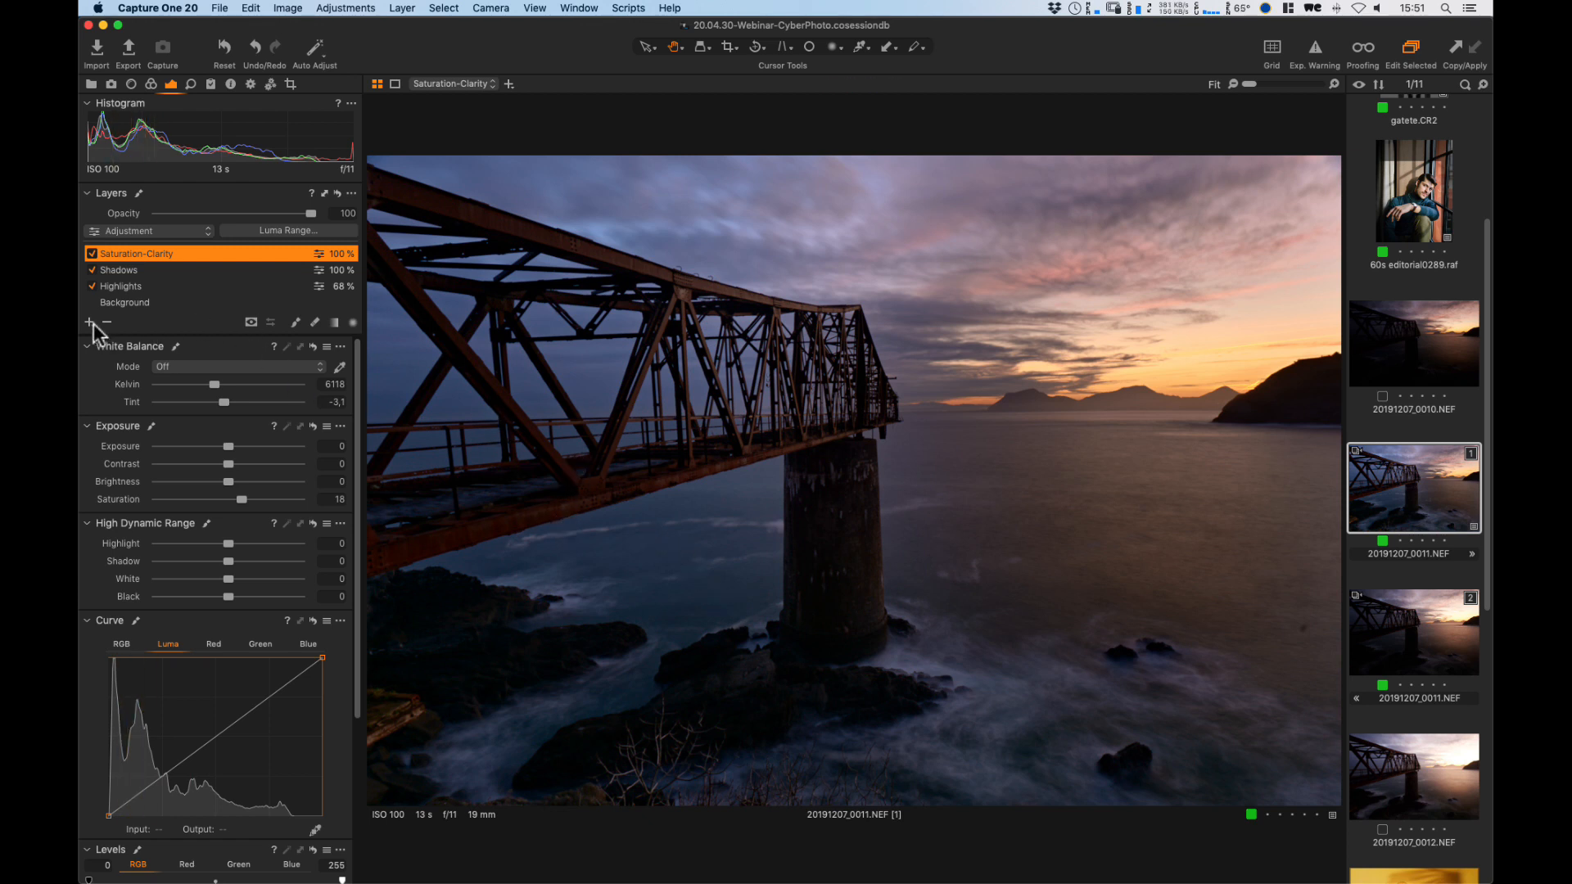
{"action": "left_click_drag", "start_coordinate": [90, 322], "coordinate": [141, 338]}
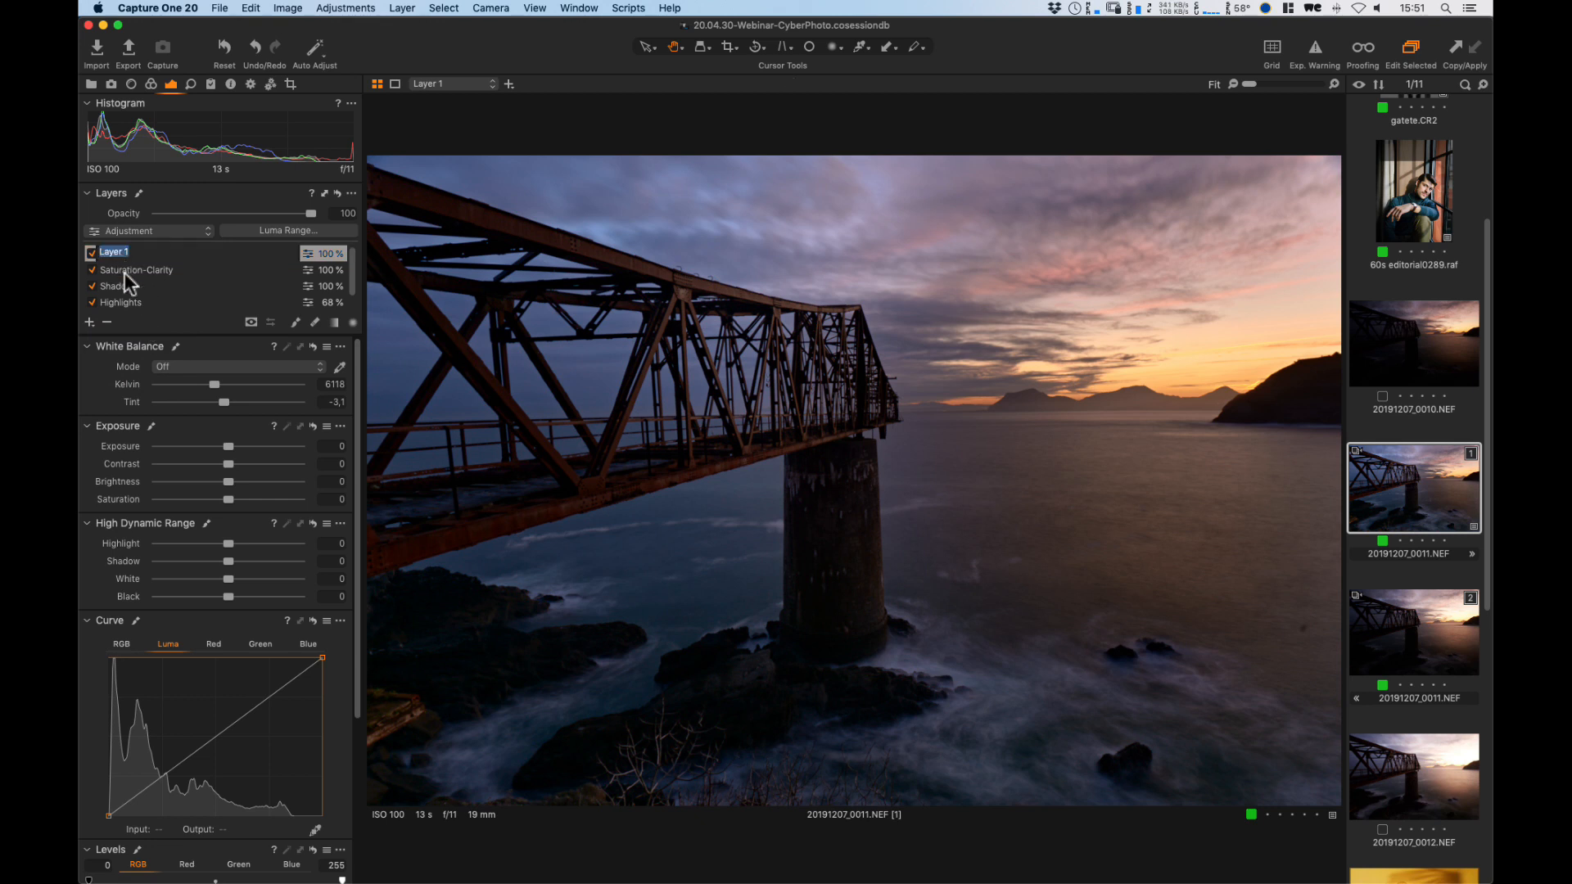
{"action": "type", "text": "Warm tones"}
{"action": "key", "text": "Return"}
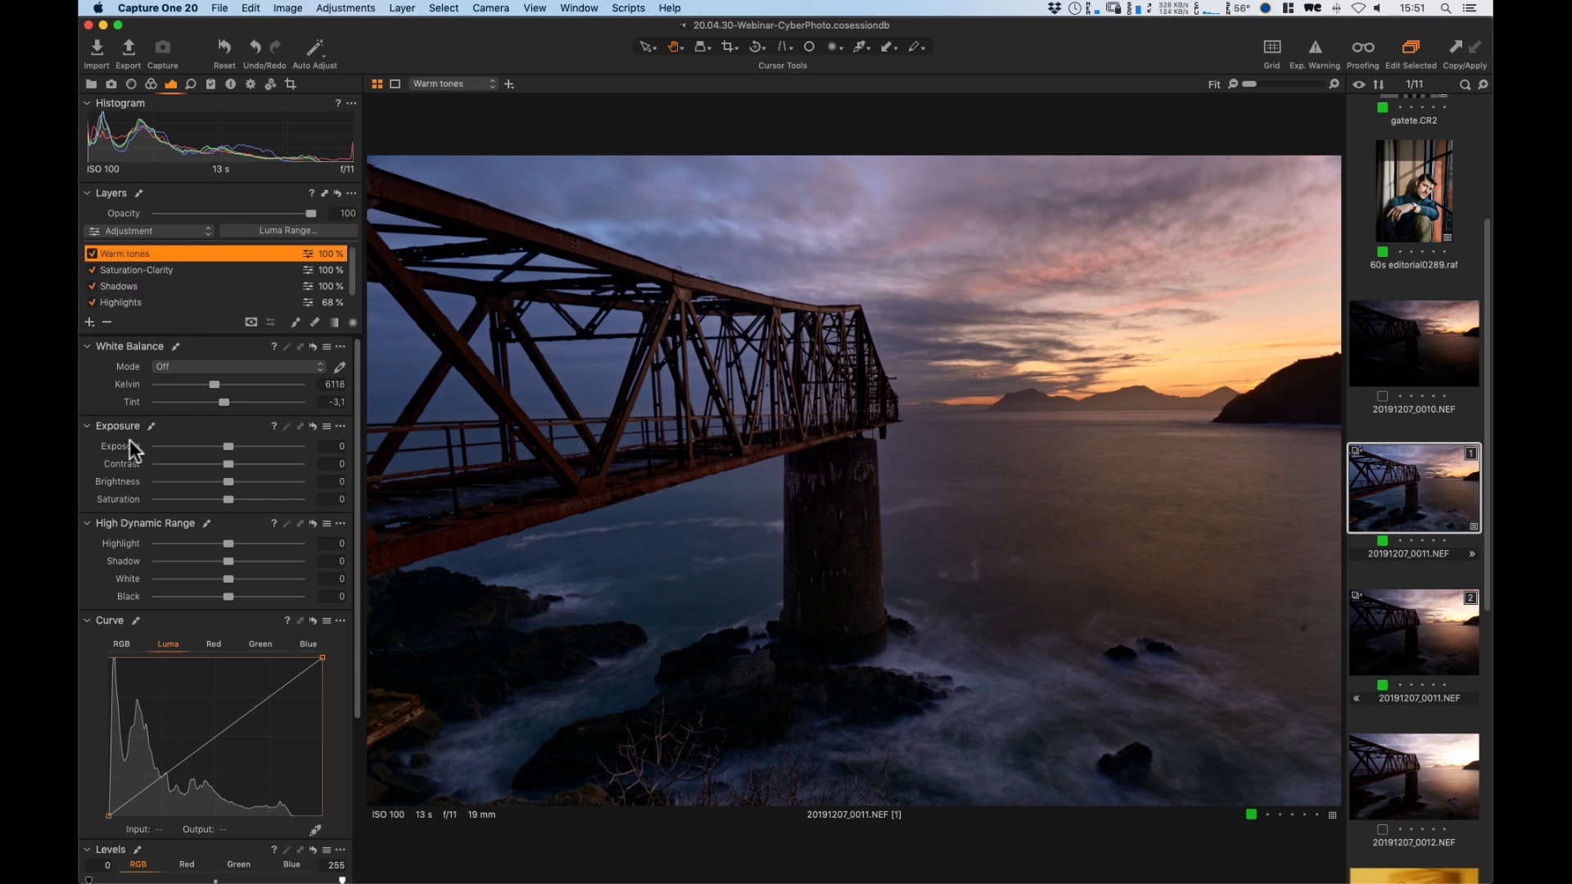
Copy the Highlights layer's mask to the Warm tones layer and check it with the mask overlay.
{"action": "right_click", "coordinate": [110, 254]}
{"action": "mouse_move", "coordinate": [221, 358]}
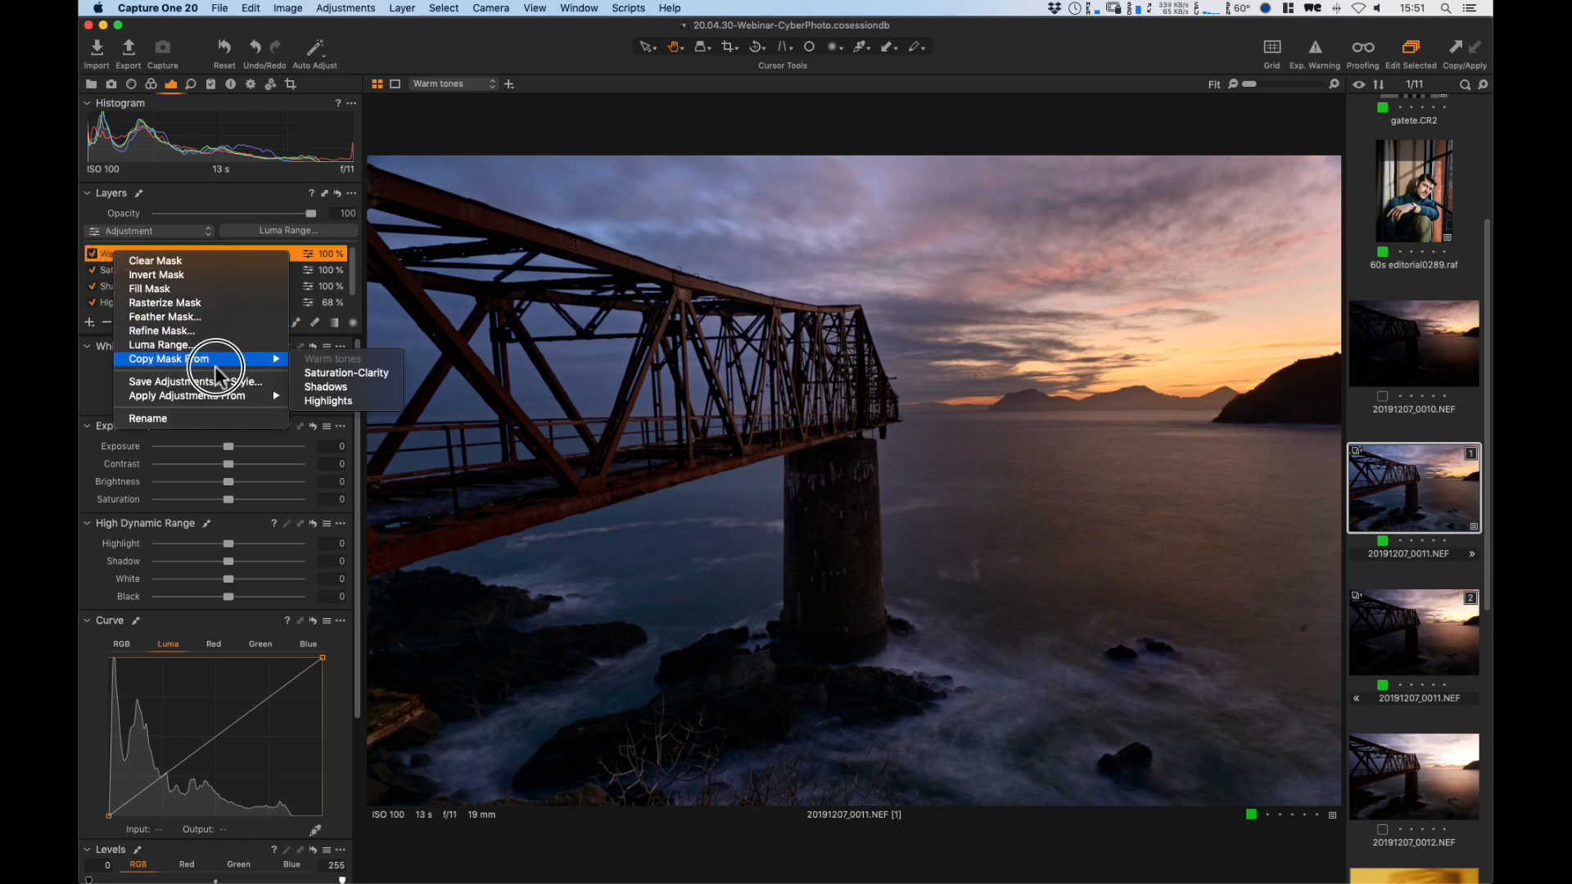
{"action": "left_click", "coordinate": [331, 403]}
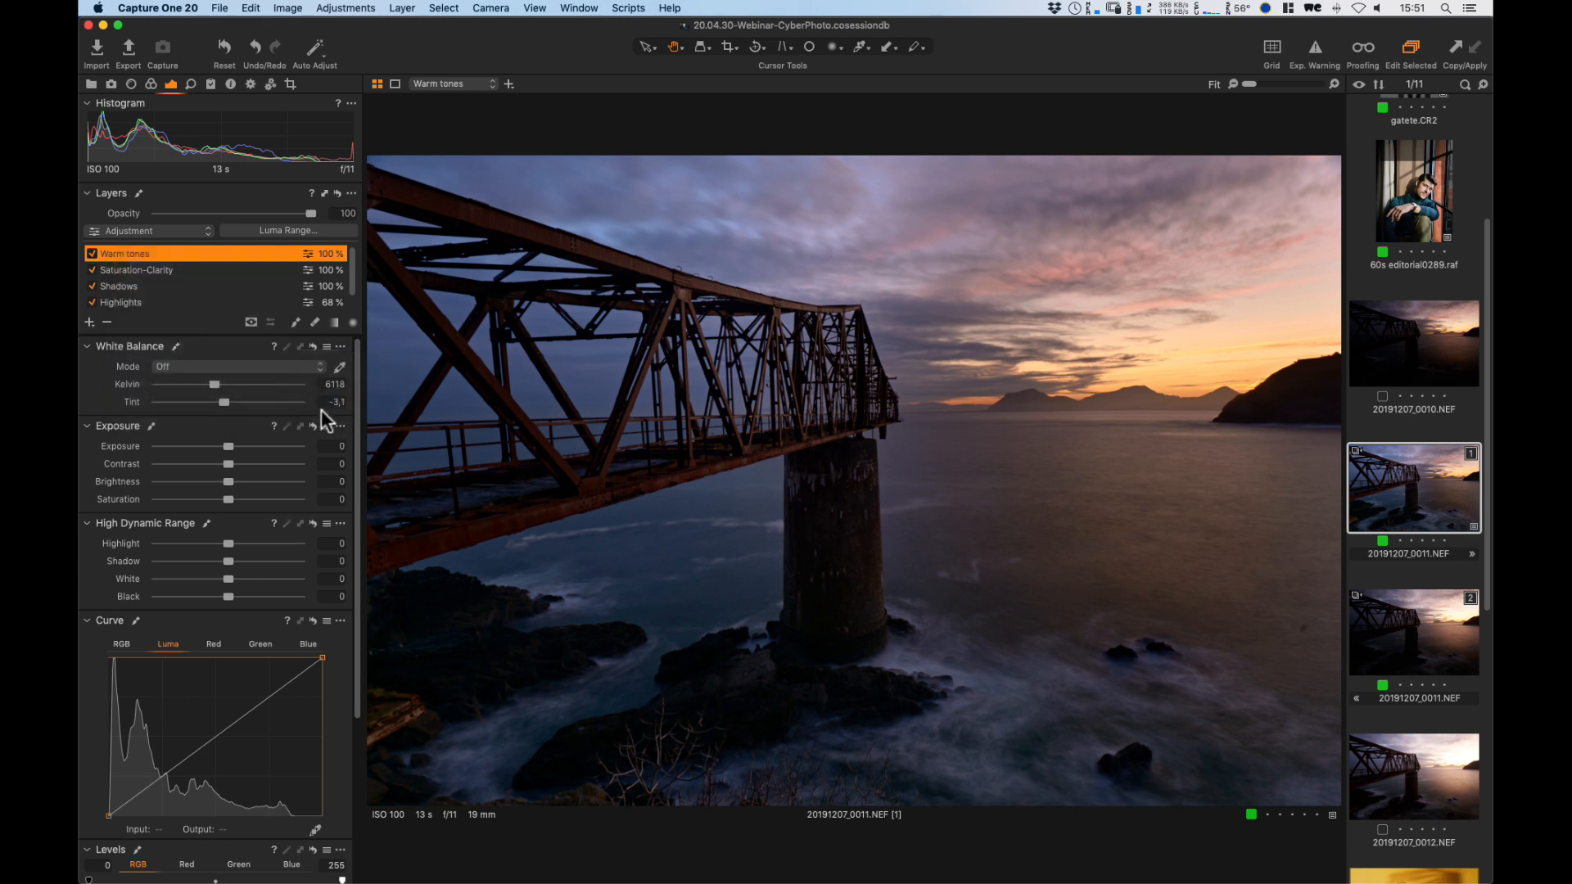
{"action": "key", "text": "m"}
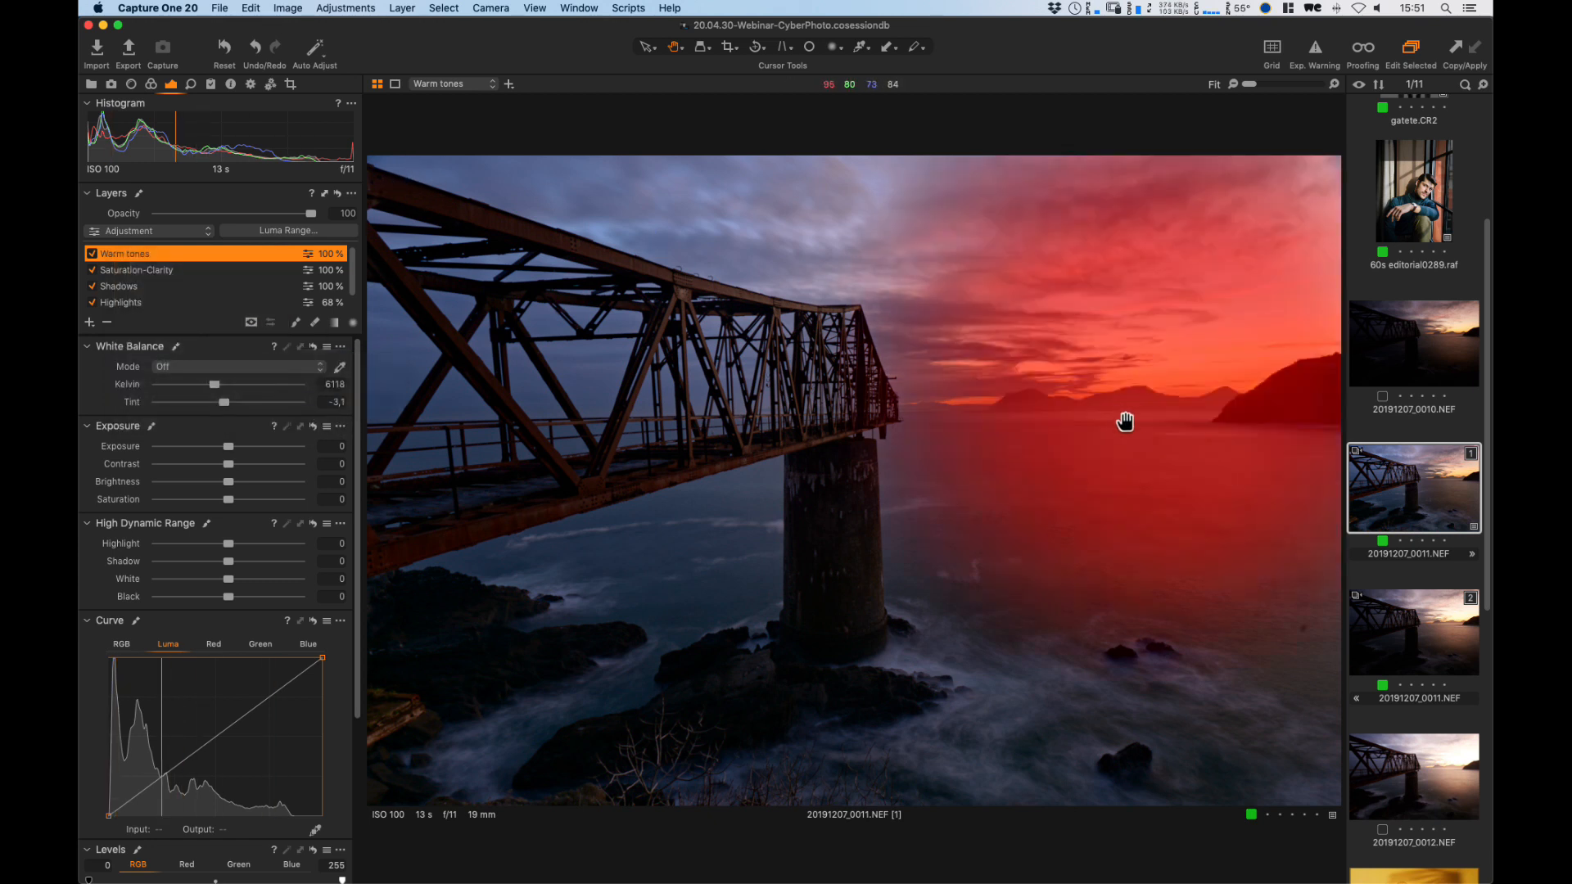
{"action": "key", "text": "m"}
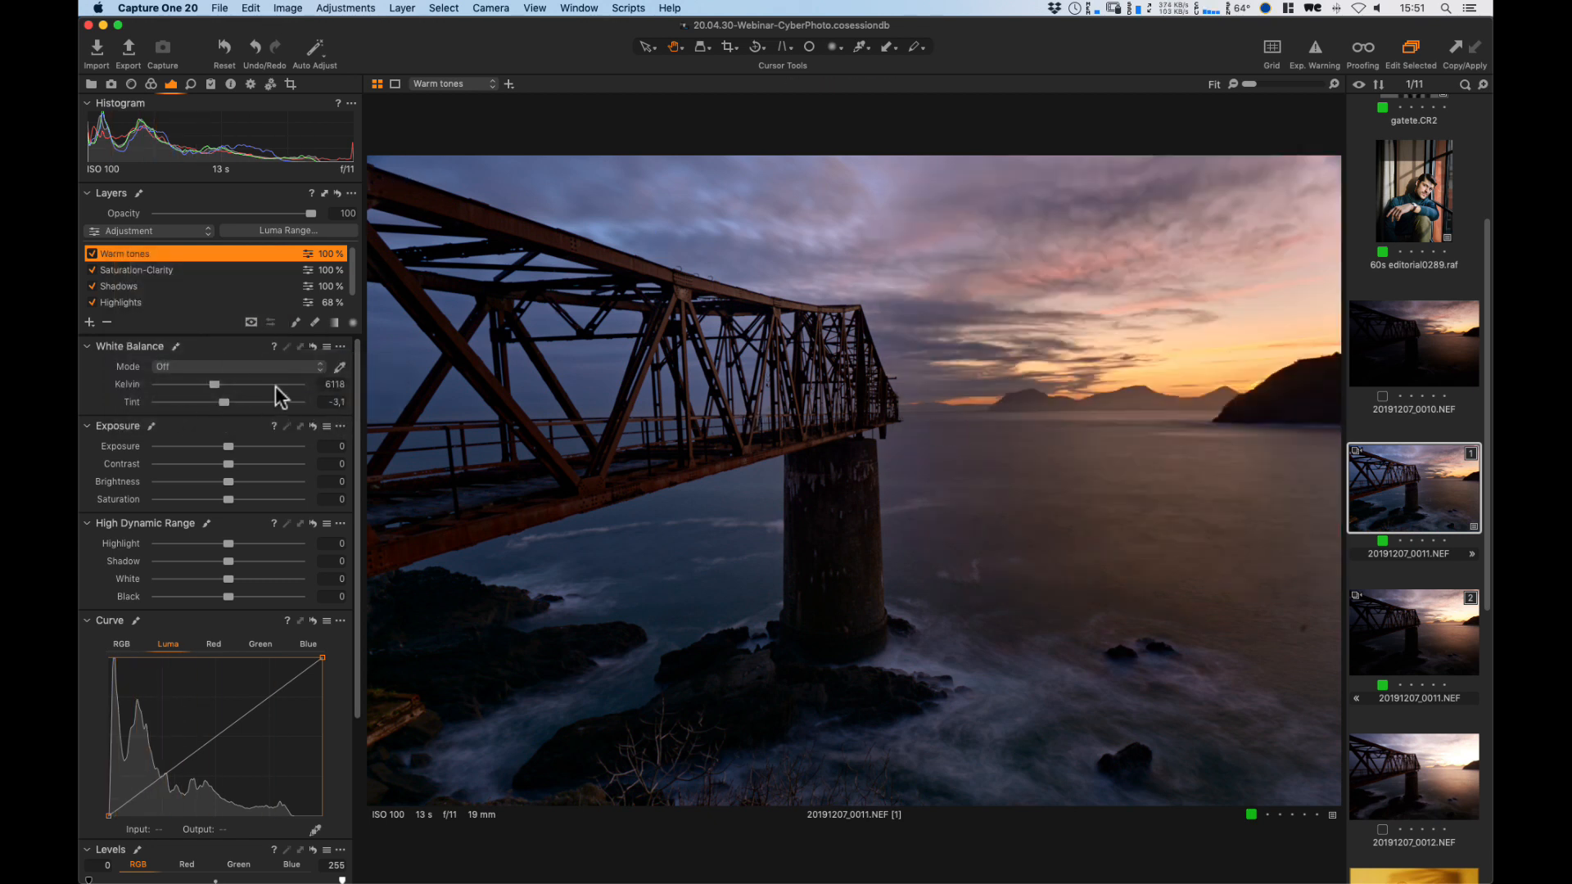
Set the Warm tones layer's white balance to 7522 Kelvin with tint 0.9, and its saturation to 4.
{"action": "left_click_drag", "start_coordinate": [214, 382], "coordinate": [228, 383]}
{"action": "left_click_drag", "start_coordinate": [231, 388], "coordinate": [231, 385]}
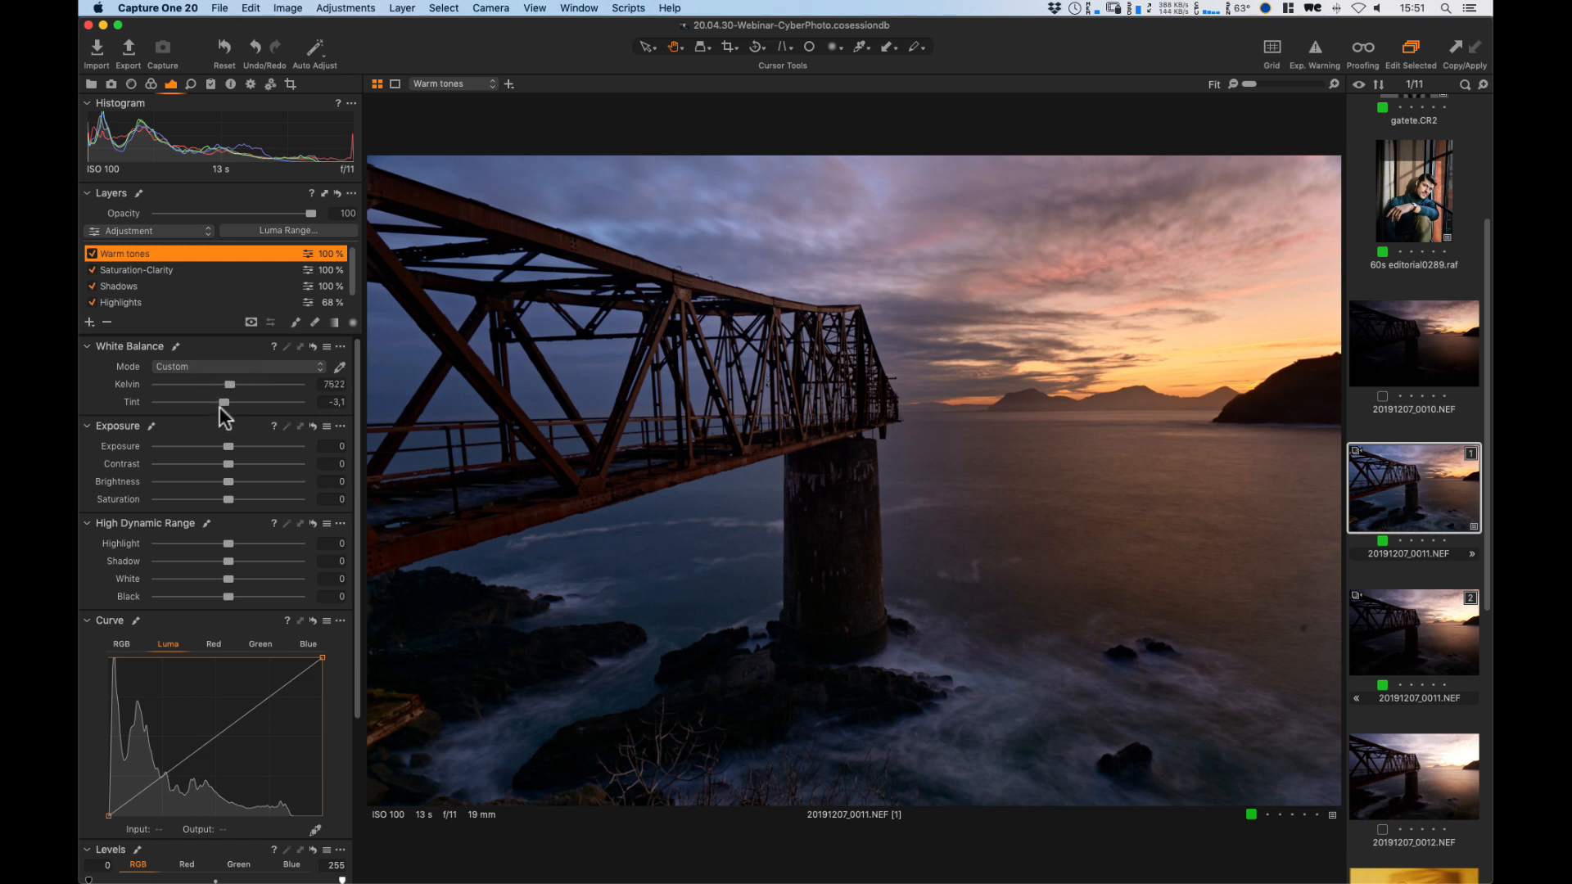
{"action": "left_click", "coordinate": [339, 402]}
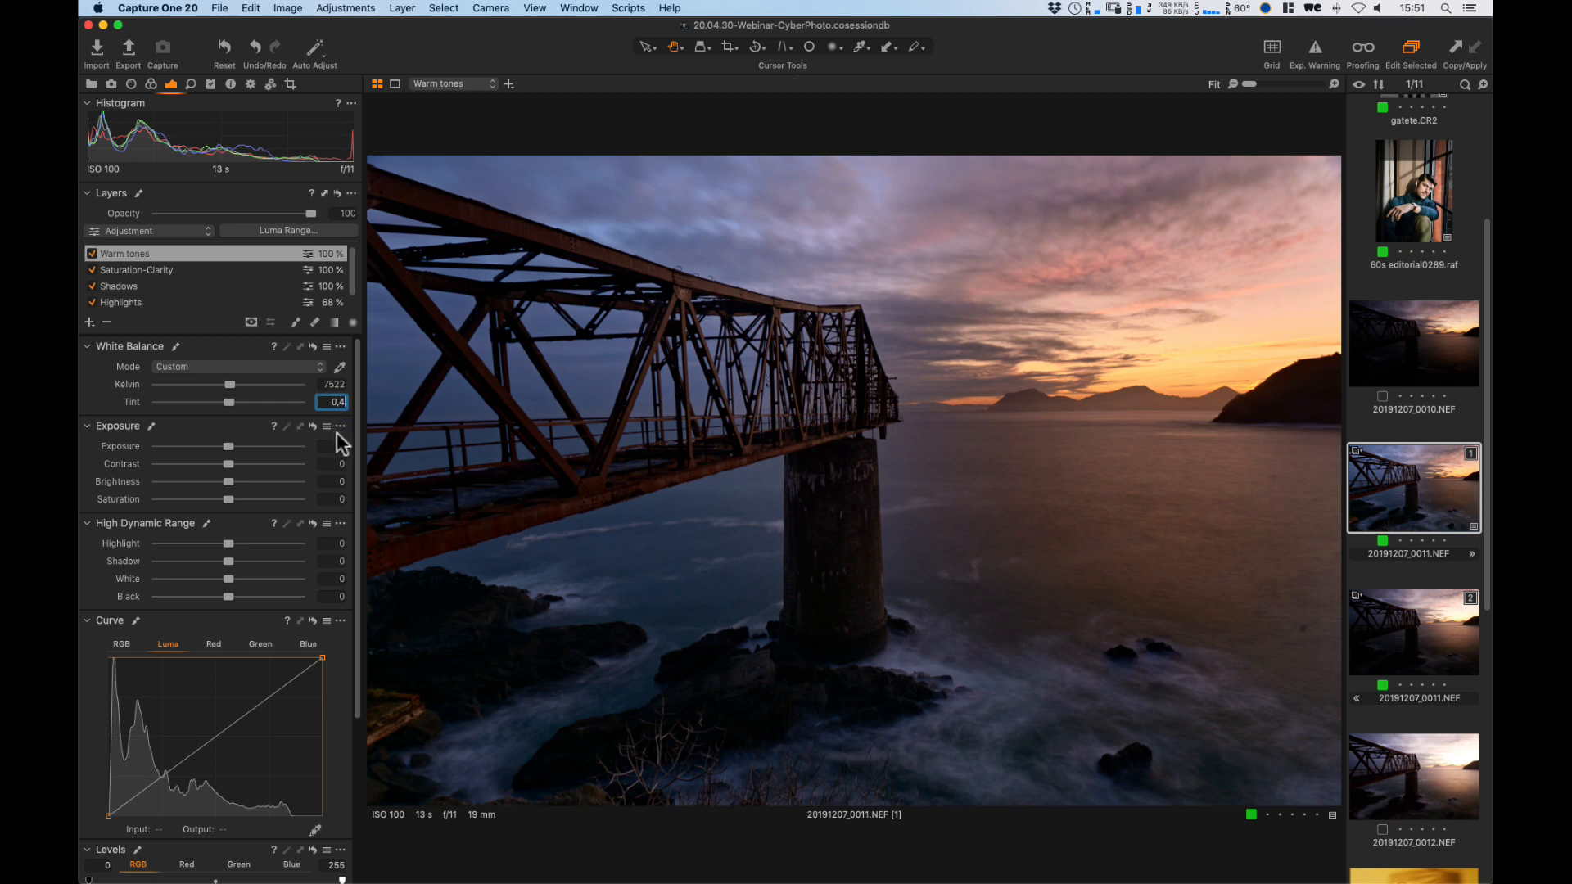
{"action": "key", "text": "Up"}
{"action": "key", "text": "Up"}
{"action": "key", "text": "Up"}
{"action": "key", "text": "Up"}
{"action": "key", "text": "Up"}
{"action": "left_click_drag", "start_coordinate": [230, 501], "coordinate": [232, 502]}
Try a two-point contrast curve on the Warm tones layer's Luma channel and reset it.
{"action": "left_click_drag", "start_coordinate": [354, 456], "coordinate": [354, 551]}
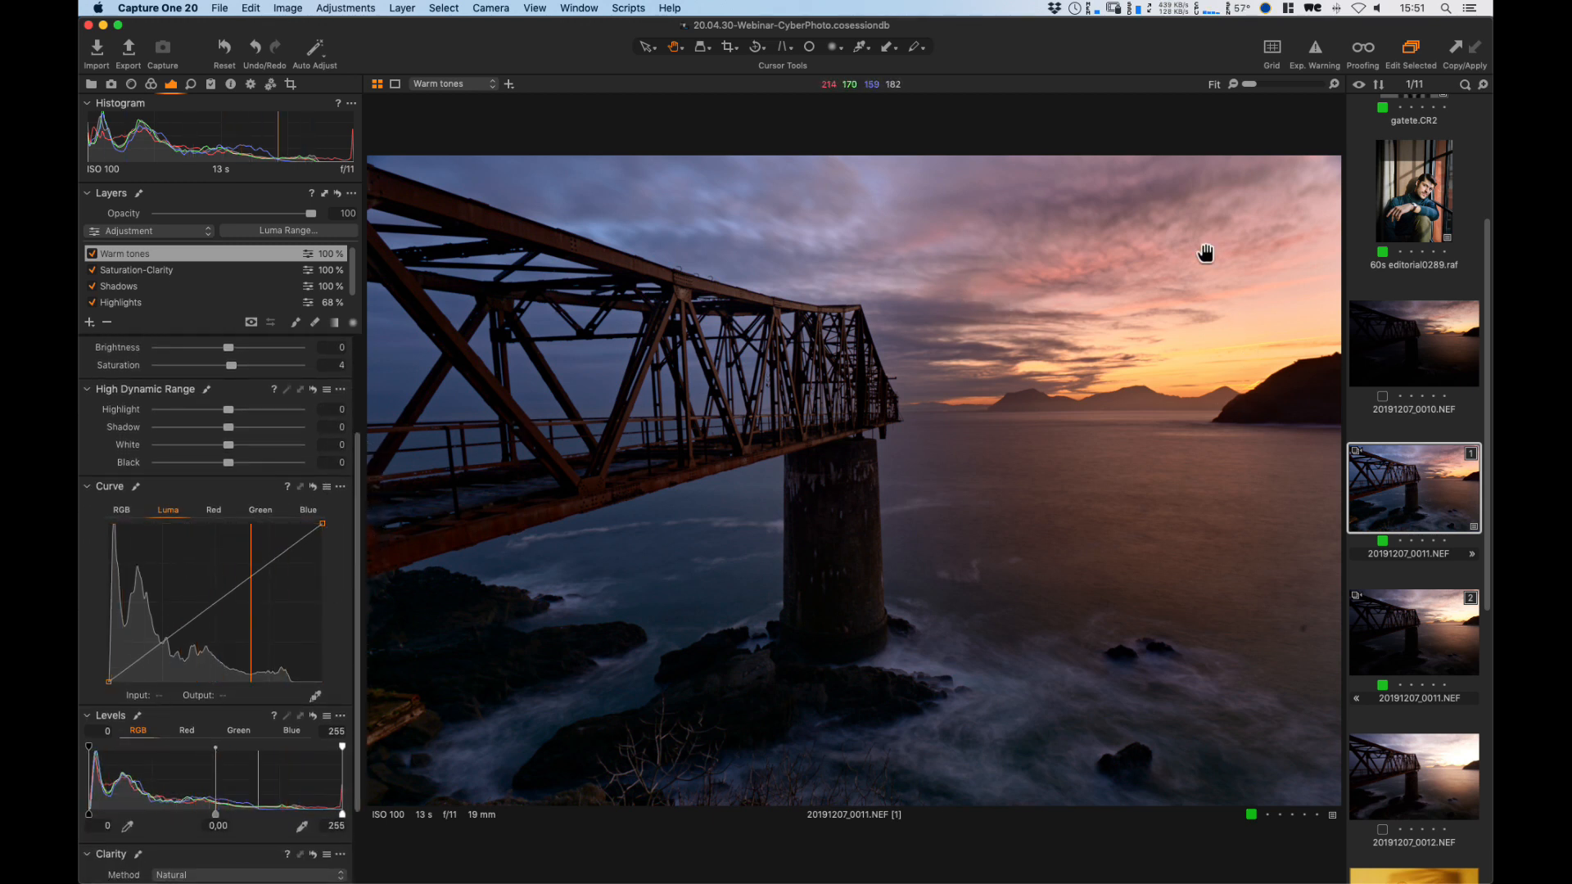
{"action": "left_click", "coordinate": [171, 644]}
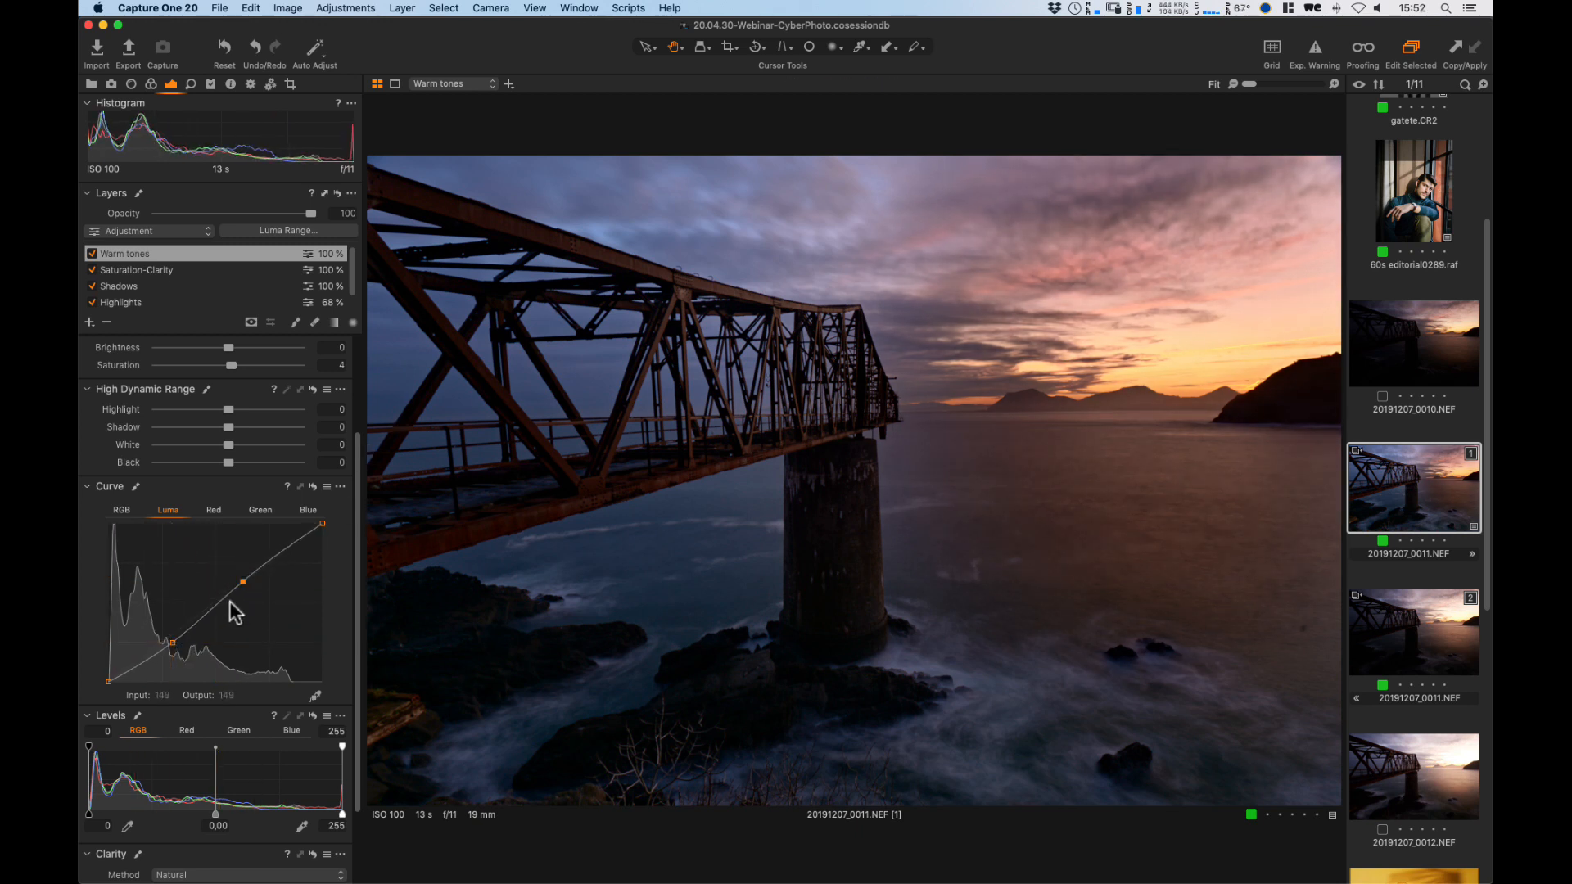
{"action": "left_click", "coordinate": [236, 579]}
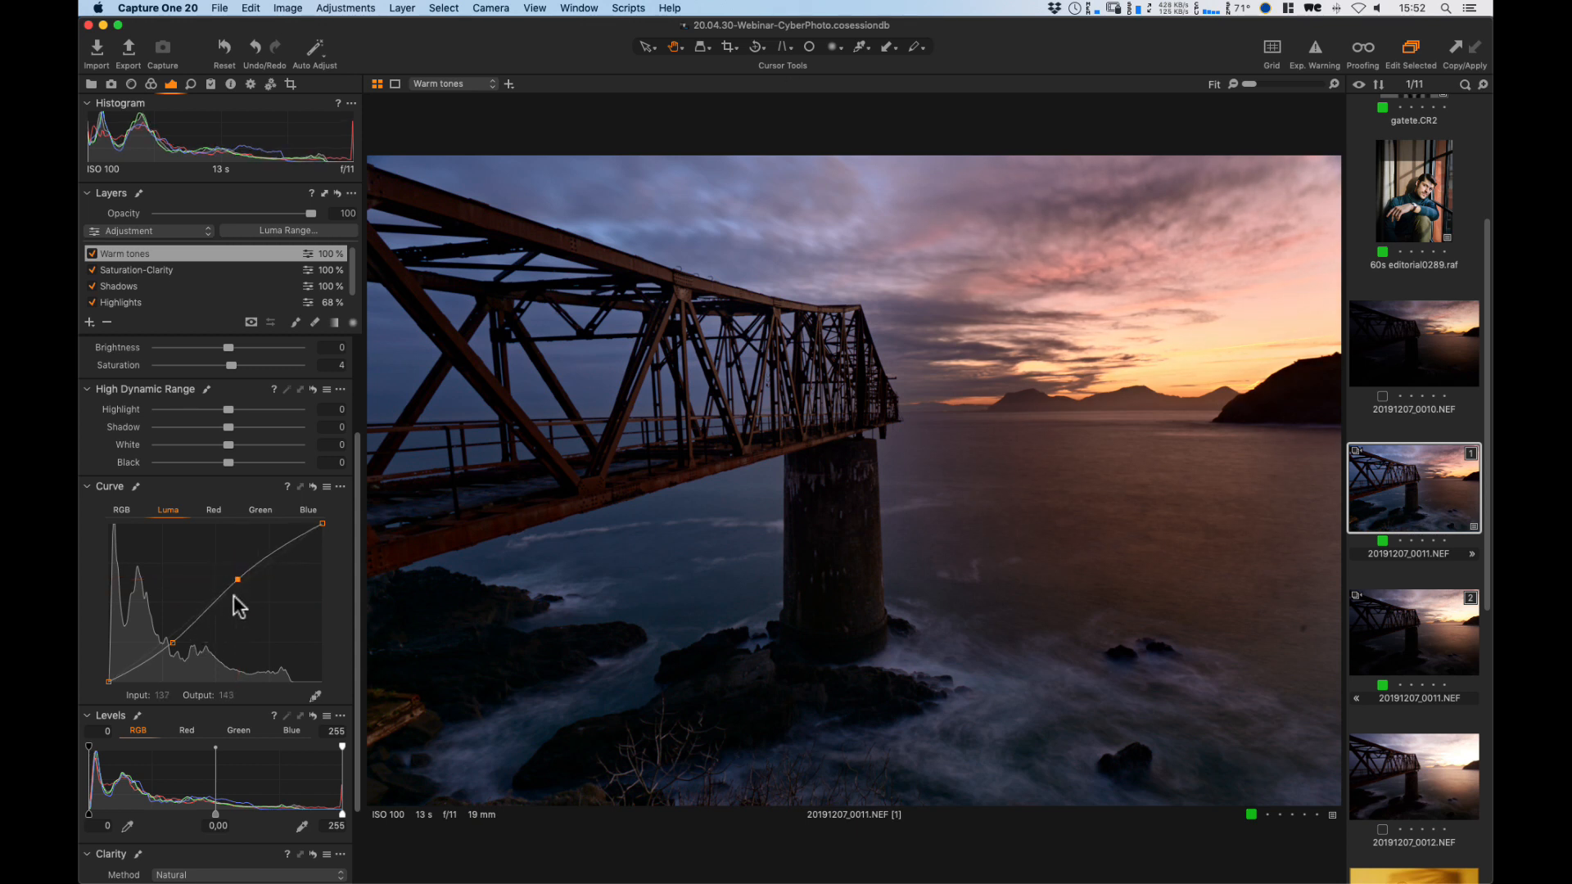
{"action": "left_click", "coordinate": [312, 488]}
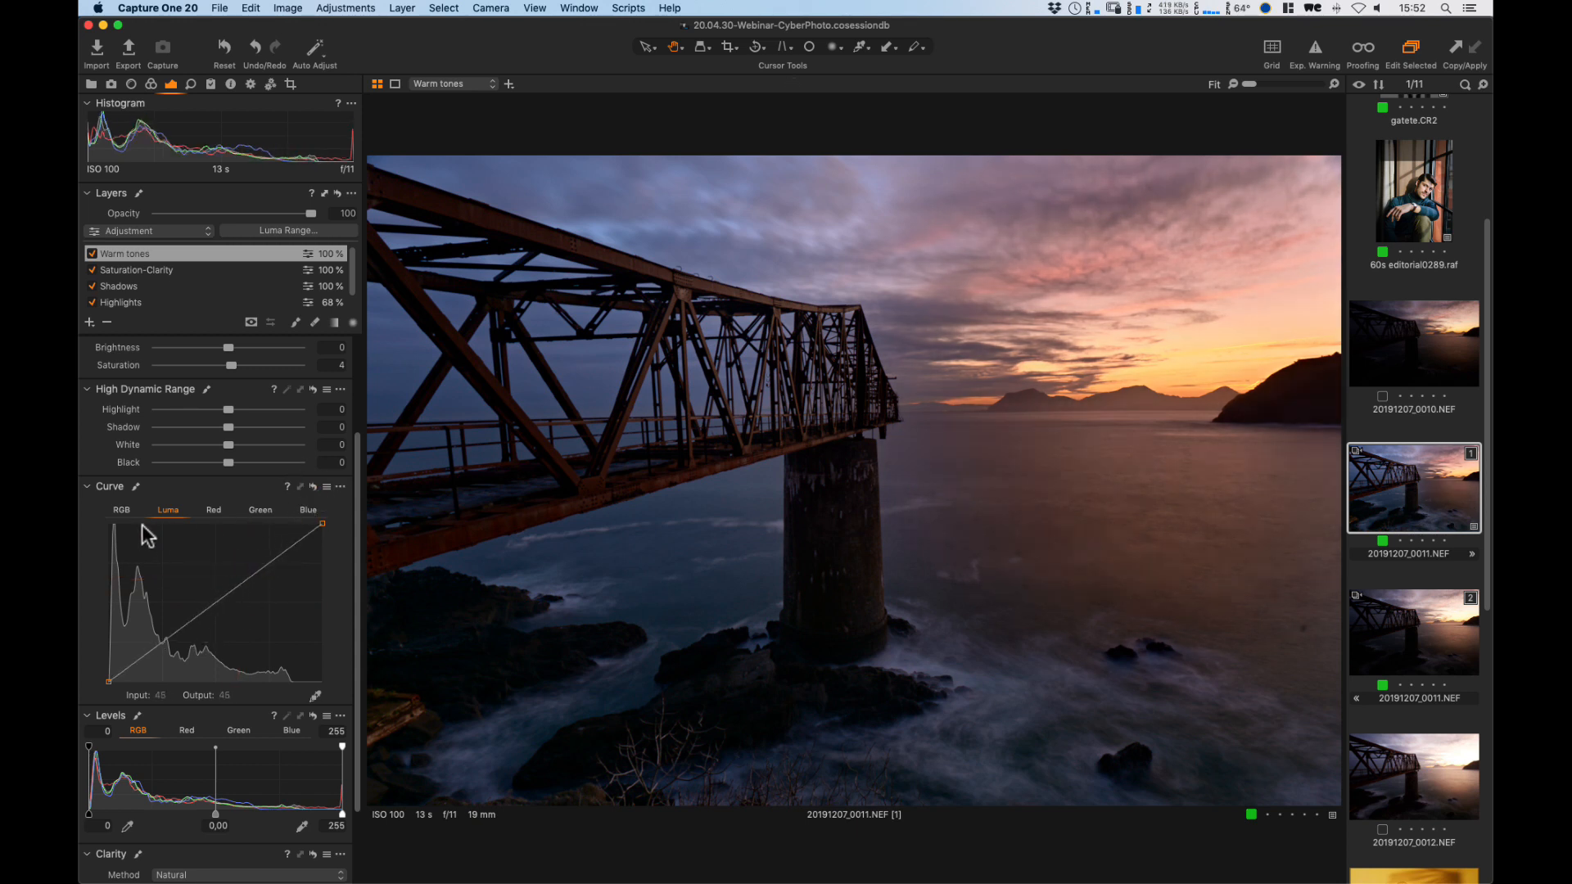
Shape a gentle two-point RGB curve on the Warm tones layer, slightly darkening the shadows and lifting the brighter midtones.
{"action": "left_click", "coordinate": [119, 511]}
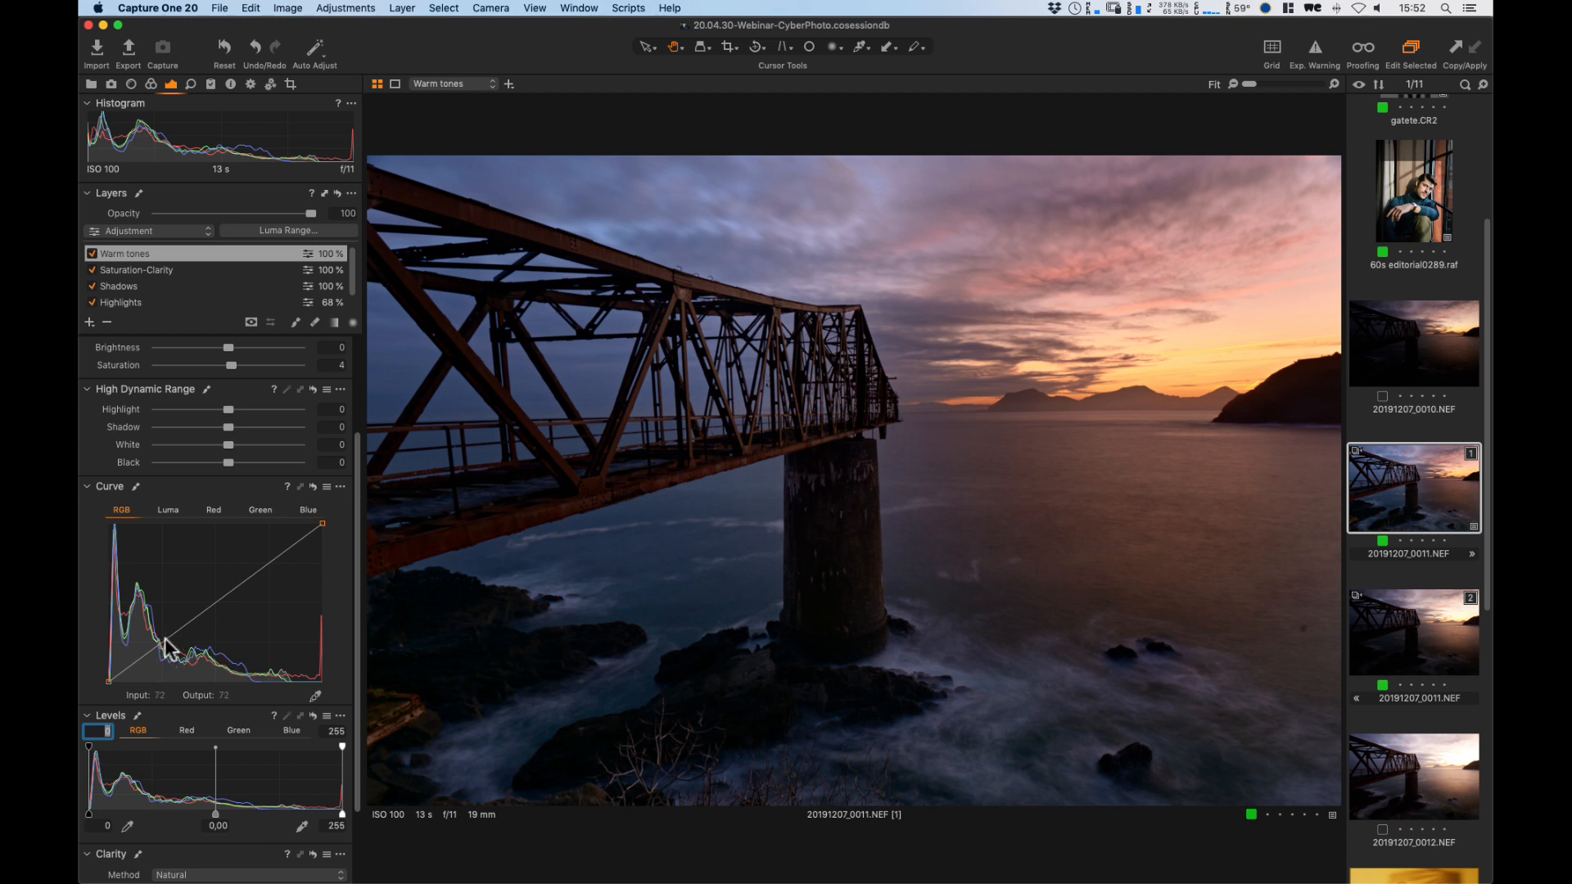
{"action": "left_click", "coordinate": [224, 596]}
{"action": "left_click_drag", "start_coordinate": [160, 651], "coordinate": [160, 649]}
{"action": "left_click_drag", "start_coordinate": [221, 591], "coordinate": [232, 585]}
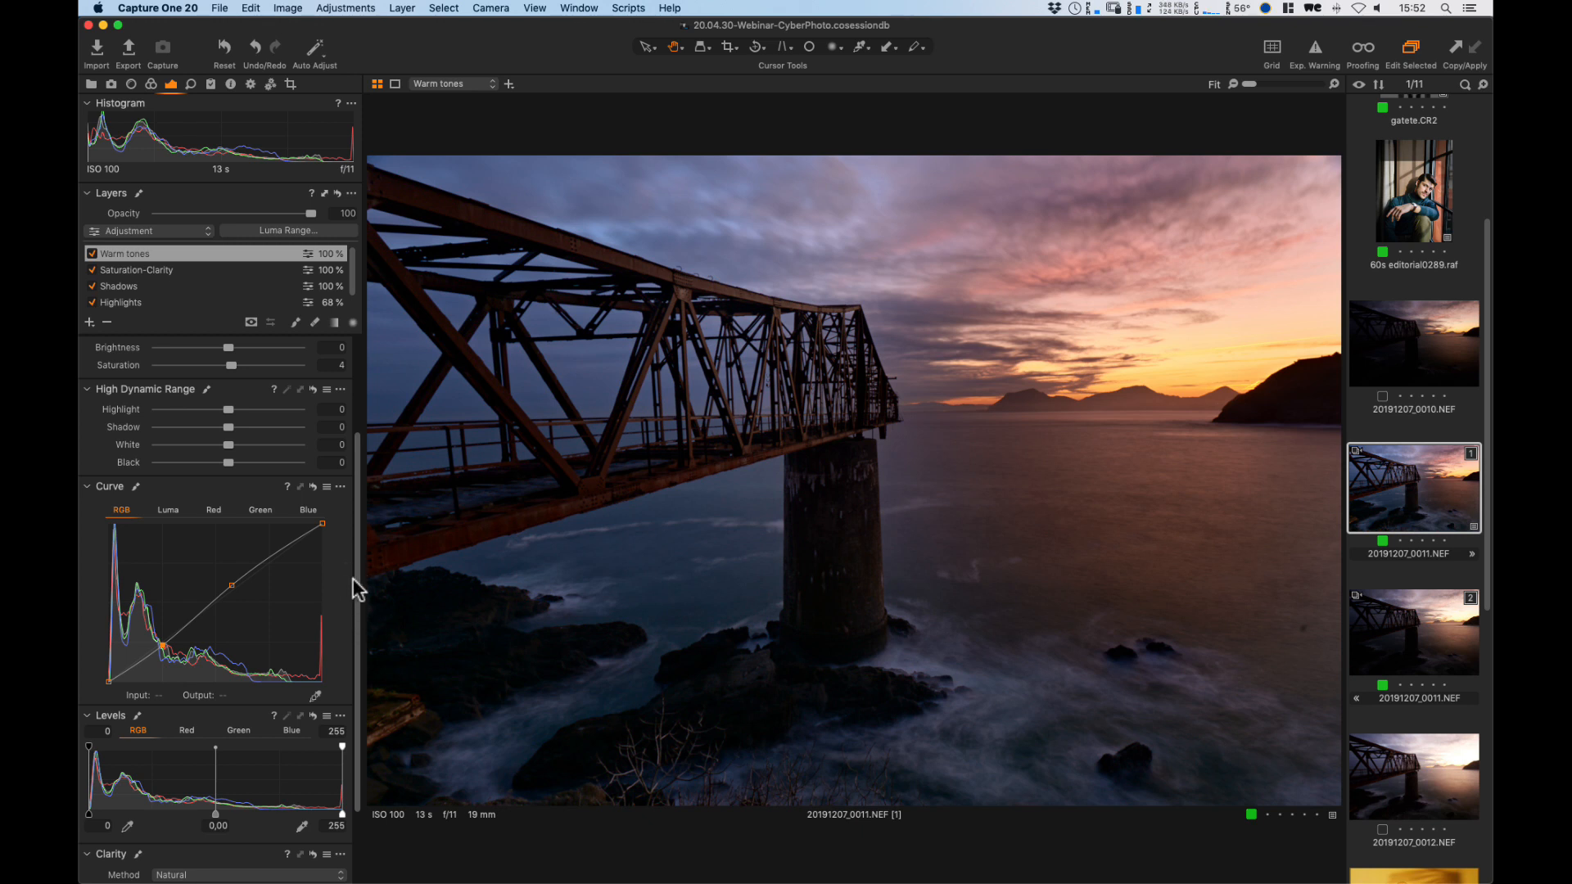
Reduce the Saturation-Clarity layer's opacity to 84.
{"action": "left_click_drag", "start_coordinate": [354, 573], "coordinate": [352, 464]}
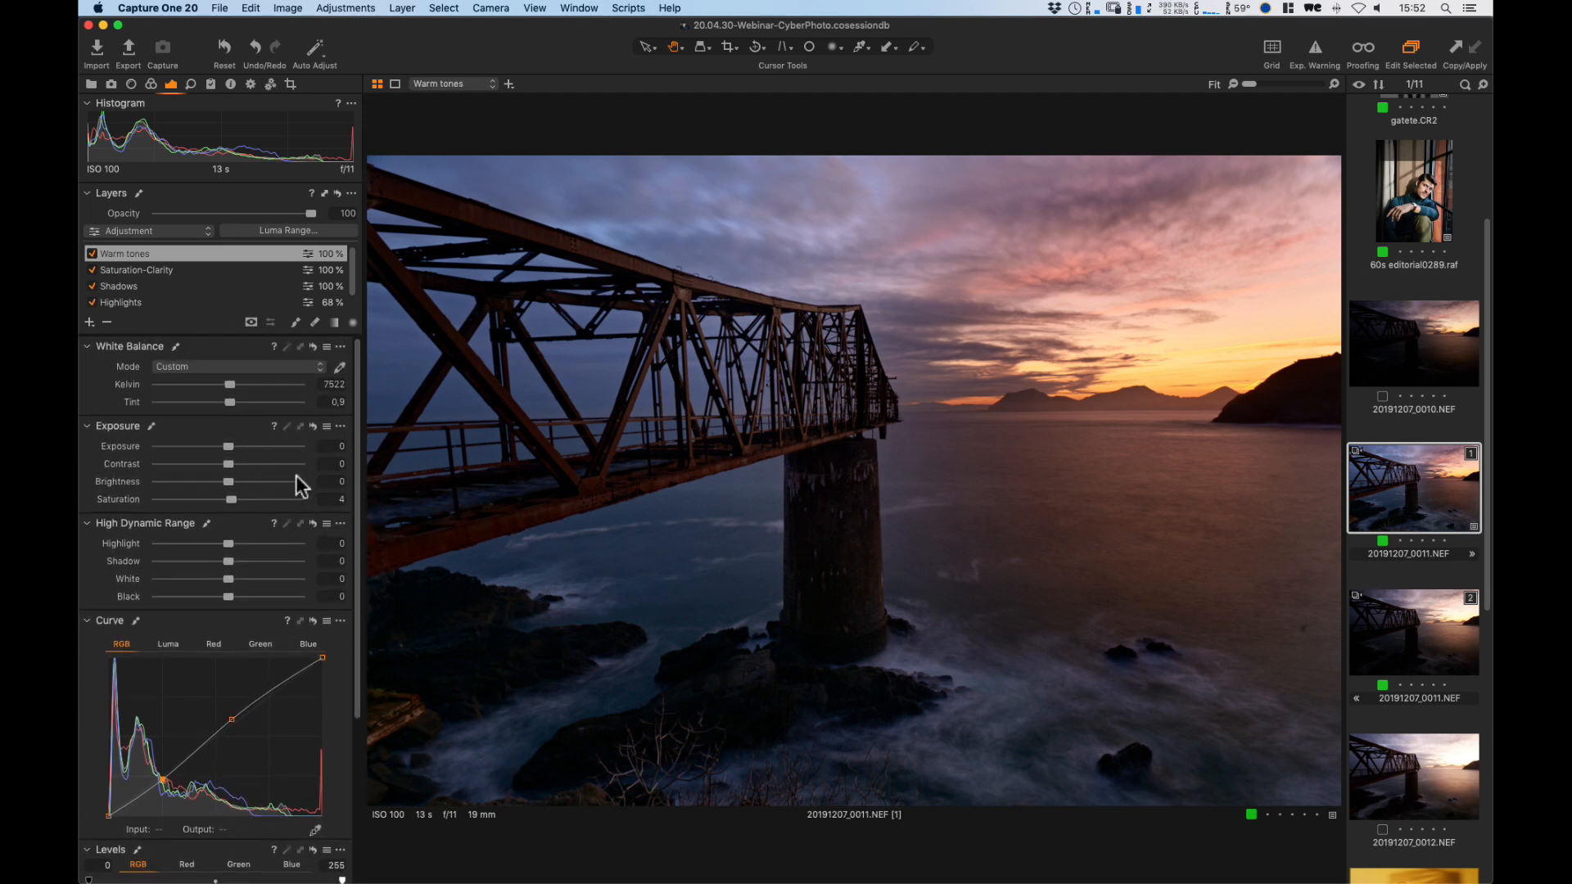
{"action": "left_click_drag", "start_coordinate": [351, 277], "coordinate": [351, 297]}
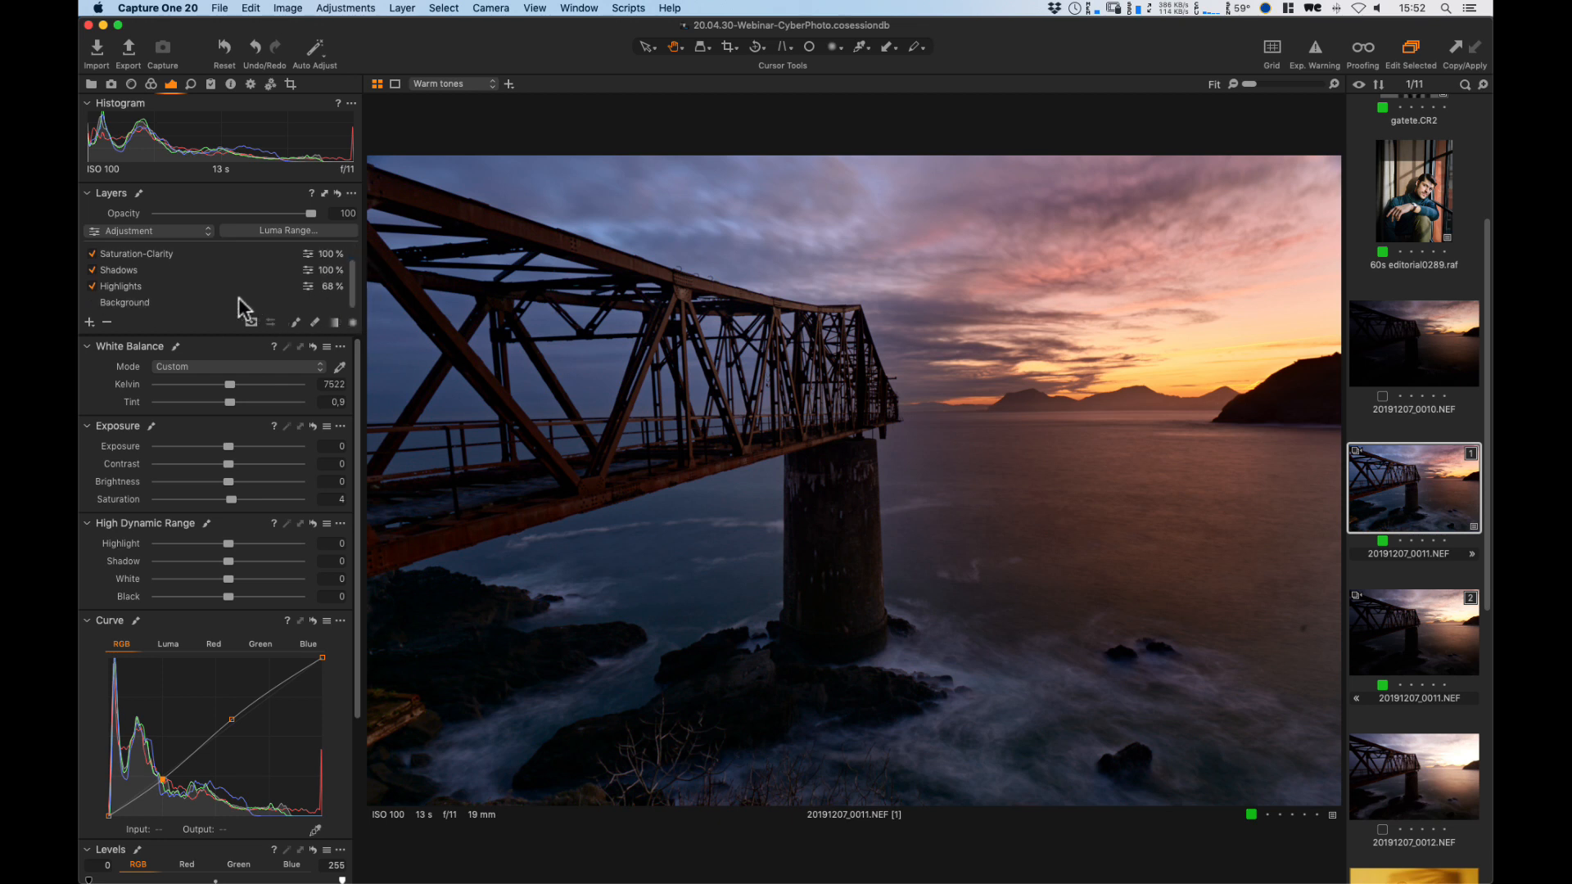
{"action": "left_click", "coordinate": [217, 254]}
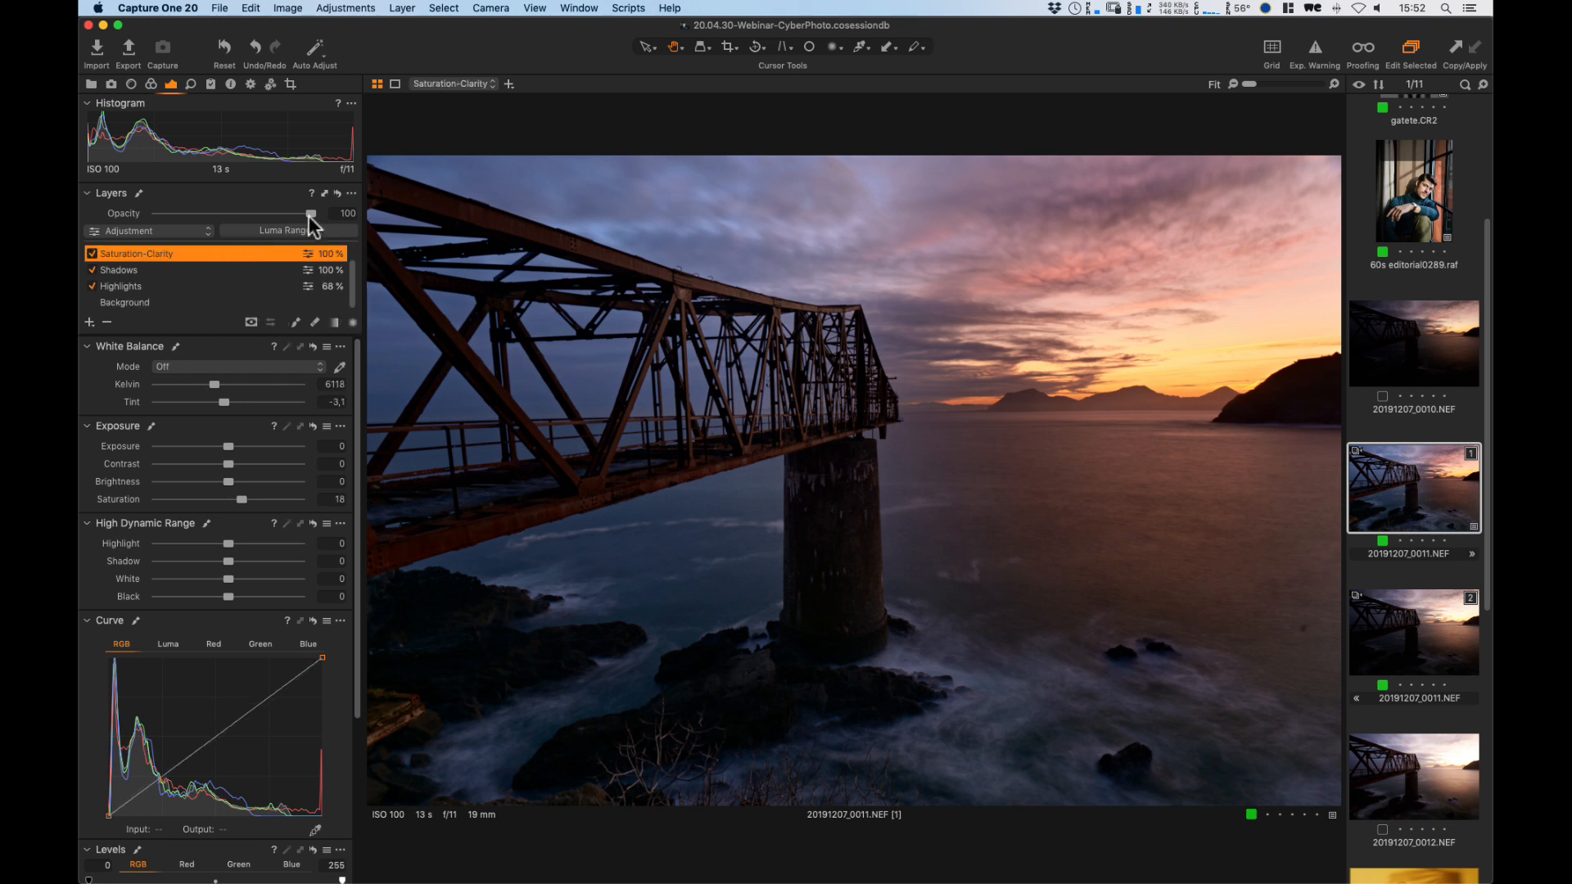
{"action": "left_click_drag", "start_coordinate": [308, 215], "coordinate": [281, 214]}
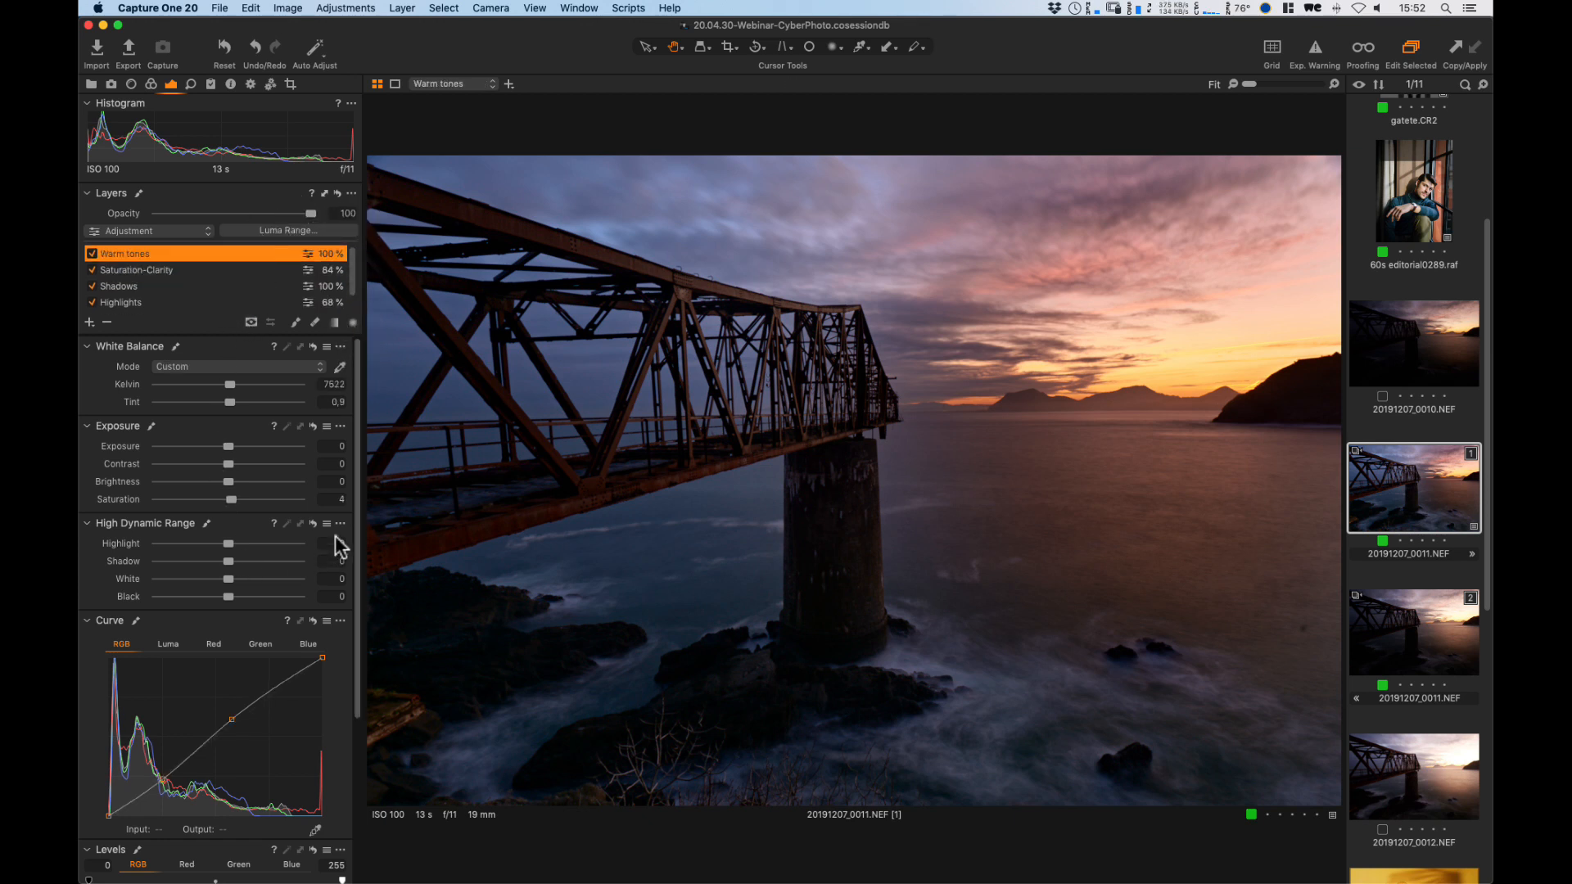
Set the Warm tones layer's saturation to 3 and its opacity to 80.
{"action": "left_click", "coordinate": [338, 495]}
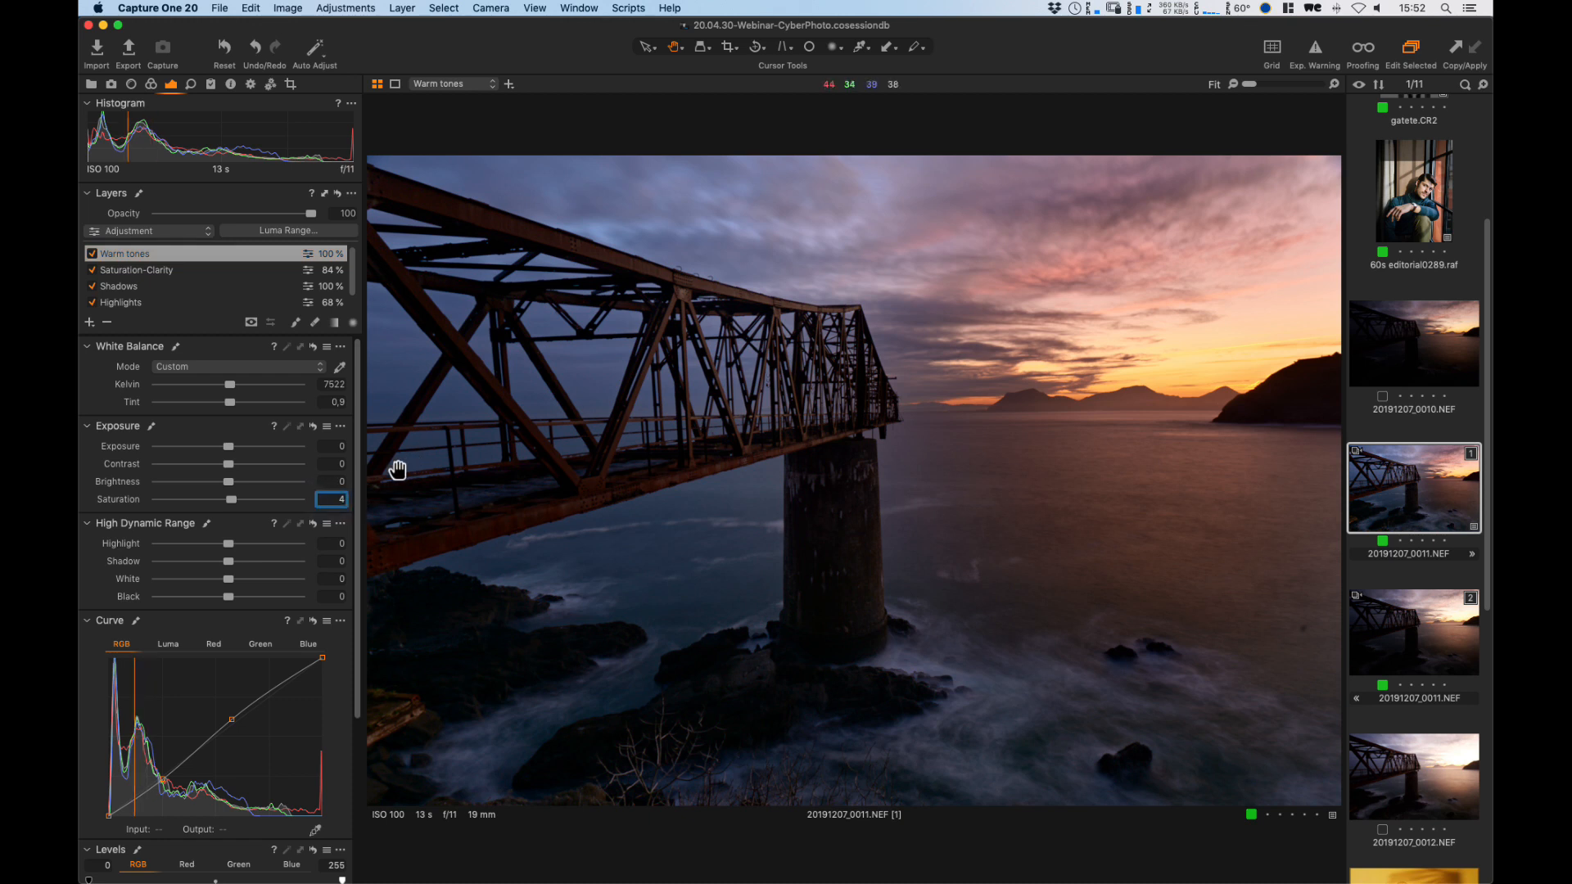
{"action": "left_click", "coordinate": [435, 441]}
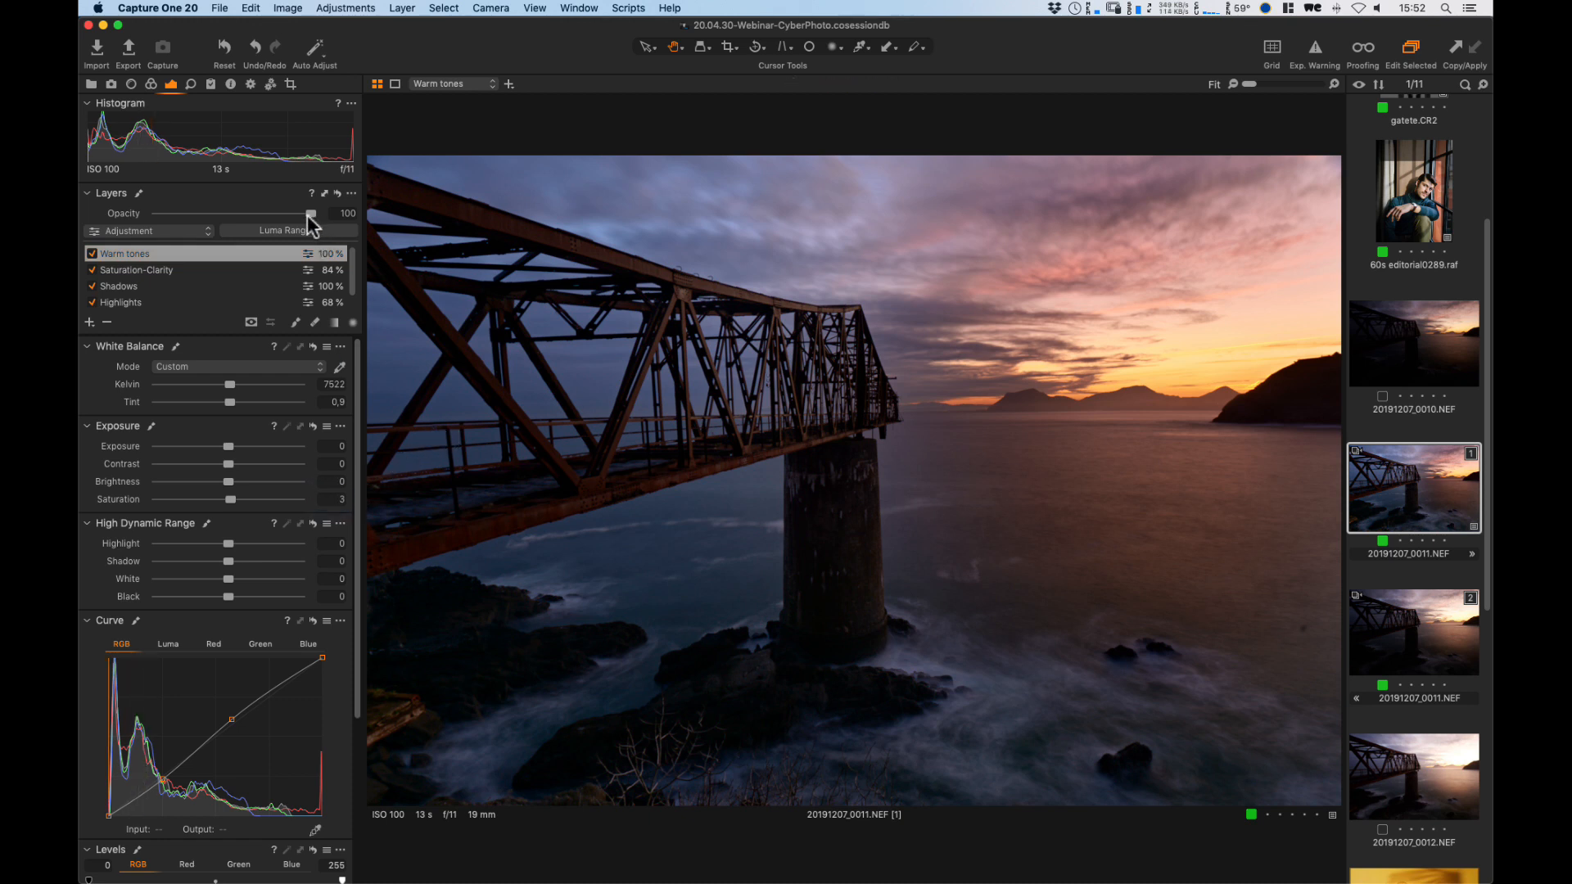
{"action": "left_click_drag", "start_coordinate": [309, 213], "coordinate": [280, 221]}
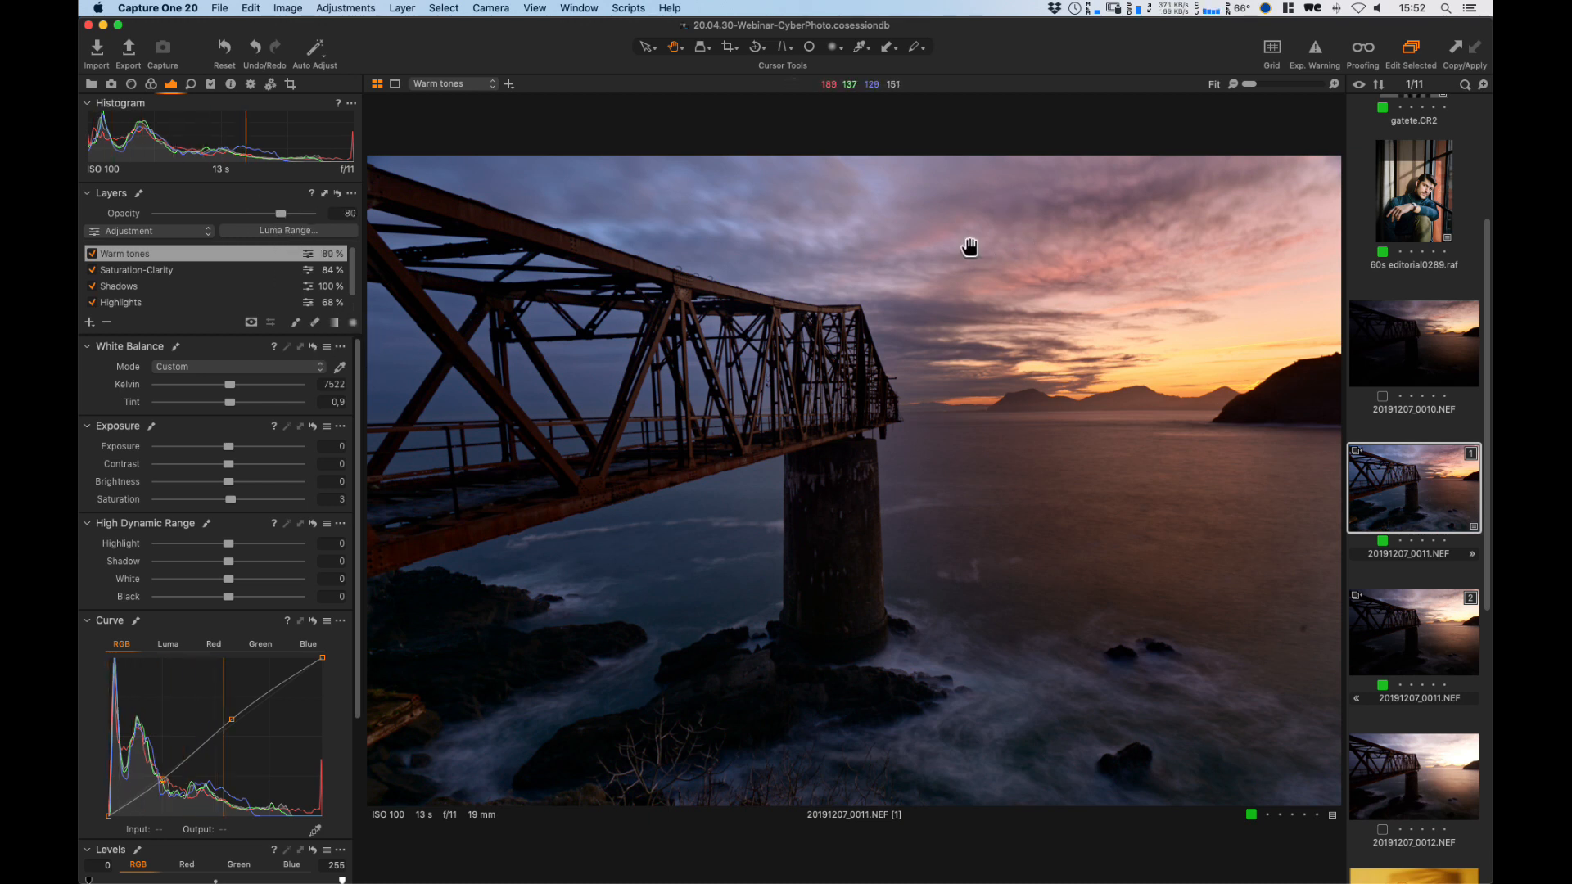
Enlarge the Warm tones layer's radial mask towards the bridge and down over the sea, and compare the image without the layer.
{"action": "left_click", "coordinate": [351, 323]}
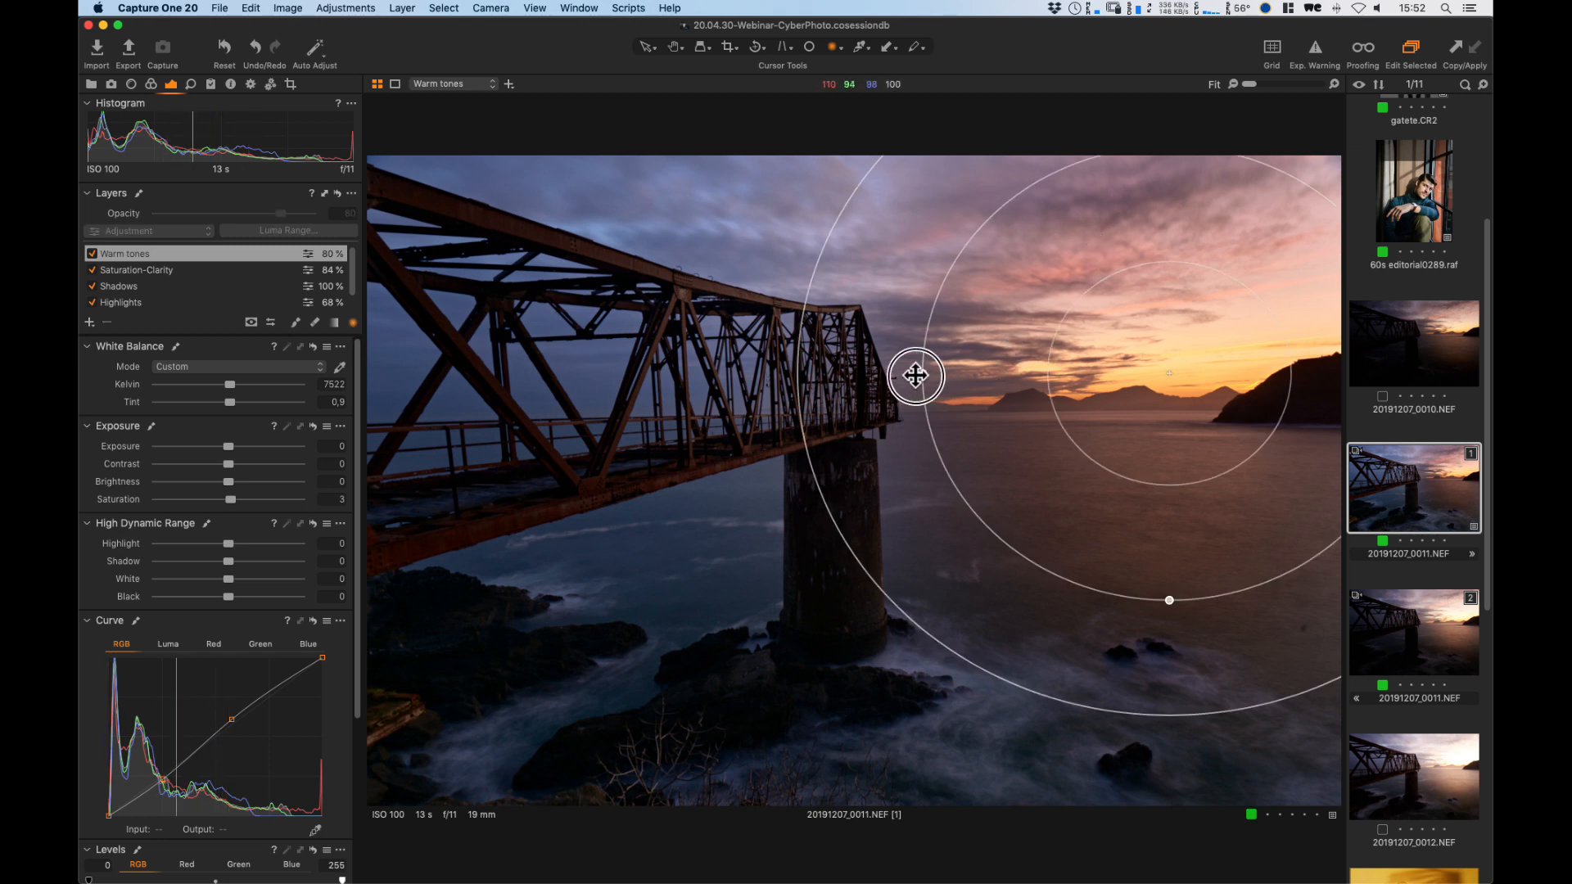
{"action": "left_click_drag", "start_coordinate": [915, 376], "coordinate": [892, 374]}
{"action": "left_click_drag", "start_coordinate": [1170, 601], "coordinate": [1169, 638]}
{"action": "left_click_drag", "start_coordinate": [891, 374], "coordinate": [884, 373]}
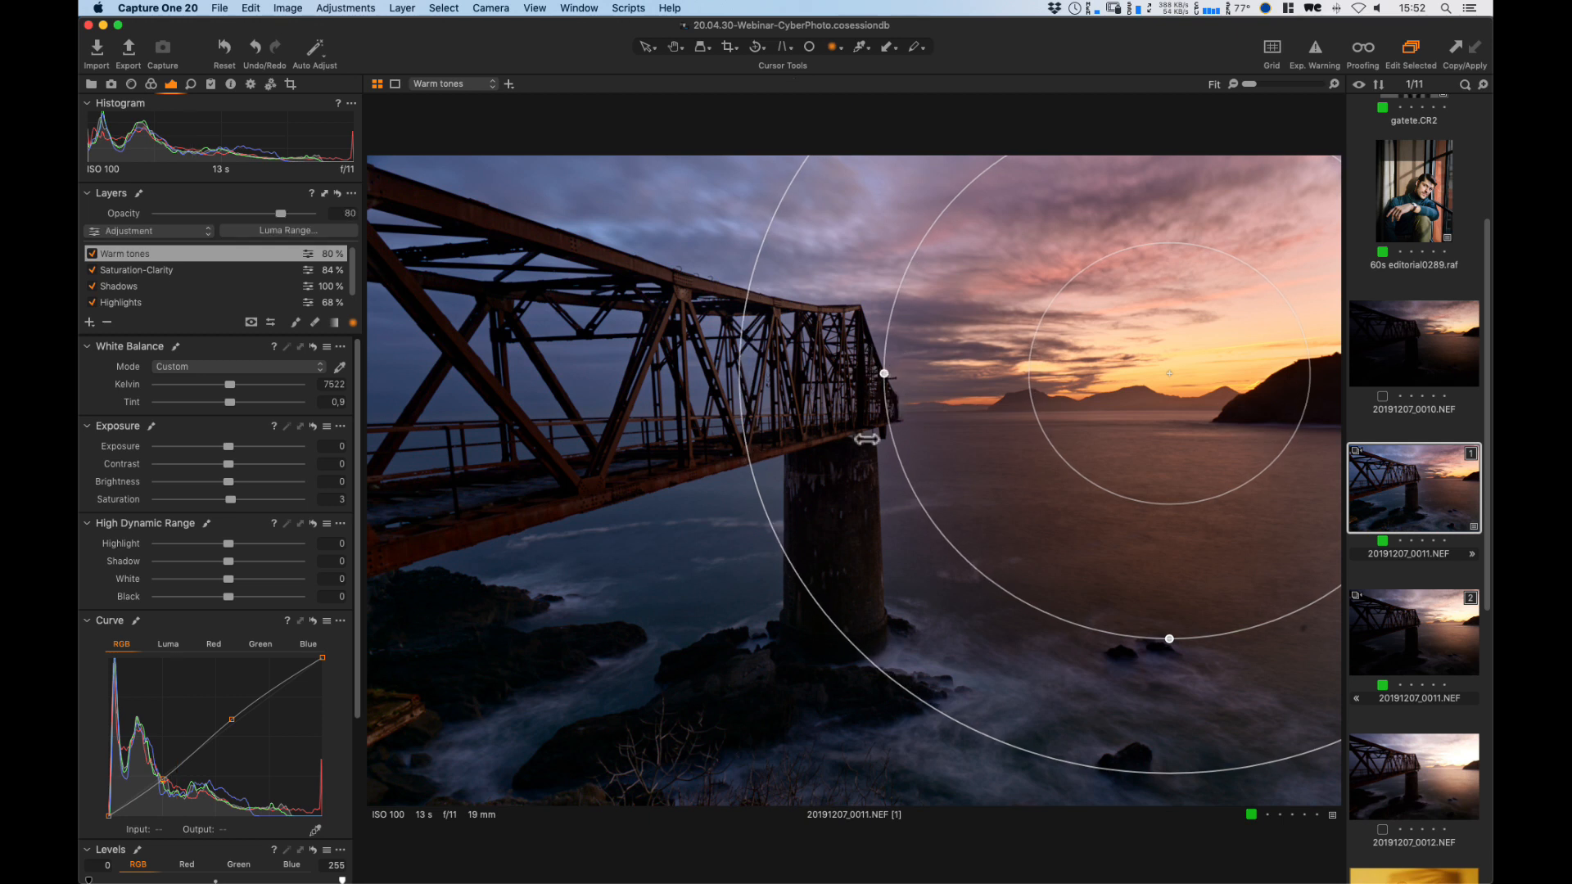
{"action": "left_click", "coordinate": [91, 254]}
{"action": "left_click", "coordinate": [92, 254]}
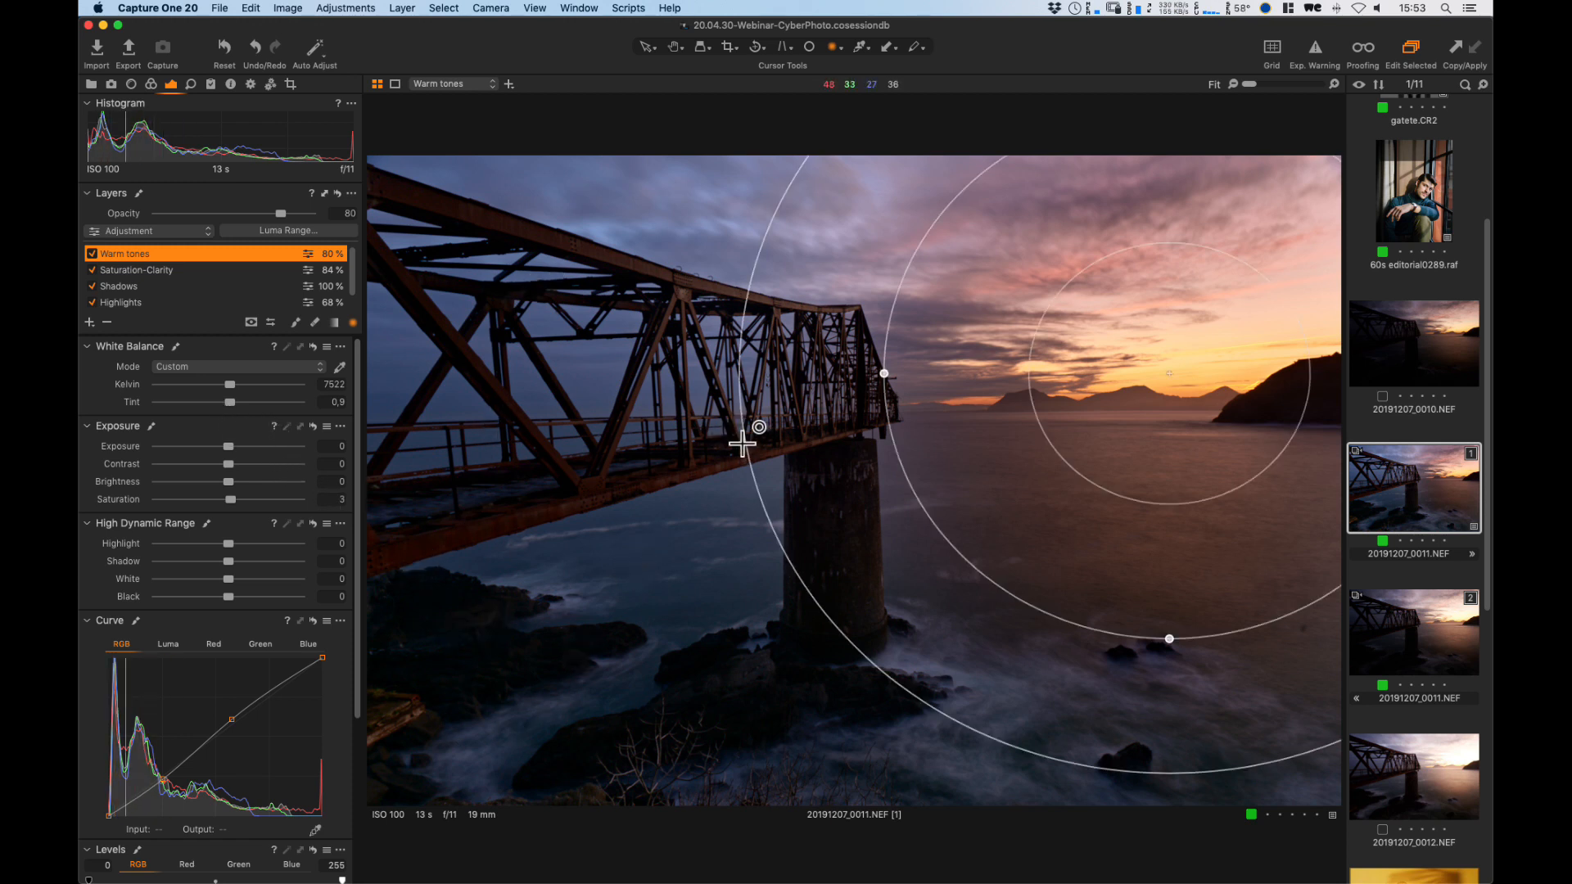
{"action": "key", "text": "h"}
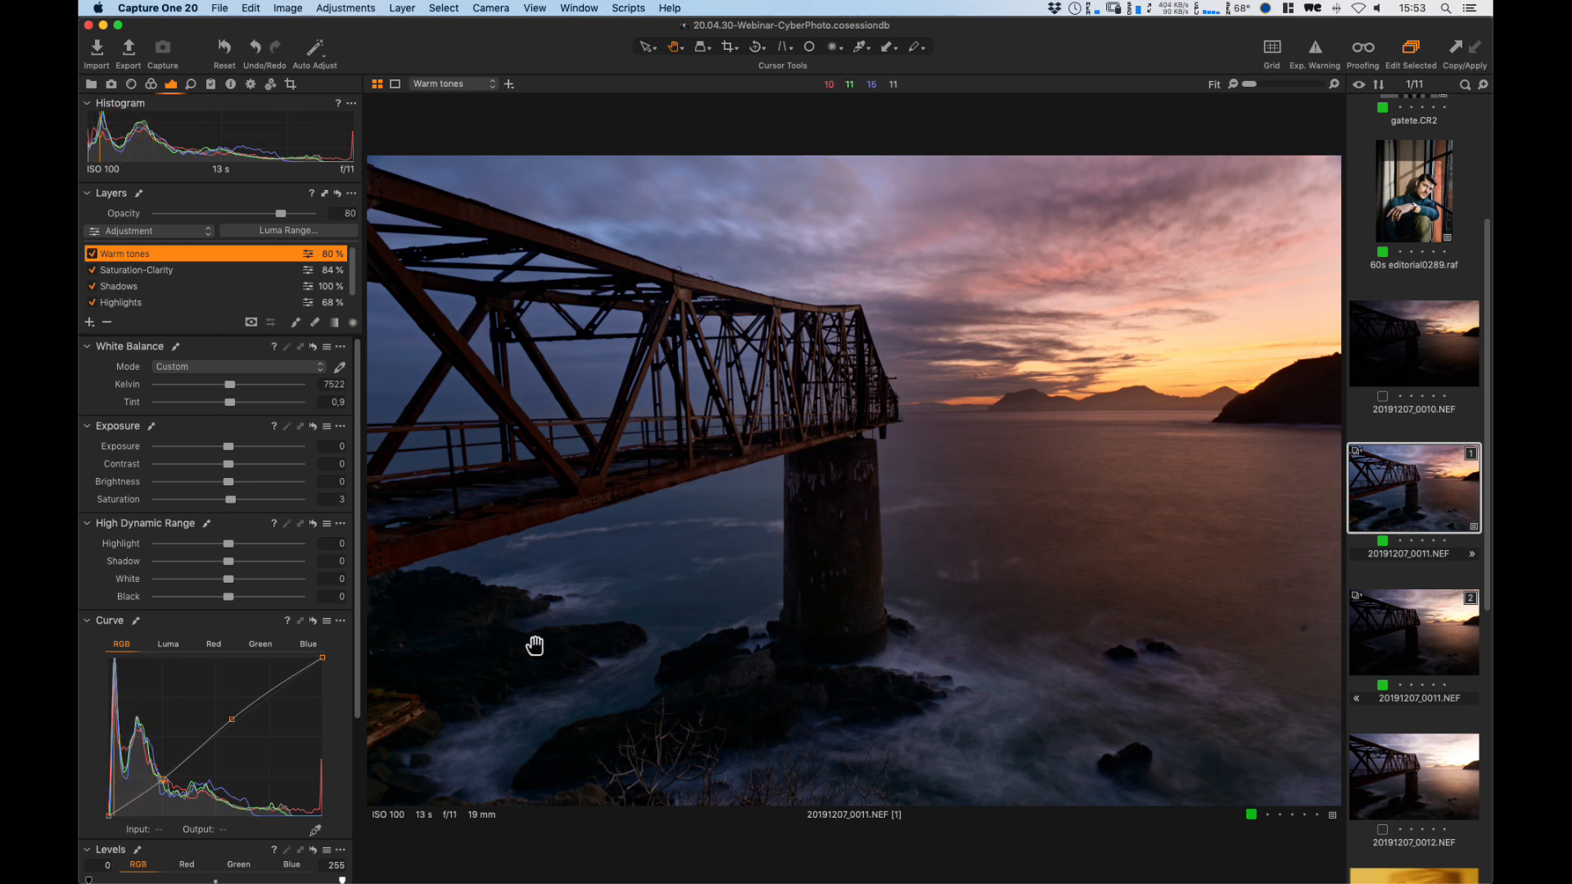
Inspect the dark foreground rocks at 100%, then add a new filled layer and name it Rocks.
{"action": "left_click", "coordinate": [483, 643]}
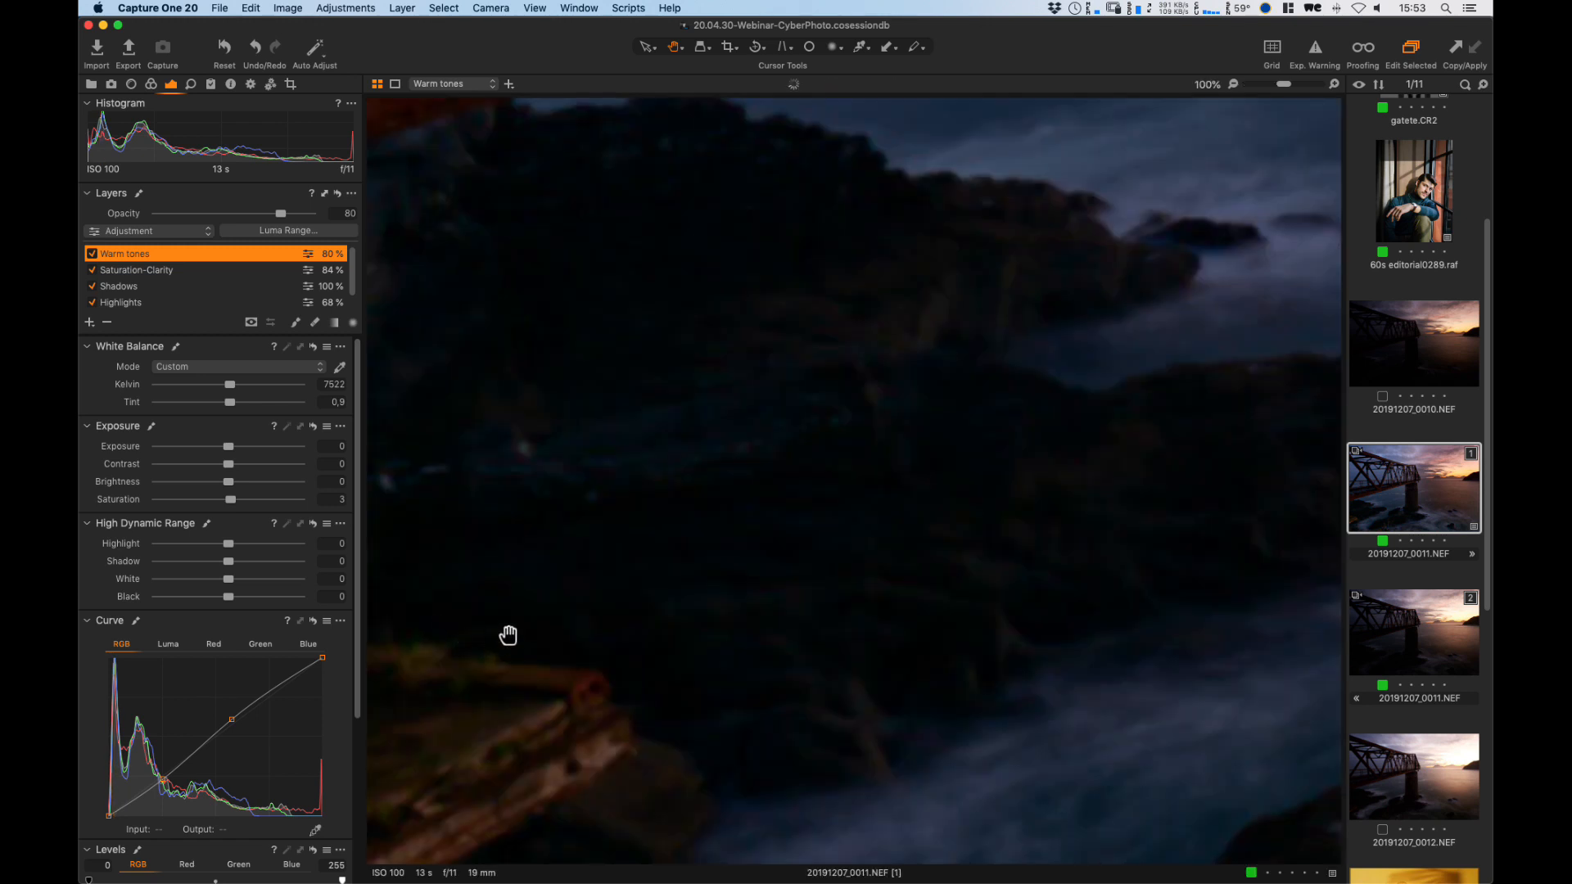
{"action": "scroll", "coordinate": [586, 412], "scroll_direction": "up", "scroll_amount": 5}
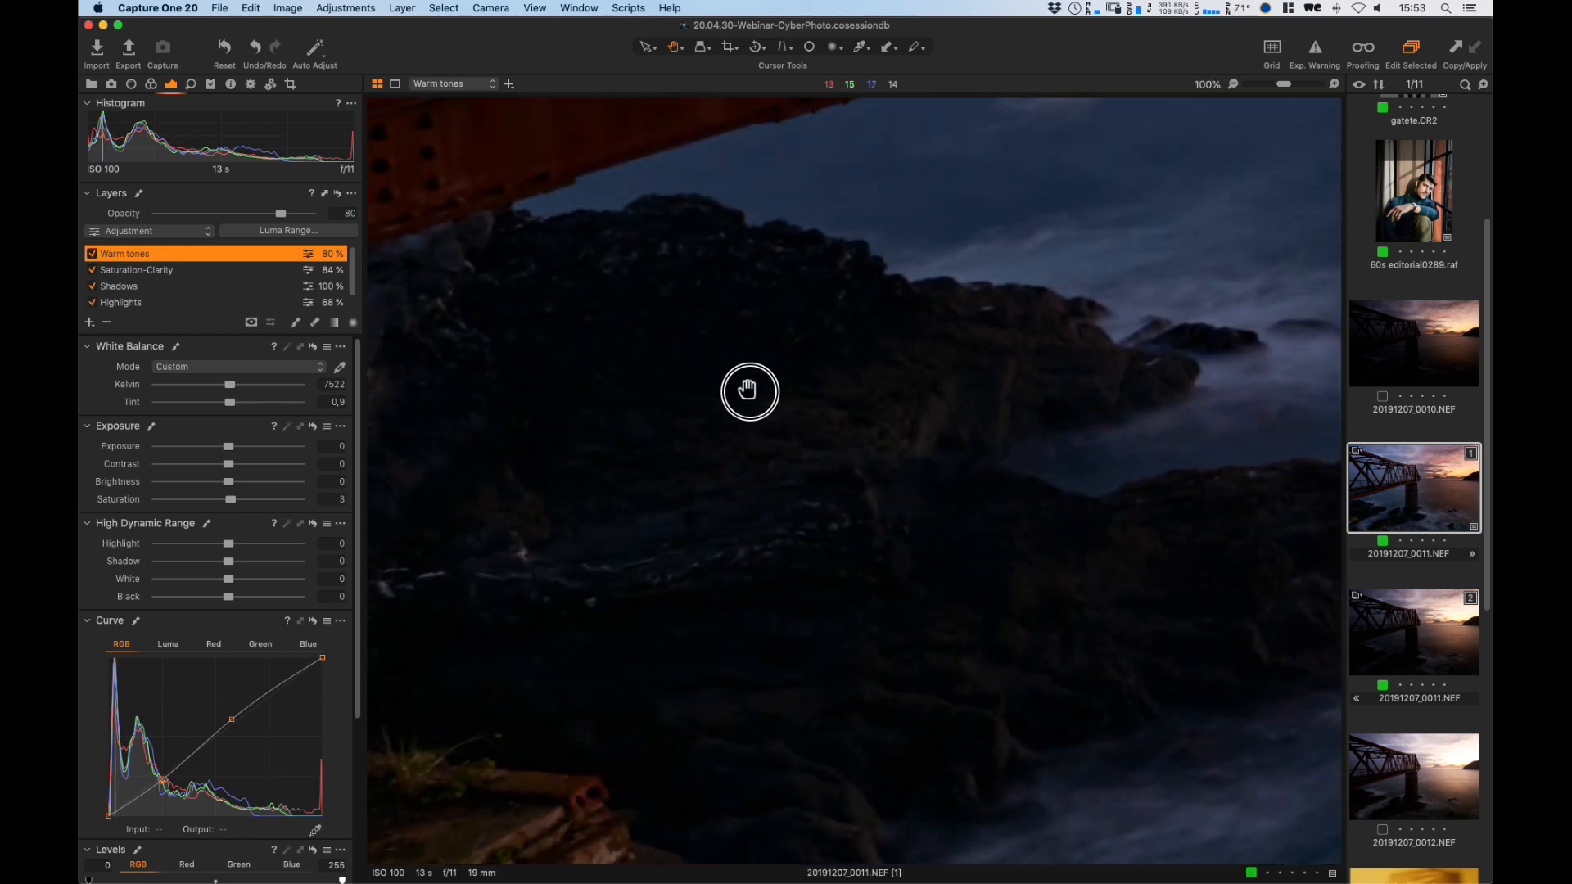
{"action": "left_click", "coordinate": [875, 473]}
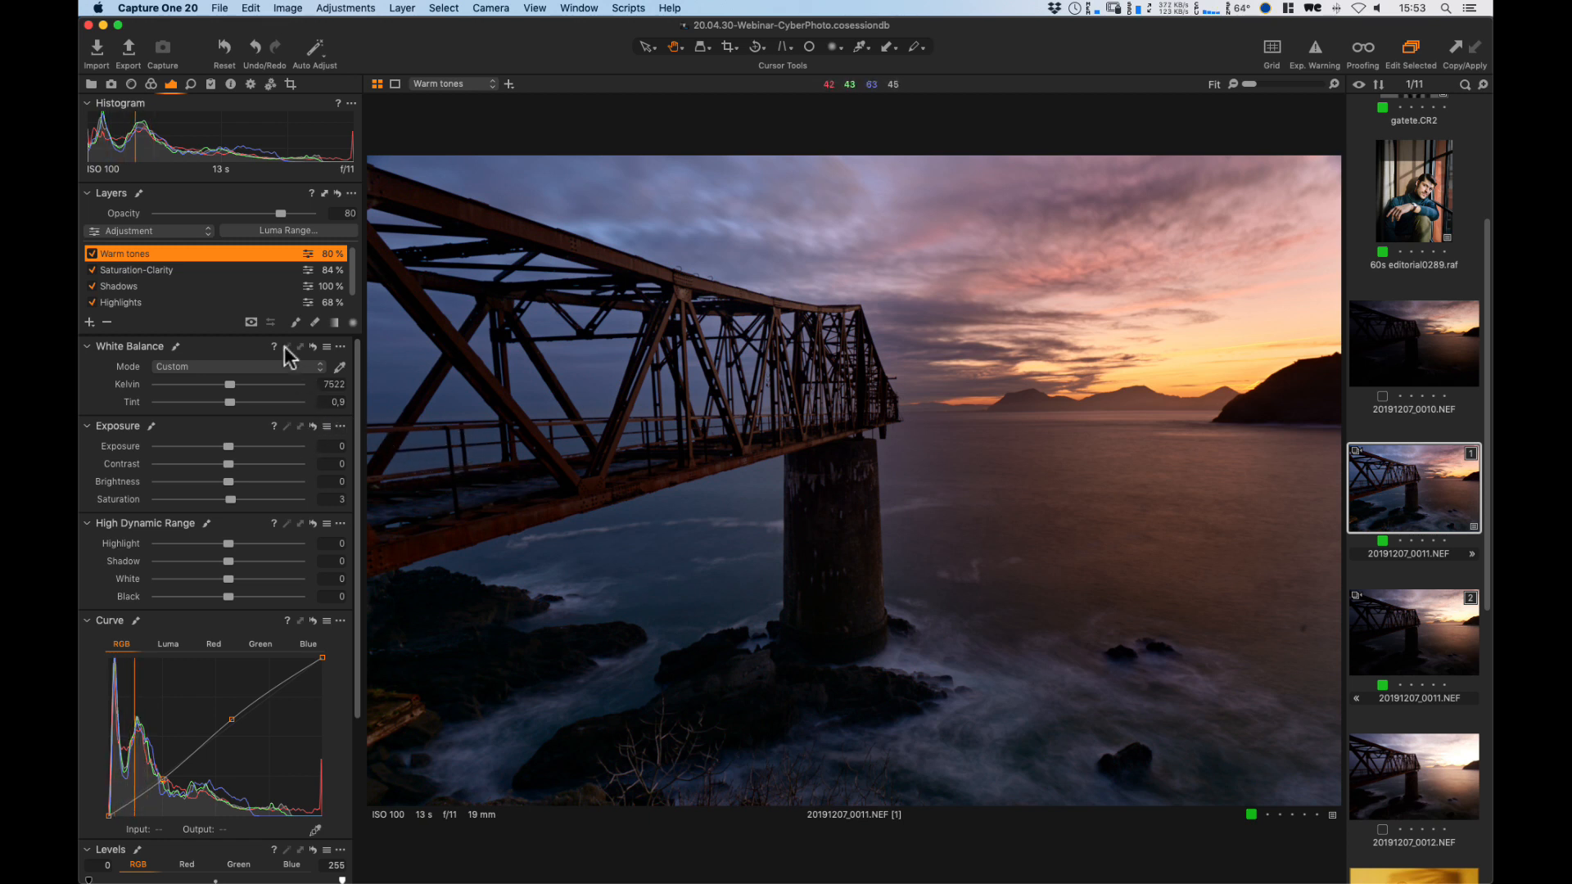
{"action": "left_click", "coordinate": [88, 321]}
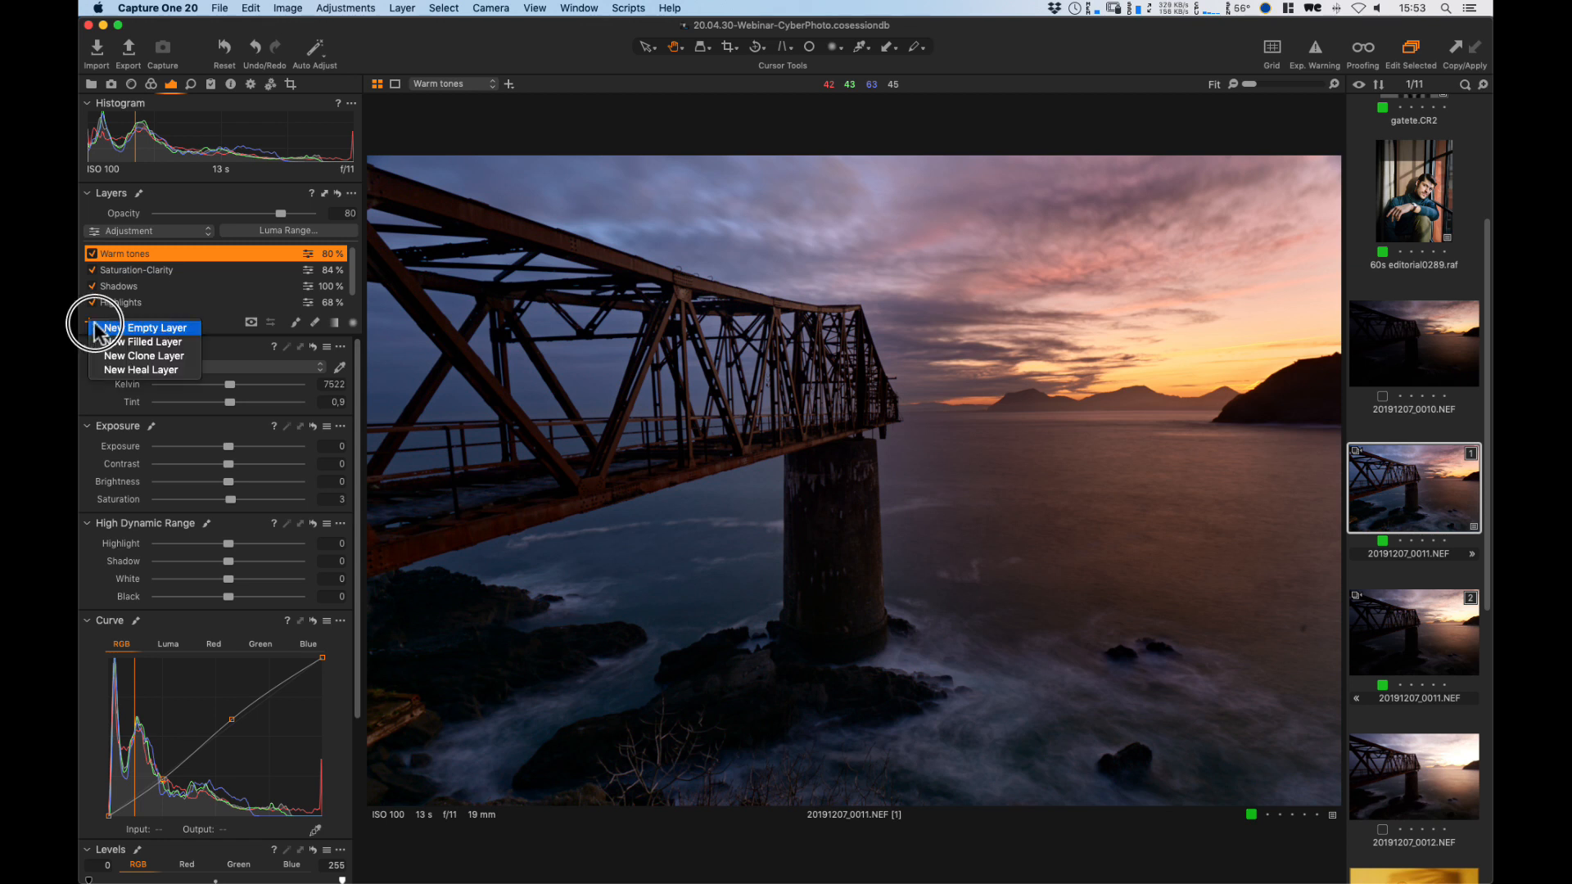
{"action": "left_click", "coordinate": [146, 342]}
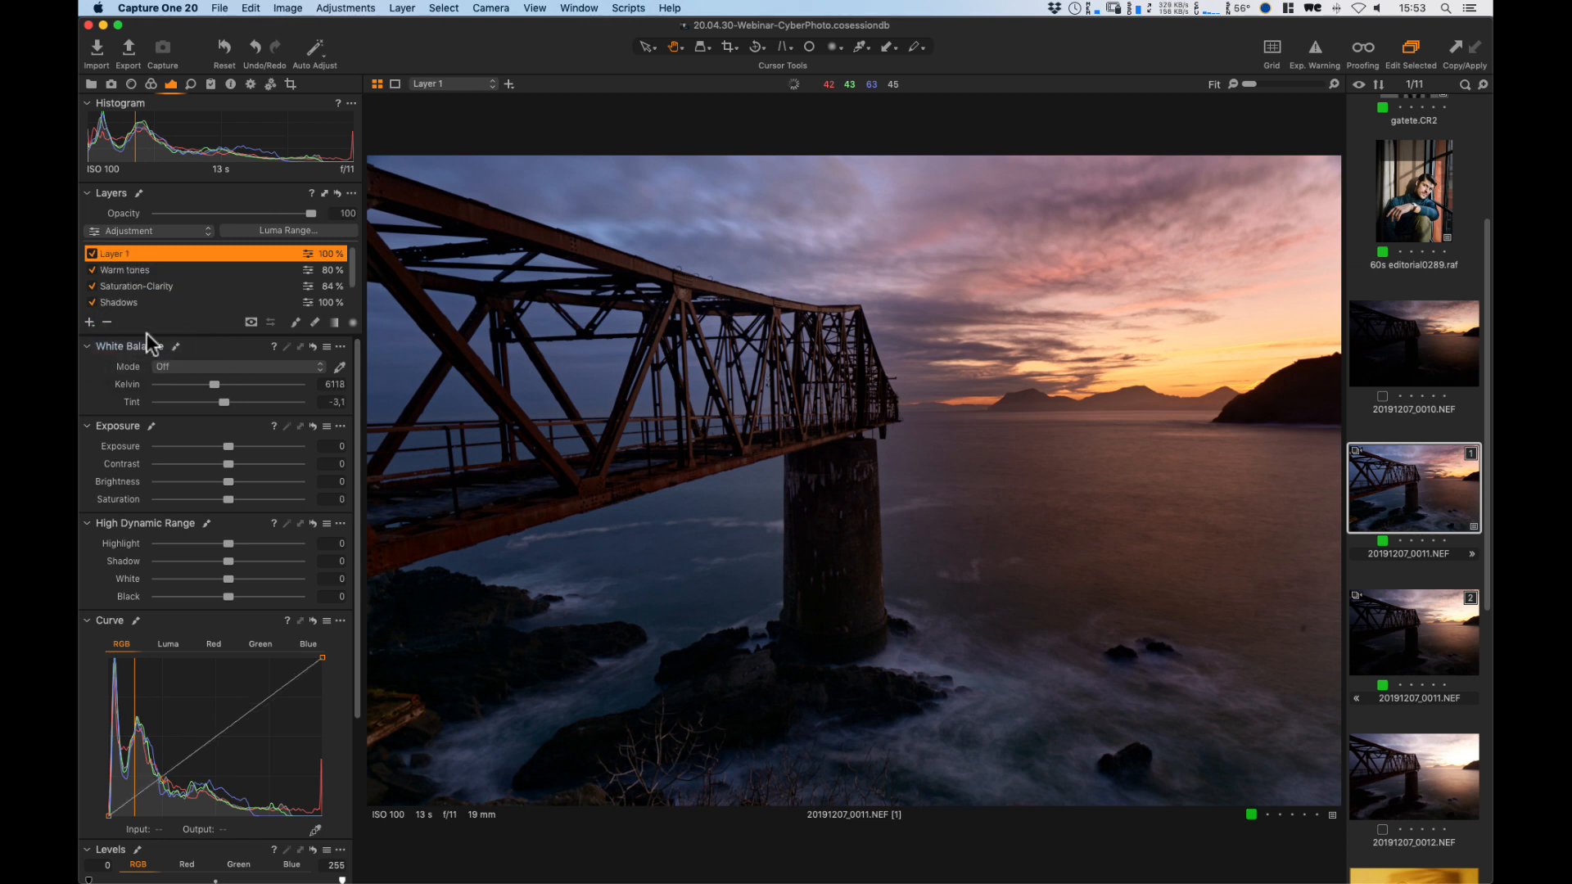
{"action": "double_click", "coordinate": [113, 254]}
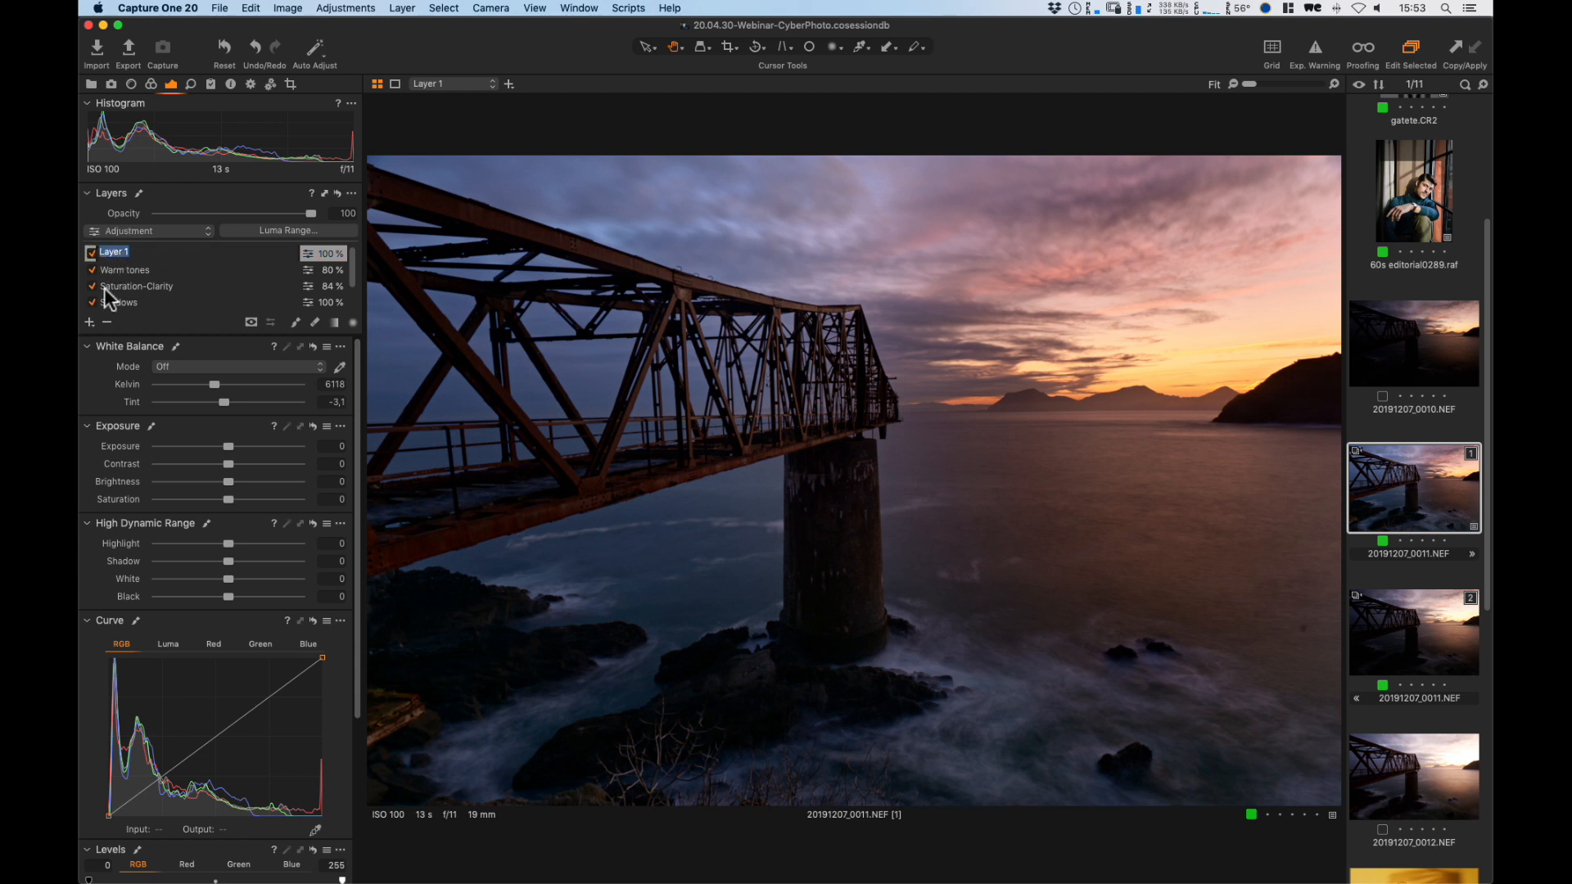
{"action": "type", "text": "Rocks"}
{"action": "key", "text": "Return"}
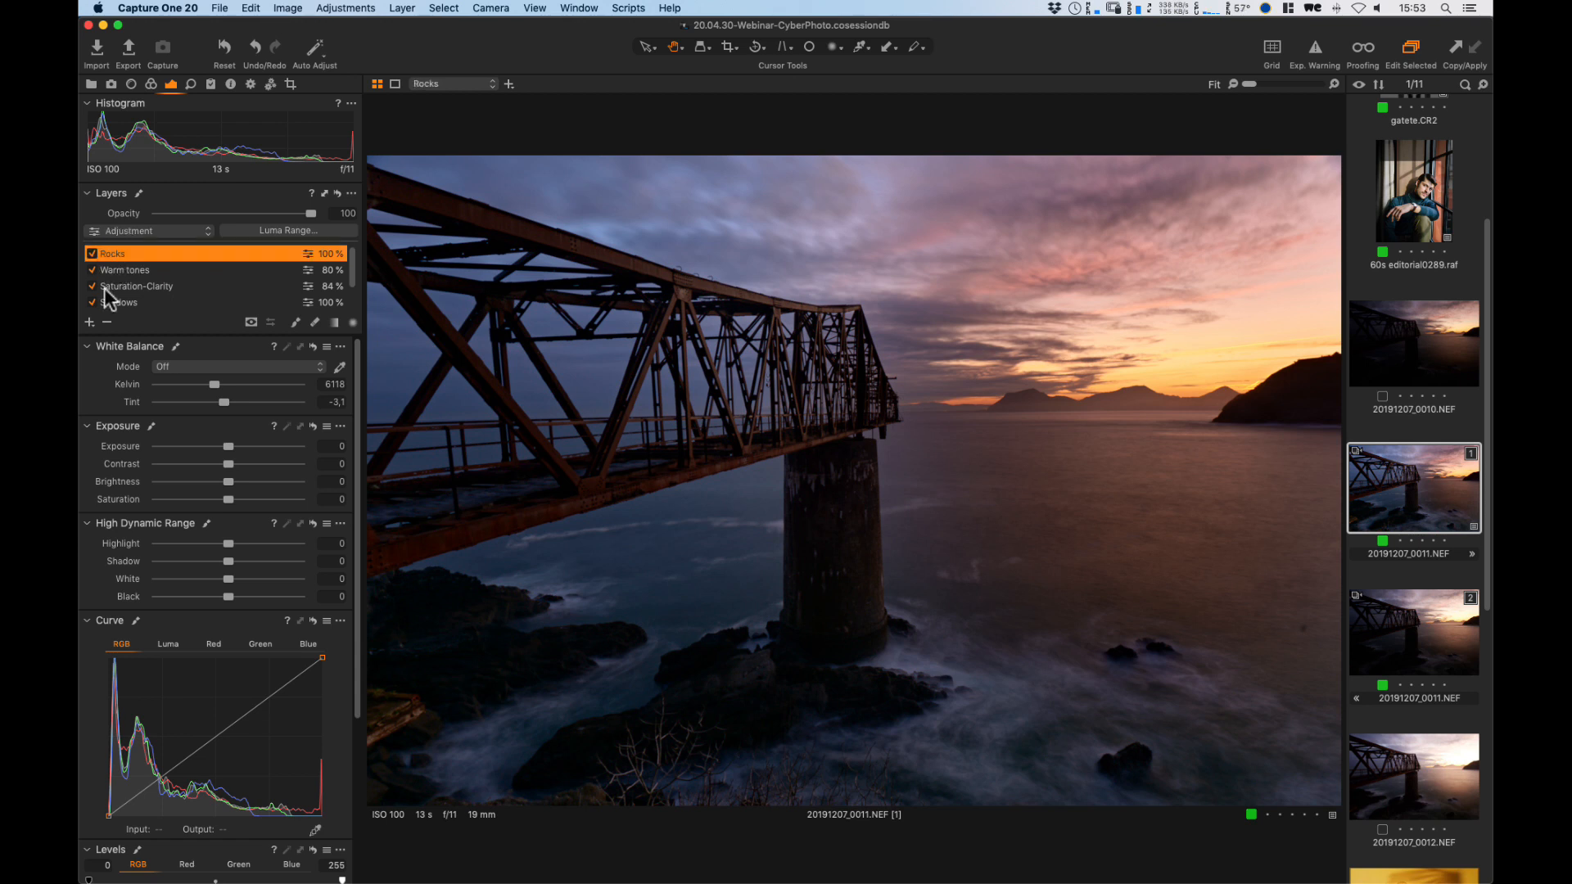
Show the Rocks layer's mask and limit its Luma Range to 0–14 with a falloff of 0–39.
{"action": "key", "text": "m"}
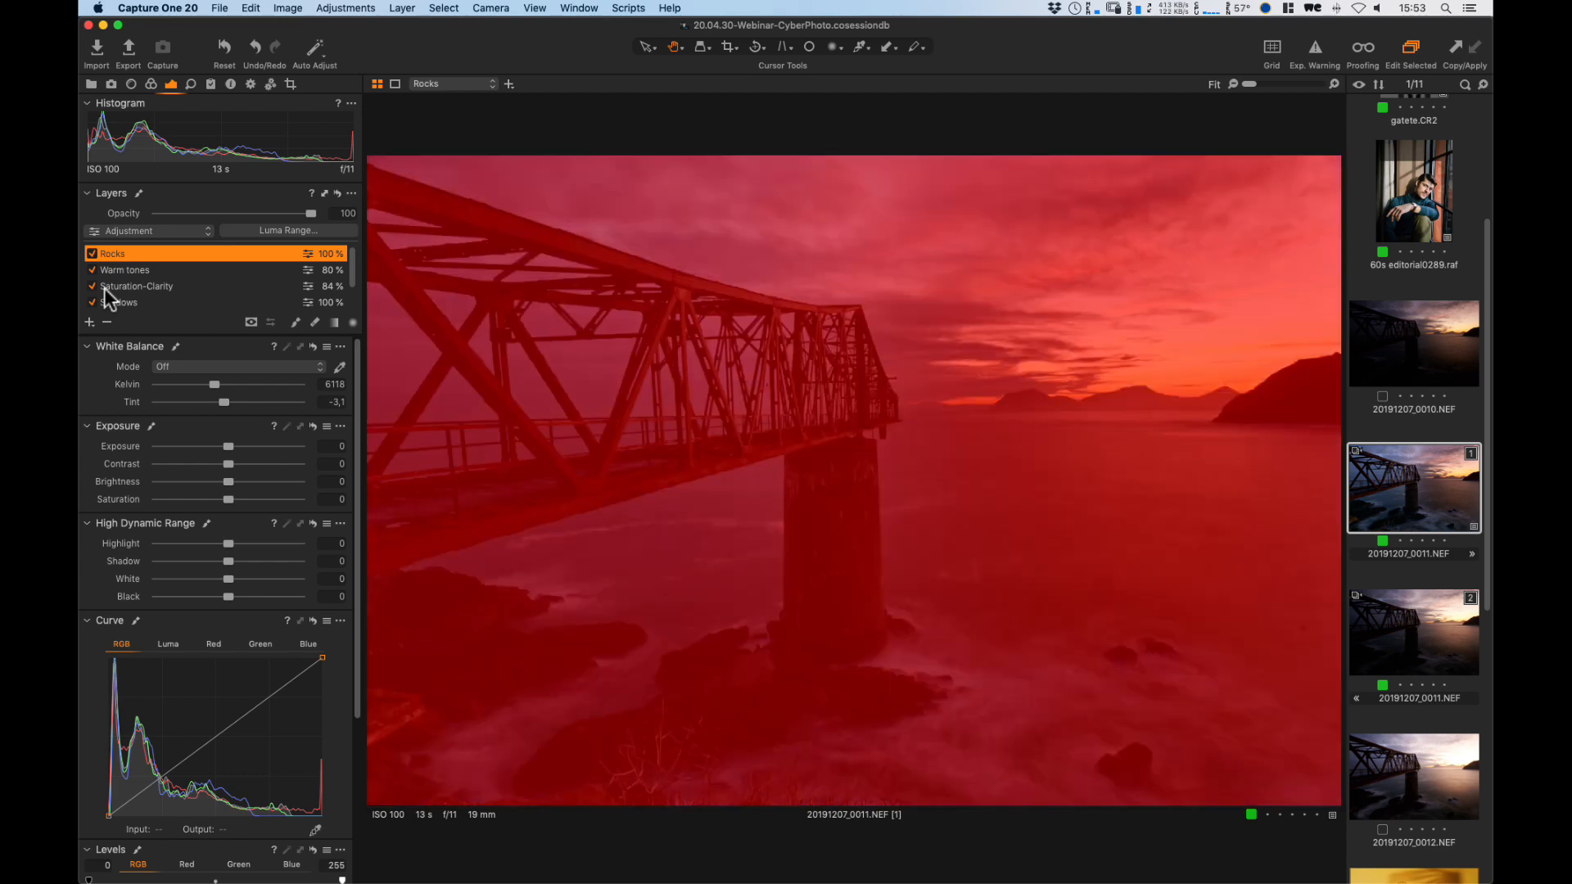
{"action": "left_click", "coordinate": [294, 229]}
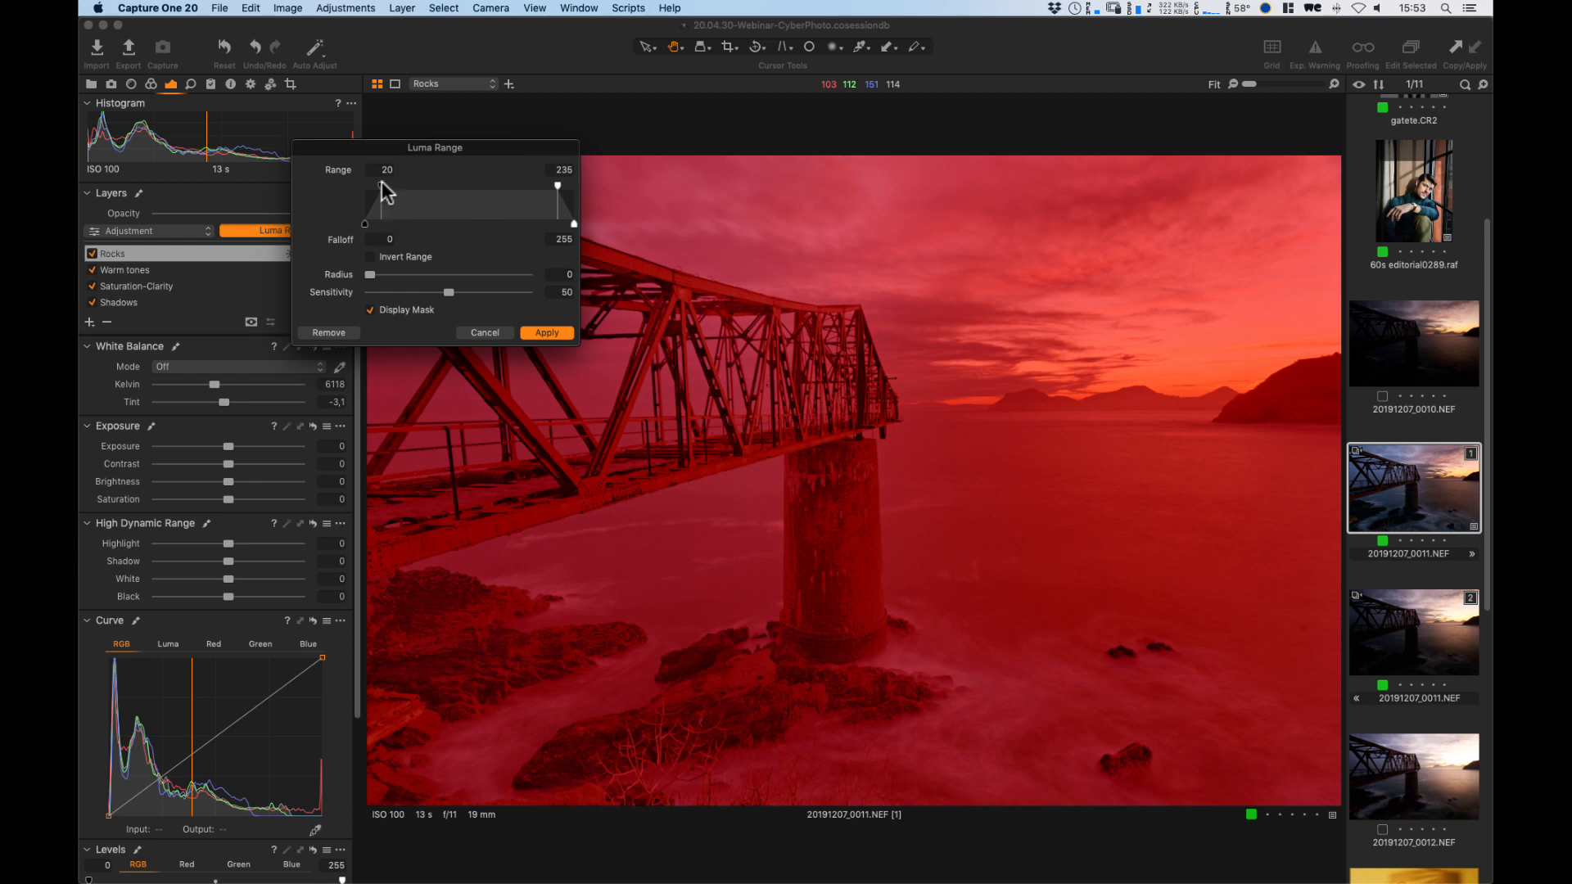
{"action": "left_click_drag", "start_coordinate": [558, 185], "coordinate": [389, 185]}
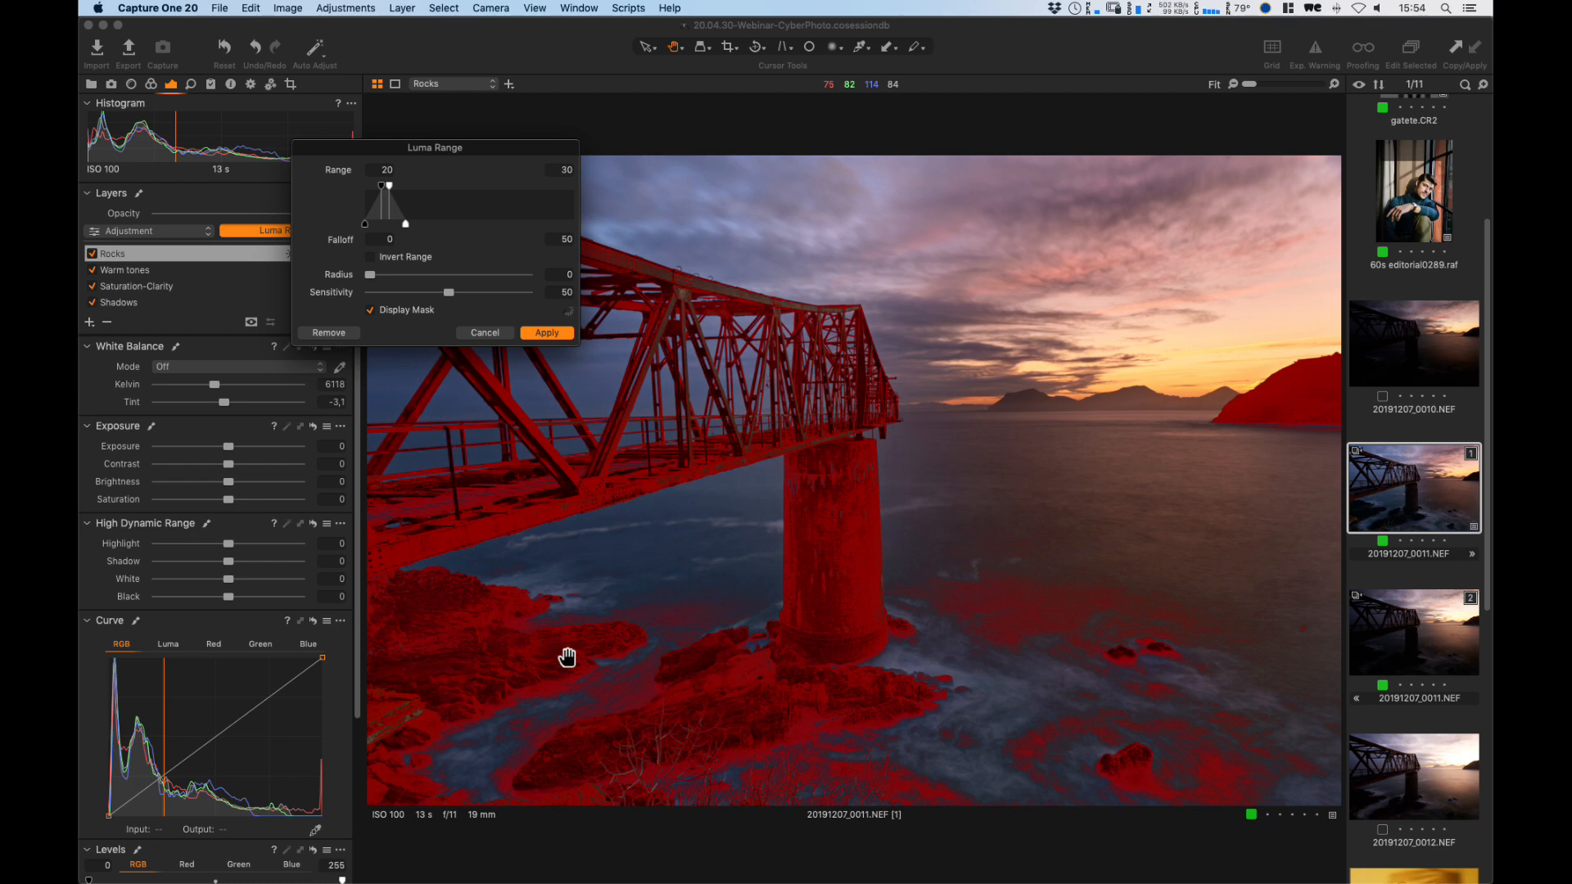
{"action": "mouse_move", "coordinate": [385, 187]}
{"action": "left_mouse_down"}
{"action": "mouse_move", "coordinate": [368, 184]}
{"action": "mouse_move", "coordinate": [406, 187]}
{"action": "mouse_move", "coordinate": [347, 190]}
{"action": "mouse_move", "coordinate": [395, 185]}
{"action": "mouse_move", "coordinate": [376, 186]}
{"action": "left_mouse_up"}
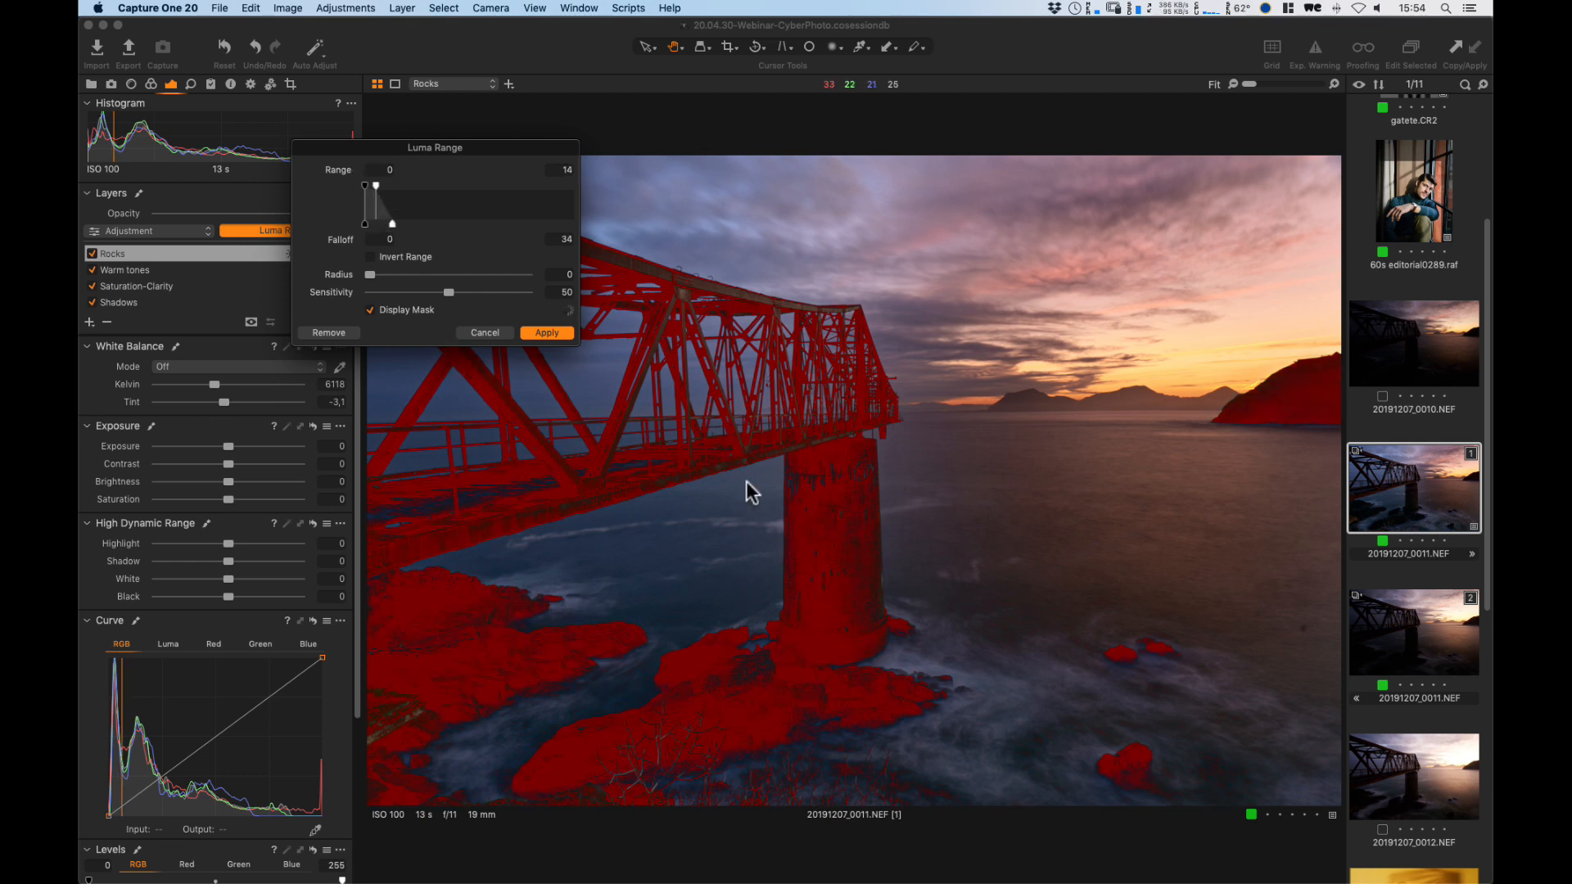
{"action": "mouse_move", "coordinate": [390, 225]}
{"action": "left_mouse_down"}
{"action": "mouse_move", "coordinate": [408, 235]}
{"action": "mouse_move", "coordinate": [392, 242]}
{"action": "left_mouse_up"}
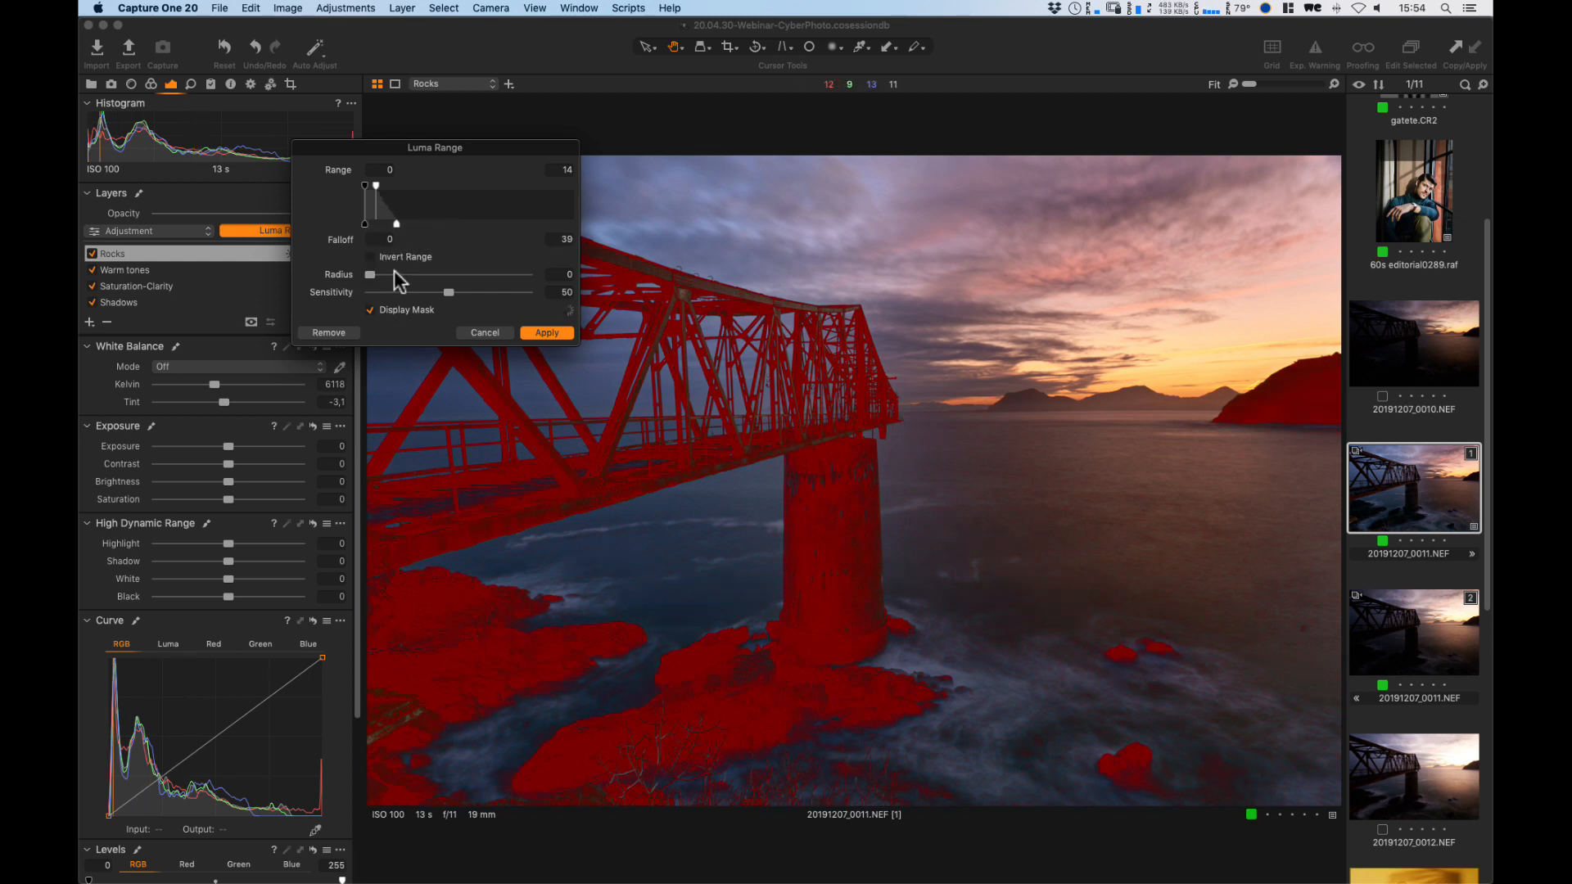
Try several Radius values for the Rocks luma mask, set the Radius to 88.4 and apply the Luma Range.
{"action": "left_click_drag", "start_coordinate": [371, 276], "coordinate": [480, 277]}
{"action": "left_click", "coordinate": [476, 276]}
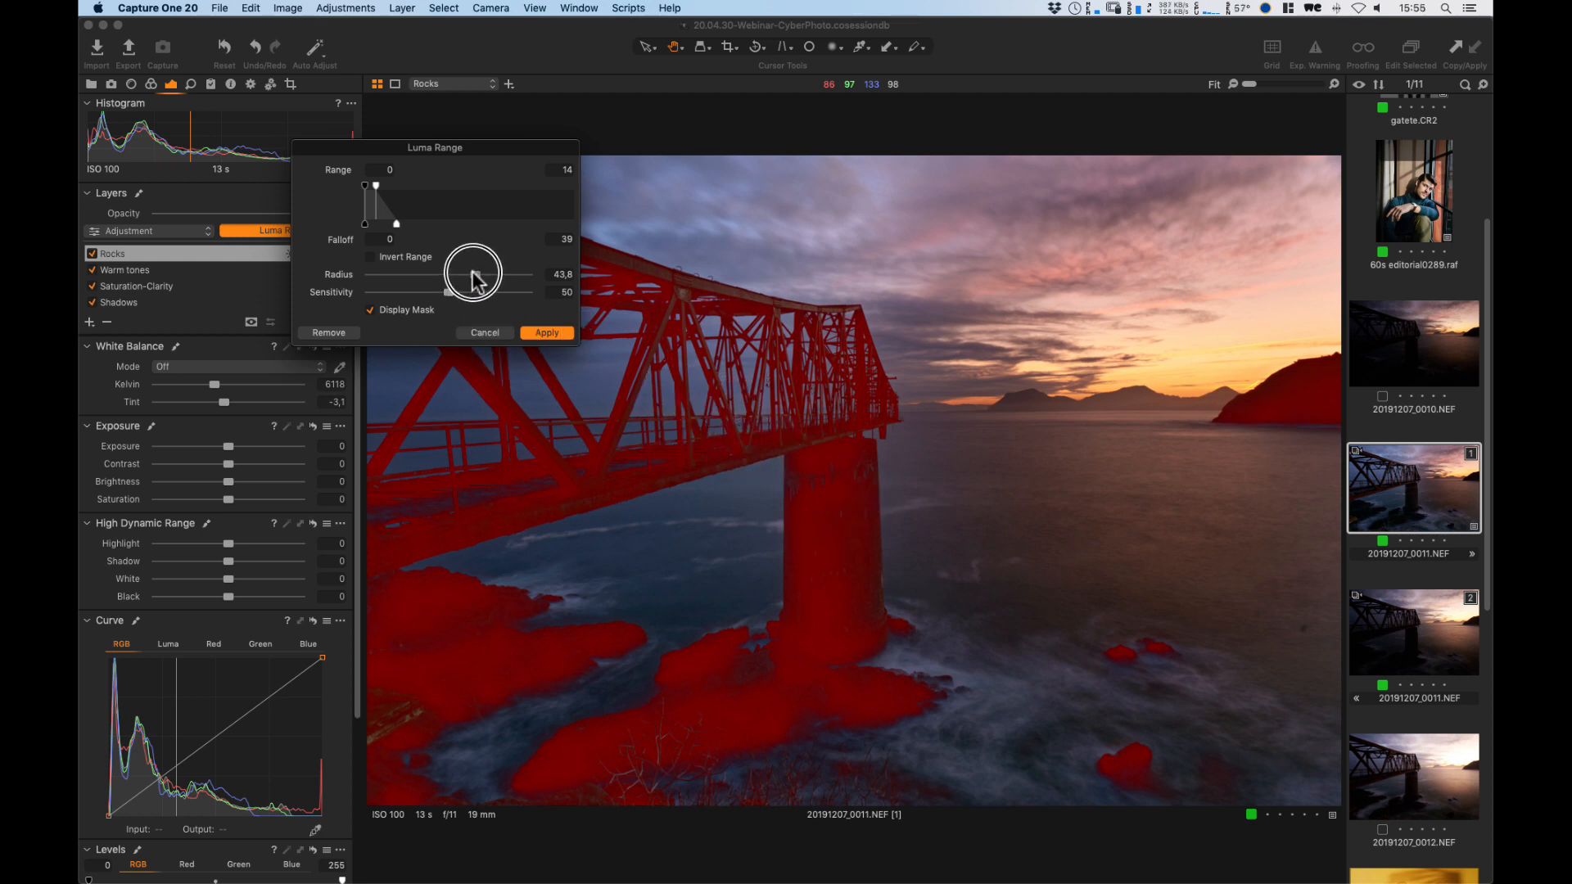
{"action": "left_click_drag", "start_coordinate": [472, 274], "coordinate": [476, 279]}
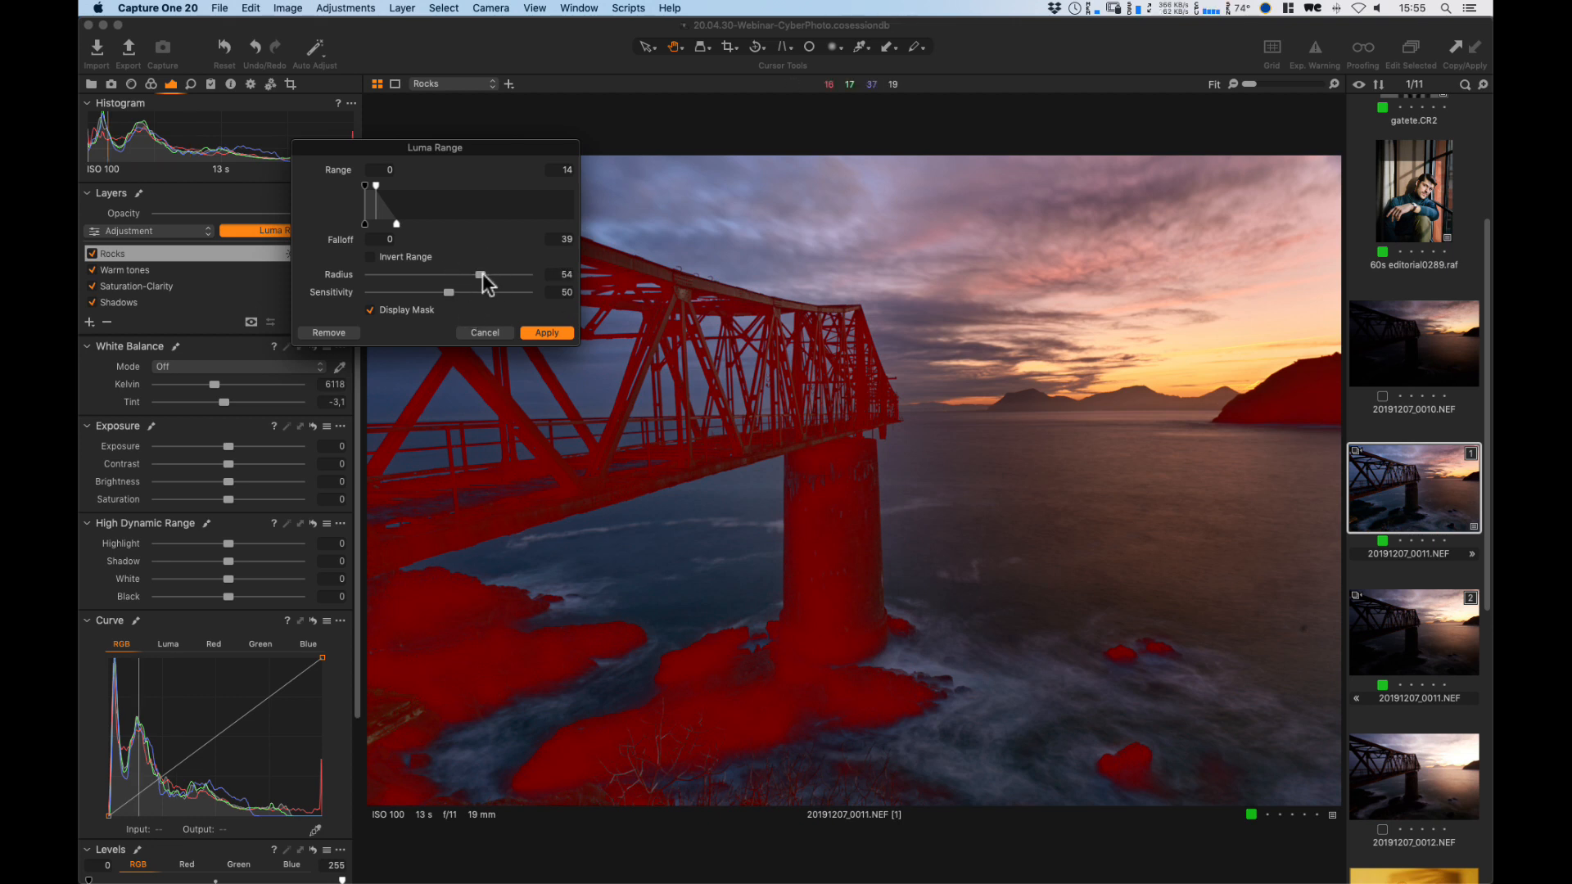
{"action": "left_click", "coordinate": [552, 339]}
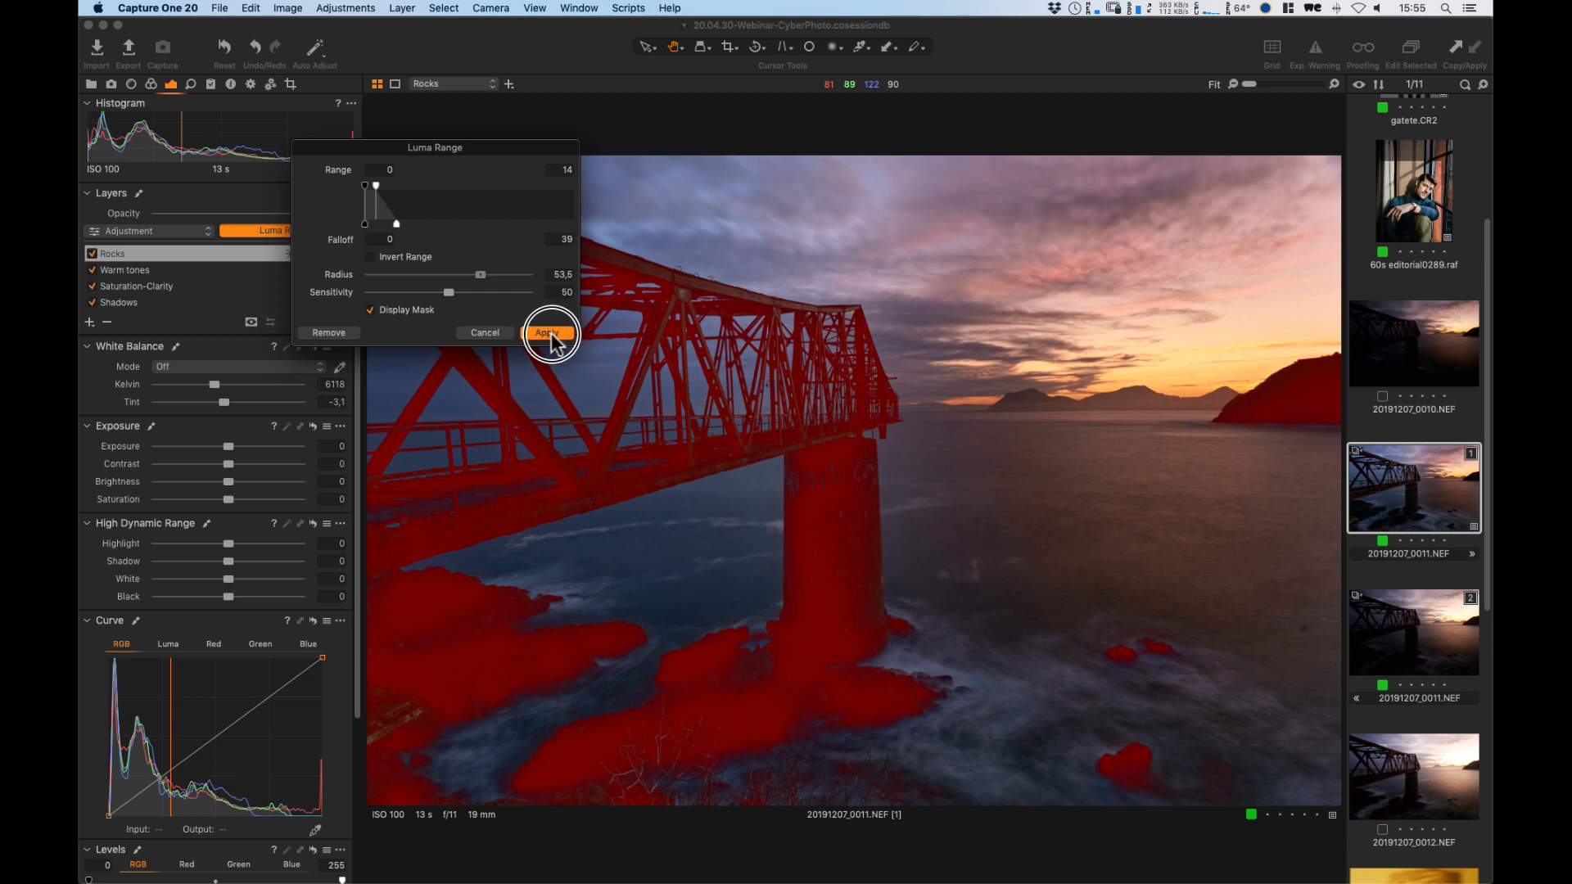
{"action": "left_click_drag", "start_coordinate": [552, 335], "coordinate": [550, 331]}
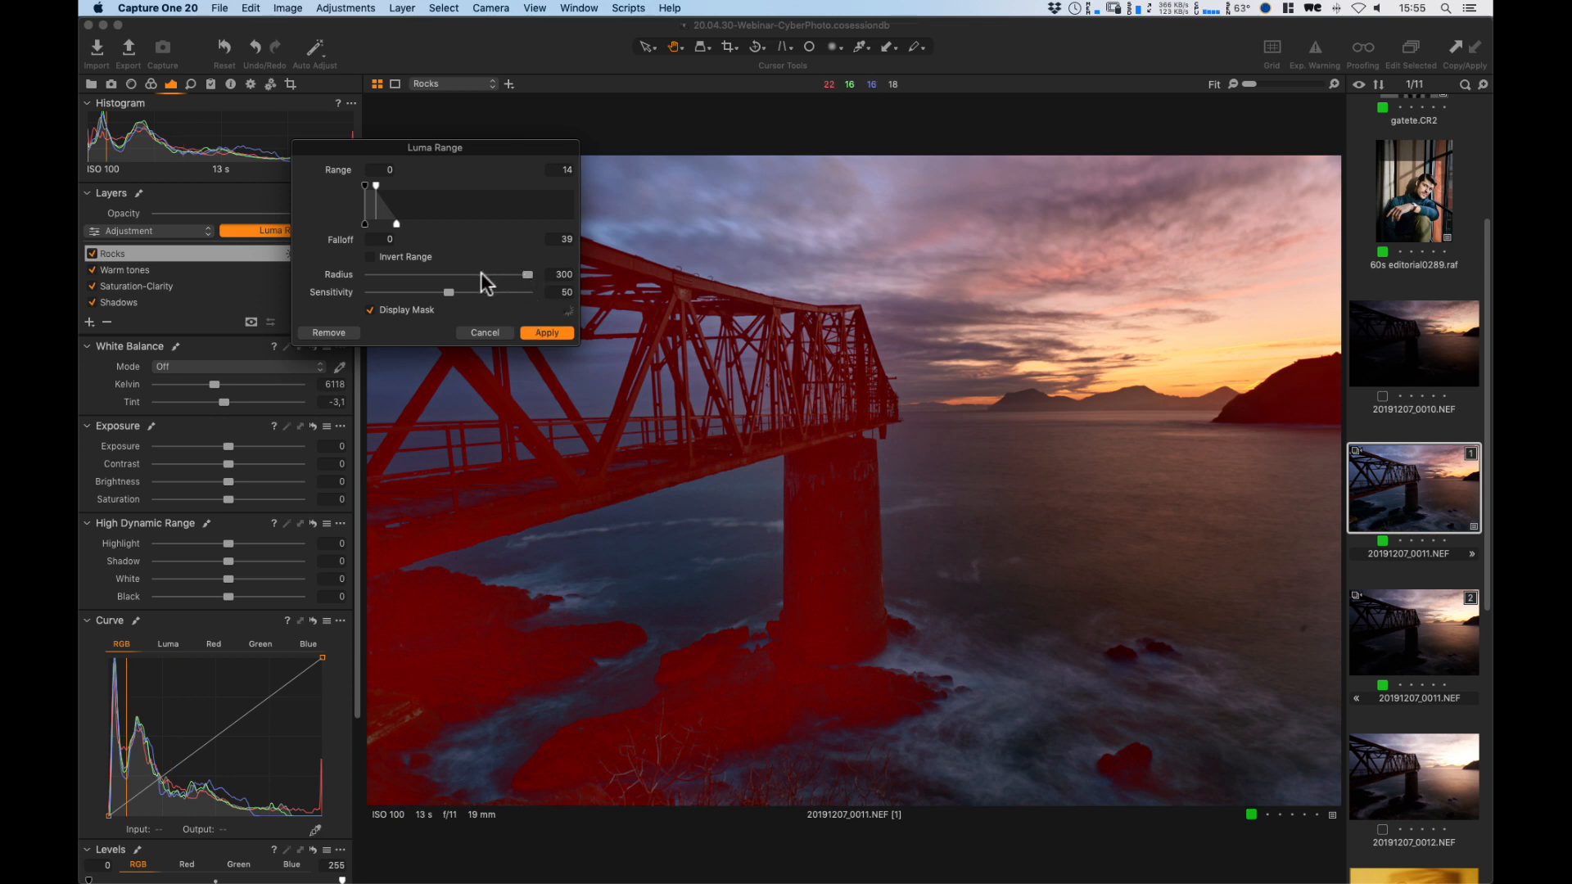
{"action": "mouse_move", "coordinate": [483, 271]}
{"action": "left_mouse_down"}
{"action": "mouse_move", "coordinate": [484, 285]}
{"action": "mouse_move", "coordinate": [572, 280]}
{"action": "mouse_move", "coordinate": [468, 285]}
{"action": "mouse_move", "coordinate": [494, 280]}
{"action": "left_mouse_up"}
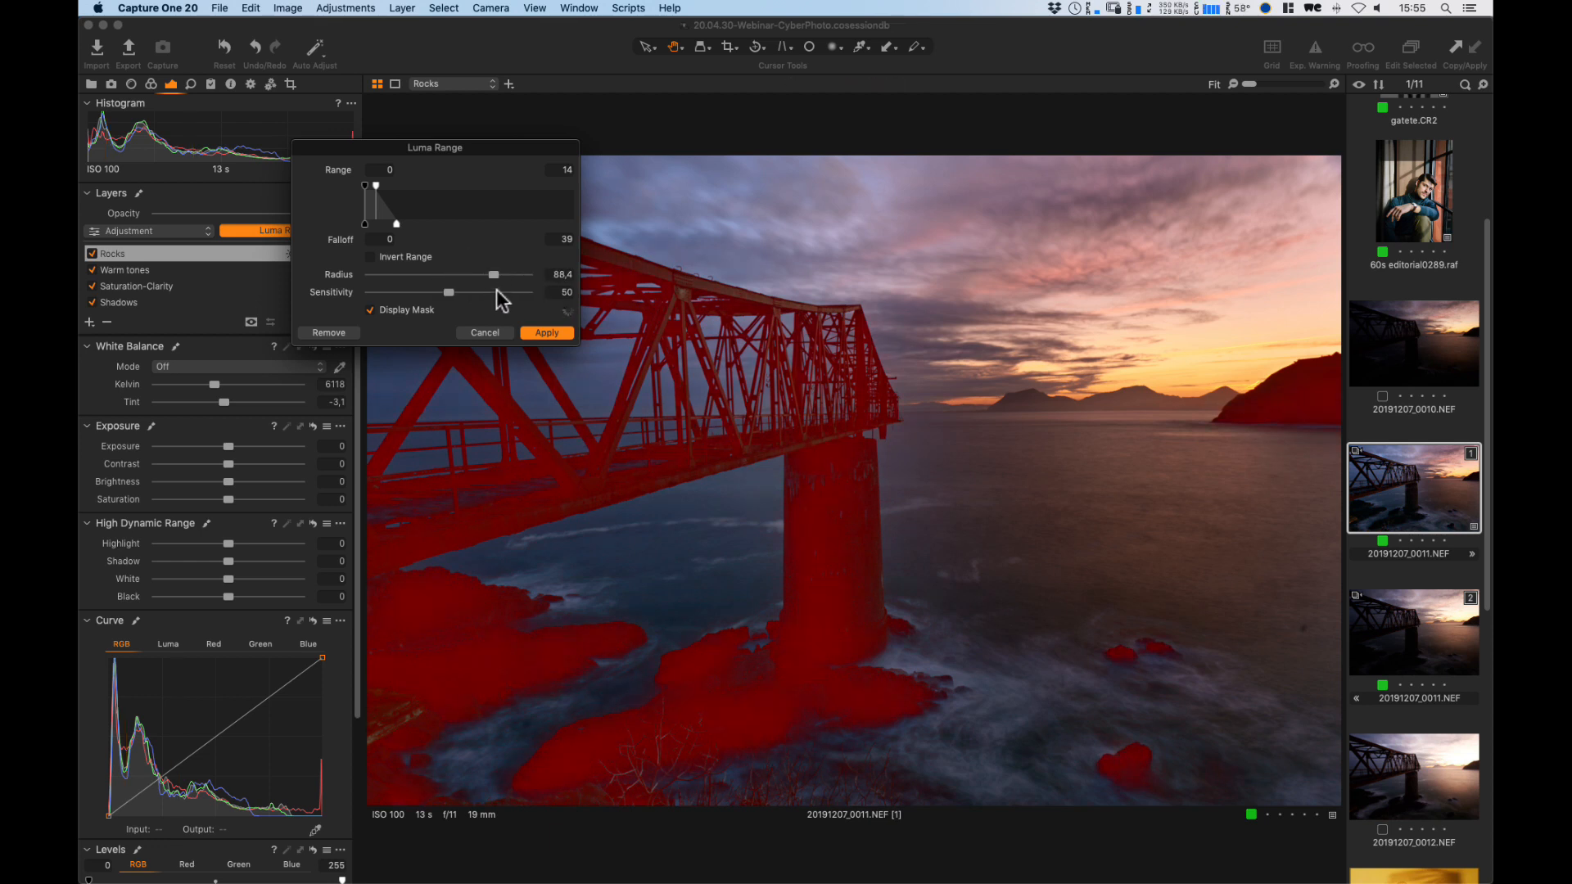
{"action": "left_click", "coordinate": [557, 334]}
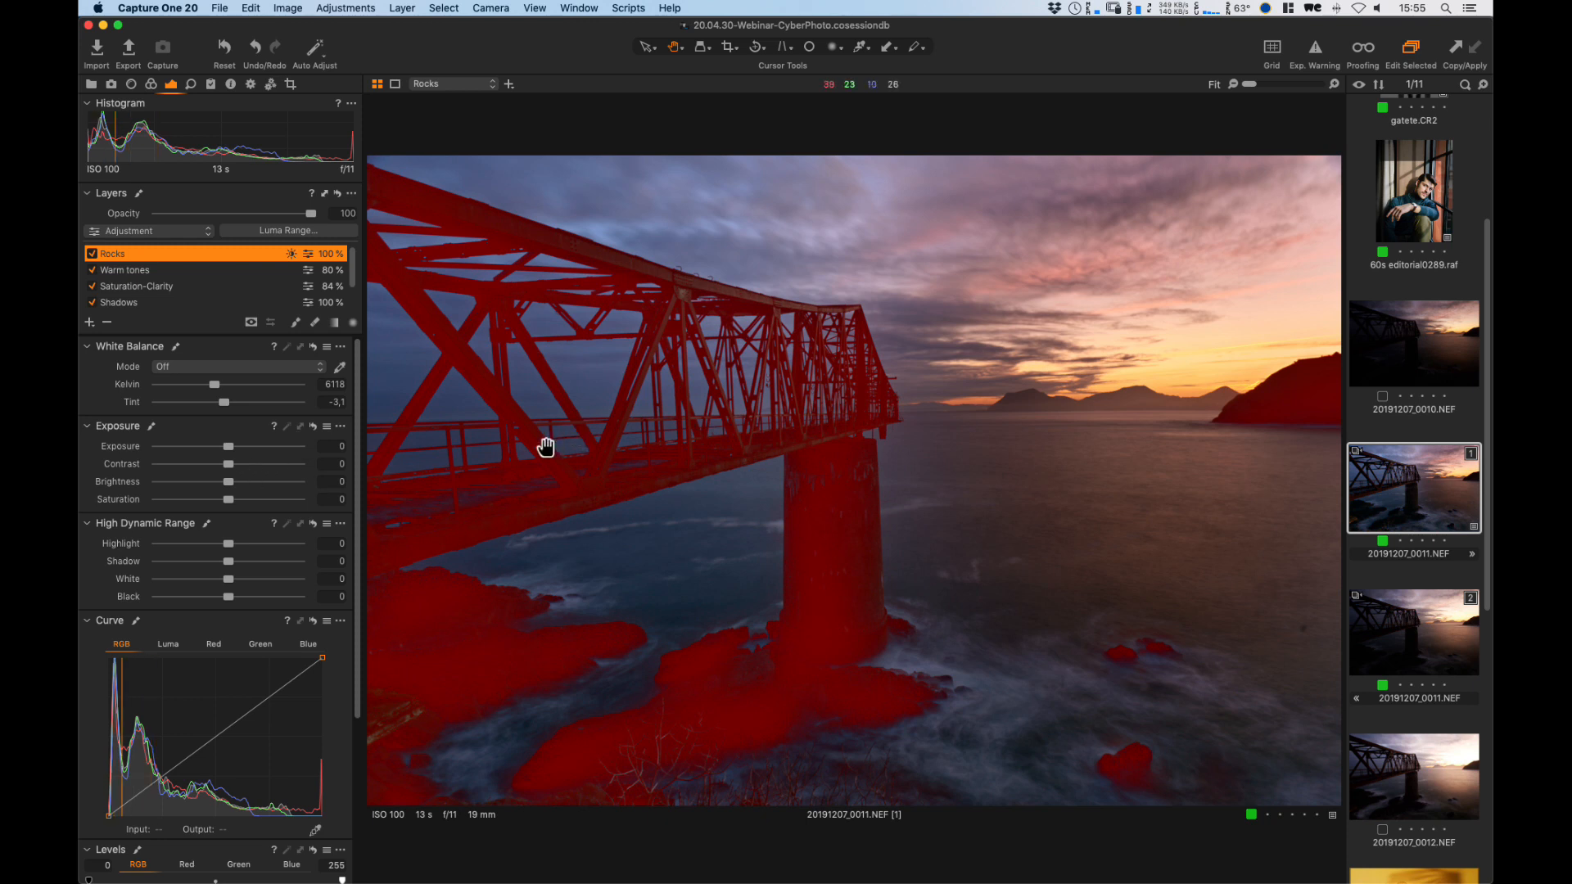
Hide the mask and set the Rocks layer's High Dynamic Range Shadow to 36 and Black to 2, checking the rocks and pillar at 100%.
{"action": "key", "text": "m"}
{"action": "left_click_drag", "start_coordinate": [363, 445], "coordinate": [358, 470]}
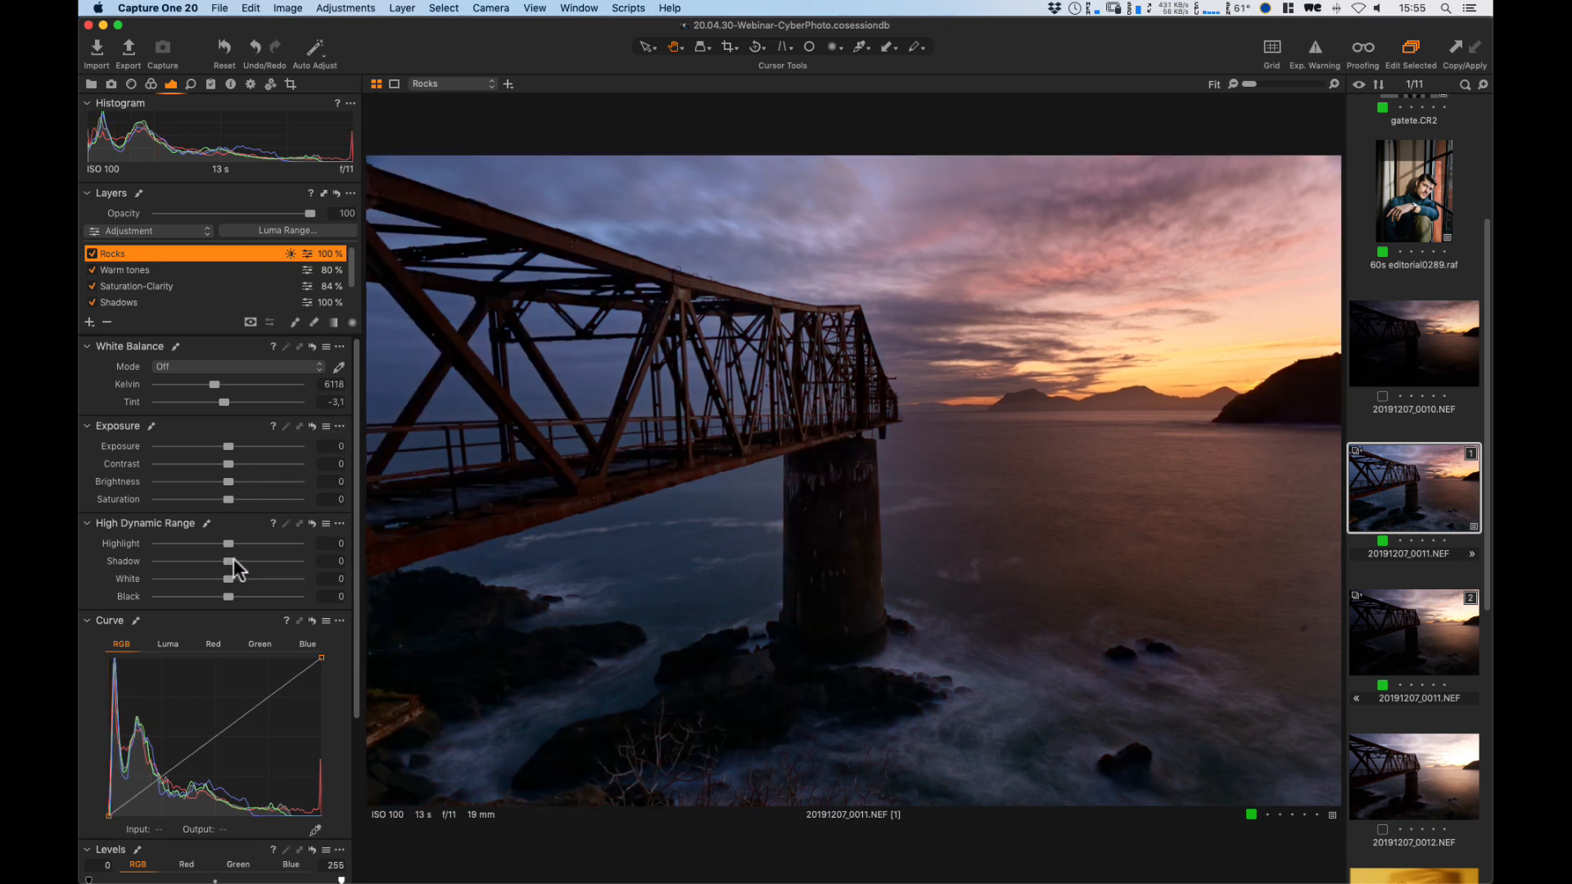
{"action": "left_click_drag", "start_coordinate": [235, 563], "coordinate": [258, 563]}
{"action": "left_click", "coordinate": [484, 624]}
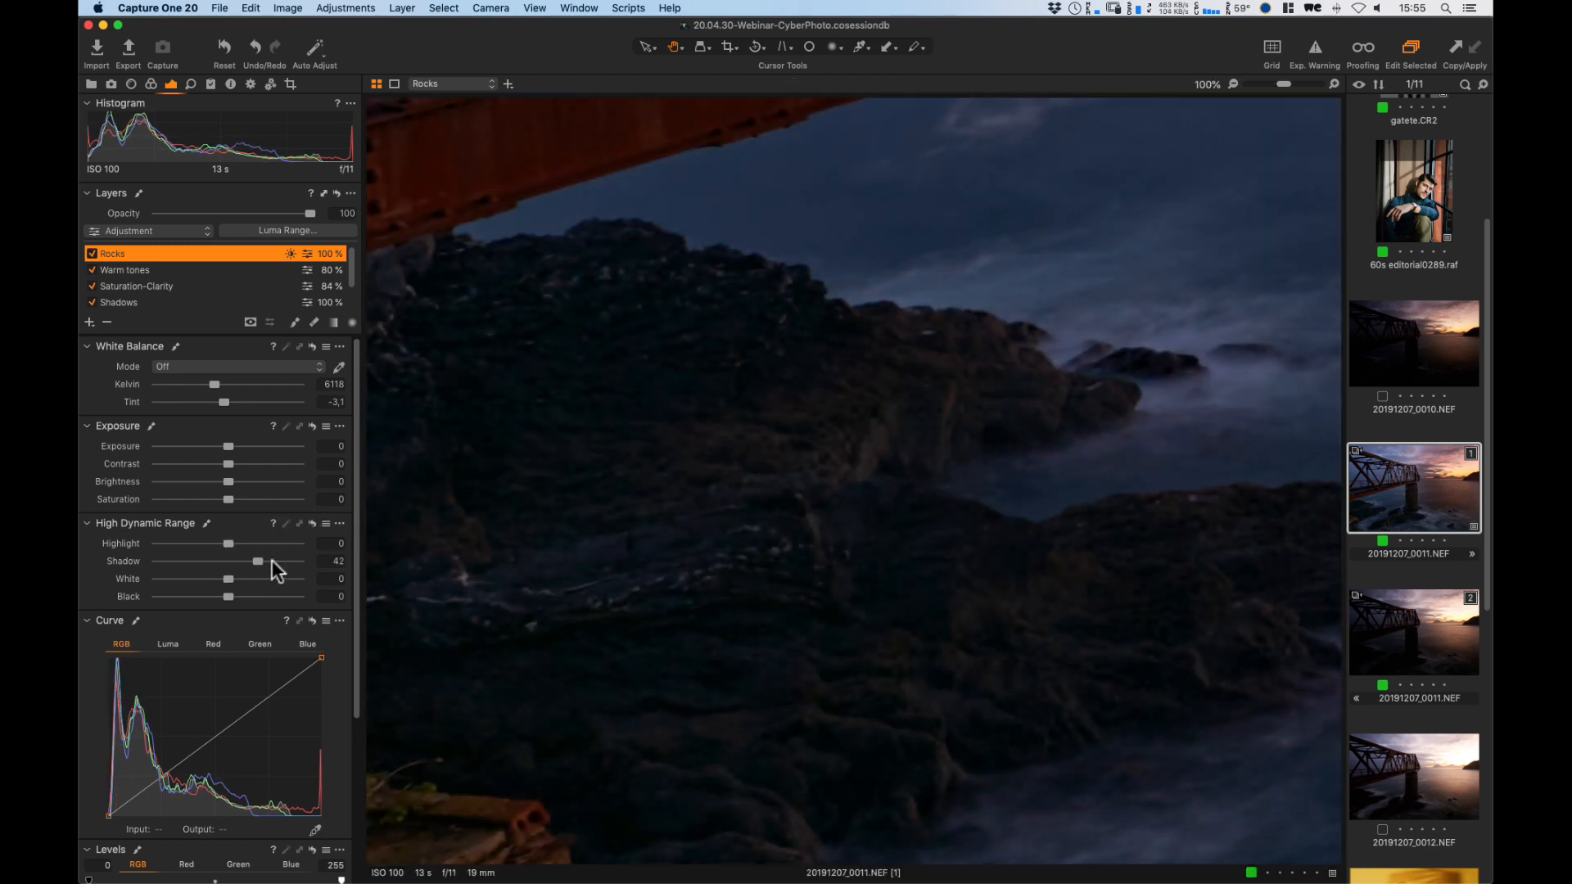
{"action": "left_click_drag", "start_coordinate": [927, 617], "coordinate": [813, 481]}
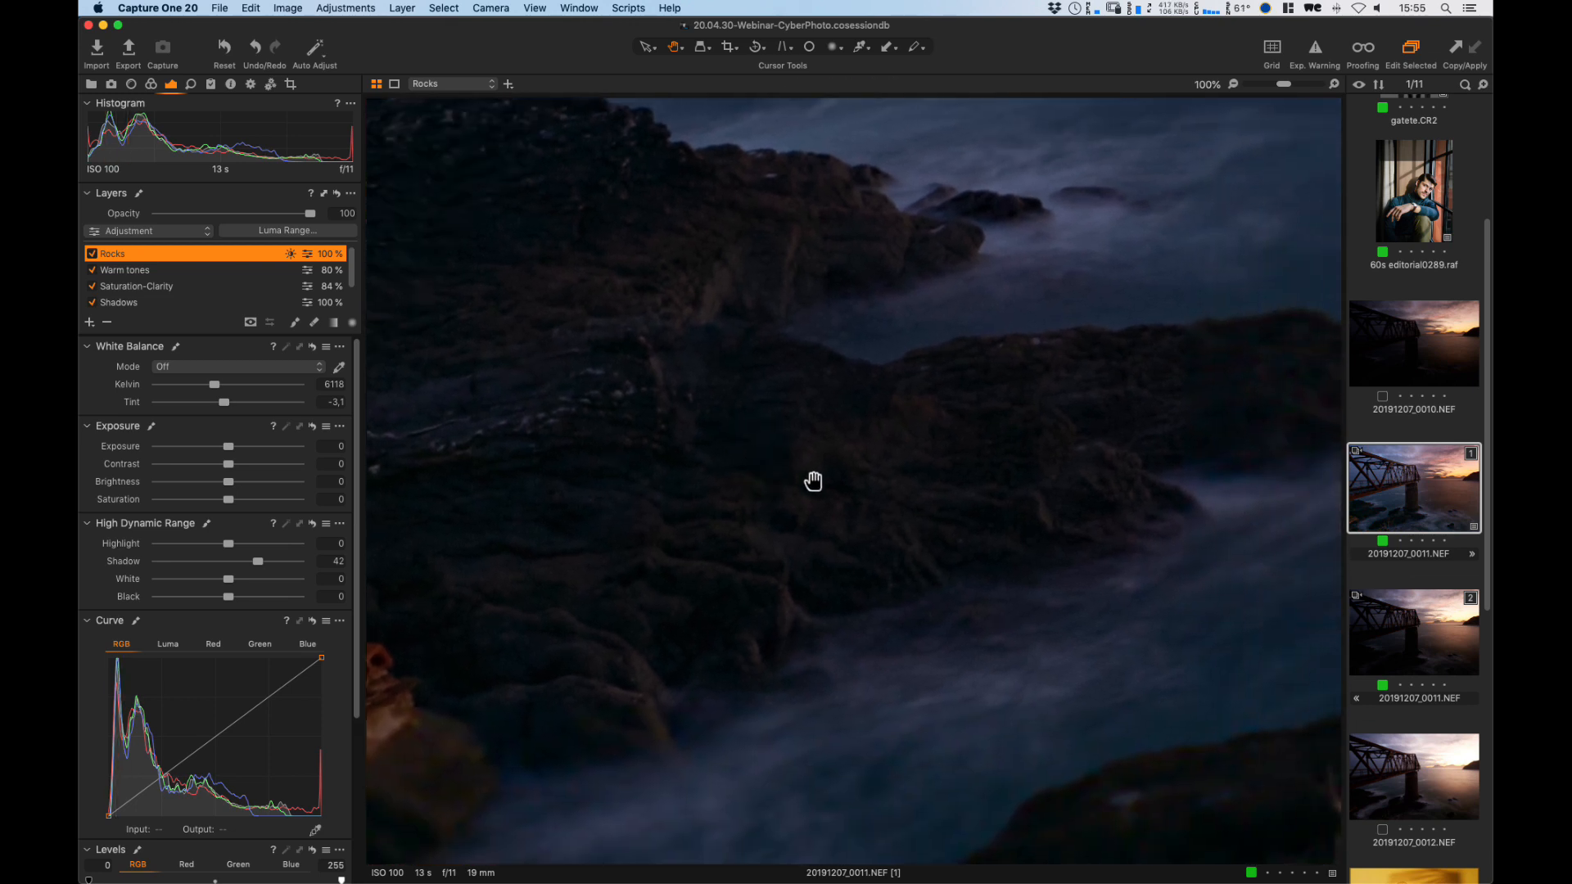
{"action": "left_click", "coordinate": [1124, 386]}
{"action": "left_click", "coordinate": [828, 508]}
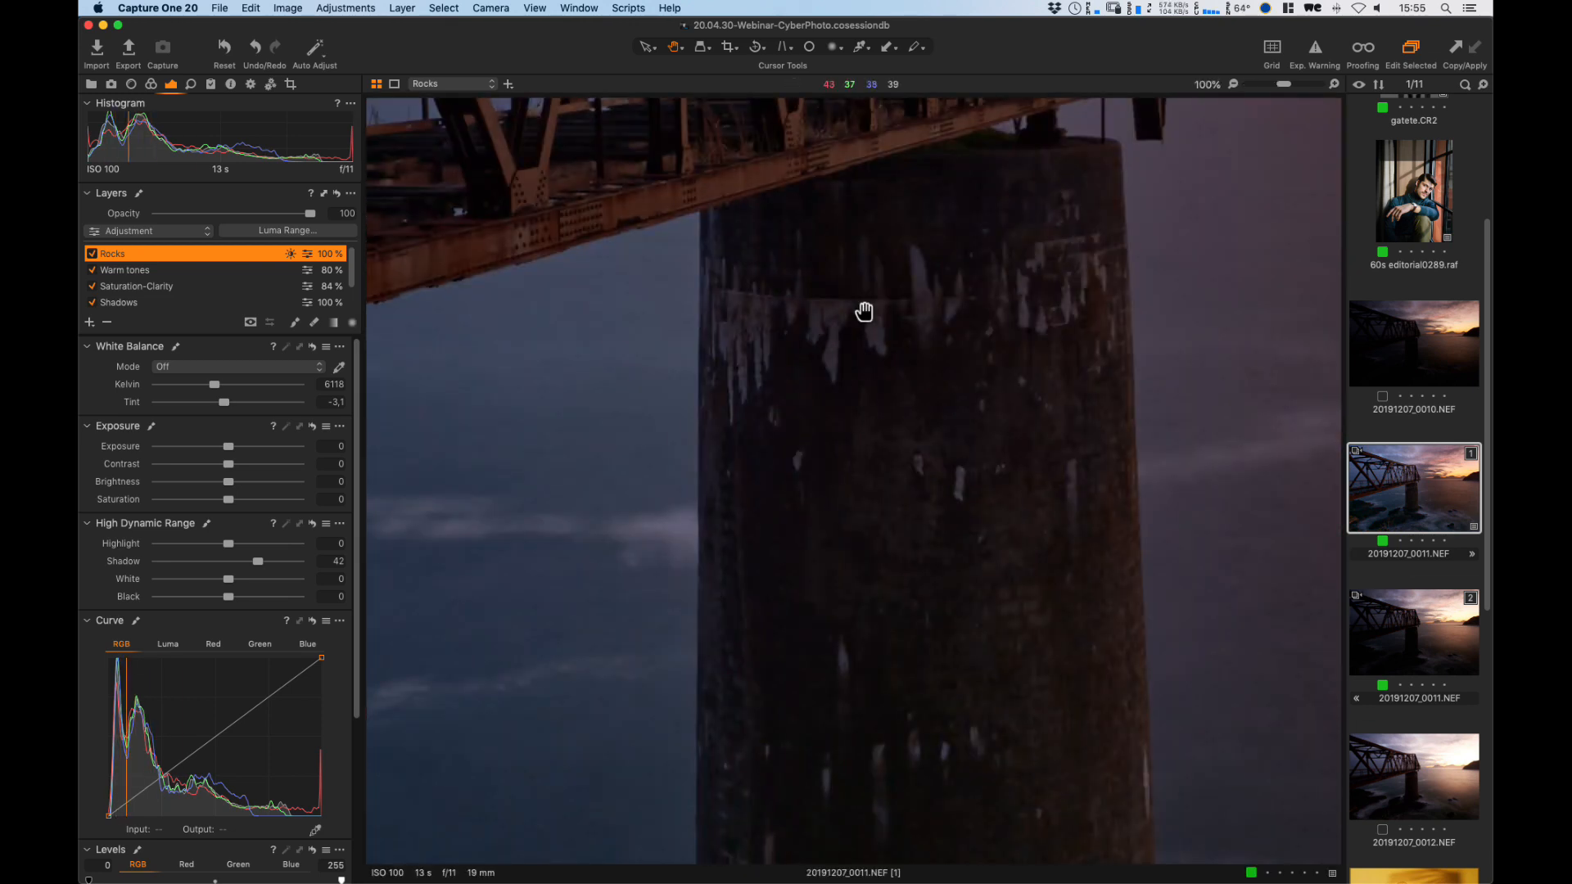
{"action": "left_click_drag", "start_coordinate": [882, 640], "coordinate": [948, 435]}
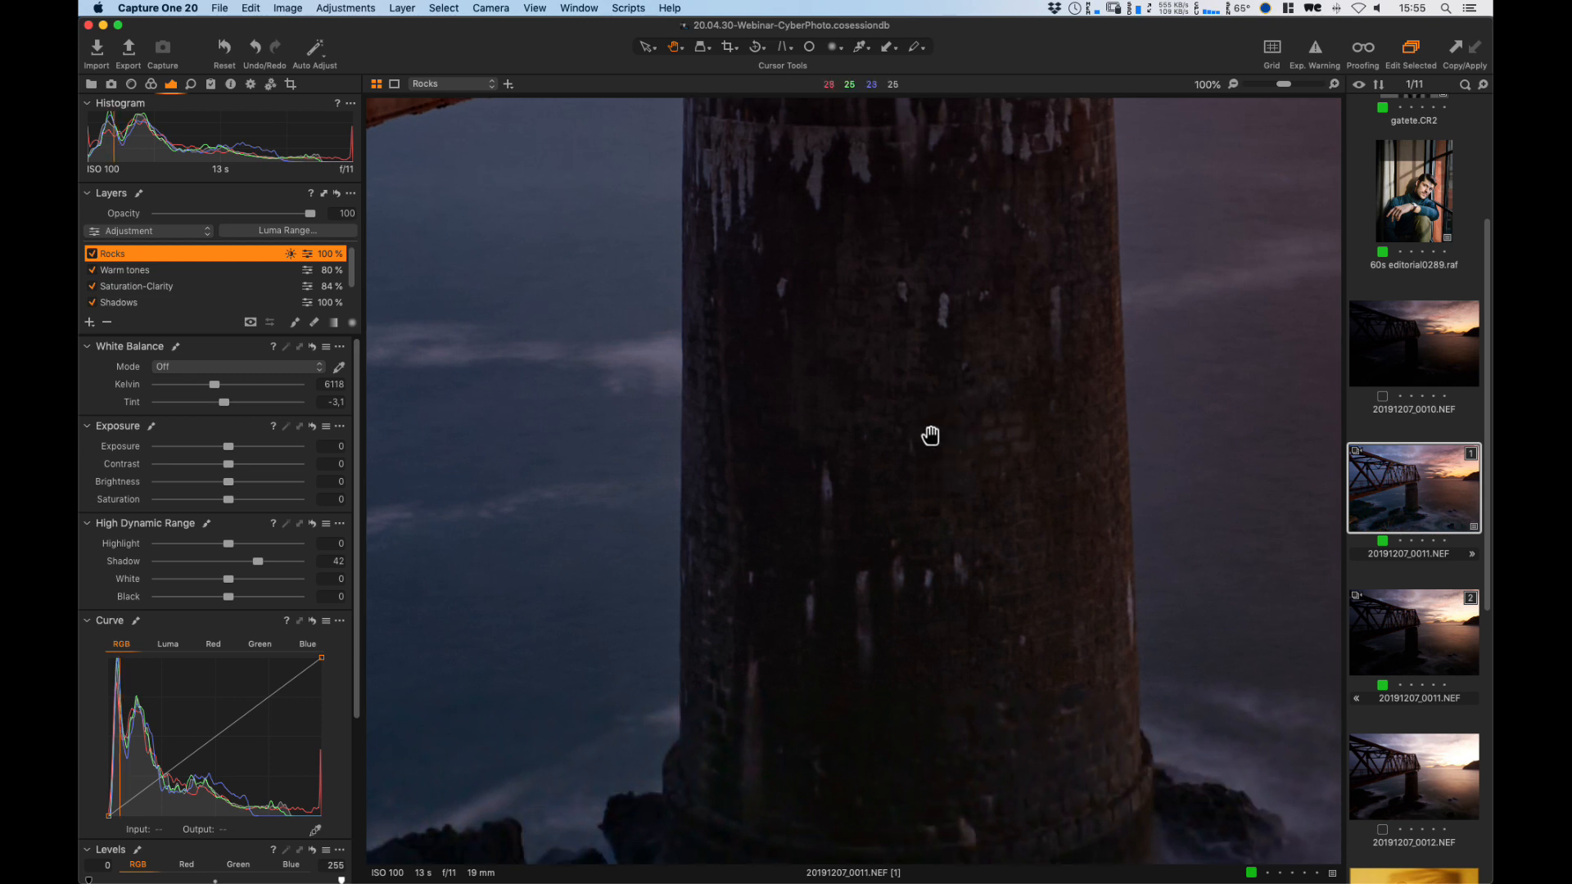
{"action": "left_click", "coordinate": [924, 449]}
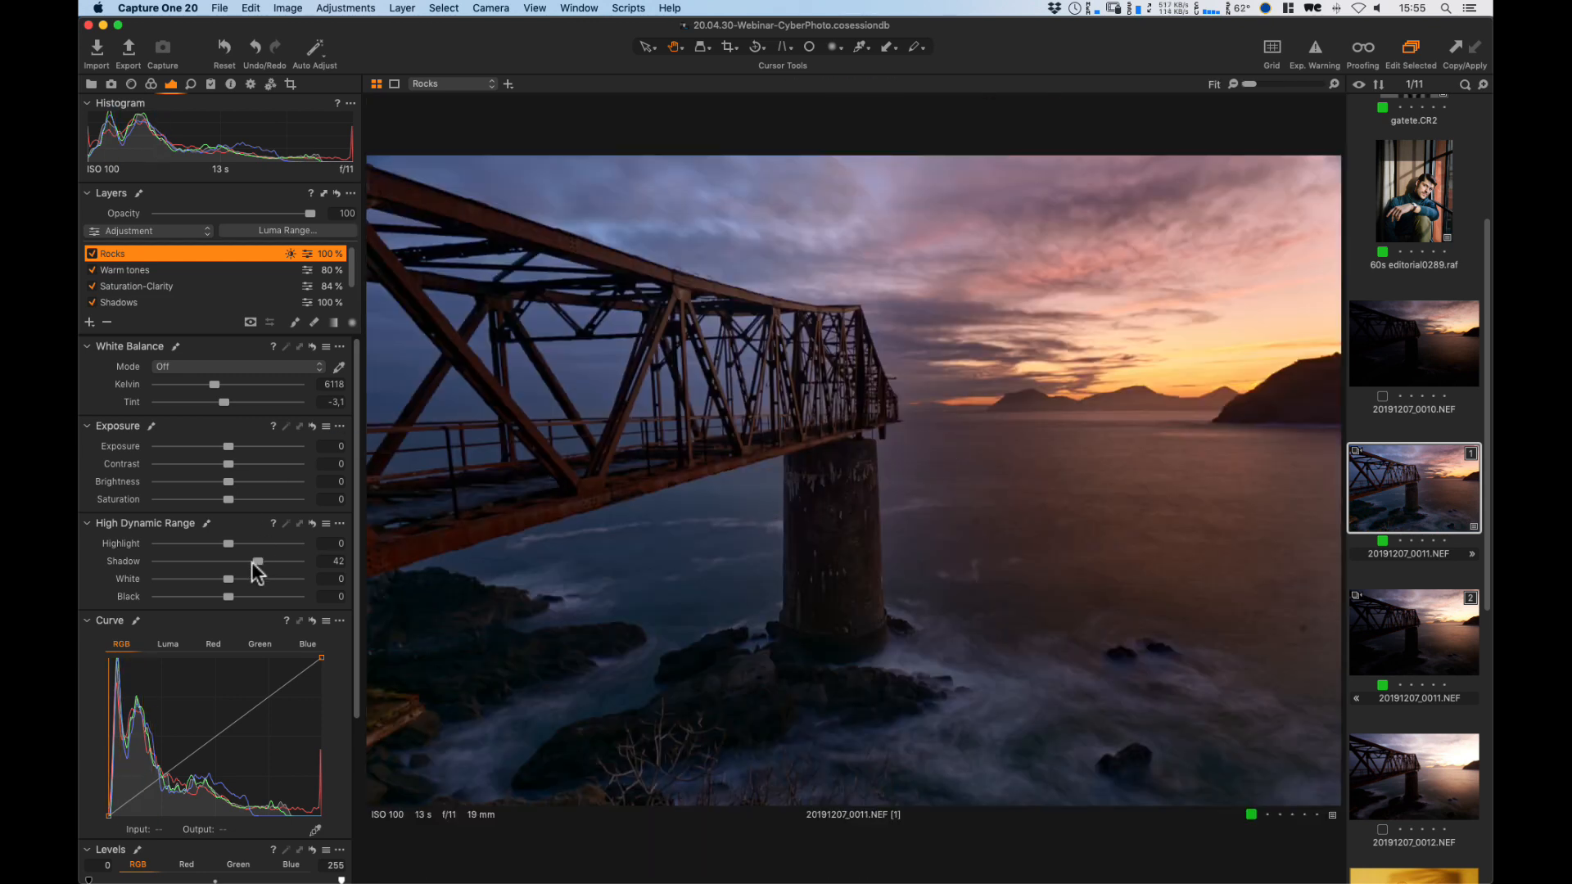
{"action": "left_click_drag", "start_coordinate": [253, 562], "coordinate": [232, 598]}
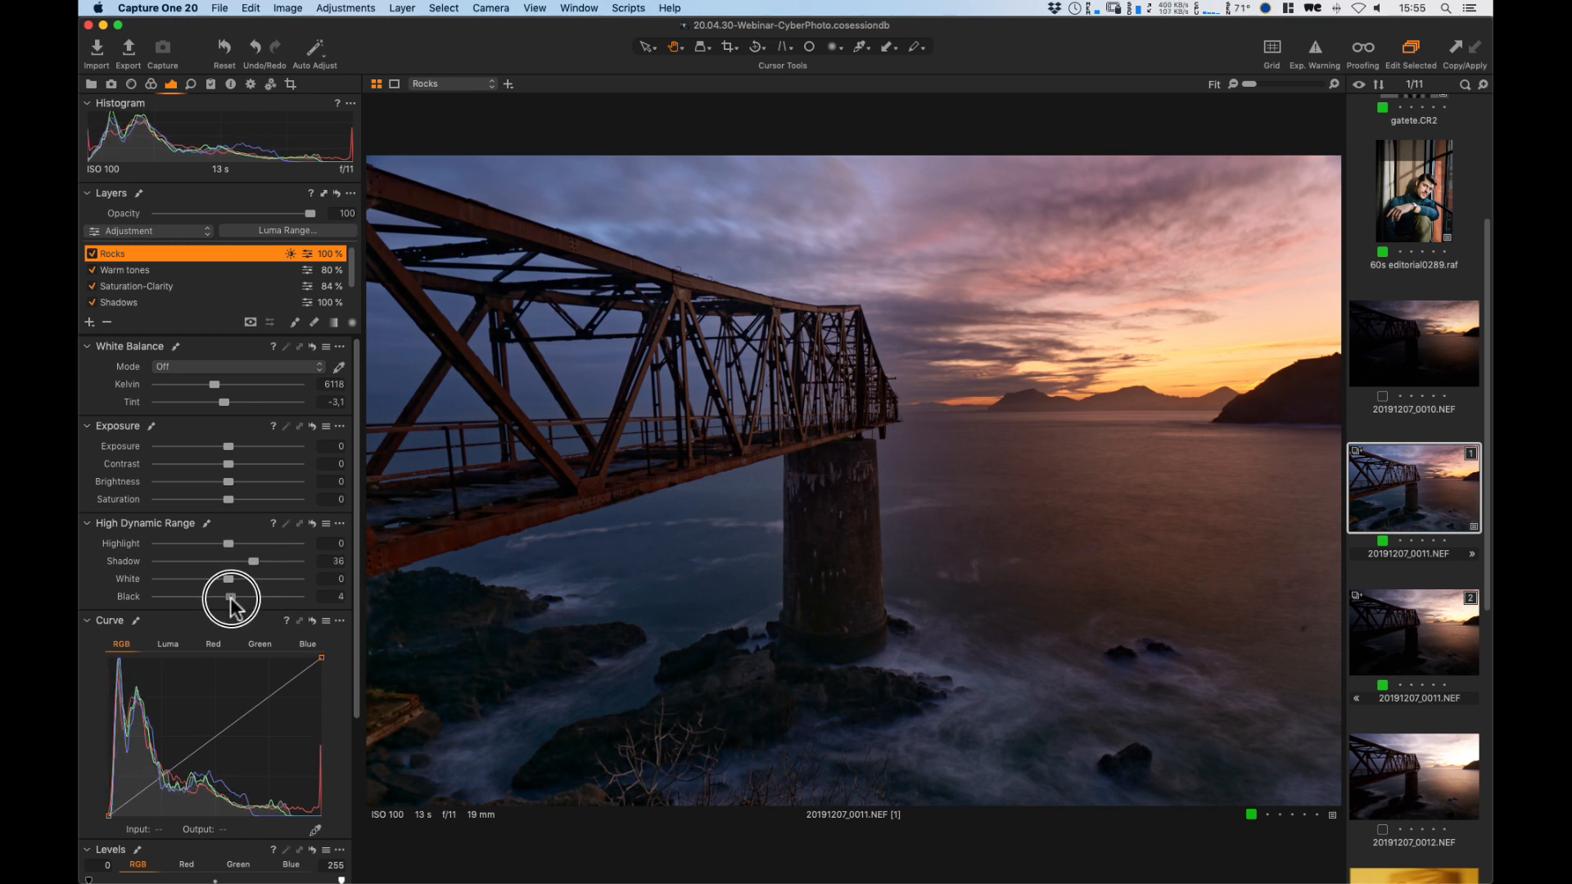
{"action": "key", "text": "Down"}
{"action": "key", "text": "Down"}
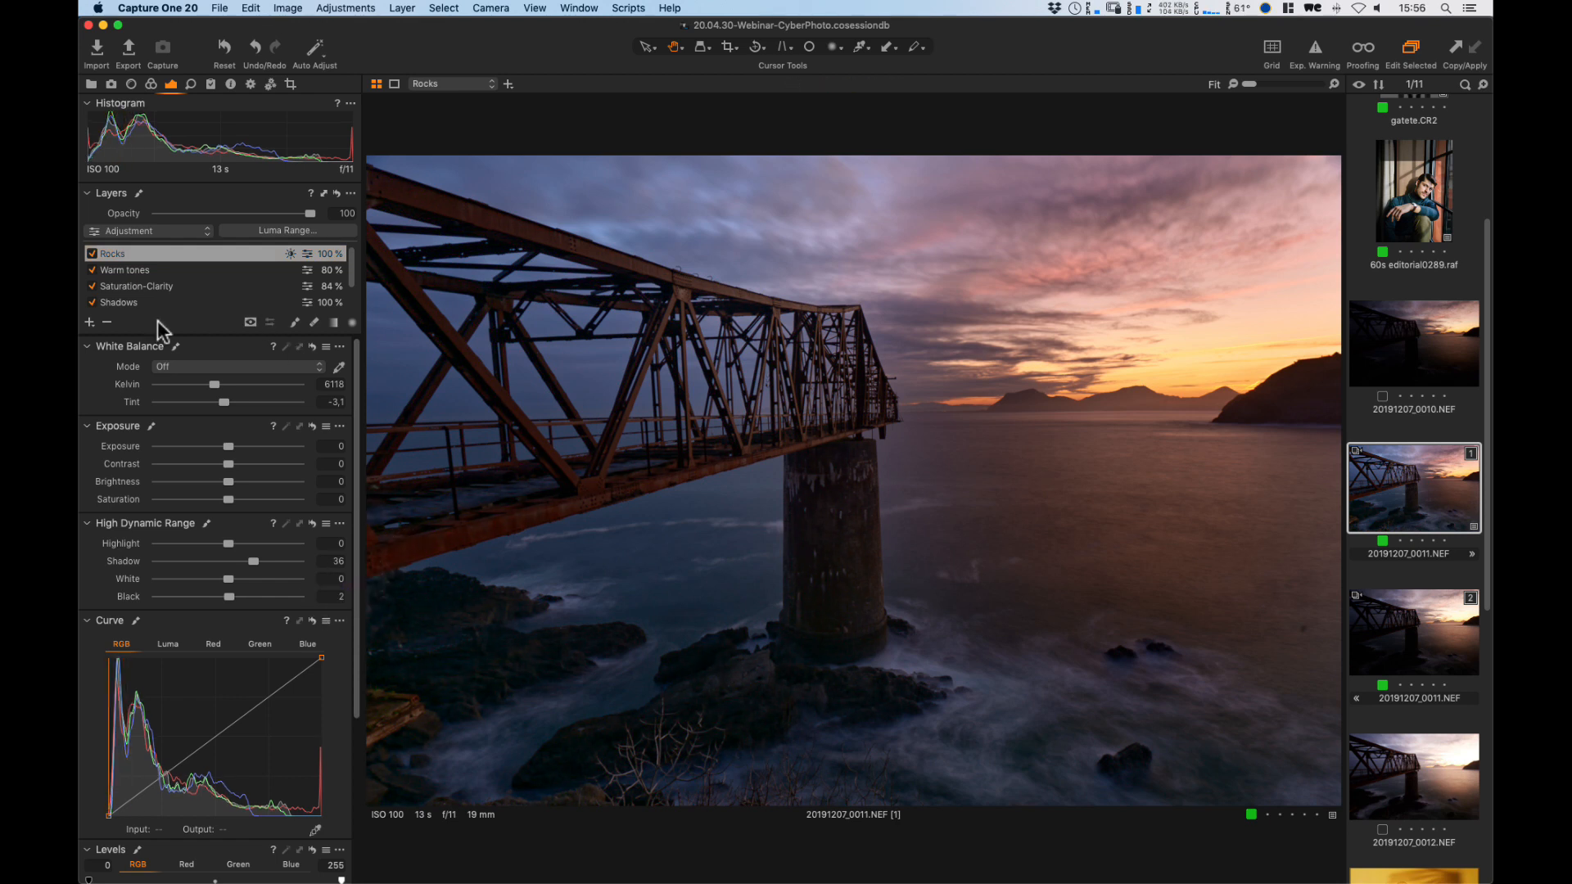
Compare the image with and without the Rocks layer and review which areas its mask covers.
{"action": "left_click", "coordinate": [91, 254]}
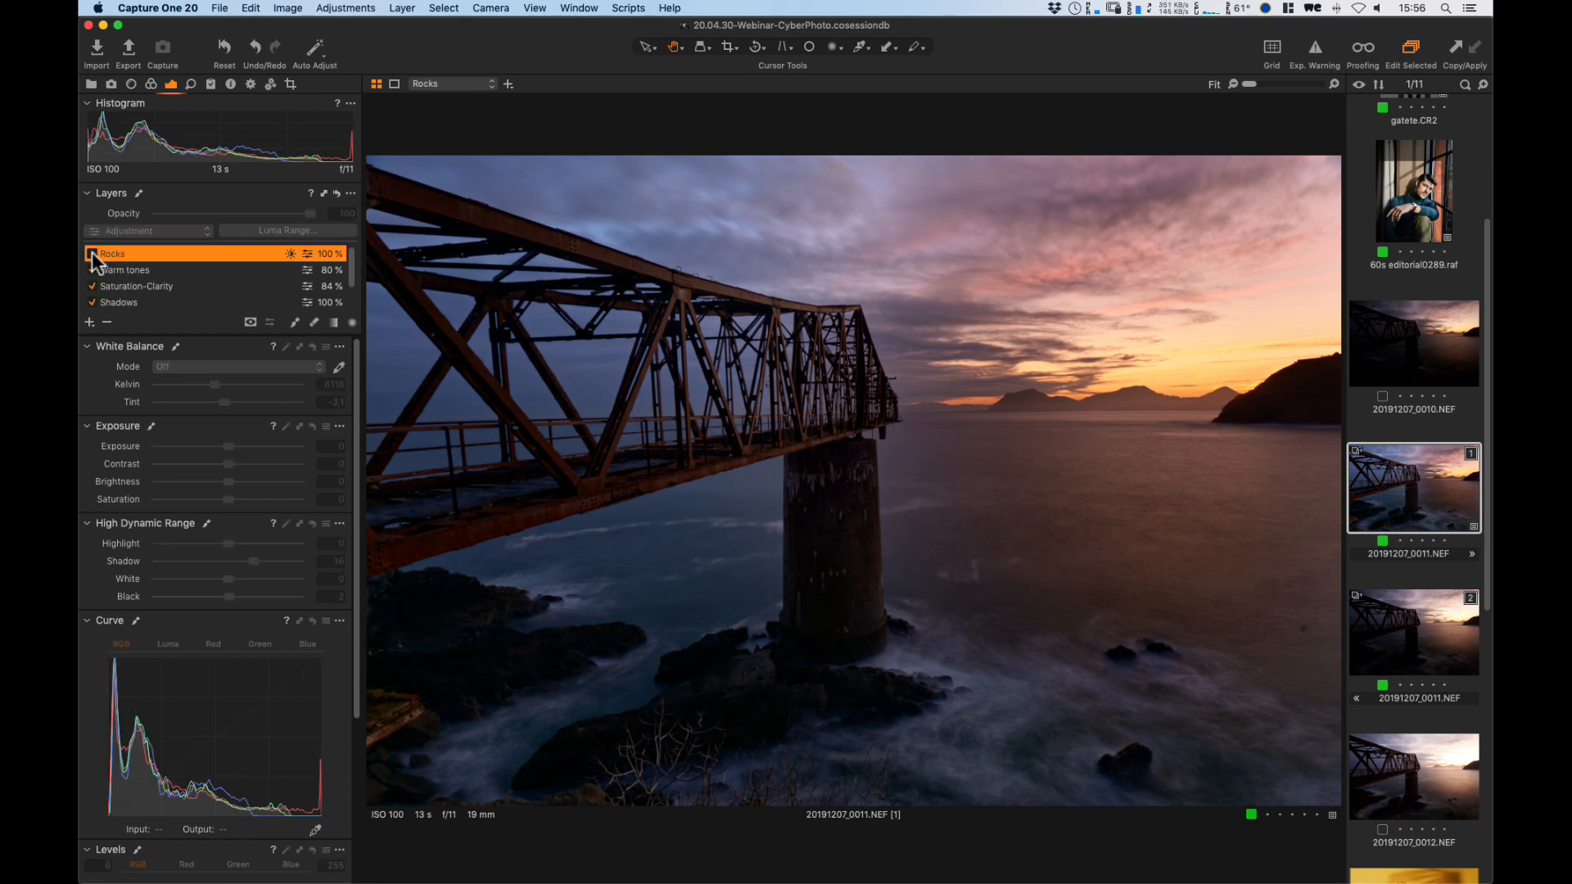
{"action": "left_click", "coordinate": [92, 254]}
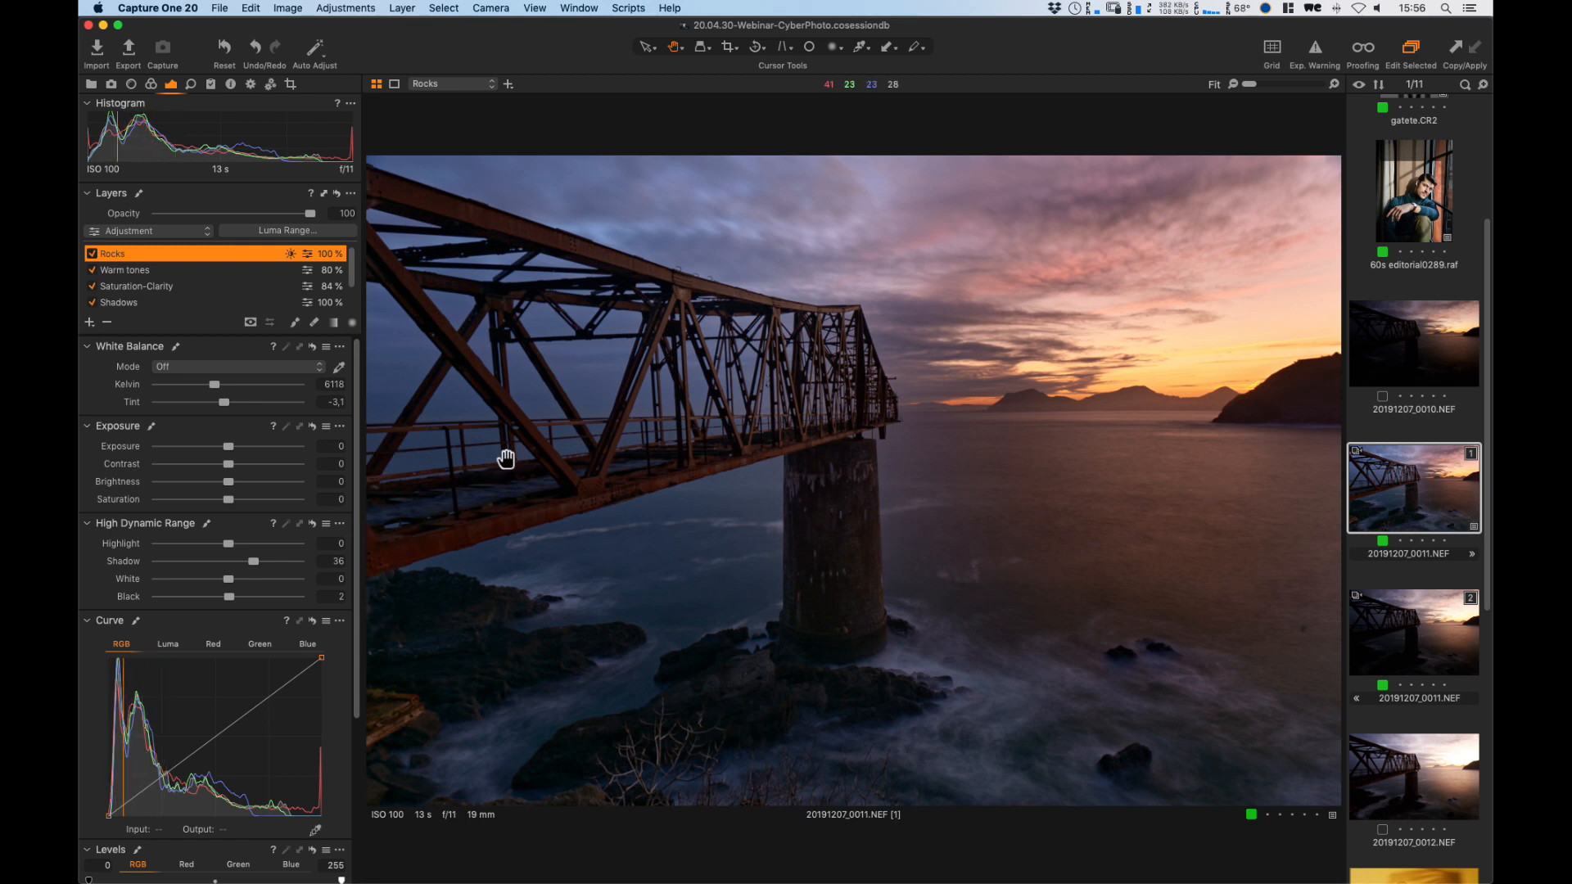
{"action": "key", "text": "m"}
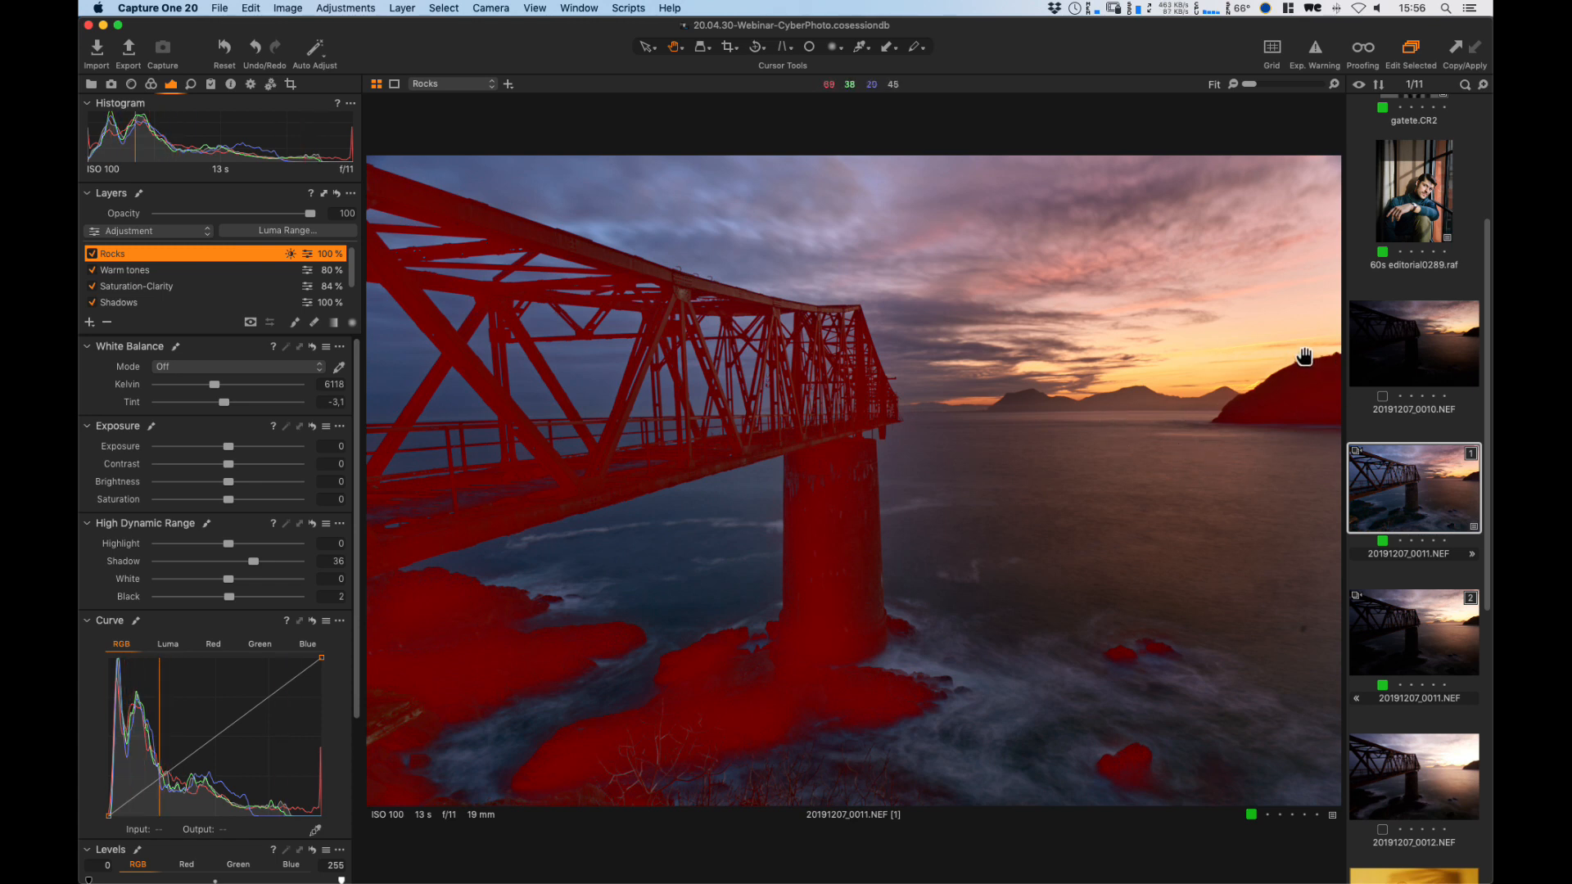
{"action": "key", "text": "m"}
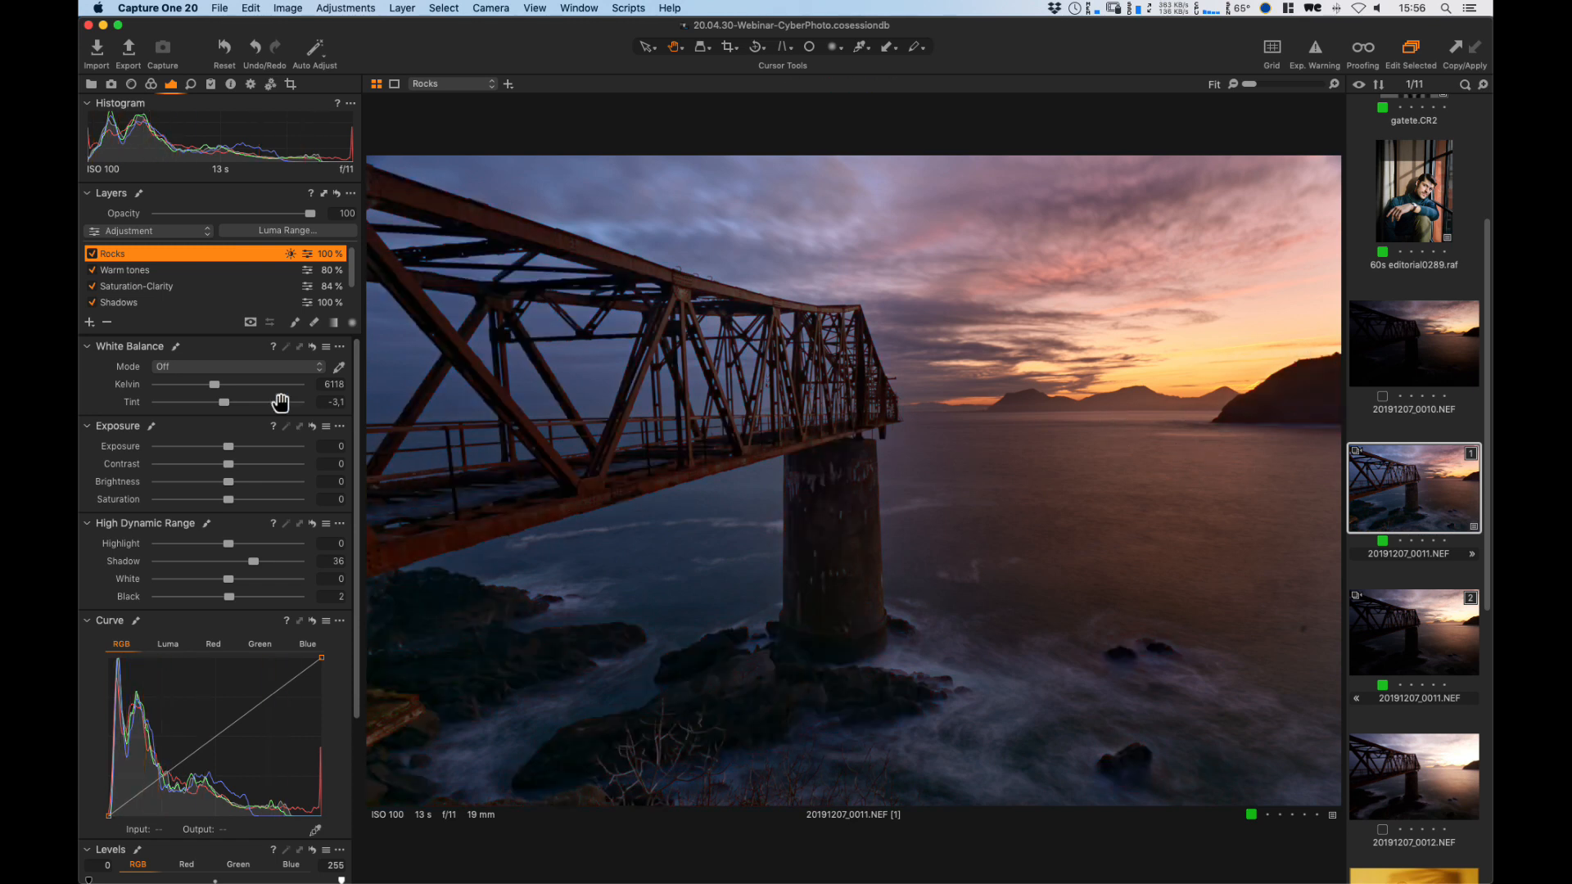
{"action": "left_click", "coordinate": [92, 254]}
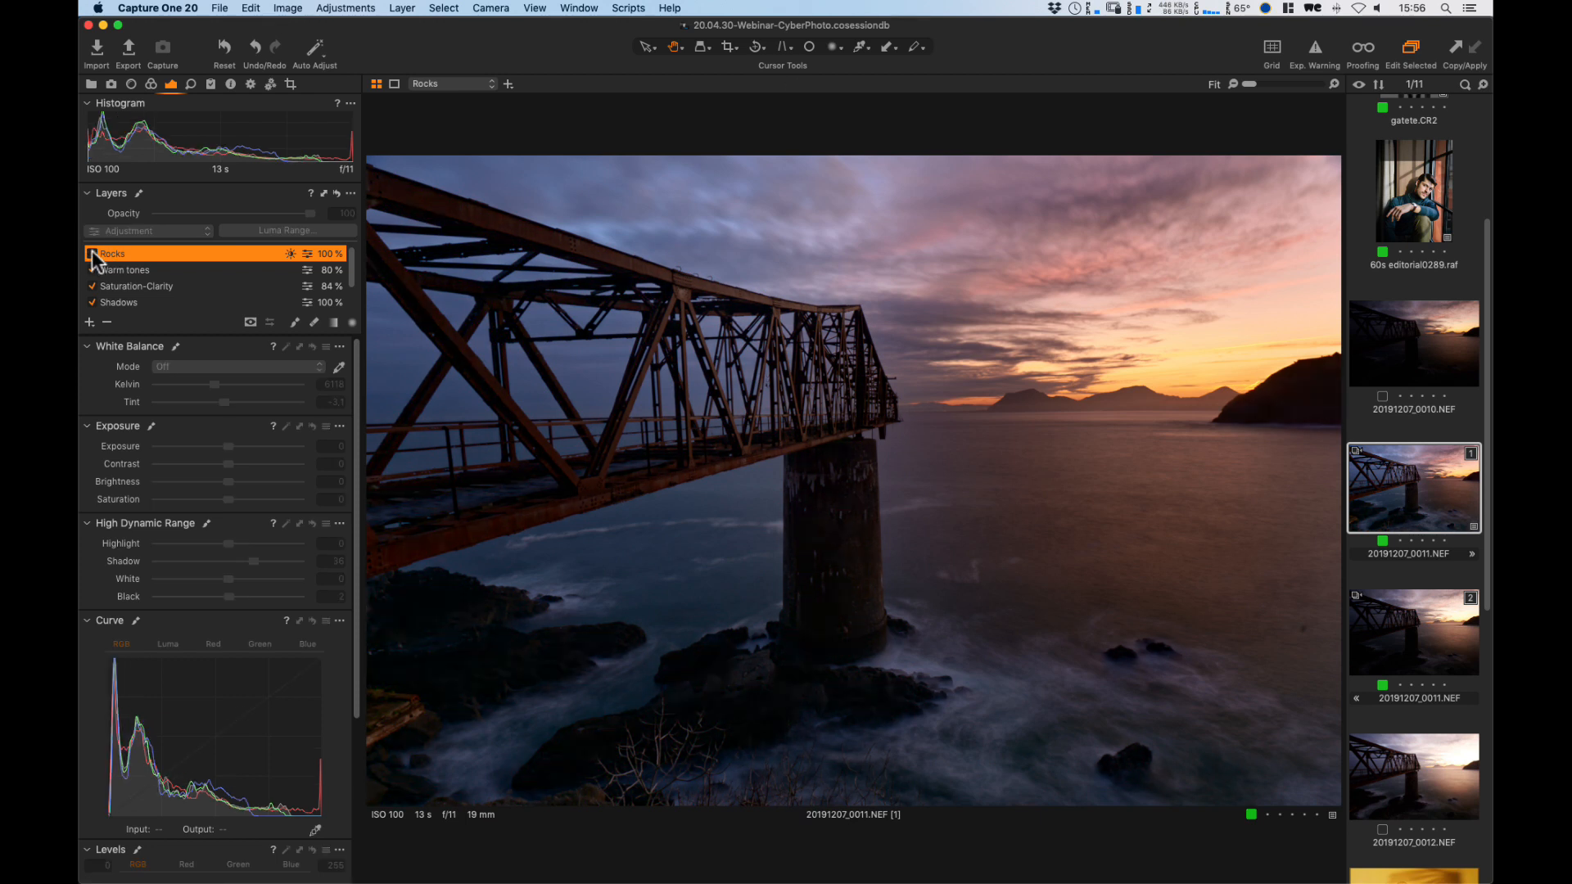
{"action": "left_click", "coordinate": [92, 254]}
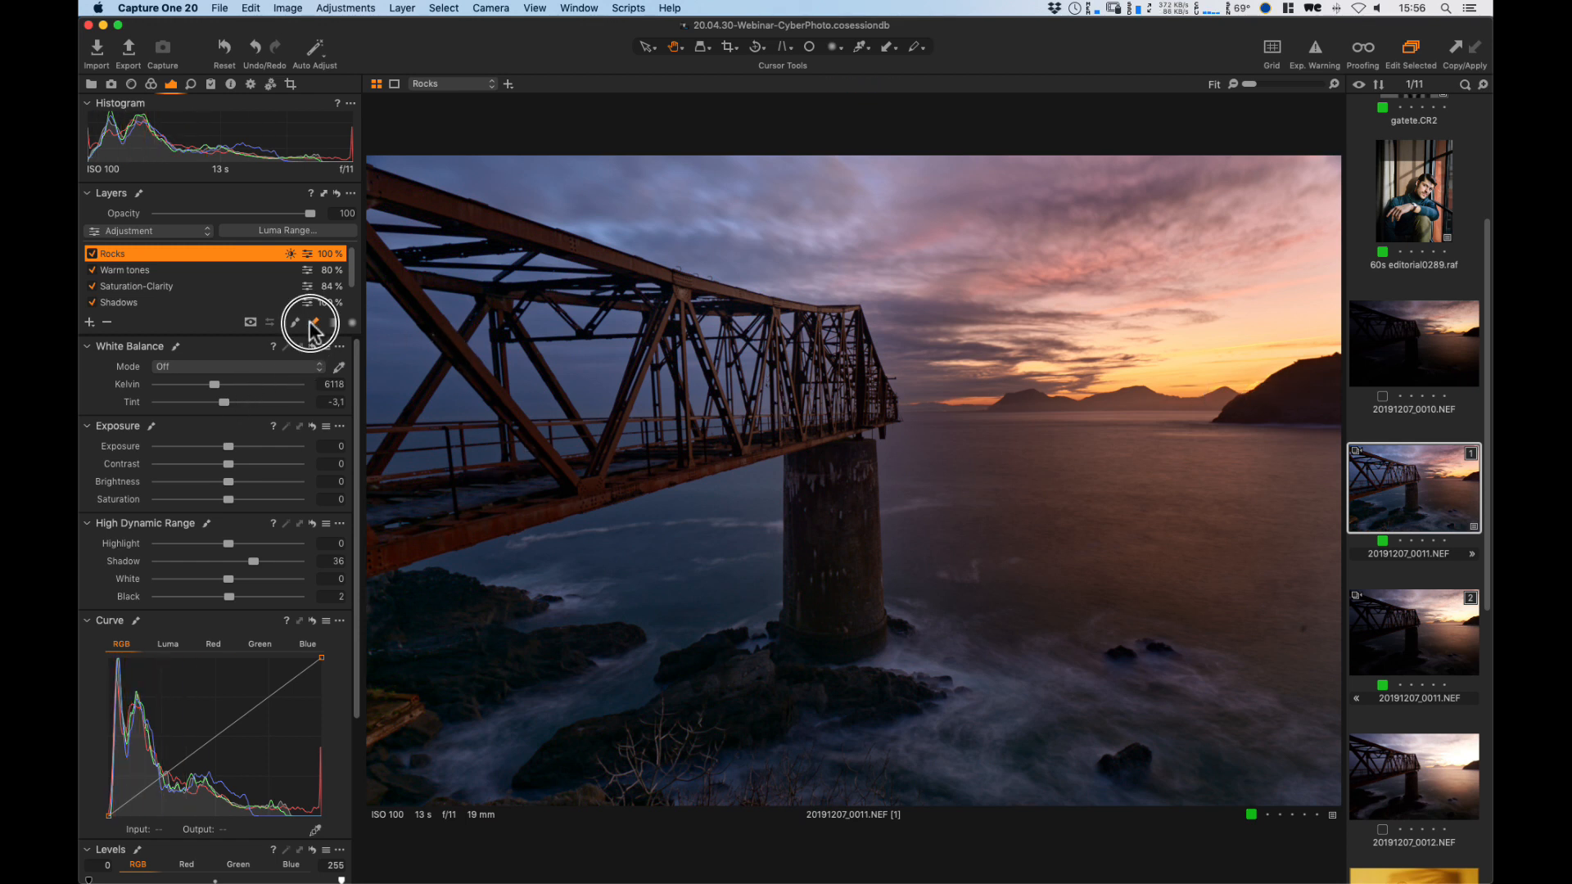
Adjust the eraser's settings and erase the Rocks mask from the dark headland on the horizon.
{"action": "key", "text": "e"}
{"action": "right_click", "coordinate": [596, 452]}
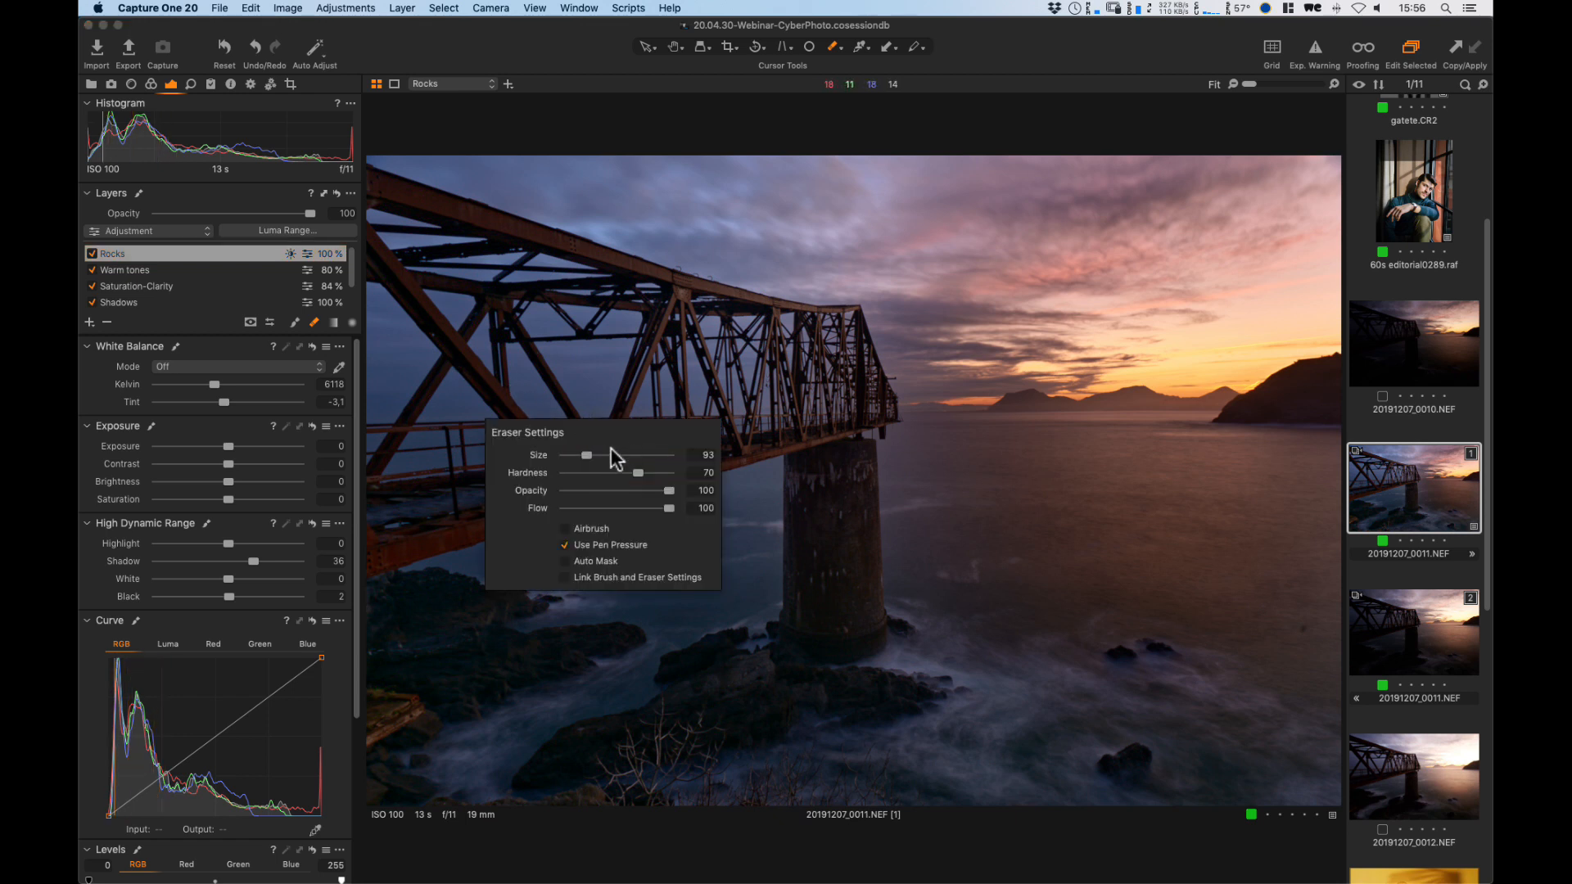
{"action": "mouse_move", "coordinate": [596, 456]}
{"action": "left_mouse_down"}
{"action": "mouse_move", "coordinate": [614, 475]}
{"action": "mouse_move", "coordinate": [587, 477]}
{"action": "left_mouse_up"}
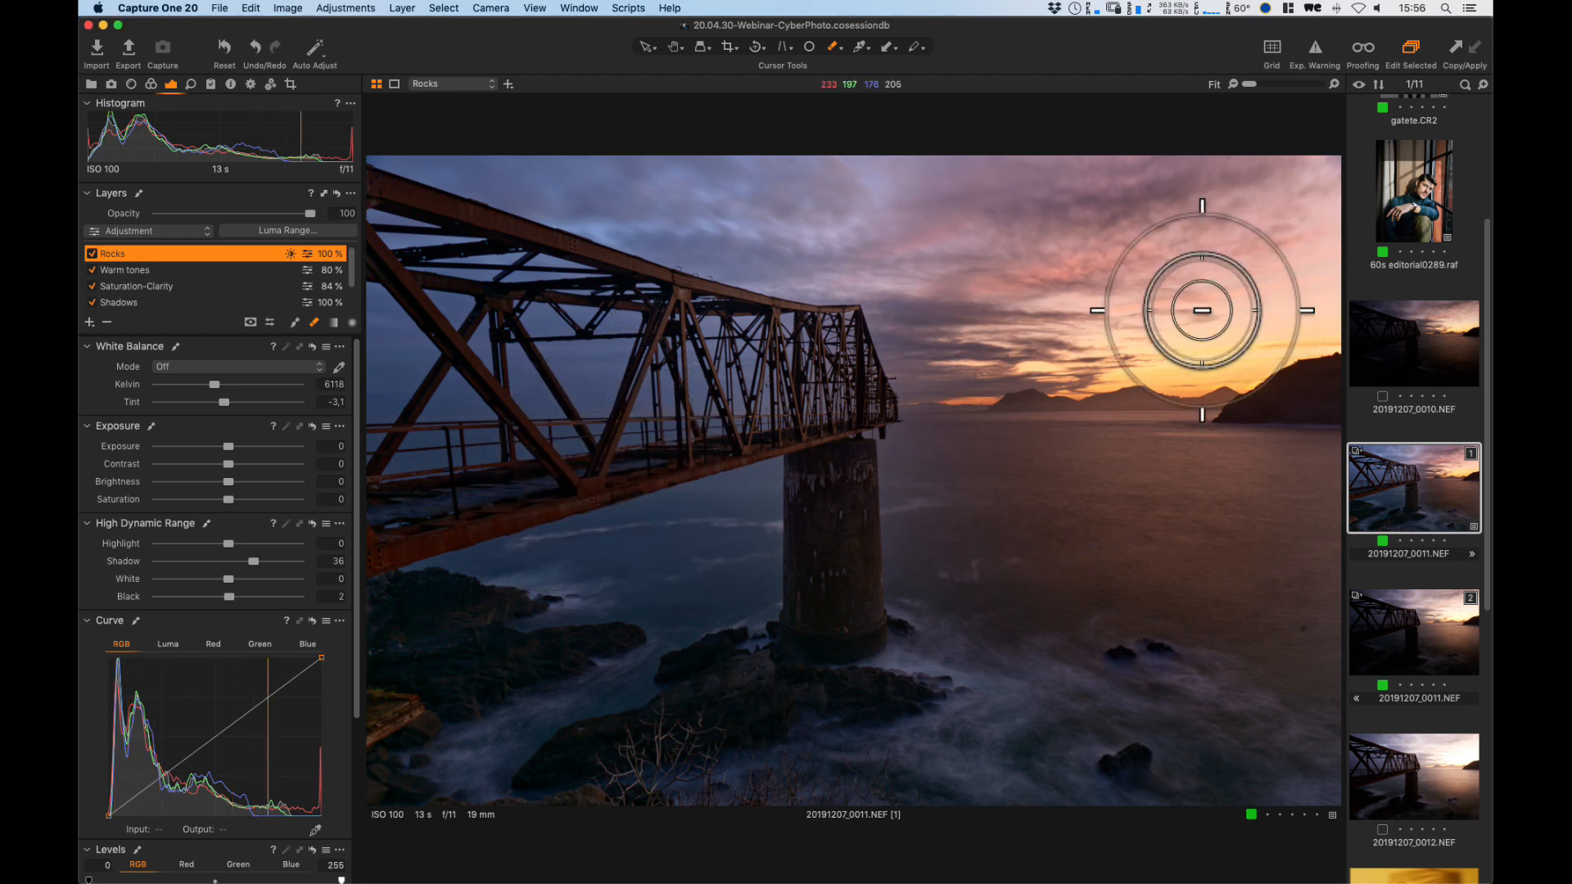
{"action": "mouse_move", "coordinate": [1177, 326]}
{"action": "left_mouse_down"}
{"action": "mouse_move", "coordinate": [1271, 417]}
{"action": "mouse_move", "coordinate": [1273, 391]}
{"action": "mouse_move", "coordinate": [1195, 448]}
{"action": "mouse_move", "coordinate": [1315, 369]}
{"action": "mouse_move", "coordinate": [1316, 450]}
{"action": "left_mouse_up"}
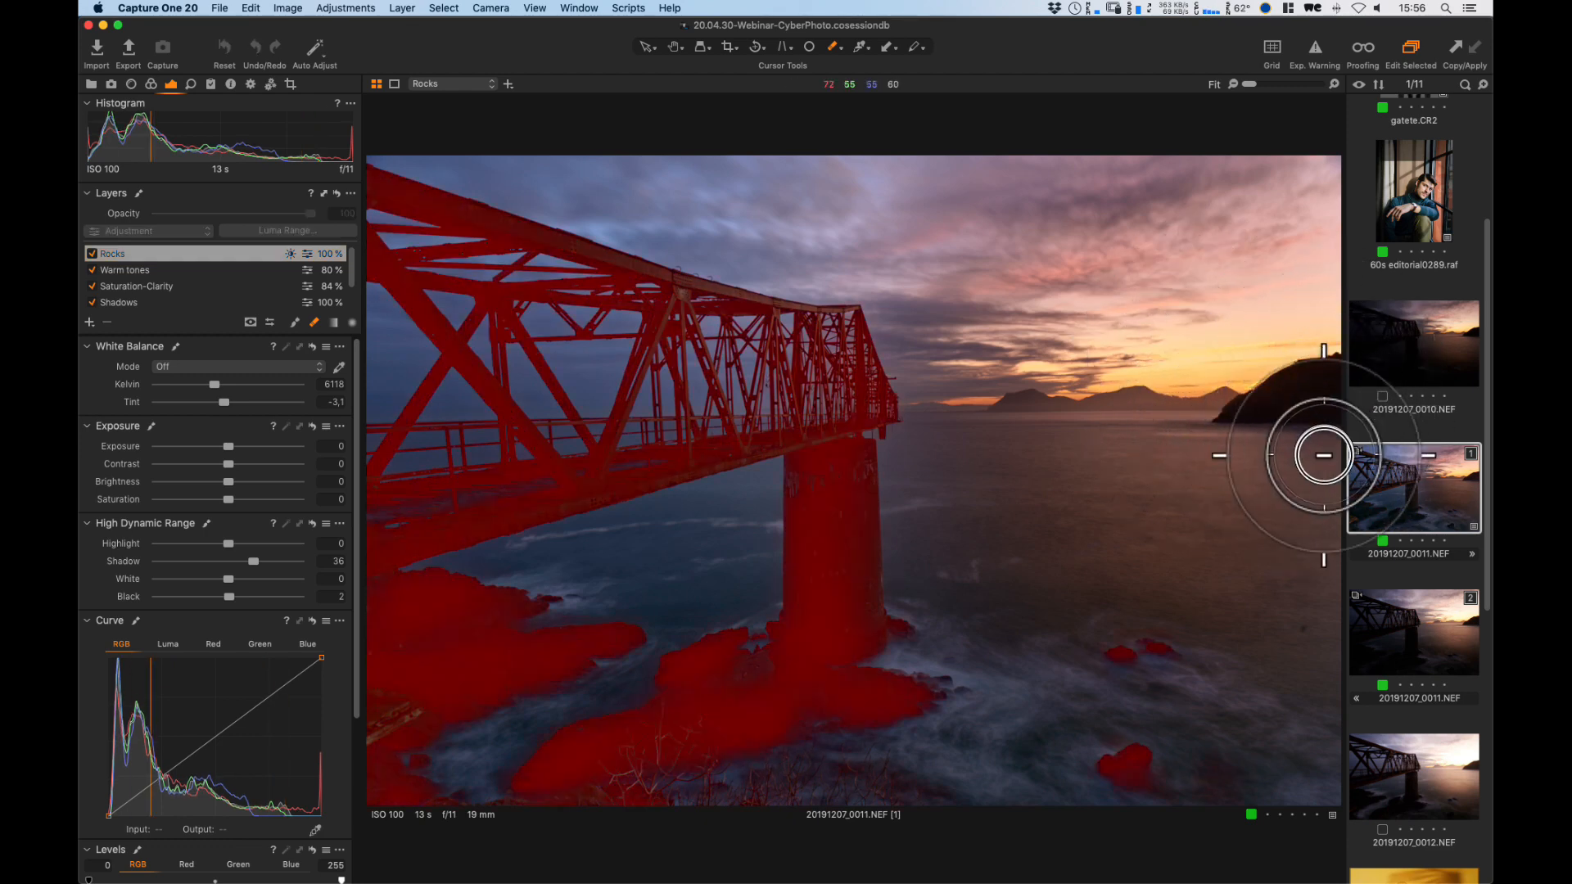
Set the eraser's Flow to 10, erase softly around the bridge's end and compare the image with and without the Rocks layer.
{"action": "right_click", "coordinate": [393, 513]}
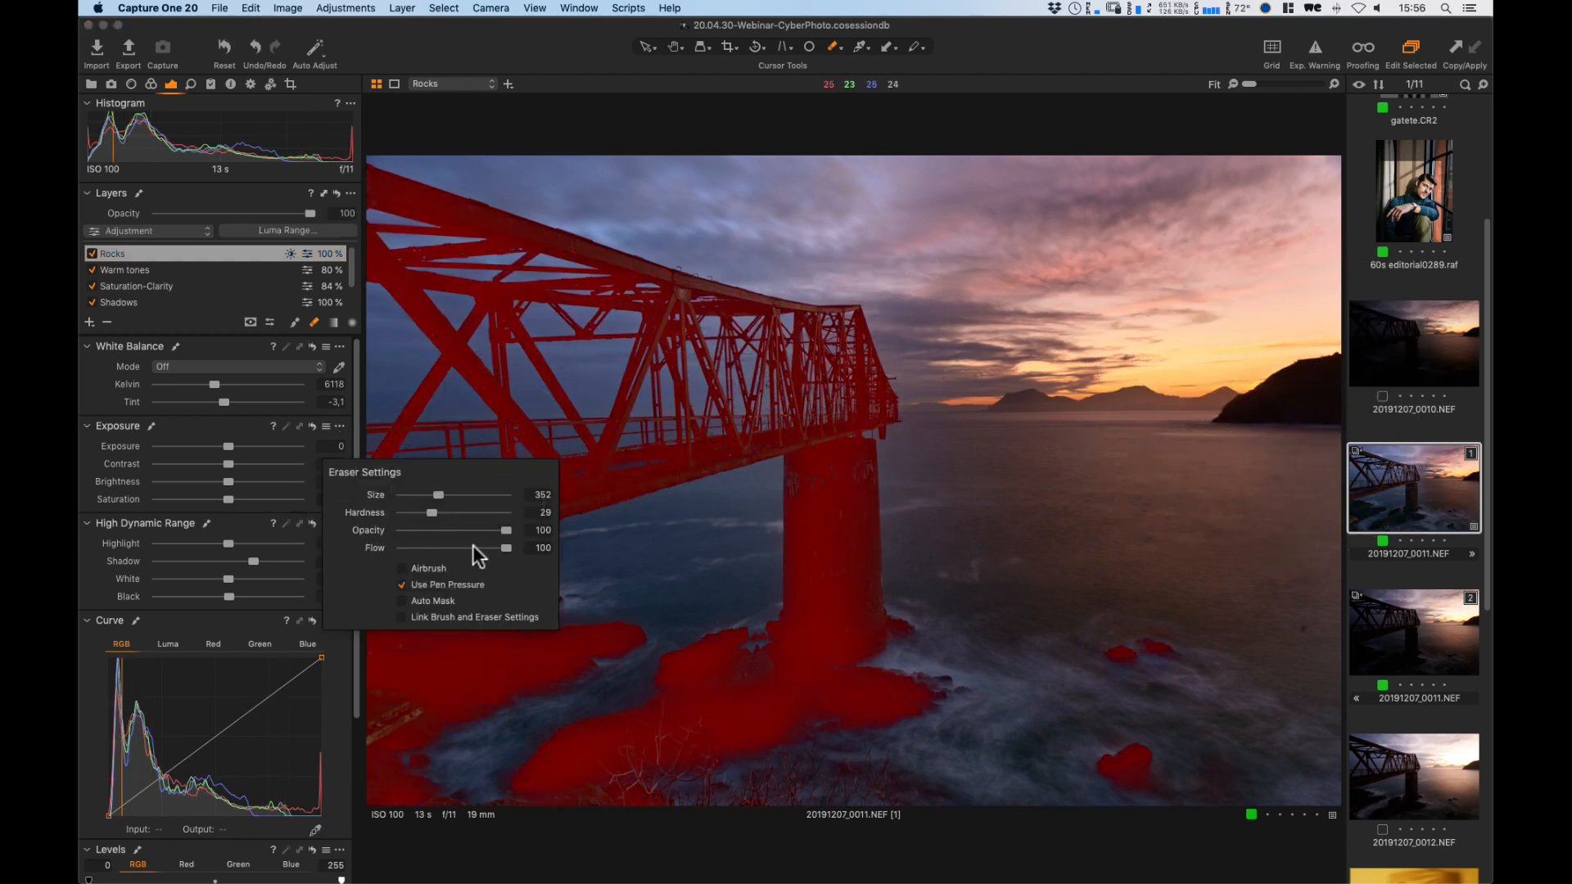
{"action": "mouse_move", "coordinate": [474, 547]}
{"action": "left_mouse_down"}
{"action": "mouse_move", "coordinate": [387, 551]}
{"action": "mouse_move", "coordinate": [647, 461]}
{"action": "mouse_move", "coordinate": [426, 540]}
{"action": "mouse_move", "coordinate": [425, 522]}
{"action": "mouse_move", "coordinate": [704, 466]}
{"action": "mouse_move", "coordinate": [566, 491]}
{"action": "mouse_move", "coordinate": [486, 481]}
{"action": "mouse_move", "coordinate": [774, 438]}
{"action": "mouse_move", "coordinate": [388, 540]}
{"action": "mouse_move", "coordinate": [487, 534]}
{"action": "mouse_move", "coordinate": [379, 545]}
{"action": "mouse_move", "coordinate": [448, 484]}
{"action": "mouse_move", "coordinate": [737, 453]}
{"action": "mouse_move", "coordinate": [672, 461]}
{"action": "mouse_move", "coordinate": [1006, 328]}
{"action": "left_mouse_up"}
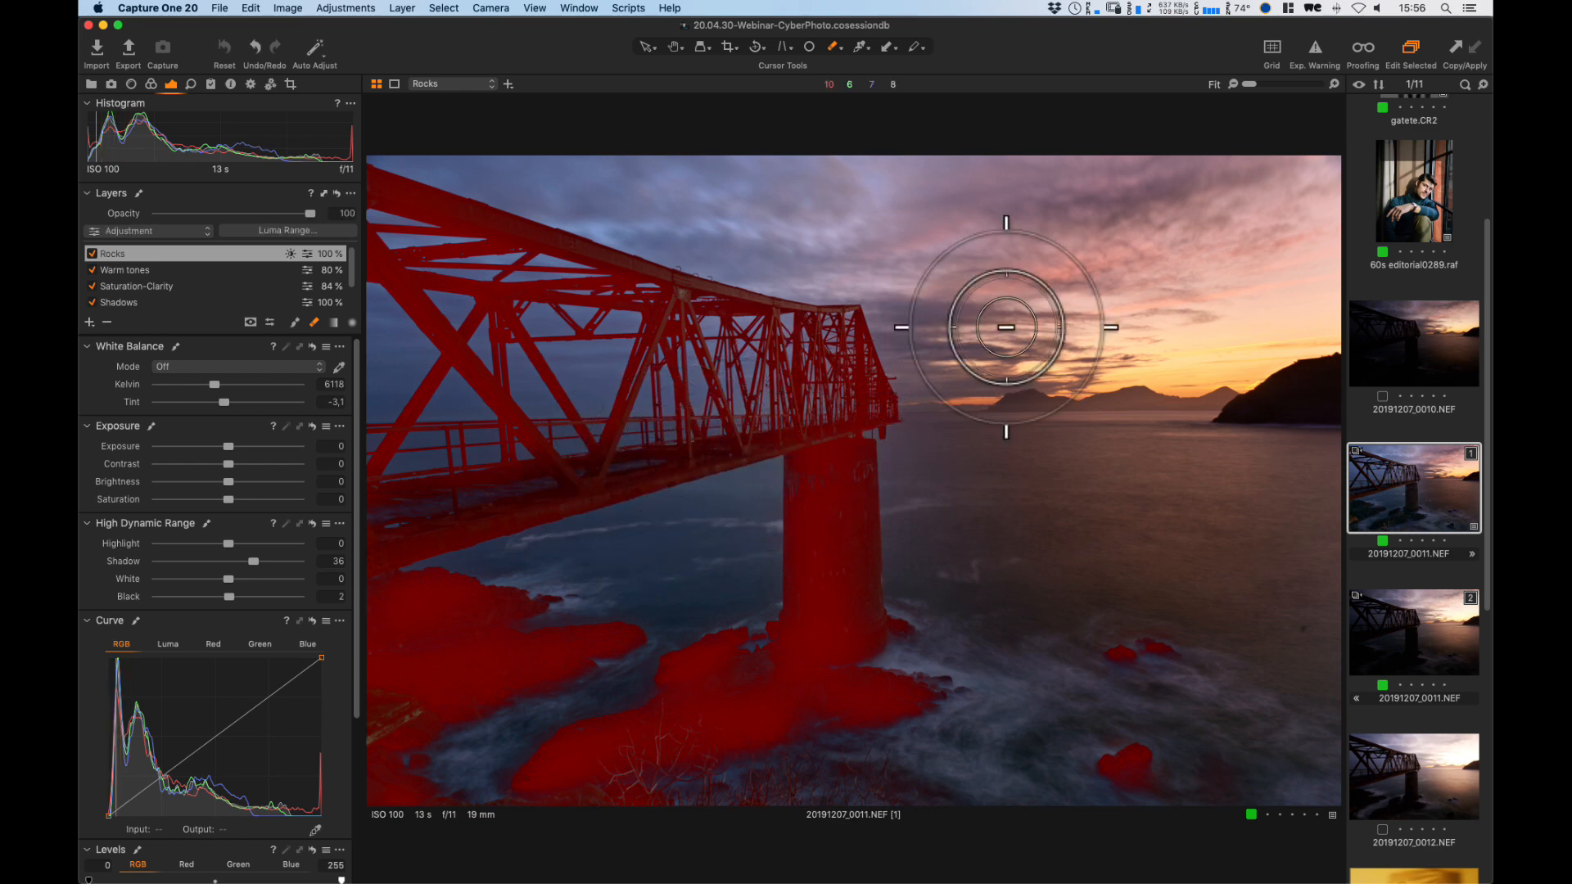
{"action": "mouse_move", "coordinate": [917, 371]}
{"action": "left_mouse_down"}
{"action": "mouse_move", "coordinate": [754, 432]}
{"action": "mouse_move", "coordinate": [857, 407]}
{"action": "mouse_move", "coordinate": [1015, 315]}
{"action": "left_mouse_up"}
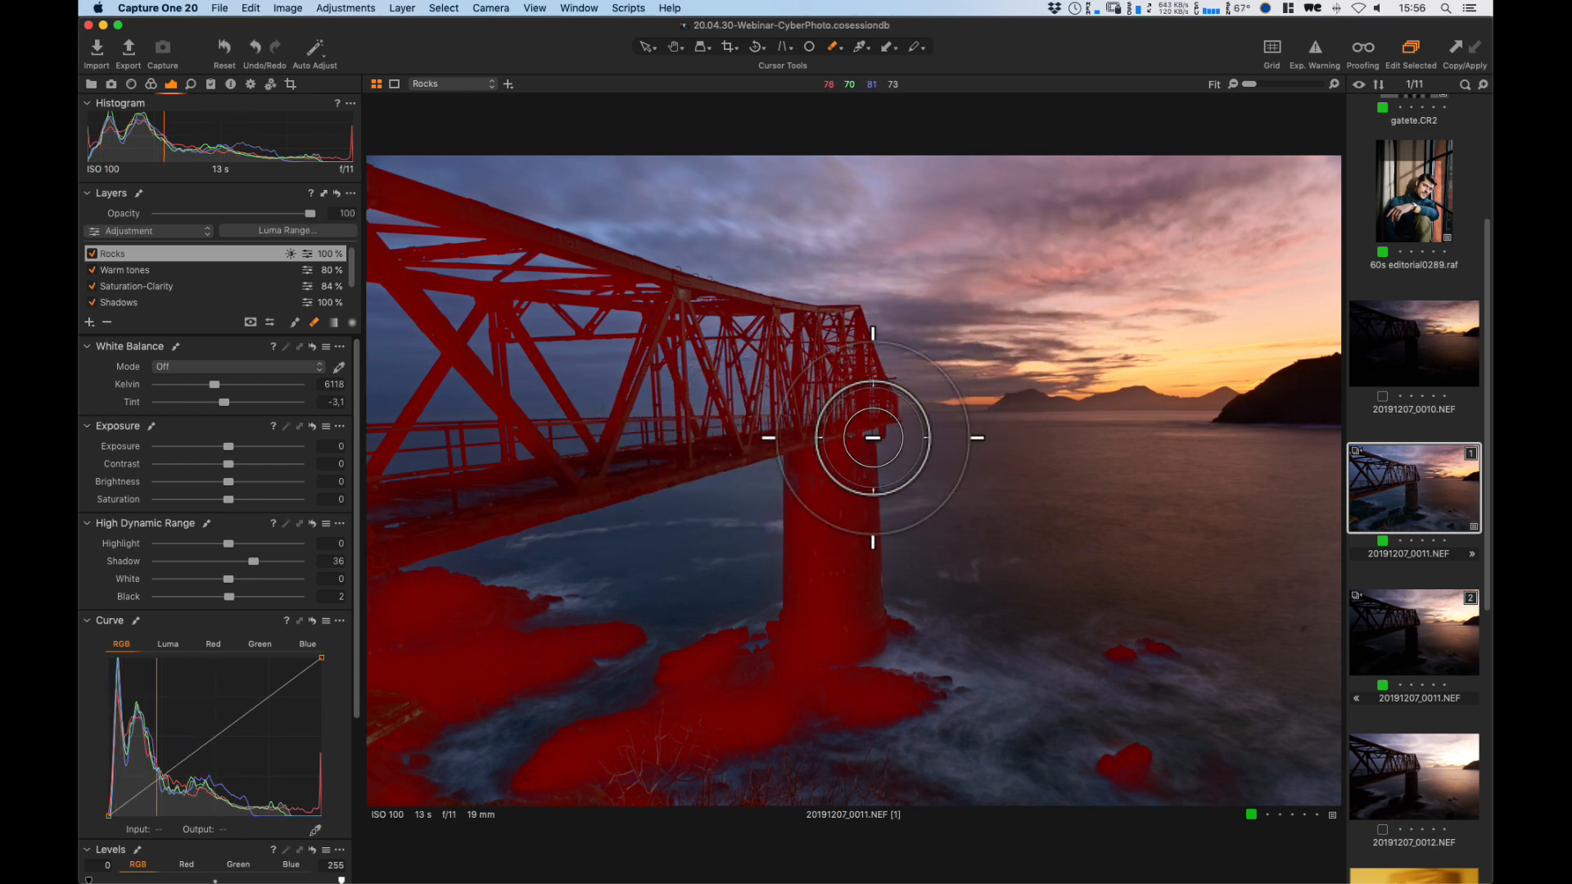
{"action": "left_click", "coordinate": [92, 255]}
{"action": "left_click", "coordinate": [93, 255]}
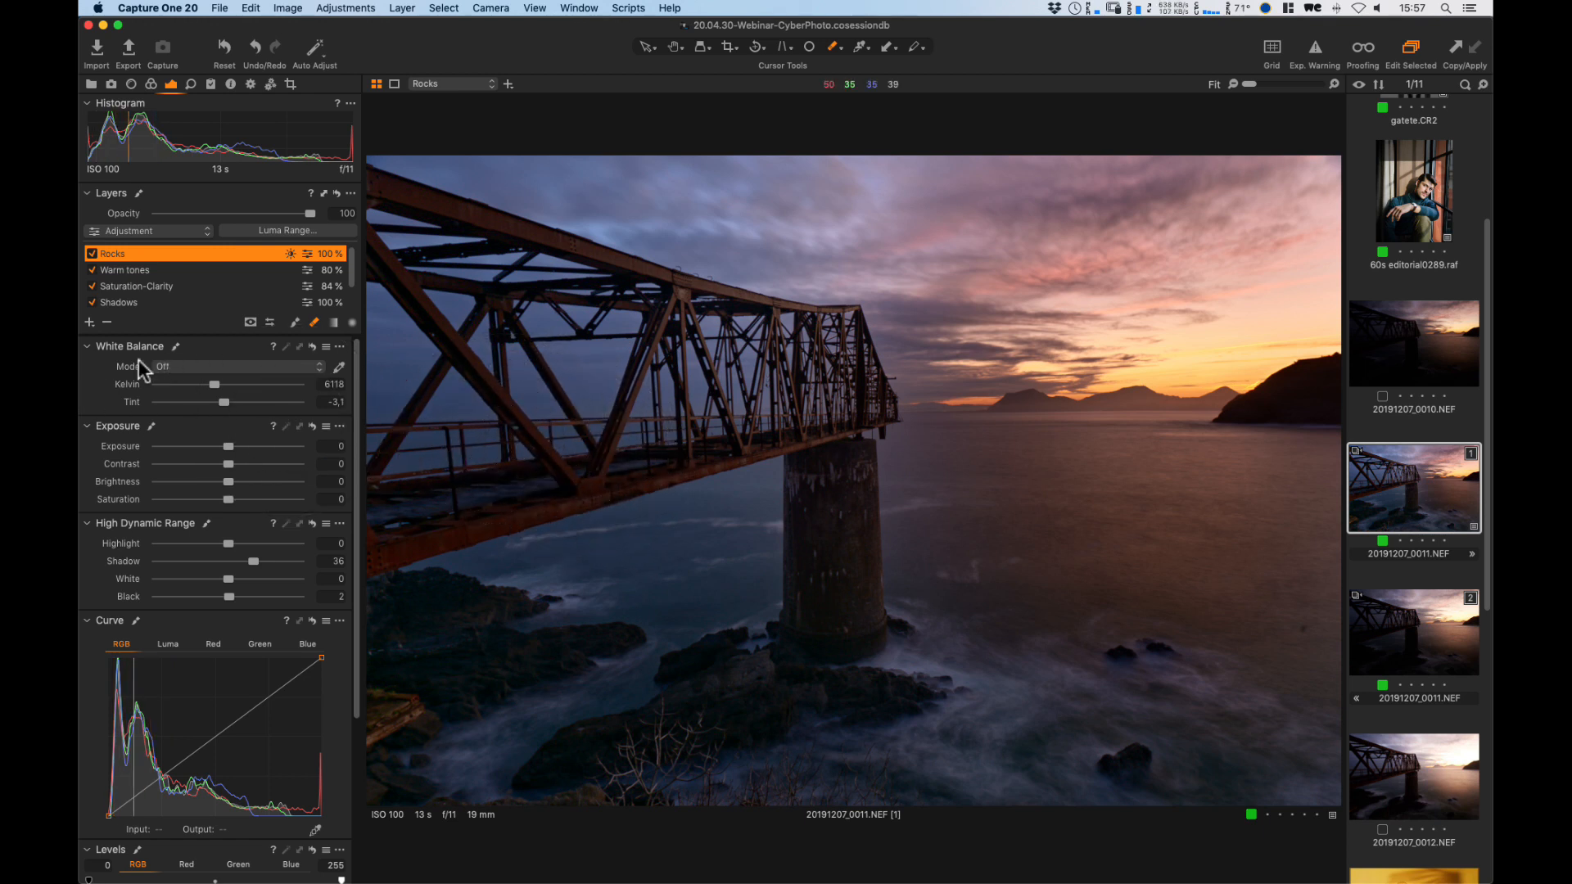
Add a filled adjustment layer named Bridge above the Rocks layer and check its mask.
{"action": "left_click", "coordinate": [87, 323]}
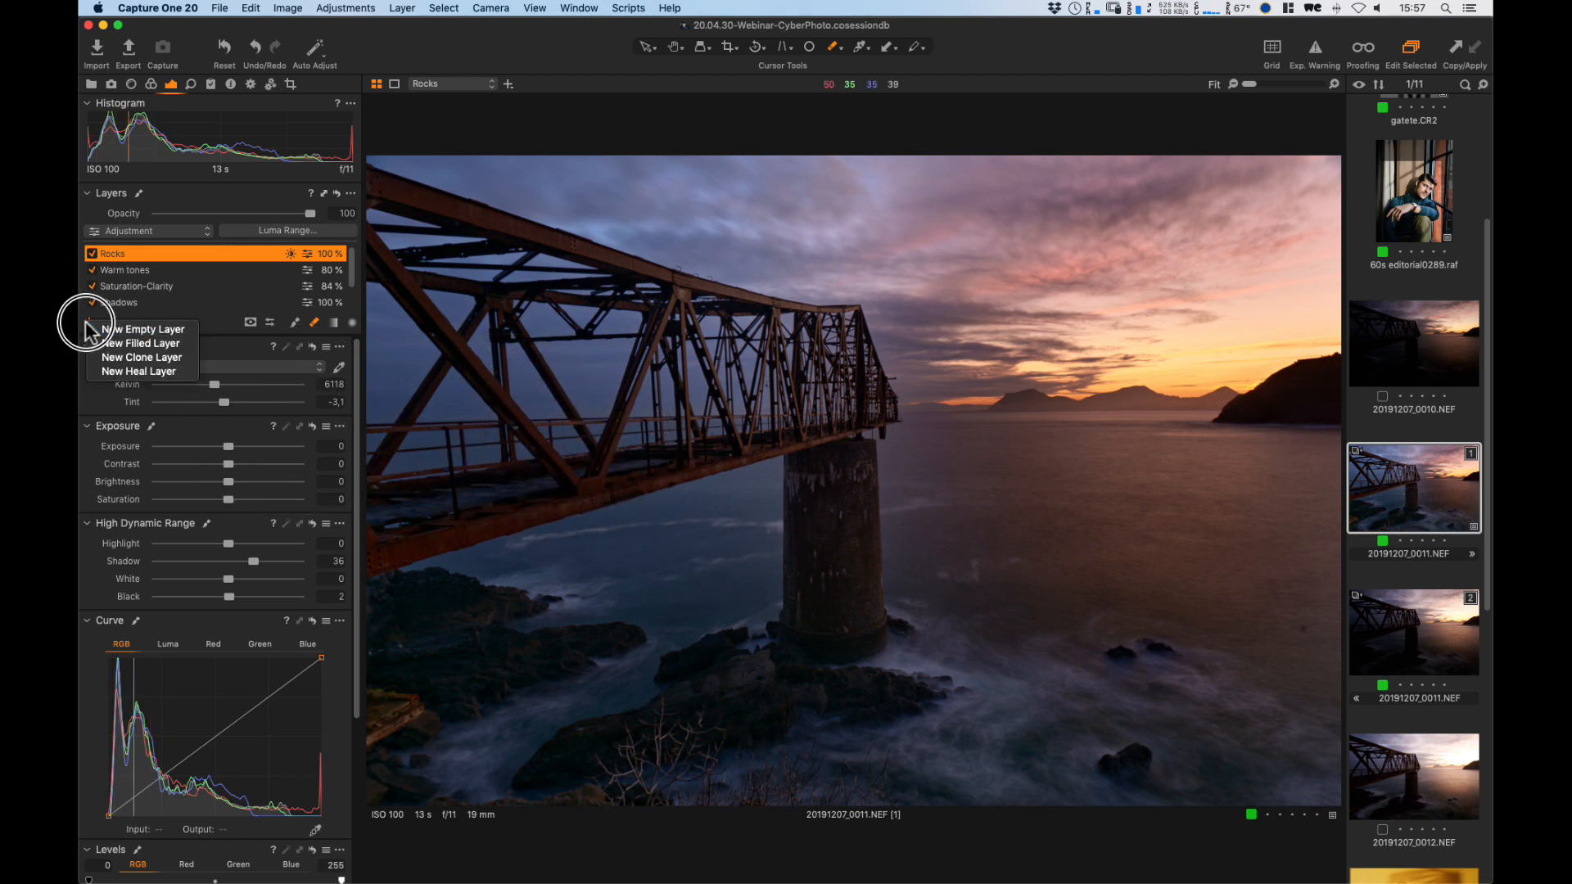
{"action": "left_click", "coordinate": [136, 344]}
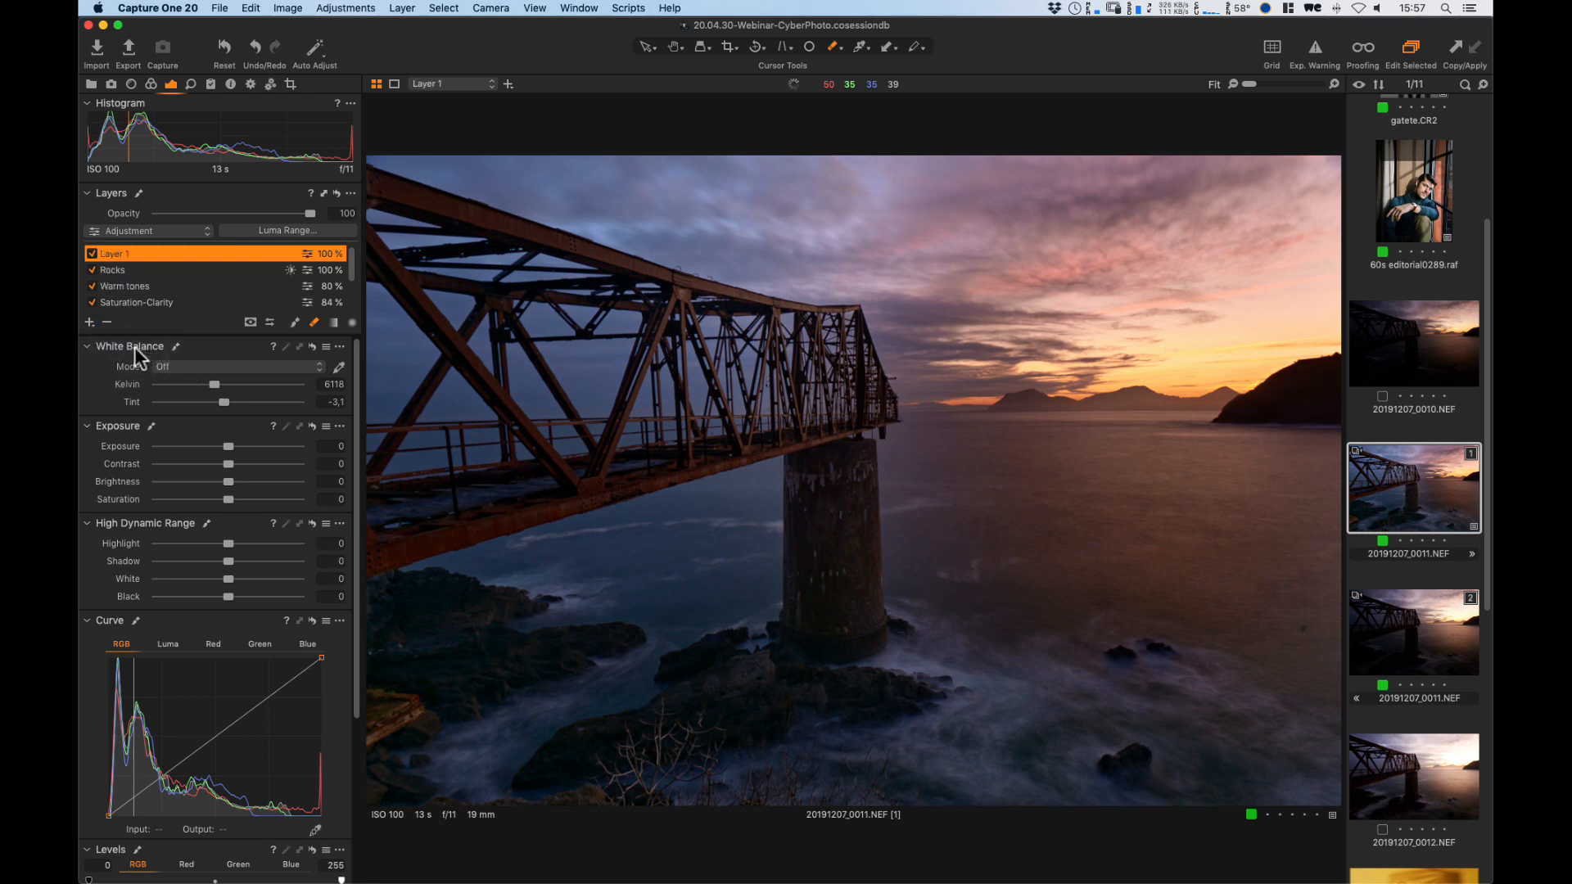
{"action": "double_click", "coordinate": [118, 258]}
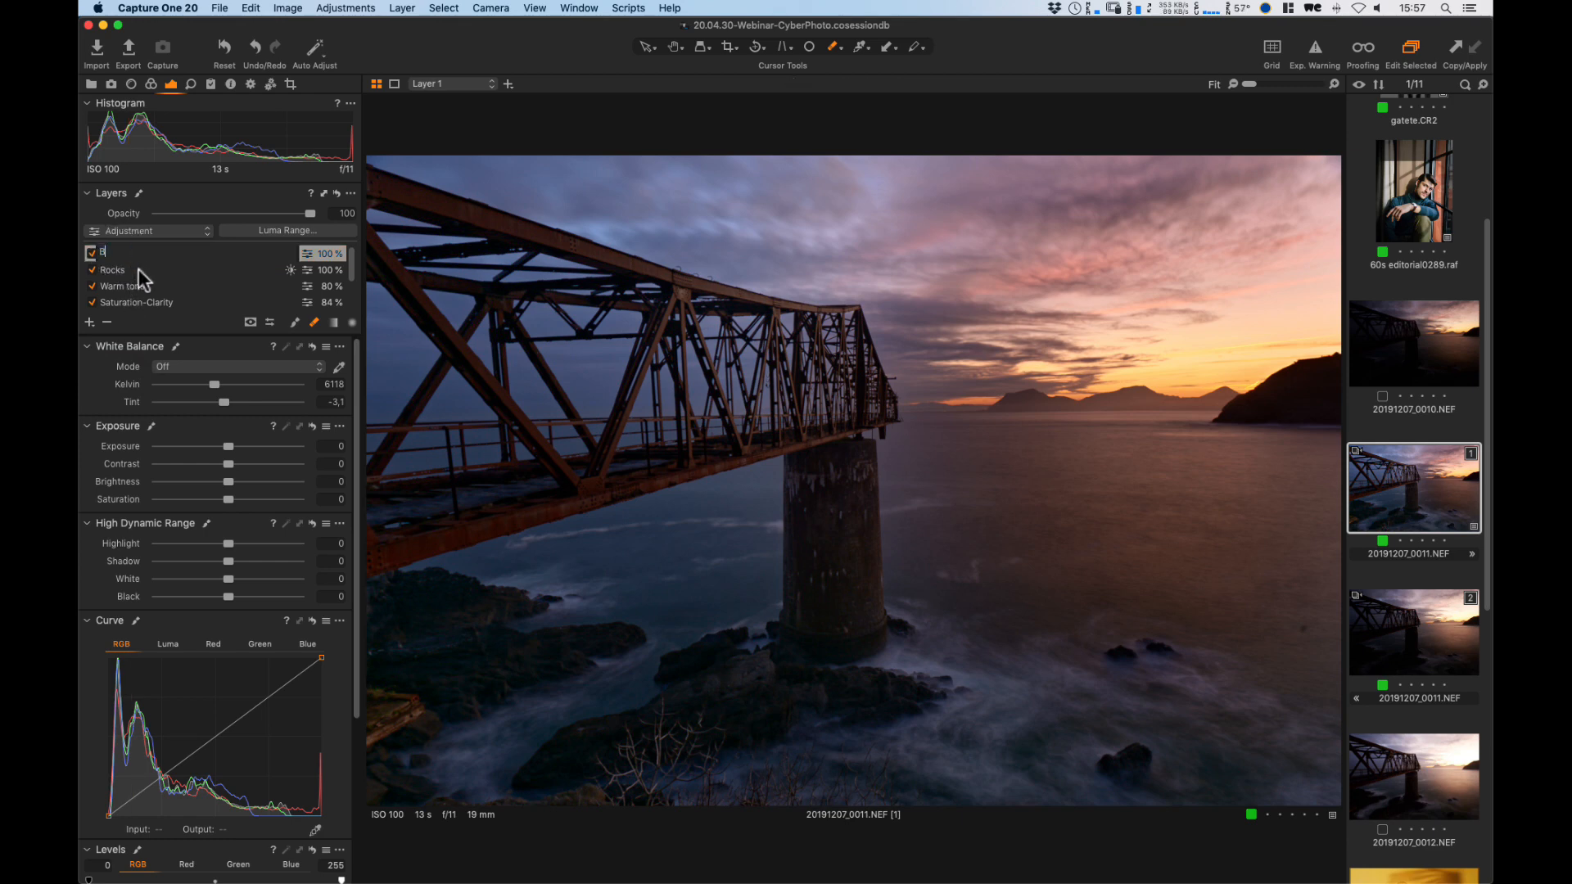
{"action": "key", "text": "Return"}
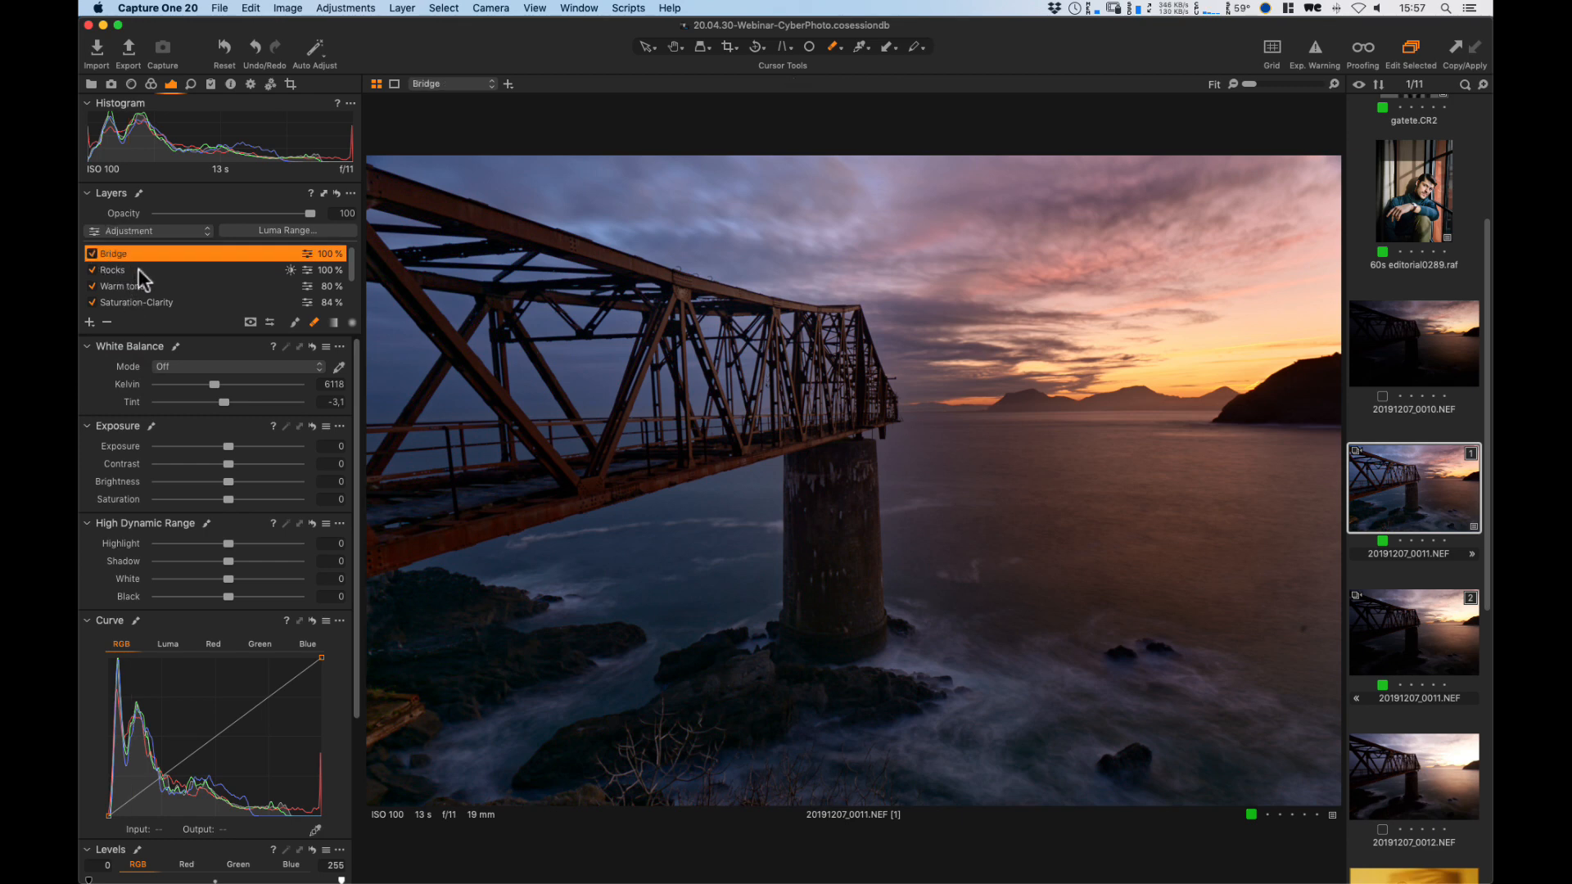
{"action": "key", "text": "m"}
{"action": "key", "text": "m"}
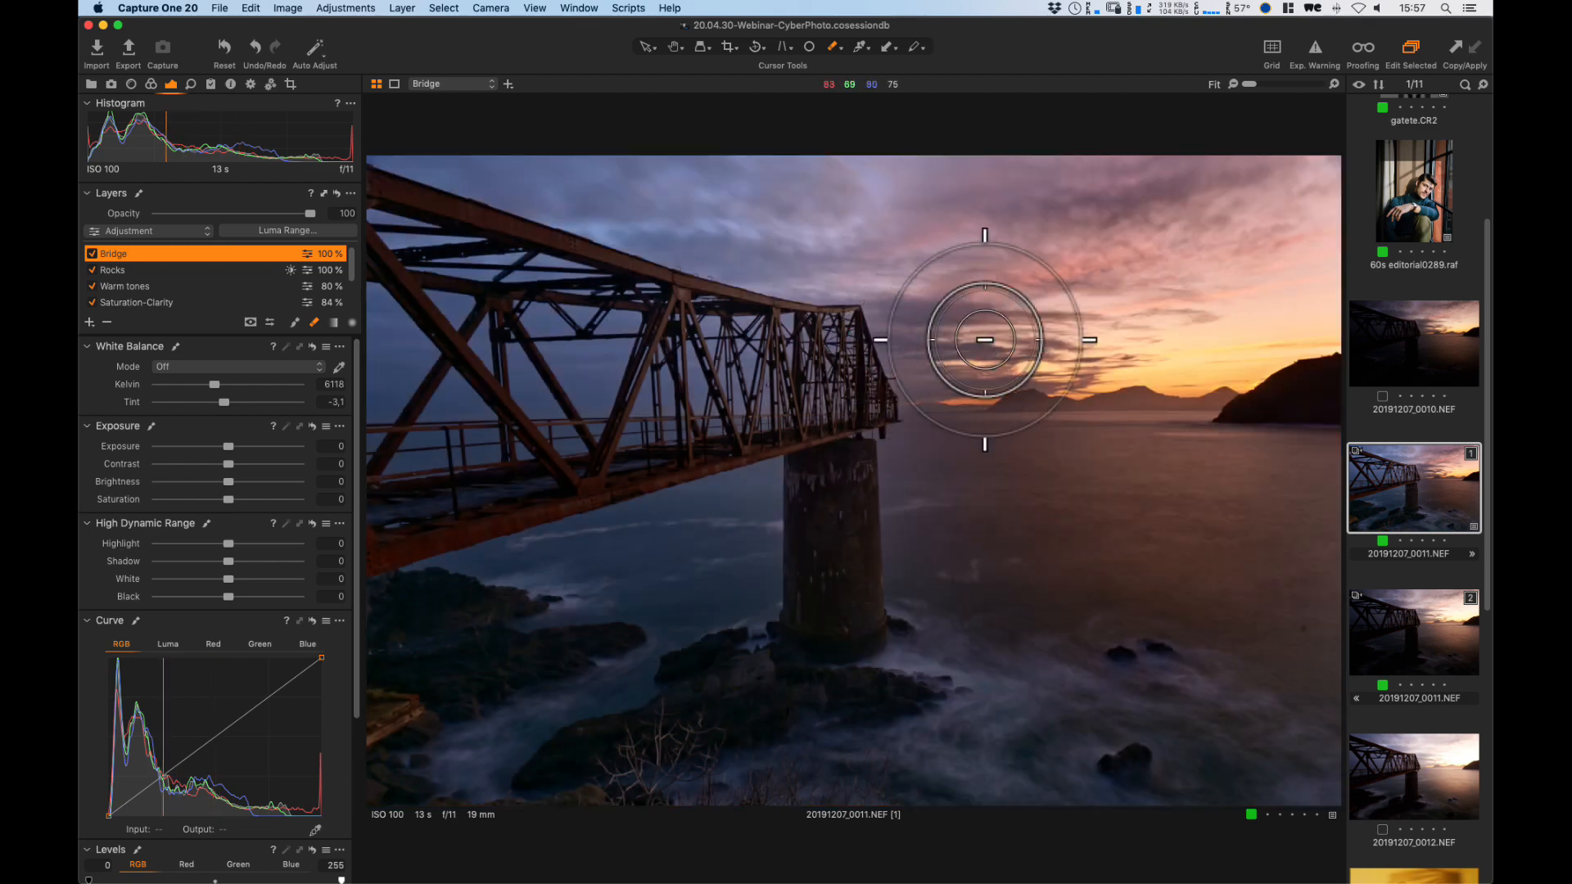
Sample the rust color of the bridge's lower beam in the Color Editor's Advanced mode for the Bridge layer.
{"action": "left_click", "coordinate": [150, 84]}
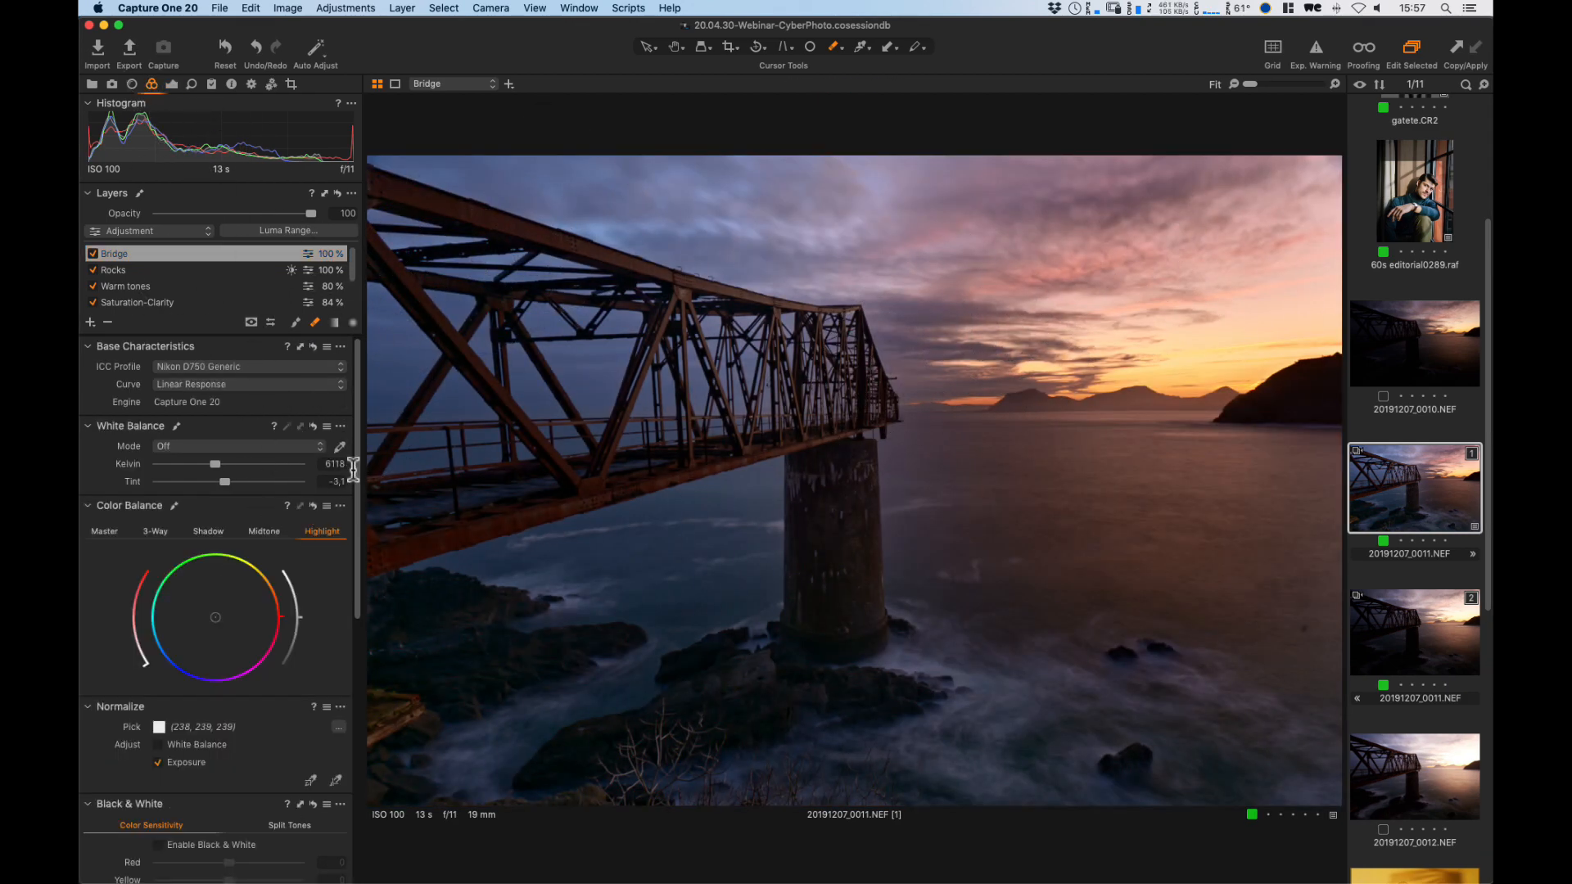
{"action": "left_click_drag", "start_coordinate": [353, 469], "coordinate": [361, 701]}
{"action": "left_click", "coordinate": [207, 709]}
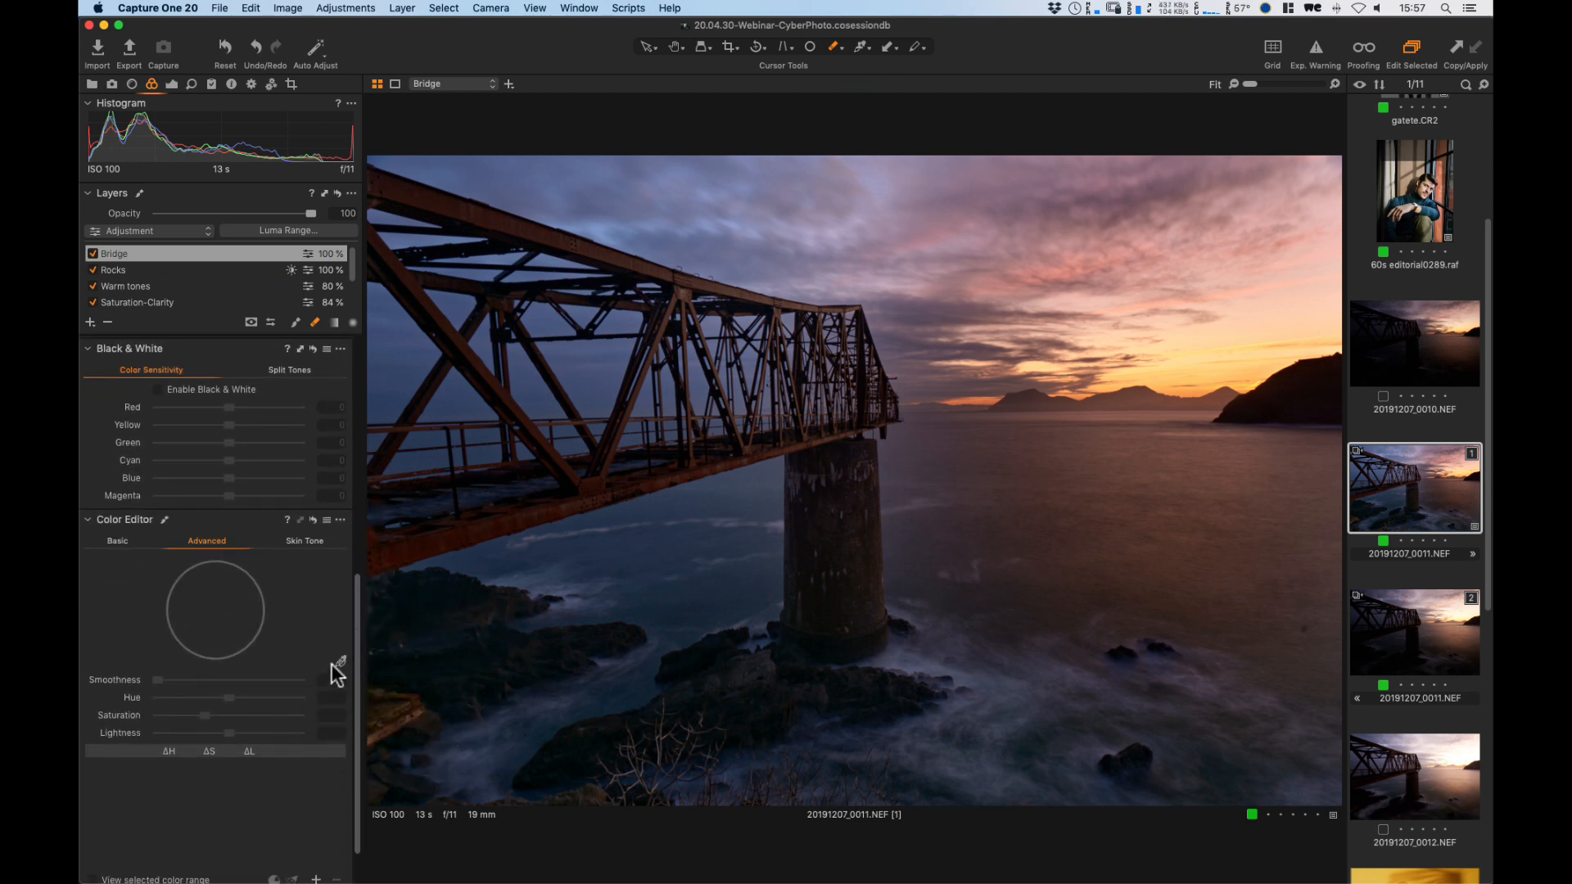
{"action": "left_click", "coordinate": [340, 662]}
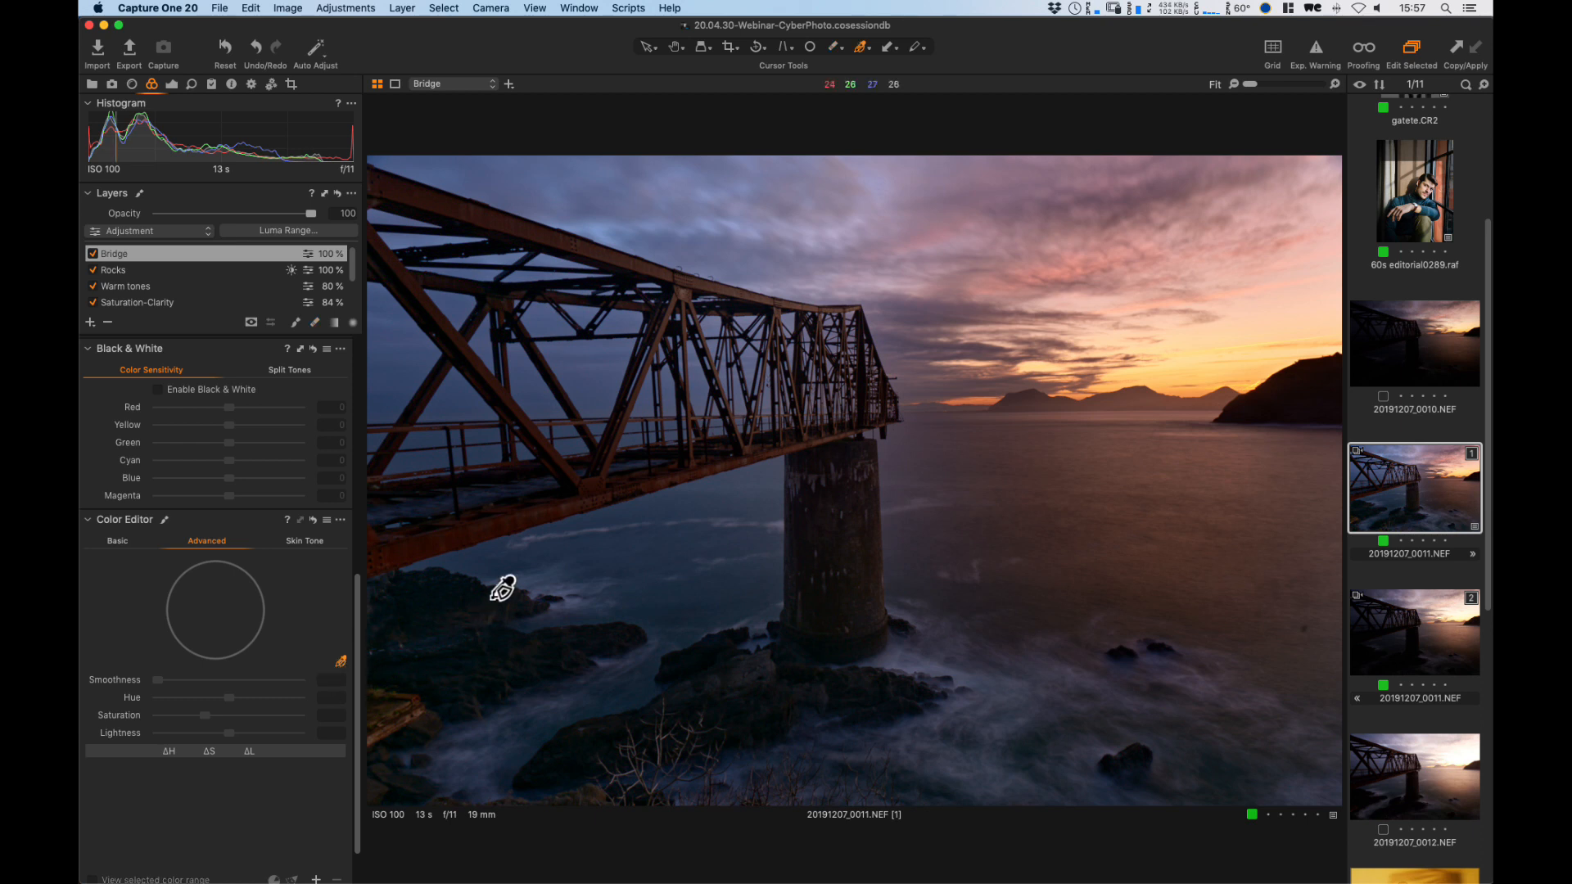
{"action": "left_click", "coordinate": [491, 527]}
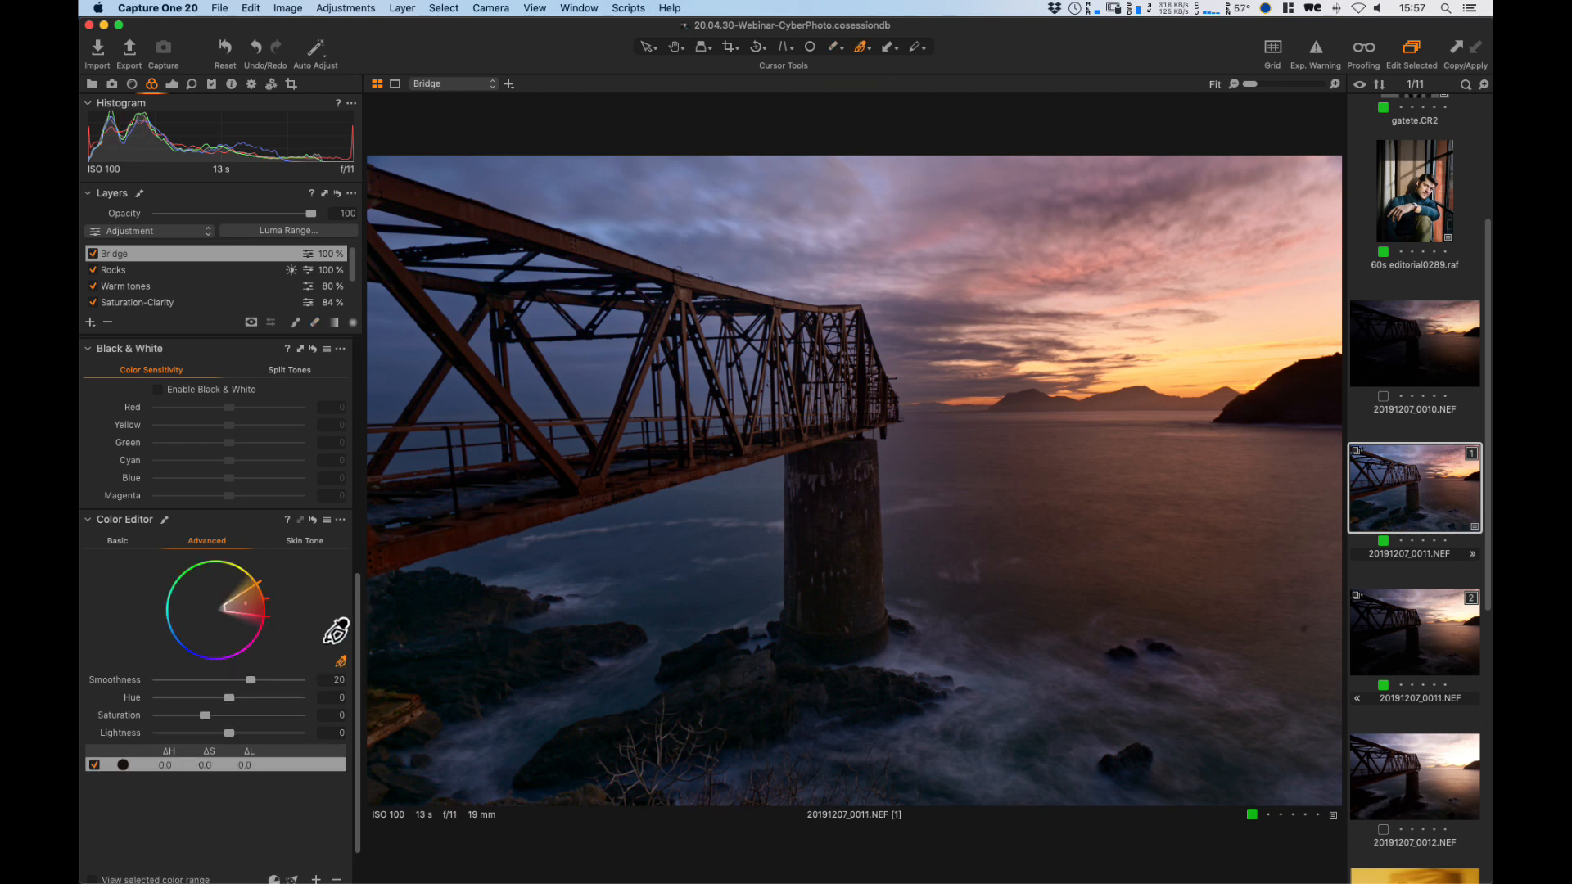
Preview the sampled color range on the image and set its Saturation to 60 and Lightness to 6.
{"action": "scroll", "coordinate": [339, 684], "scroll_direction": "down", "scroll_amount": 2}
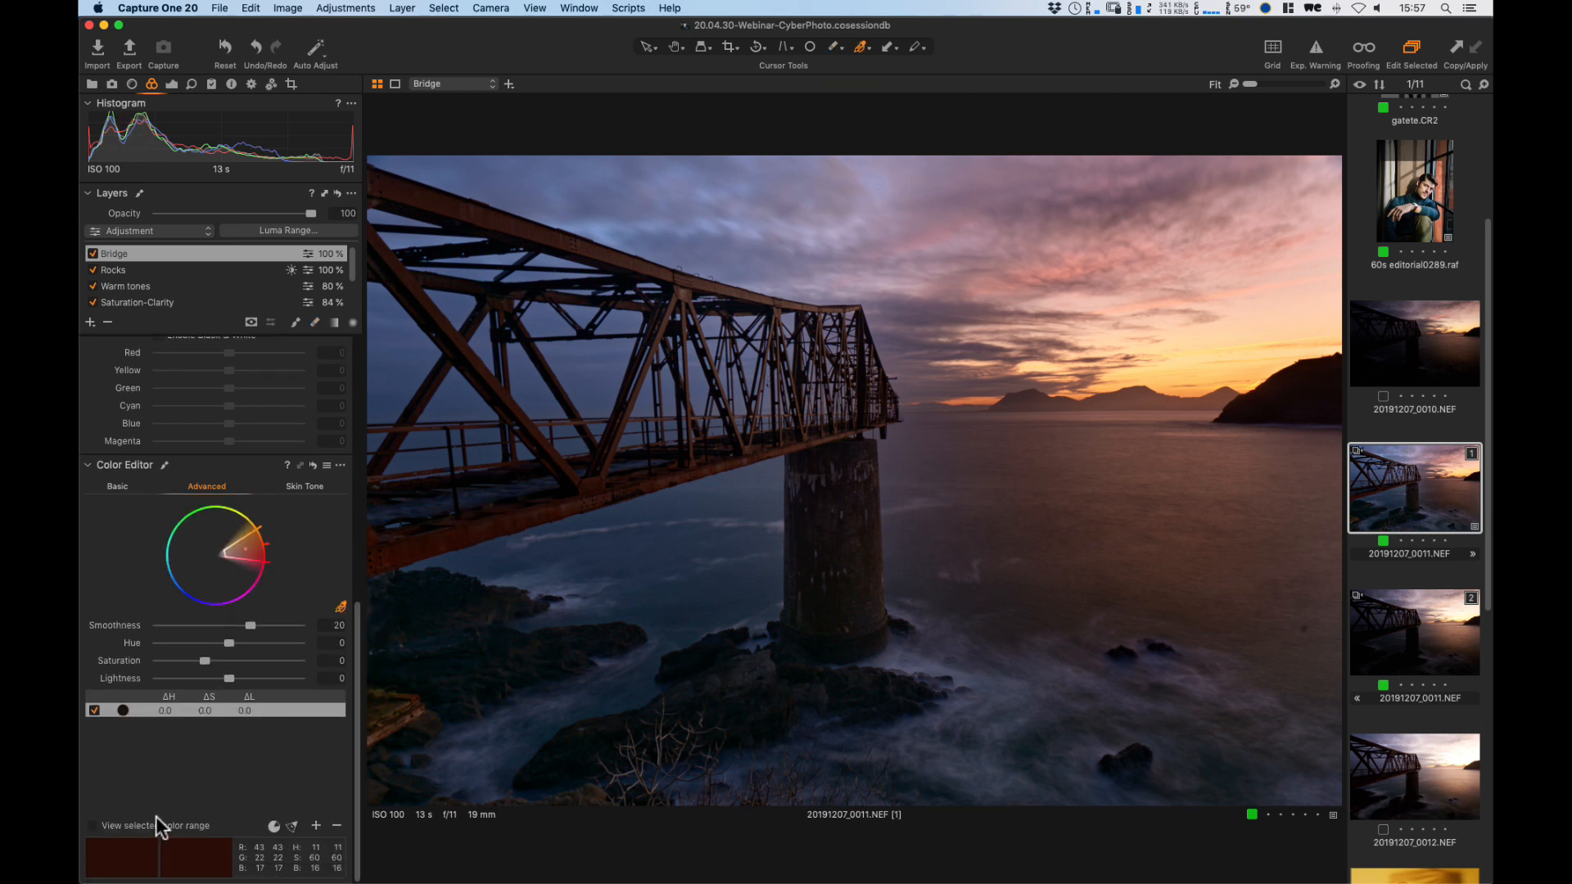
{"action": "left_click", "coordinate": [92, 826]}
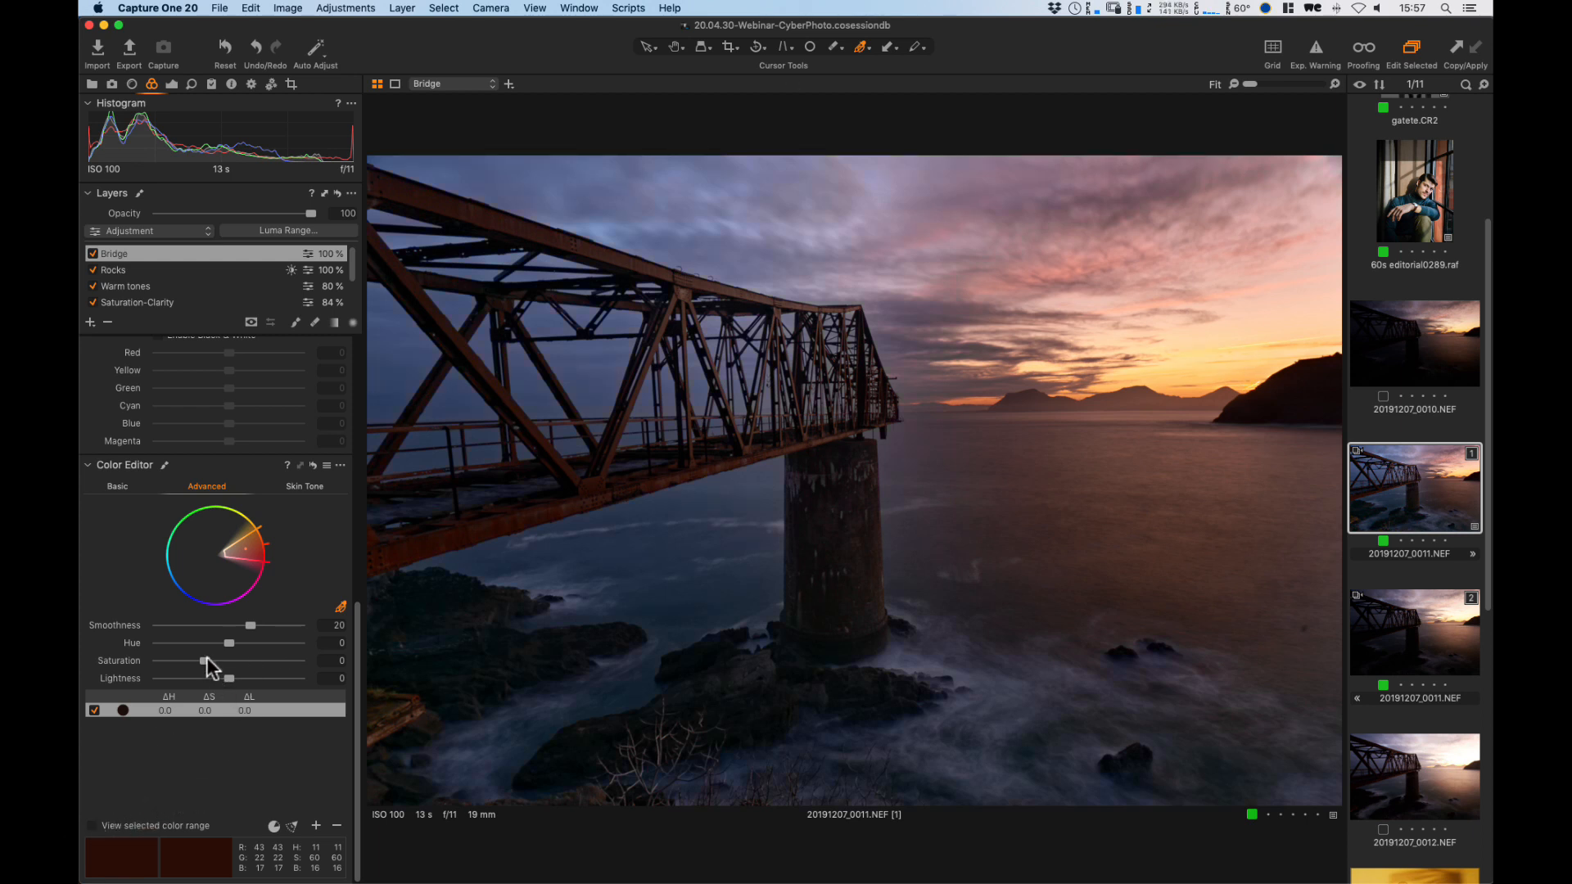
{"action": "left_click_drag", "start_coordinate": [206, 661], "coordinate": [232, 667]}
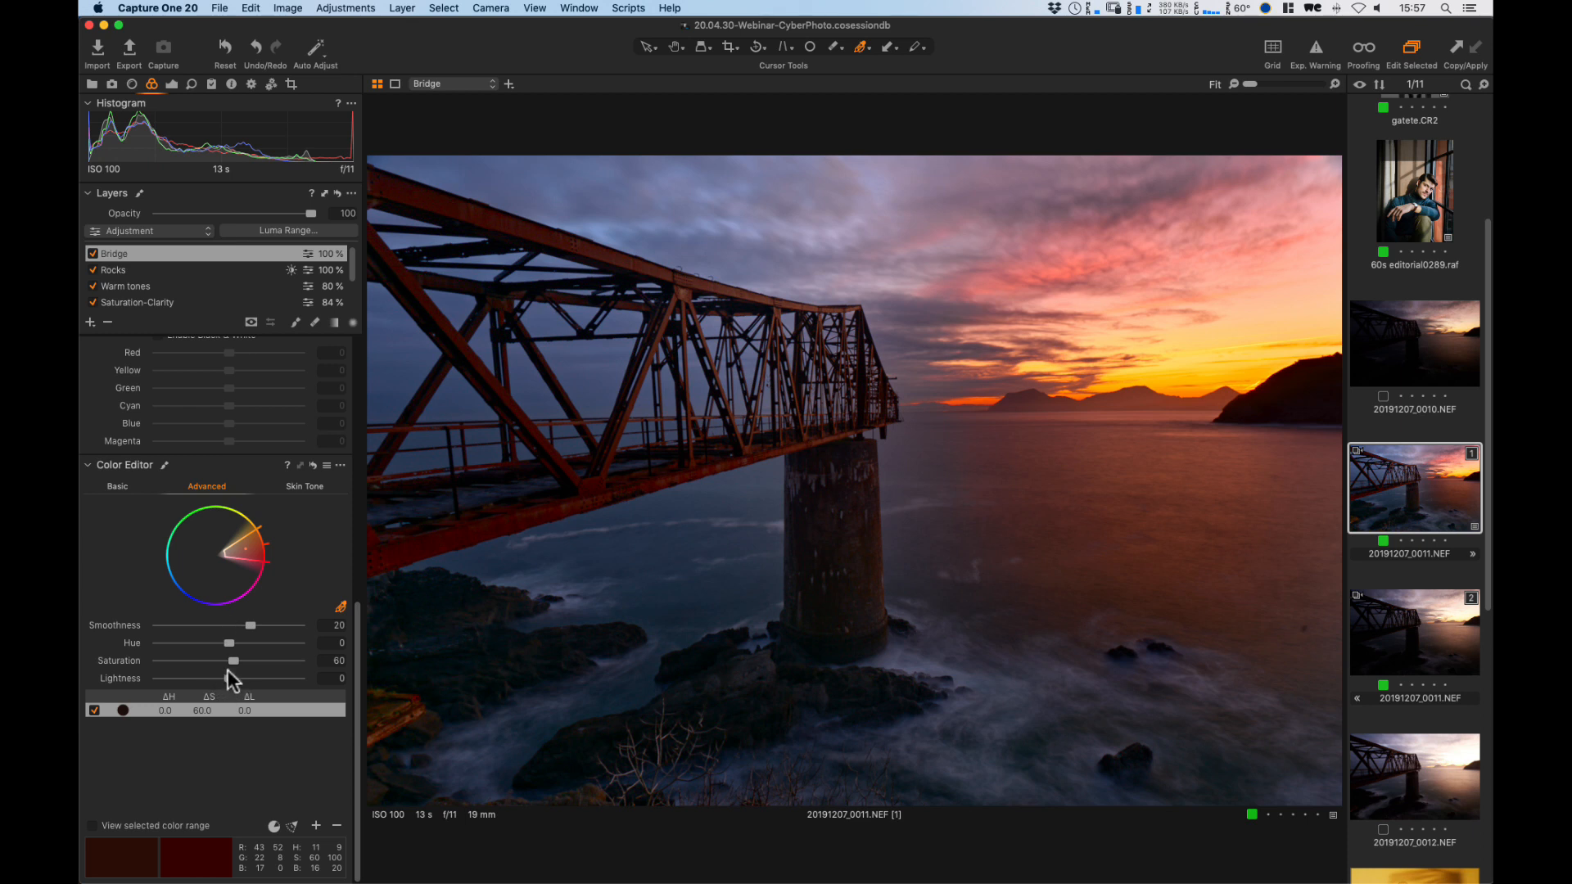
{"action": "left_click_drag", "start_coordinate": [226, 679], "coordinate": [233, 680]}
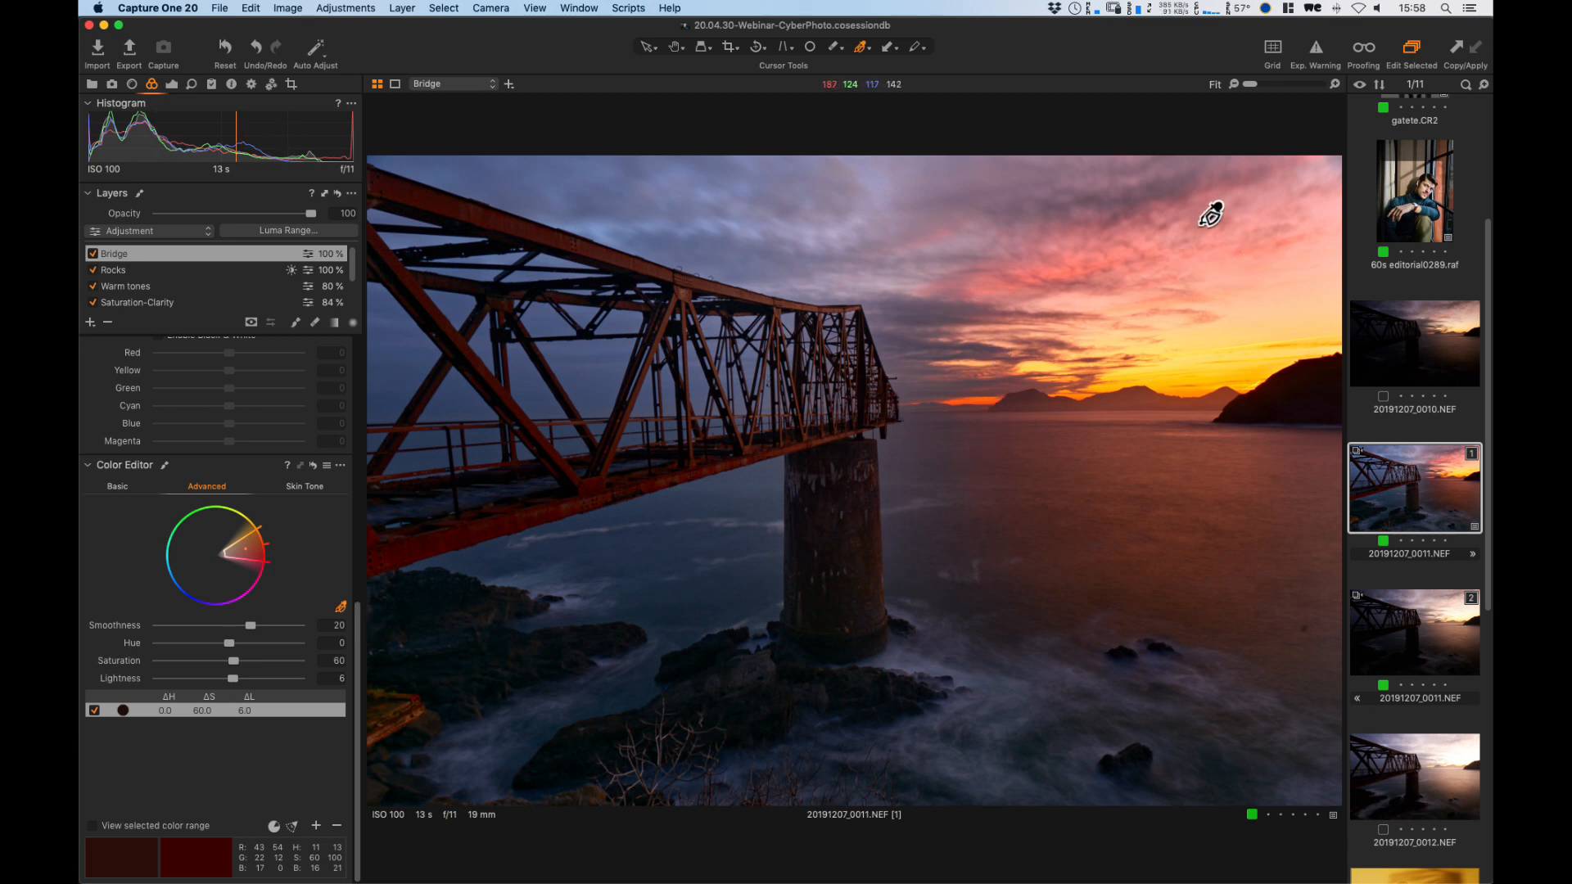
Enlarge the eraser, raise its Flow to the maximum and erase the Bridge mask from the sunset sky.
{"action": "left_click", "coordinate": [312, 321]}
{"action": "right_click", "coordinate": [1015, 331]}
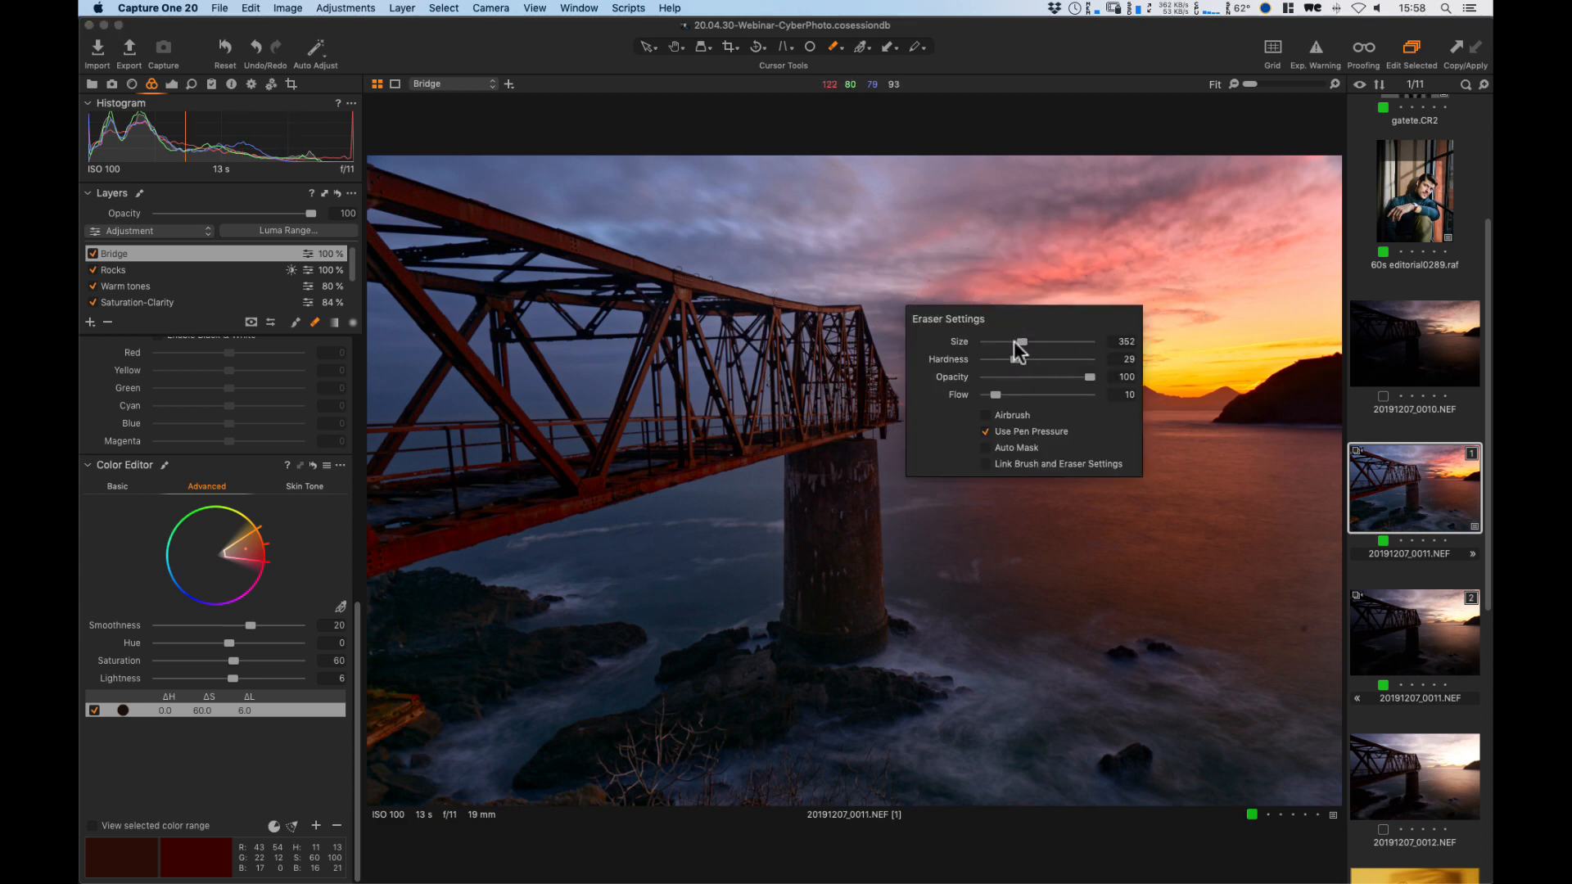
{"action": "left_click_drag", "start_coordinate": [1018, 351], "coordinate": [1050, 342]}
{"action": "left_click_drag", "start_coordinate": [995, 394], "coordinate": [1133, 396]}
{"action": "left_click_drag", "start_coordinate": [1051, 342], "coordinate": [1038, 341]}
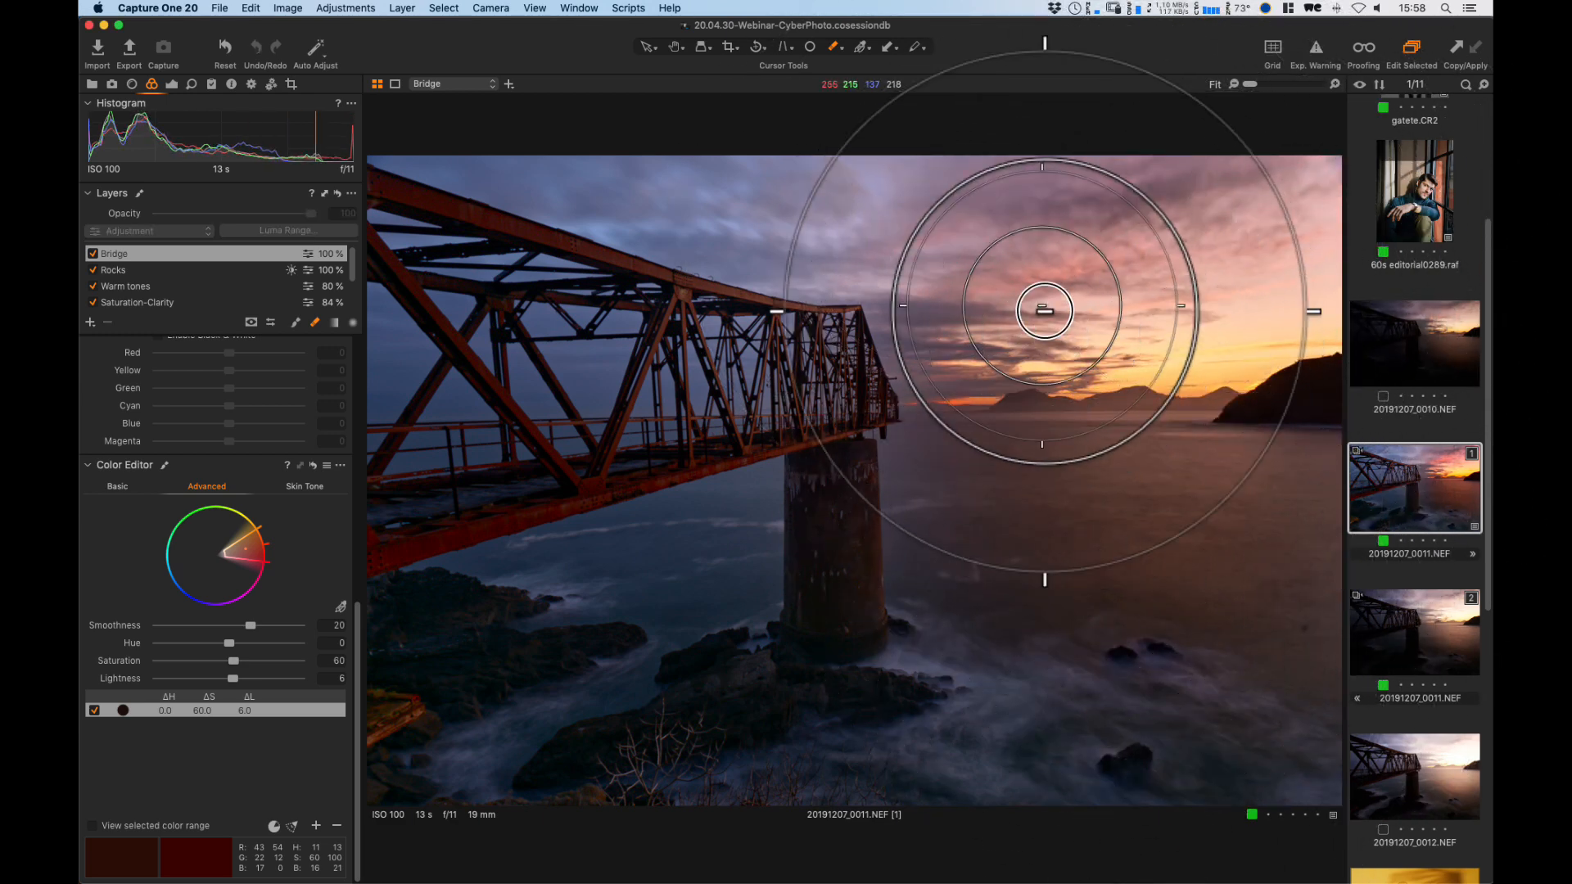
Erase the Bridge mask from the sea and horizon with a smaller eraser and set the layer's Opacity to 77.
{"action": "right_click", "coordinate": [1114, 368]}
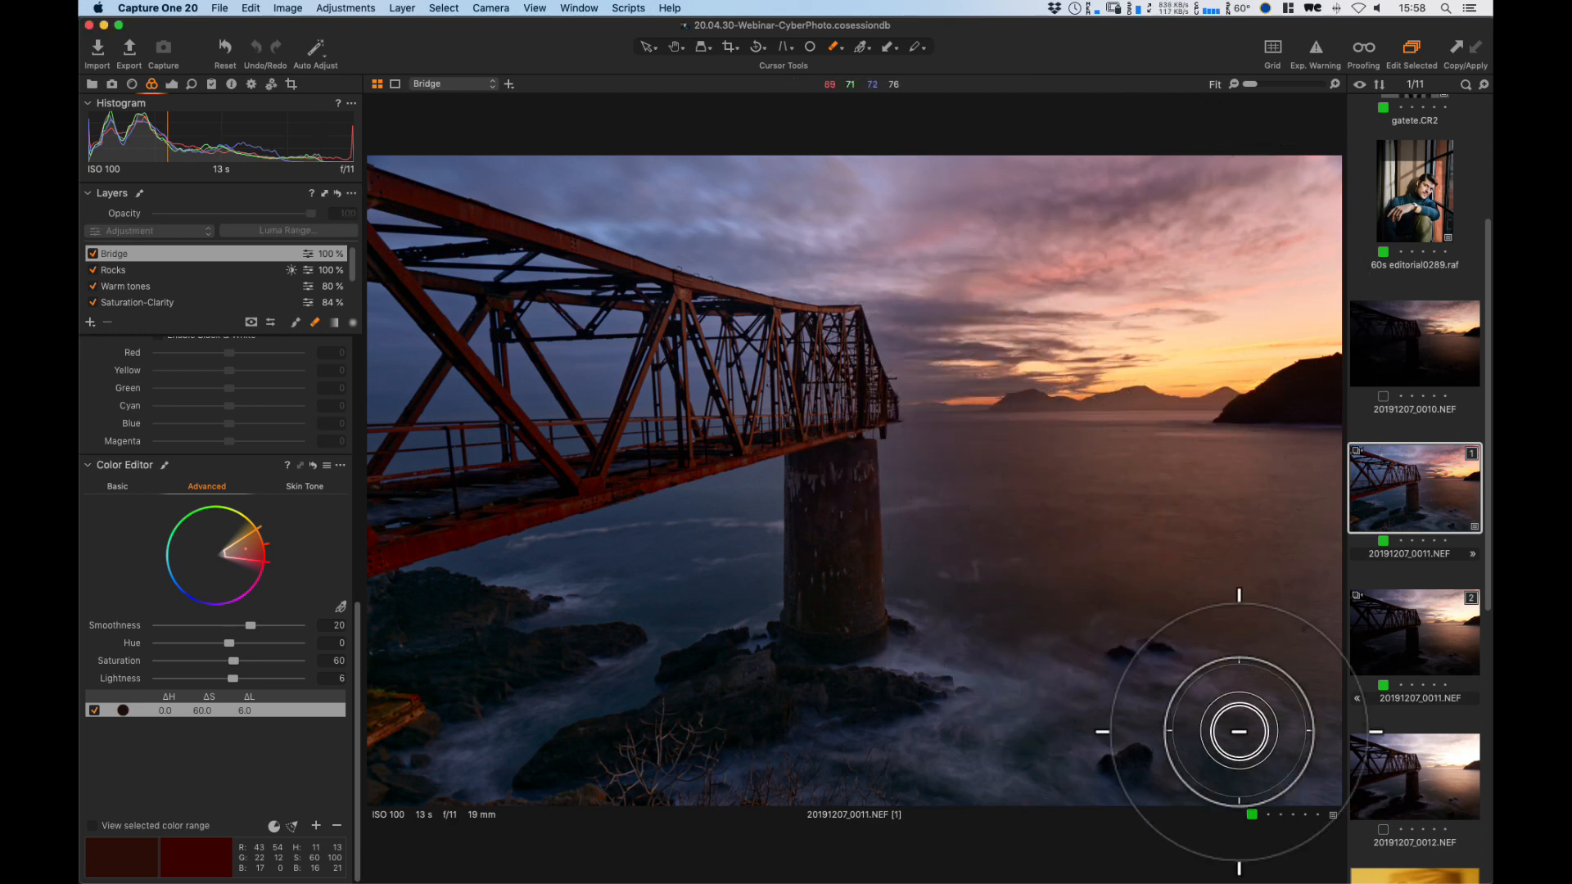
{"action": "mouse_move", "coordinate": [1238, 731]}
{"action": "left_mouse_down"}
{"action": "mouse_move", "coordinate": [1294, 641]}
{"action": "mouse_move", "coordinate": [1252, 410]}
{"action": "mouse_move", "coordinate": [1281, 563]}
{"action": "mouse_move", "coordinate": [1105, 602]}
{"action": "left_mouse_up"}
{"action": "key", "text": "m"}
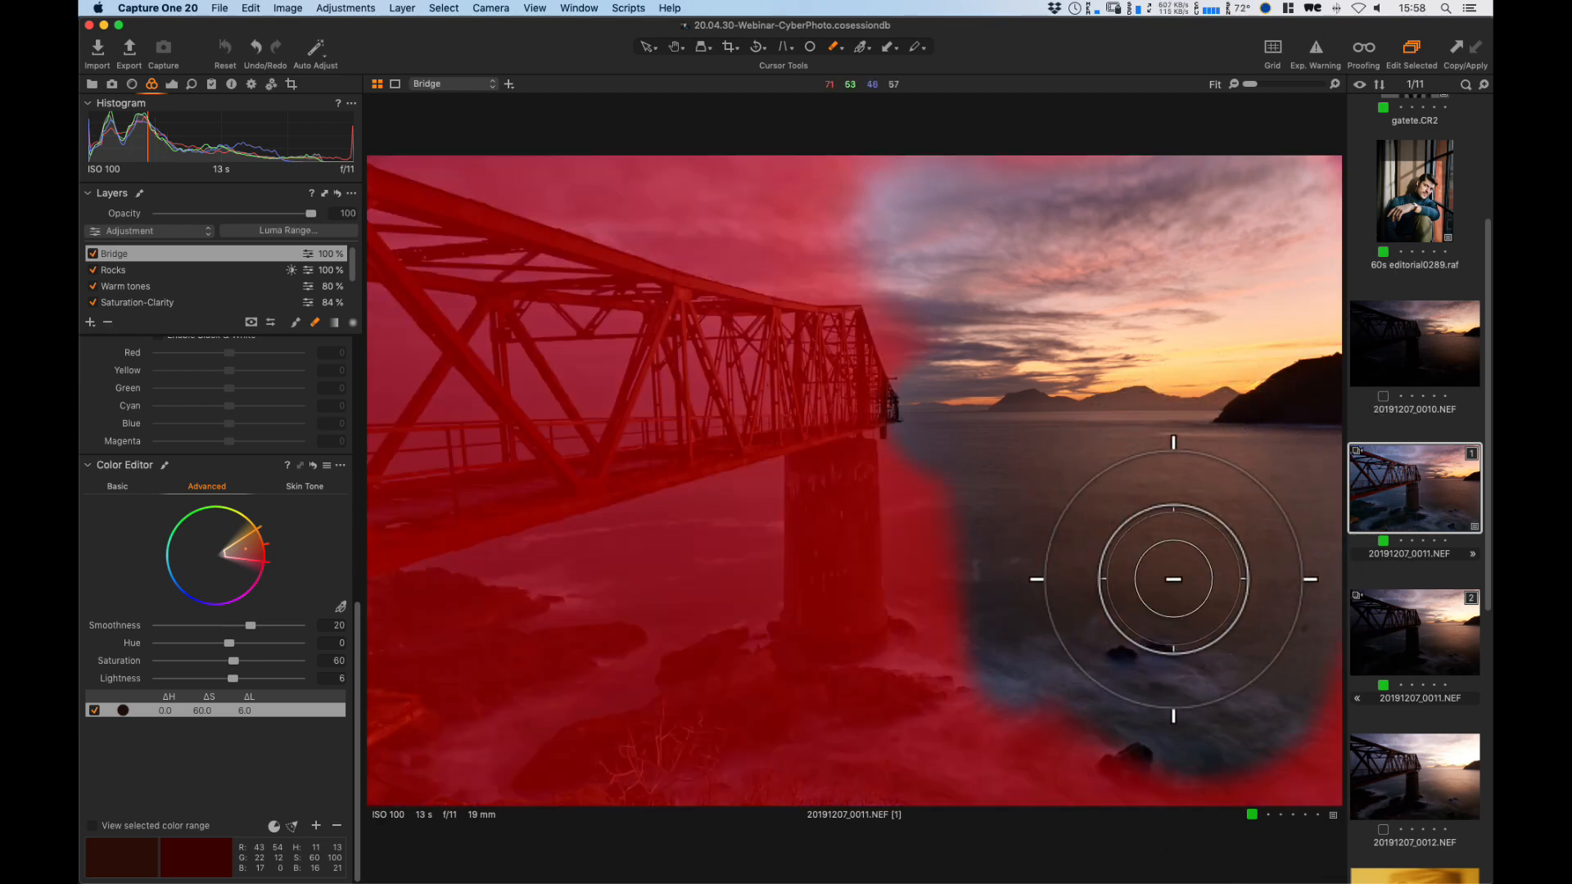
{"action": "mouse_move", "coordinate": [1089, 298]}
{"action": "left_mouse_down"}
{"action": "mouse_move", "coordinate": [941, 182]}
{"action": "mouse_move", "coordinate": [921, 216]}
{"action": "mouse_move", "coordinate": [933, 307]}
{"action": "mouse_move", "coordinate": [1054, 583]}
{"action": "mouse_move", "coordinate": [993, 451]}
{"action": "mouse_move", "coordinate": [1343, 751]}
{"action": "mouse_move", "coordinate": [1193, 765]}
{"action": "mouse_move", "coordinate": [1176, 183]}
{"action": "mouse_move", "coordinate": [1042, 391]}
{"action": "left_mouse_up"}
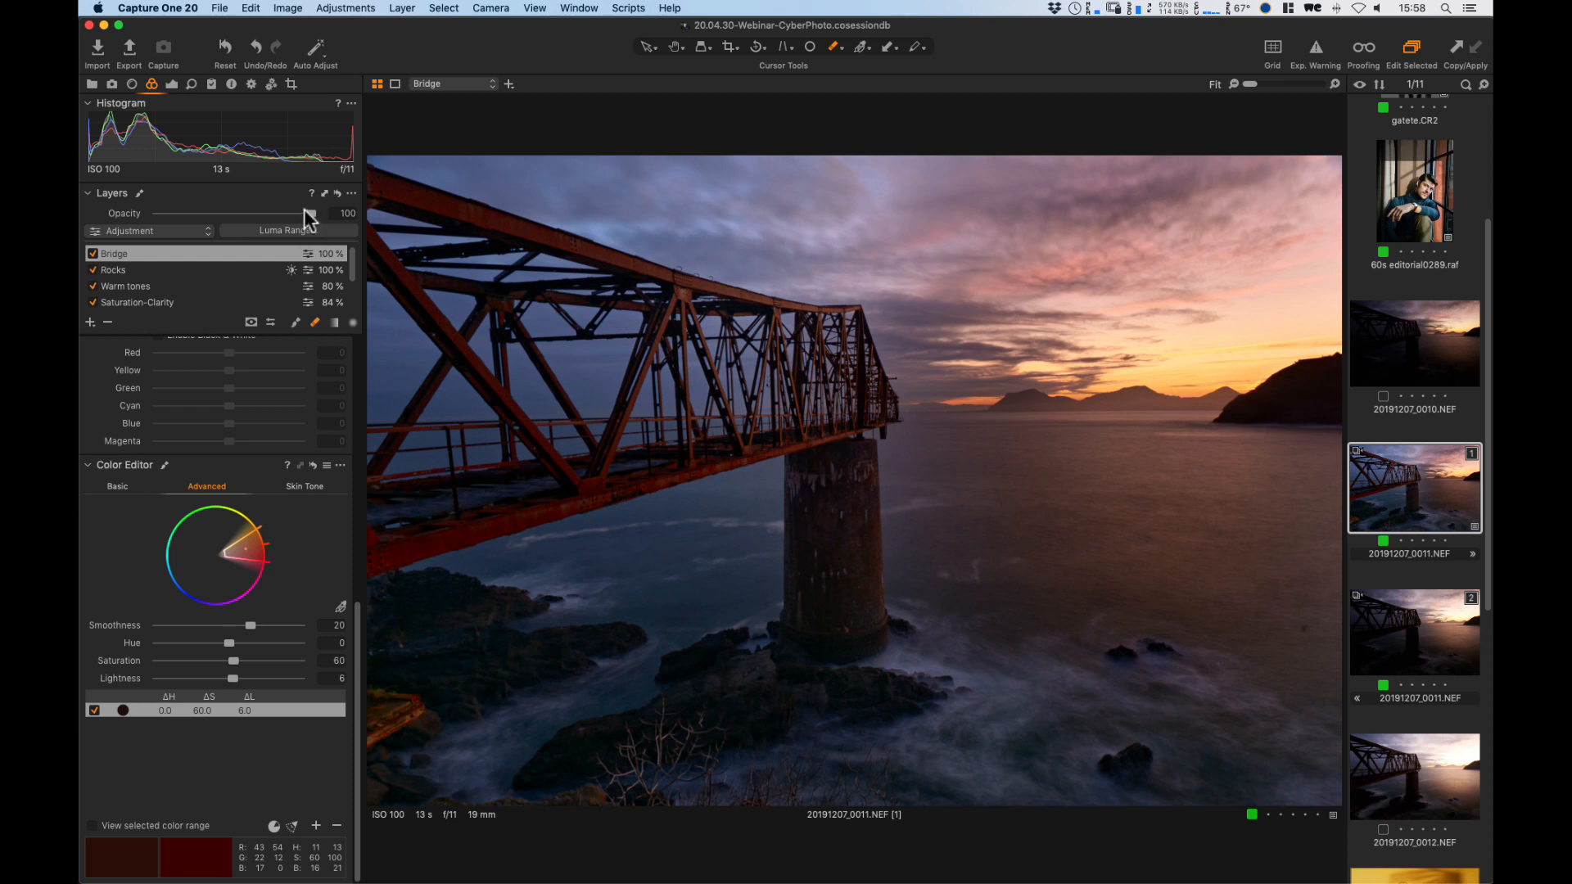
{"action": "left_click_drag", "start_coordinate": [303, 211], "coordinate": [272, 217]}
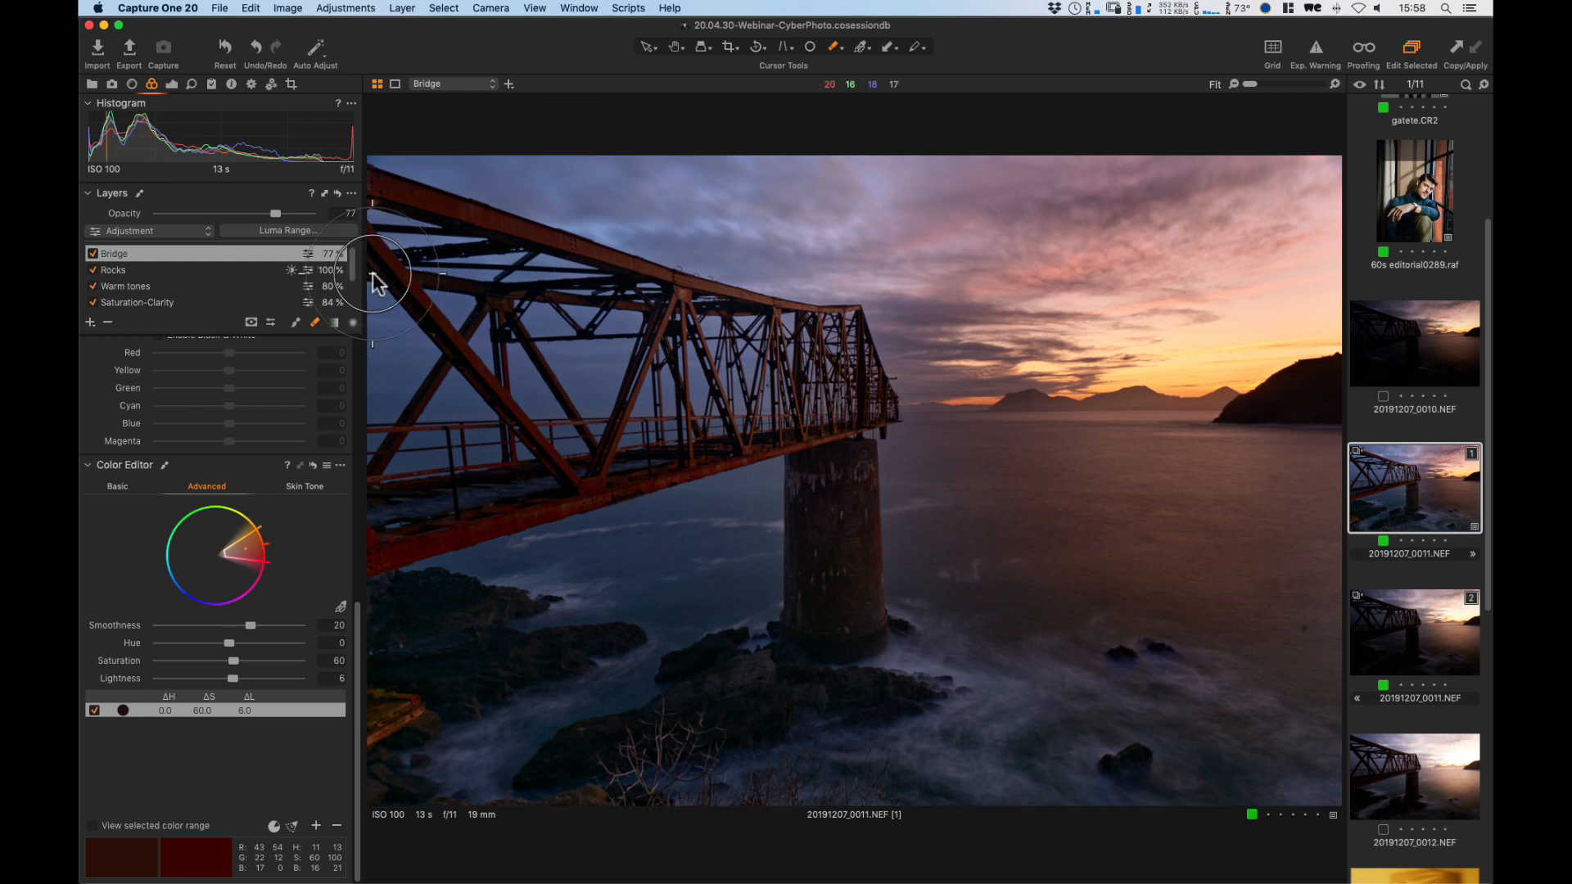
Try a different Saturation value on the Saturation-Clarity layer and return it to 20.
{"action": "scroll", "coordinate": [332, 275], "scroll_direction": "down", "scroll_amount": 2}
{"action": "left_click", "coordinate": [206, 276]}
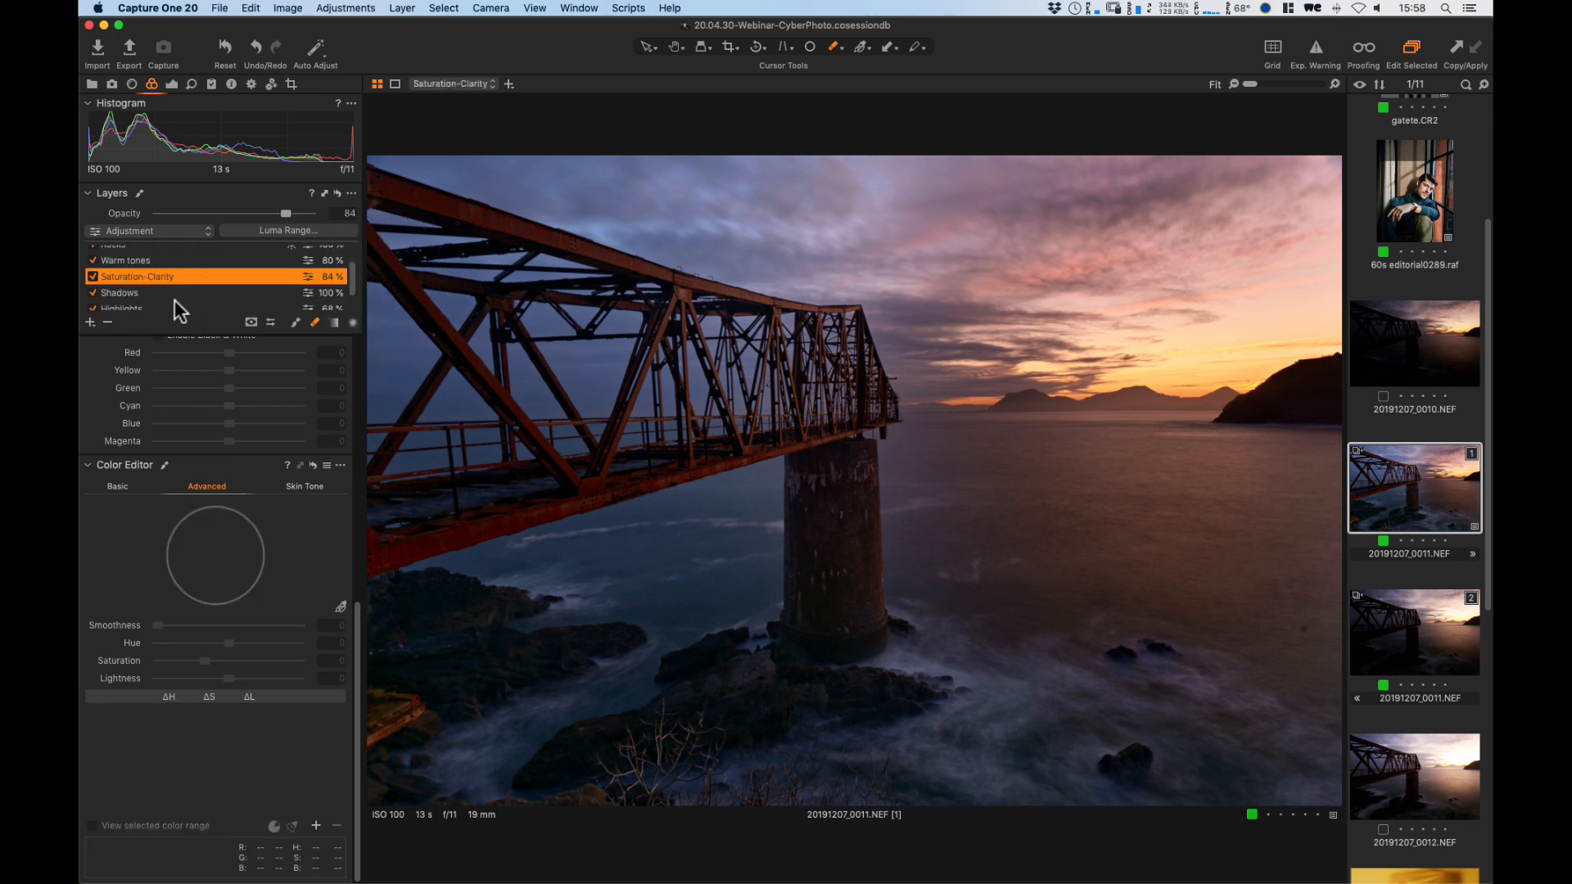
{"action": "left_click", "coordinate": [171, 85]}
{"action": "left_click", "coordinate": [331, 500]}
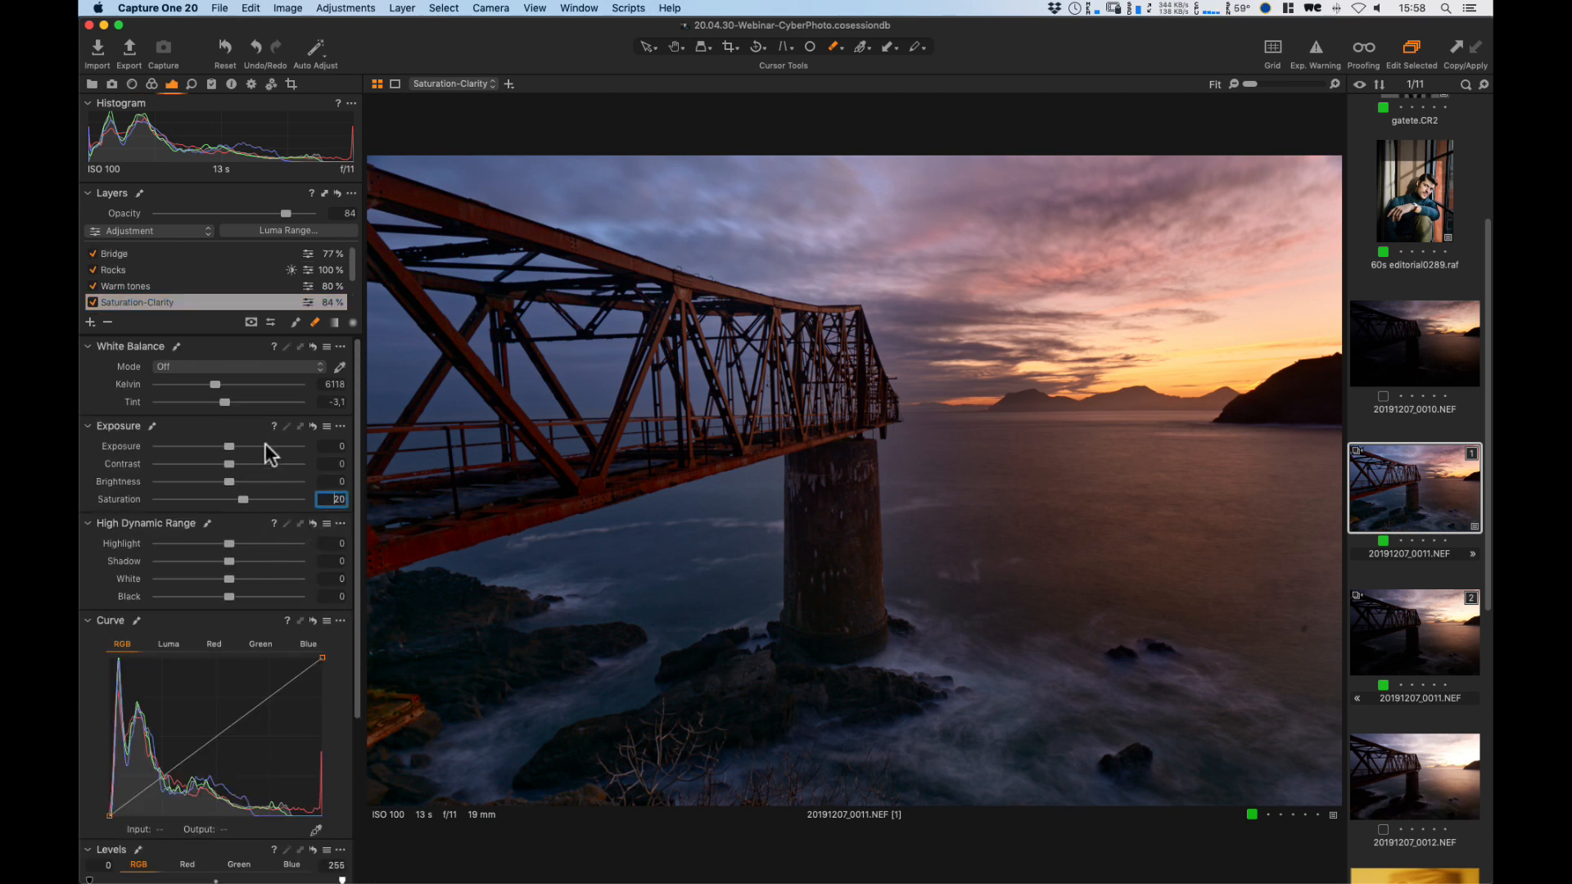
{"action": "key", "text": "Up"}
{"action": "key", "text": "Down"}
{"action": "key", "text": "Return"}
Erase the Bridge layer's mask from the orange-toned rocks in the photo's lower-left corner.
{"action": "left_click", "coordinate": [179, 255]}
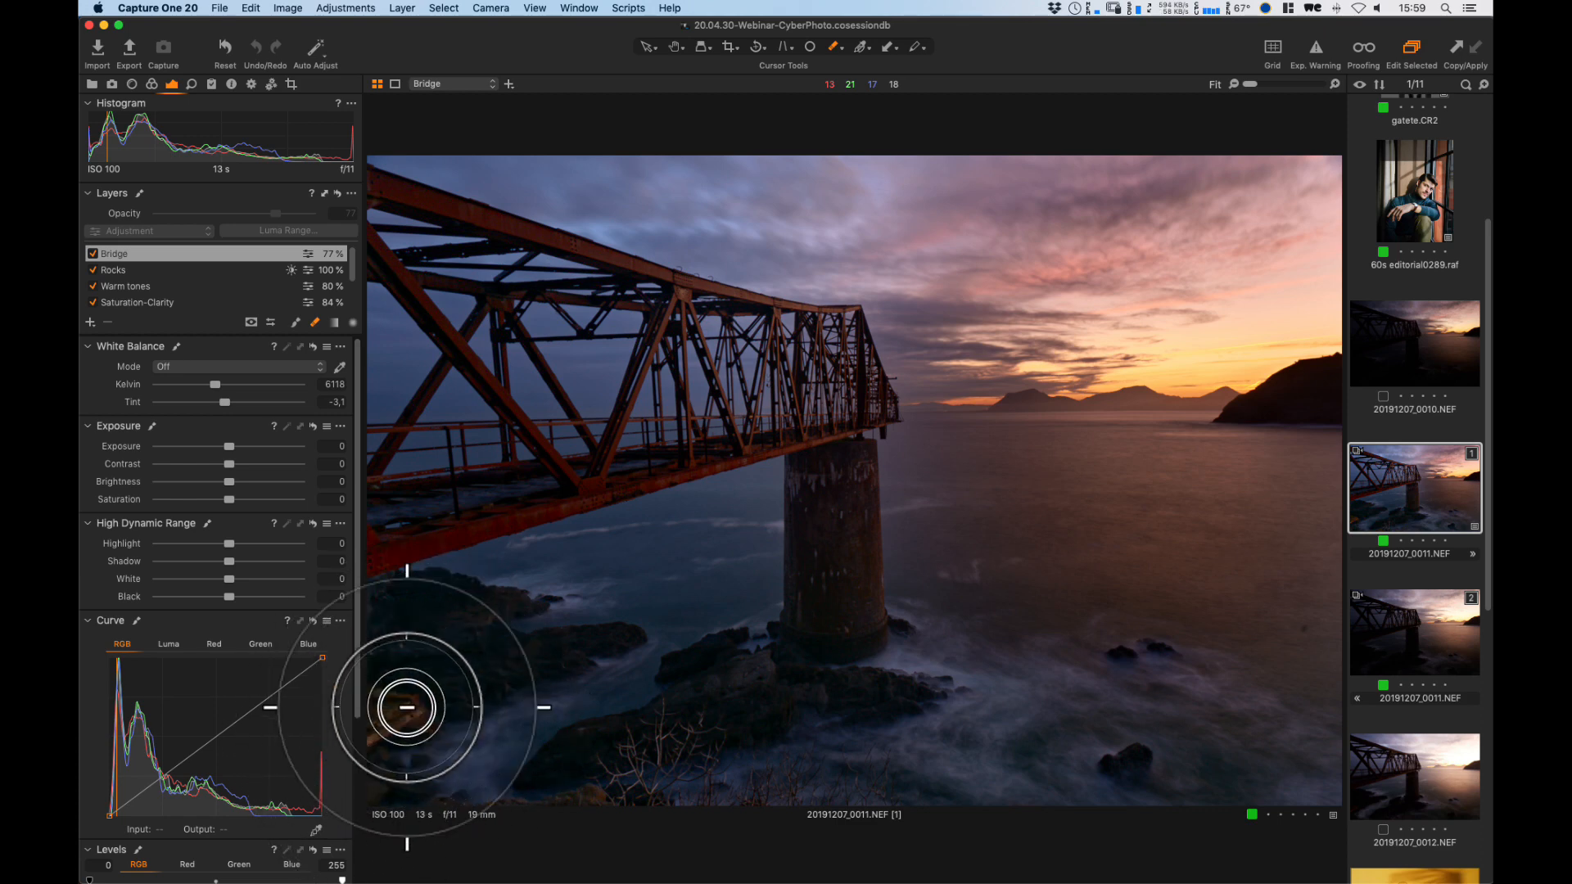
{"action": "left_click_drag", "start_coordinate": [434, 705], "coordinate": [457, 702]}
{"action": "key", "text": "h"}
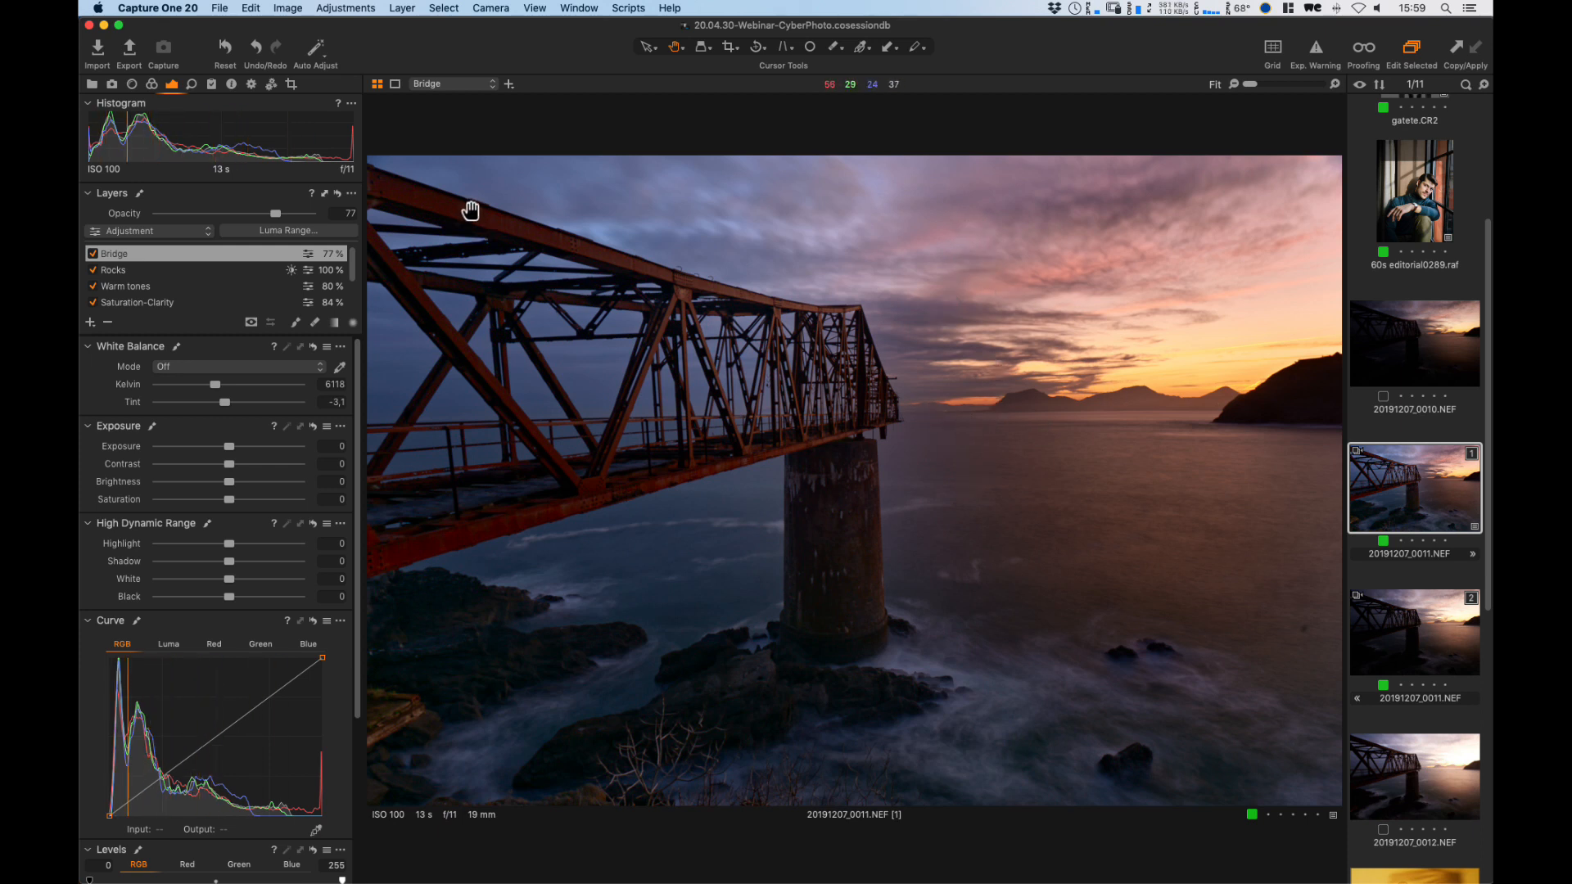
Compare the edited photo with its unadjusted version.
{"action": "left_click", "coordinate": [225, 48]}
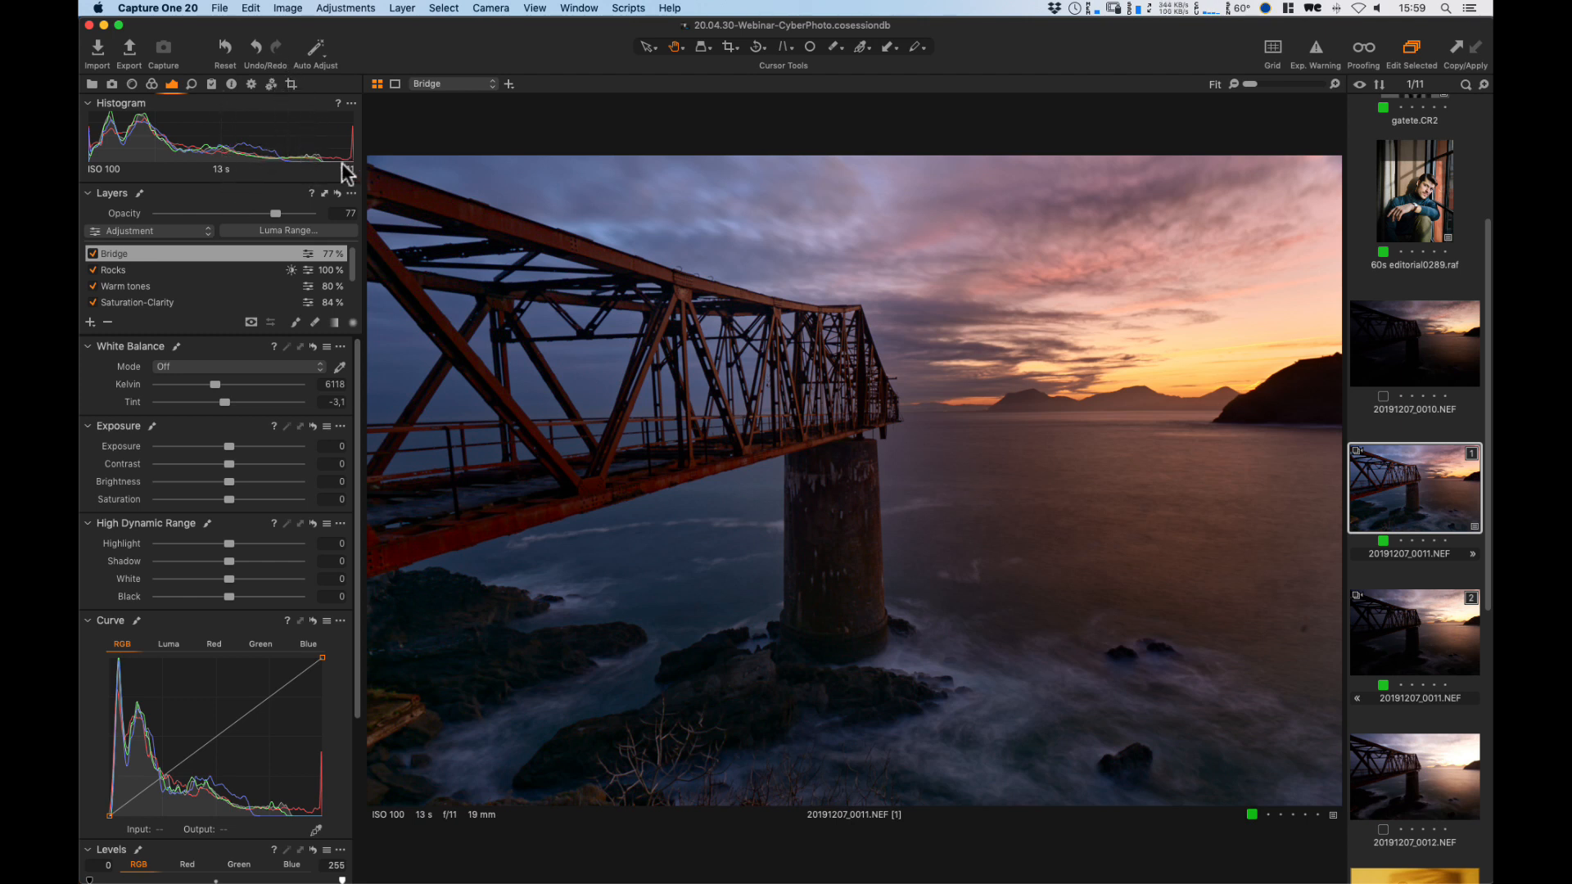
{"action": "left_click", "coordinate": [228, 45]}
{"action": "left_click", "coordinate": [228, 47]}
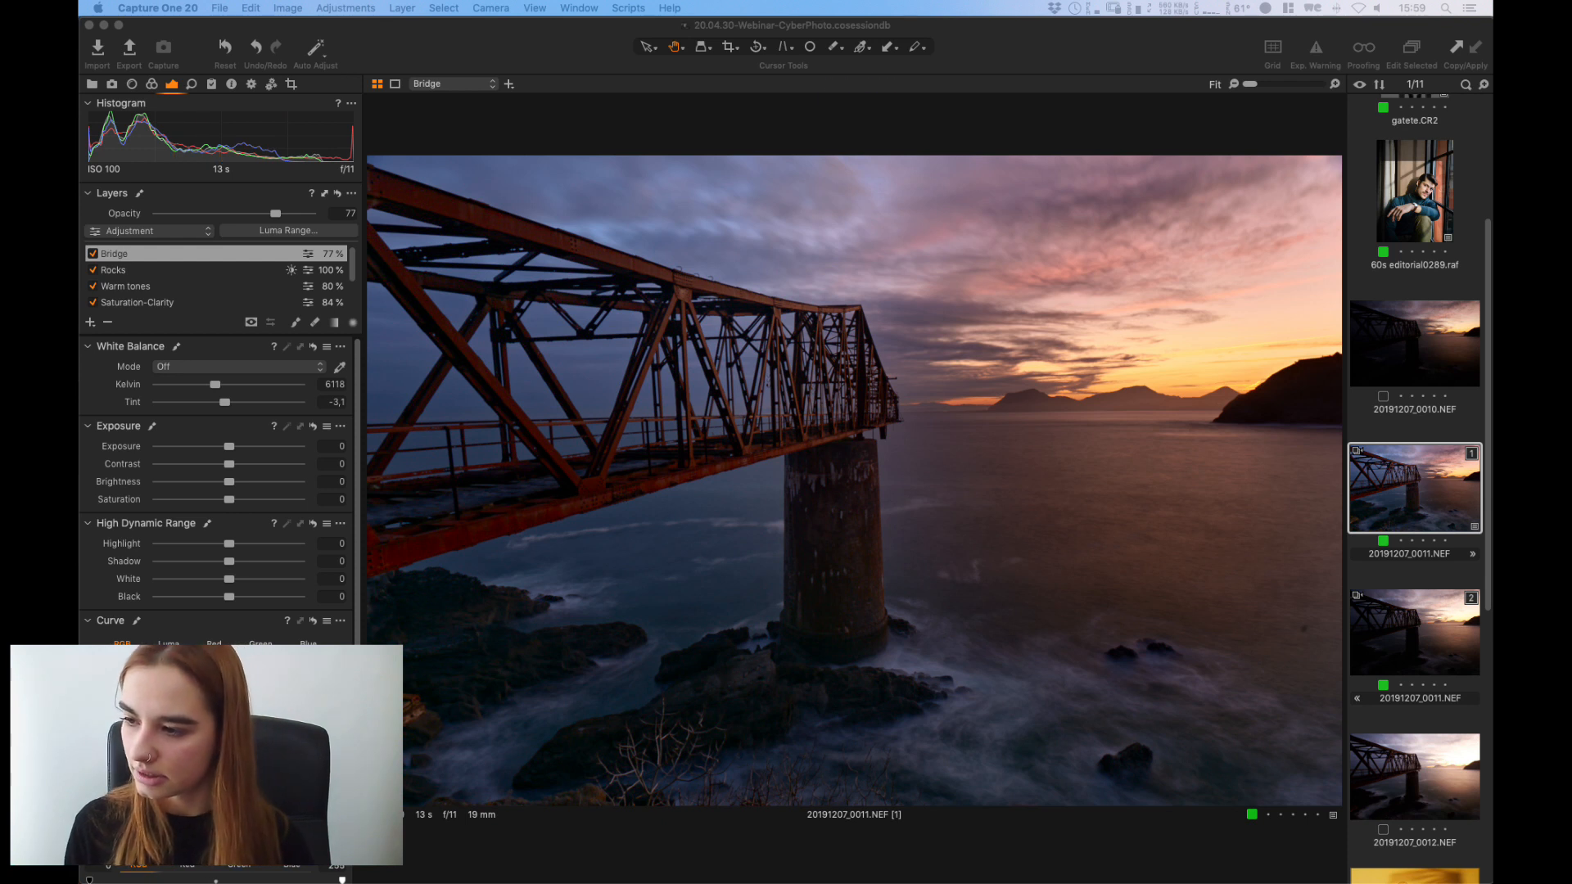
Disable all adjustment layers from Bridge down to Highlights to view the photo with only its base corrections.
{"action": "left_click", "coordinate": [94, 254]}
{"action": "left_click", "coordinate": [94, 271]}
{"action": "left_click", "coordinate": [94, 287]}
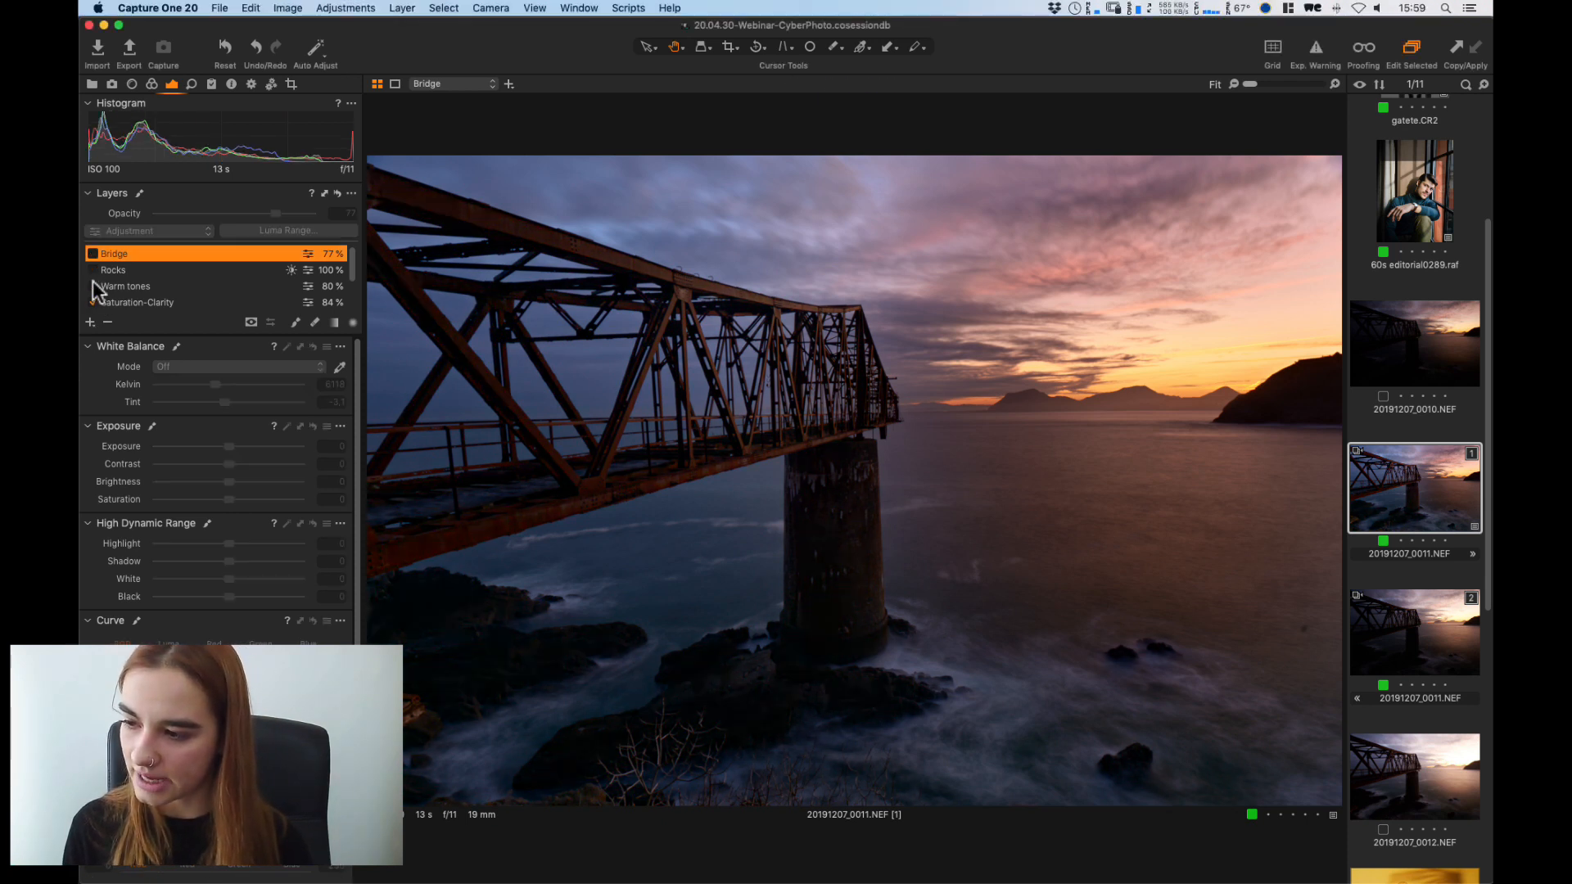
{"action": "left_click", "coordinate": [93, 300]}
{"action": "left_click_drag", "start_coordinate": [353, 263], "coordinate": [342, 296]}
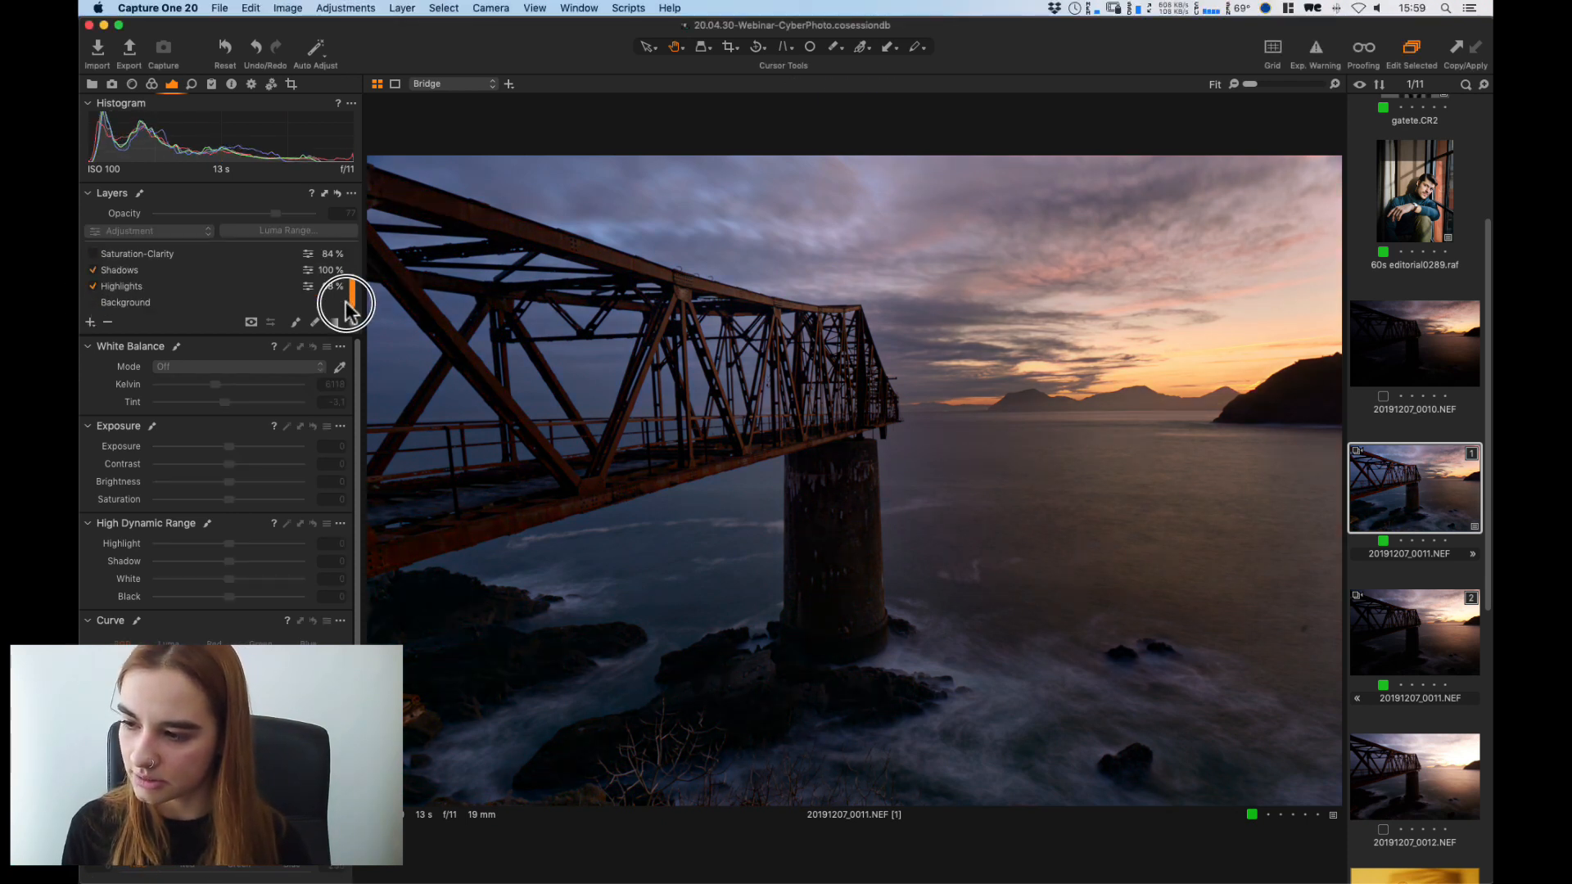
{"action": "left_click", "coordinate": [92, 271]}
{"action": "left_click", "coordinate": [93, 286]}
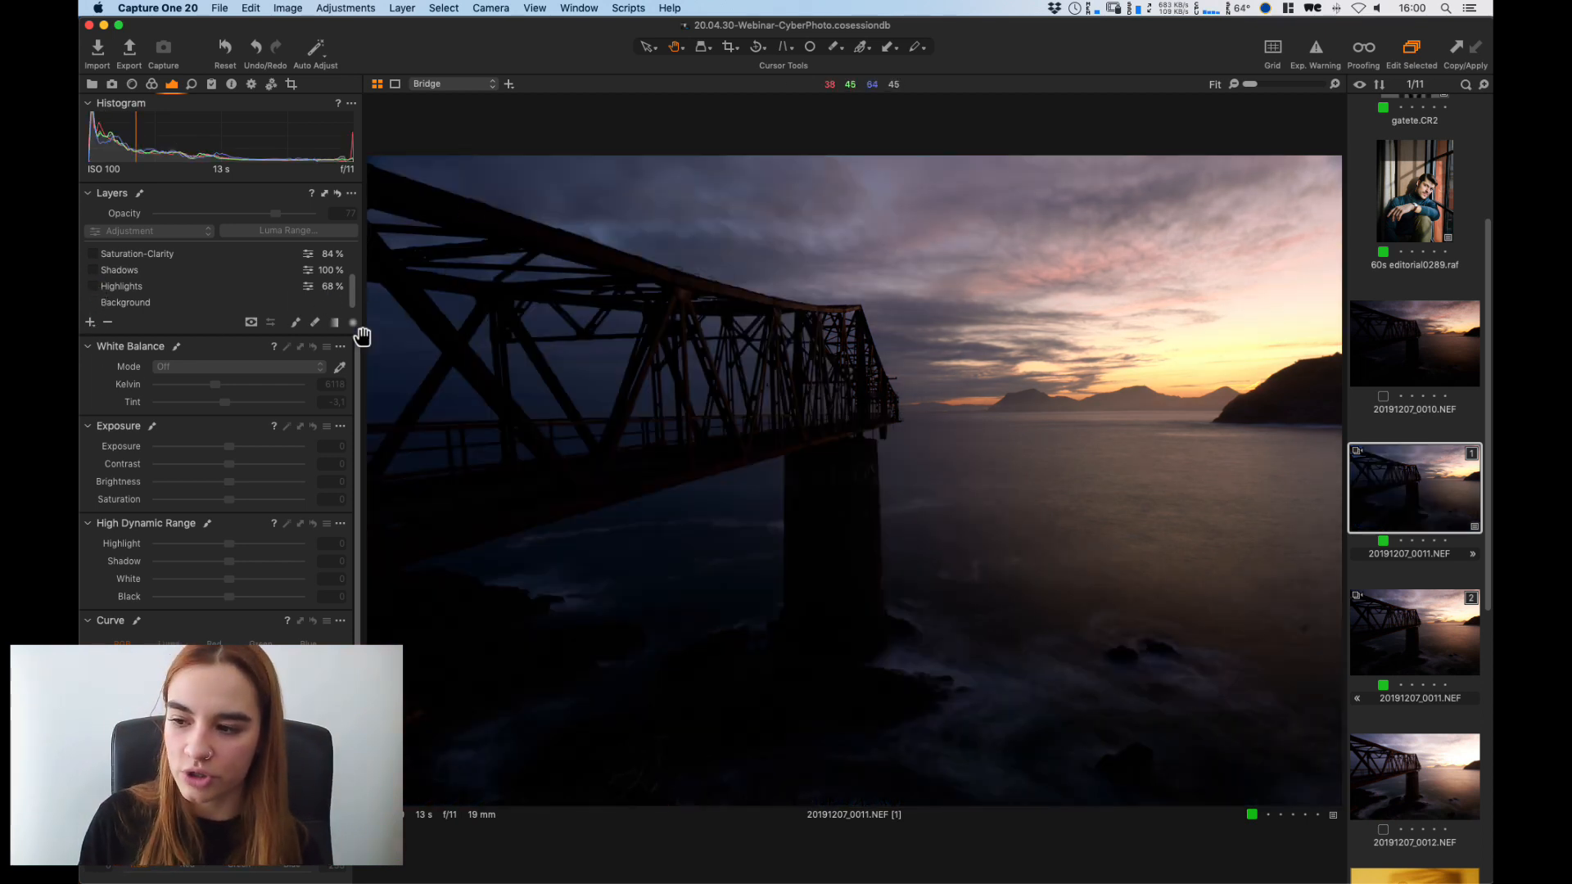
Inspect the Background corrections and re-enable the layers one by one from Highlights up to Bridge, reviewing each layer's effect.
{"action": "left_click", "coordinate": [163, 302]}
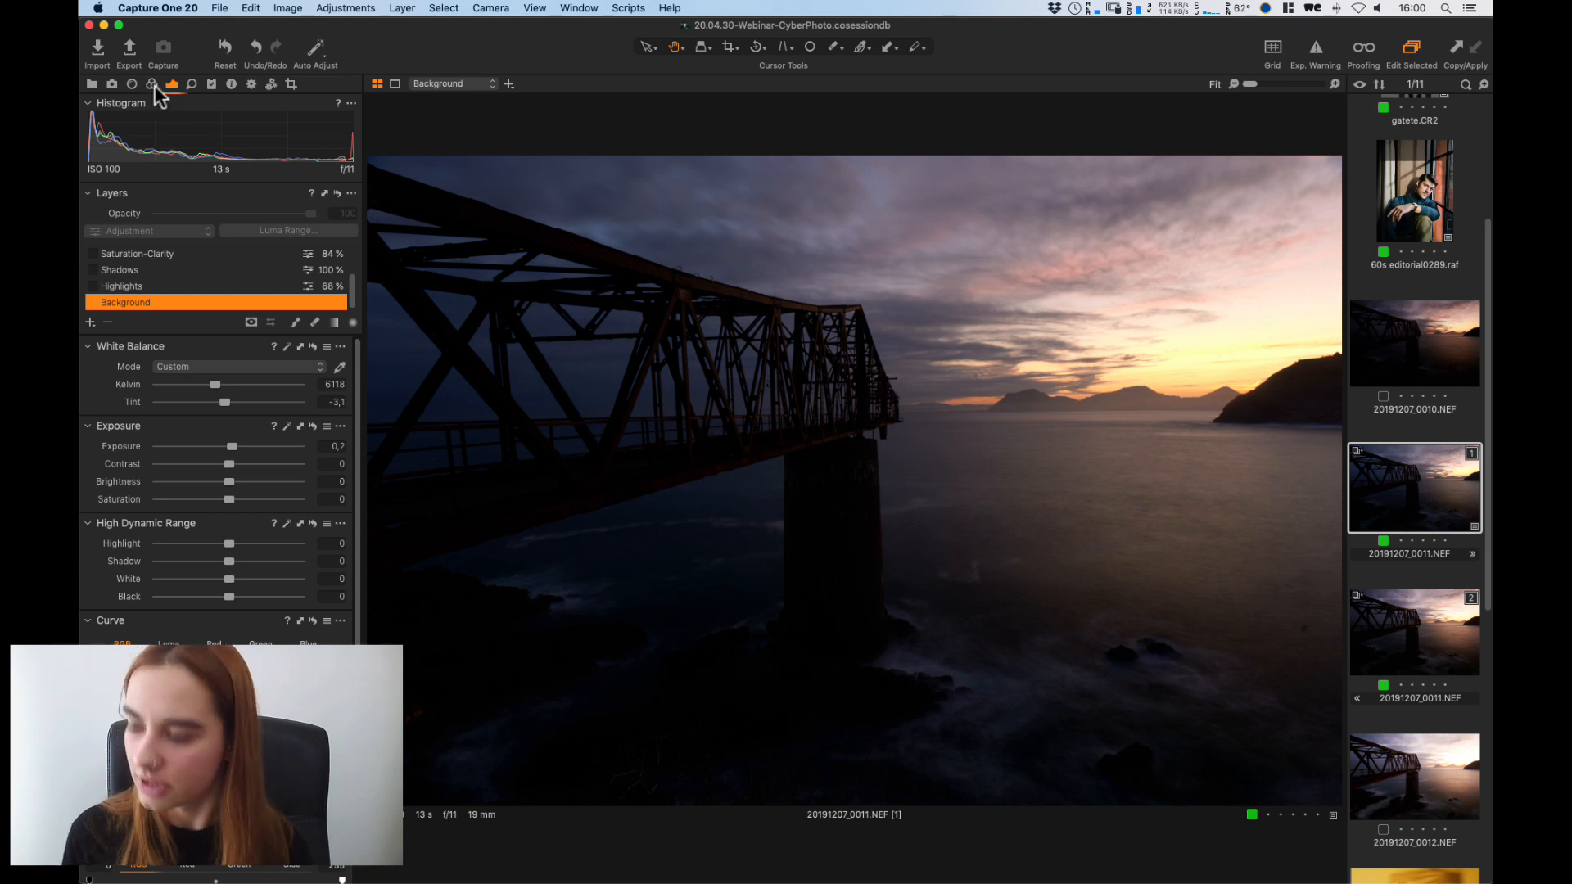
{"action": "left_click", "coordinate": [94, 286]}
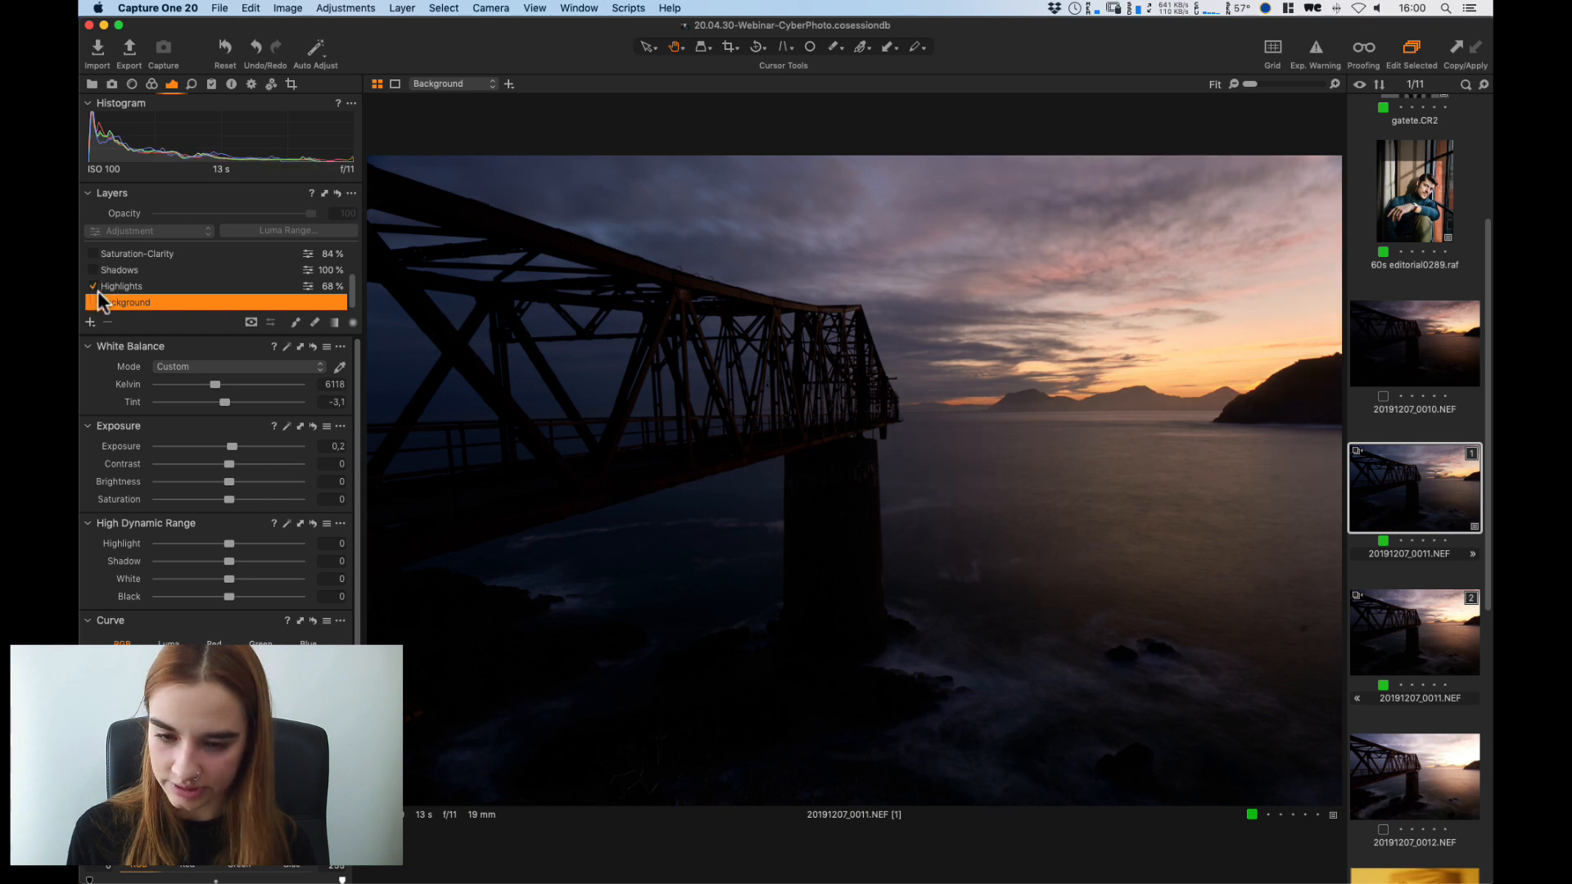
{"action": "left_click", "coordinate": [93, 271]}
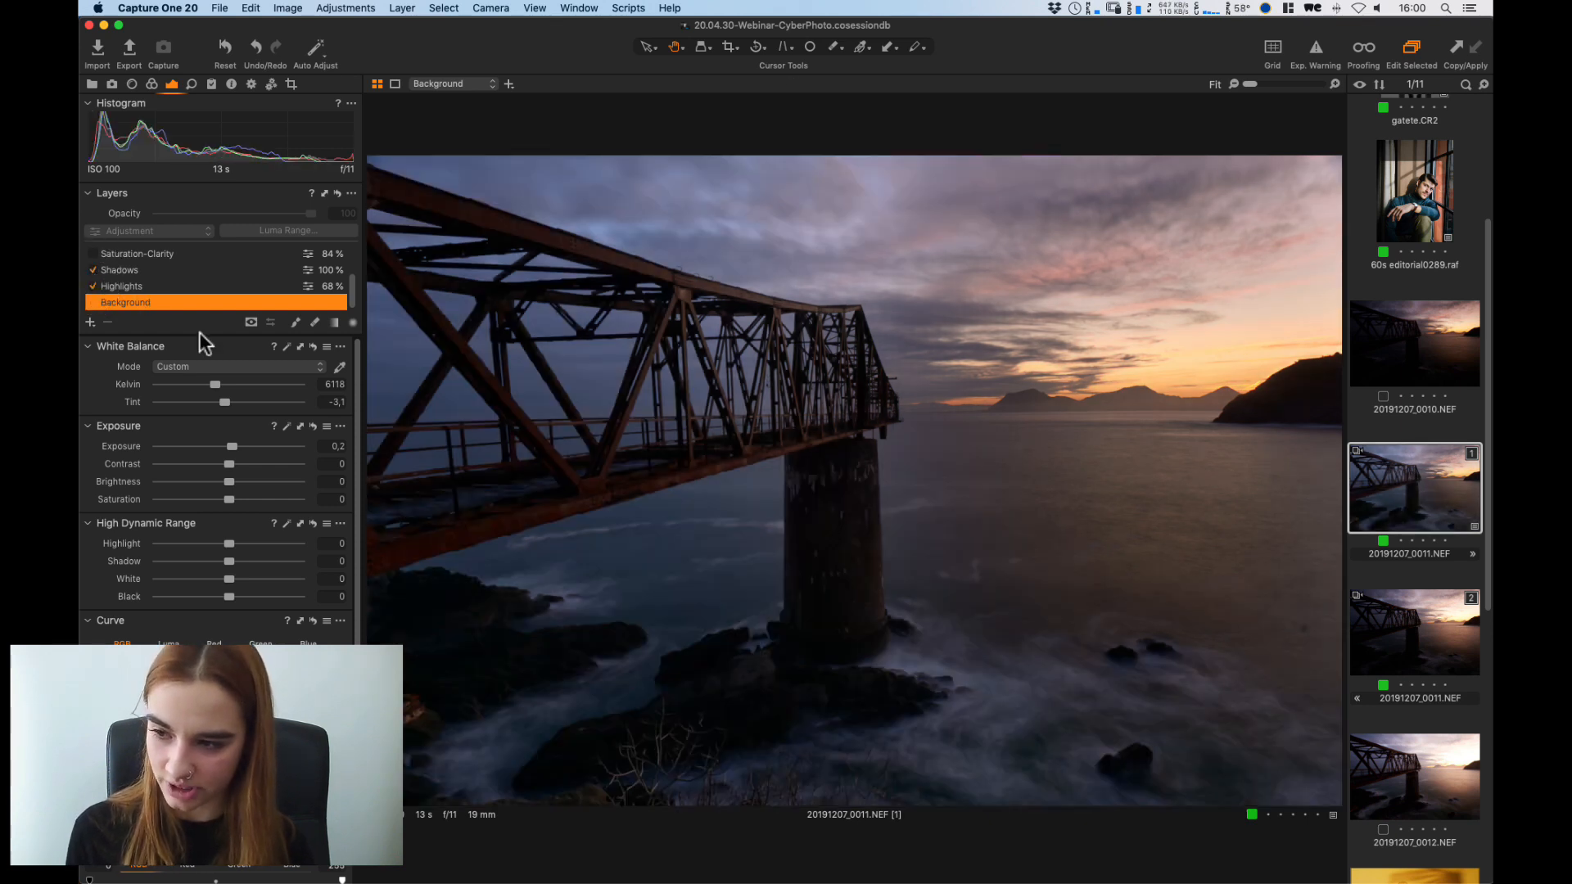
{"action": "left_click_drag", "start_coordinate": [347, 287], "coordinate": [352, 261]}
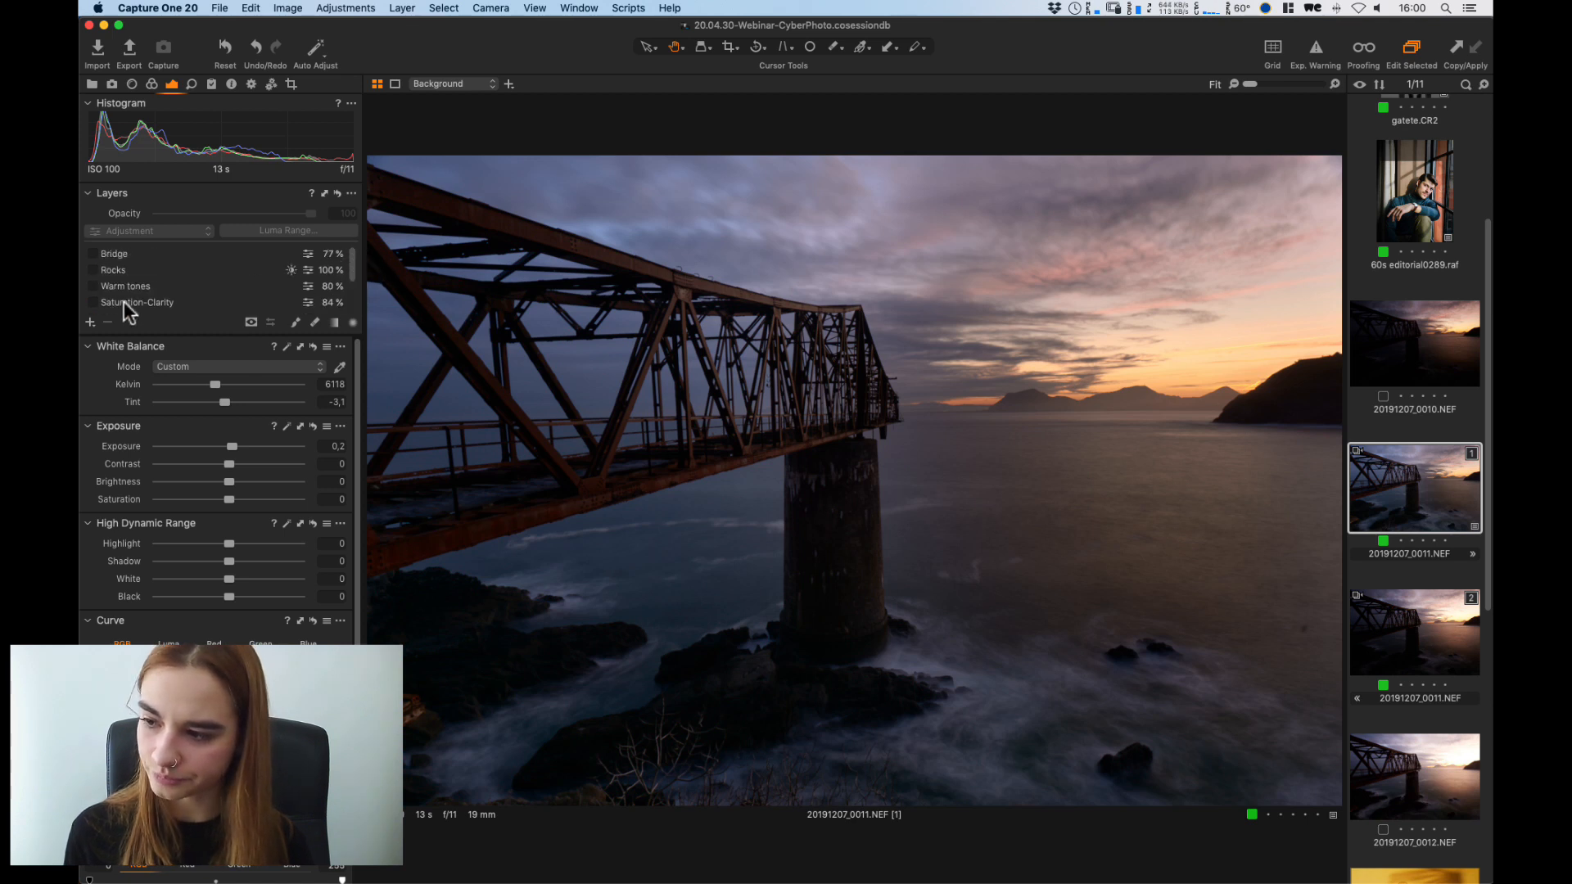
{"action": "left_click", "coordinate": [93, 302]}
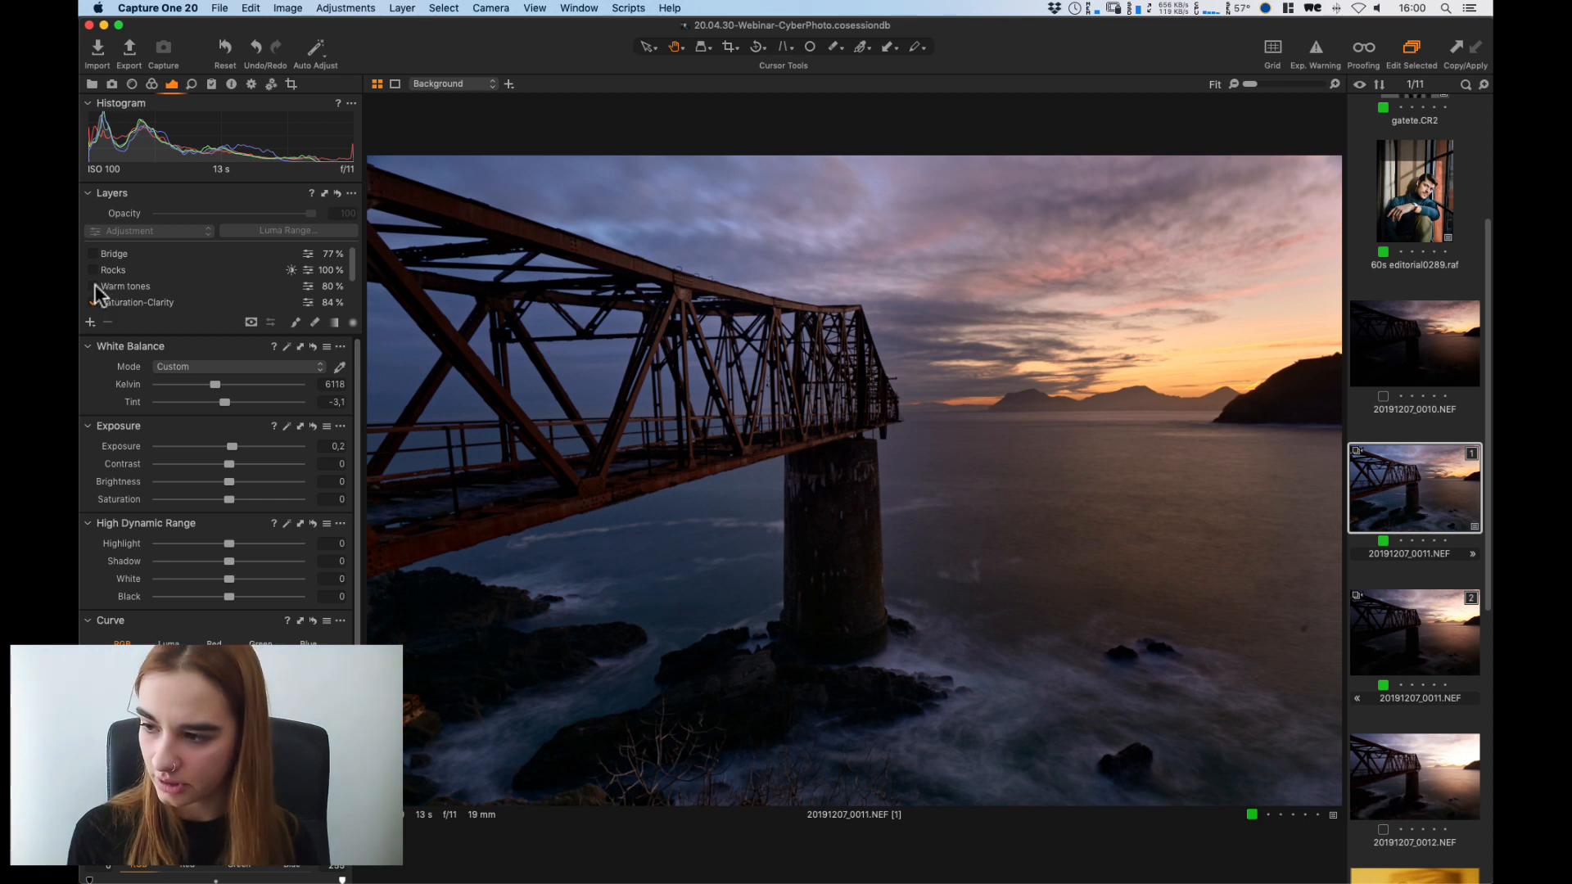
{"action": "left_click", "coordinate": [95, 284]}
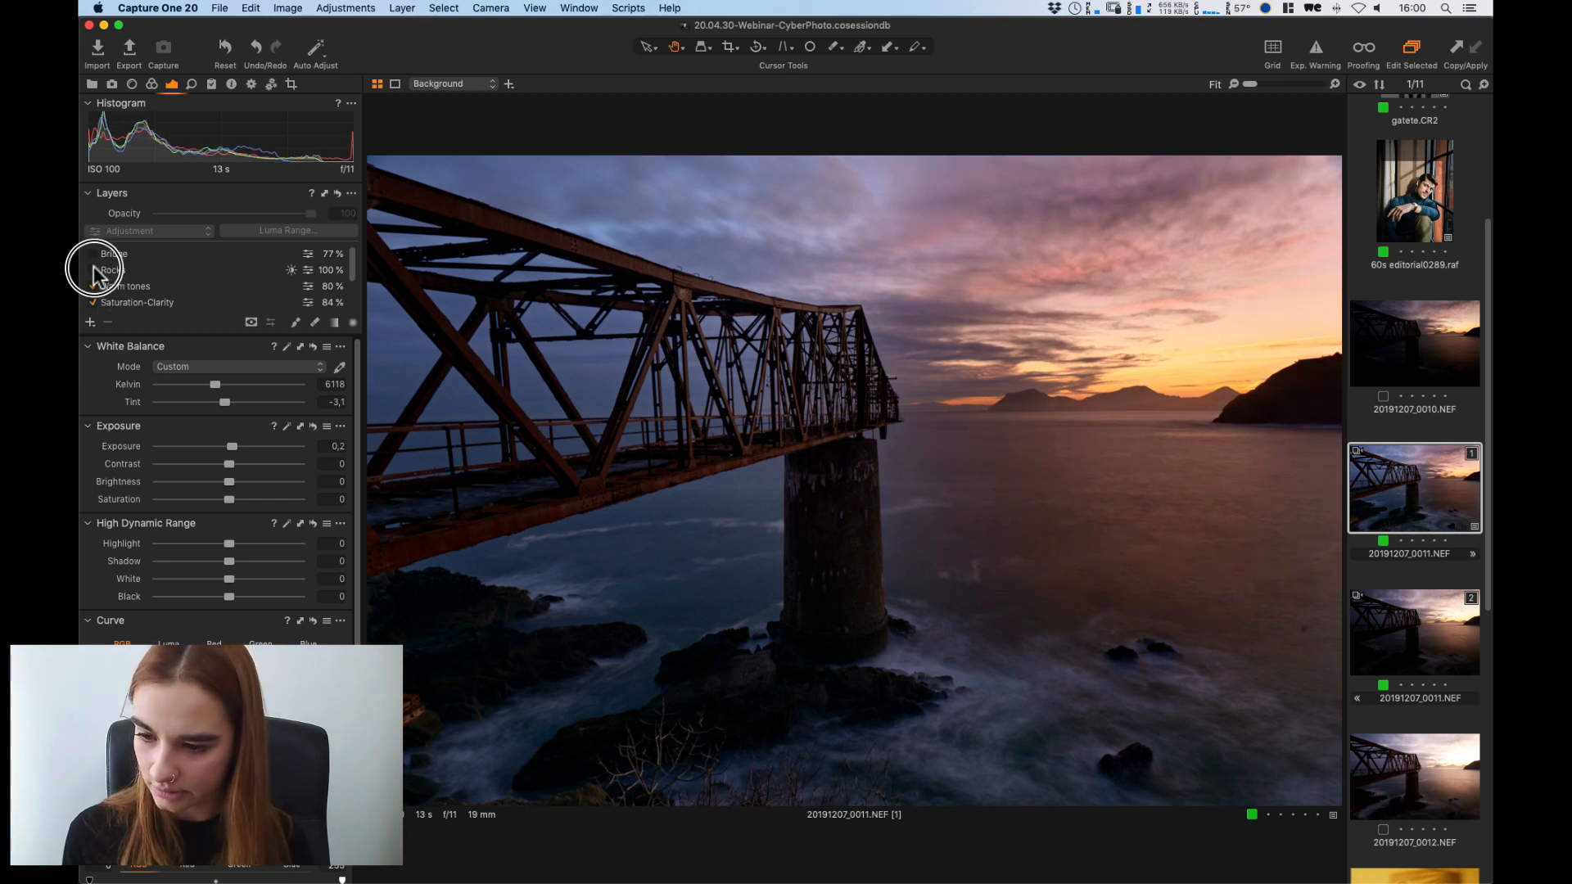
{"action": "left_click", "coordinate": [94, 269]}
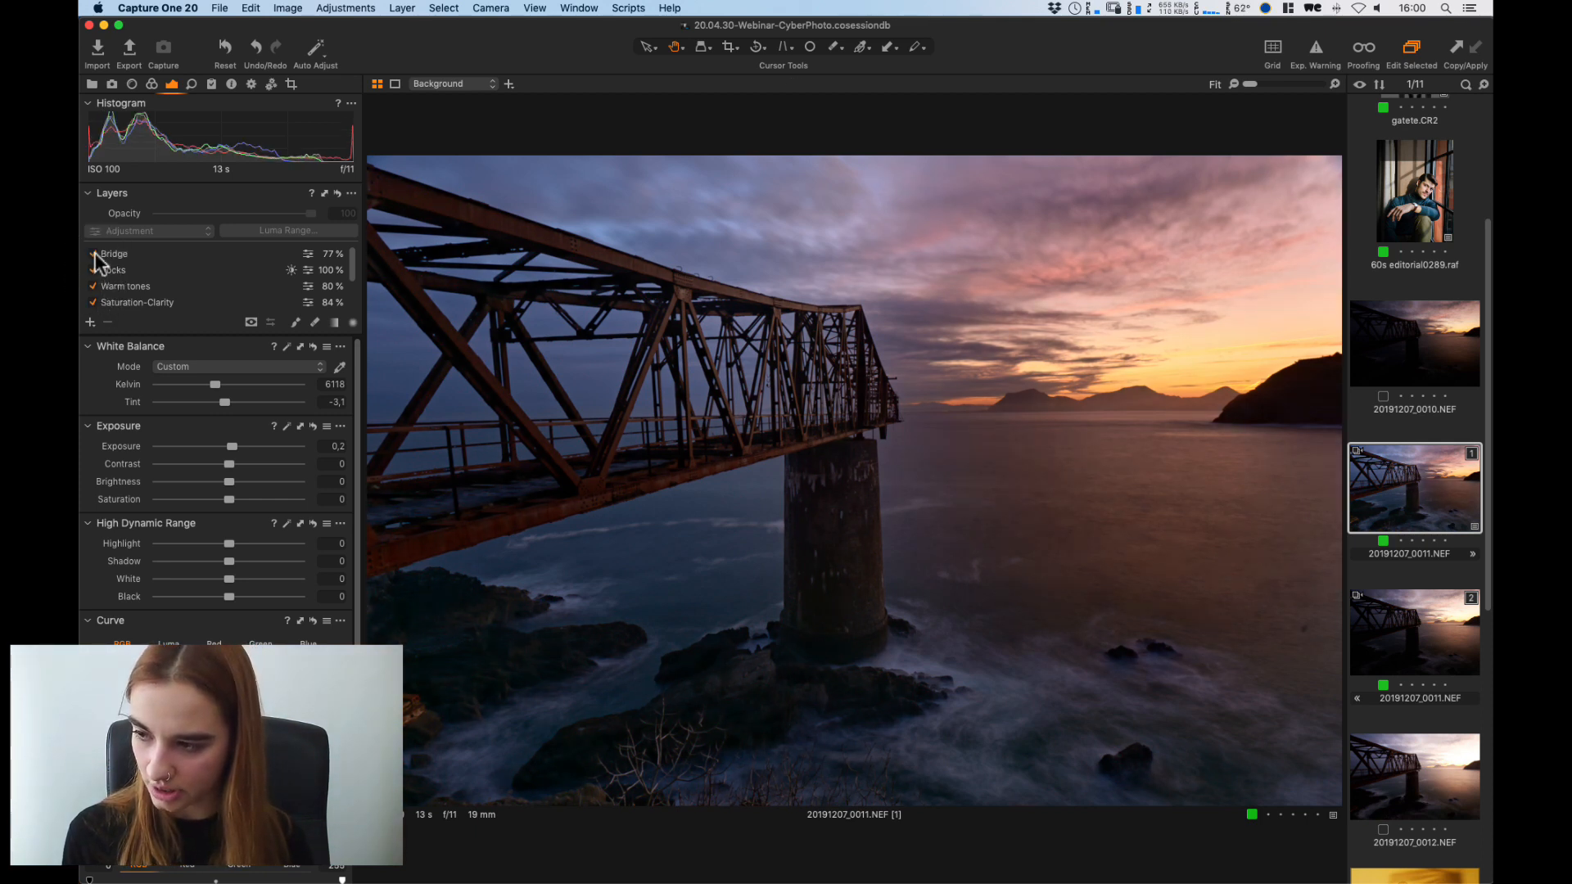
{"action": "left_click", "coordinate": [93, 254]}
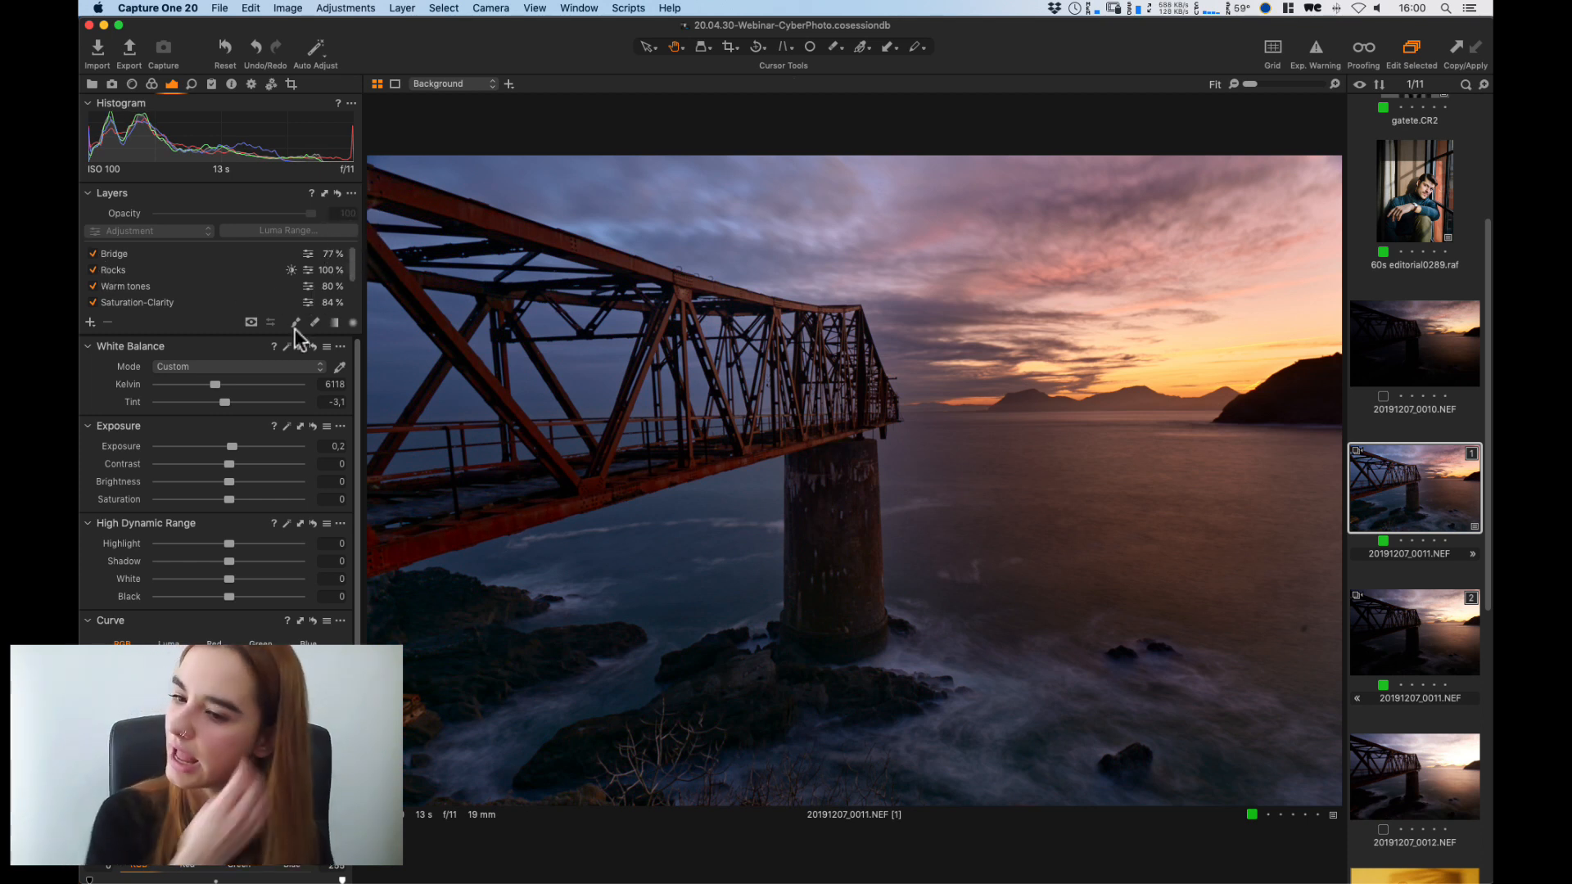